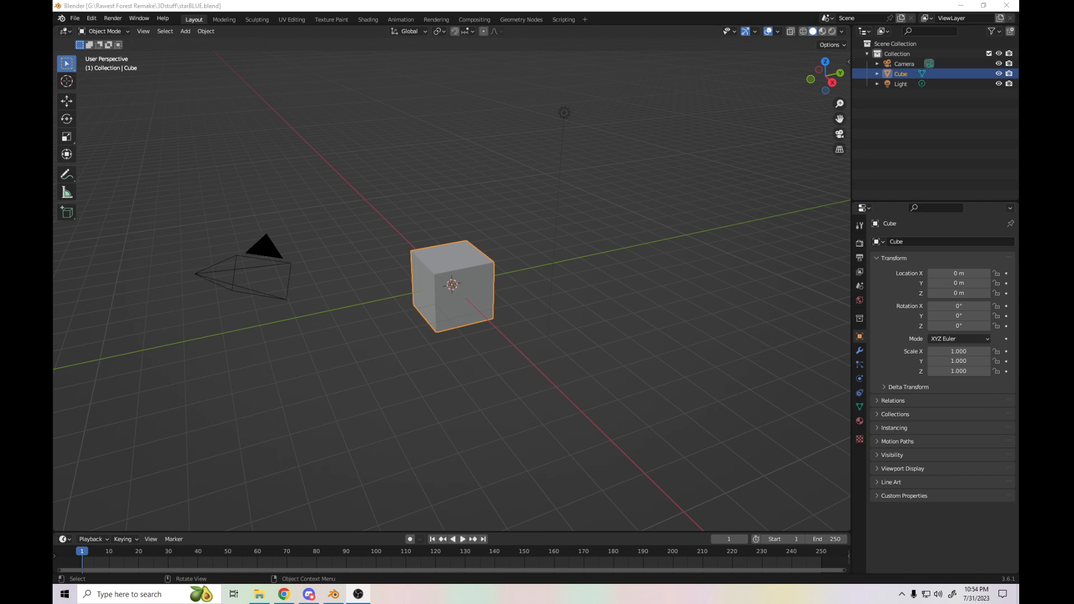
- Open Paint and set the Pencil tool to a thicker line width
mouse_move(589, 344)
mouse_down()
mouse_move(658, 329)
mouse_move(582, 344)
mouse_up()
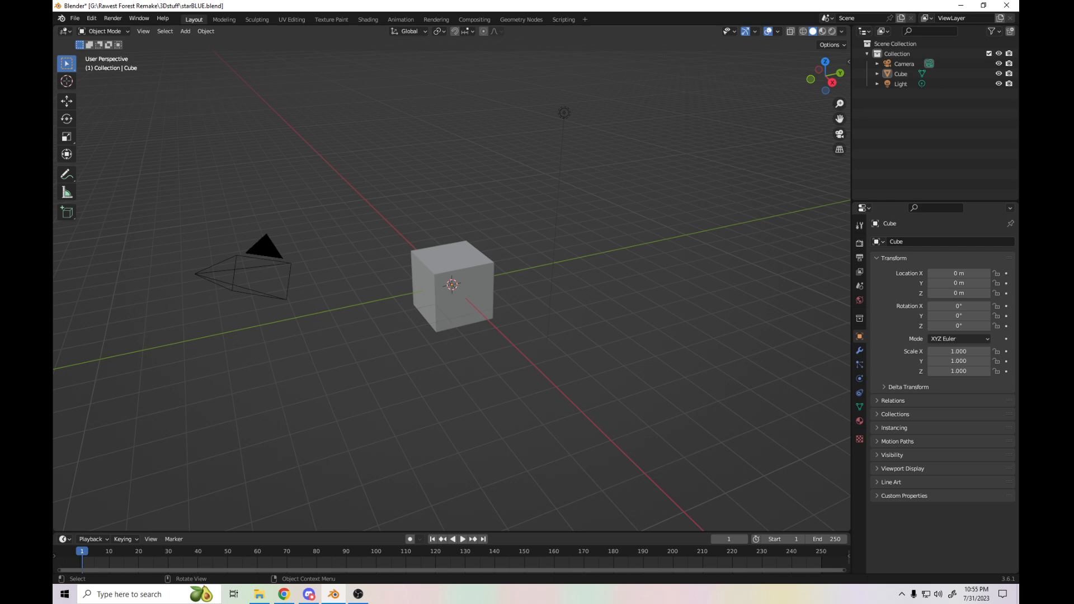
key(super)
text(p)
key(Return)
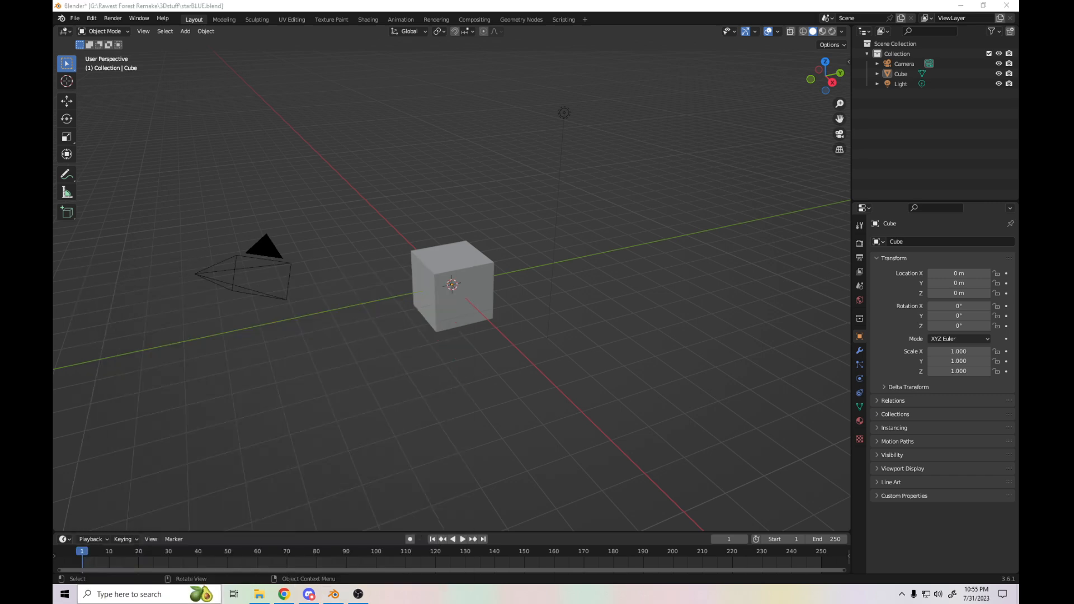
click(175, 36)
click(373, 41)
click(350, 130)
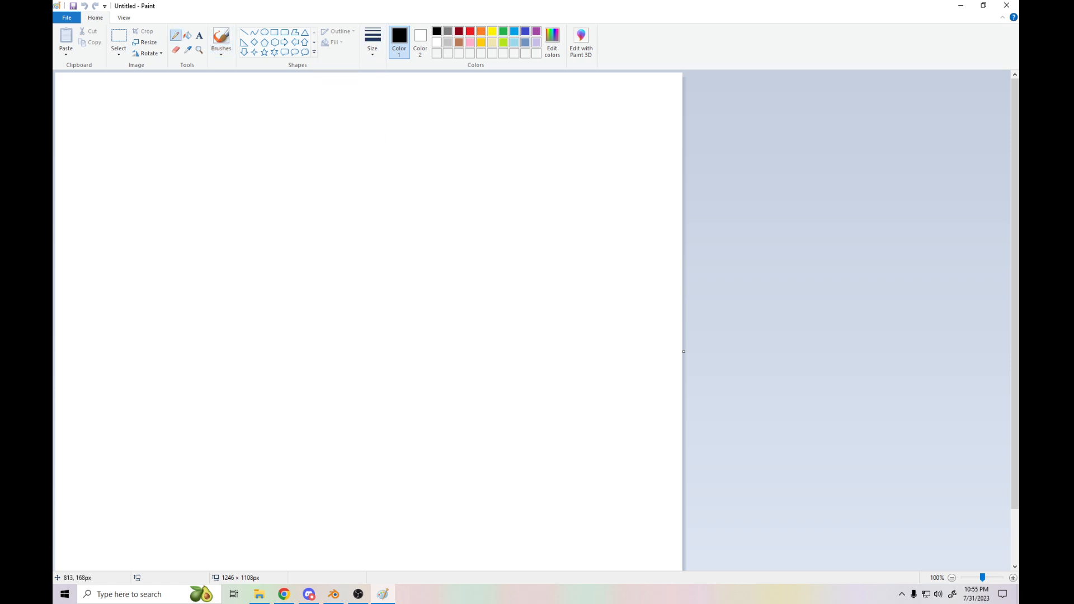
- Sketch a five-pointed star with side edges that give it 3D depth on the blank canvas
mouse_move(403, 125)
mouse_down()
mouse_move(381, 187)
mouse_move(340, 247)
mouse_move(371, 300)
mouse_move(517, 305)
mouse_move(462, 161)
mouse_move(407, 116)
mouse_move(358, 161)
mouse_move(379, 188)
mouse_move(269, 217)
mouse_move(295, 224)
mouse_up()
drag(269, 218, 344, 268)
mouse_move(346, 267)
mouse_down()
mouse_move(372, 266)
mouse_move(340, 353)
mouse_up()
drag(345, 352, 372, 362)
mouse_move(515, 158)
mouse_down()
mouse_move(481, 140)
mouse_move(434, 148)
mouse_up()
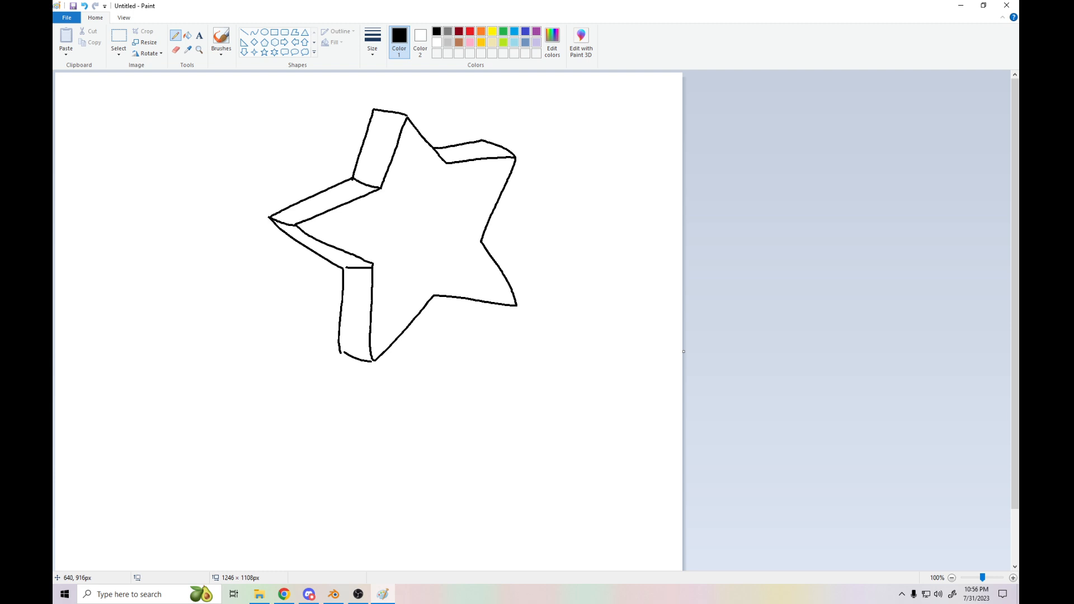
- Switch back to Blender and make the timeline area taller
click(333, 594)
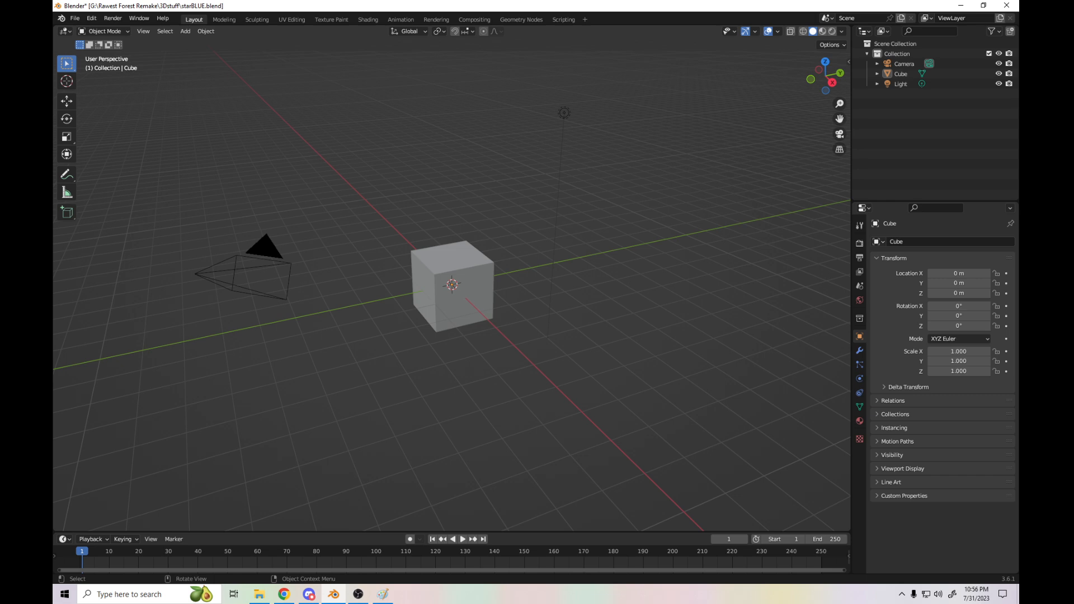
drag(452, 531, 452, 499)
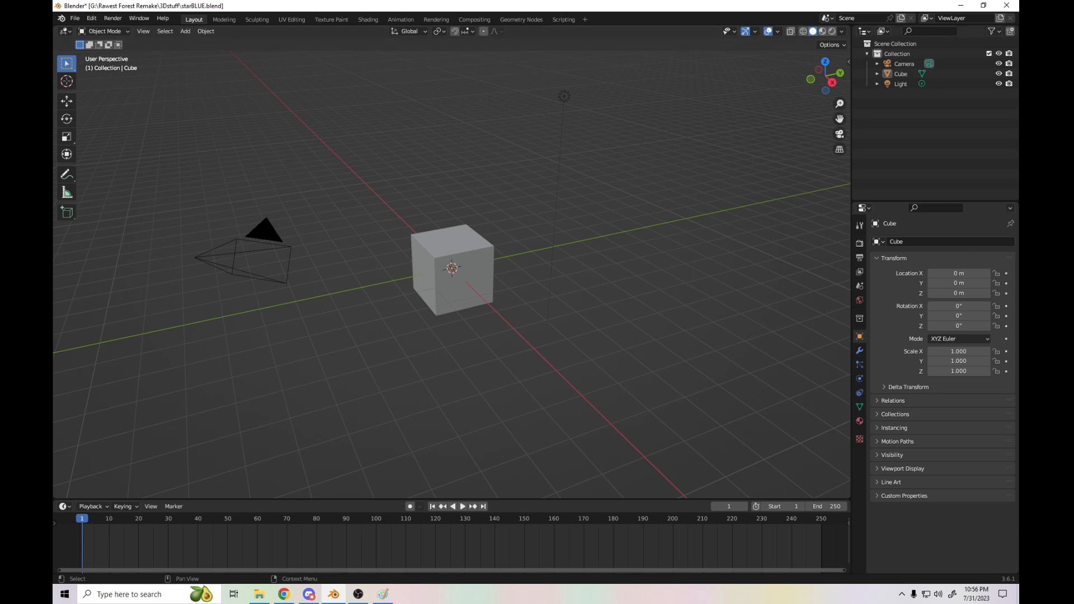
mouse_move(825, 78)
mouse_down()
mouse_move(803, 137)
mouse_move(837, 79)
mouse_move(864, 92)
mouse_move(911, 73)
mouse_move(806, 90)
mouse_move(739, 65)
mouse_move(786, 97)
mouse_move(811, 84)
mouse_move(839, 115)
mouse_move(794, 134)
mouse_move(842, 115)
mouse_move(859, 84)
mouse_move(829, 83)
mouse_move(839, 93)
mouse_move(833, 77)
mouse_move(876, 95)
mouse_move(873, 63)
mouse_move(854, 73)
mouse_move(829, 63)
mouse_up()
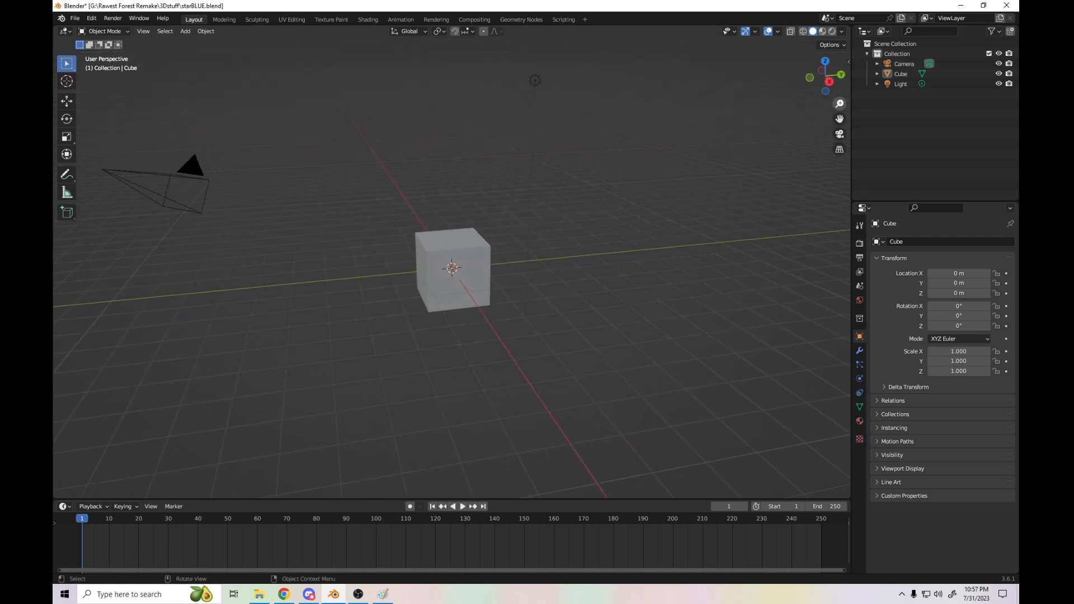
- Inspect the default cube from near and far, and step the timeline to frame 0
scroll(452, 268, up, 8)
scroll(452, 267, down, 8)
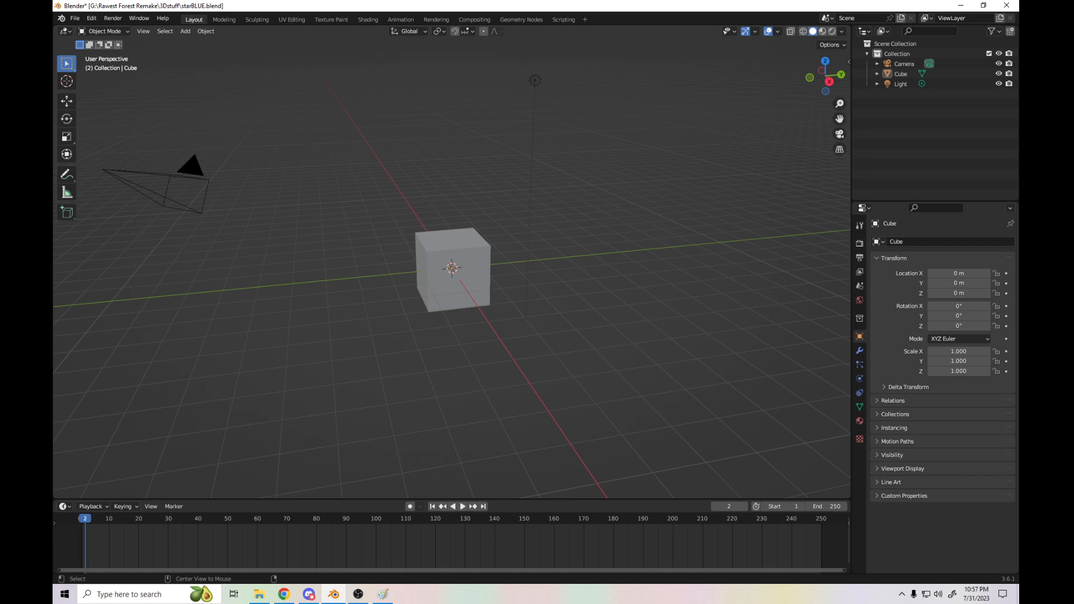
alt+scroll(452, 268, down, 9)
alt+scroll(452, 268, down, 12)
alt+scroll(452, 268, up, 20)
scroll(451, 267, up, 3)
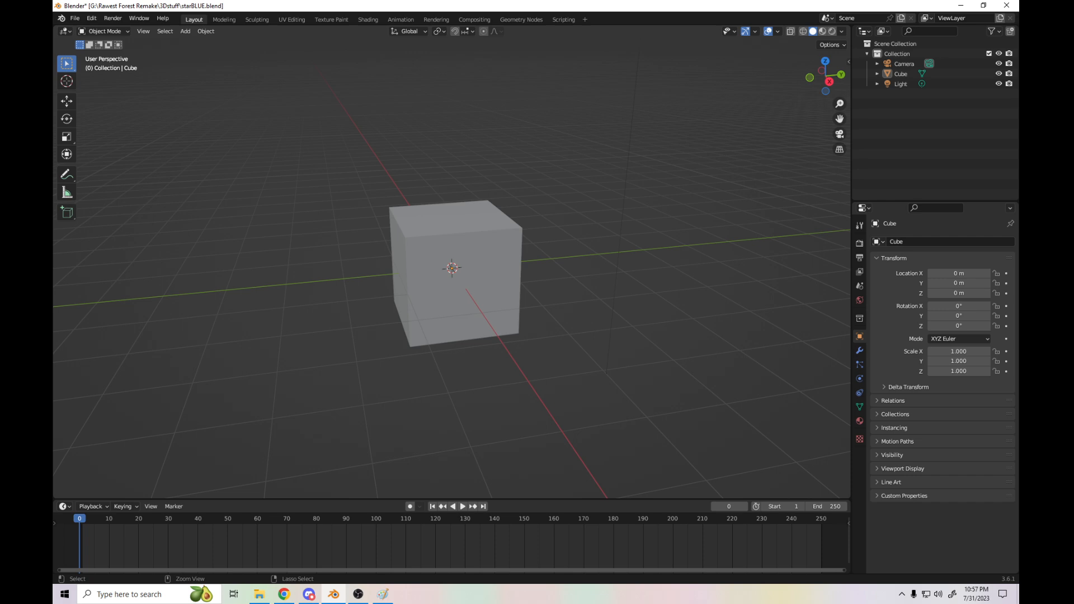
scroll(452, 267, down, 3)
scroll(452, 268, up, 5)
scroll(452, 267, down, 8)
scroll(452, 268, up, 8)
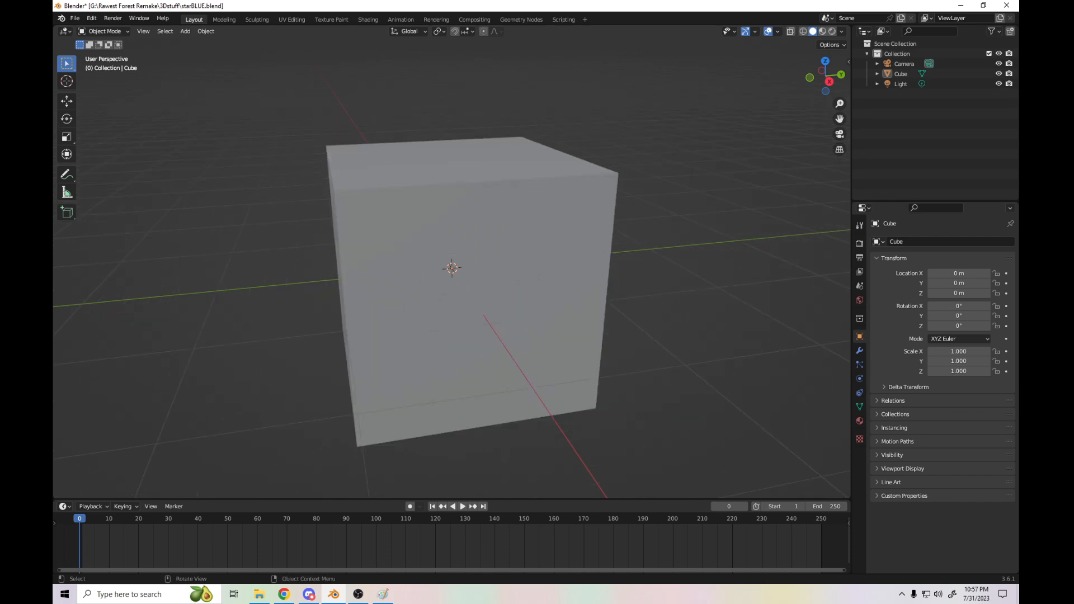
click(452, 268)
key(alt+a)
scroll(452, 267, down, 8)
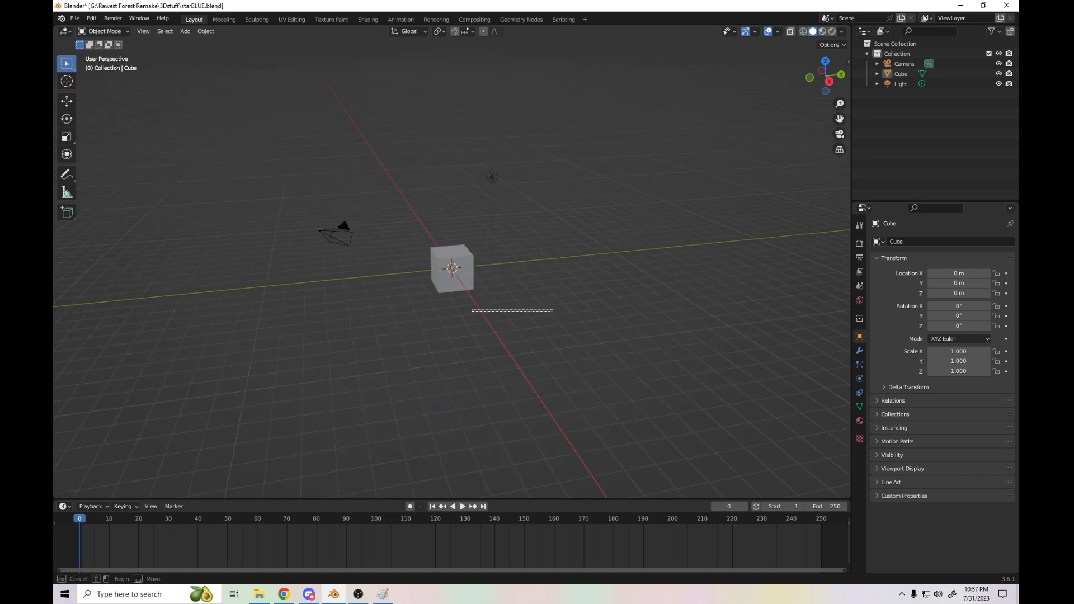
- Inspect the cube from a tilted angle and from the front, right and top preset viewpoints
drag(825, 76, 811, 126)
middle_drag(452, 269, 452, 269)
scroll(452, 268, up, 3)
scroll(452, 268, up, 2)
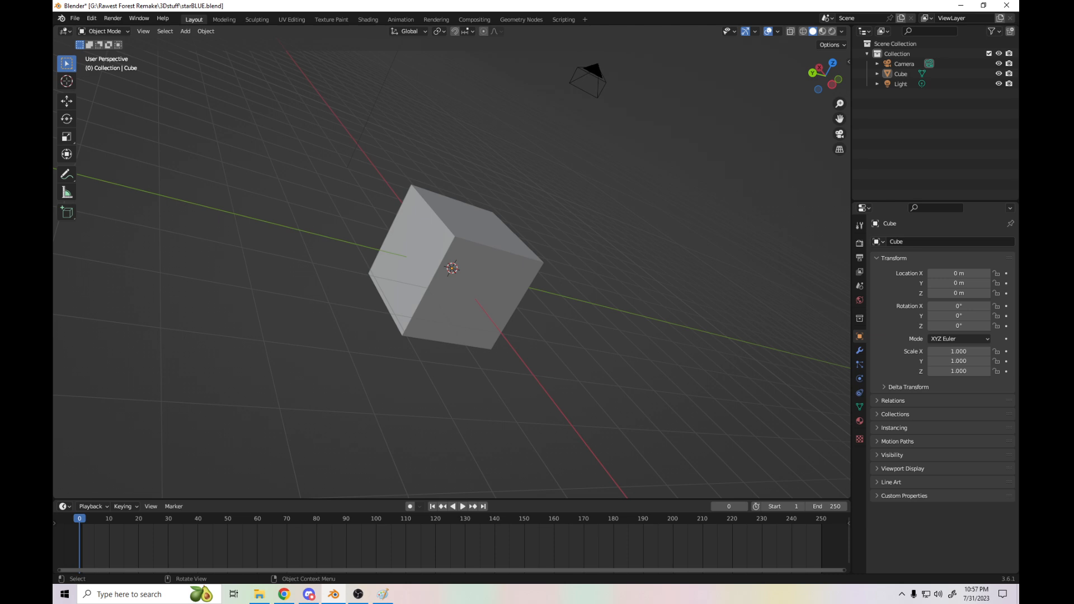
key(KP_1)
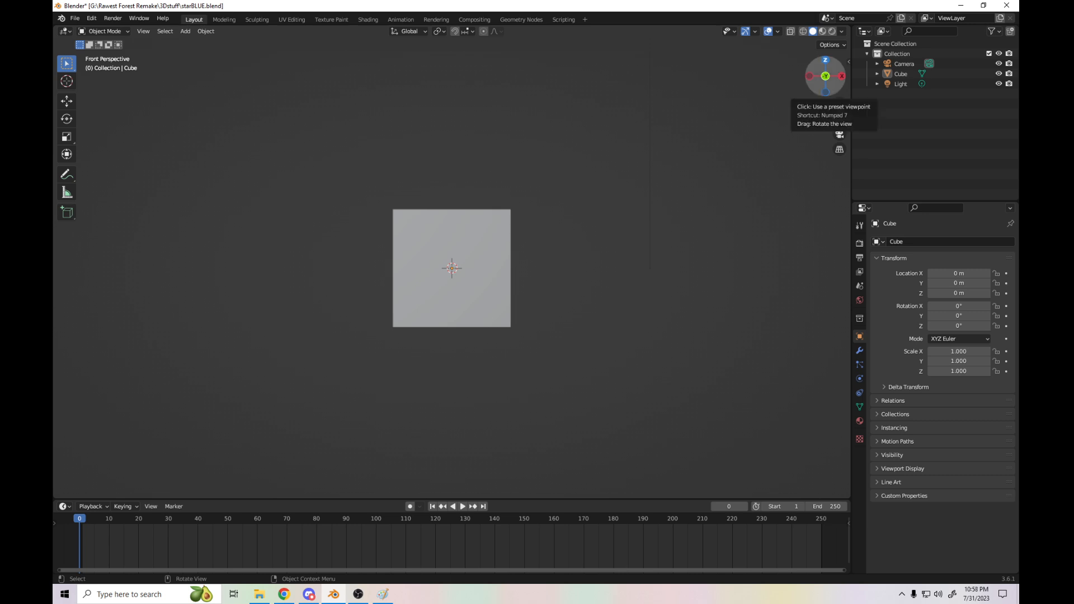
click(825, 60)
click(825, 76)
click(841, 76)
click(825, 59)
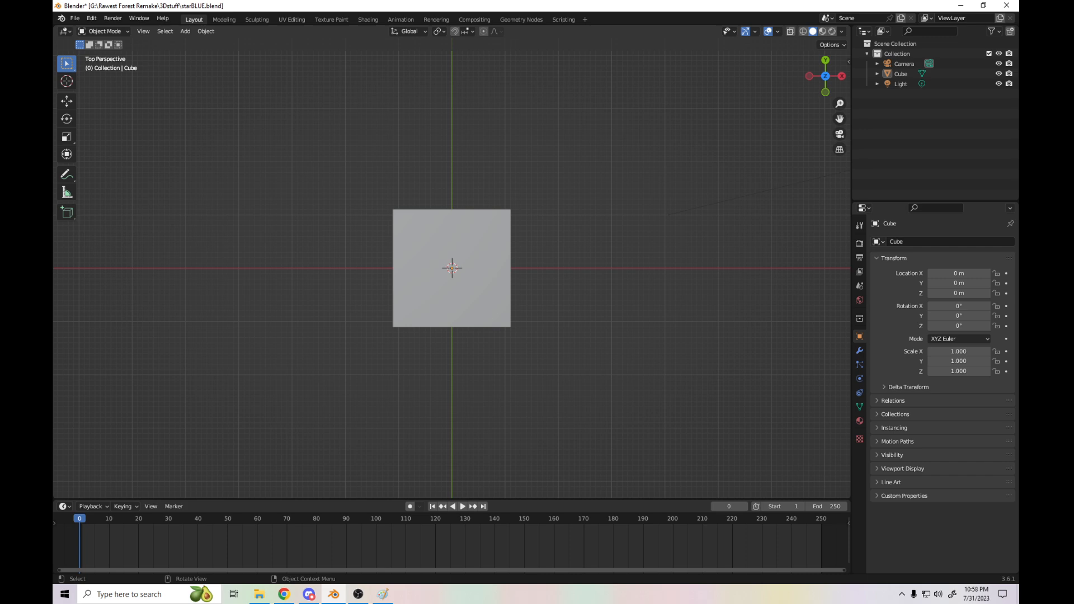
drag(828, 74, 830, 15)
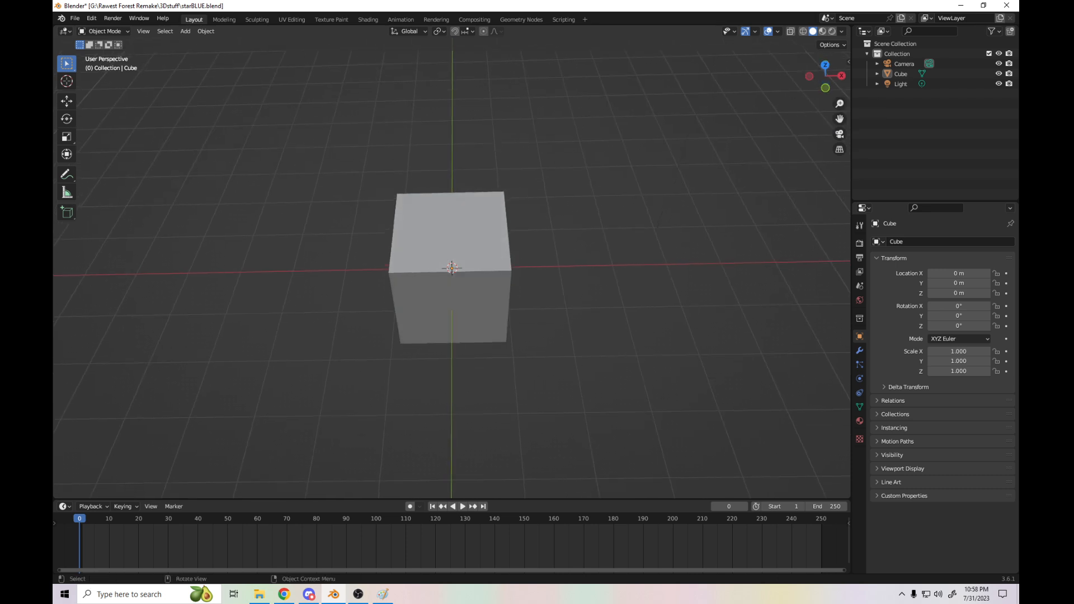
- View the cube from the back, left and top using the view pie
key(grave)
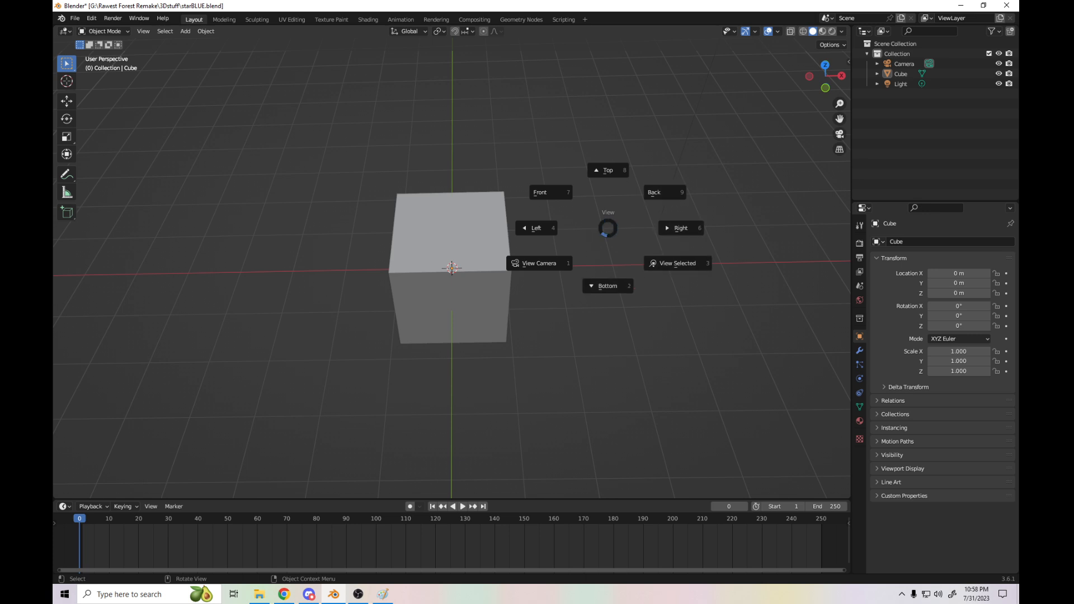
click(664, 192)
key(grave)
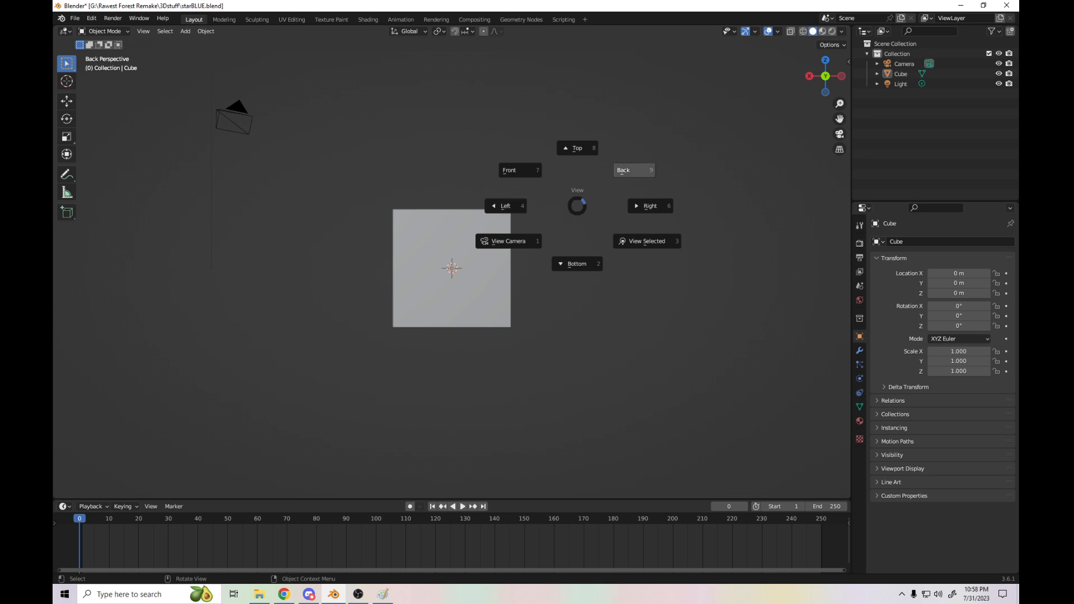
click(634, 170)
key(grave)
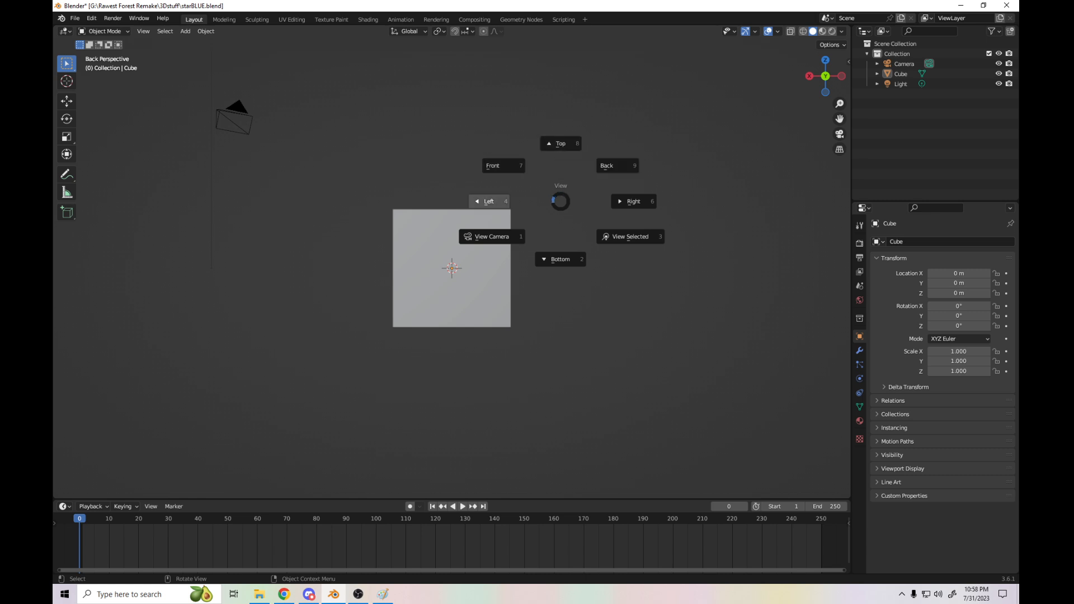
click(489, 201)
key(grave)
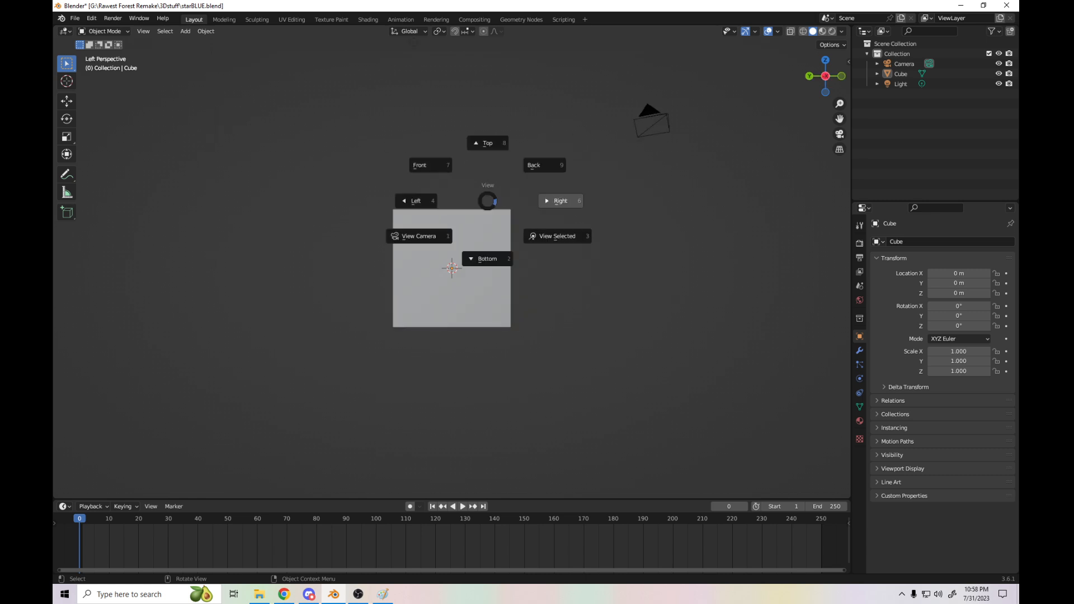
click(480, 144)
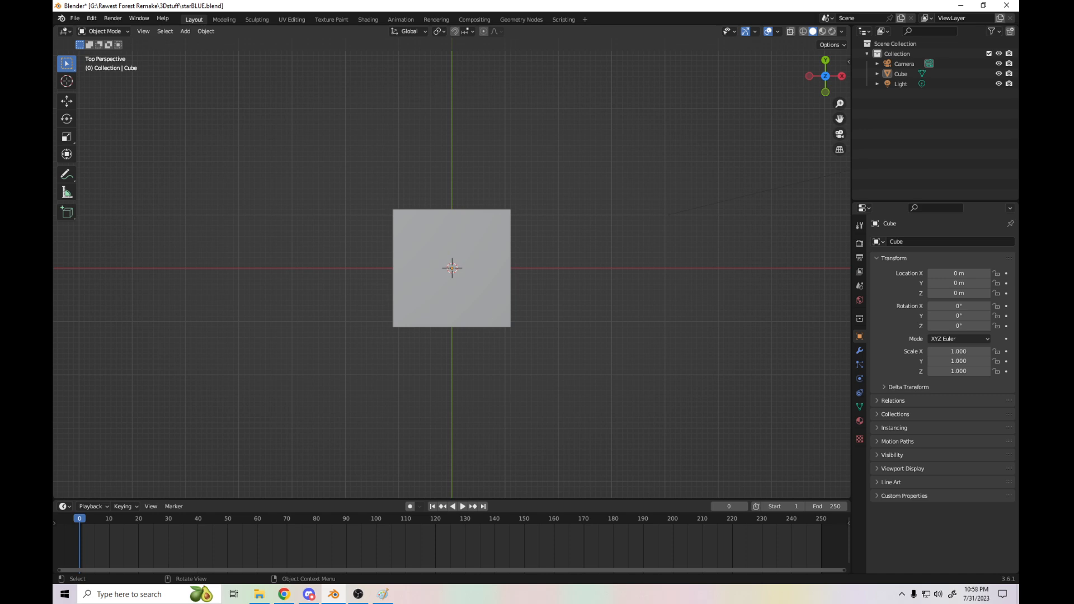
- Cycle through more preset views of the cube, including the camera view, and finish on the left view
key(grave)
click(485, 200)
key(grave)
click(538, 171)
key(grave)
click(595, 187)
key(grave)
click(526, 188)
key(grave)
click(454, 229)
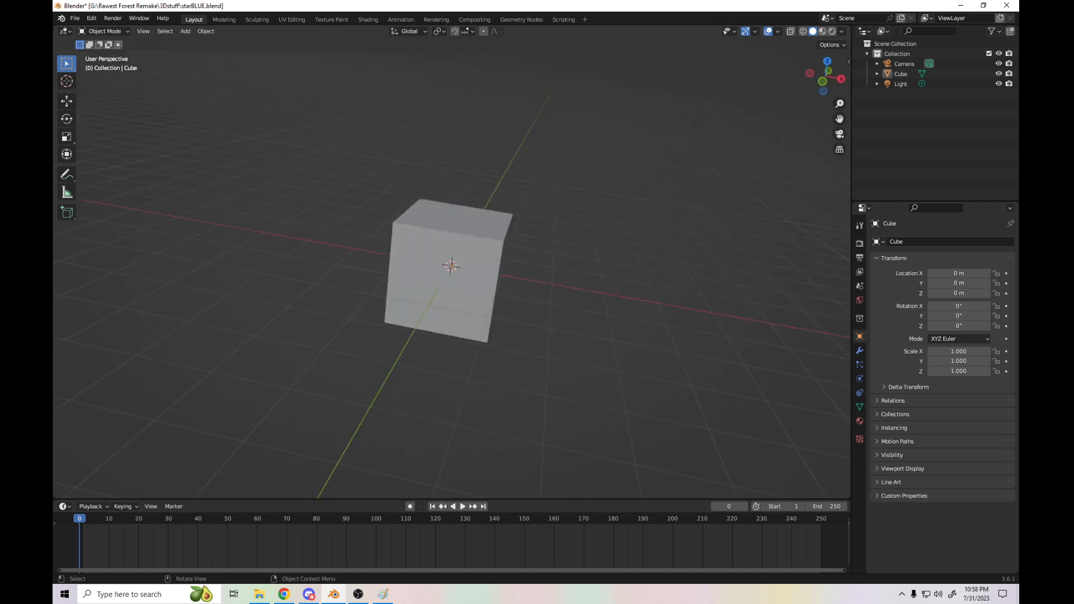
scroll(452, 269, down, 5)
scroll(451, 268, up, 2)
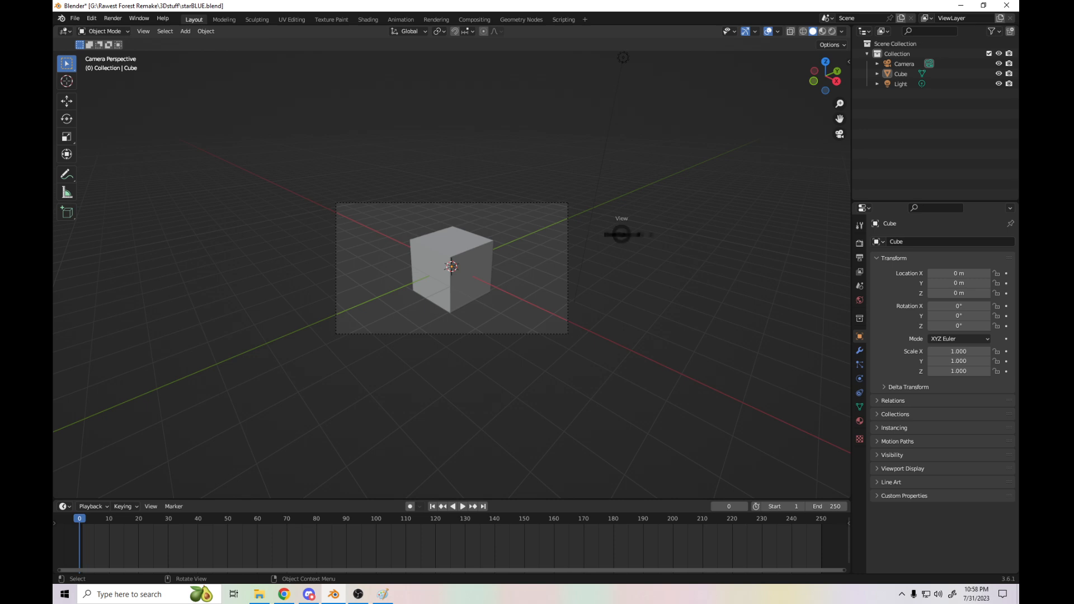
key(grave)
click(549, 234)
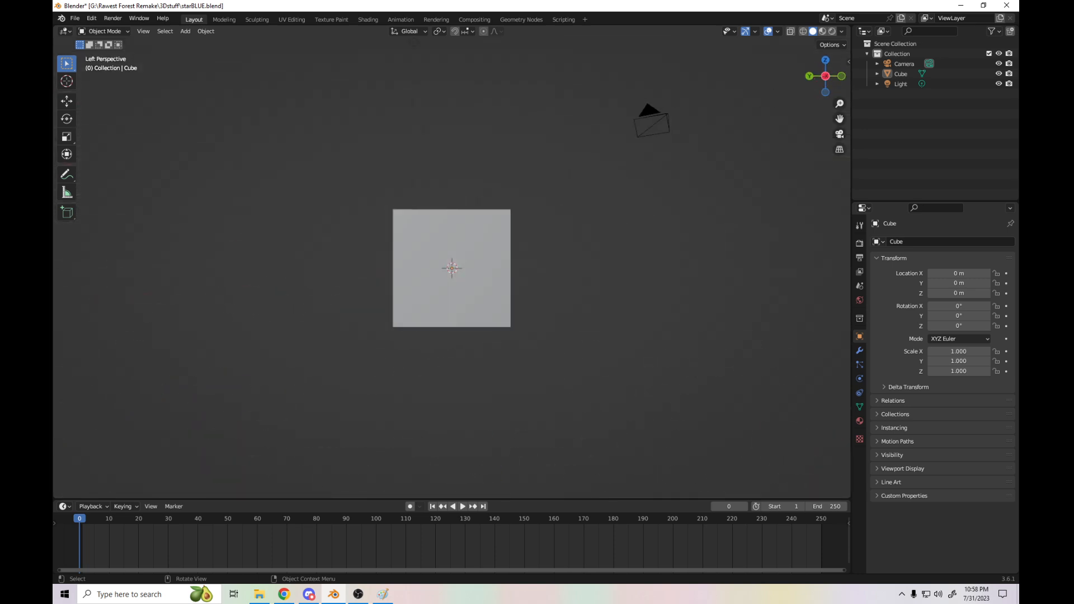
- Play the timeline animation, stop it and return the playhead to frame 0
key(space)
drag(619, 234, 638, 269)
drag(826, 76, 838, 99)
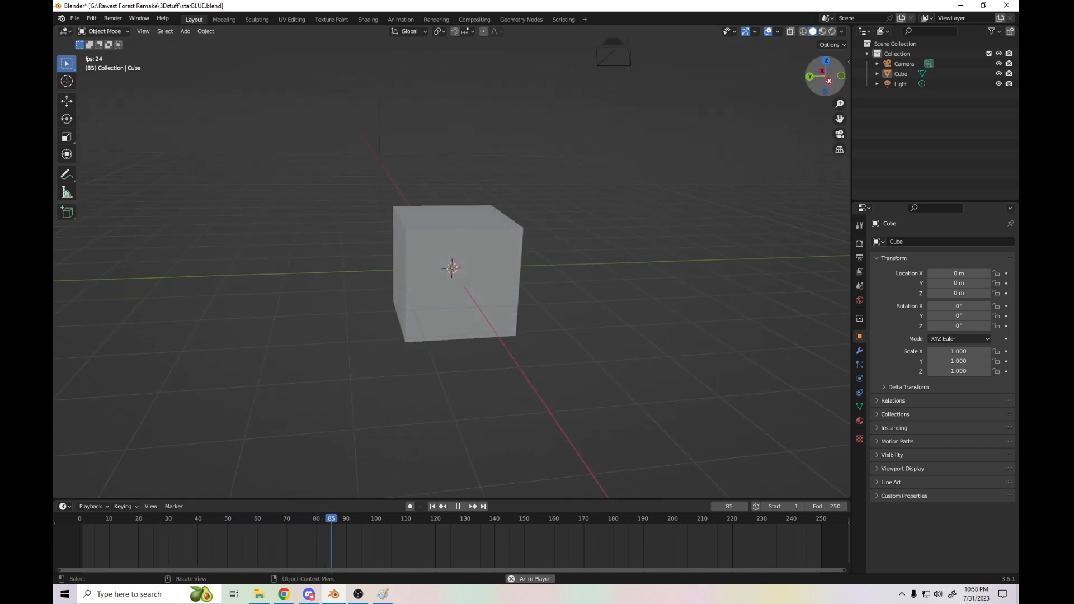
key(space)
drag(340, 519, 72, 518)
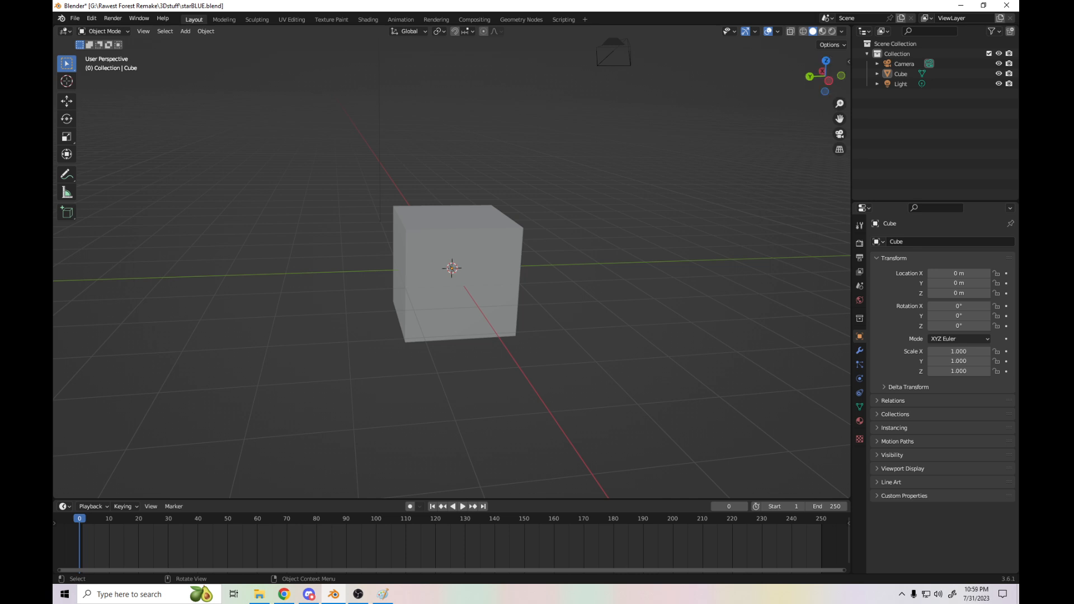
- Examine the cube from shifted and rotated viewpoints, including the front view, selecting and deselecting it along the way
drag(824, 76, 783, 79)
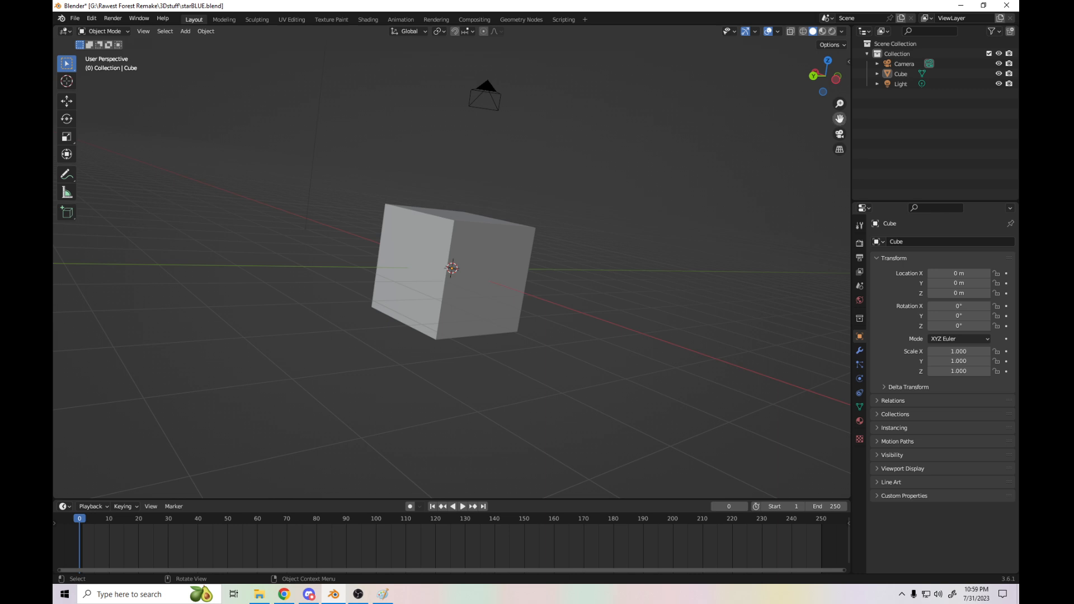
drag(839, 119, 1018, 239)
drag(840, 118, 477, 43)
click(837, 76)
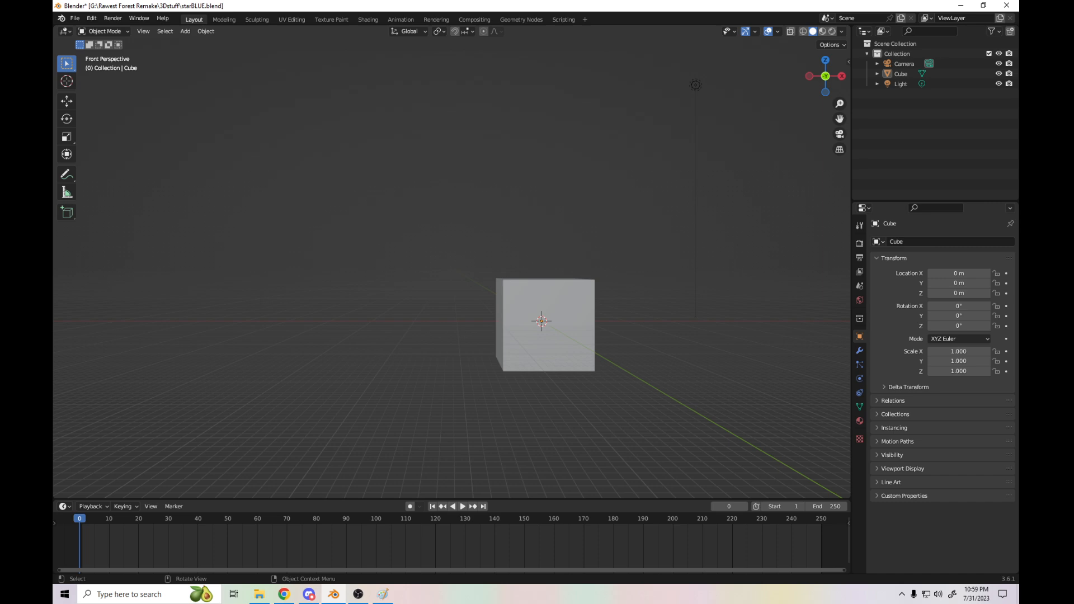
click(548, 327)
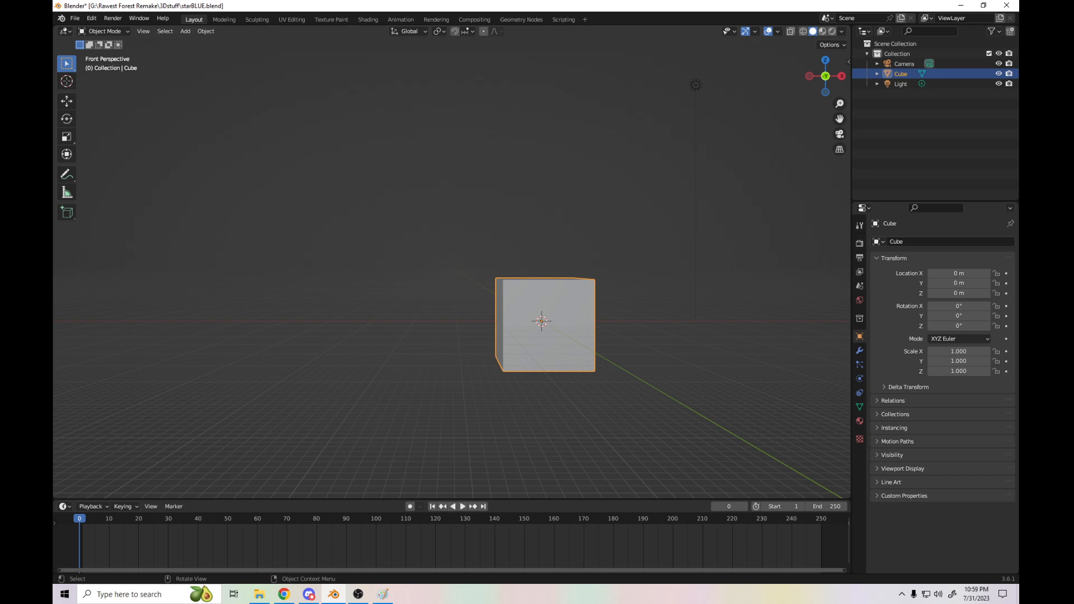
drag(839, 119, 644, 223)
mouse_move(825, 75)
mouse_down()
mouse_move(805, 80)
mouse_move(822, 76)
mouse_up()
drag(596, 347, 649, 366)
drag(840, 118, 918, 72)
drag(822, 75, 881, 113)
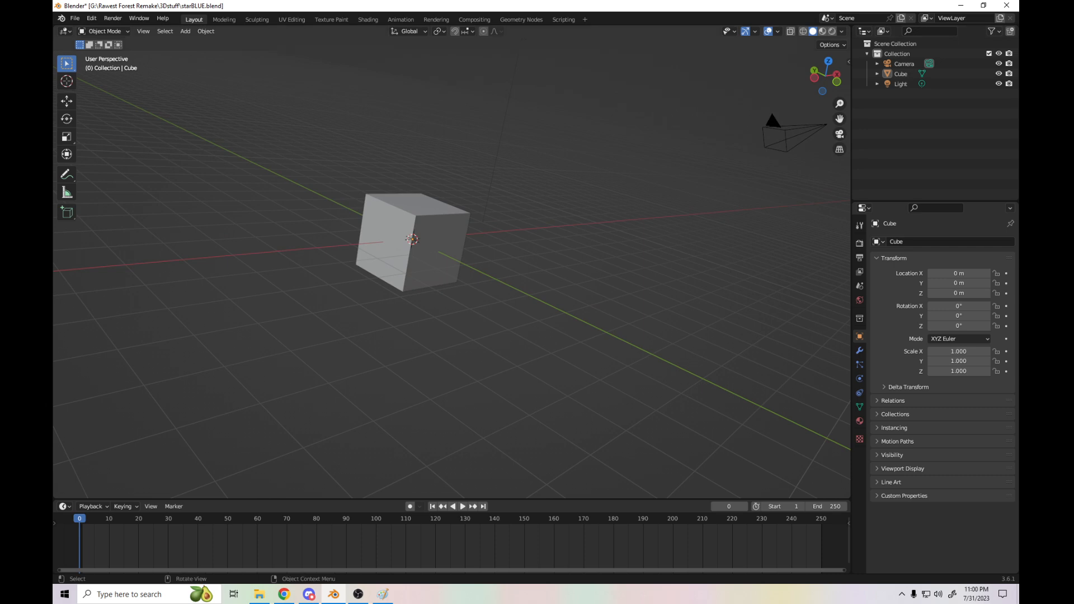
- Look at the cube up close through the scene camera and return to the free view
click(839, 134)
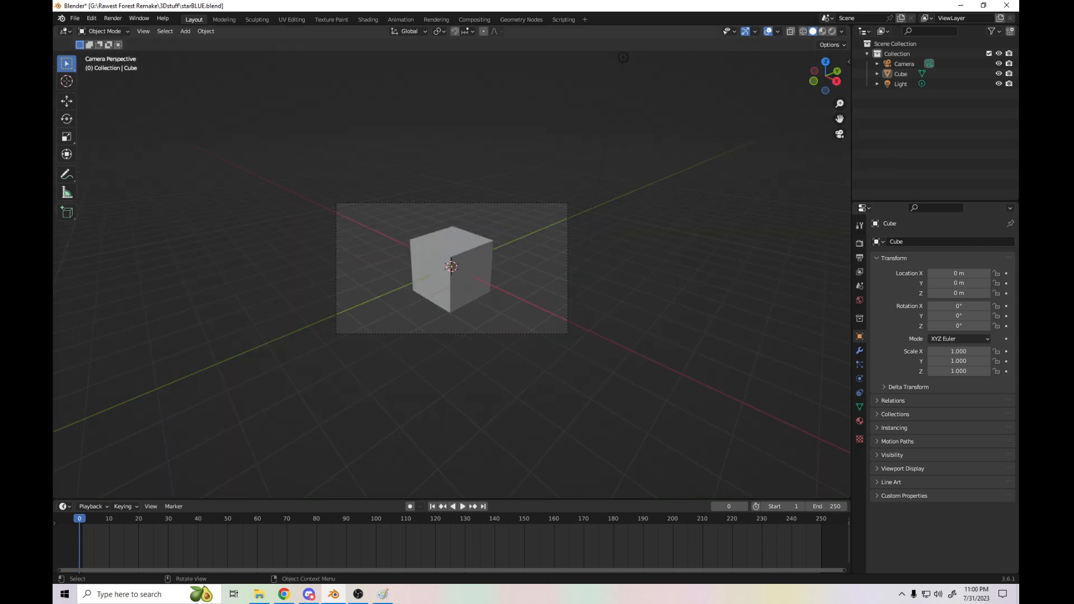
scroll(451, 268, up, 6)
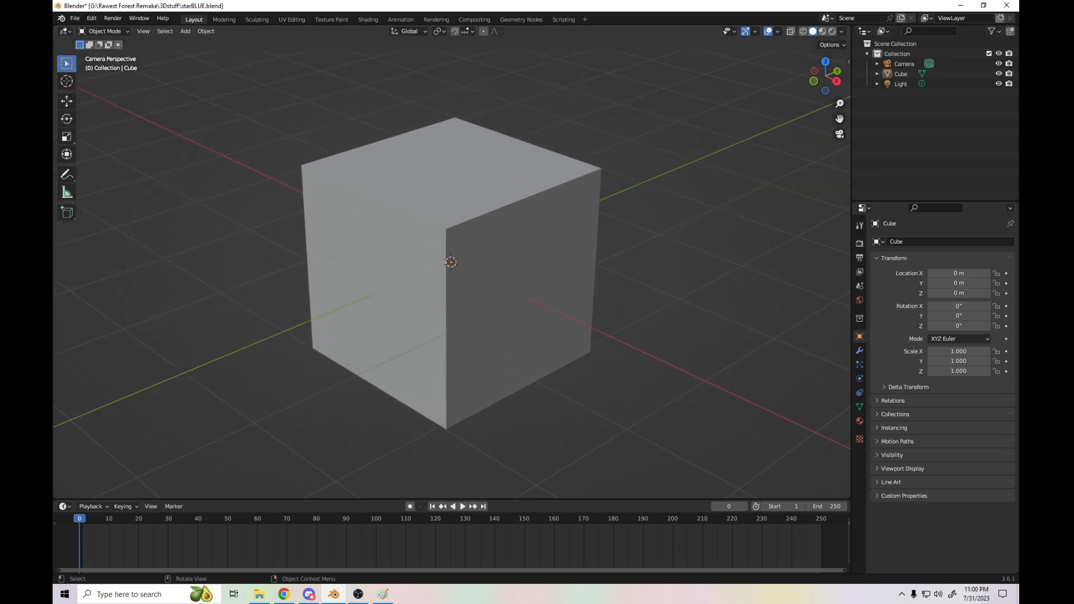
click(839, 134)
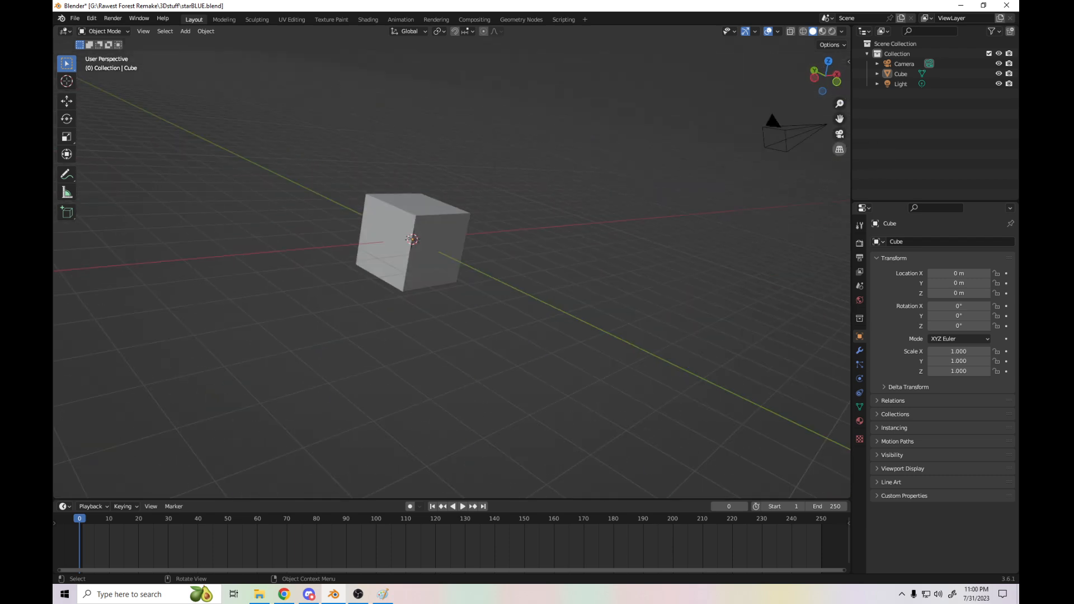
- Switch the viewport from perspective to orthographic projection
click(839, 150)
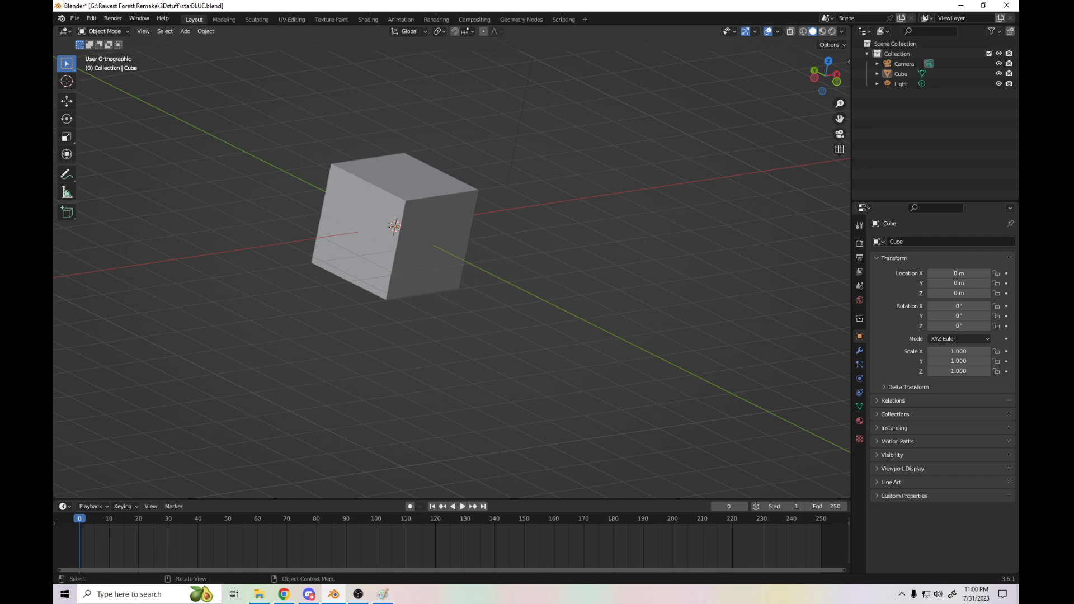
click(839, 150)
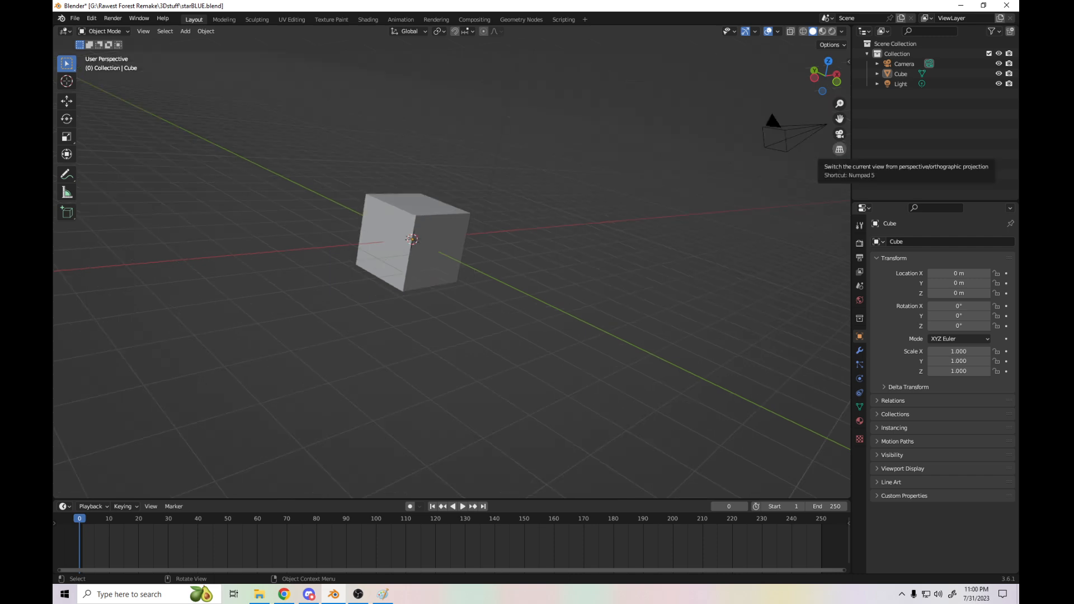
click(839, 149)
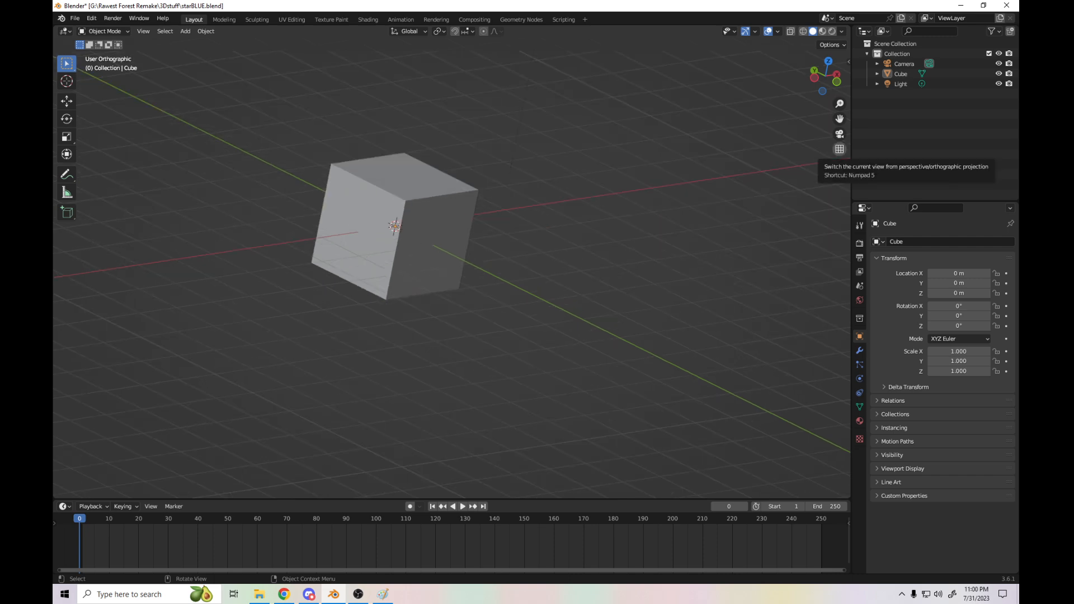
- Compare the cube in perspective and orthographic projection, and examine it from a rotated and shifted viewpoint
click(839, 150)
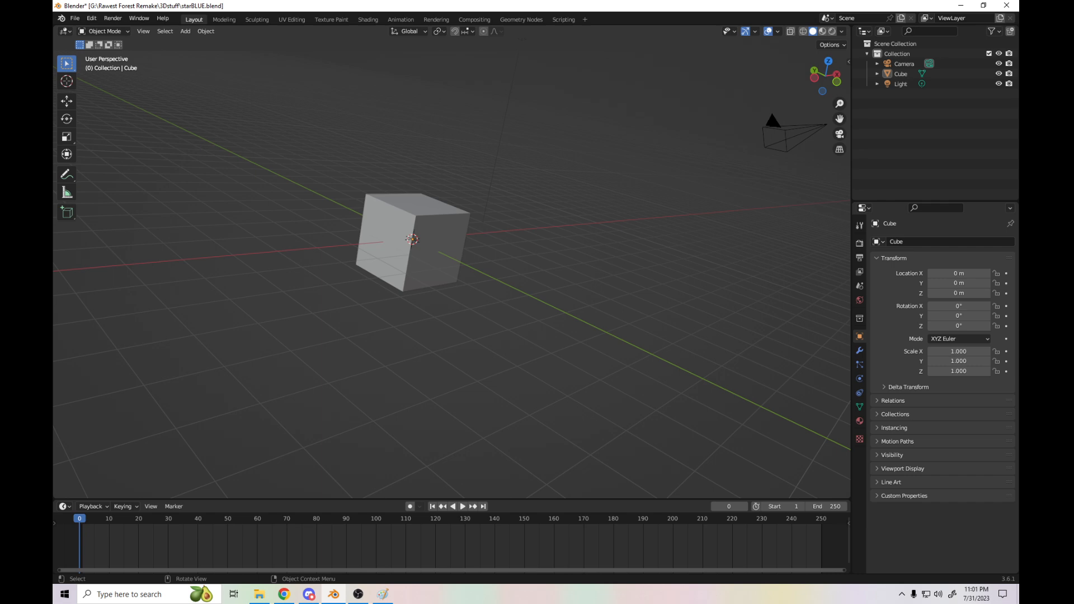
click(839, 149)
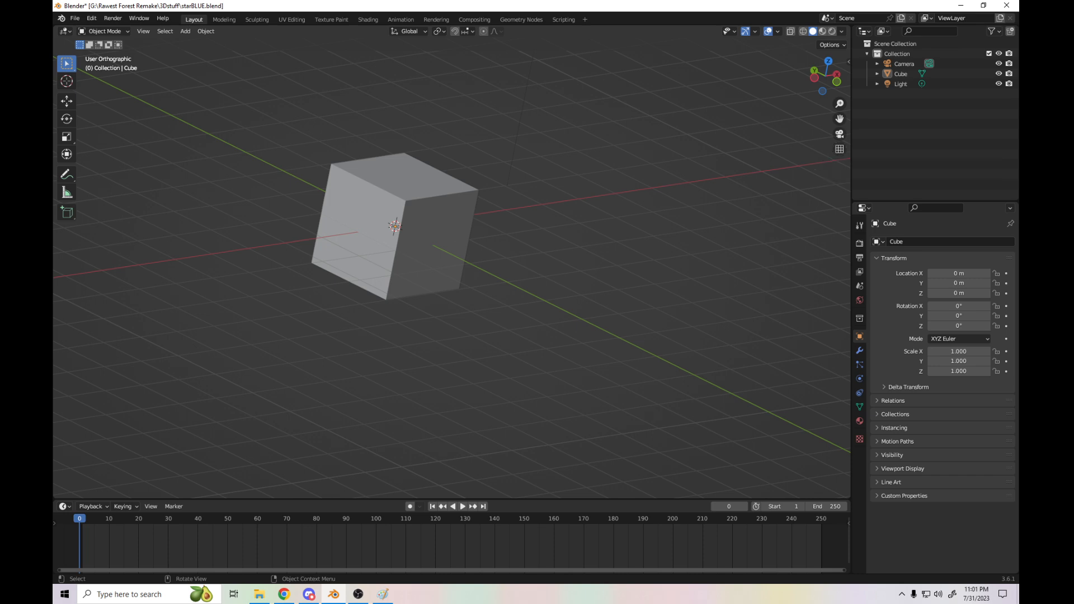
mouse_move(825, 77)
mouse_down()
mouse_move(815, 105)
mouse_move(839, 94)
mouse_move(812, 95)
mouse_move(826, 71)
mouse_move(835, 84)
mouse_move(822, 83)
mouse_up()
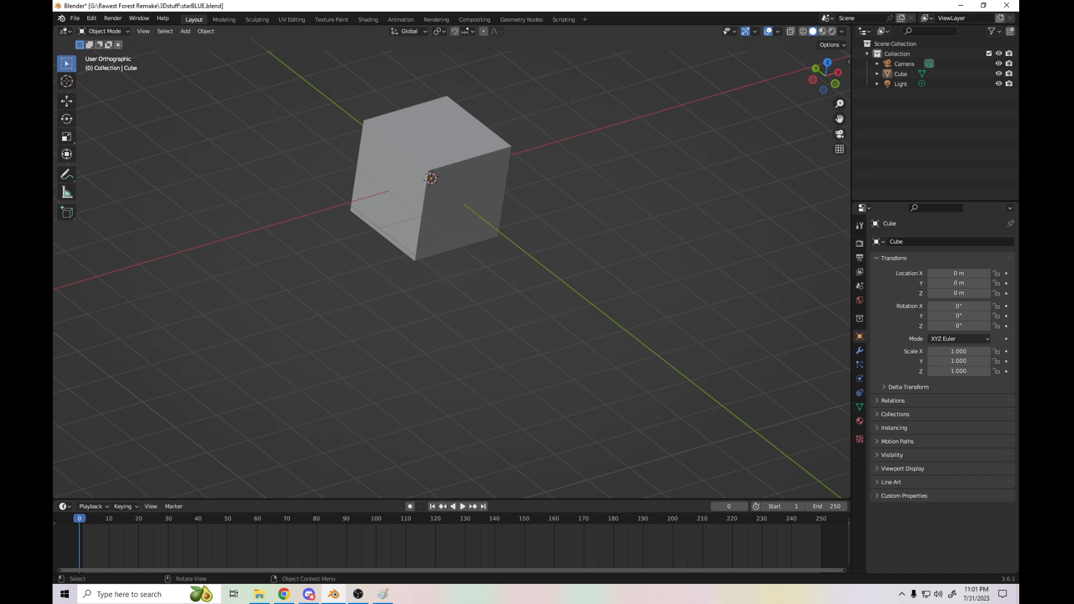
drag(839, 118, 969, 206)
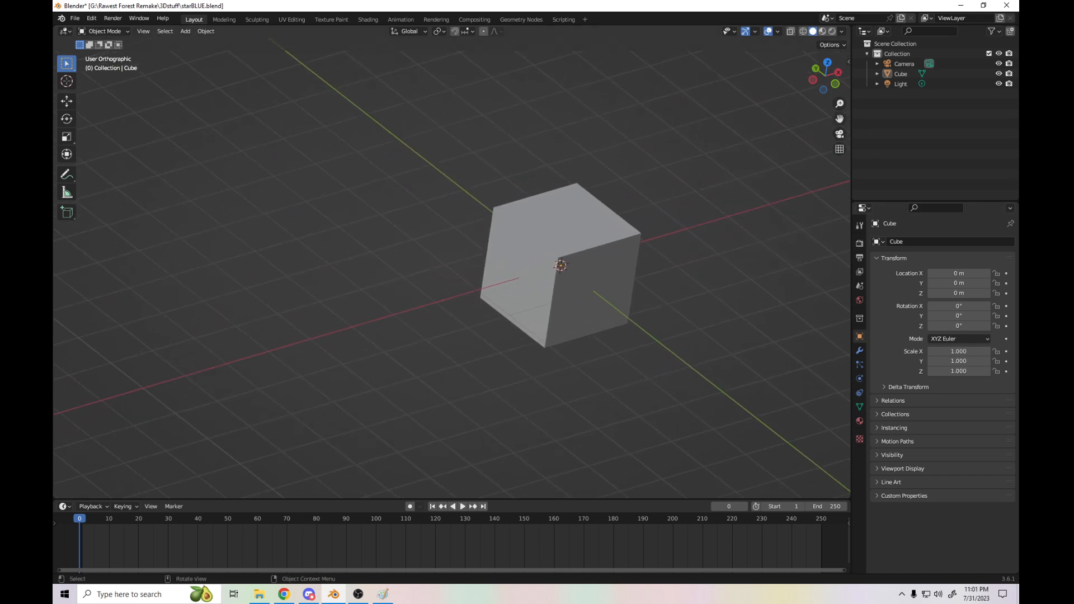
- Set a front orthographic view centred on the cube, comparing it with the perspective projection, and leave the cube deselected
key(KP_1)
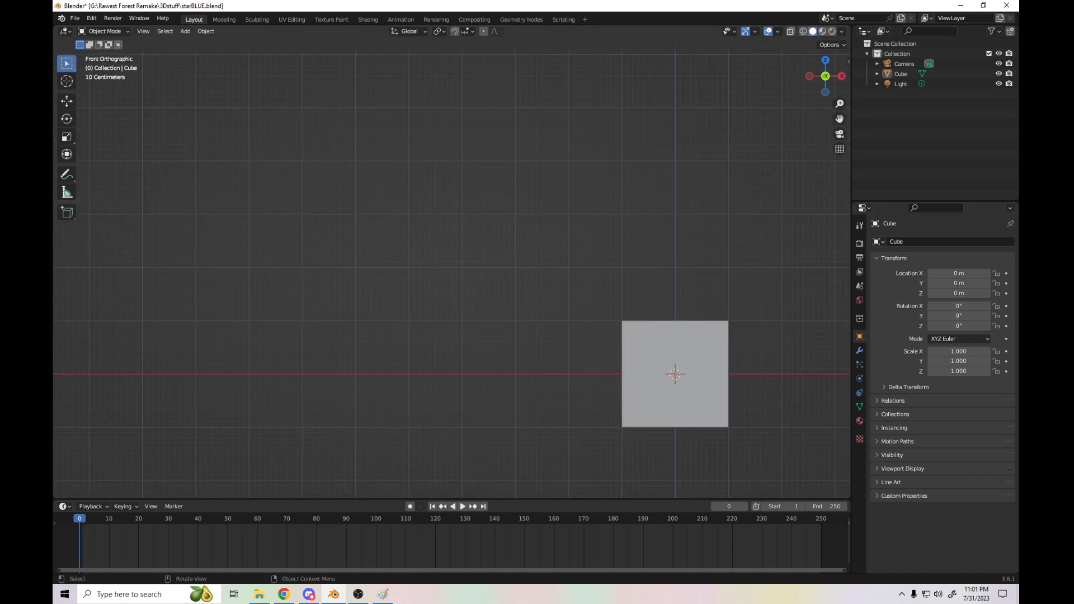
click(839, 149)
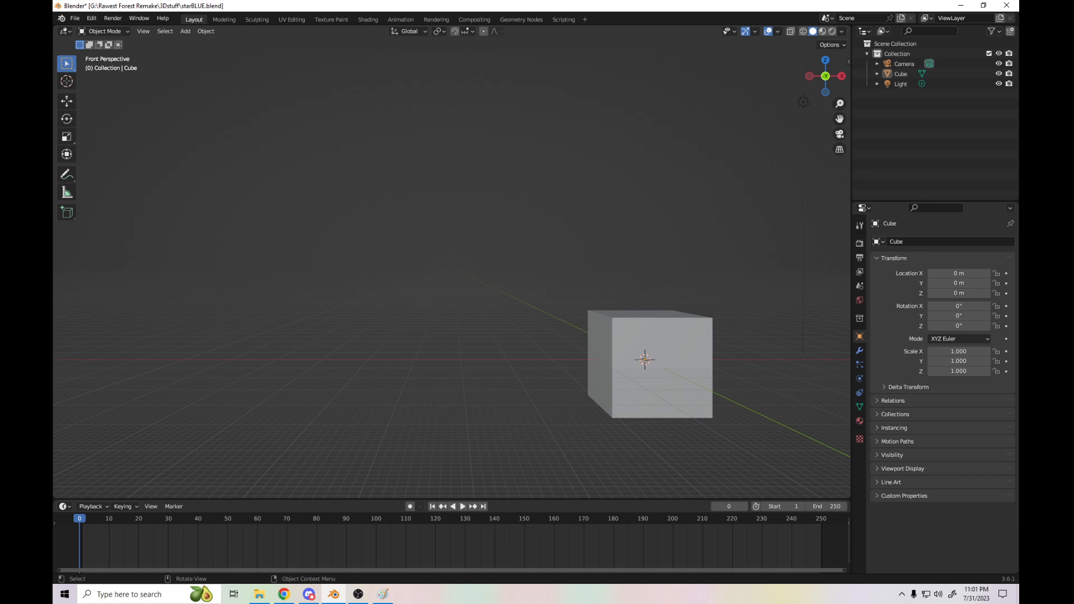
click(656, 366)
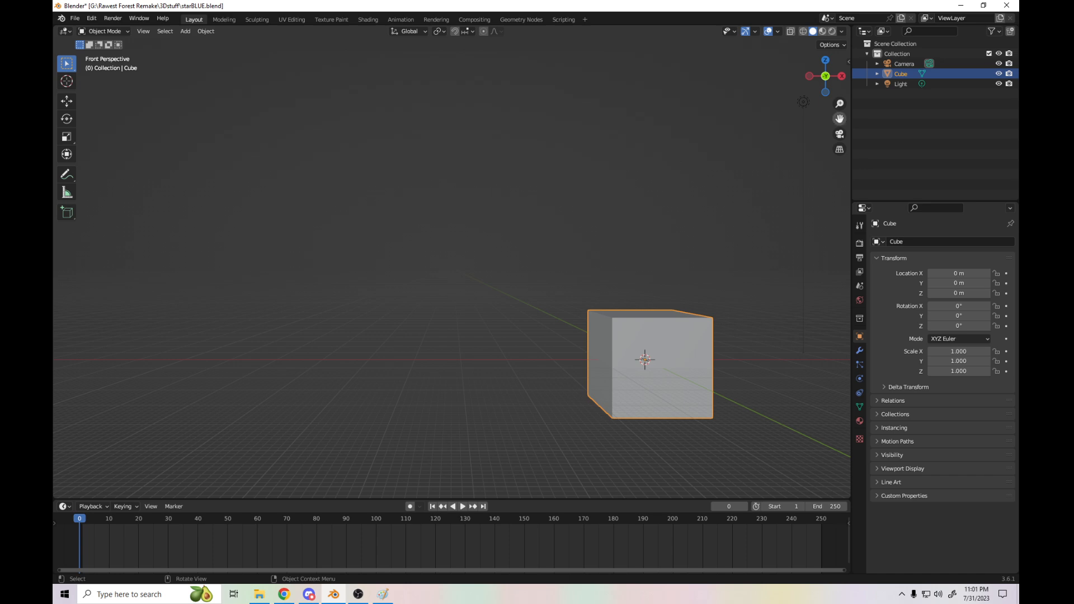
drag(839, 119, 641, 32)
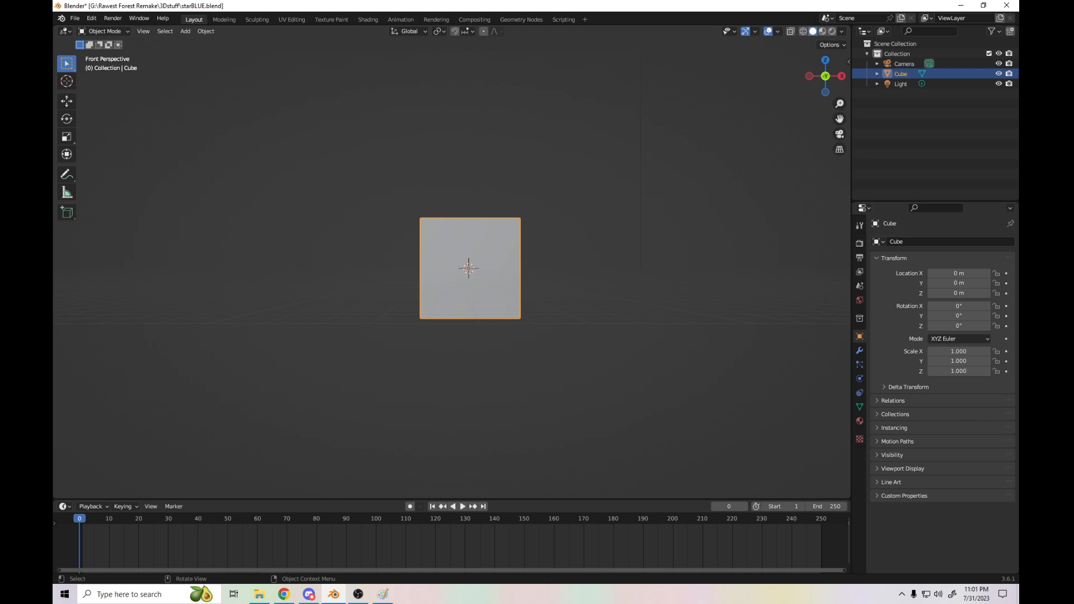
click(839, 150)
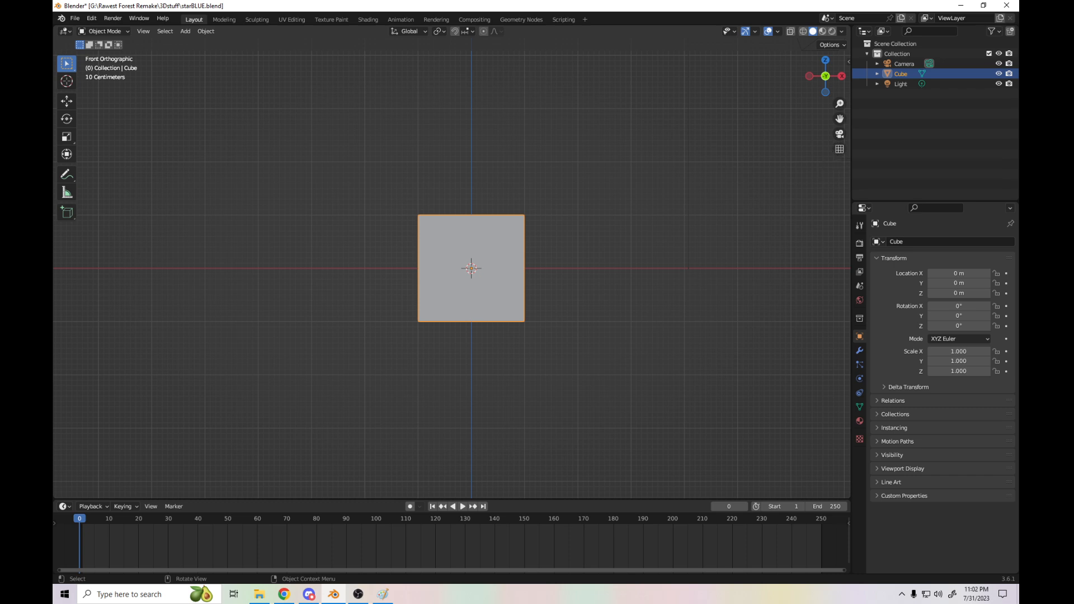
key(KP_5)
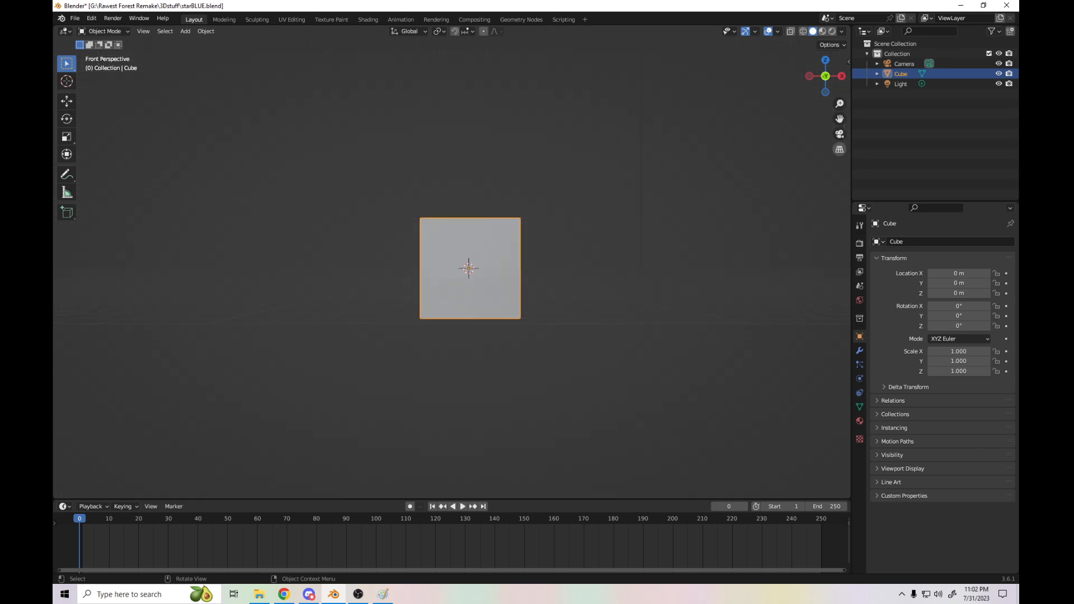
key(KP_5)
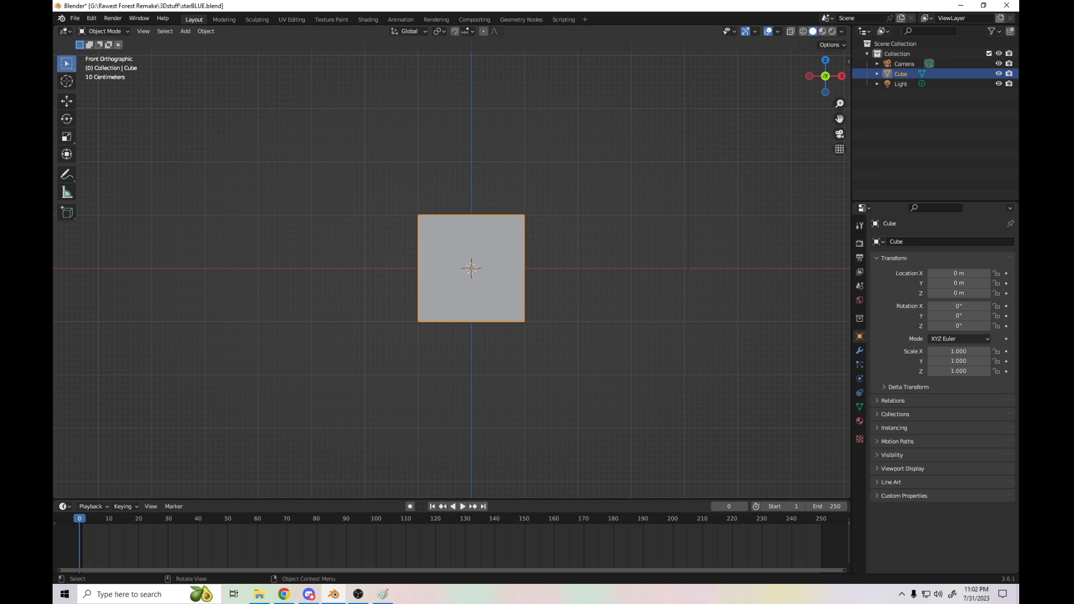
scroll(452, 274, up, 3)
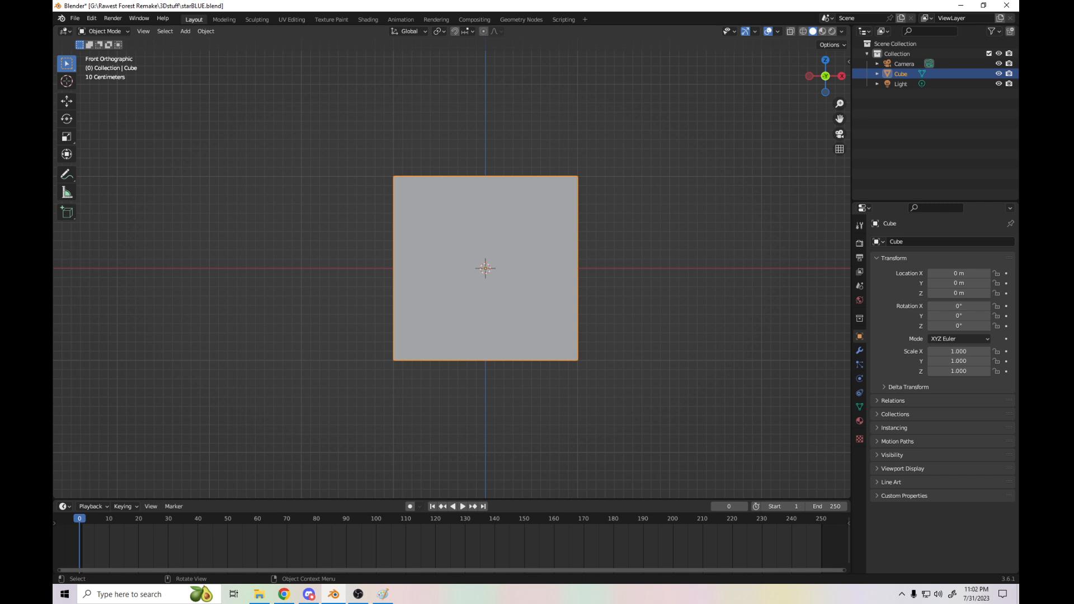
key(alt+a)
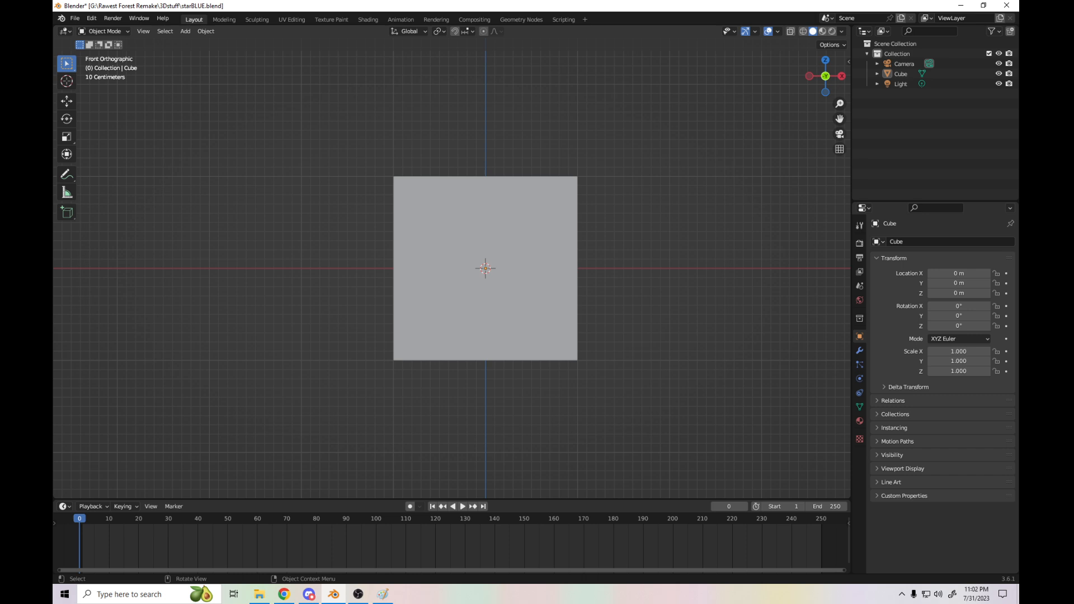
- Rename both the Cube object and its mesh data to Star
double_click(901, 73)
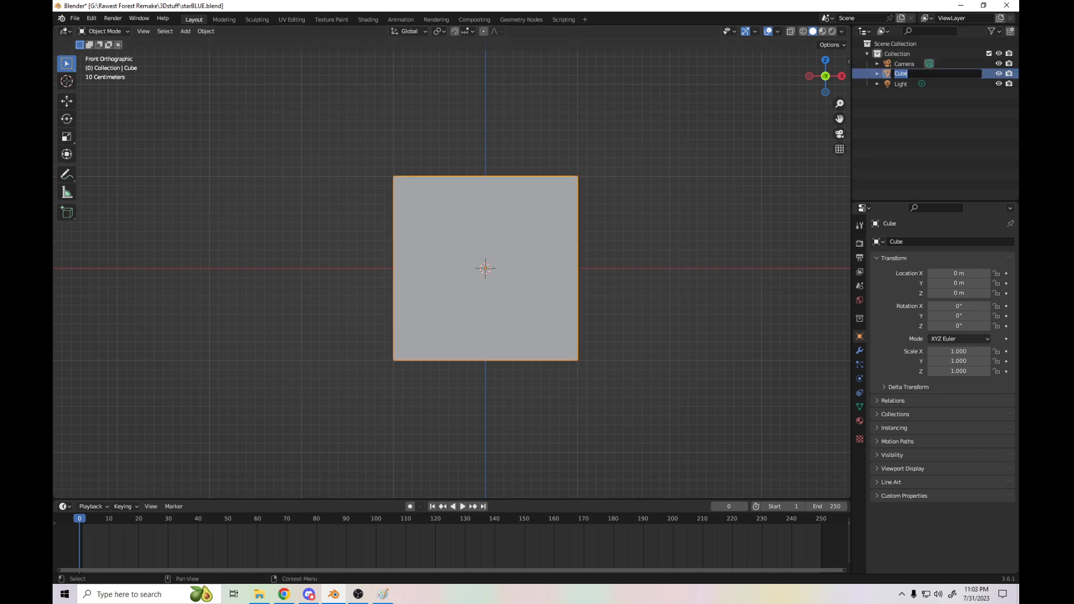
text(Star)
key(Return)
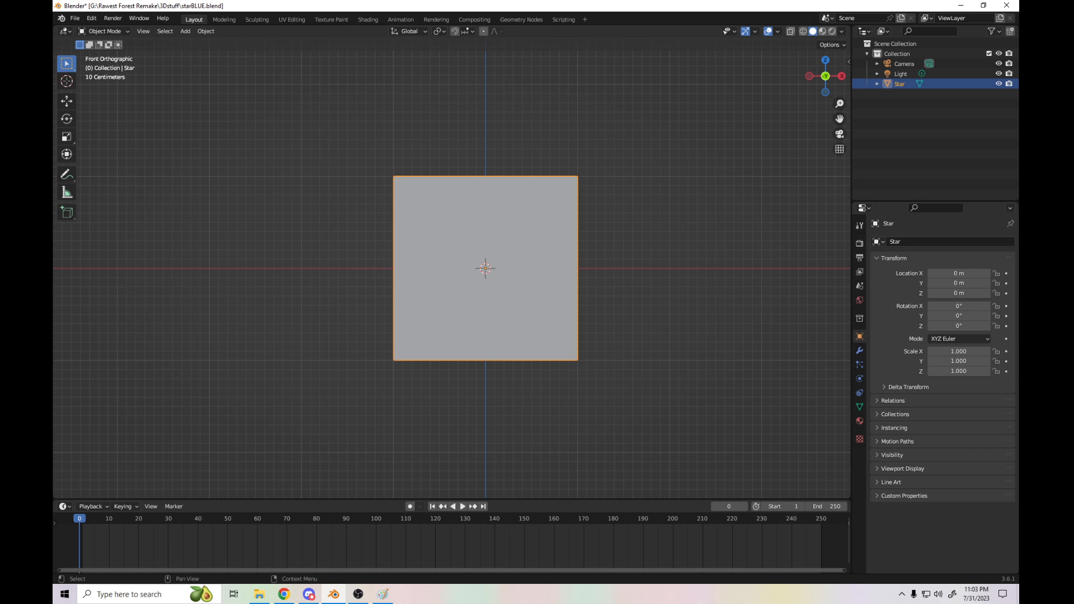
click(877, 84)
double_click(910, 93)
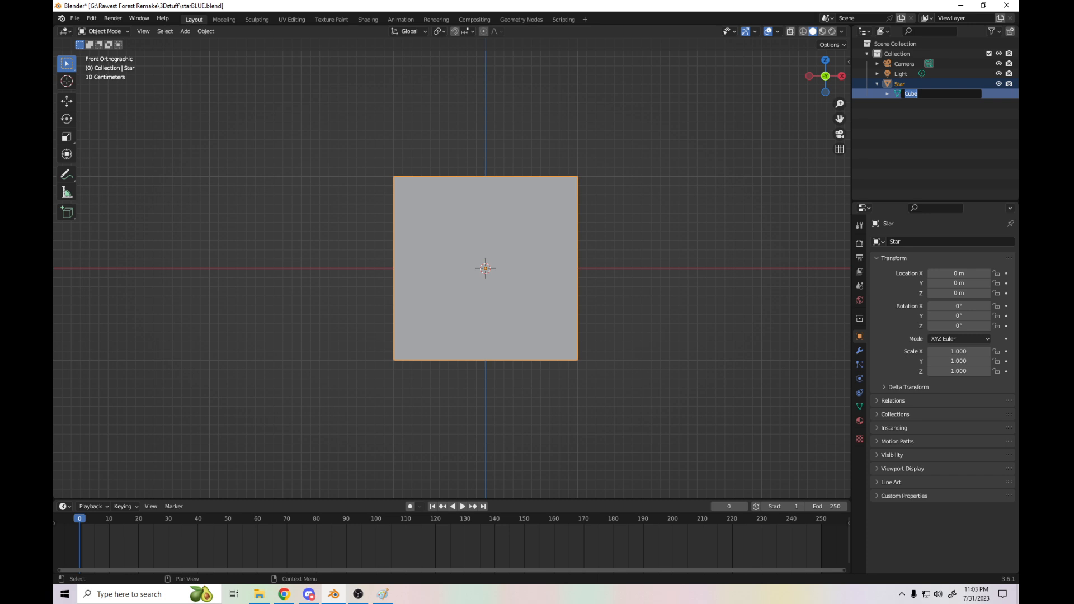
text(Star)
key(Return)
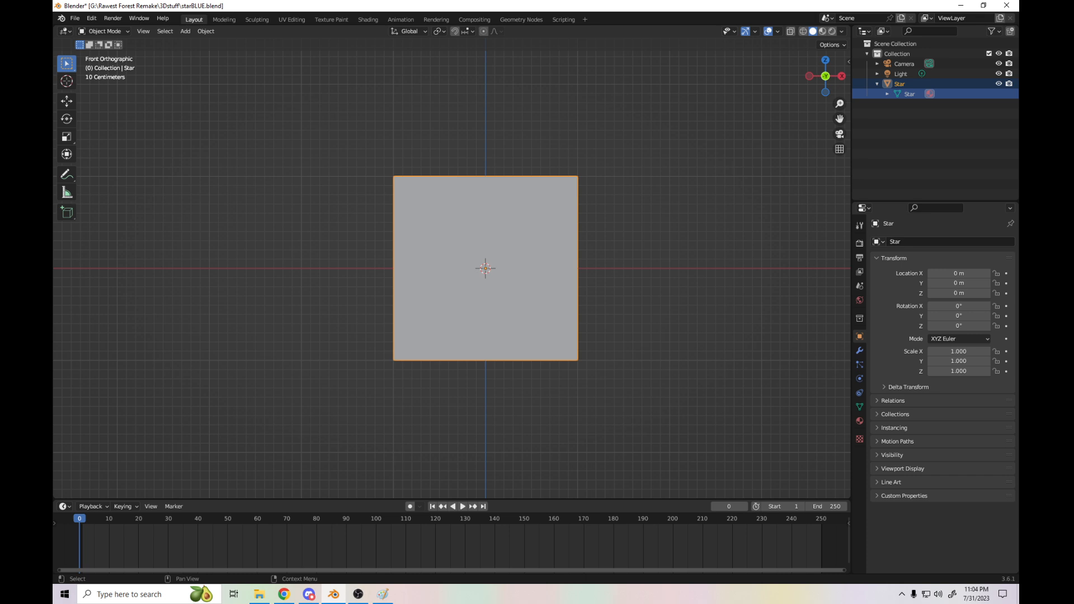
- Delete the camera and the light from the scene and collapse the Star object's hierarchy
click(904, 64)
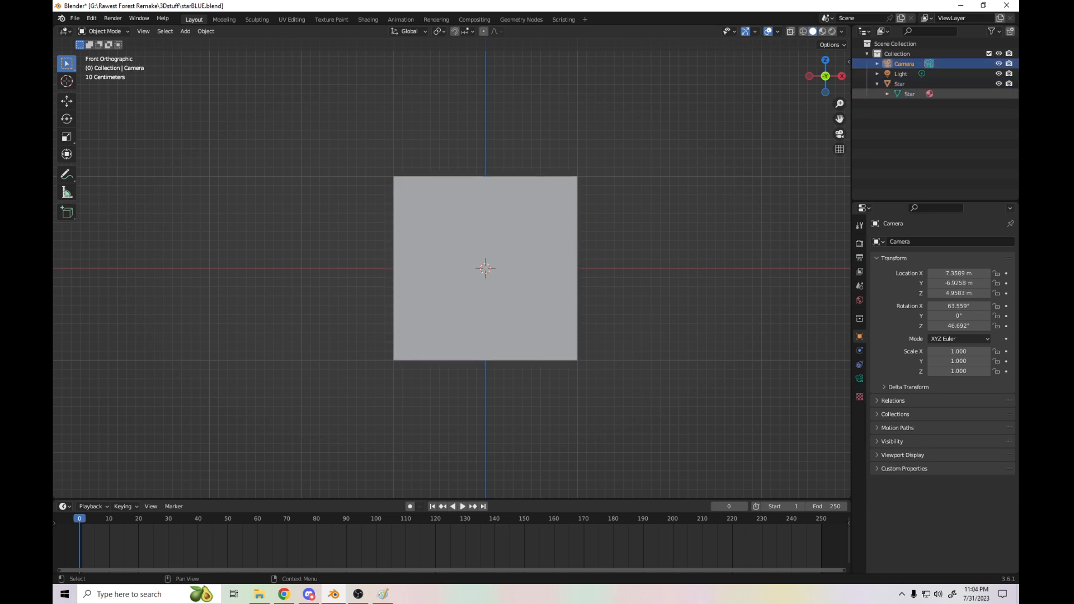
key(Delete)
click(901, 64)
key(Delete)
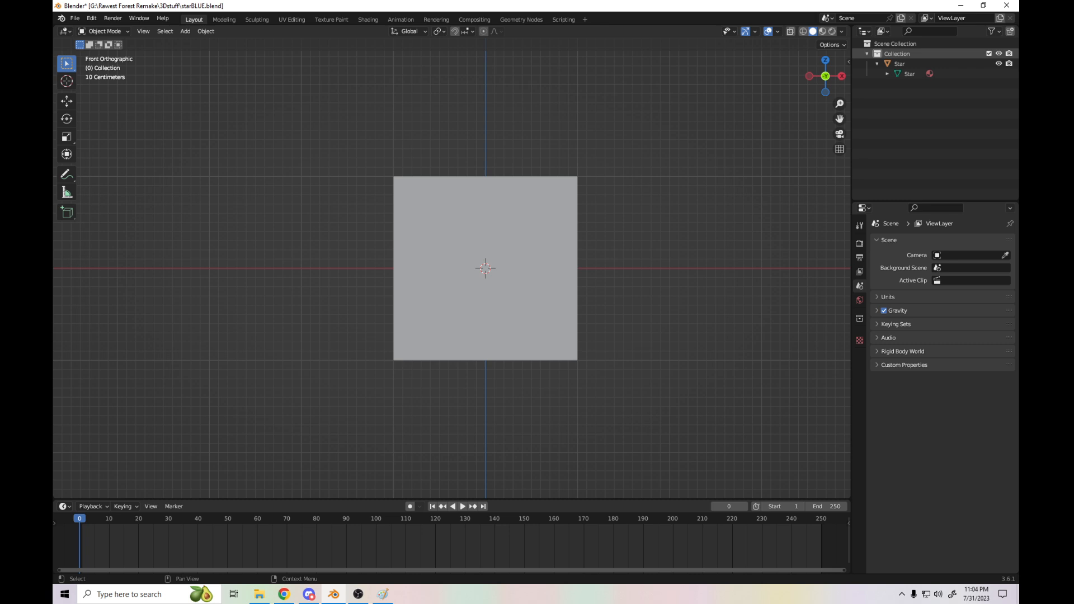
click(887, 74)
click(877, 64)
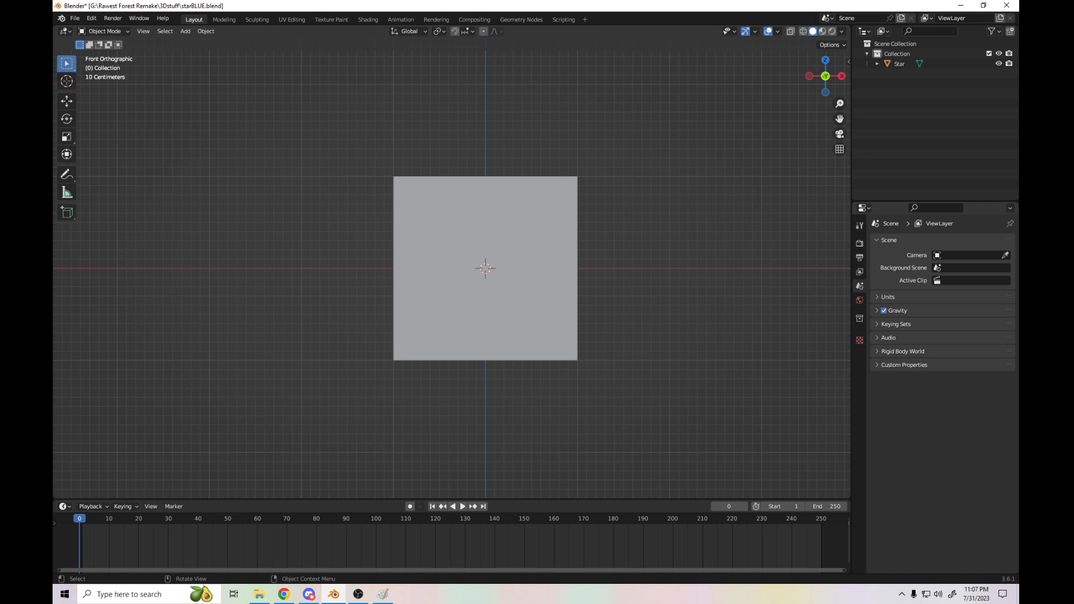
- Switch to File Explorer, move the STARGENERIC image from Rawest Forest Remake into the 3Dstuff folder and open that folder
key(alt+Tab)
click(259, 594)
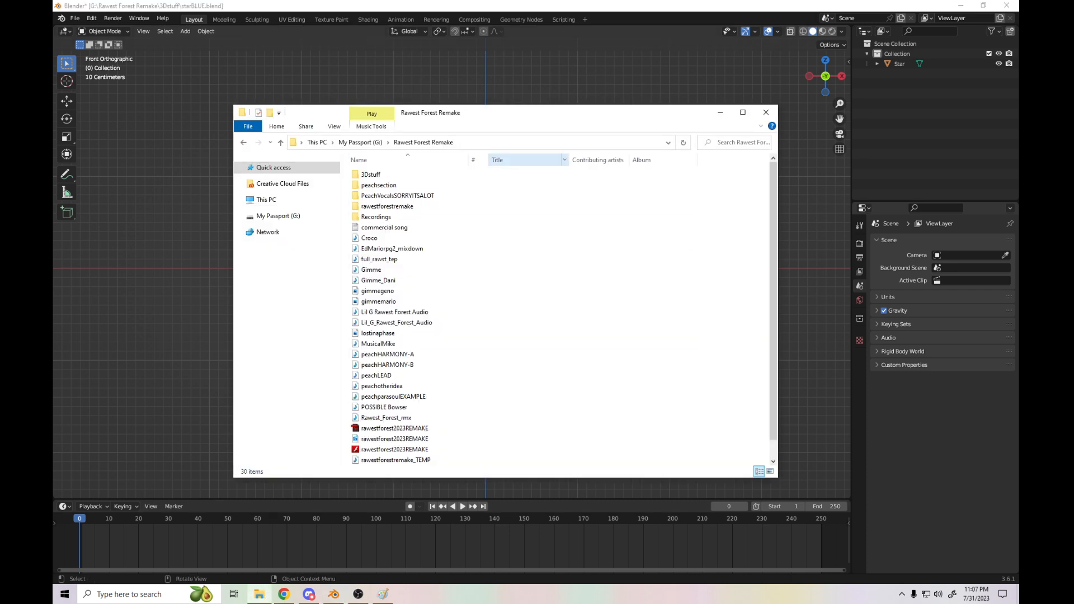
scroll(559, 313, down, 1)
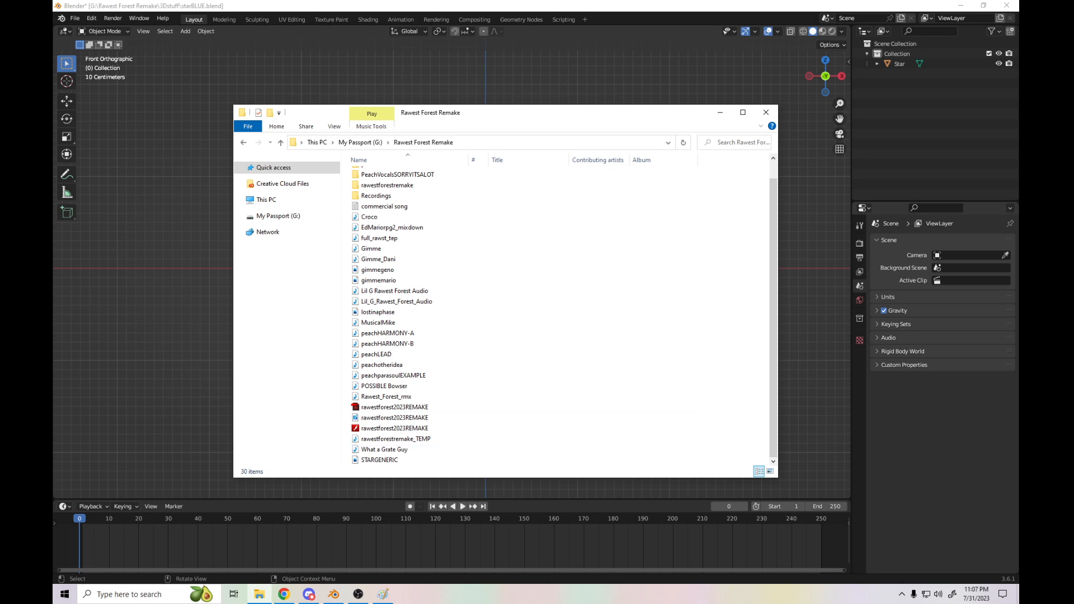
click(380, 460)
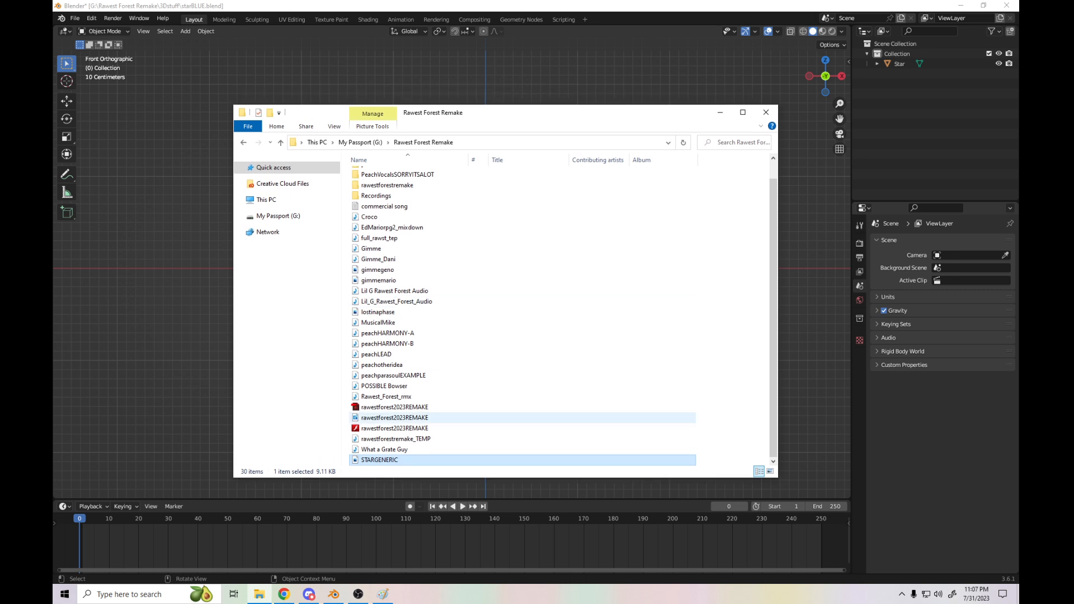
drag(381, 459, 366, 195)
scroll(366, 194, up, 1)
double_click(369, 175)
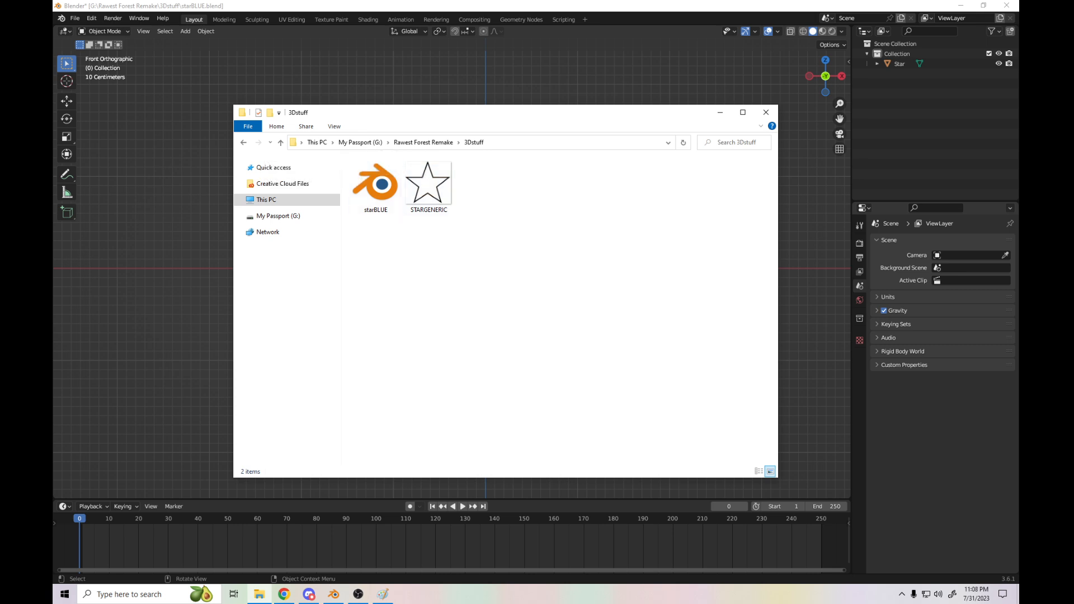
- Bring the STARGENERIC image into Blender's front view as a reference image and keep it selected
drag(429, 179, 547, 80)
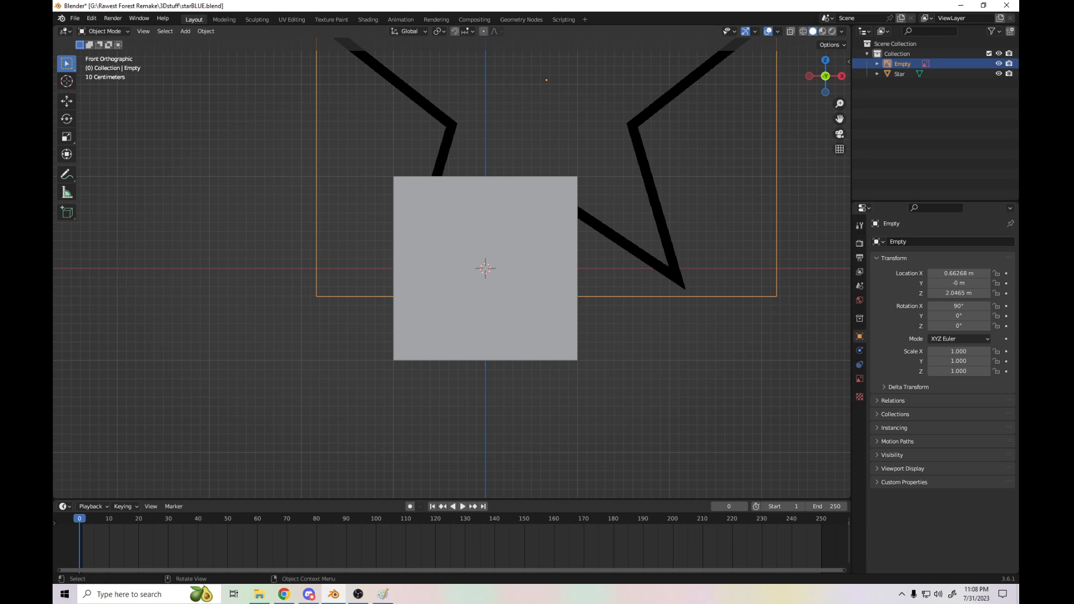
key(alt+a)
key(ctrl+z)
- Move the star reference image so its centre sits on the world origin, at the middle of the cube
click(67, 101)
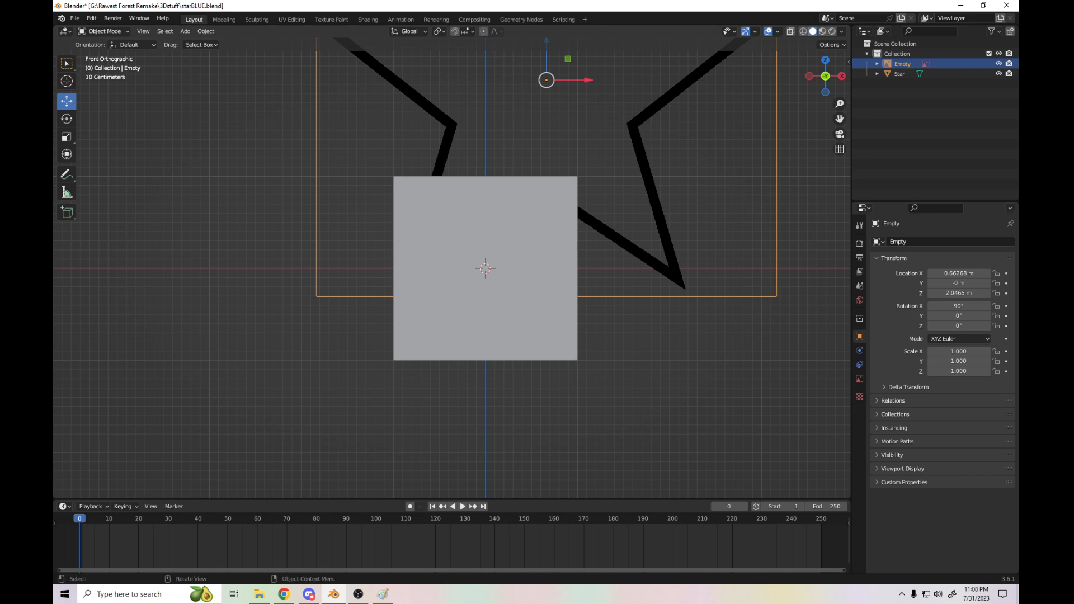
drag(546, 80, 485, 268)
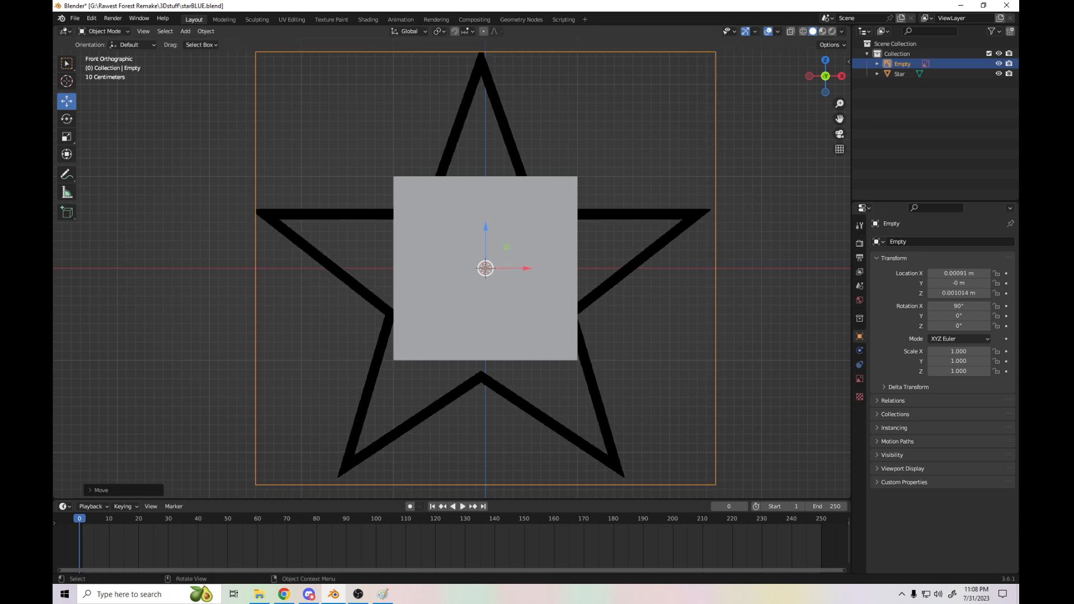
scroll(485, 268, up, 9)
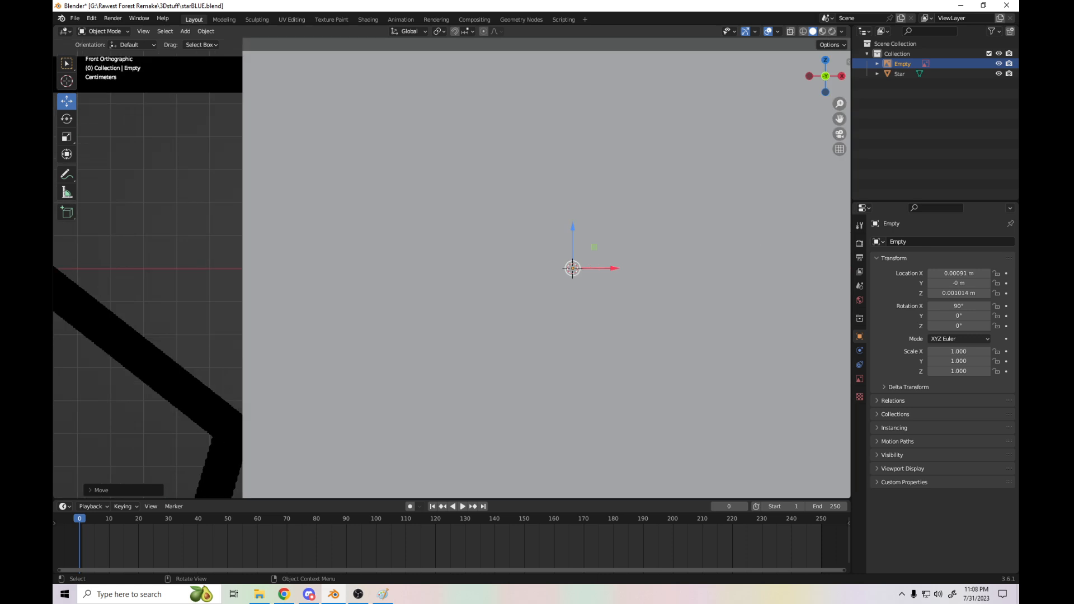
drag(625, 268, 625, 269)
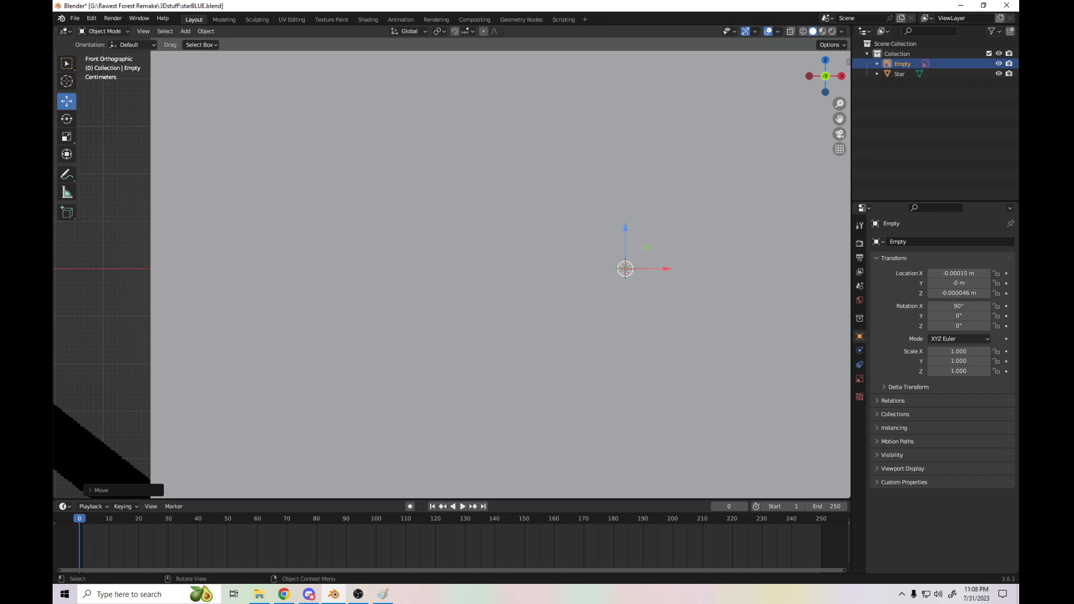
- Hide the Star cube to inspect the entire reference image and show the cube again
key(Home)
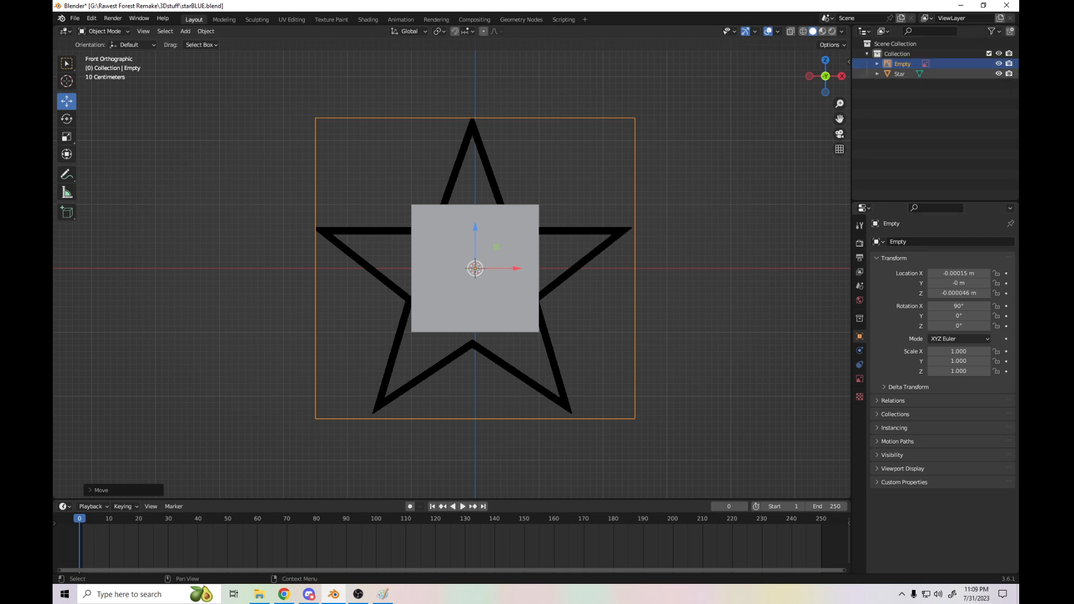
click(998, 73)
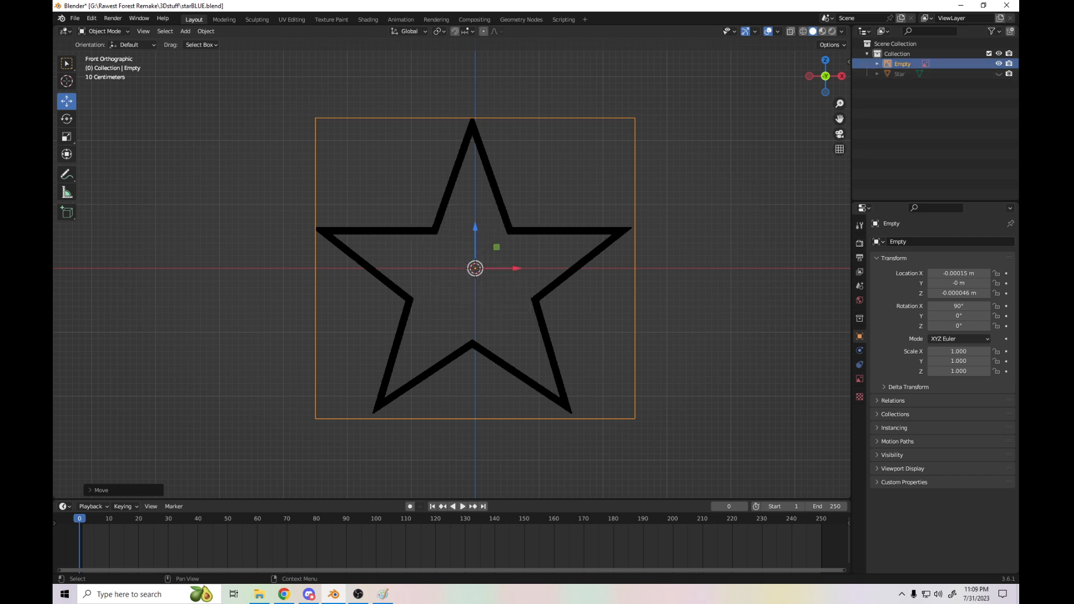
click(998, 73)
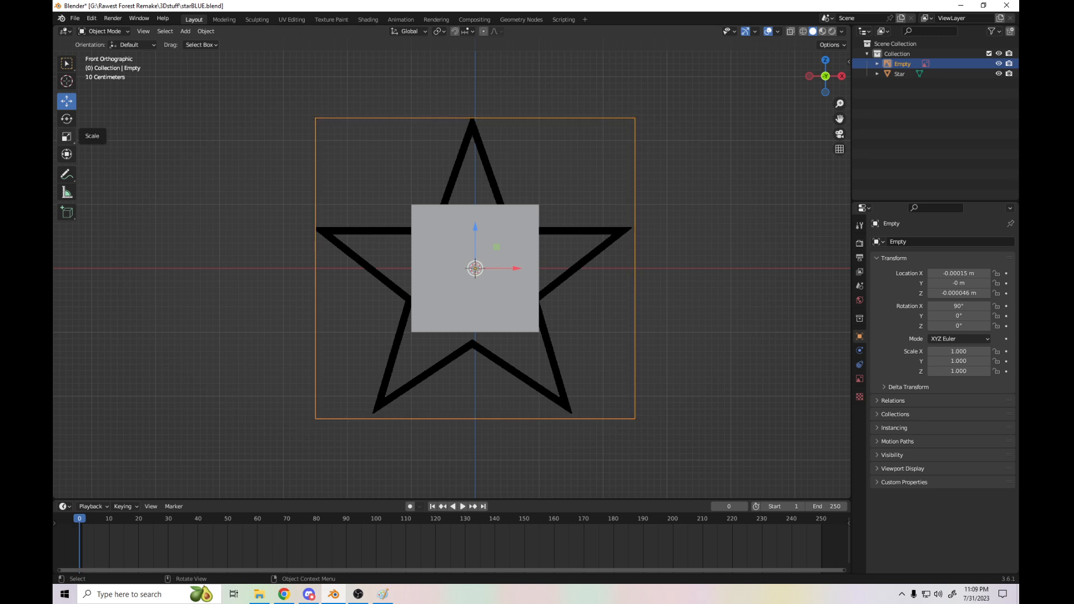
- Scale the star reference image down about its centre so that it fits within the cube's front face
click(66, 136)
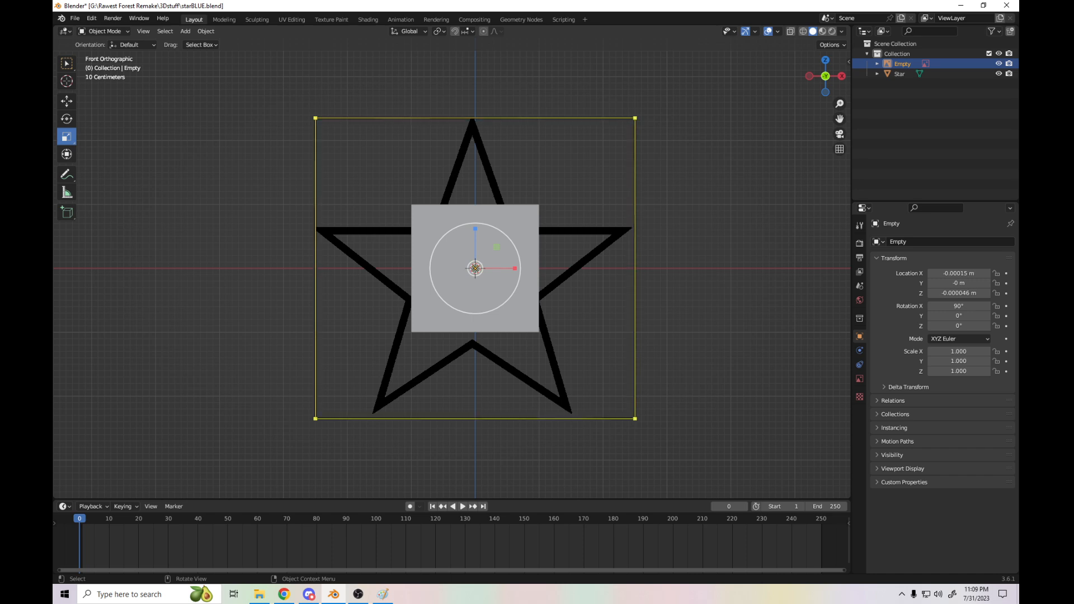
drag(635, 118, 537, 209)
drag(426, 314, 474, 269)
scroll(452, 268, up, 7)
scroll(452, 268, down, 3)
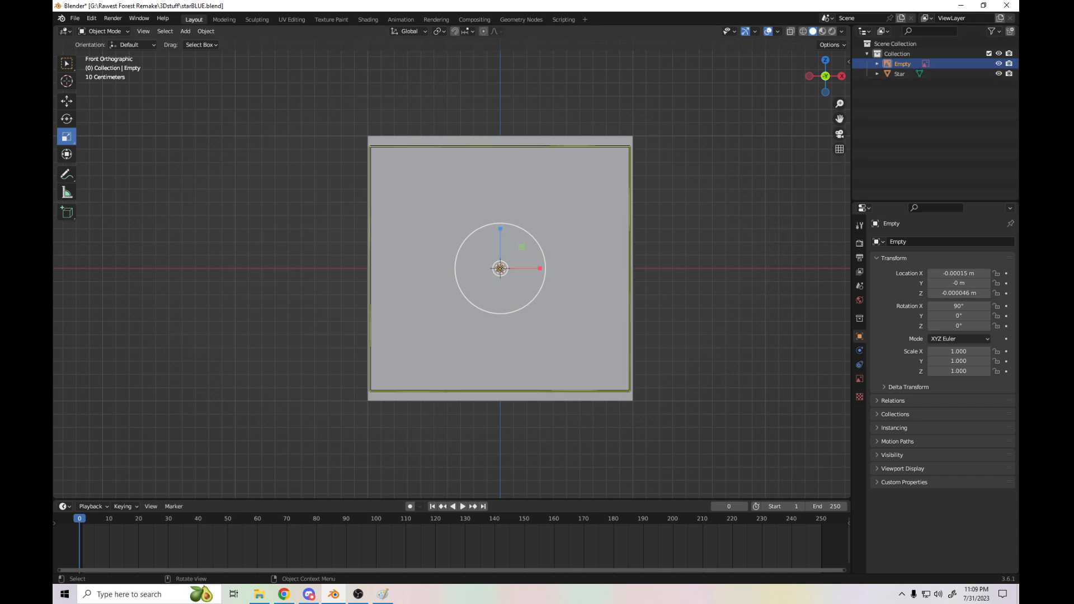
scroll(453, 268, up, 7)
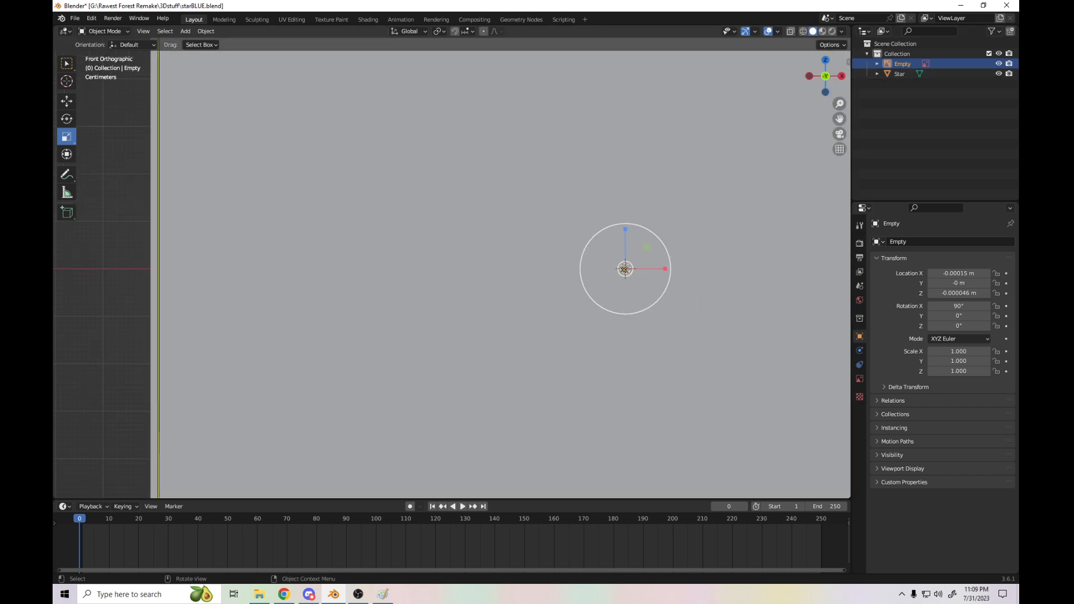
click(453, 269)
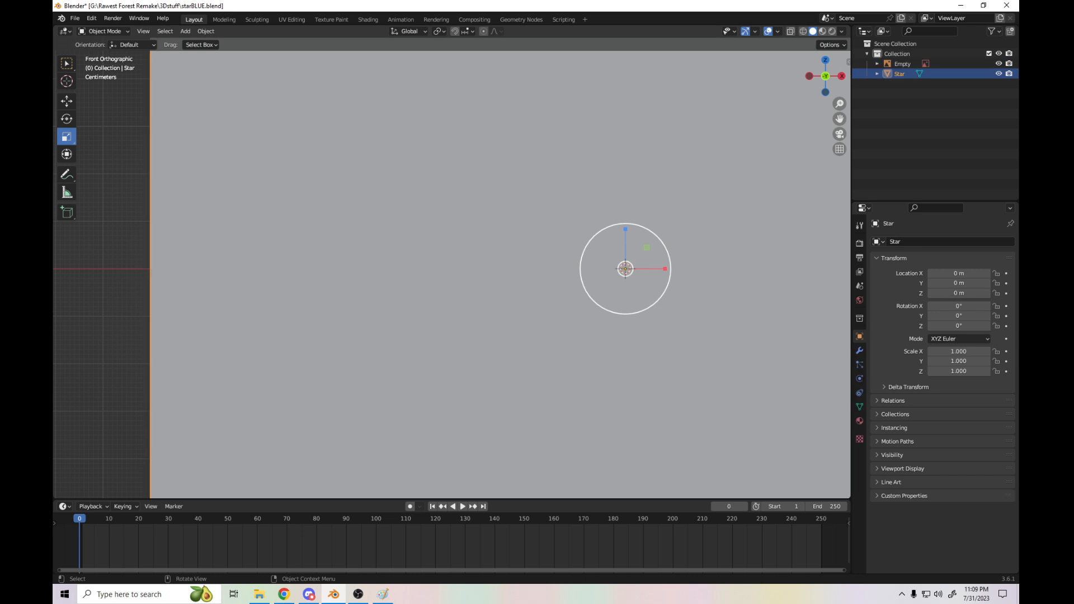
click(67, 101)
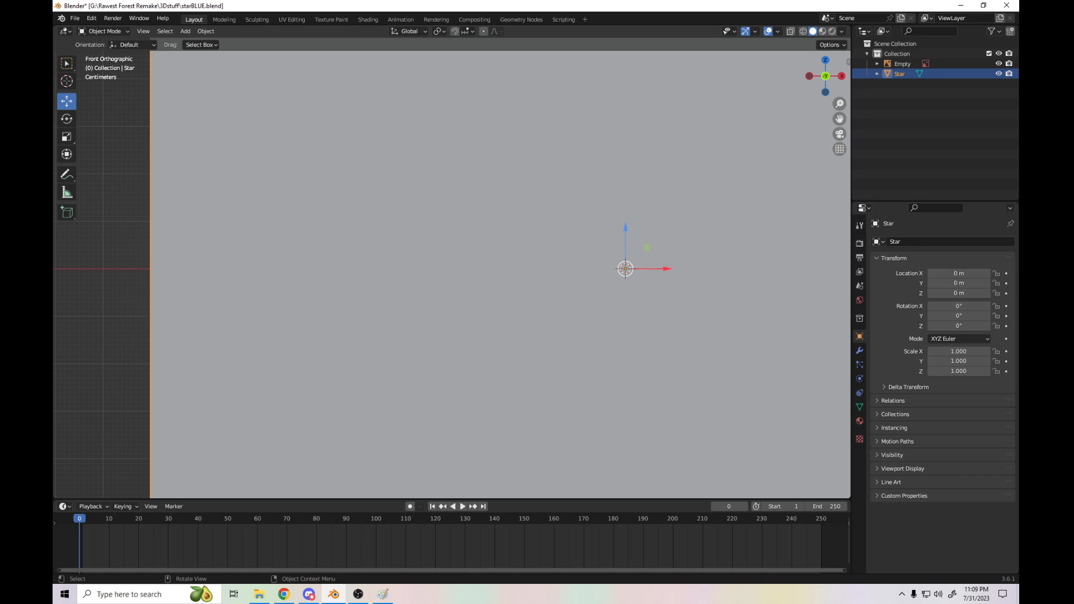
drag(625, 269, 625, 269)
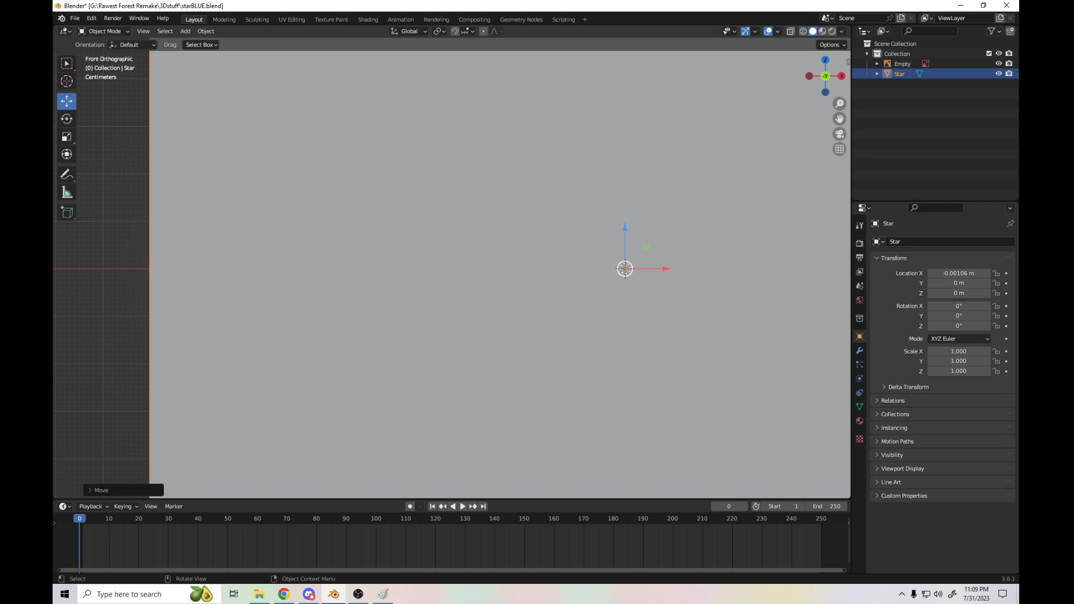
mouse_move(624, 269)
mouse_down()
mouse_move(634, 267)
mouse_move(624, 268)
mouse_up()
key(ctrl+z)
key(ctrl+z)
key(ctrl+z)
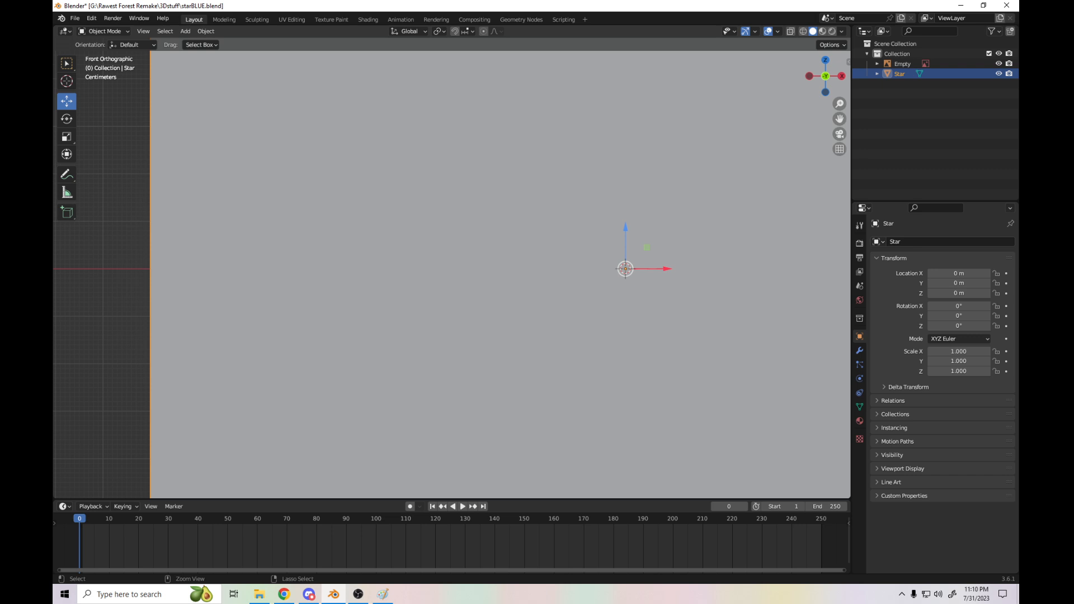
- Frame the Star cube in front view and toggle its visibility to check how the star reference image fits within it
key(KP_Decimal)
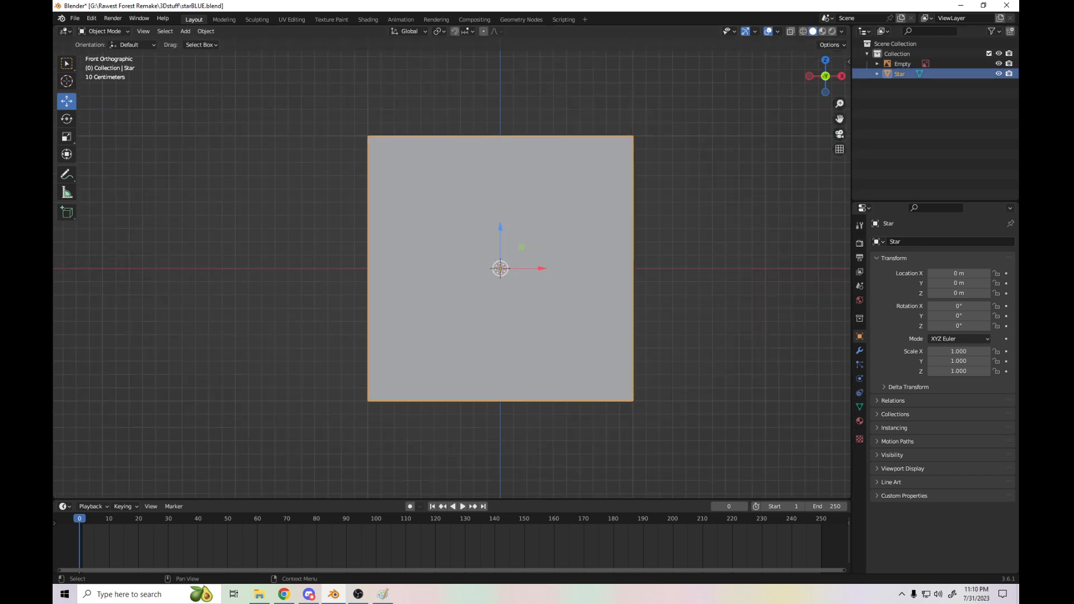
click(998, 74)
click(999, 74)
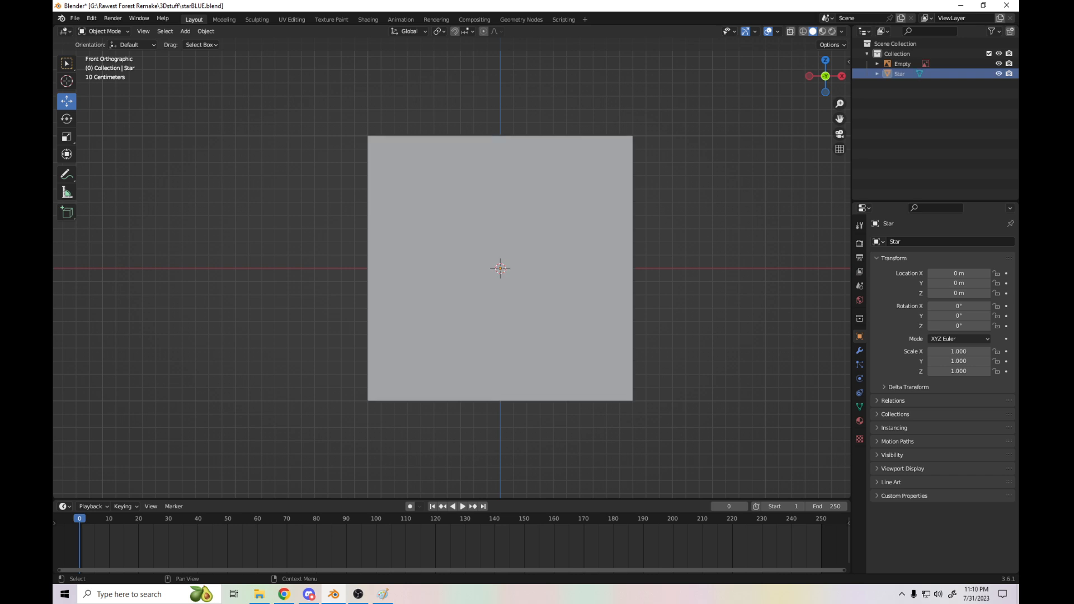
click(998, 74)
click(998, 74)
click(998, 74)
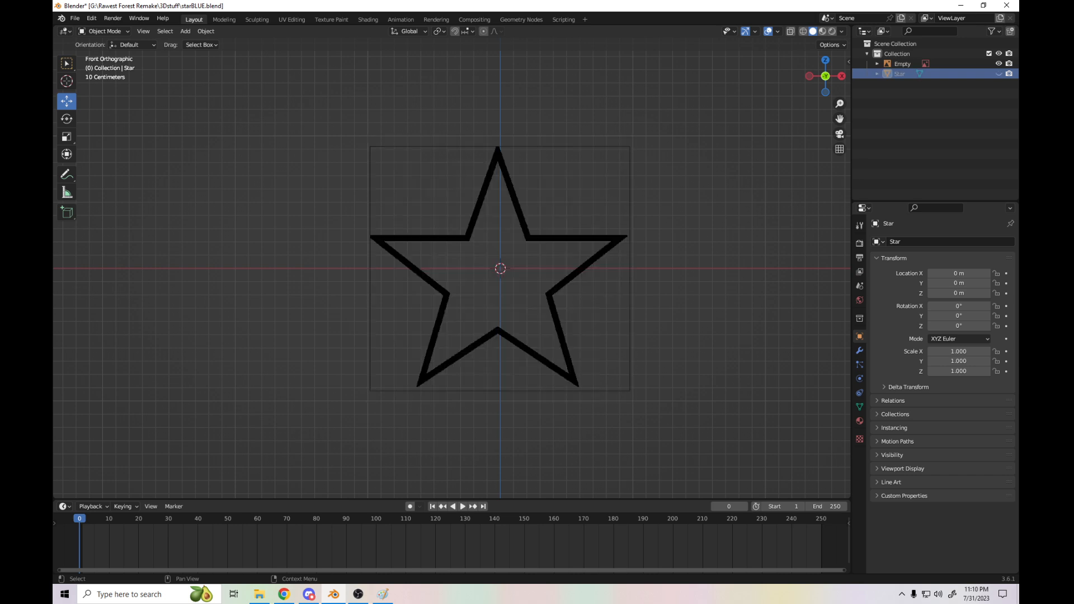
click(998, 74)
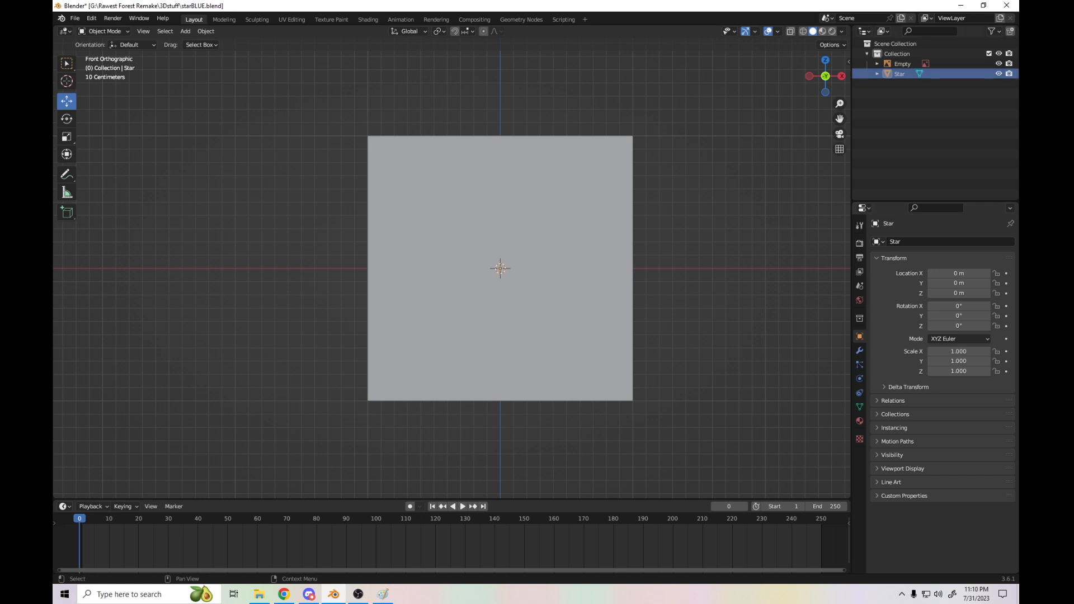
- Enable opacity for the STARGENERIC reference image and lower it to about 0.25
click(925, 64)
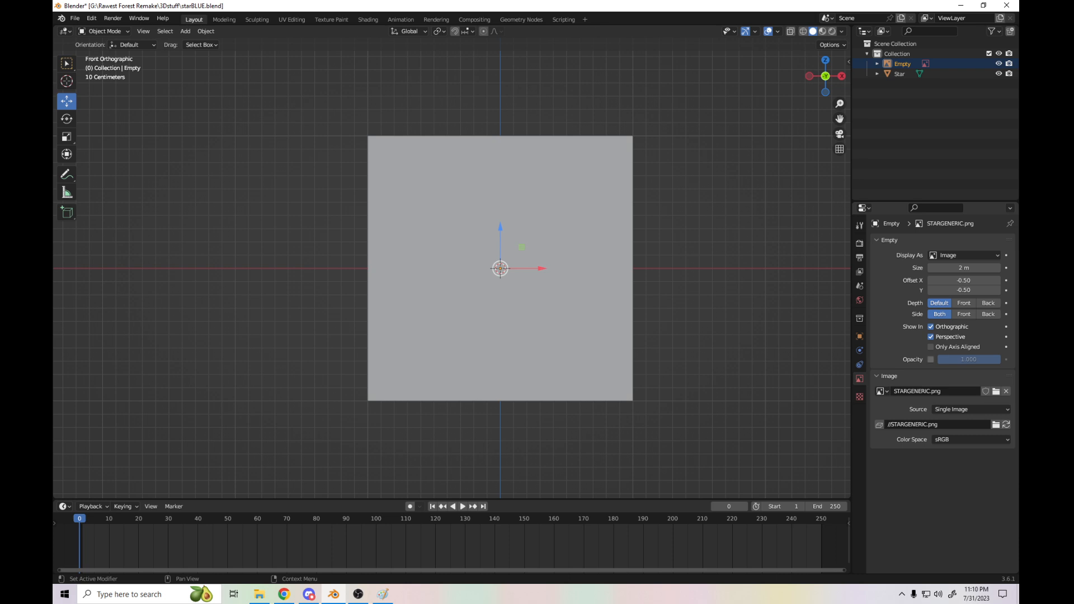
click(930, 359)
drag(987, 359, 952, 360)
click(998, 73)
click(998, 74)
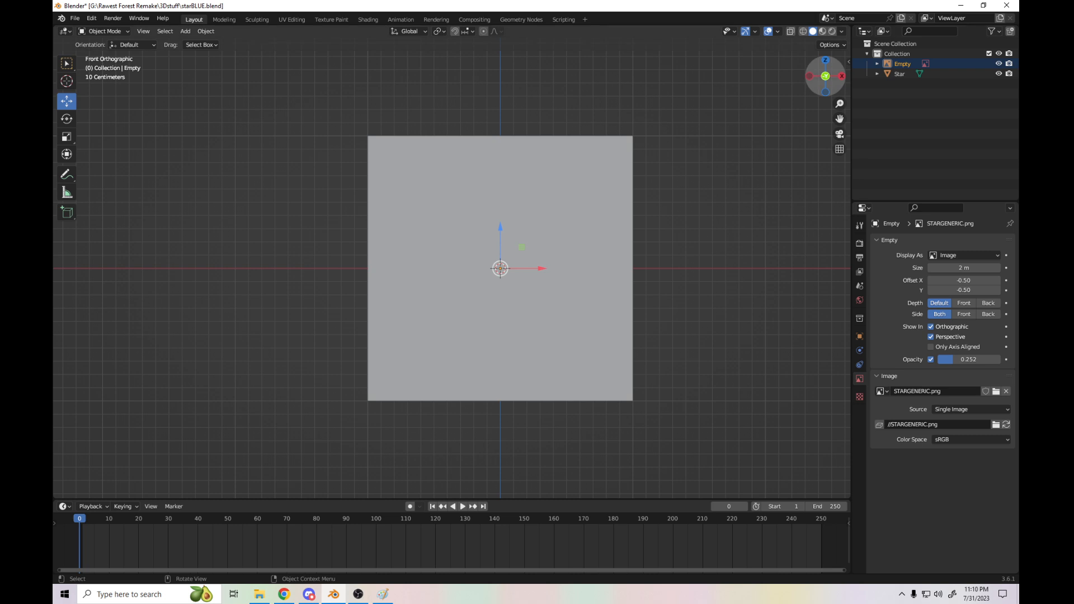
- Move the star reference image along the Y axis to just in front of the cube's front face and deselect it
drag(823, 83, 829, 83)
mouse_move(439, 267)
middle_down()
mouse_move(428, 279)
mouse_move(469, 297)
mouse_move(448, 285)
middle_up()
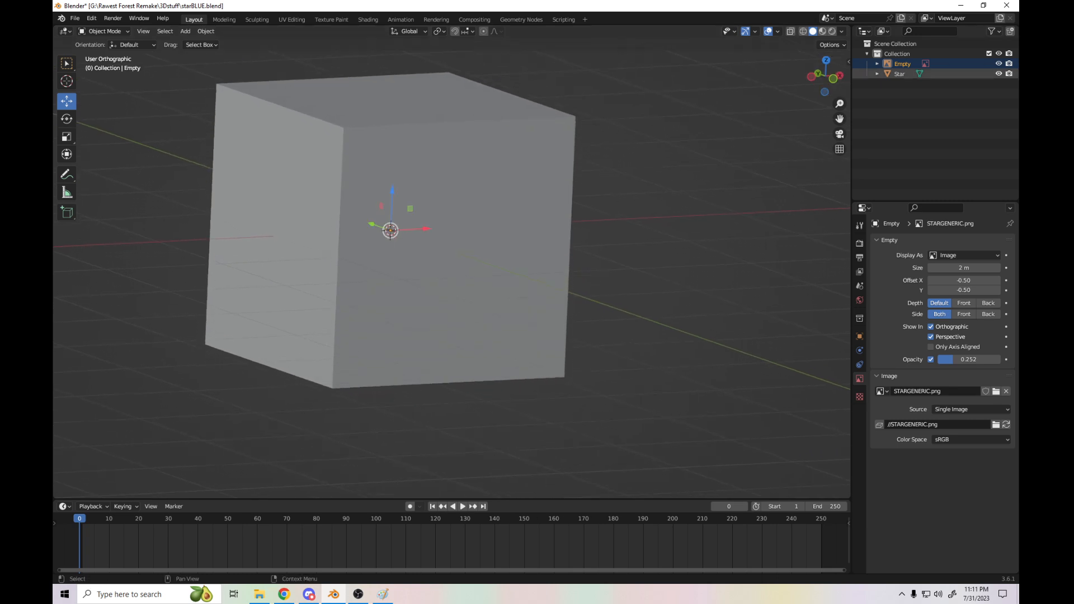
click(998, 73)
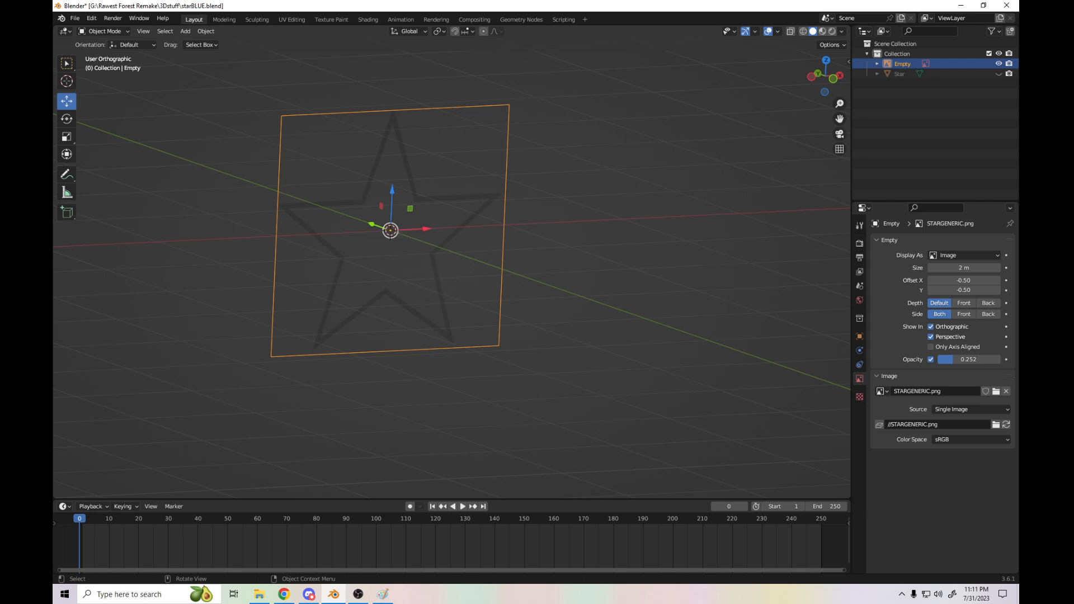
click(999, 73)
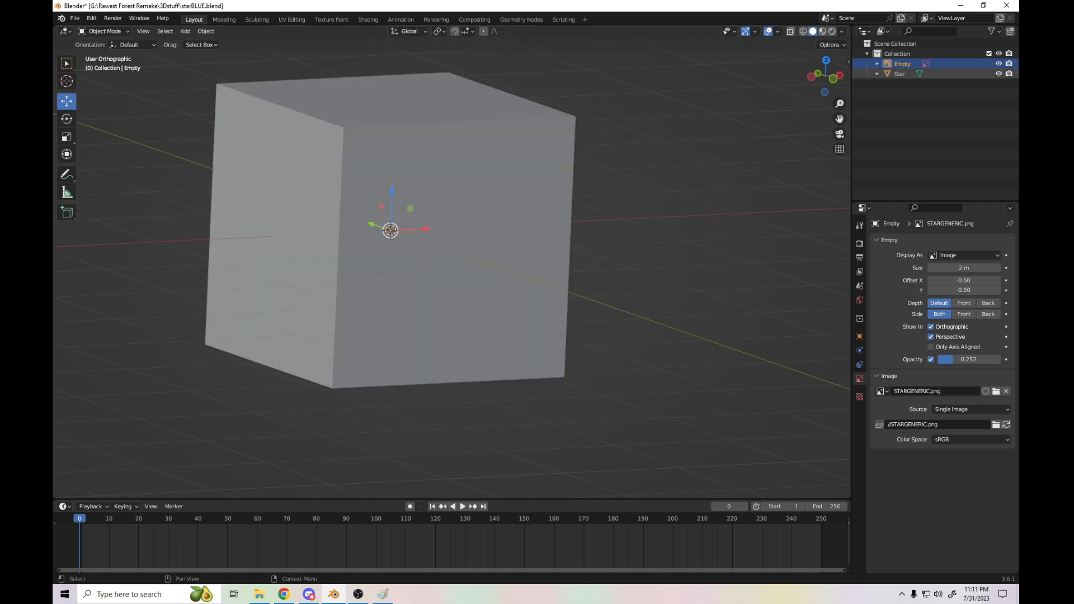
key(g)
key(y)
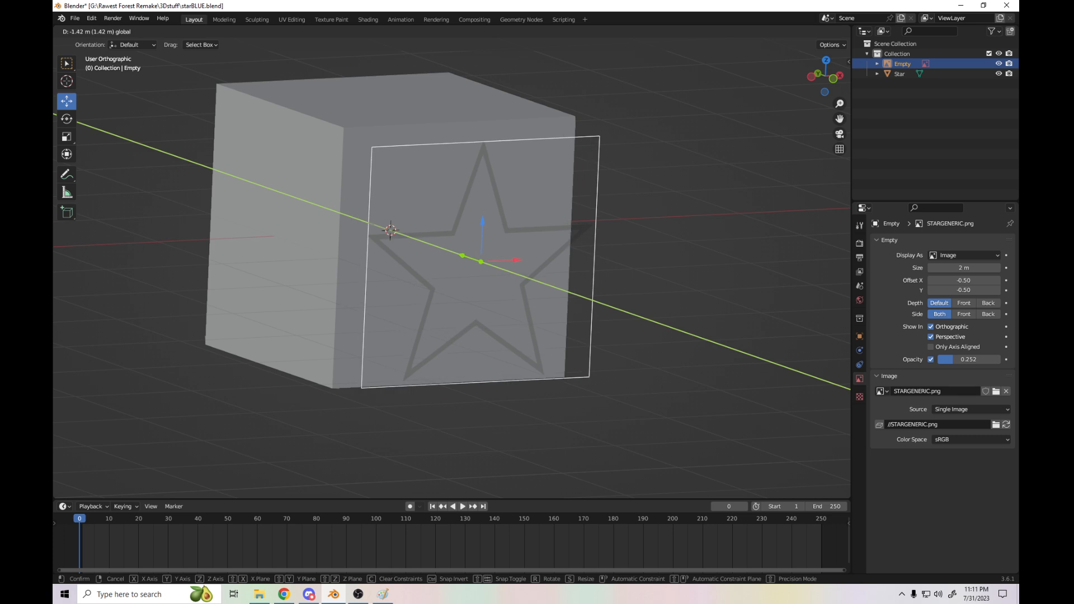
drag(439, 246, 435, 246)
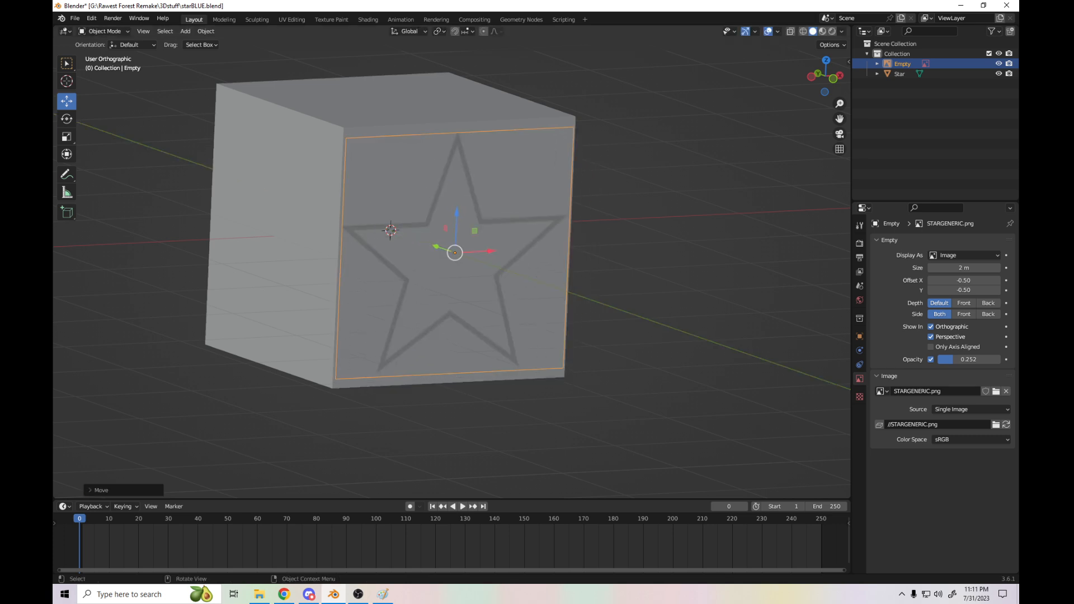
key(alt+a)
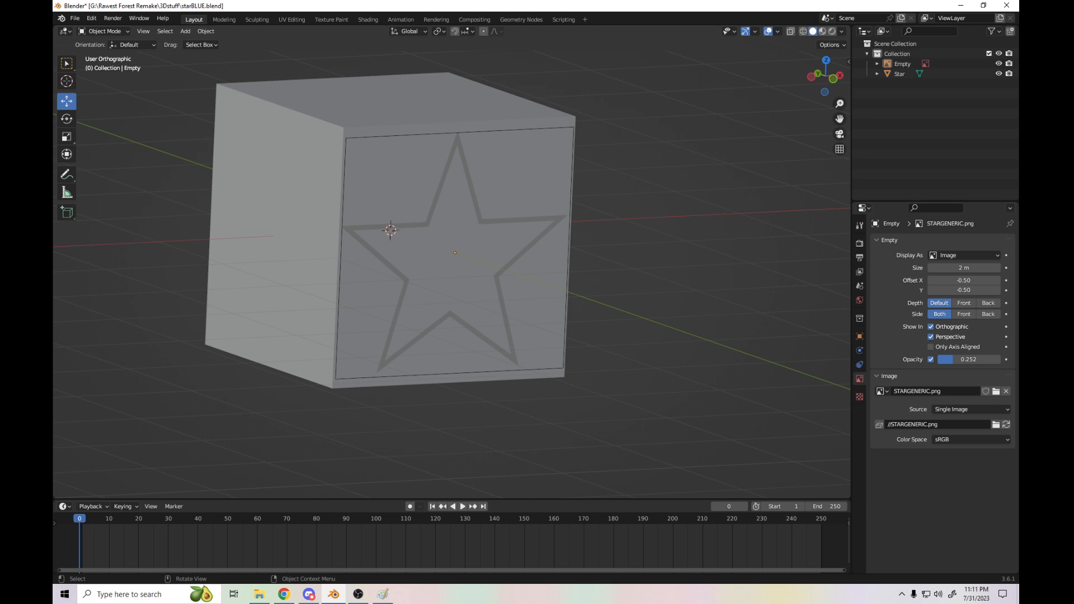
- Select the star reference image in front view and check its alignment over the cube's front face
click(454, 253)
key(KP_1)
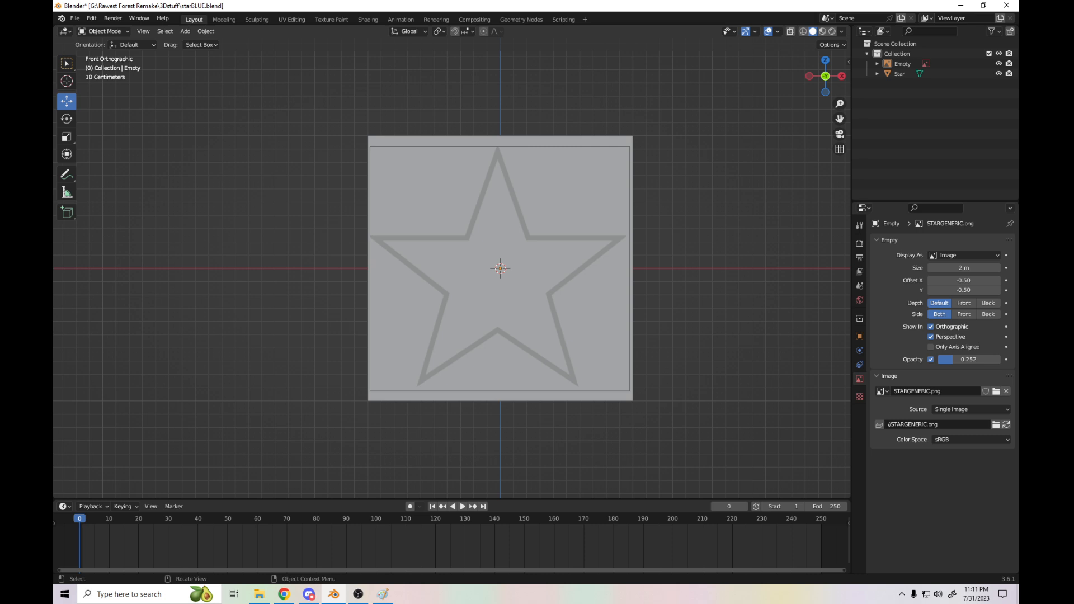
click(500, 269)
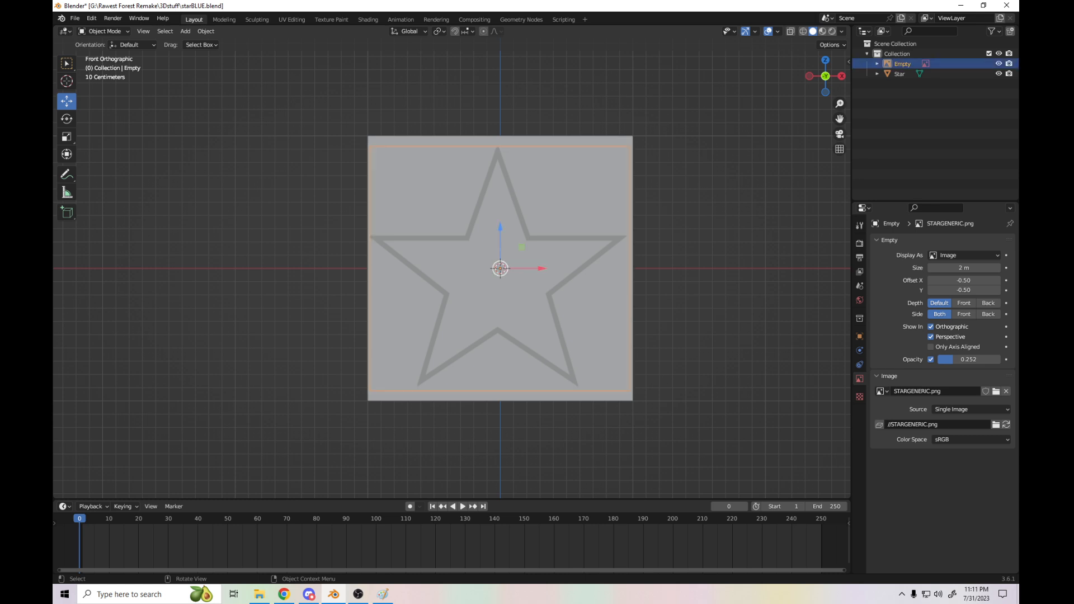
scroll(500, 268, up, 4)
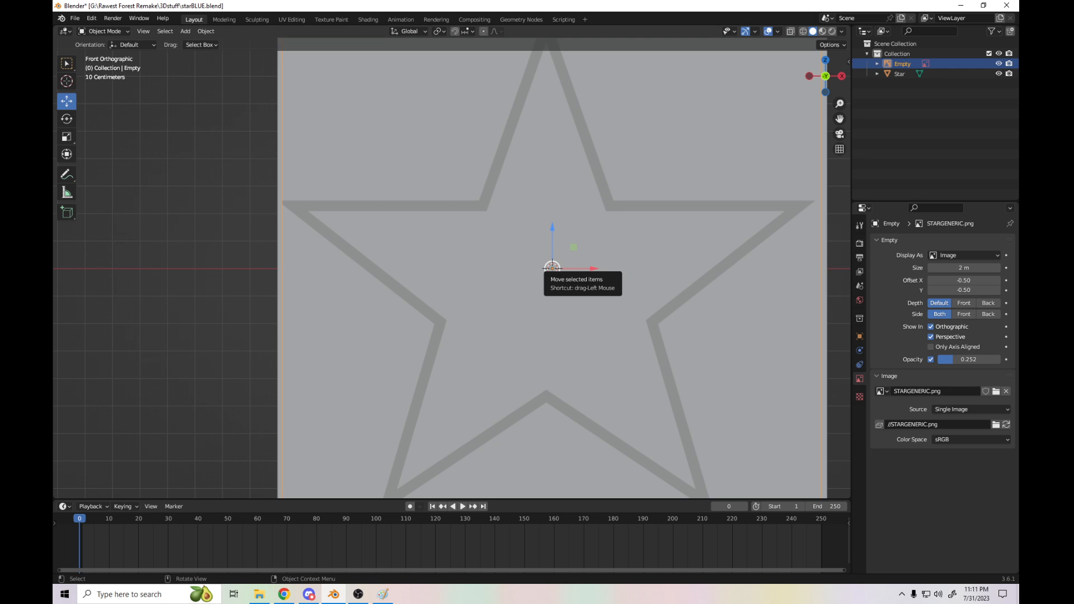
scroll(552, 267, down, 3)
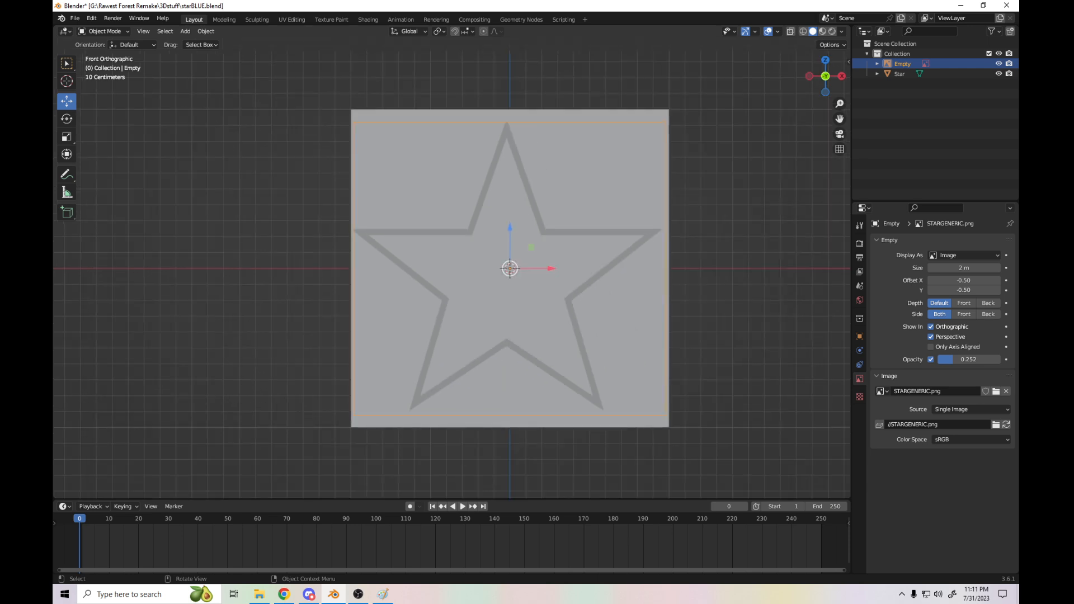
- Select the Star cube and enter Edit Mode, viewing it from an angle that shows its depth
click(899, 74)
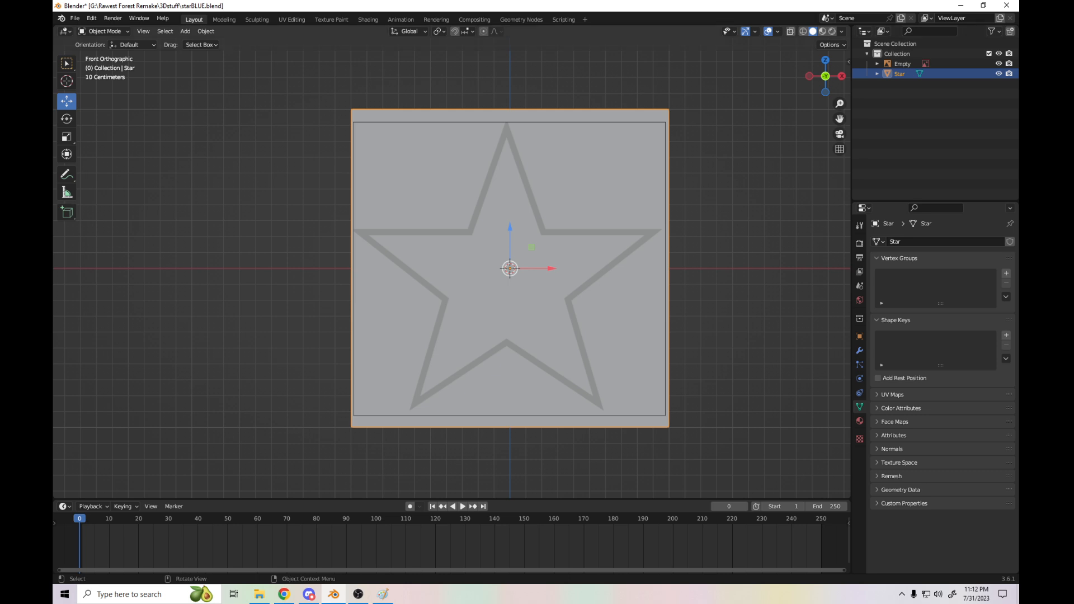
key(Tab)
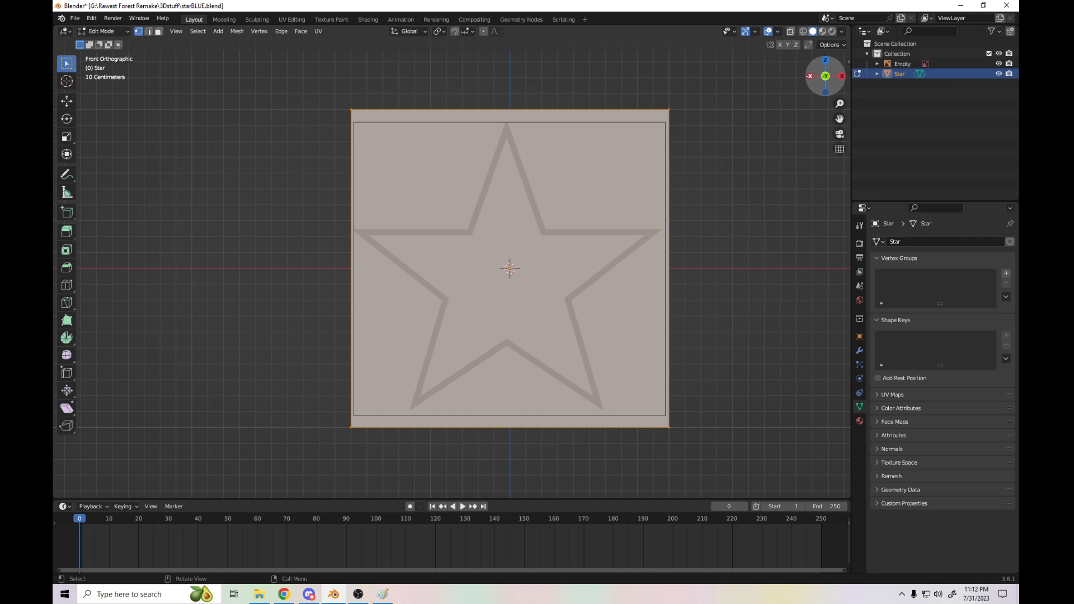
drag(825, 76, 849, 95)
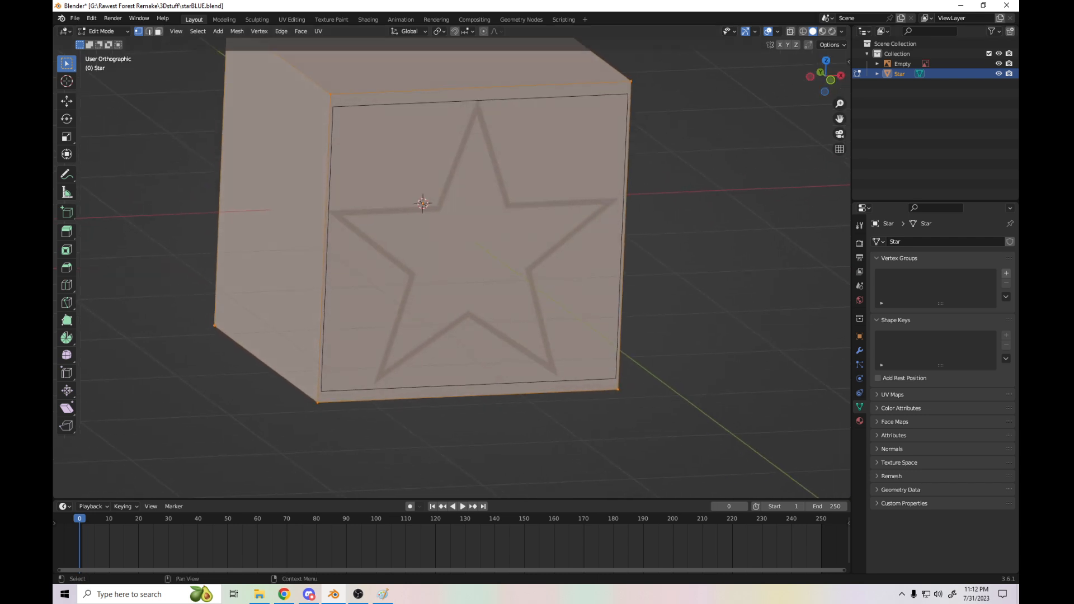
scroll(452, 268, up, 5)
scroll(451, 268, down, 9)
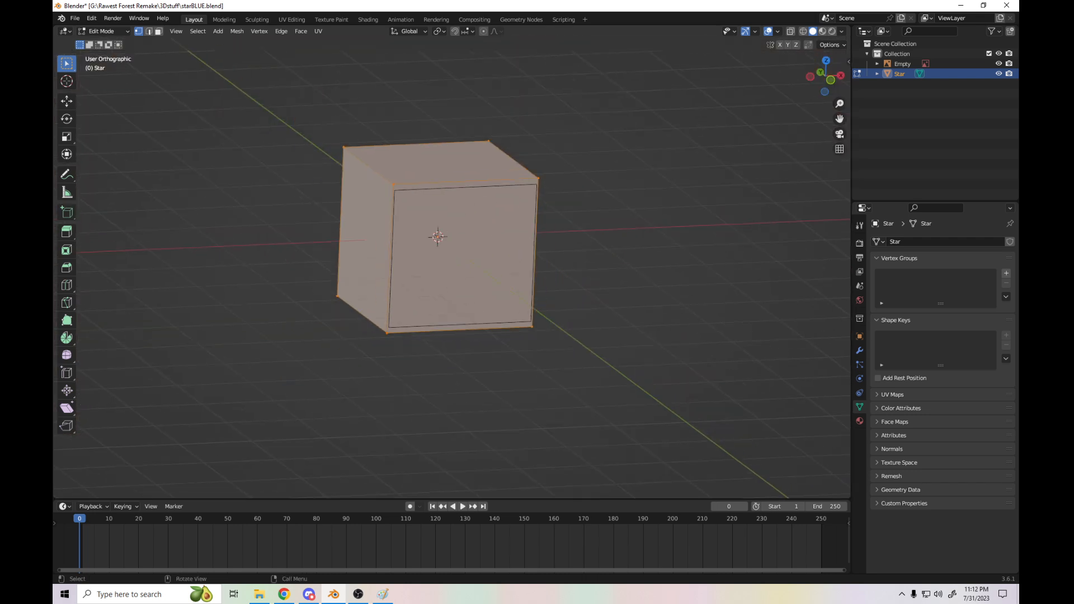
drag(826, 77, 895, 96)
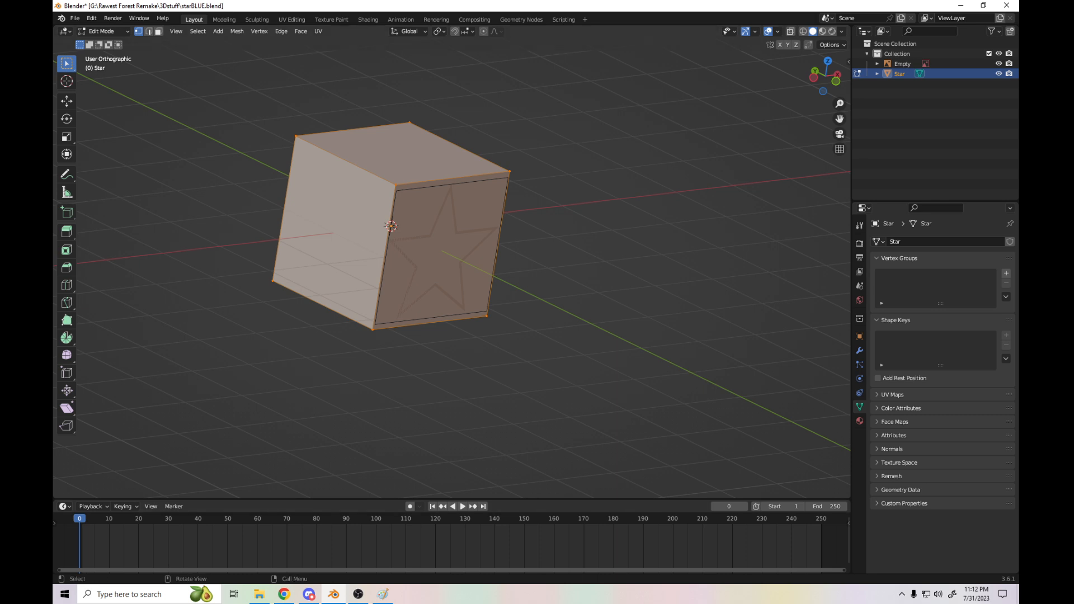
- Switch to Paint to examine the hand-drawn 3D star sketch and its thickness, and return to Blender
key(alt+Tab)
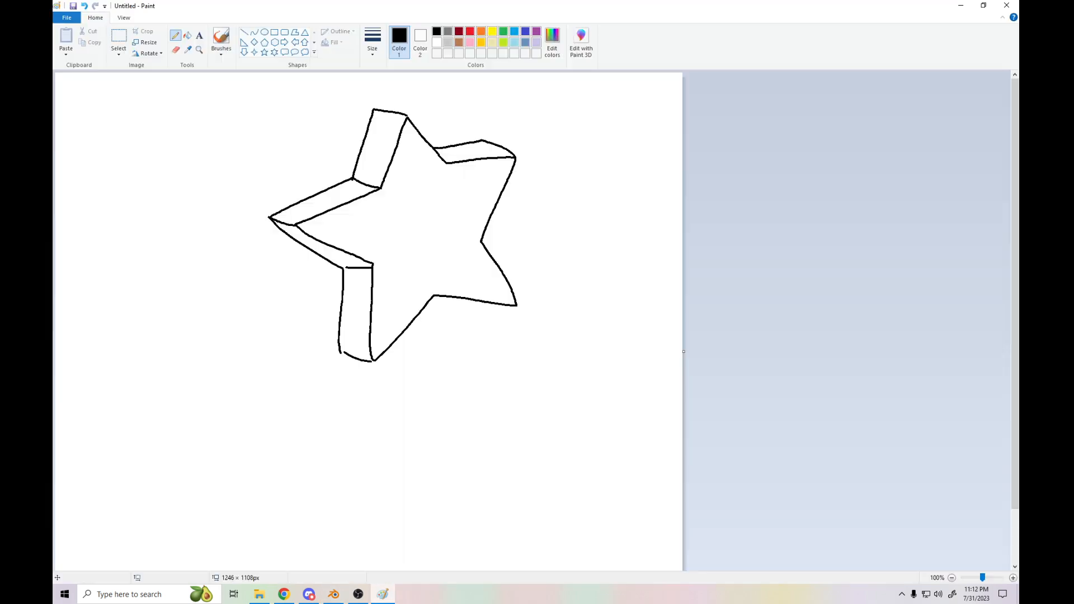
click(373, 43)
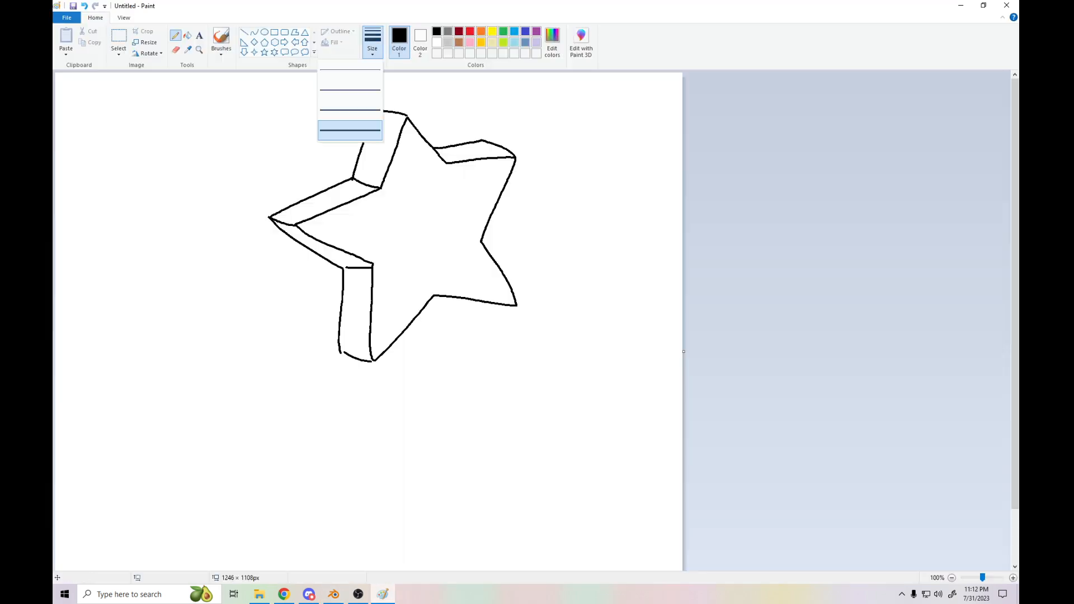
click(358, 130)
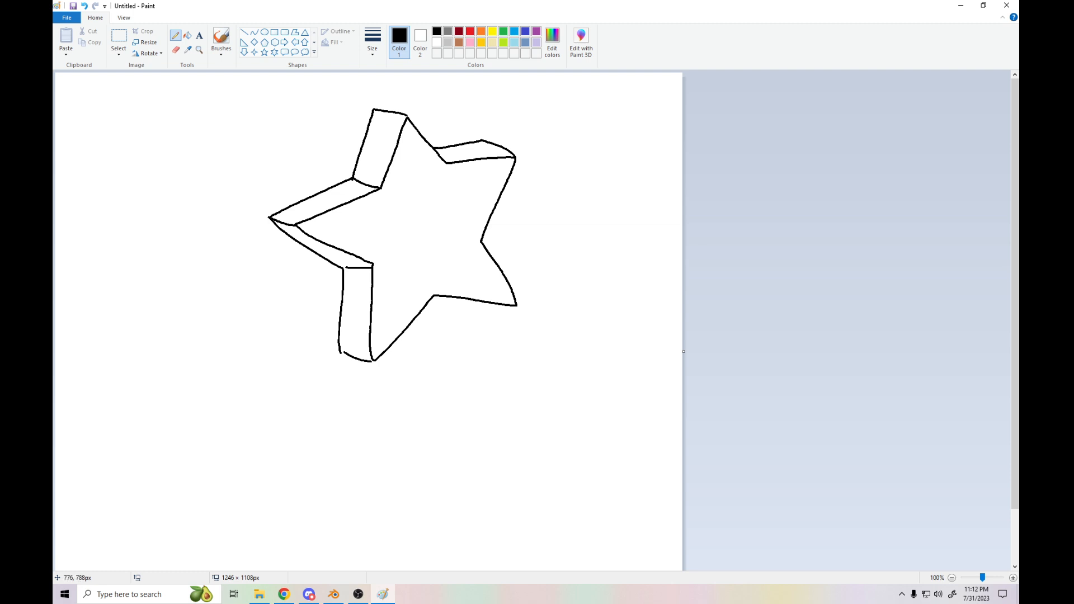
click(334, 594)
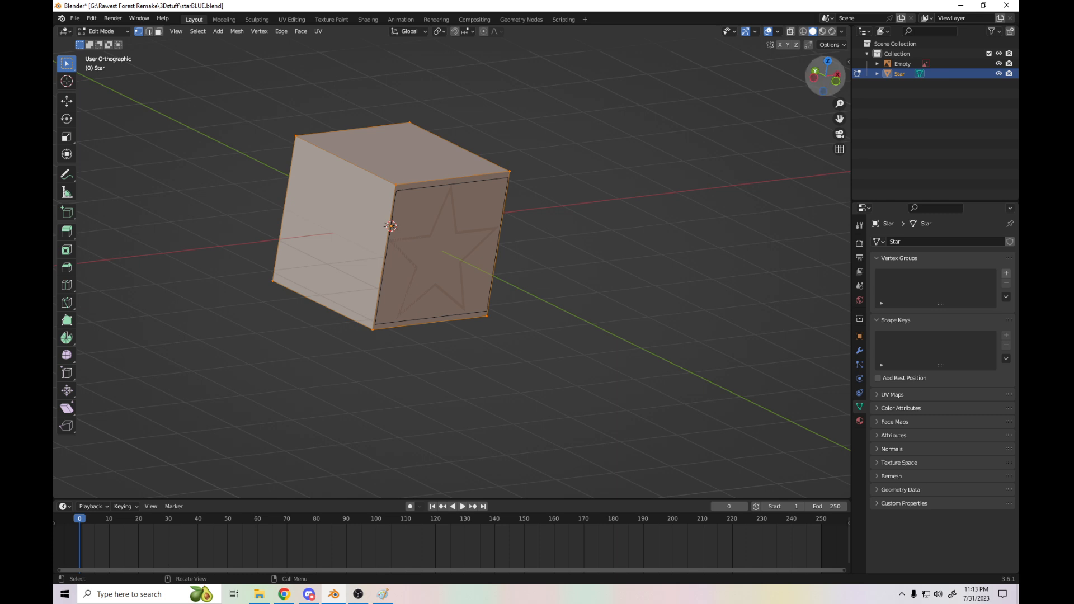
- In right orthographic view, scale the Star mesh along global Y to about 0.14, flattening the cube into a thin slab
middle_drag(453, 268, 429, 268)
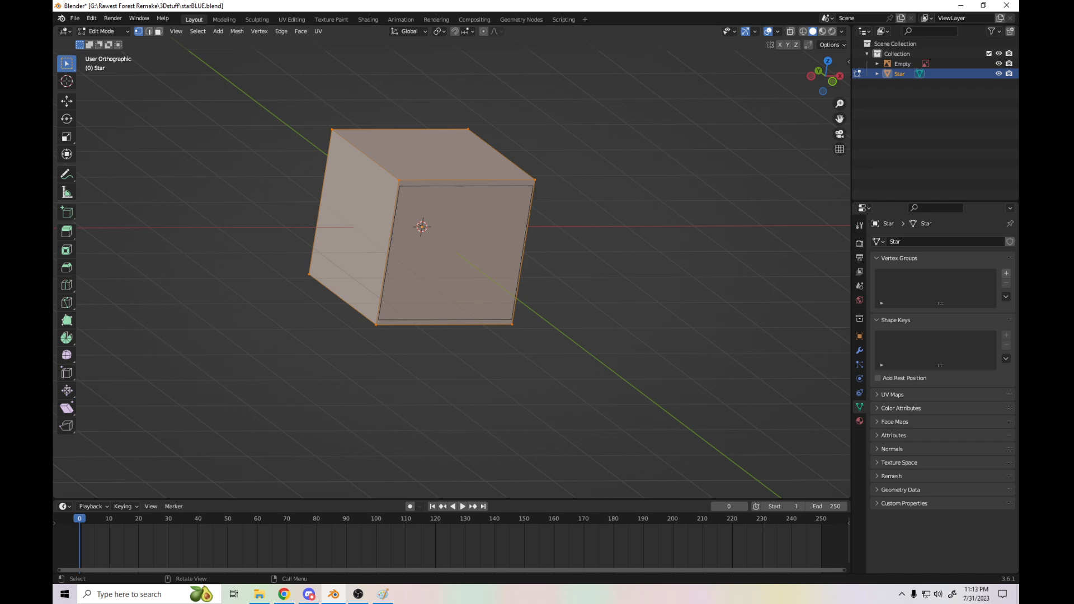
middle_drag(453, 269, 429, 268)
middle_drag(537, 268, 129, 246)
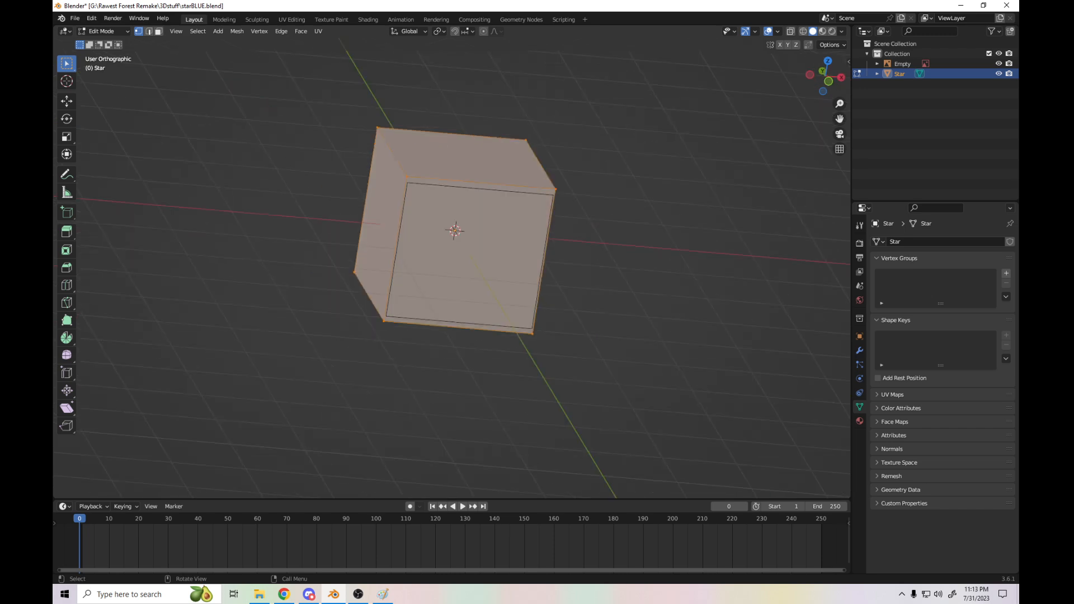
key(KP_3)
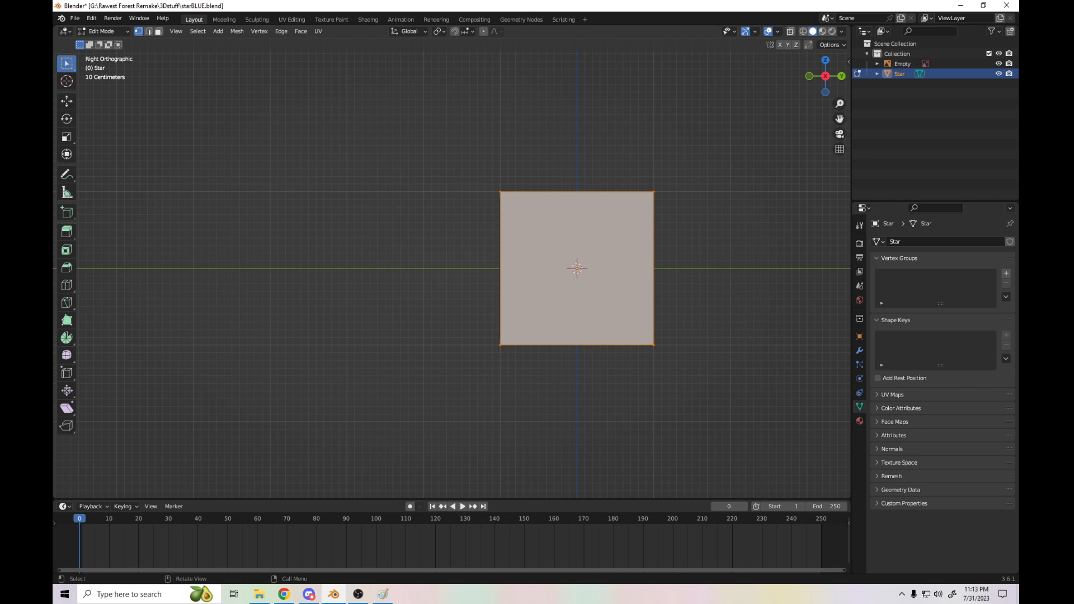
drag(840, 119, 739, 134)
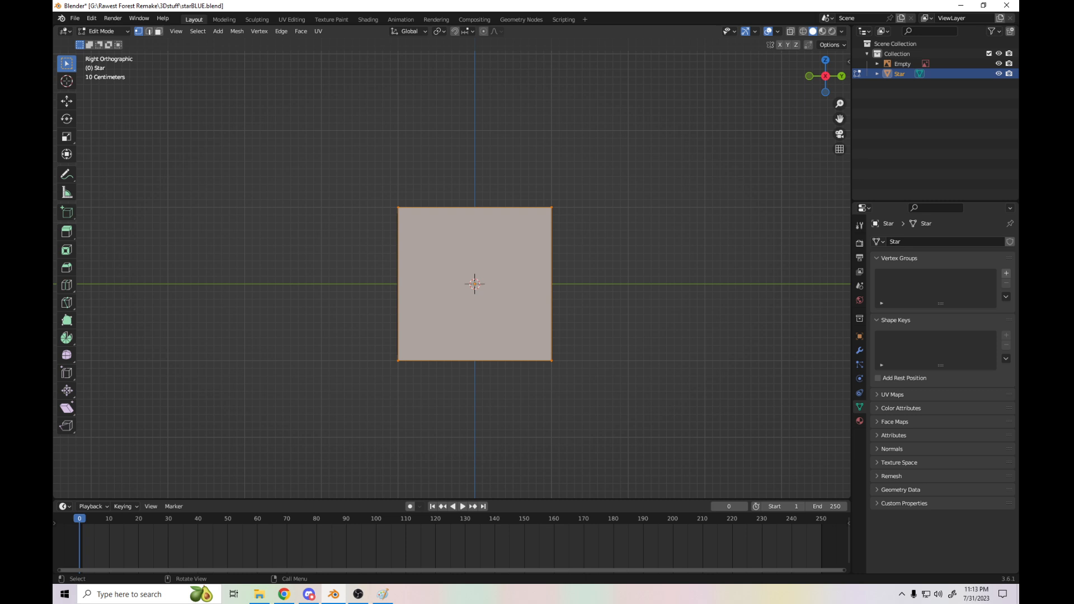
scroll(452, 274, up, 2)
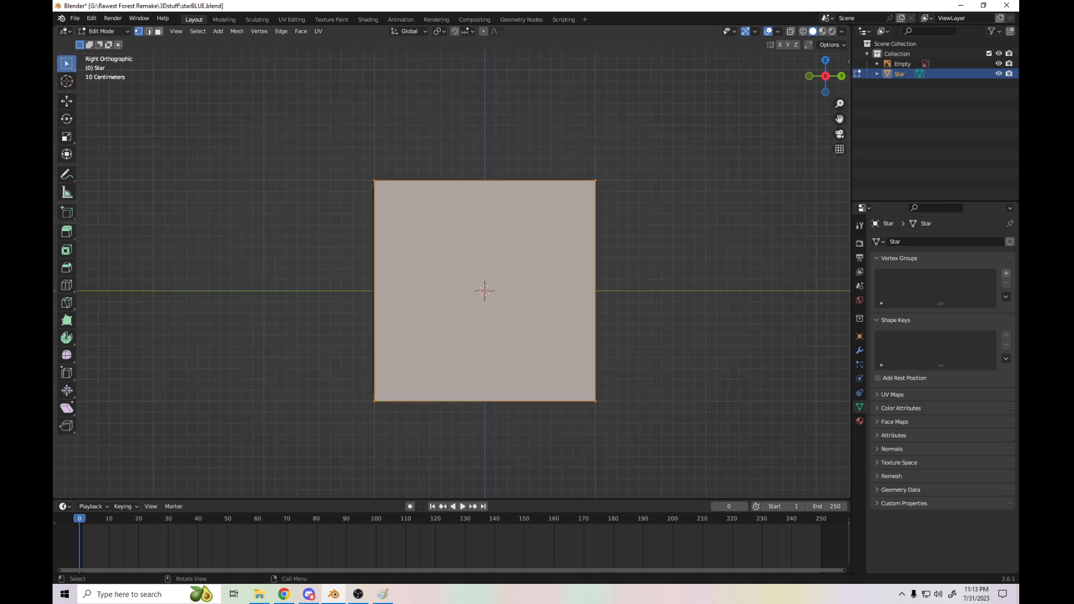
key(s)
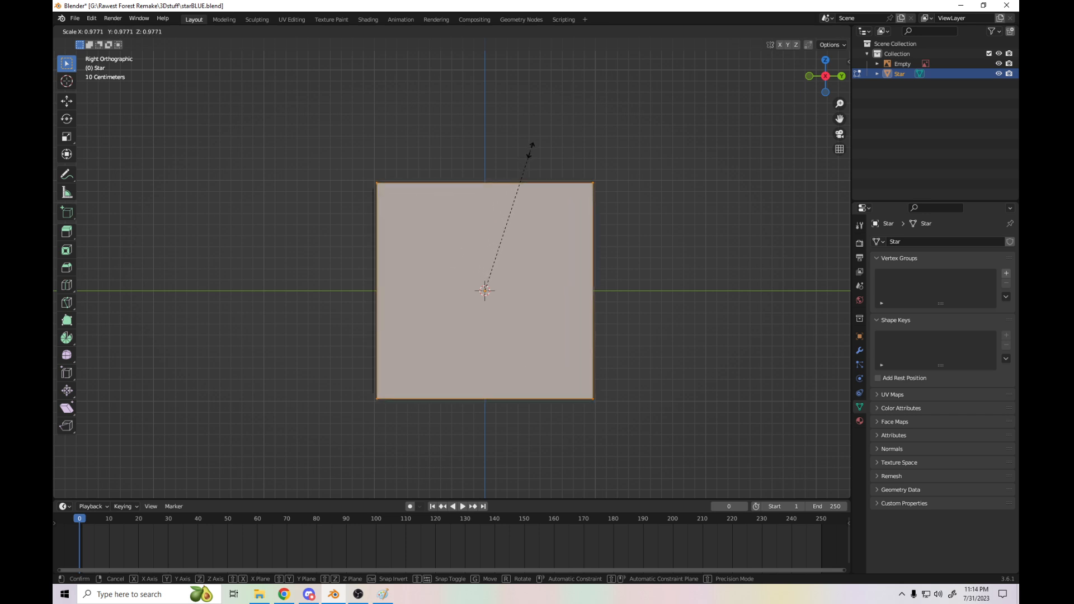
key(Escape)
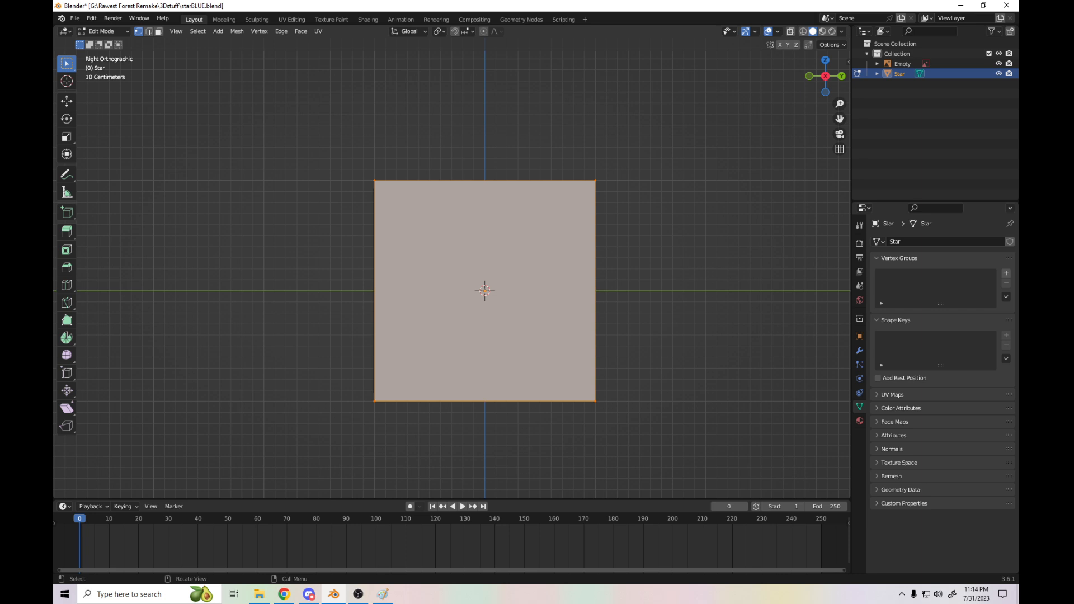
key(s)
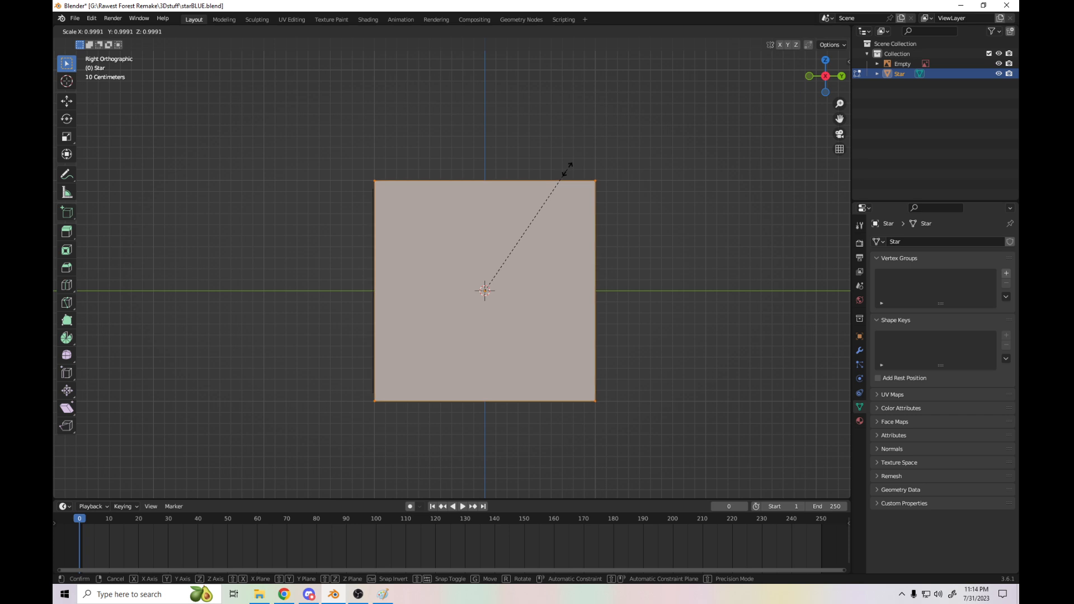
key(y)
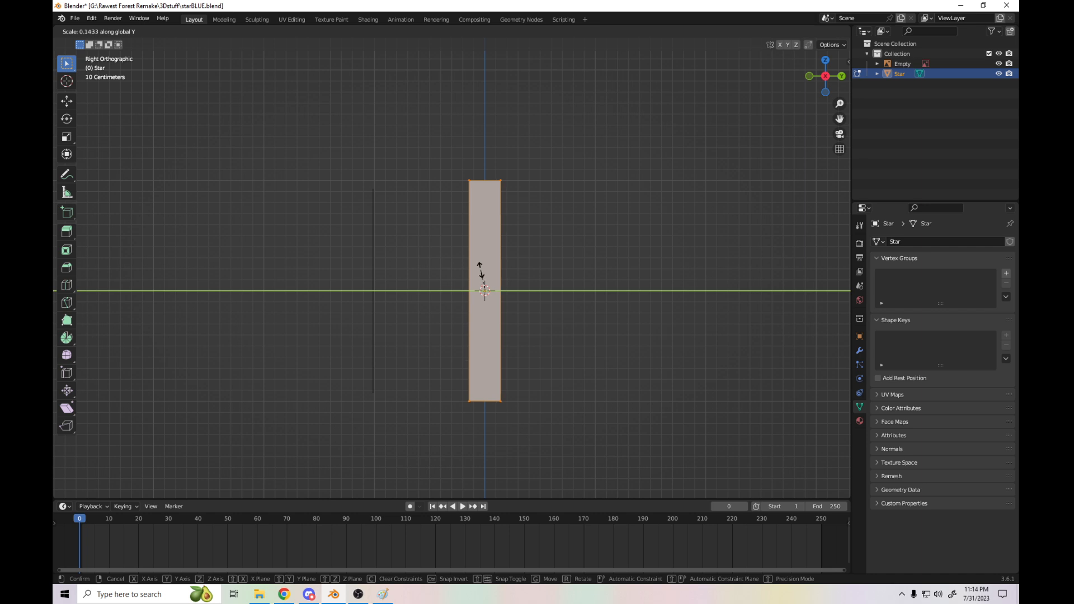
click(480, 270)
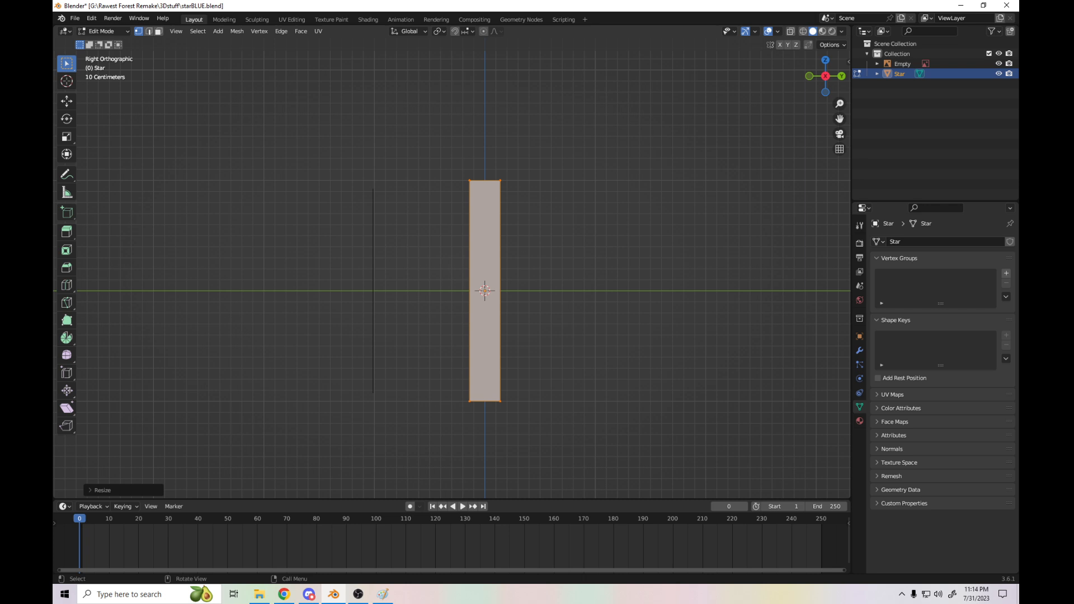
- Deselect the mesh, check the star reference image against the slab in front view, and select Star again
drag(657, 202, 708, 224)
drag(827, 77, 923, 78)
drag(827, 77, 887, 106)
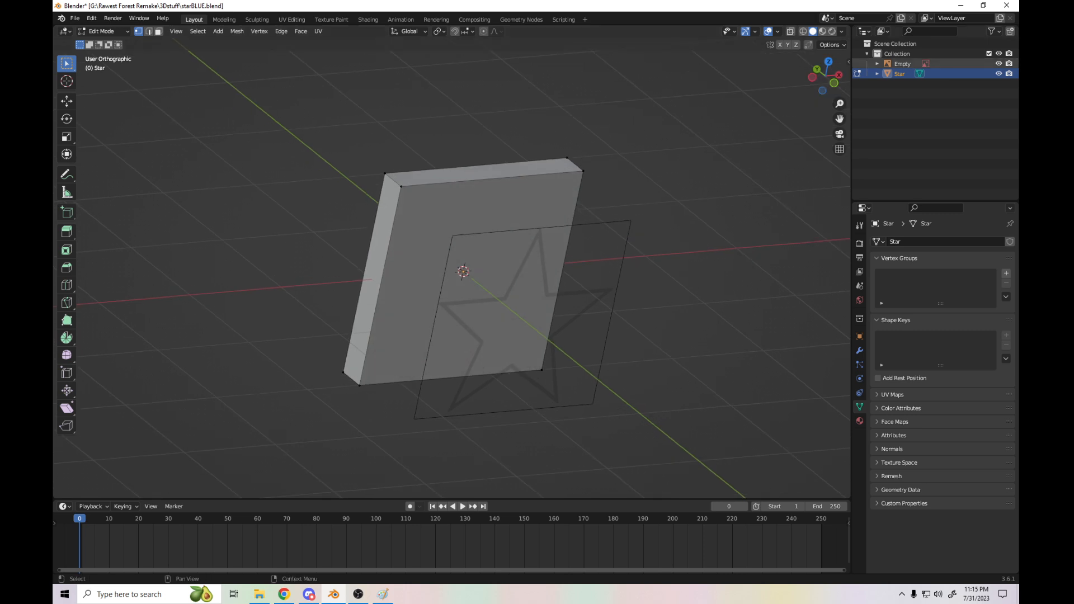
click(901, 63)
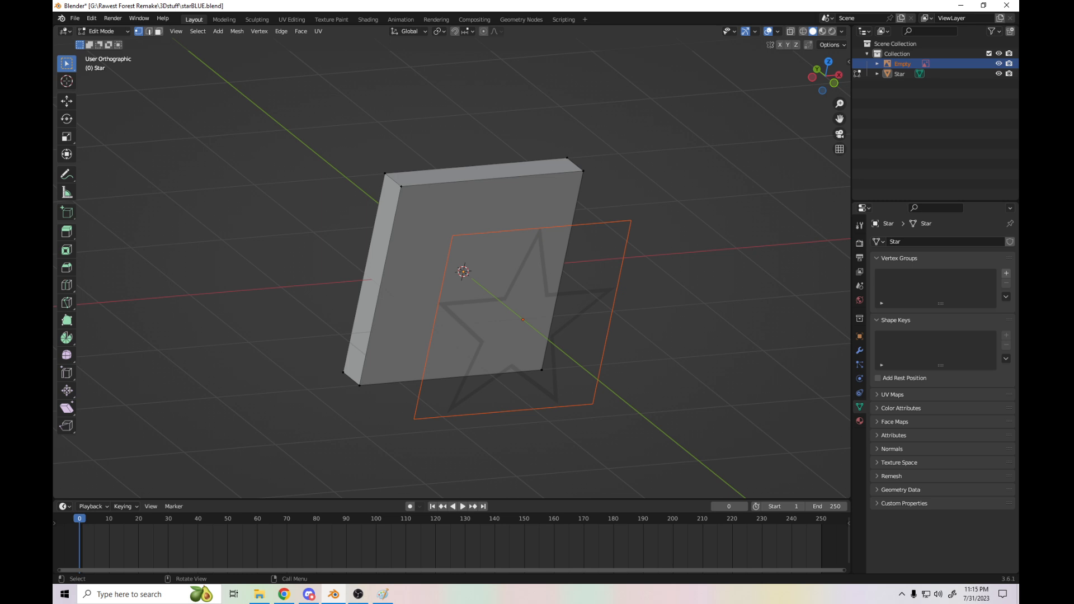
key(KP_1)
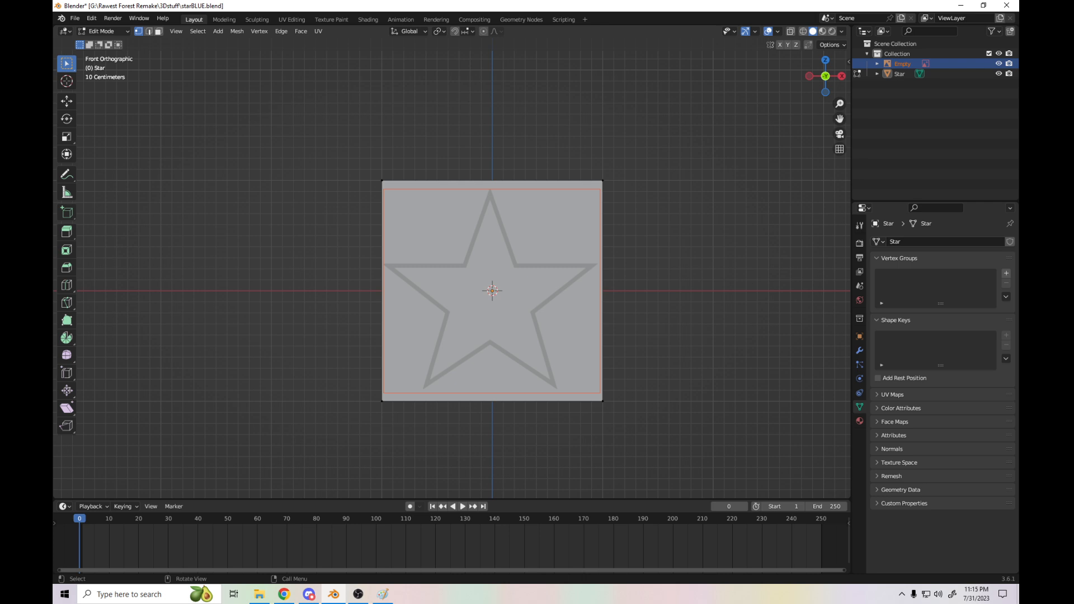
click(899, 74)
click(901, 64)
click(900, 74)
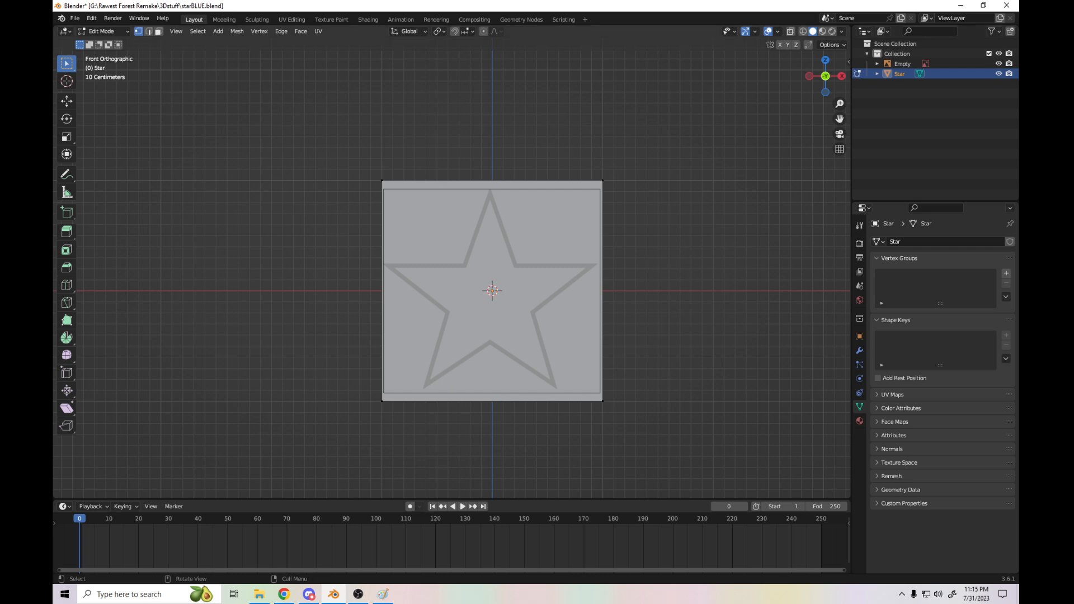
- Examine the slab's thickness and the reference image's offset from angled, front, side and back views
scroll(452, 268, up, 3)
scroll(452, 269, down, 5)
drag(824, 76, 913, 76)
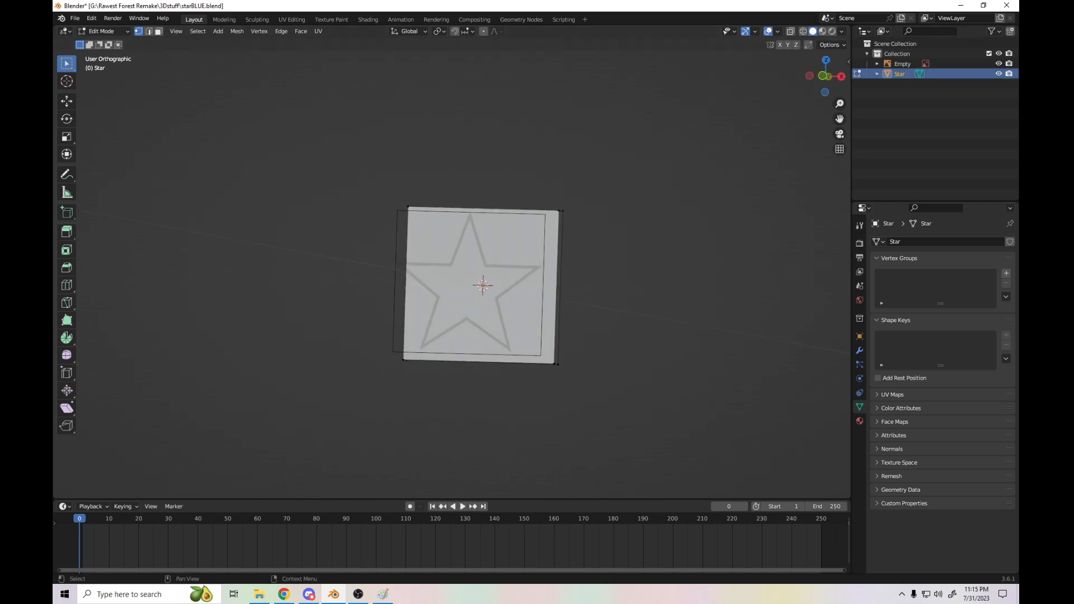
drag(825, 76, 915, 76)
drag(825, 77, 863, 92)
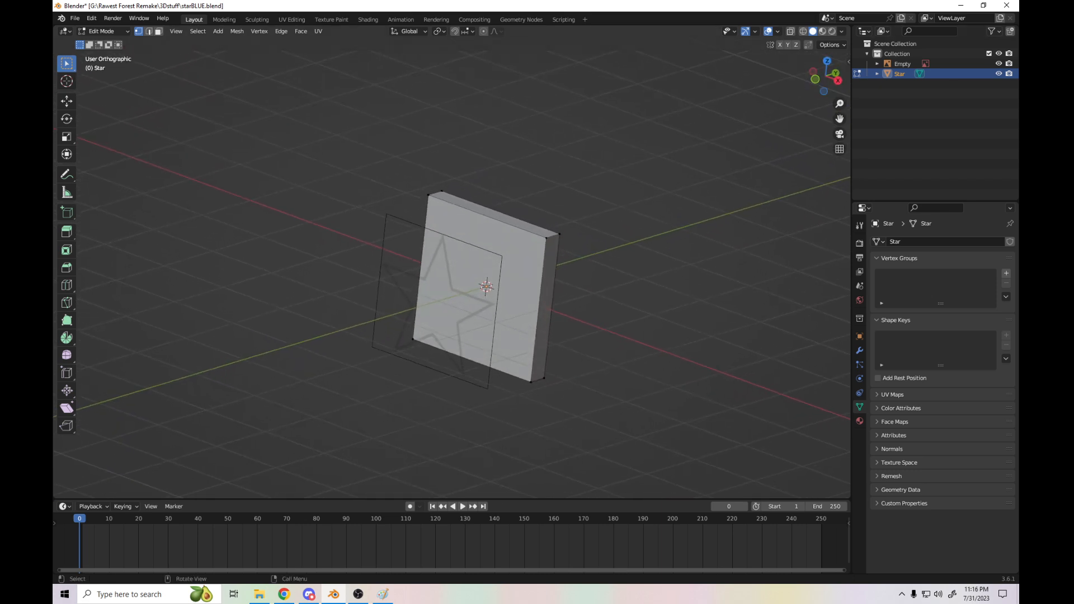
drag(825, 76, 948, 88)
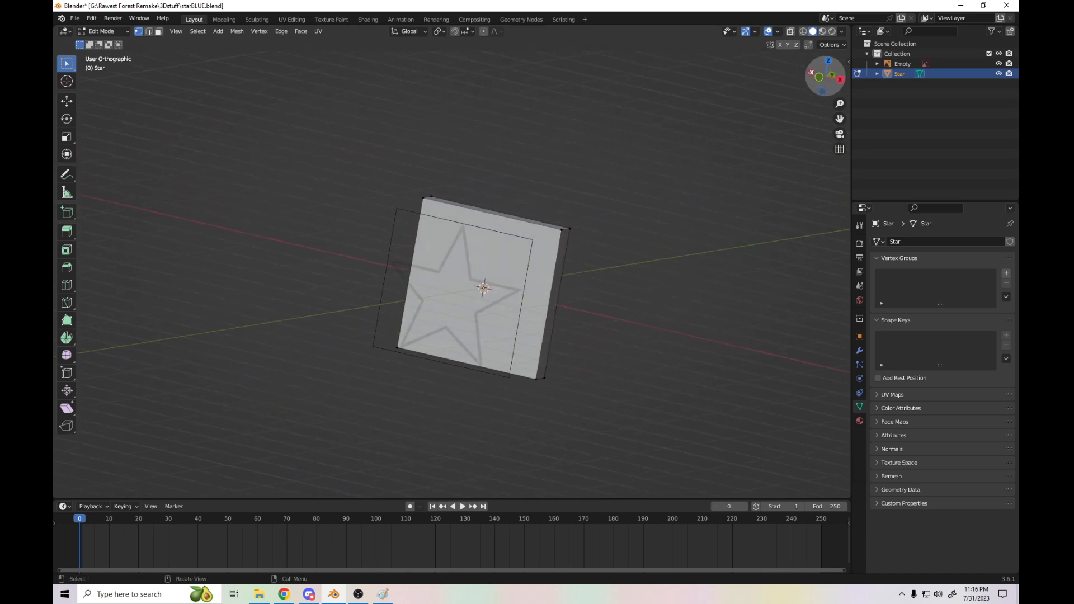
mouse_move(825, 75)
mouse_down()
mouse_move(839, 79)
mouse_move(805, 100)
mouse_move(719, 89)
mouse_move(831, 84)
mouse_move(888, 64)
mouse_move(841, 84)
mouse_up()
key(KP_1)
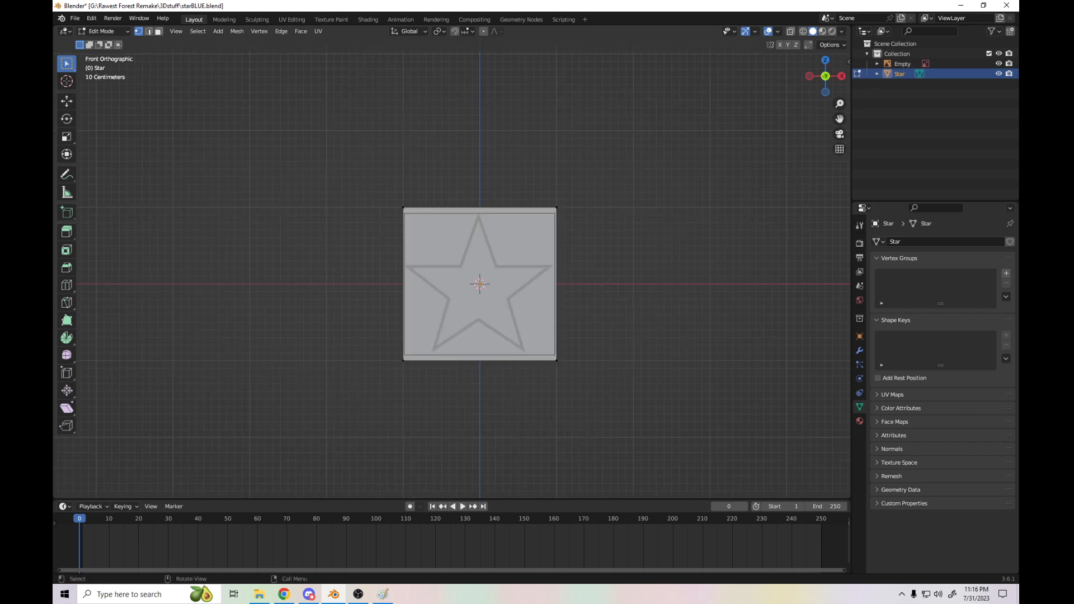
key(KP_3)
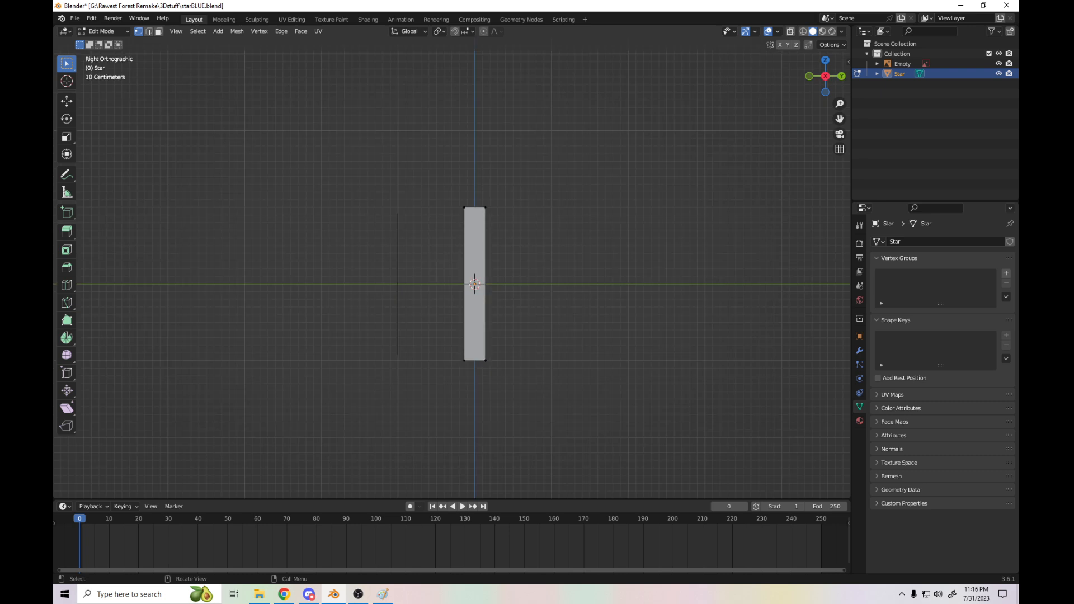
key(KP_6)
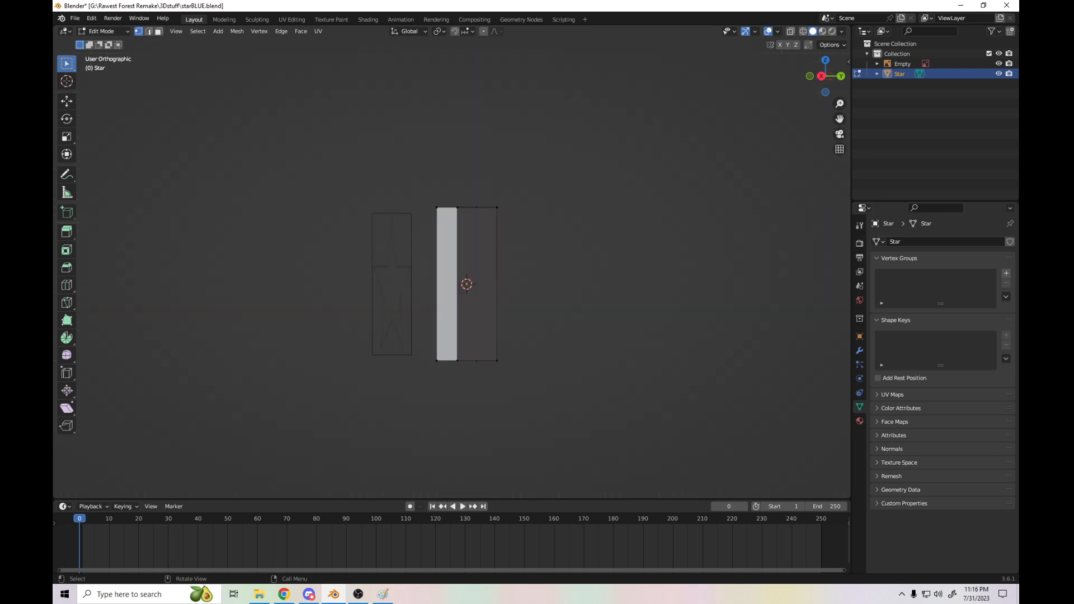
key(KP_6)
key(KP_6)
key(KP_6)
key(KP_6)
key(KP_6)
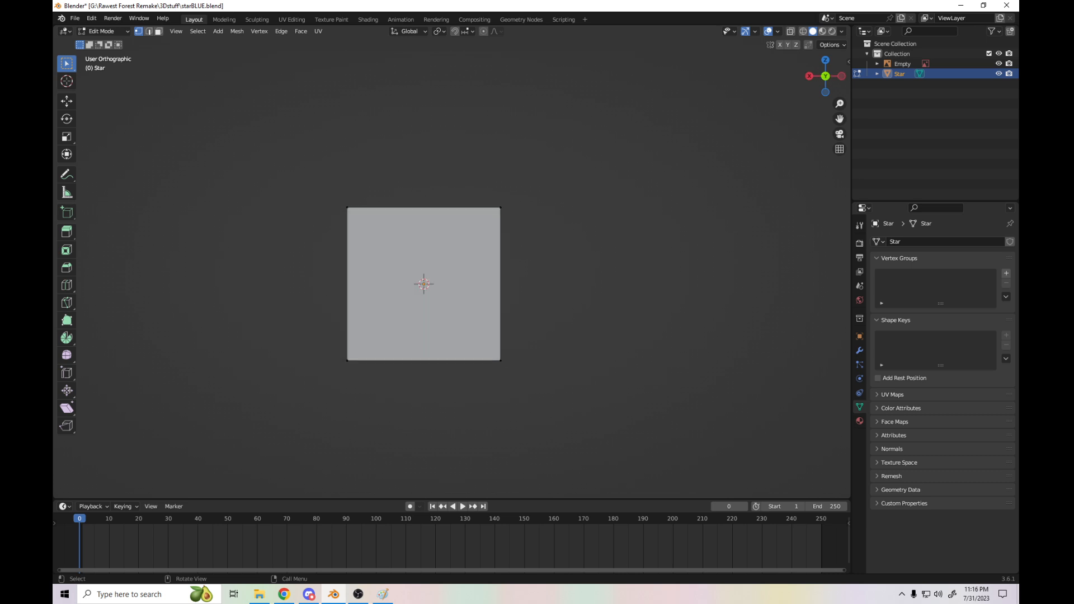
- Preview a vertical loop cut through the middle of the slab in front view
key(KP_1)
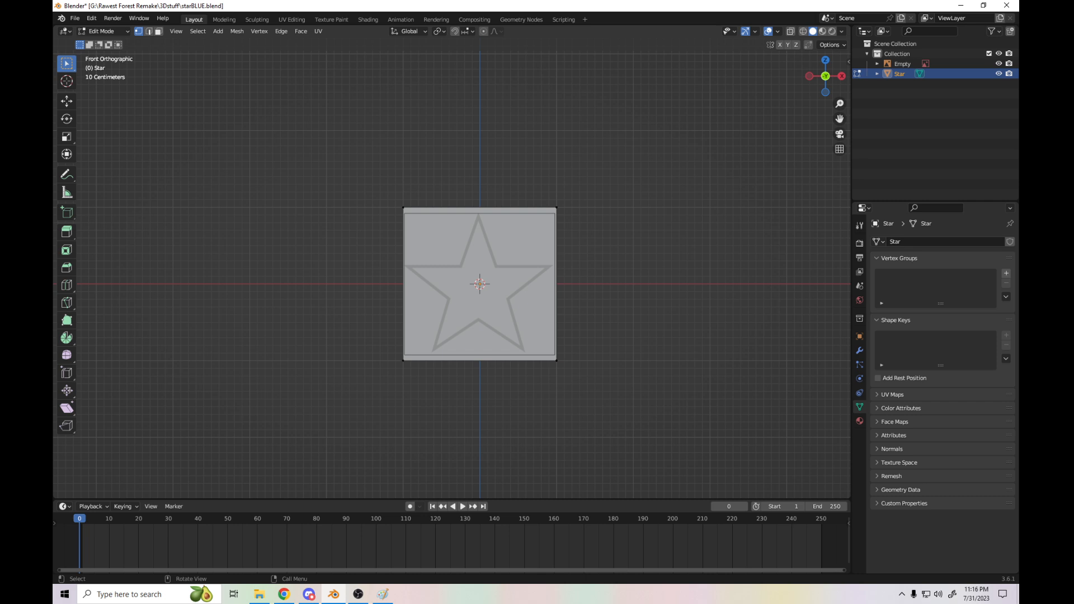
scroll(452, 274, up, 3)
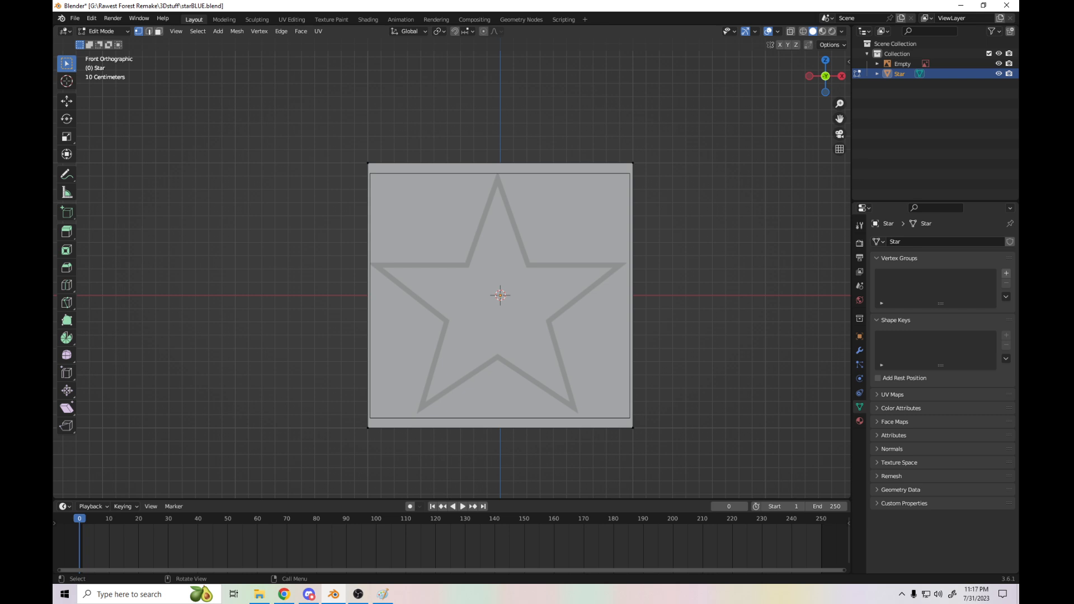
key(ctrl+r)
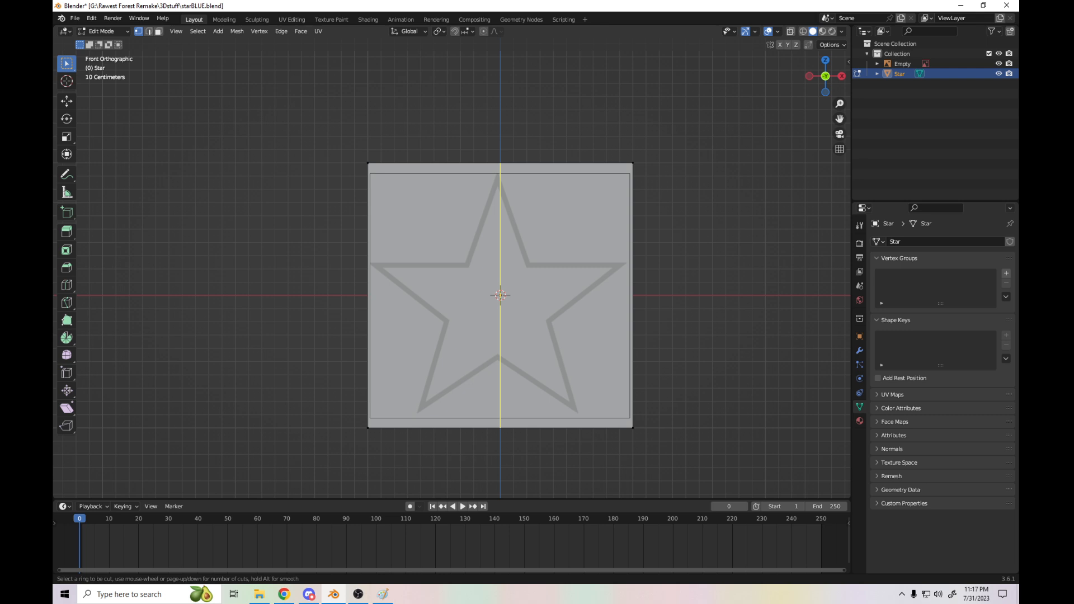
- Launch Adobe Photoshop CS6 (64 Bit) and open STARGENERIC from the 3Dstuff folder in it
click(259, 594)
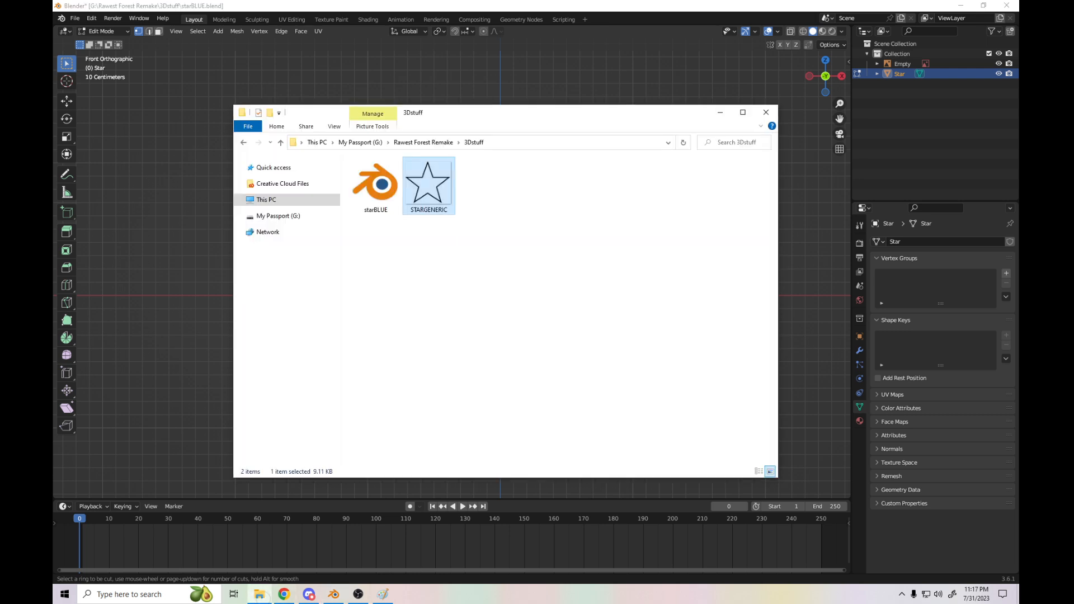
click(534, 371)
click(149, 594)
text(pho)
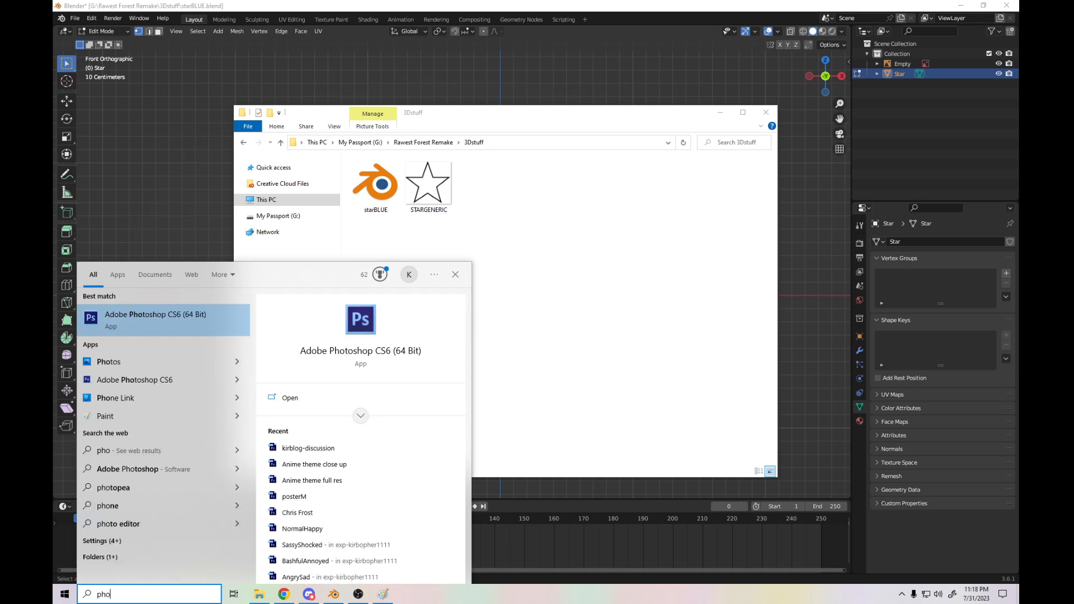
key(Return)
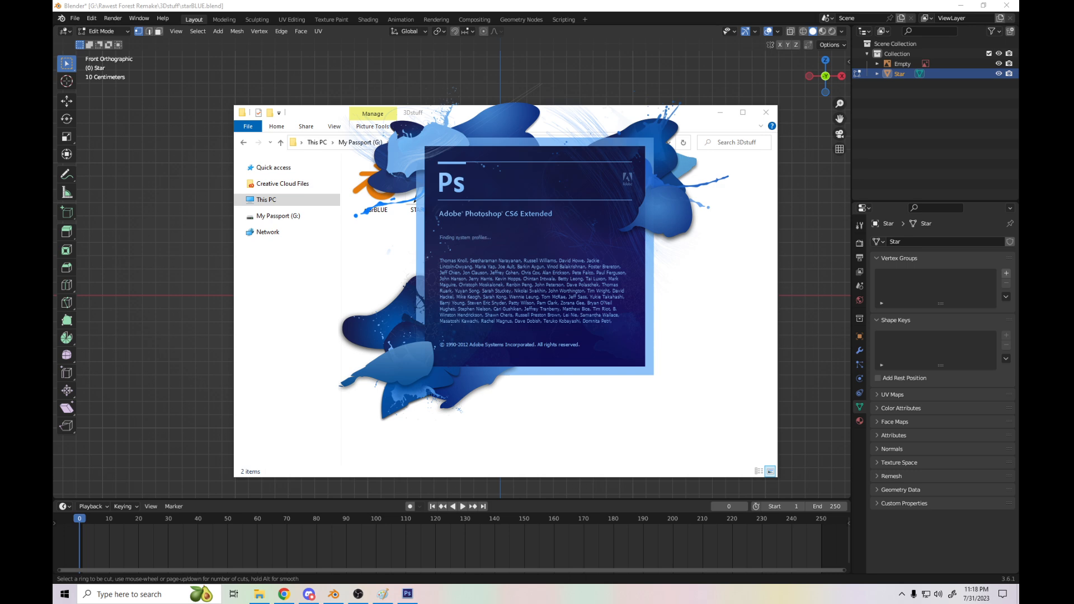
mouse_move(283, 594)
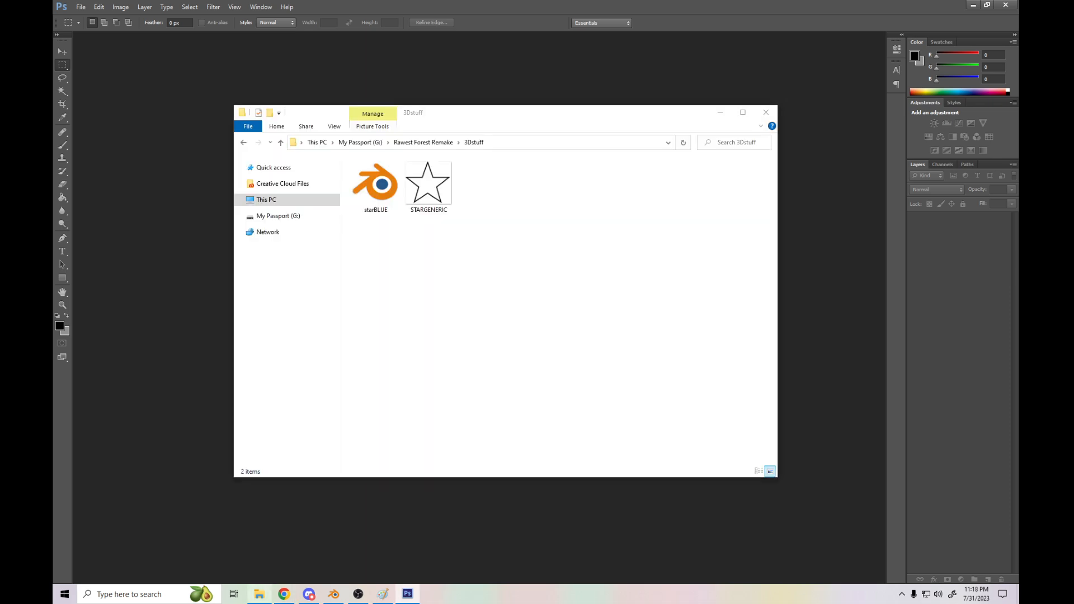
drag(429, 188, 822, 230)
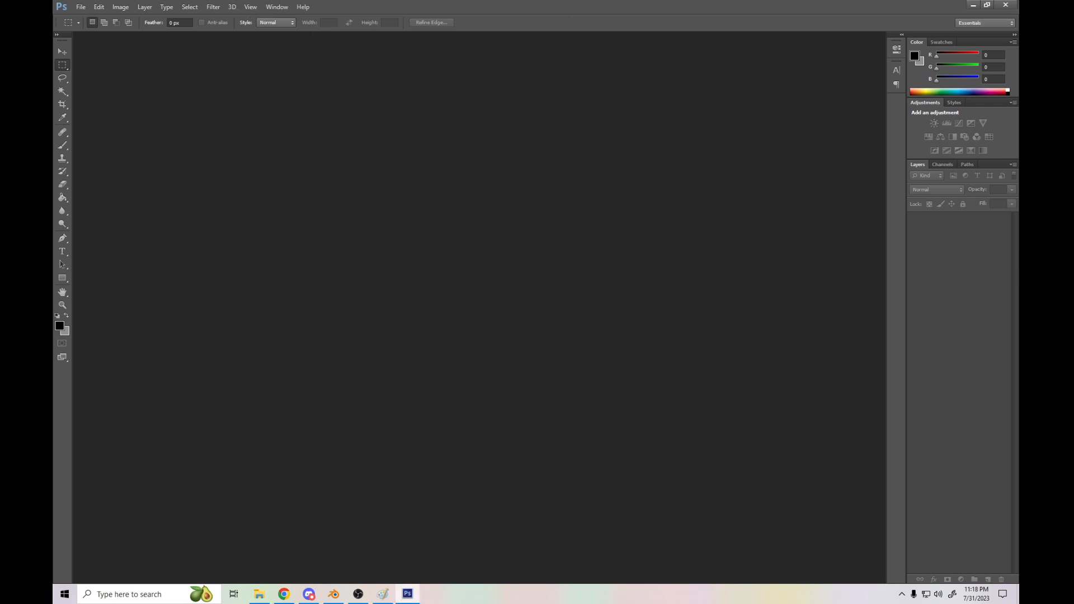
click(259, 594)
drag(429, 188, 806, 241)
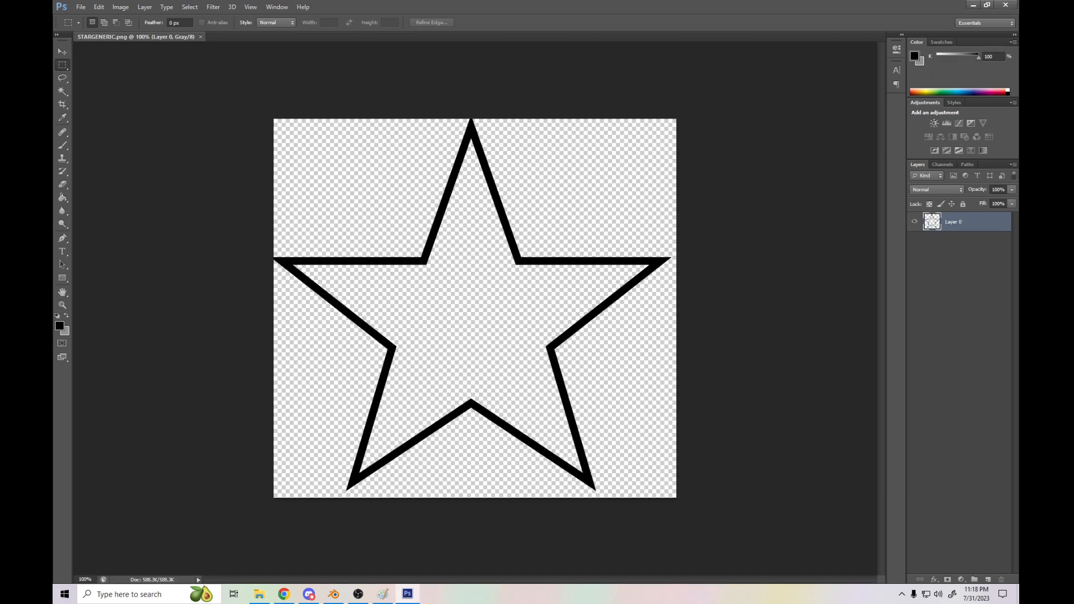
- Select the left half of the star with the marquee, align the selection edge to the star's centre, and delete that half
key(ctrl+minus)
key(ctrl+plus)
key(ctrl+plus)
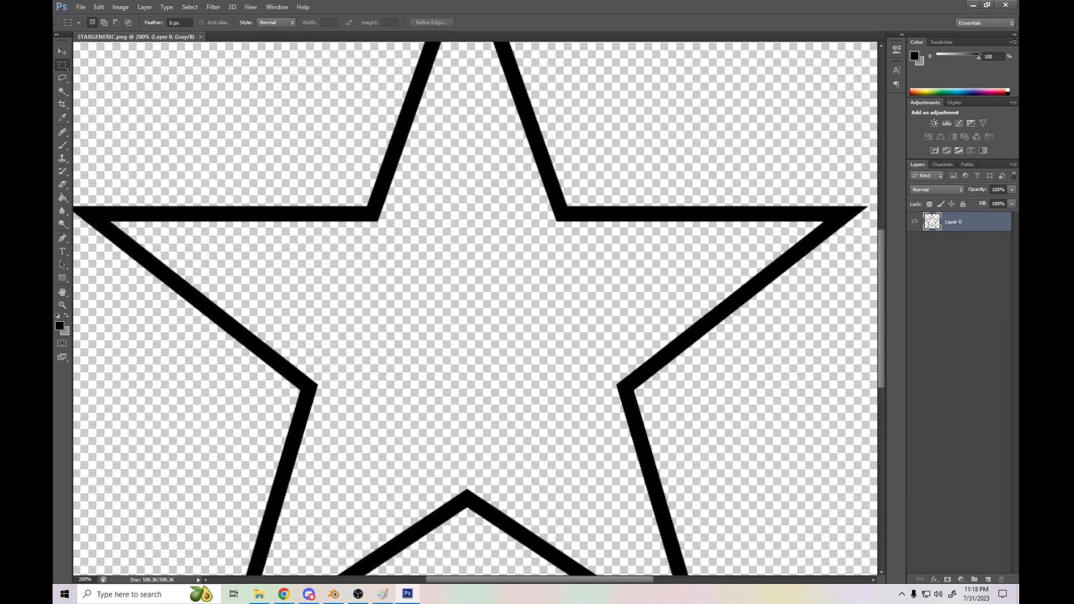
key(ctrl+minus)
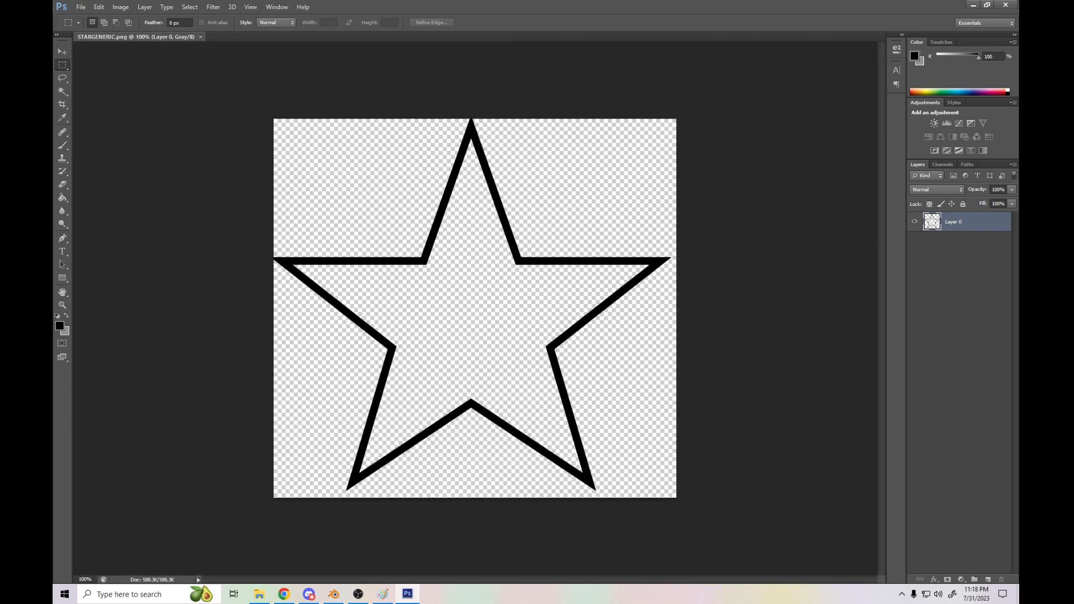
drag(469, 116, 469, 477)
key(ctrl+plus)
key(Right)
key(Right)
key(Right)
key(Right)
key(Right)
key(Right)
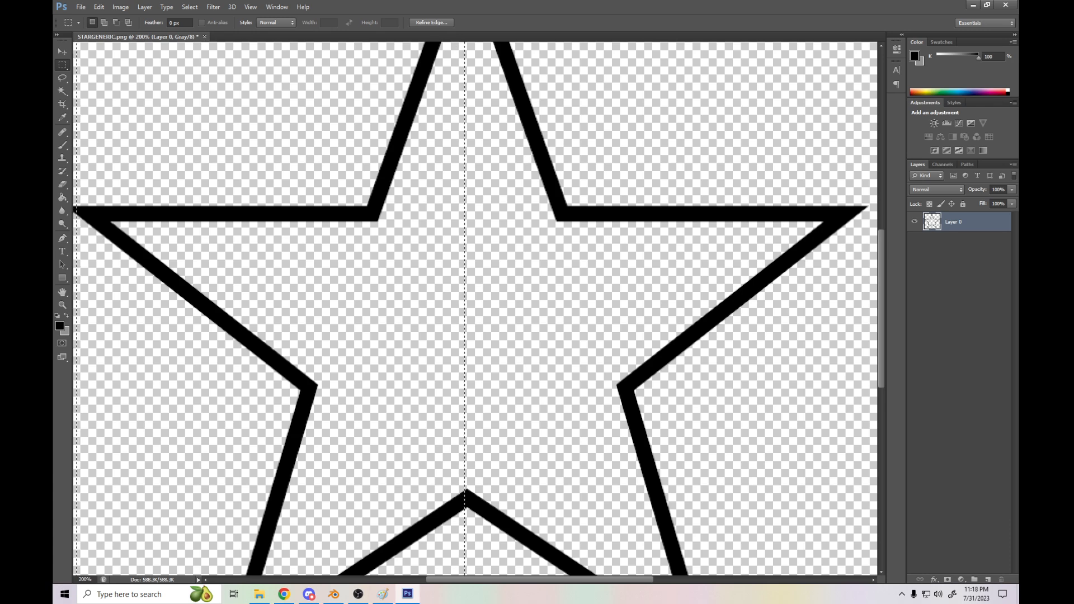
key(Delete)
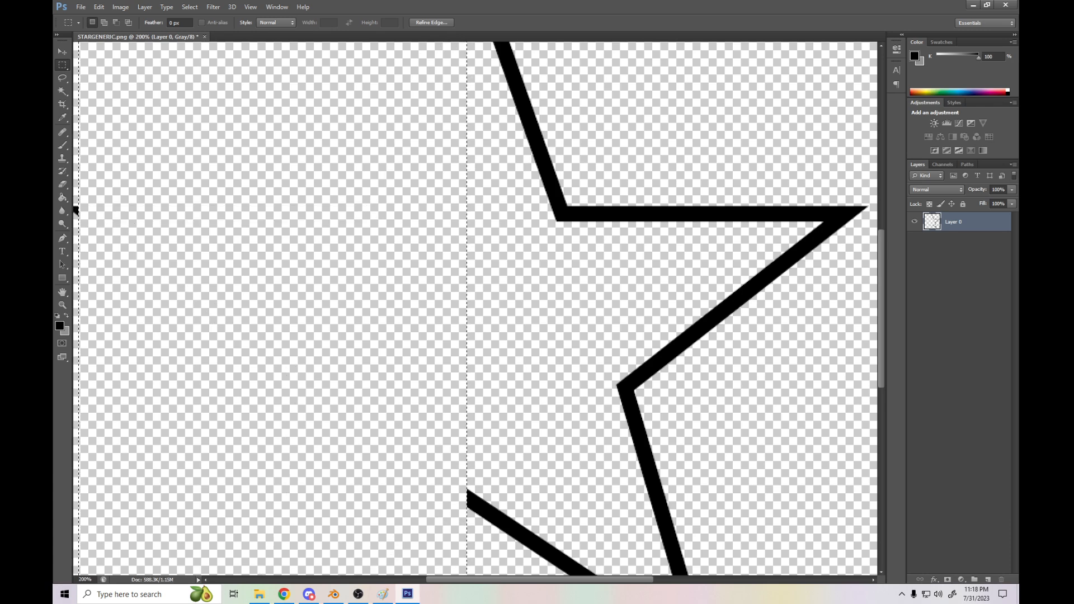
- Delete the leftover piece of the star outline at the canvas's left edge and clear the selection
key(ctrl+minus)
key(ctrl+d)
drag(263, 109, 341, 506)
key(Delete)
key(ctrl+d)
- Move the remaining half of the star to the right until its cut edge sits on the canvas's vertical centre line
key(v)
key(Right)
key(Right)
key(Right)
key(Right)
key(Right)
key(Right)
key(Right)
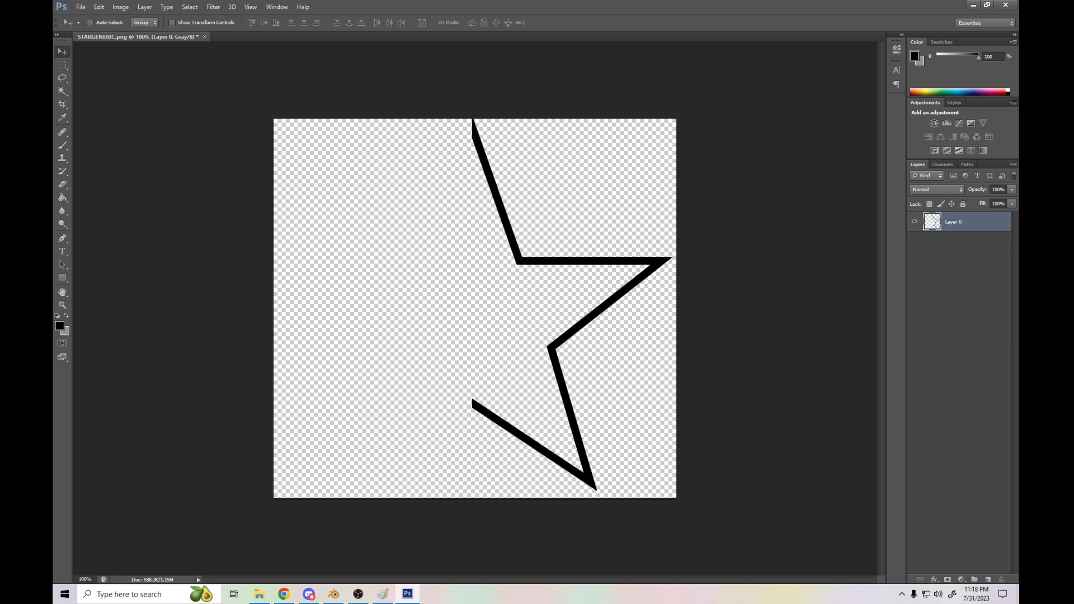
mouse_move(573, 366)
alt+mouse_down()
mouse_move(553, 364)
mouse_move(570, 366)
alt+mouse_up()
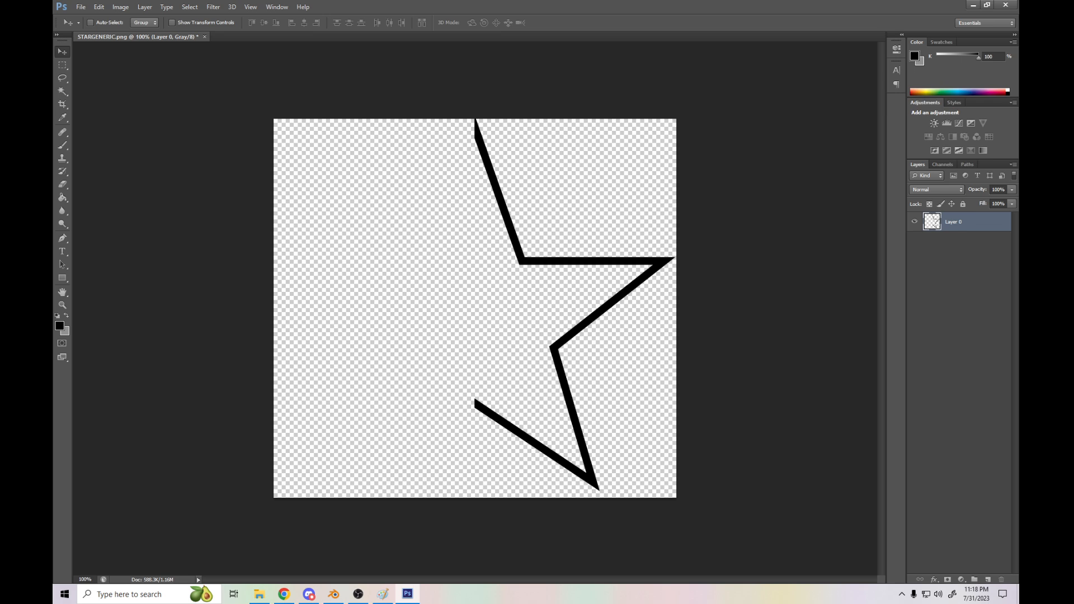
key(ctrl+t)
right_click(568, 352)
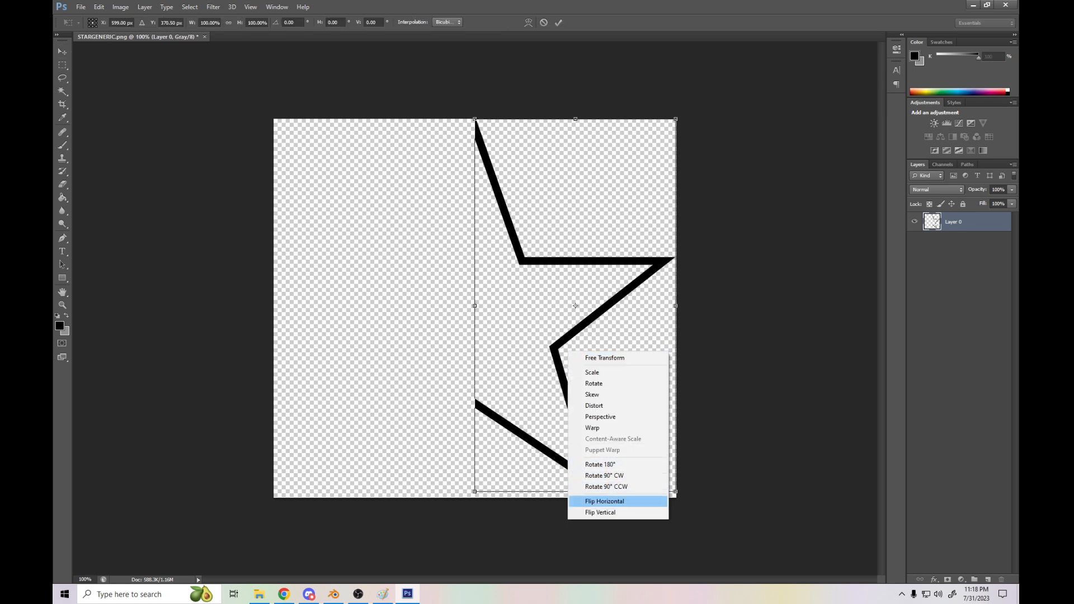
click(593, 501)
key(ctrl+minus)
key(ctrl+minus)
key(ctrl+minus)
key(ctrl+z)
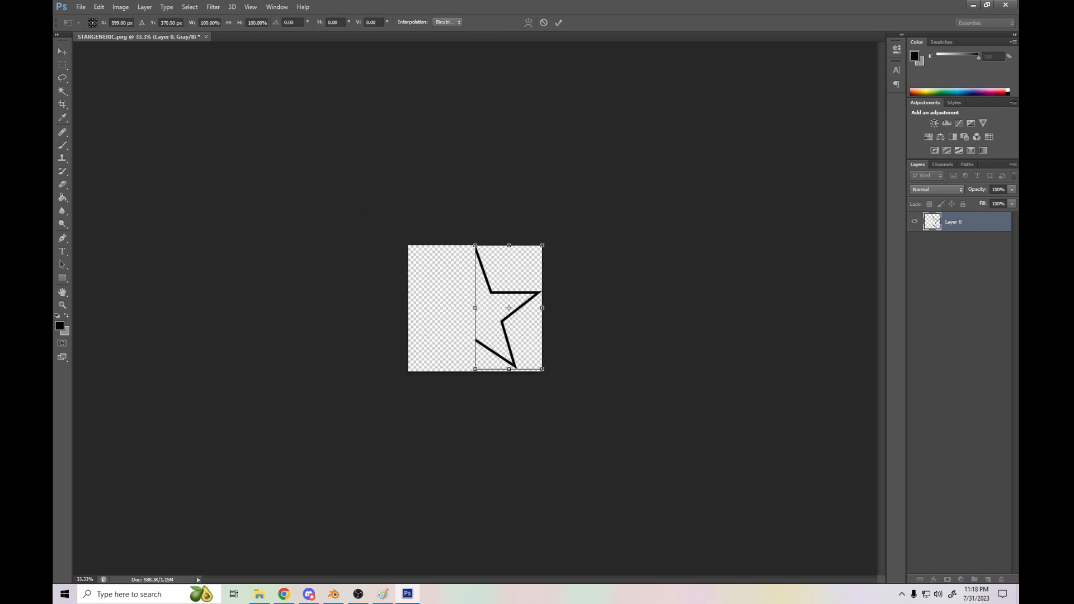
key(Return)
- Duplicate the half-star layer and flip the copy horizontally about the cut edge to complete the star
mouse_move(526, 300)
alt+mouse_down()
mouse_move(494, 297)
mouse_move(544, 293)
alt+mouse_up()
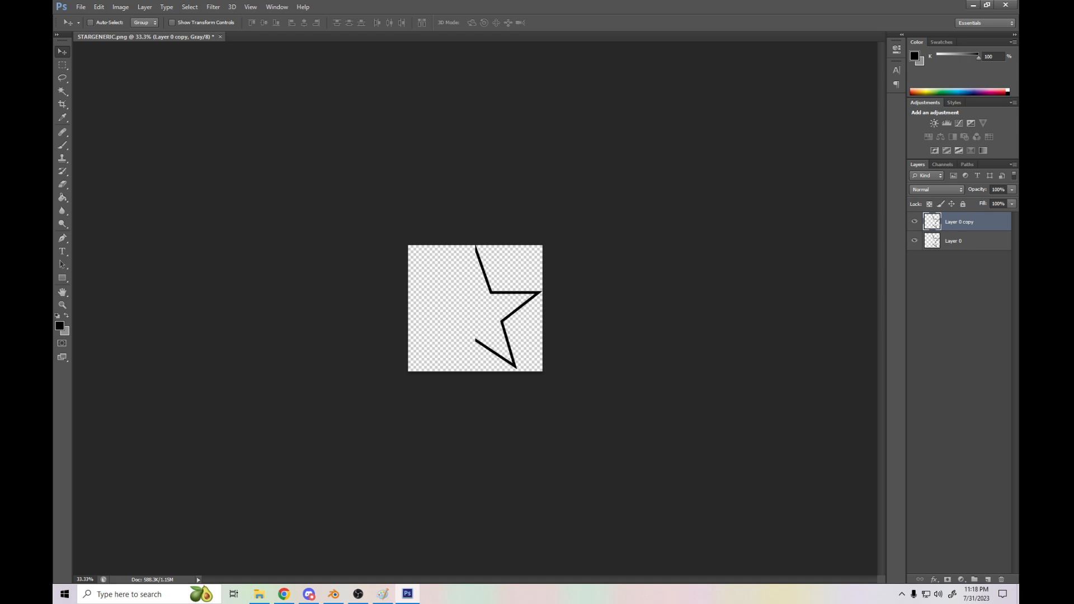
key(ctrl+t)
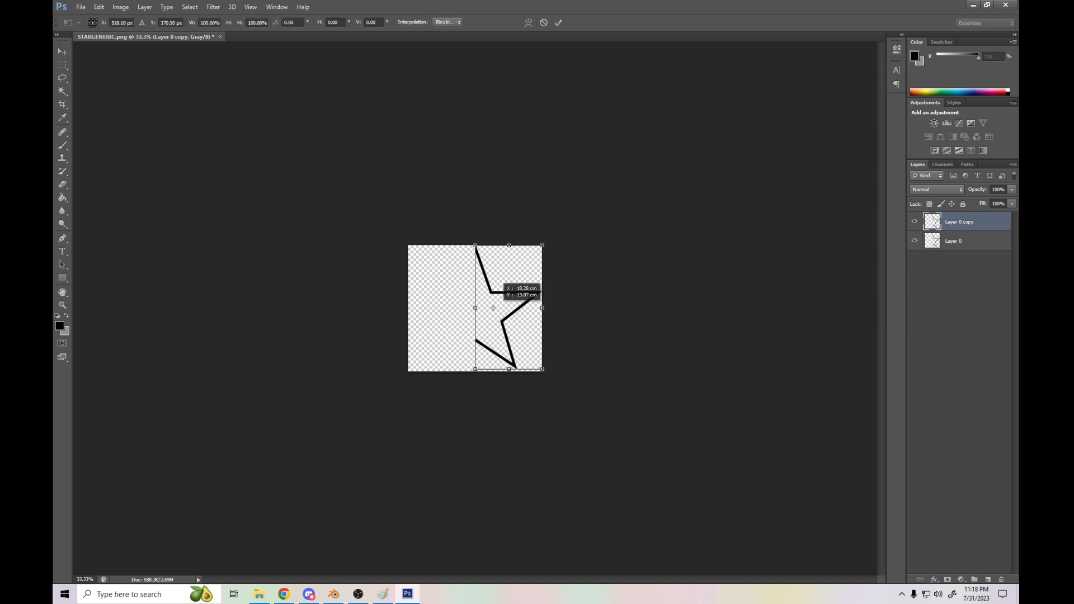
right_click(477, 309)
click(513, 459)
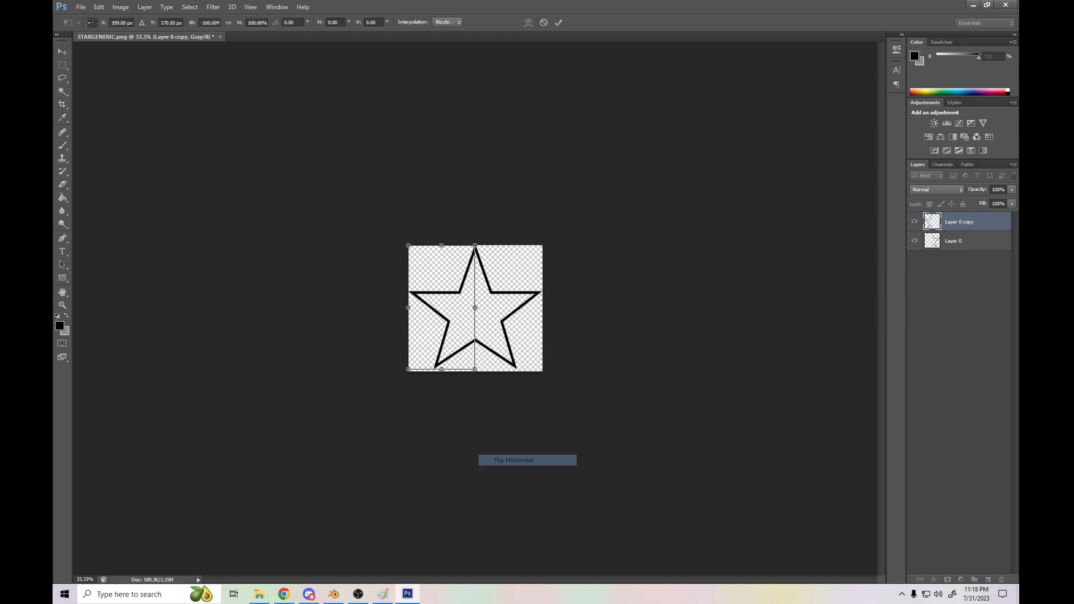
key(ctrl+plus)
key(ctrl+plus)
key(ctrl+plus)
key(ctrl+plus)
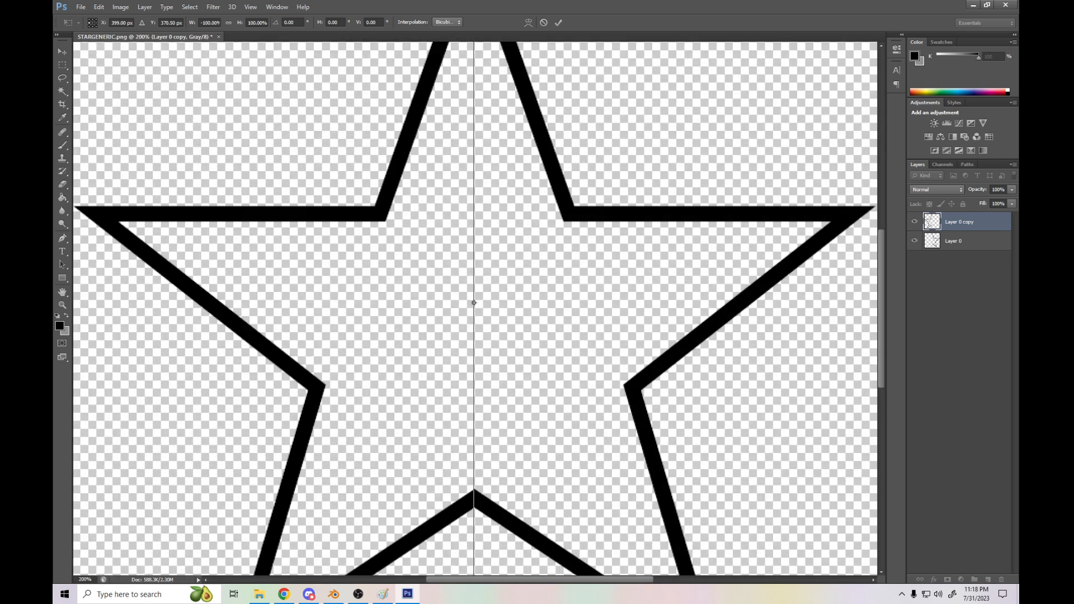
key(Return)
- Nudge the mirrored half so it meets the other half at the centre seam, and merge the two layers
key(Left)
key(Left)
key(Right)
key(ctrl+minus)
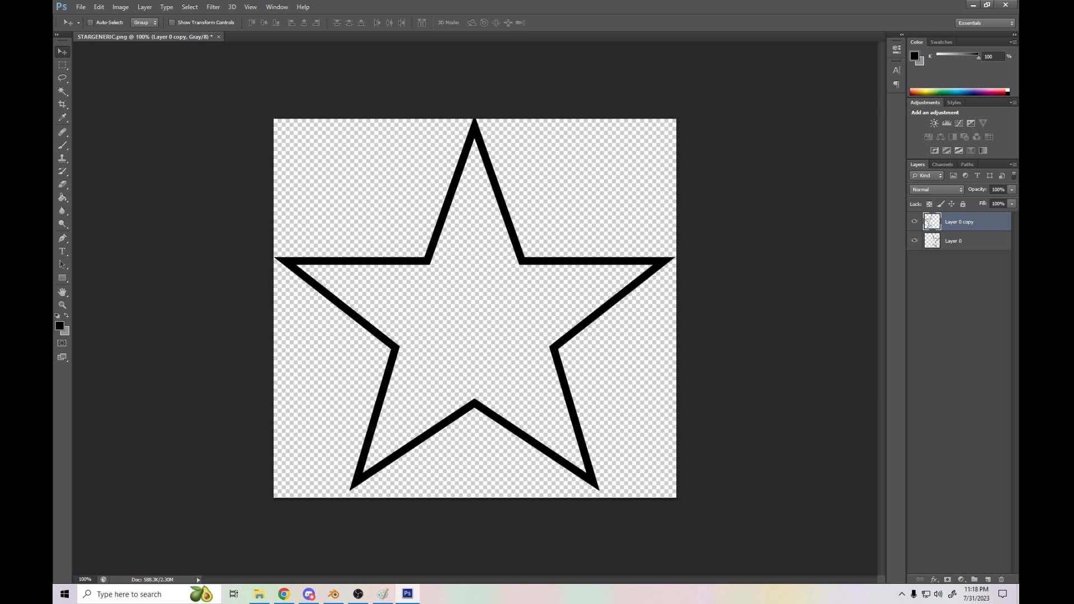
shift+click(954, 241)
right_click(958, 240)
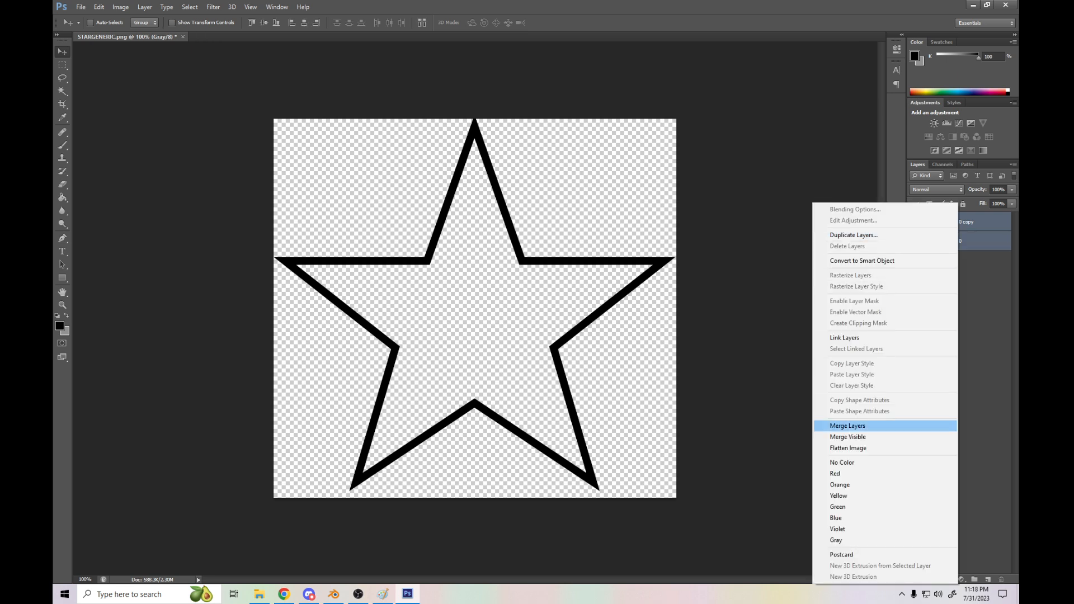
click(820, 426)
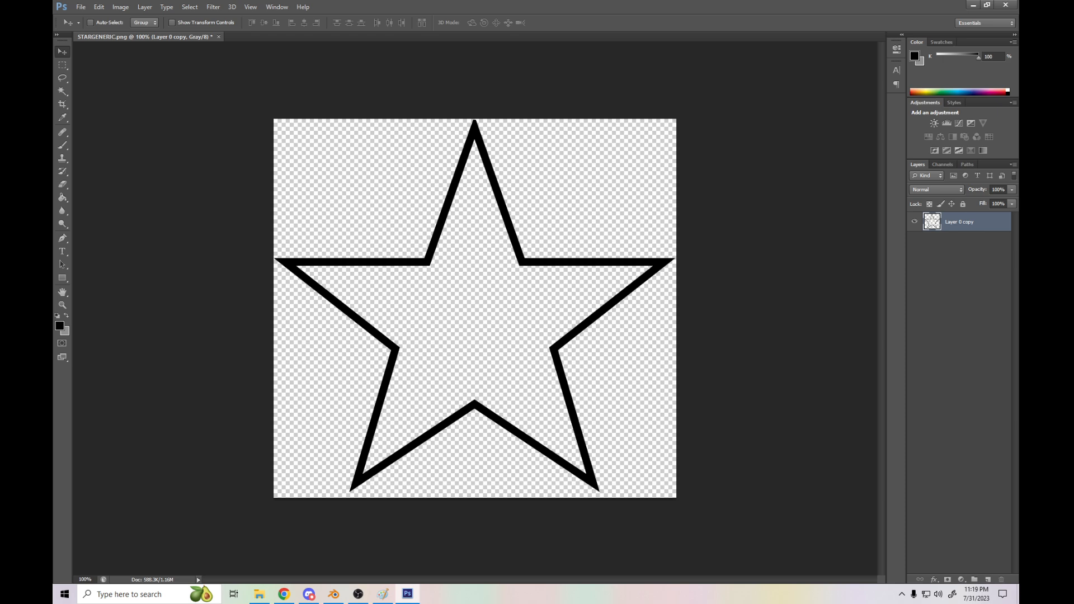
- Nudge the merged star slightly to the left on the canvas and check its lower points against the canvas edge
key(ctrl+plus)
drag(436, 79, 590, 243)
key(Left)
drag(671, 475, 419, 81)
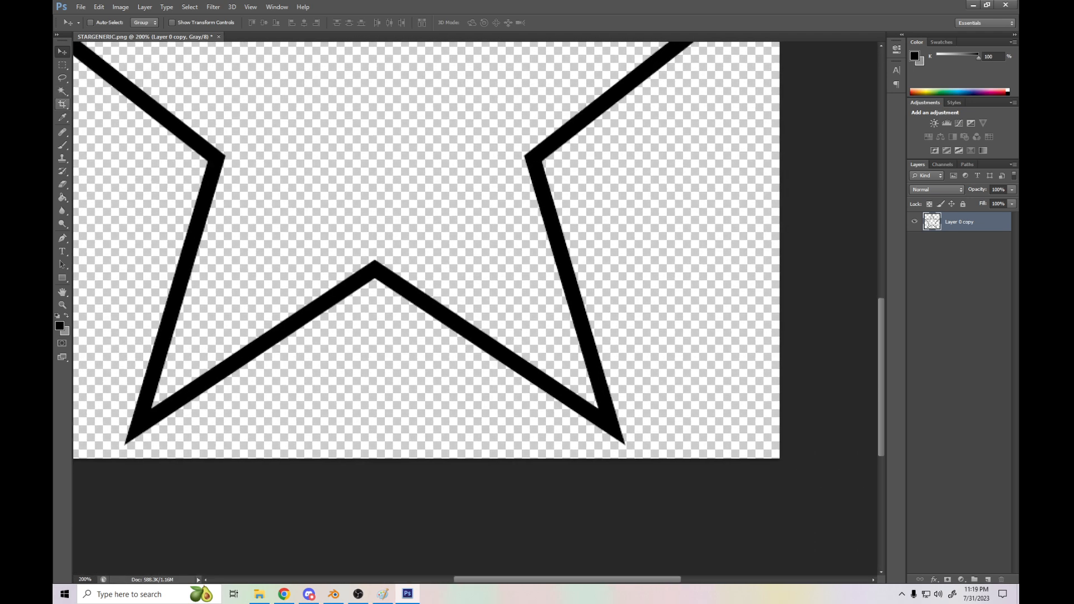
key(ctrl+minus)
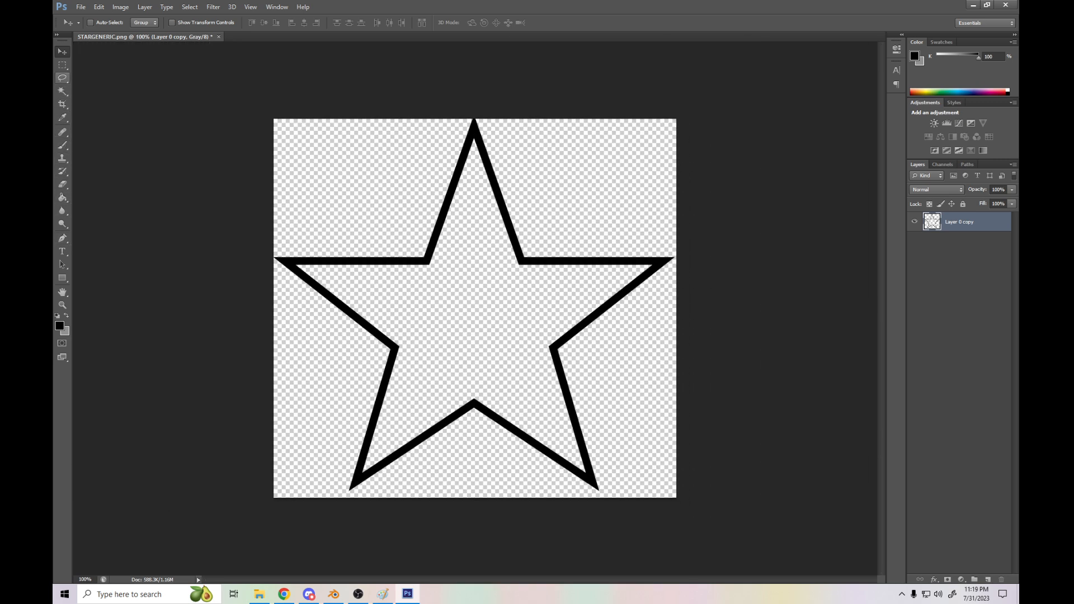
- Crop the canvas tightly to the star using a Magic Wand selection, and save STARGENERIC.png
click(62, 91)
click(313, 168)
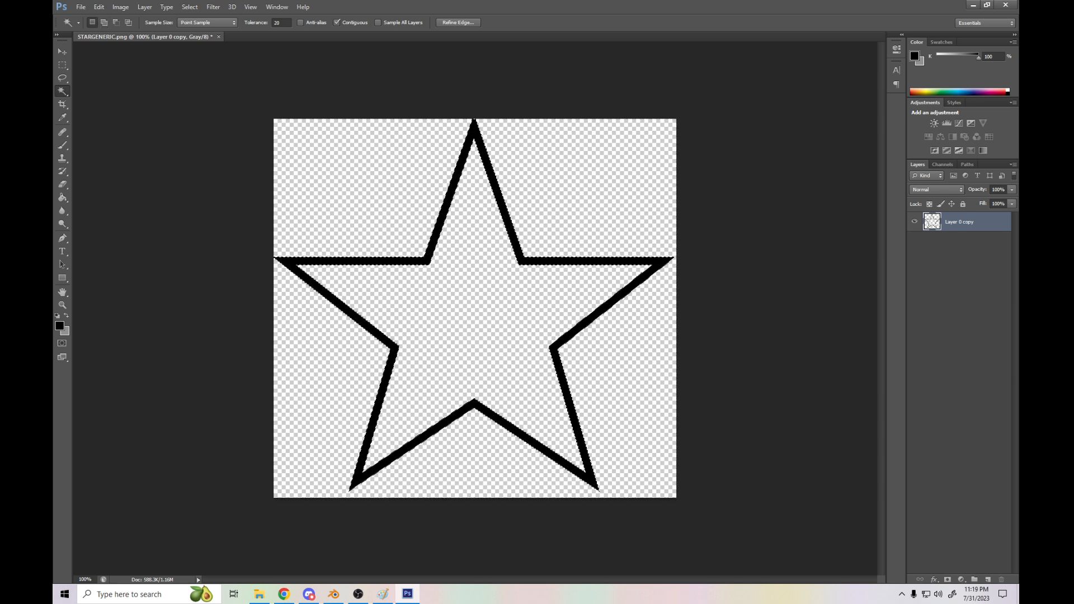
click(121, 7)
click(140, 106)
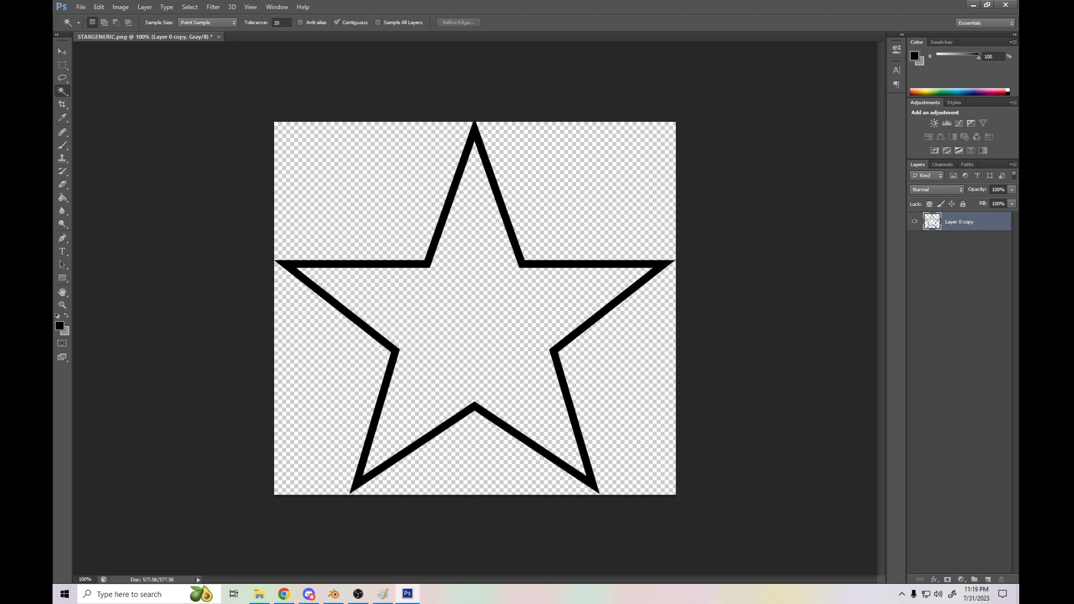
key(ctrl+plus)
key(ctrl+minus)
key(ctrl+s)
- Switch back to Blender and cancel the pending loop cut on the Star mesh
click(334, 594)
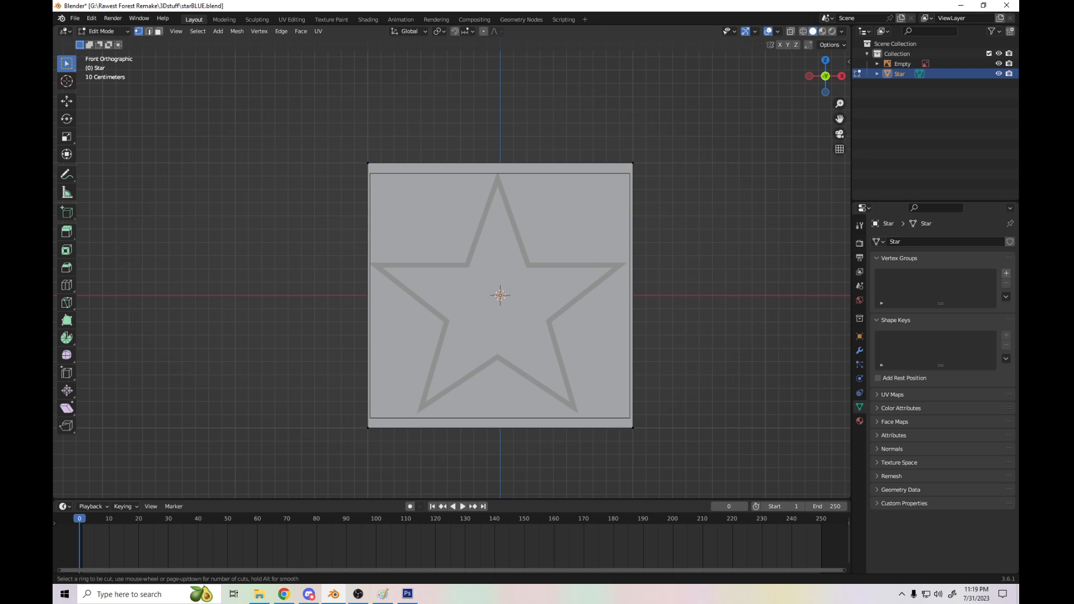
key(Escape)
right_click(664, 247)
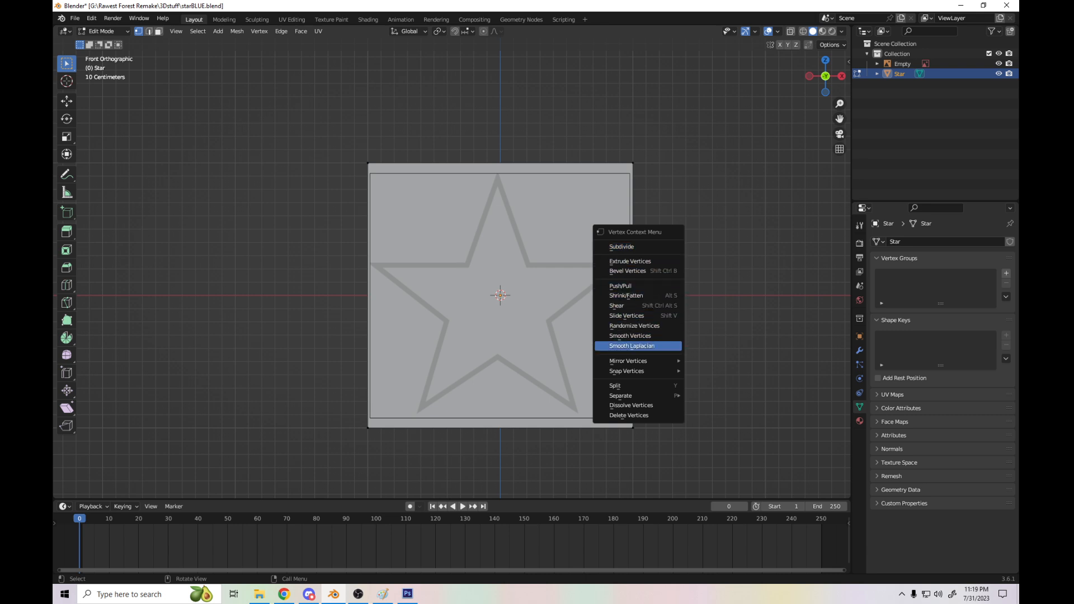
key(Escape)
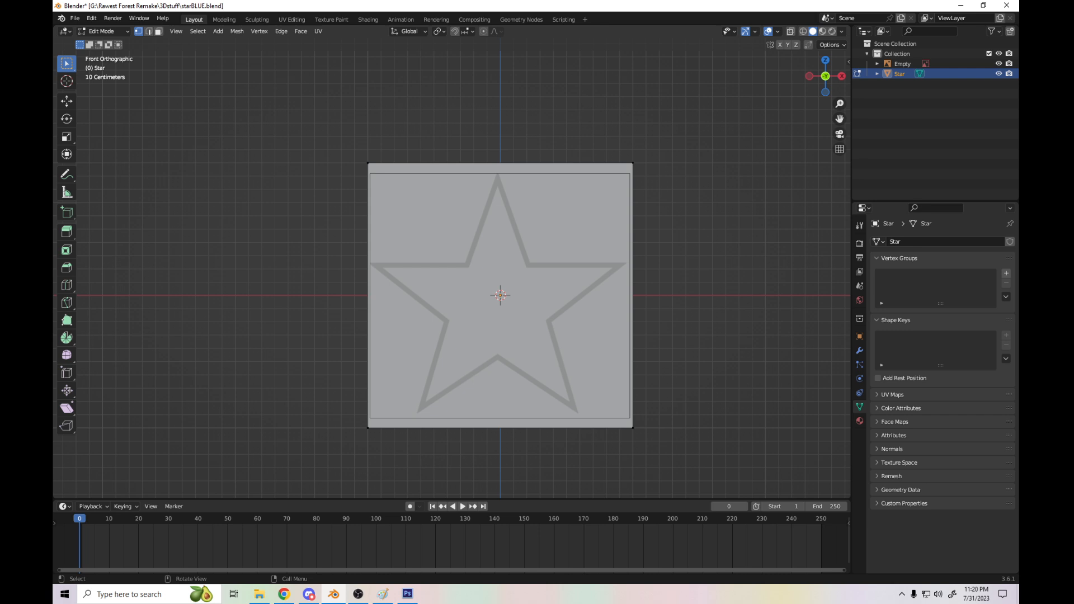
- Split the 3D viewport vertically, leaving a narrow second area beside the main view
right_click(617, 40)
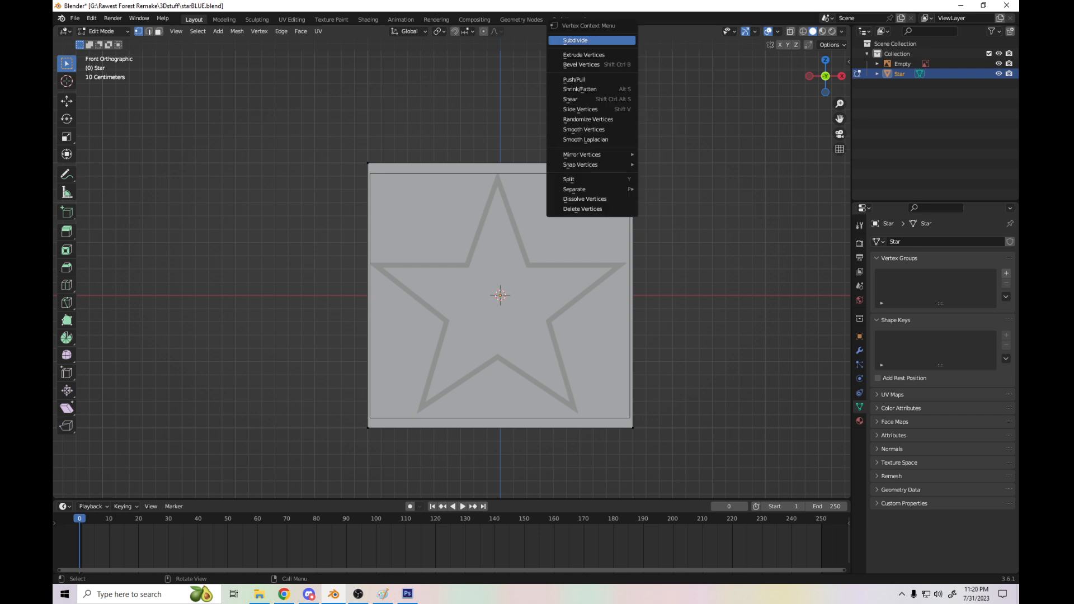
right_click(642, 39)
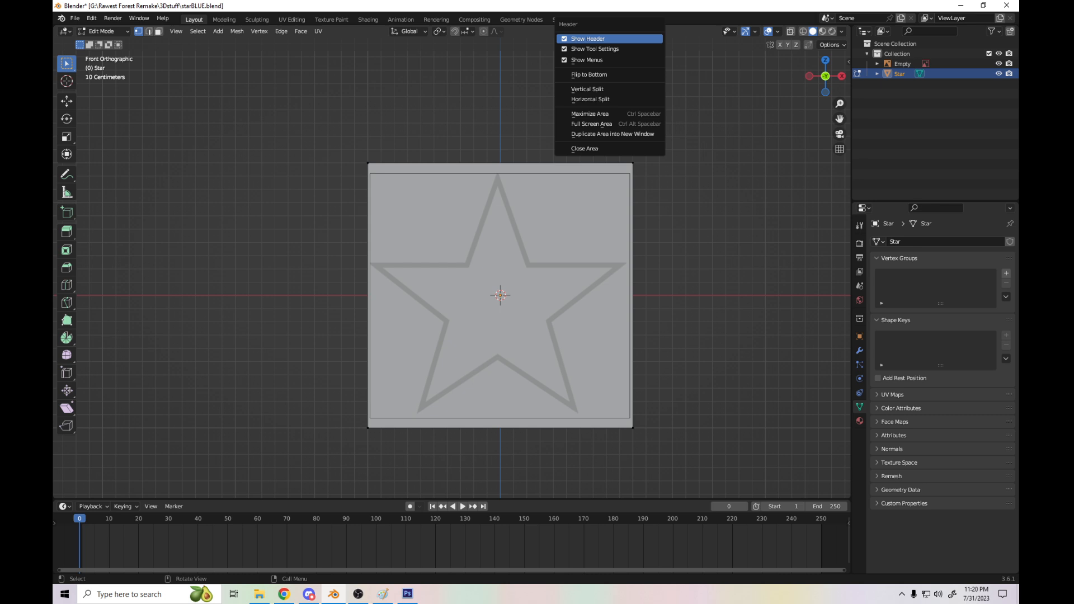
key(Escape)
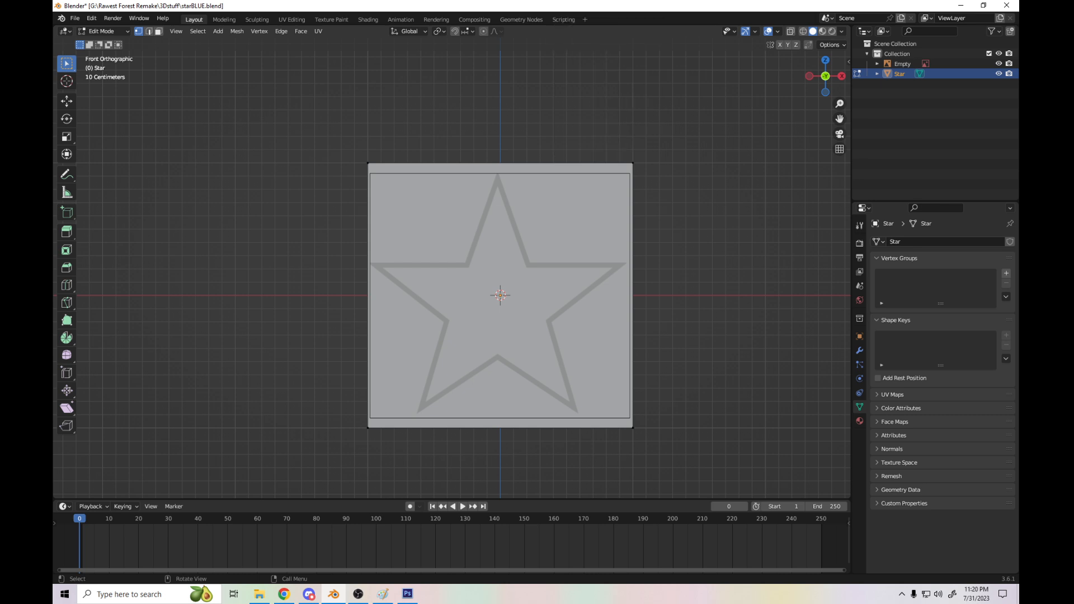
right_click(559, 35)
click(571, 88)
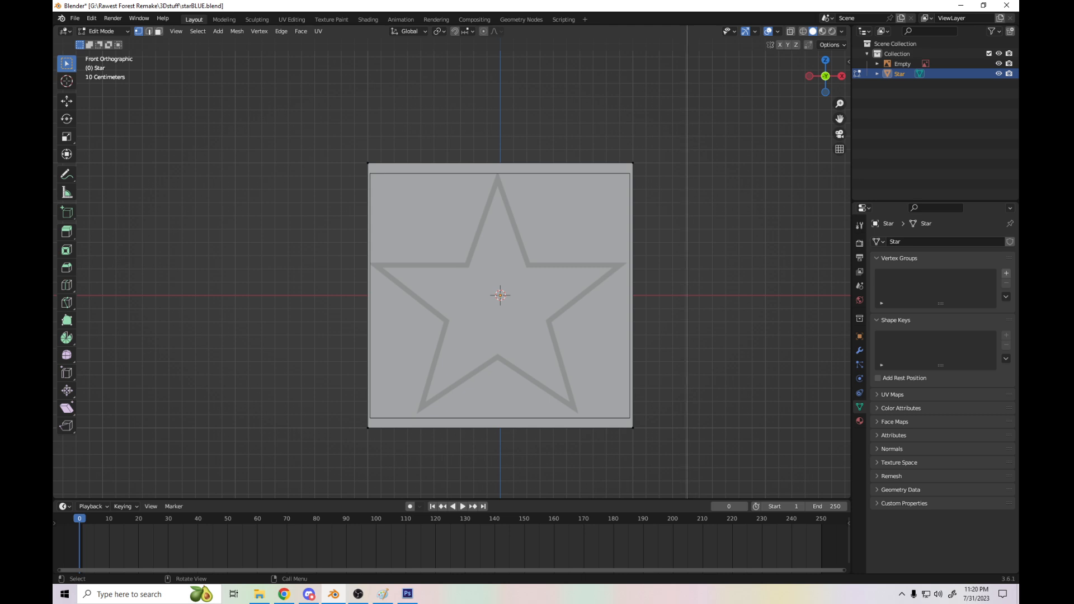
click(688, 279)
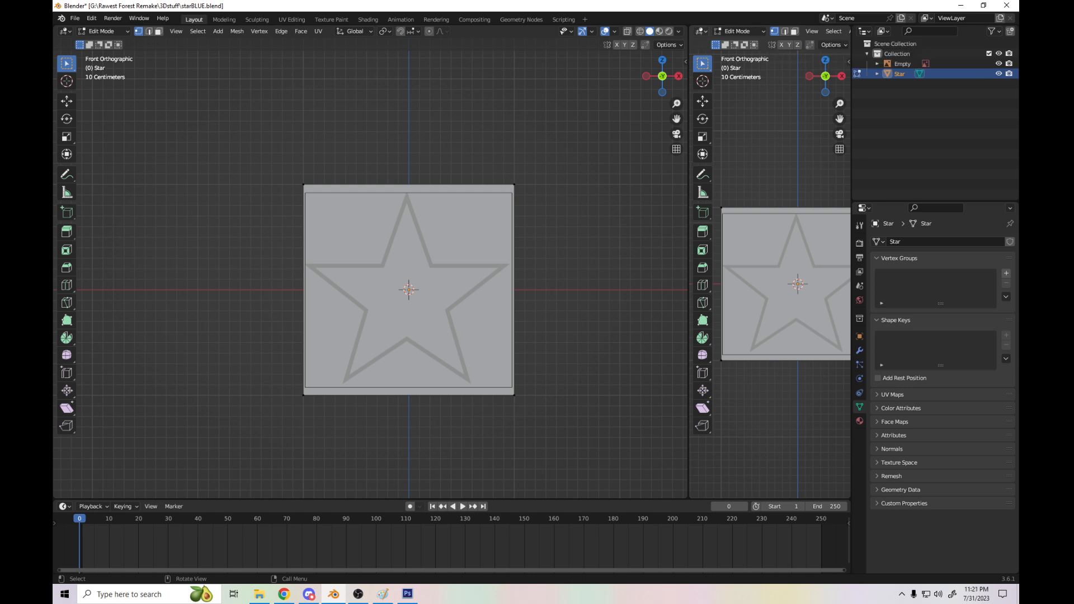
- Turn the narrow area into an Image Editor showing STARGENERIC.png and reload that image from disk
click(701, 31)
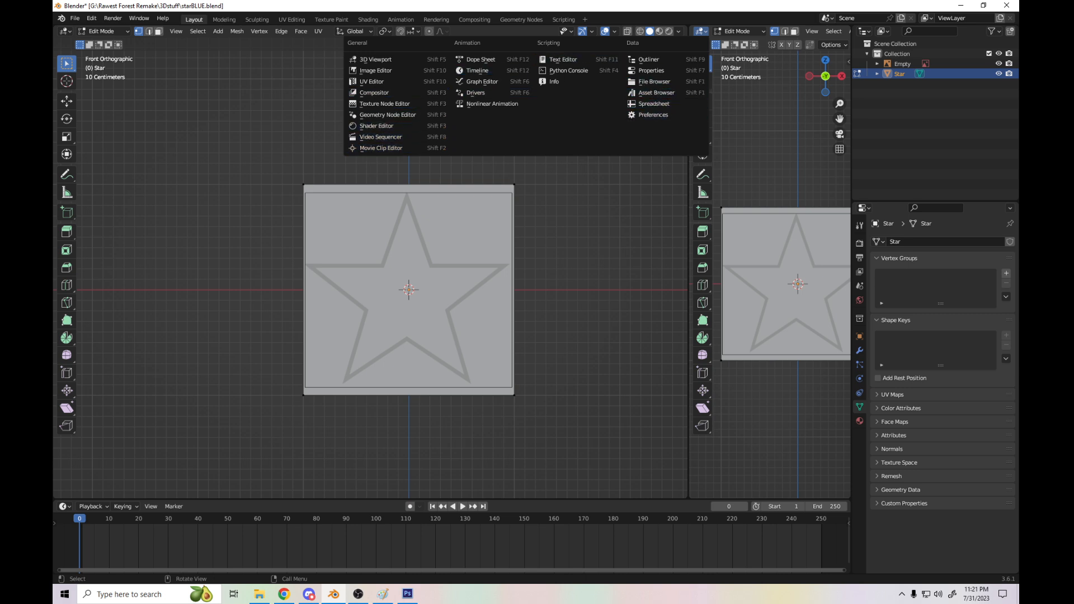
click(386, 70)
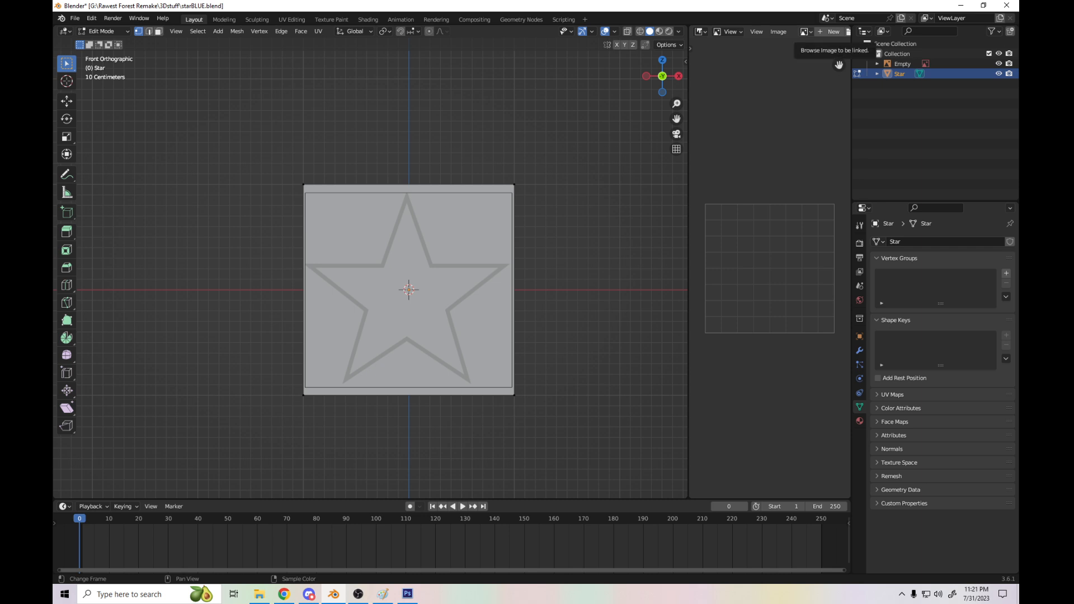
click(804, 32)
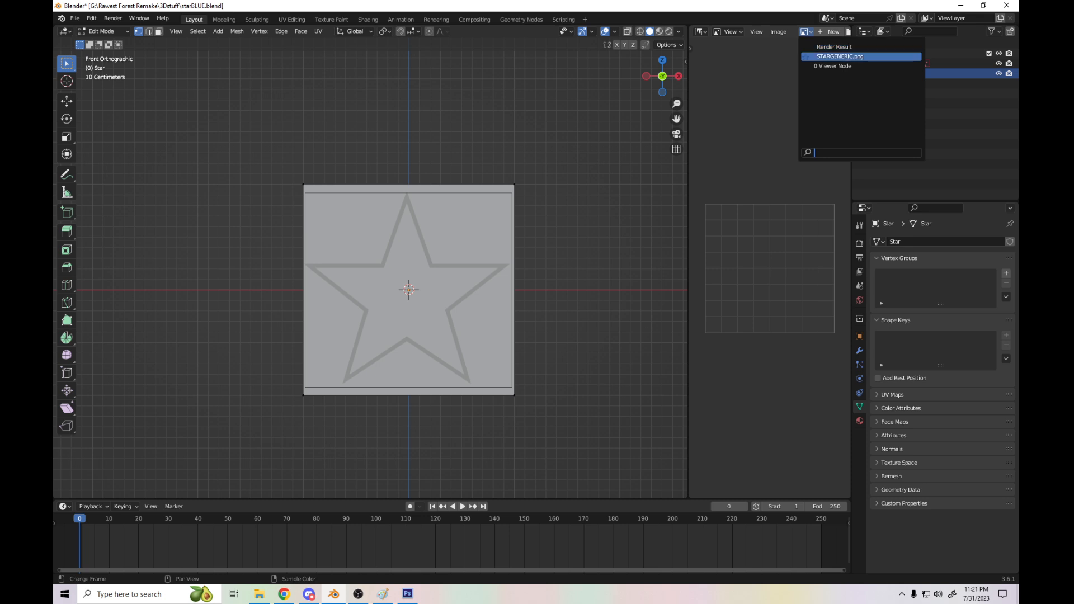
click(806, 56)
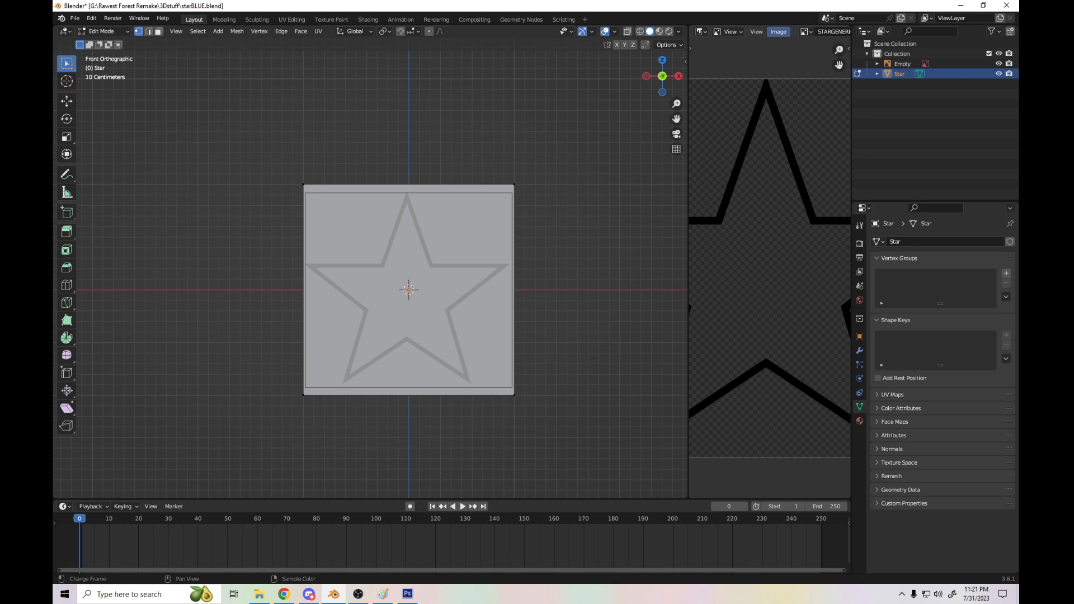
click(778, 31)
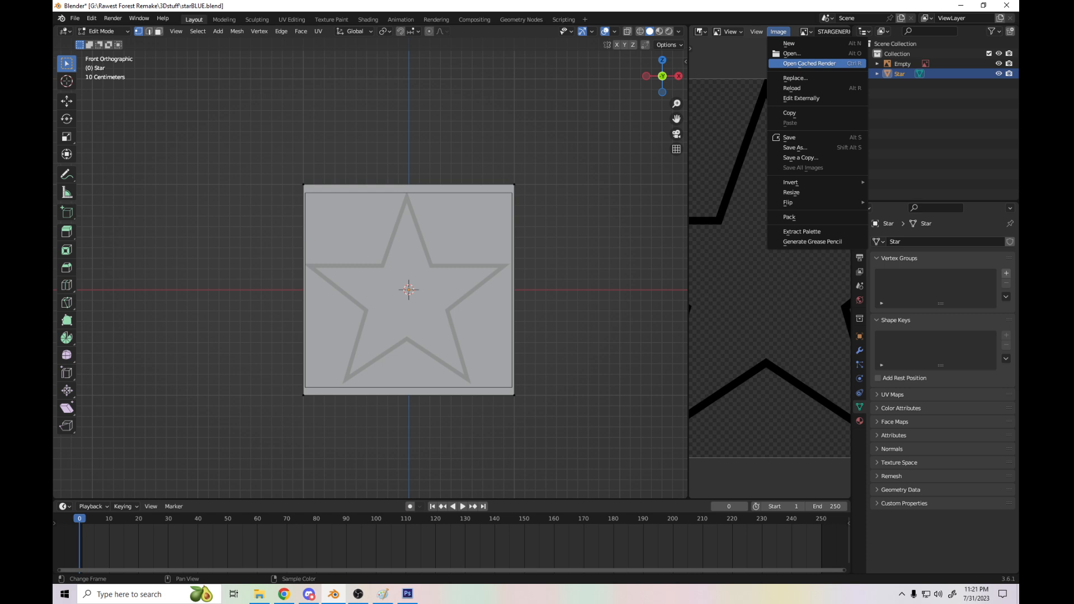
click(792, 88)
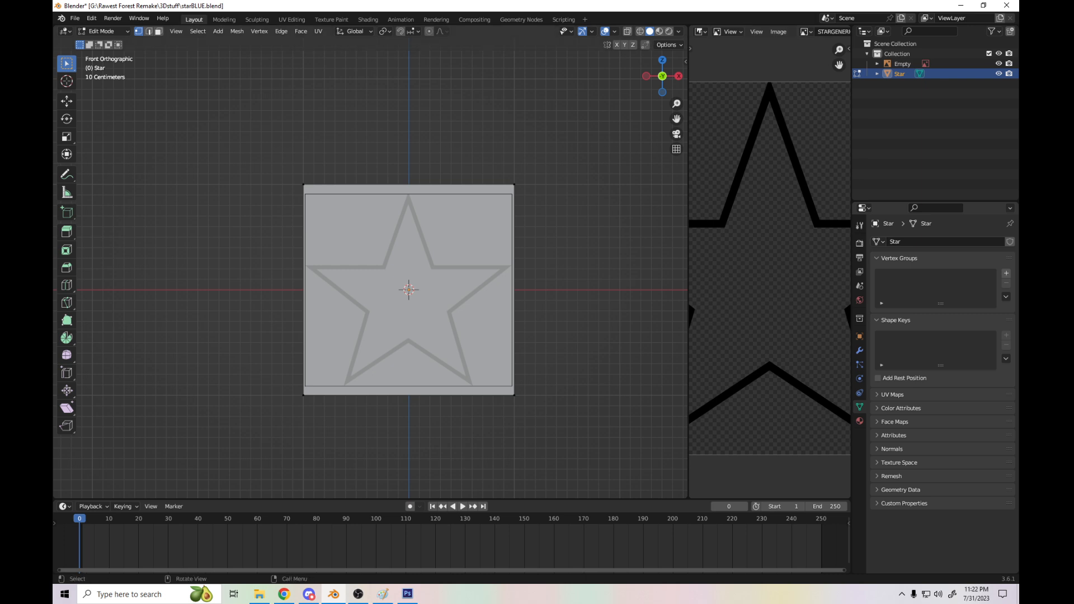
- Close the Image Editor area so the 3D viewport fills the space again
right_click(527, 34)
right_click(791, 32)
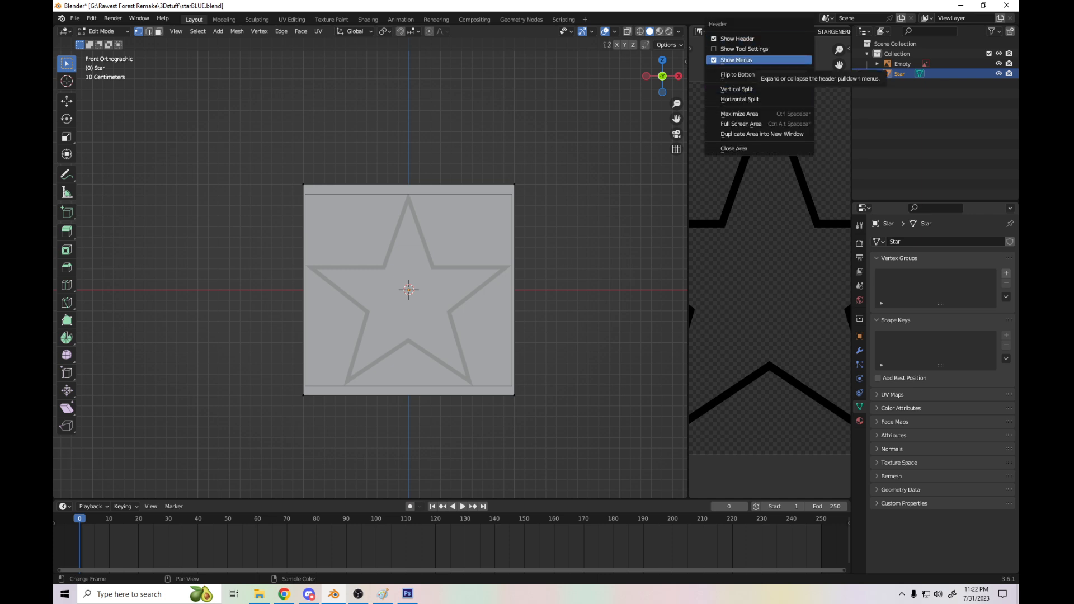
click(733, 148)
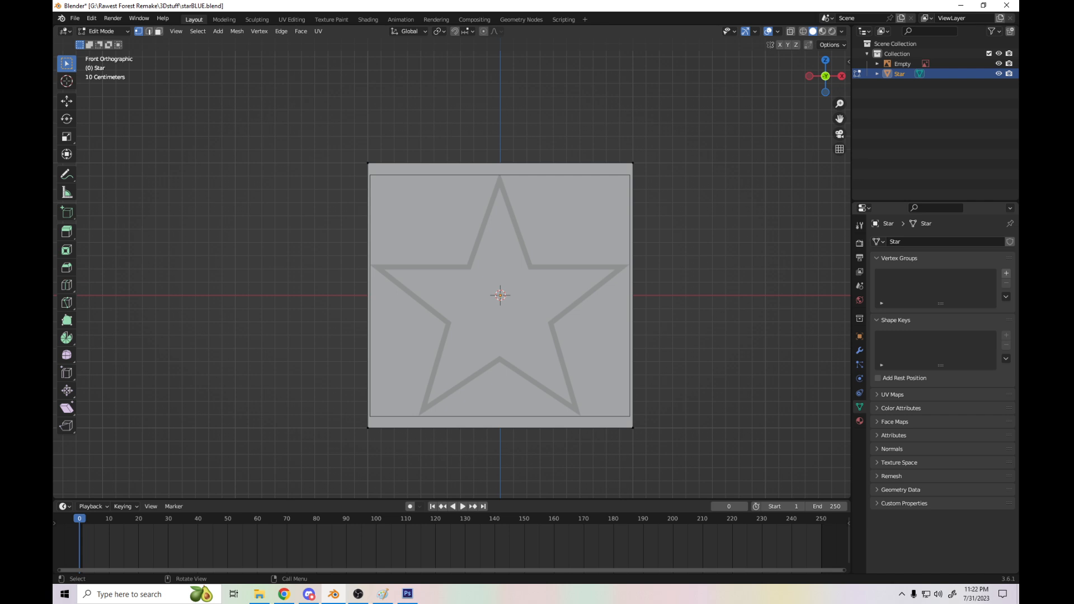
- Leave Edit Mode on the Star mesh and select the star reference image with the Move tool active
scroll(450, 266, up, 4)
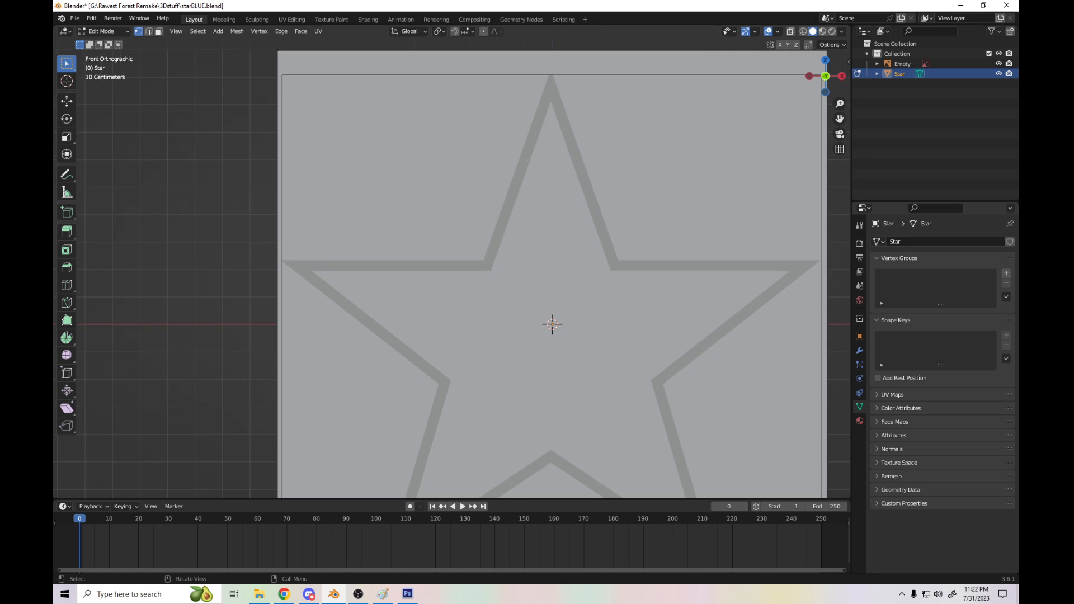
click(66, 101)
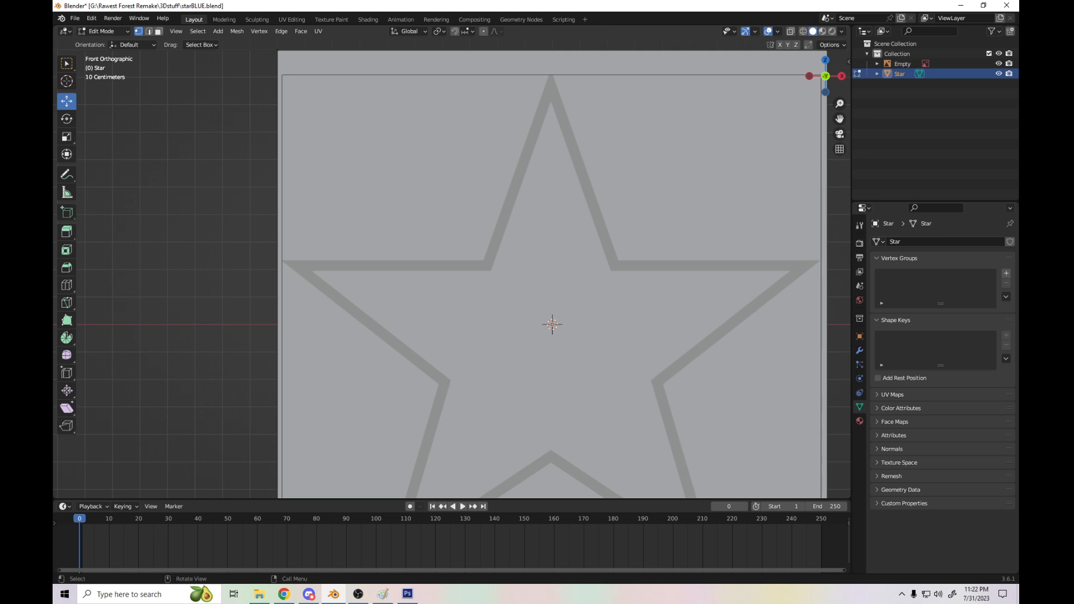
click(67, 63)
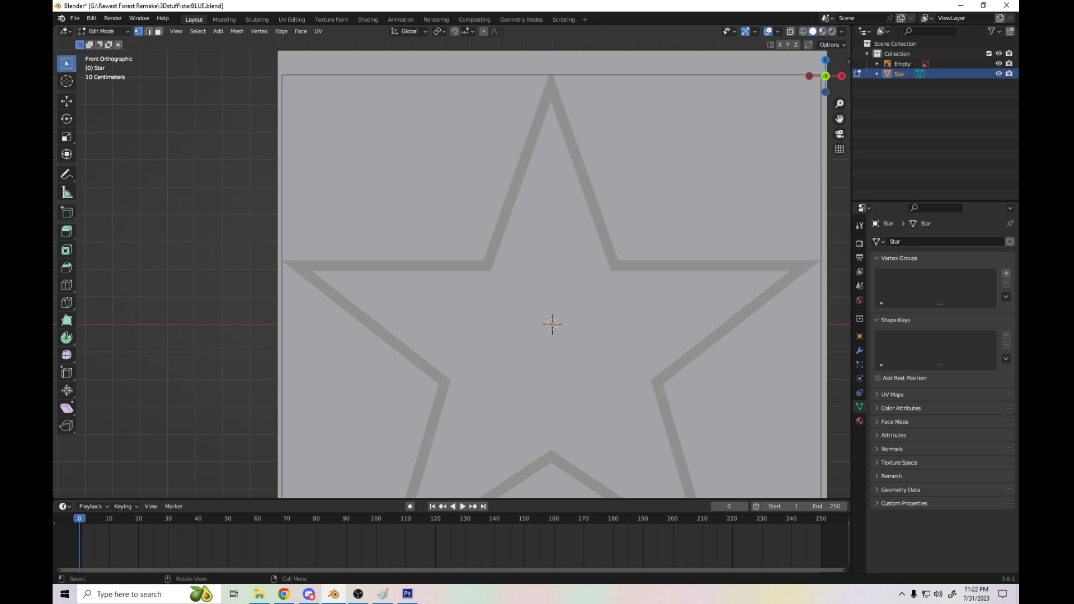
click(902, 64)
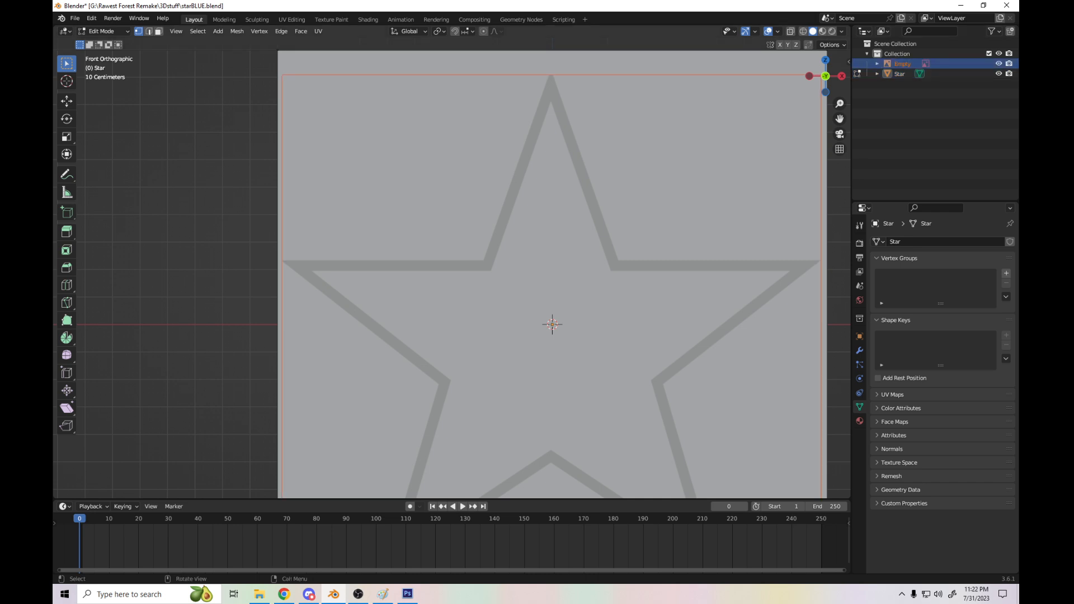
click(67, 102)
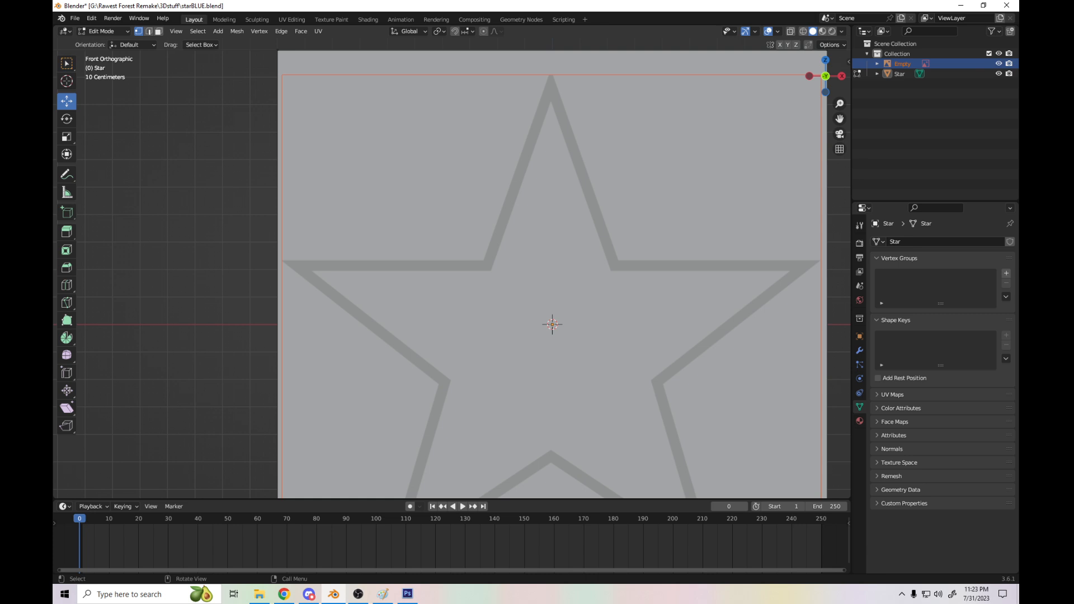
key(Tab)
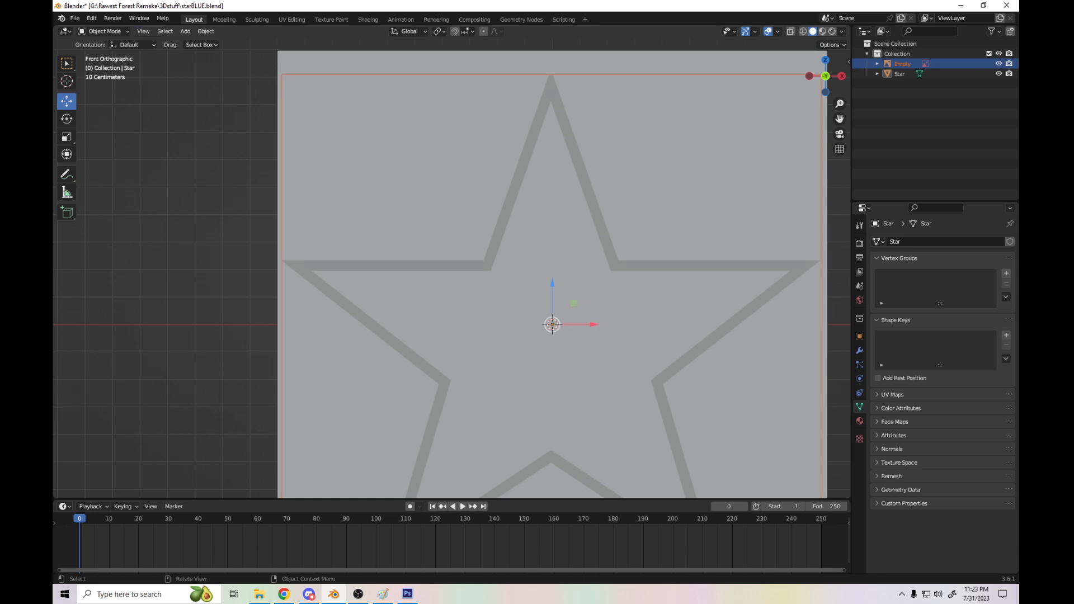
click(552, 324)
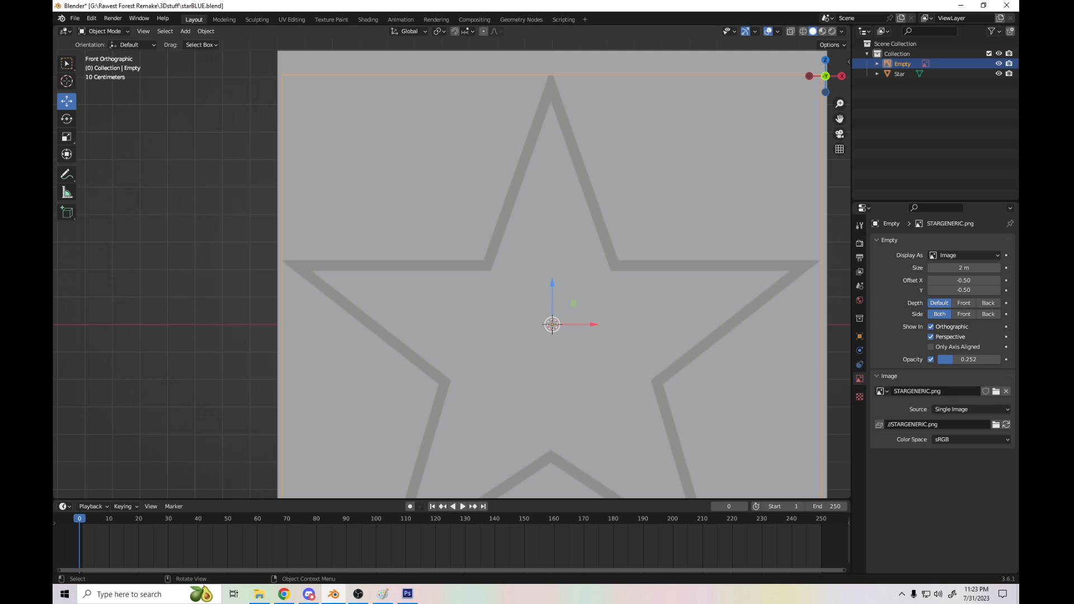
- Try to nudge and resize the star reference image freehand to fit the Star mesh's front face
drag(552, 324, 552, 323)
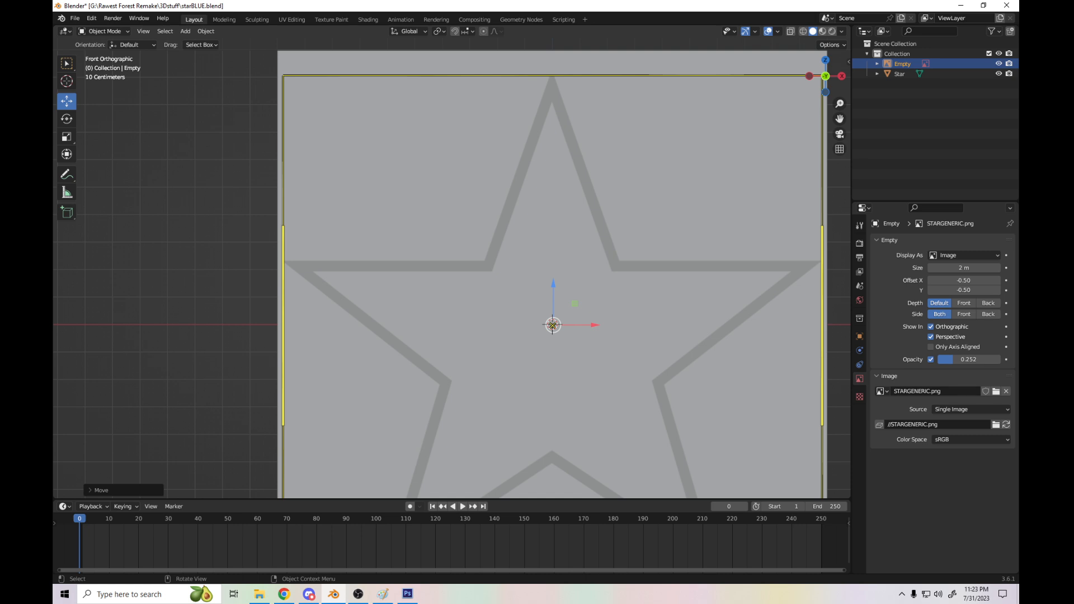
key(ctrl+z)
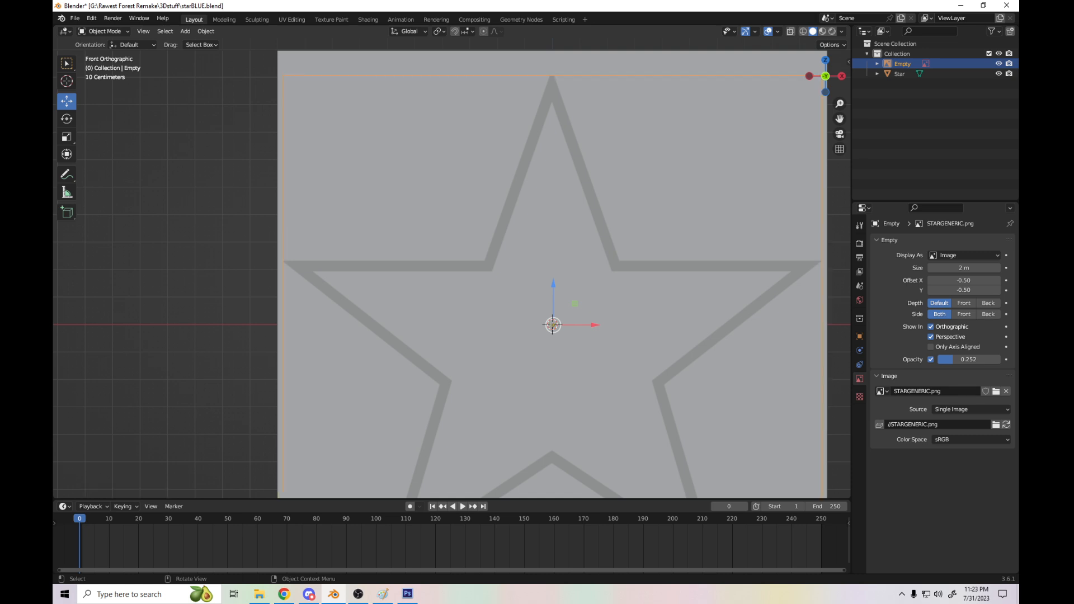
click(67, 136)
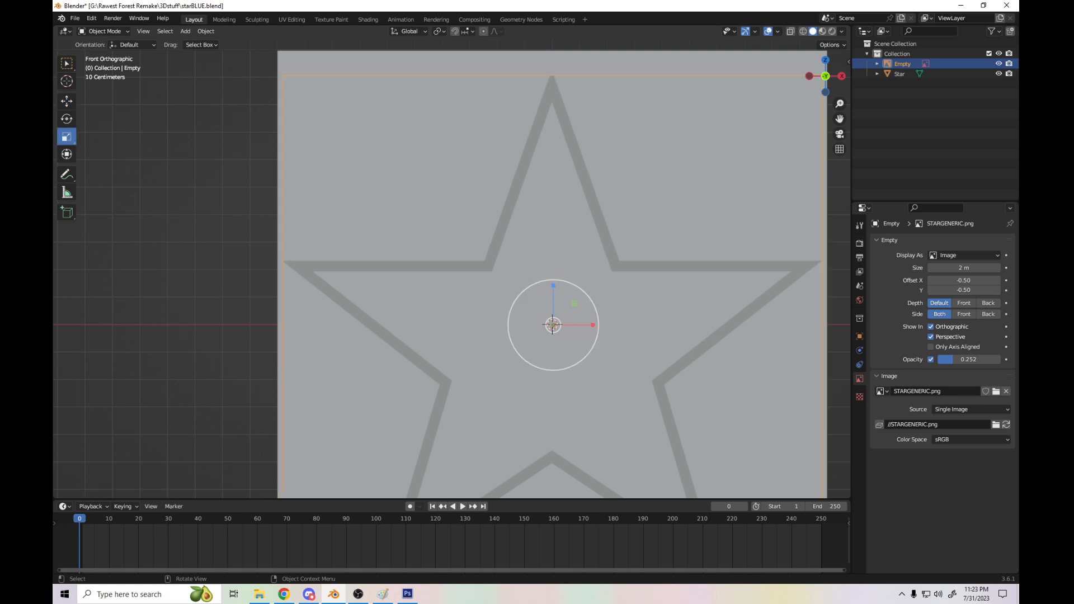
drag(552, 325, 552, 324)
key(ctrl+z)
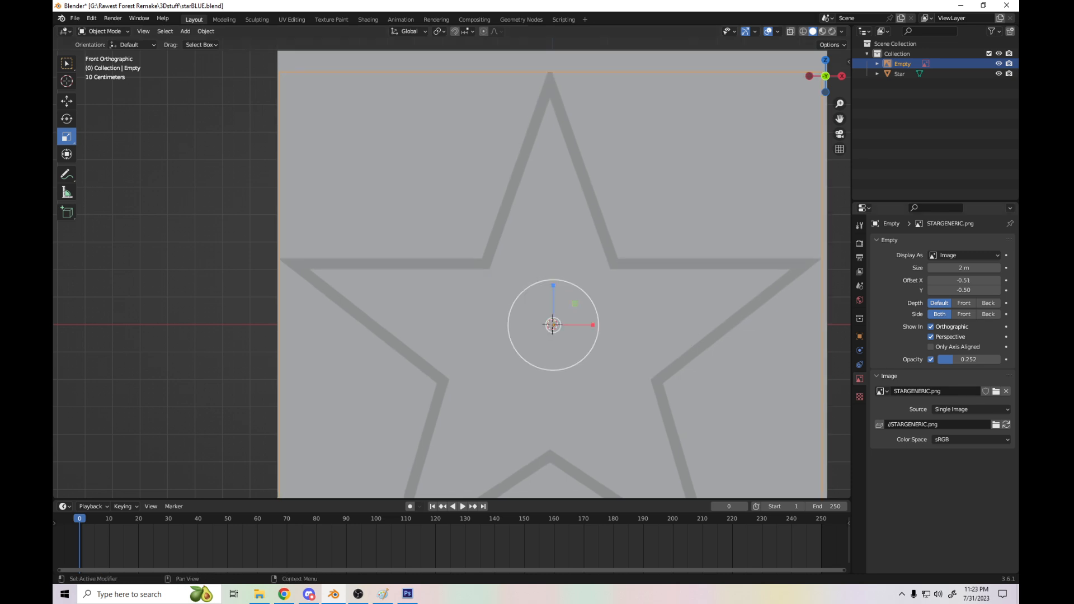
scroll(553, 324, down, 3)
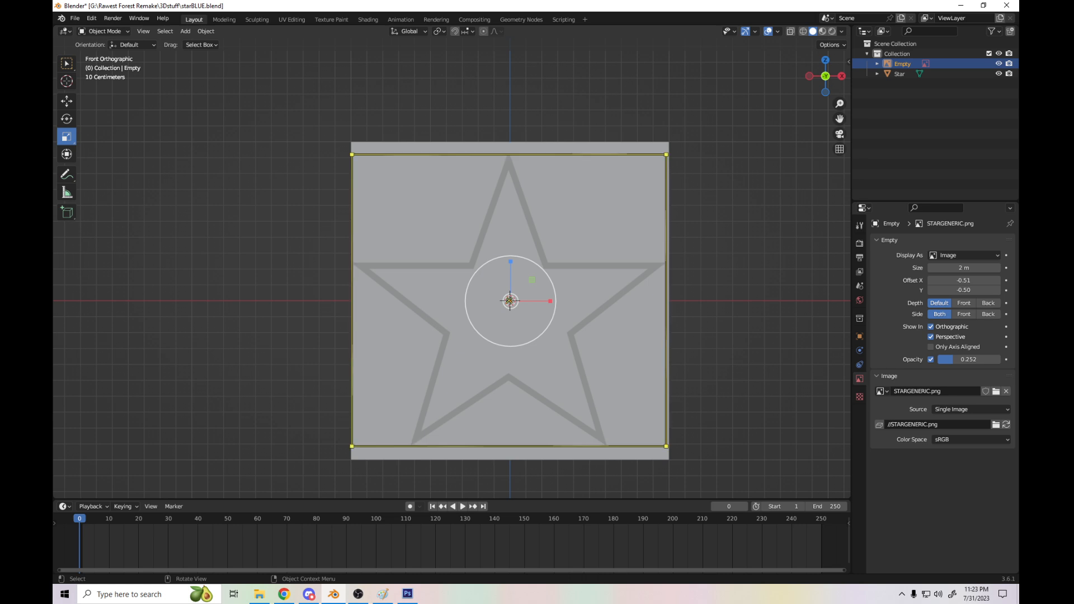
drag(666, 447, 667, 447)
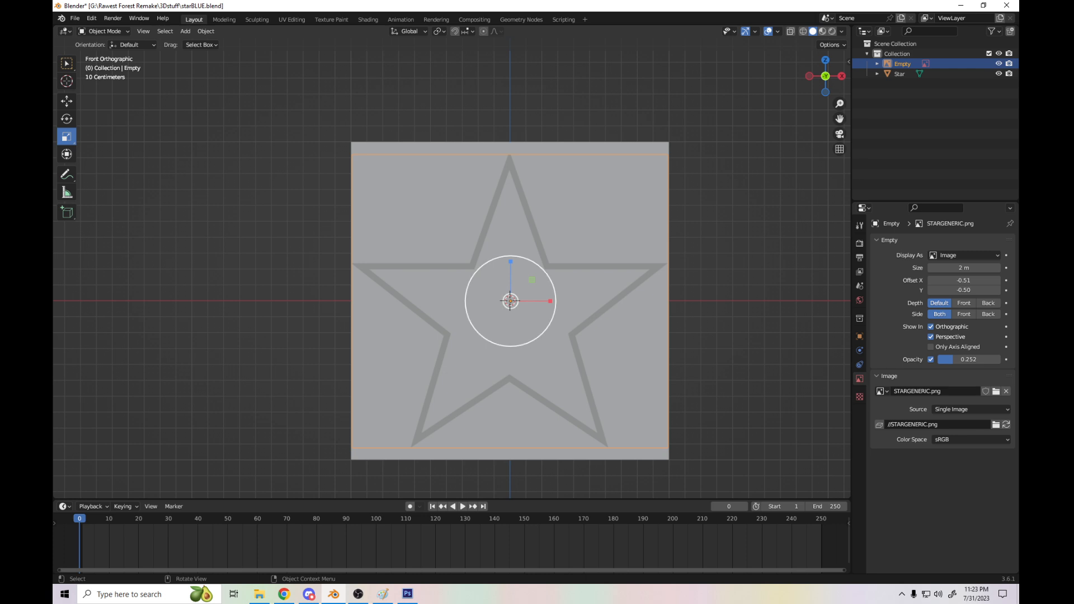
- Show the object transform values and compare the Star mesh's location with the reference image's
key(n)
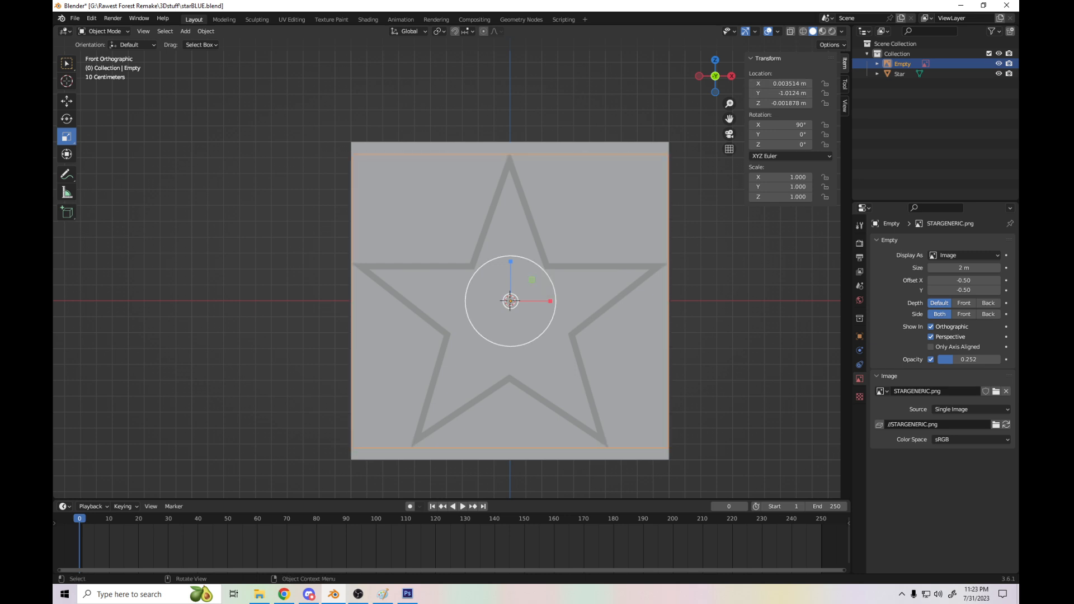
click(593, 224)
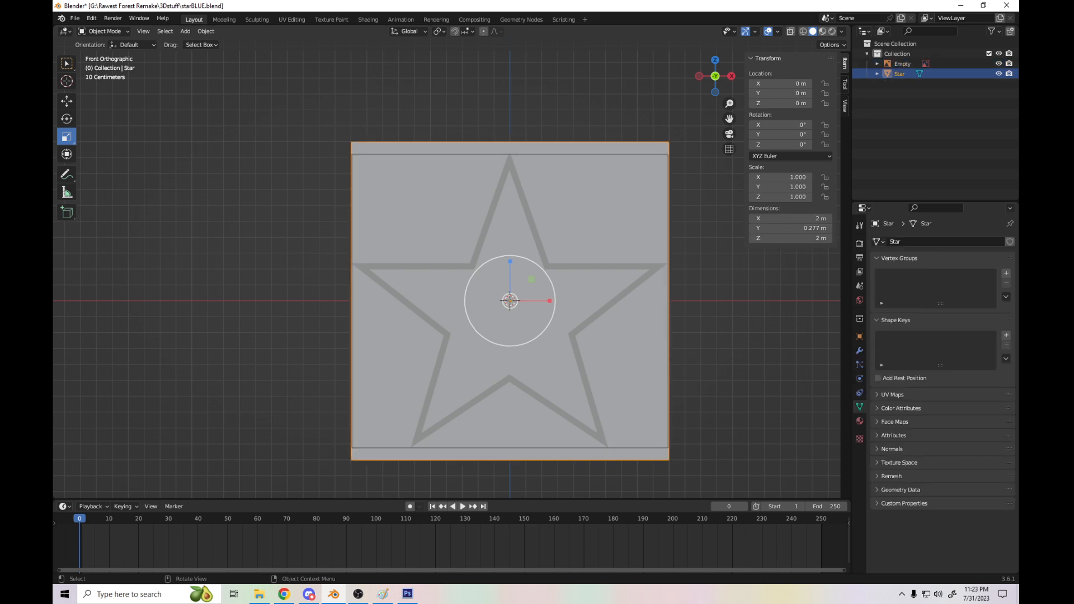
click(582, 268)
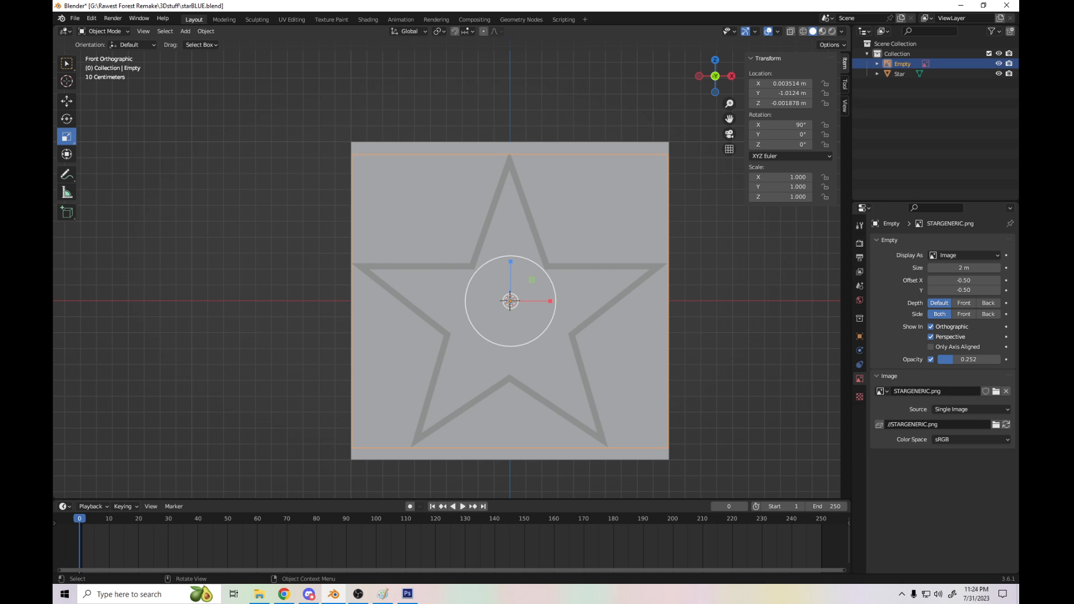
- Set the star reference image's X, Y and Z location to 0 m
click(781, 84)
text(0)
key(Return)
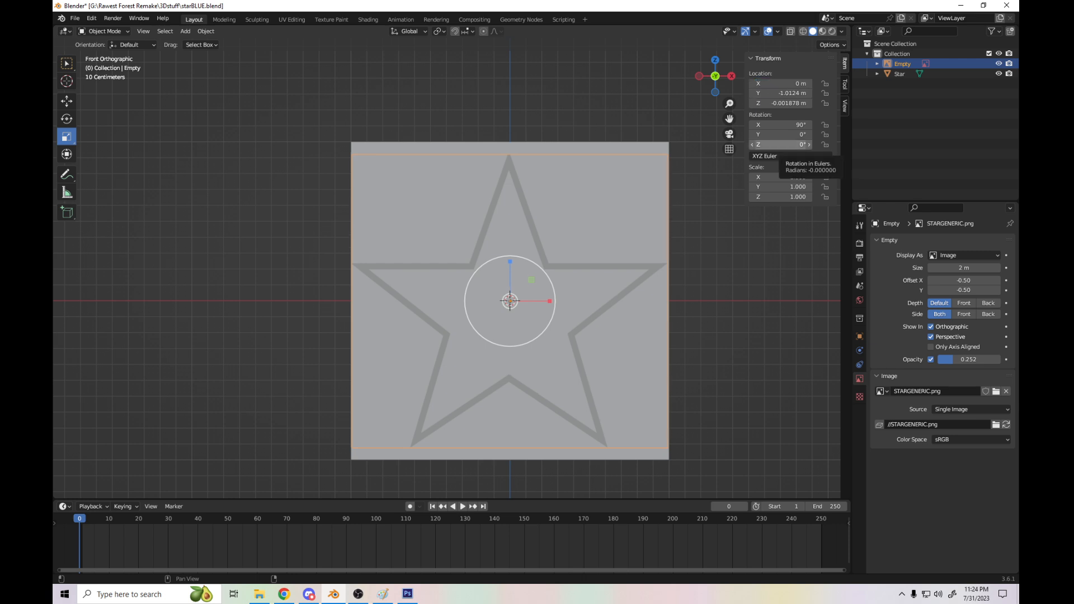
click(780, 84)
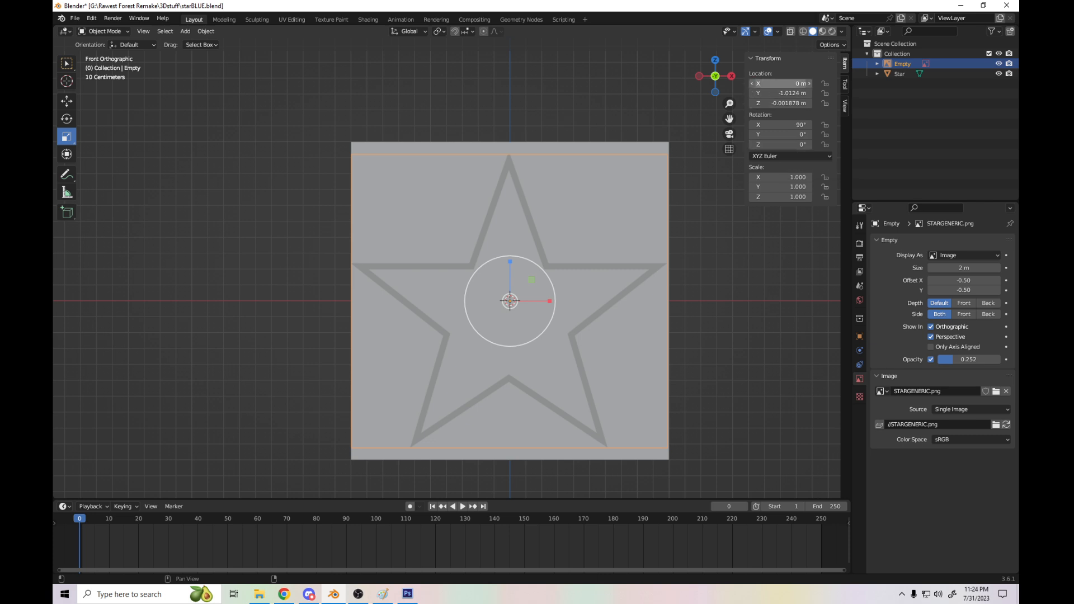
key(Return)
drag(780, 84, 780, 103)
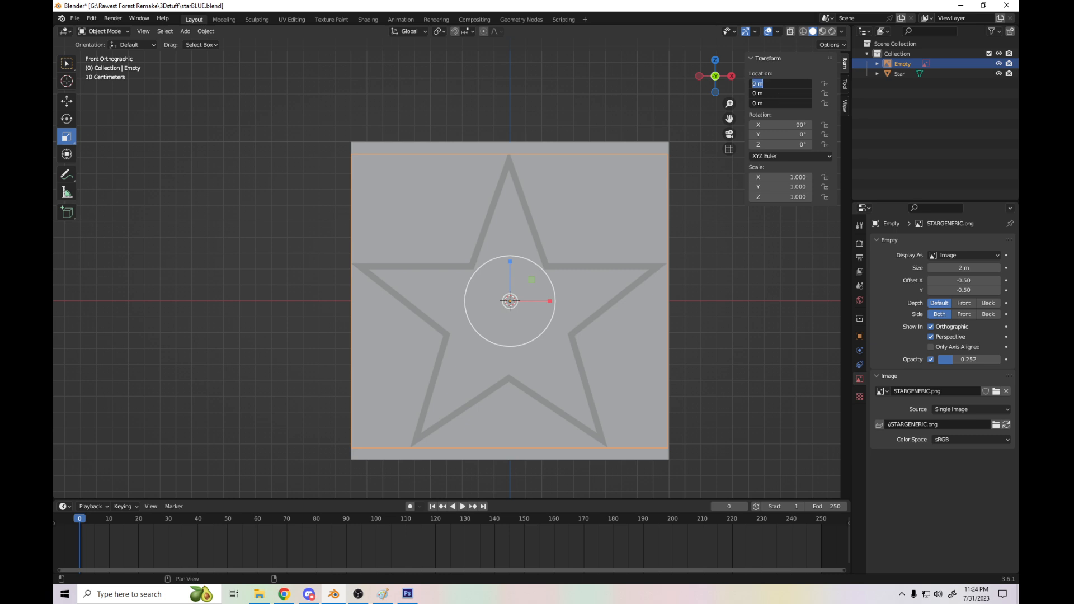
key(Return)
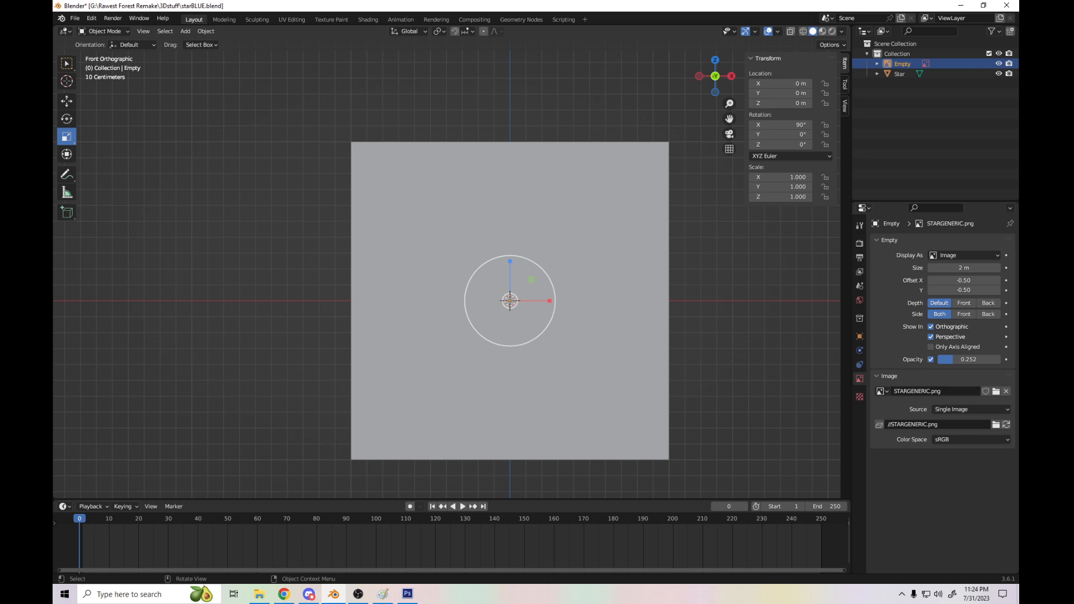
- Undo the location changes made to the star reference image
scroll(451, 269, up, 7)
scroll(452, 269, down, 11)
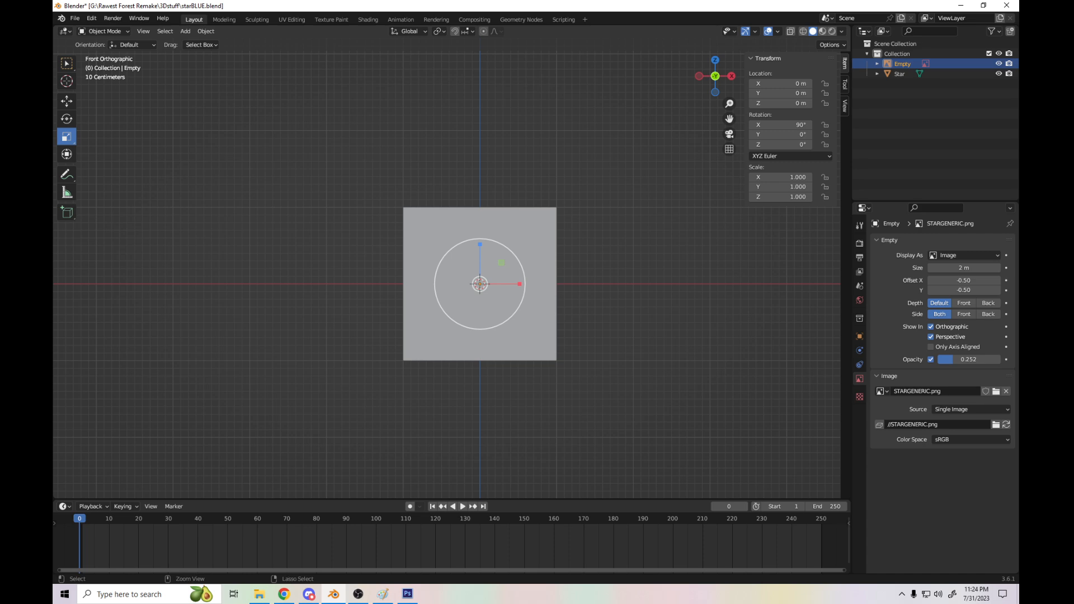
key(ctrl+z)
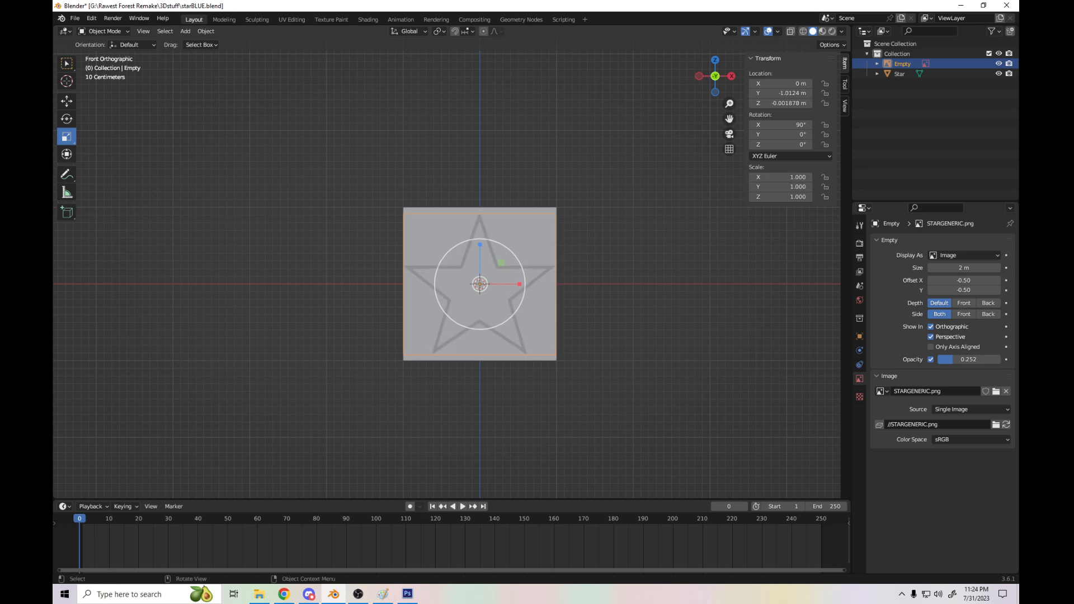
key(ctrl+z)
- Hide the Star mesh and set the star reference image's X, Y and Z location to 0 m
click(999, 74)
scroll(448, 274, down, 3)
scroll(447, 274, up, 8)
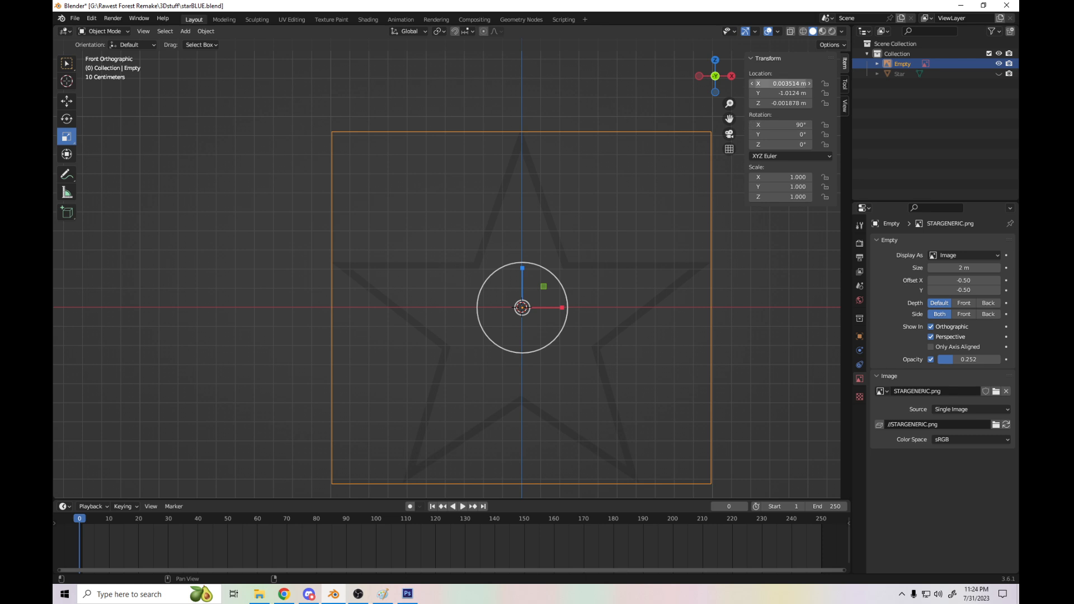
click(780, 84)
text(0)
key(Return)
click(781, 84)
drag(781, 84, 781, 103)
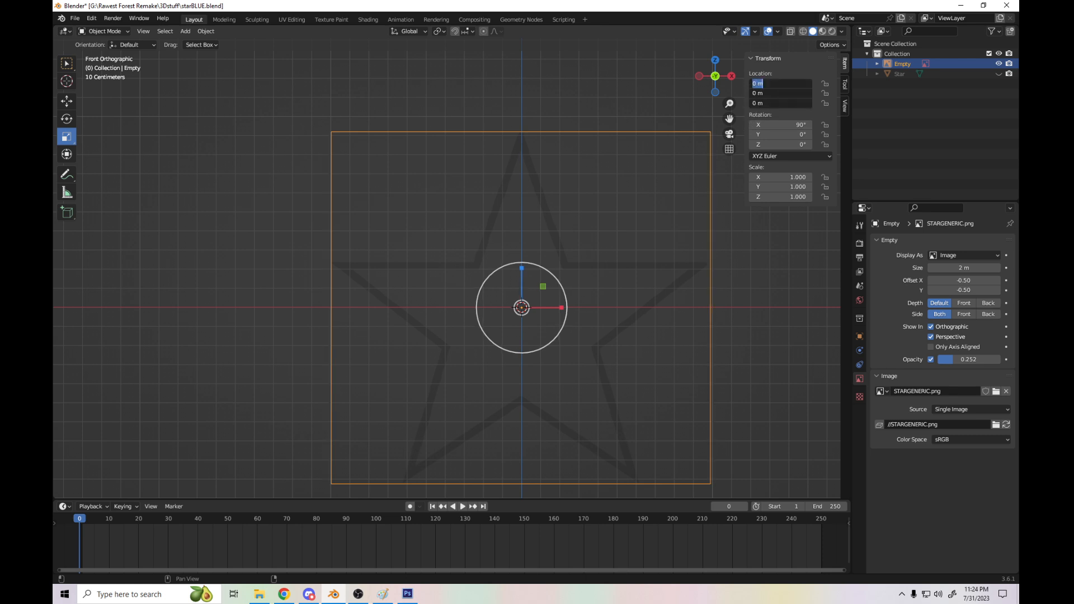
key(Return)
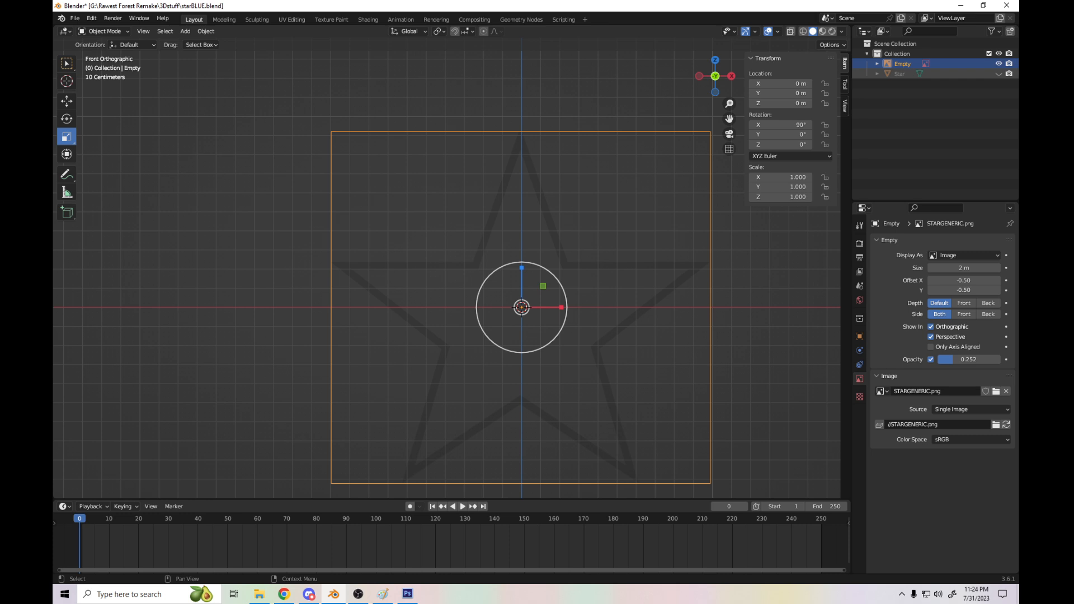
- Unhide the Star mesh and move the reference image along Y to about -0.158 m, just in front of the mesh
click(999, 73)
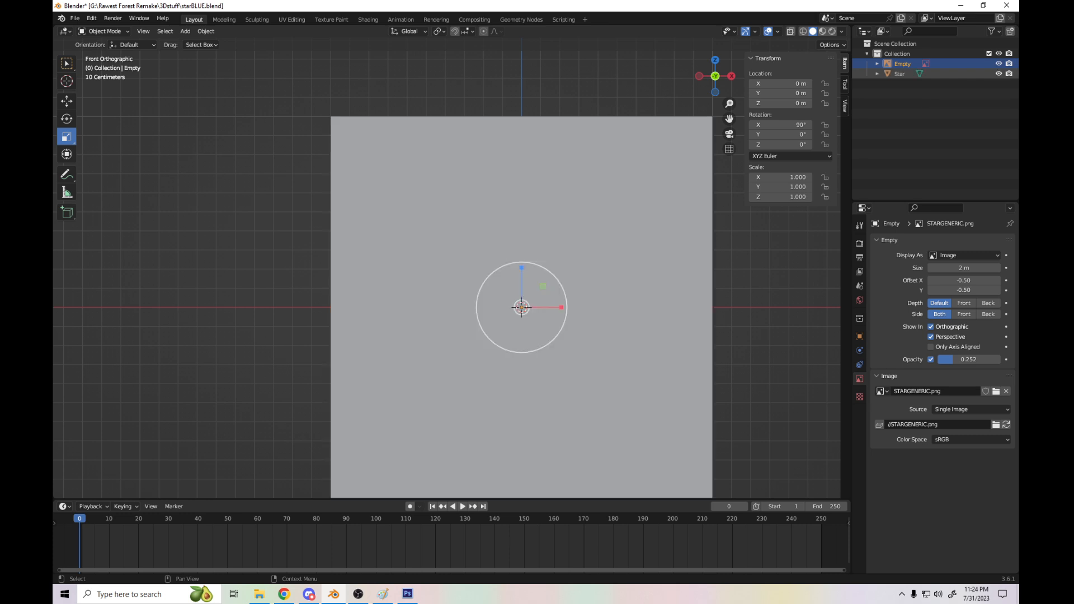
scroll(452, 267, up, 4)
scroll(452, 267, down, 7)
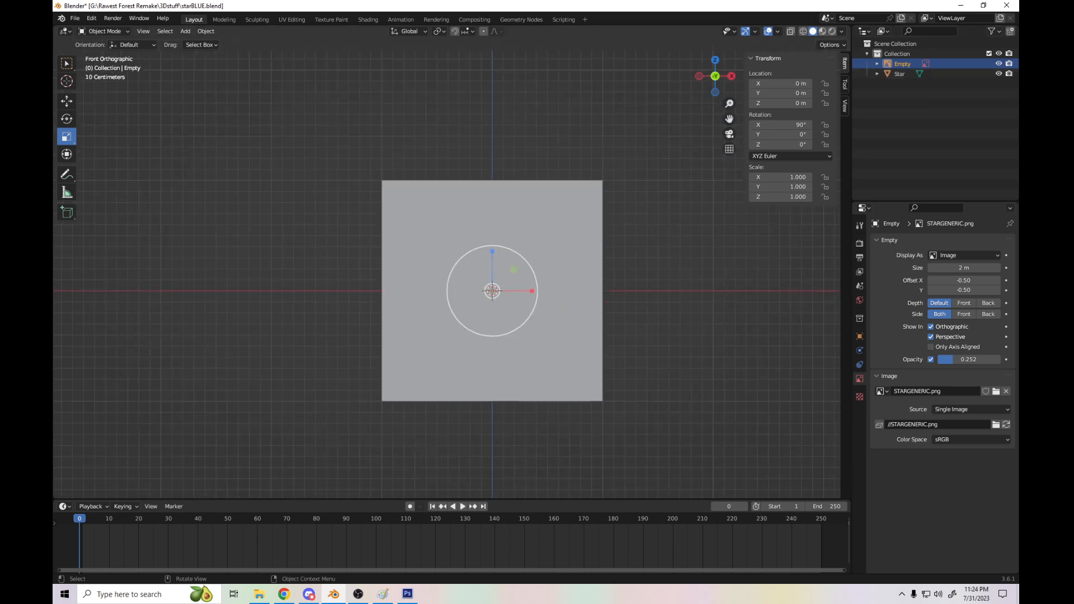
drag(715, 76, 753, 105)
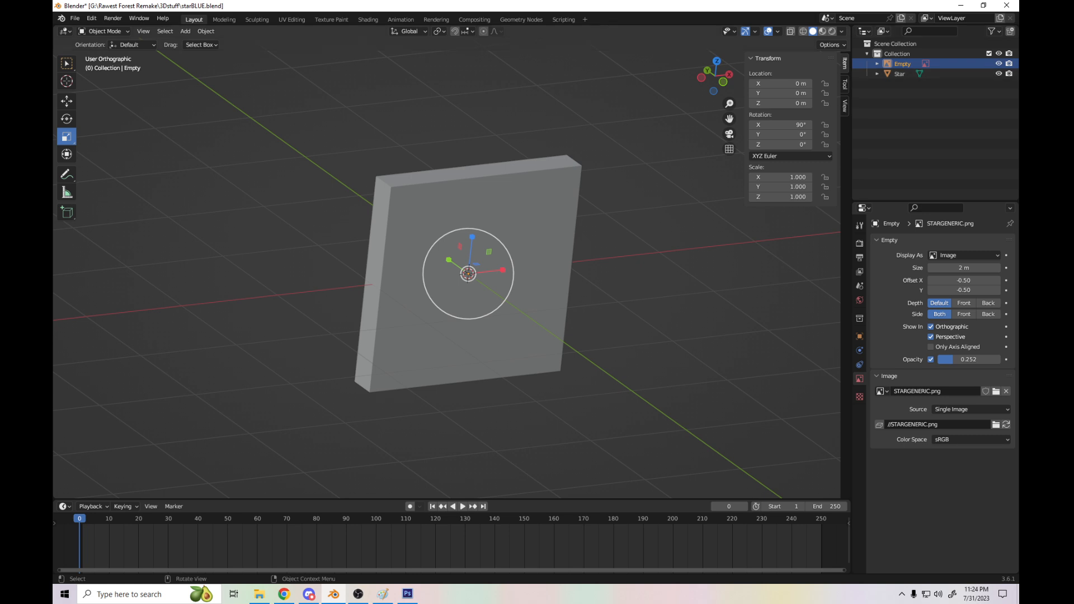
click(66, 102)
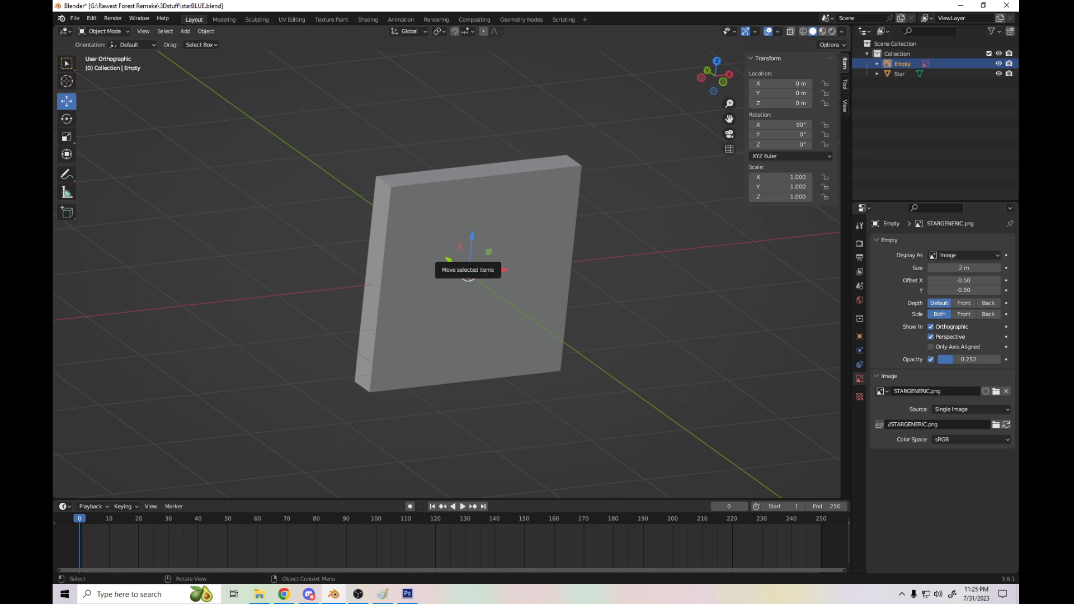
drag(448, 259, 460, 267)
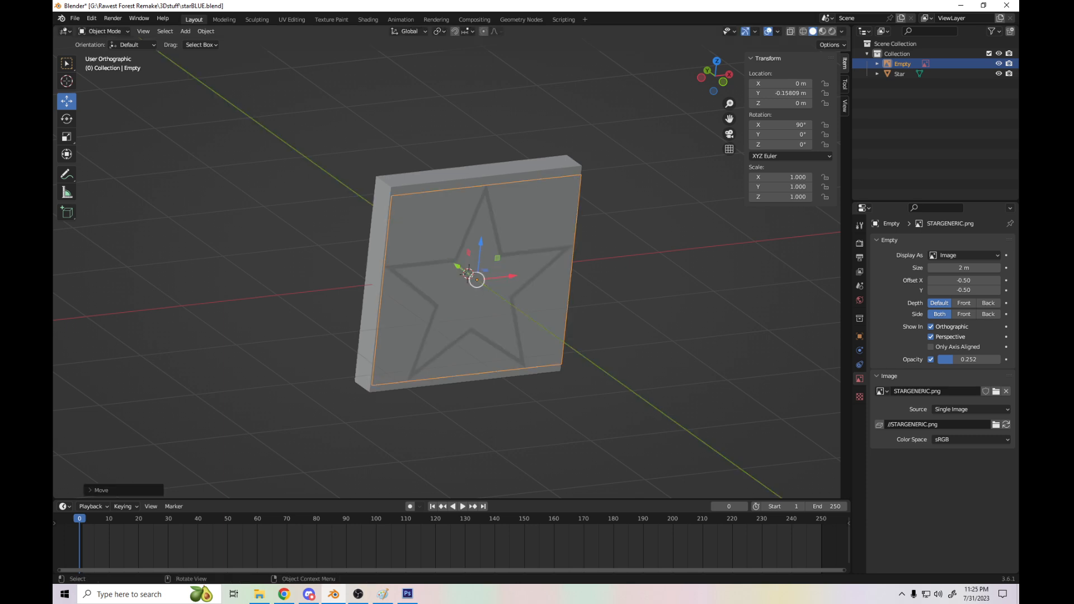
- Deselect everything, return to the front view and collapse the transform values
key(alt+a)
key(KP_1)
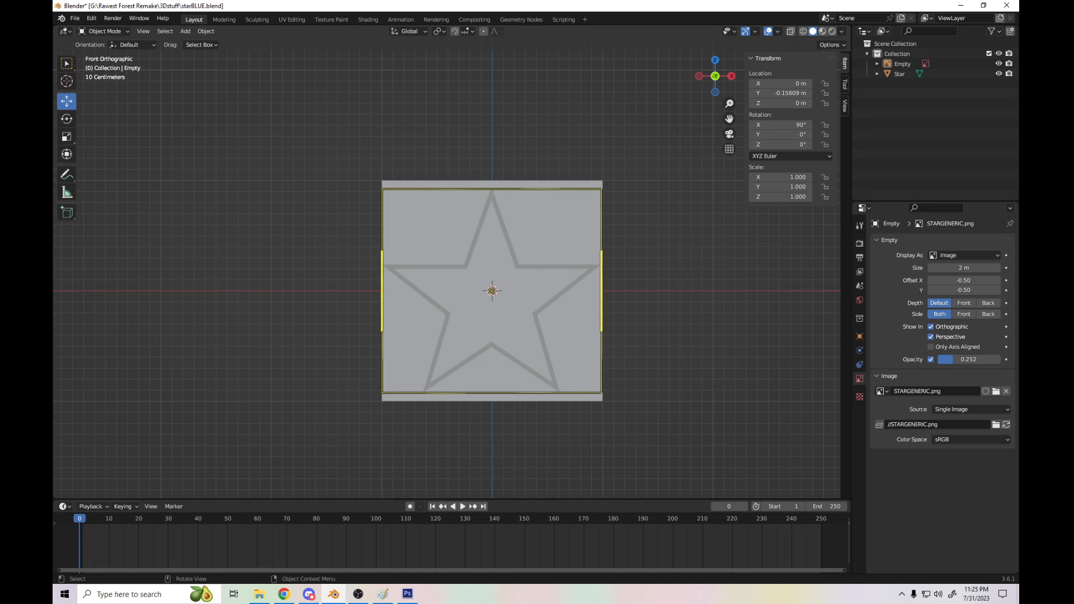
click(767, 58)
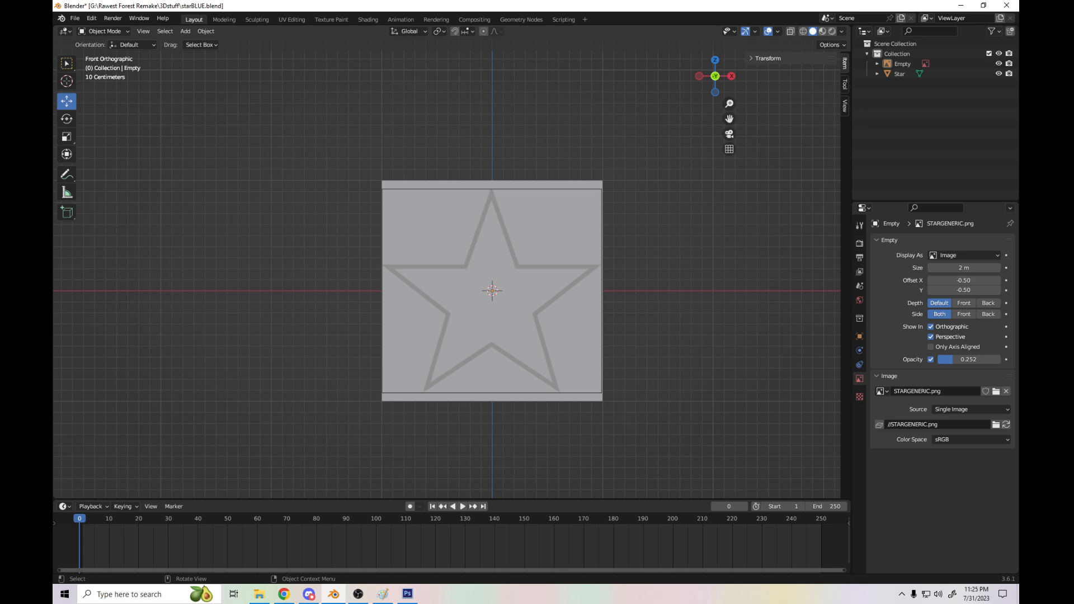
- Open the Star mesh in Edit Mode, add one centred vertical loop cut without sliding it, and hide the sidebar
click(554, 235)
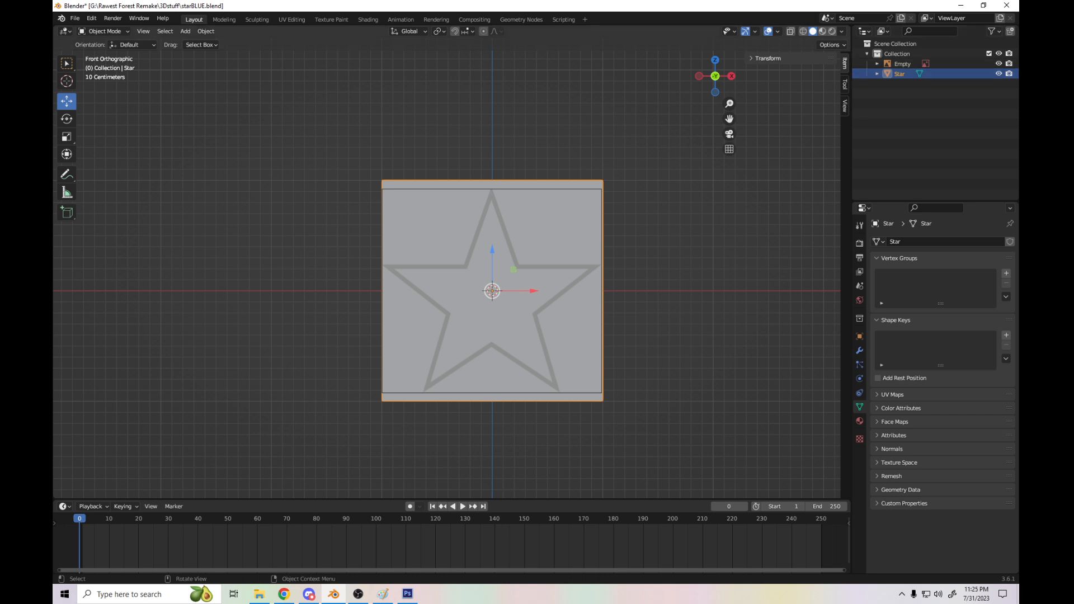
key(Tab)
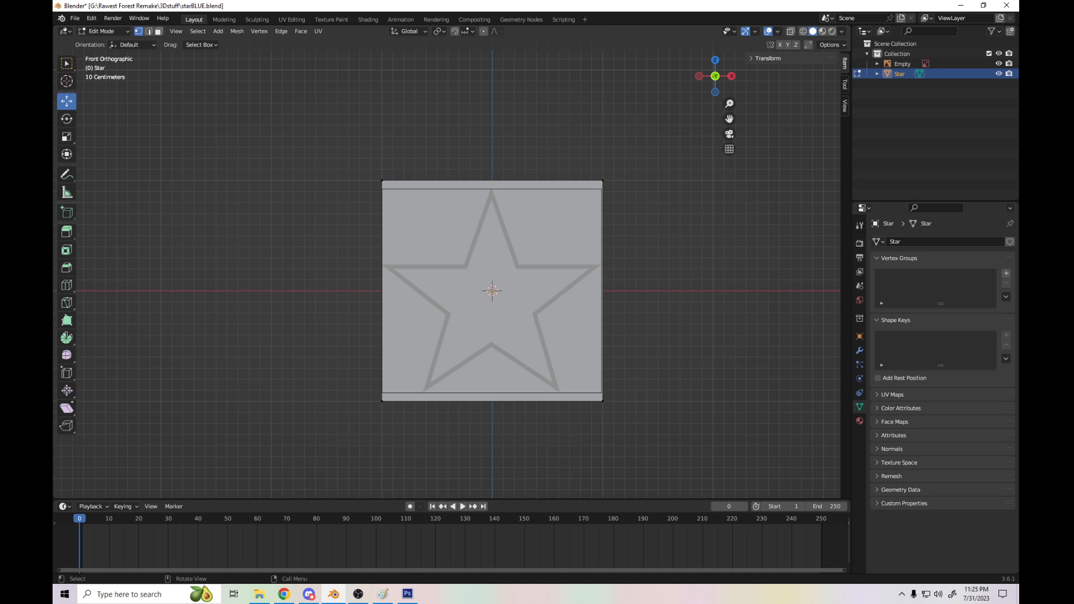
key(ctrl+r)
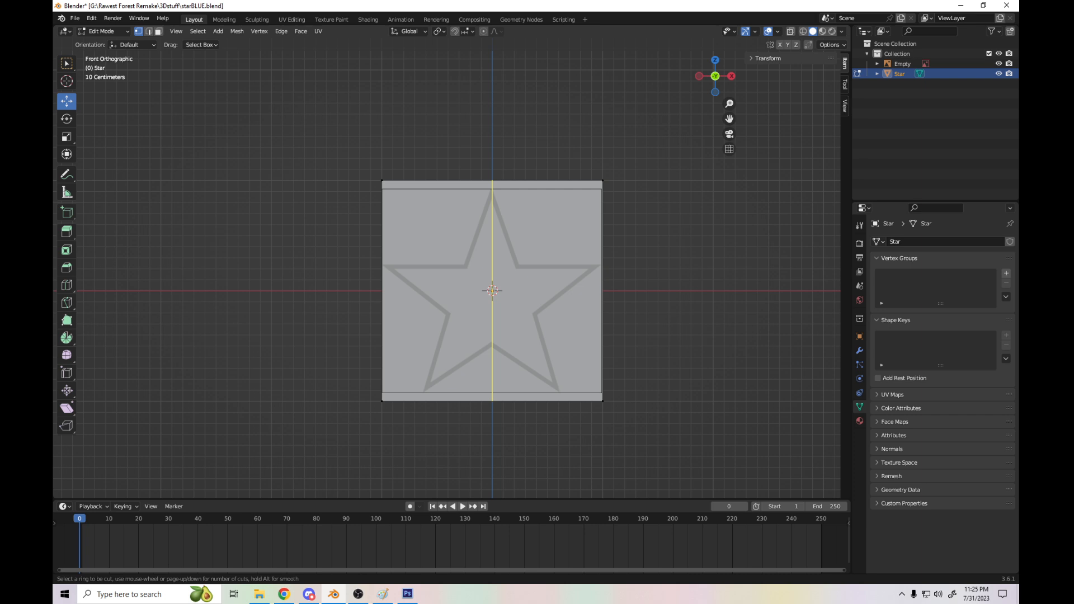
click(491, 183)
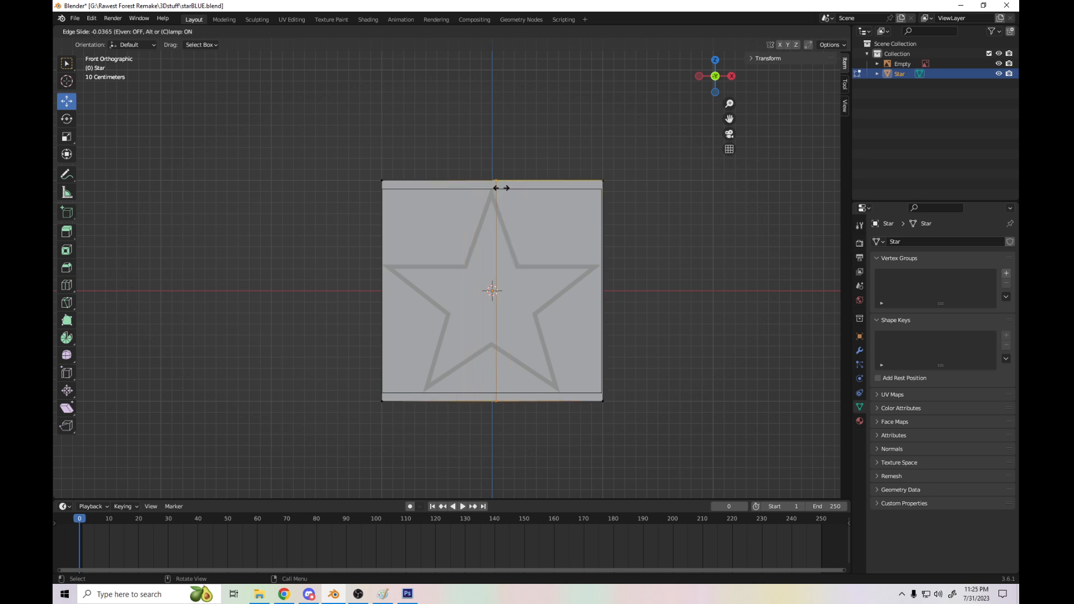
right_click(501, 184)
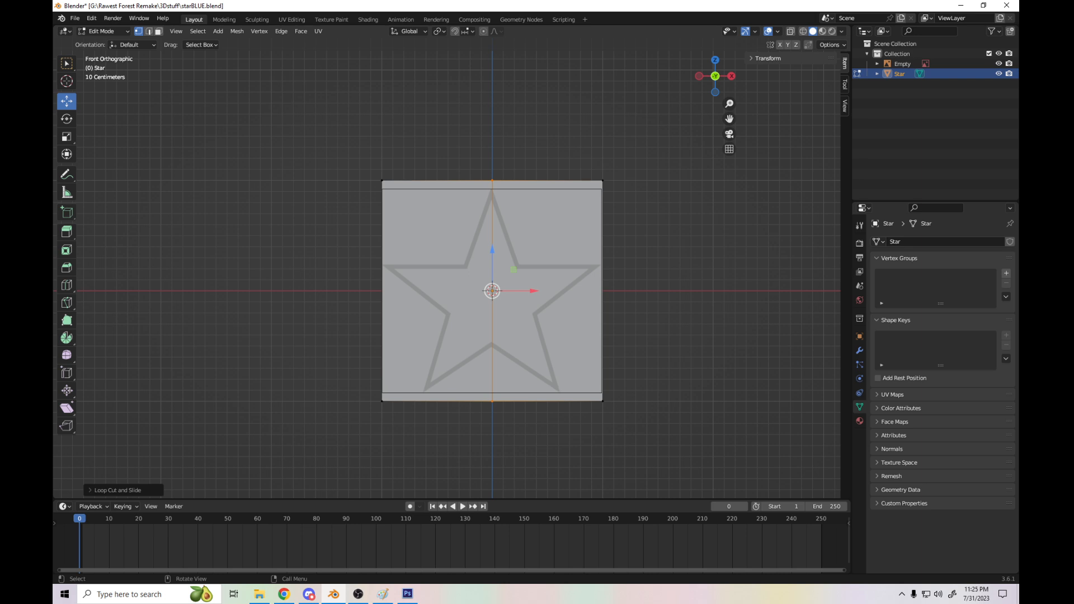
scroll(453, 269, up, 4)
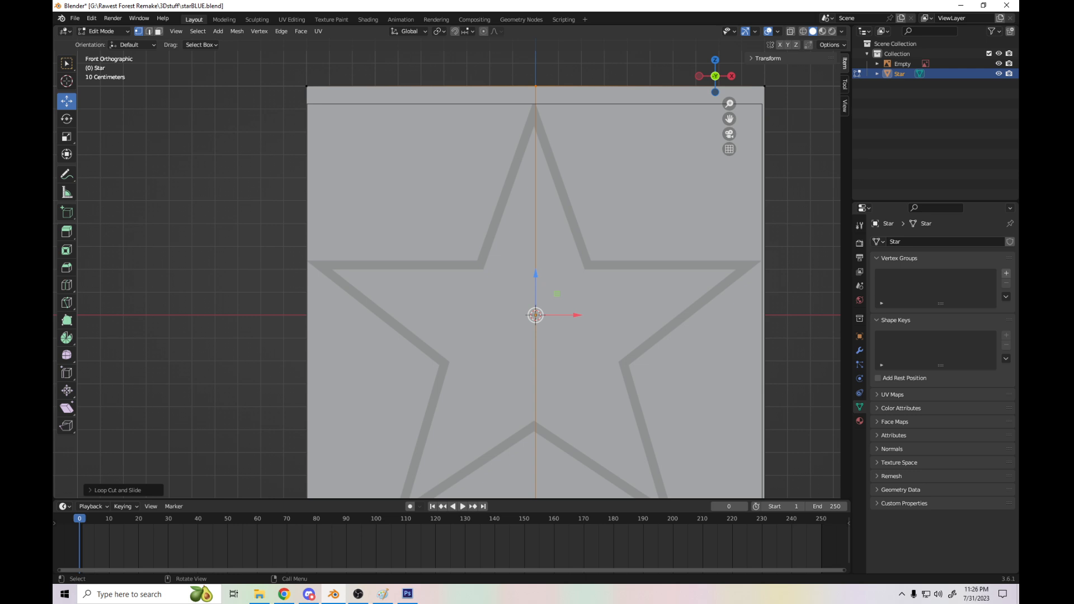
key(n)
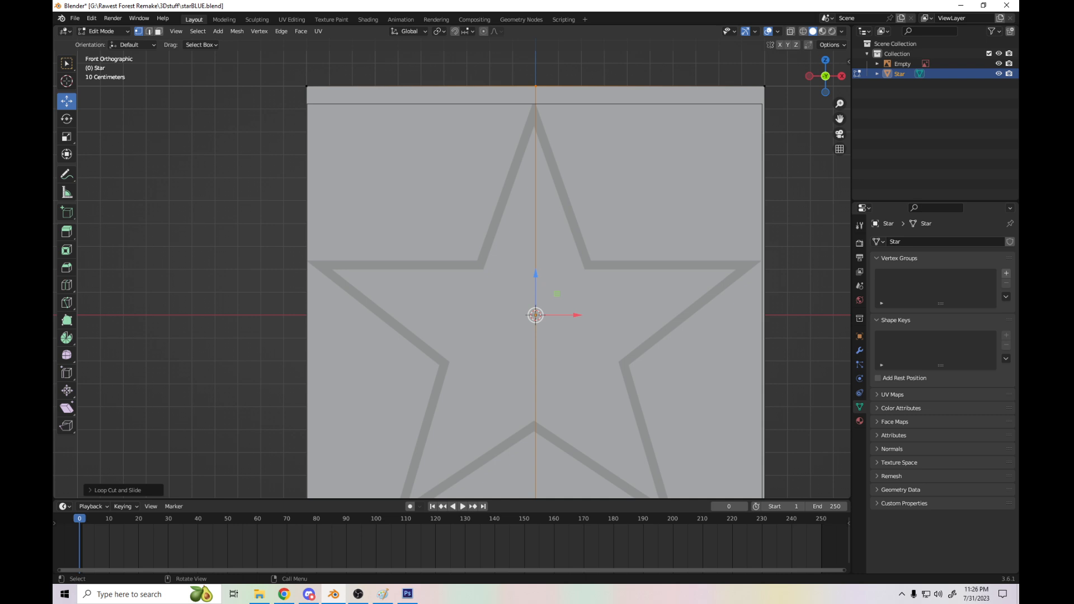
scroll(452, 274, down, 3)
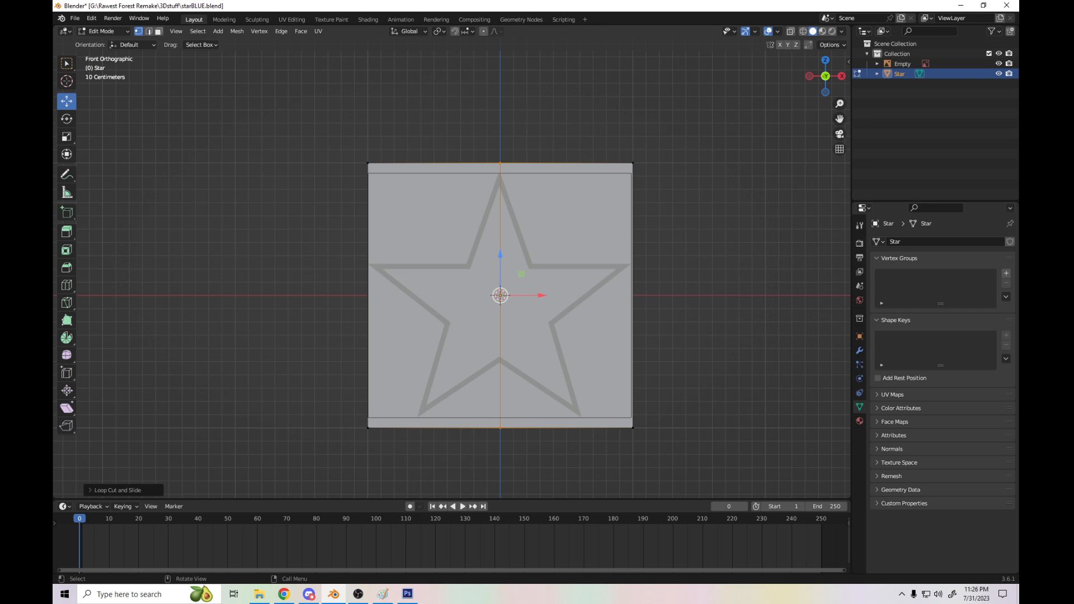
- Compare the Star mesh and reference image in wireframe, rendered, solid and material preview shading
key(z)
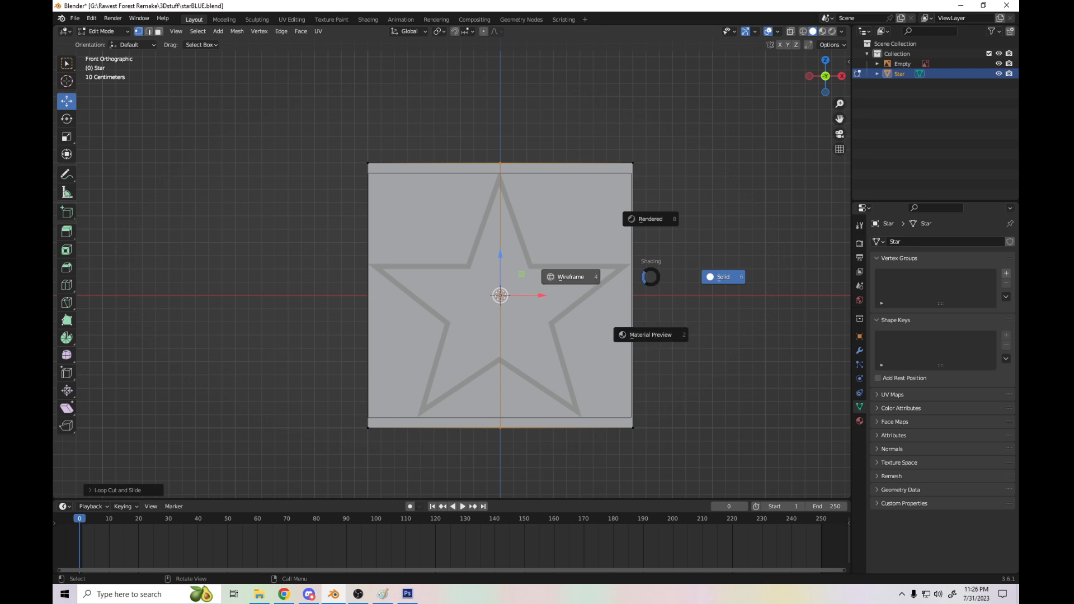
click(570, 277)
key(z)
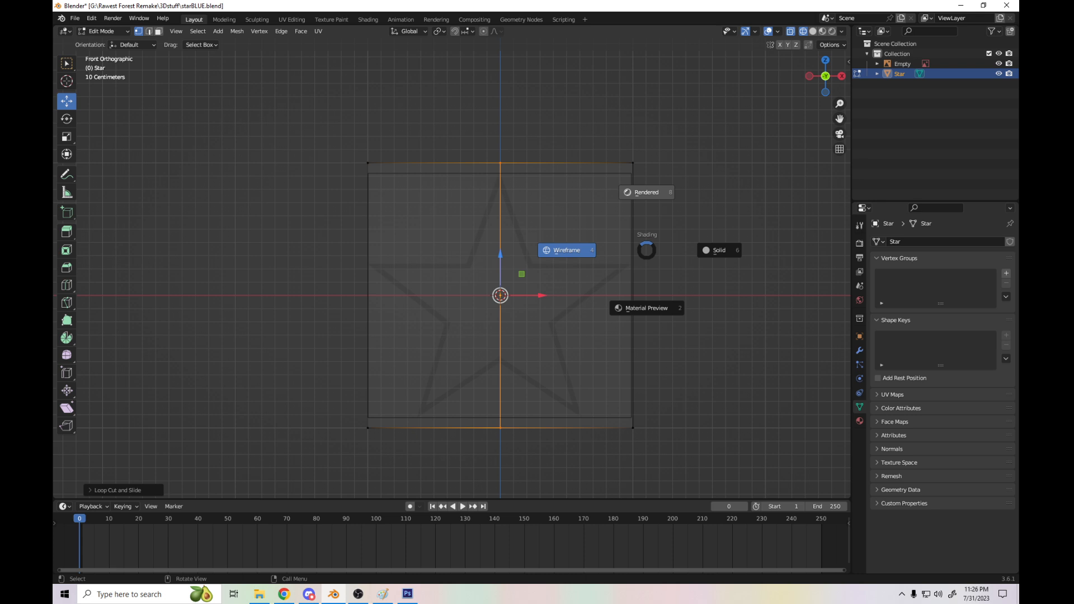
click(647, 192)
key(z)
click(790, 251)
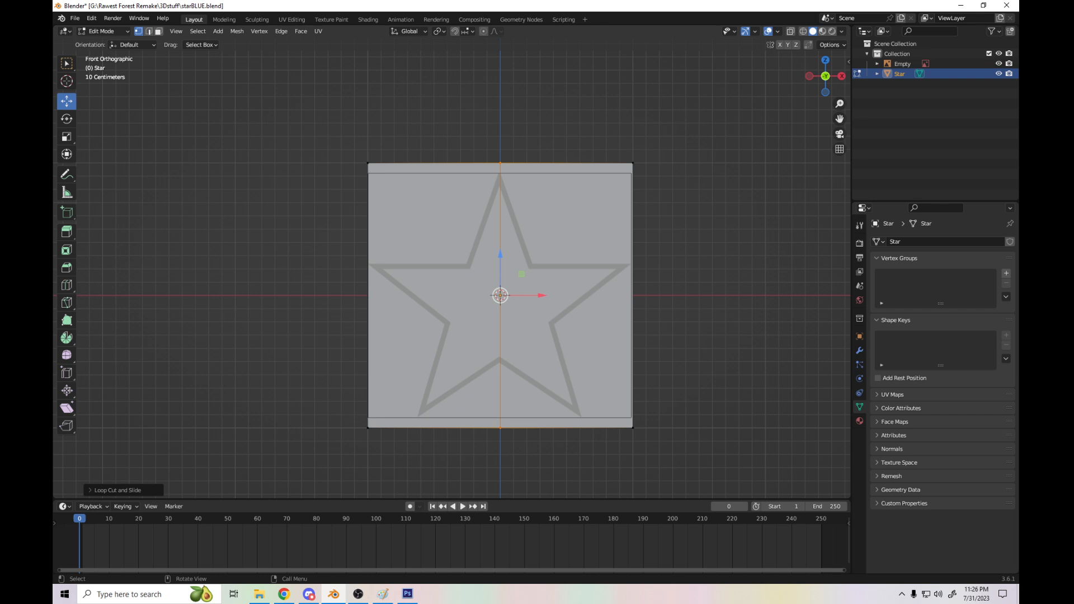
key(z)
click(711, 296)
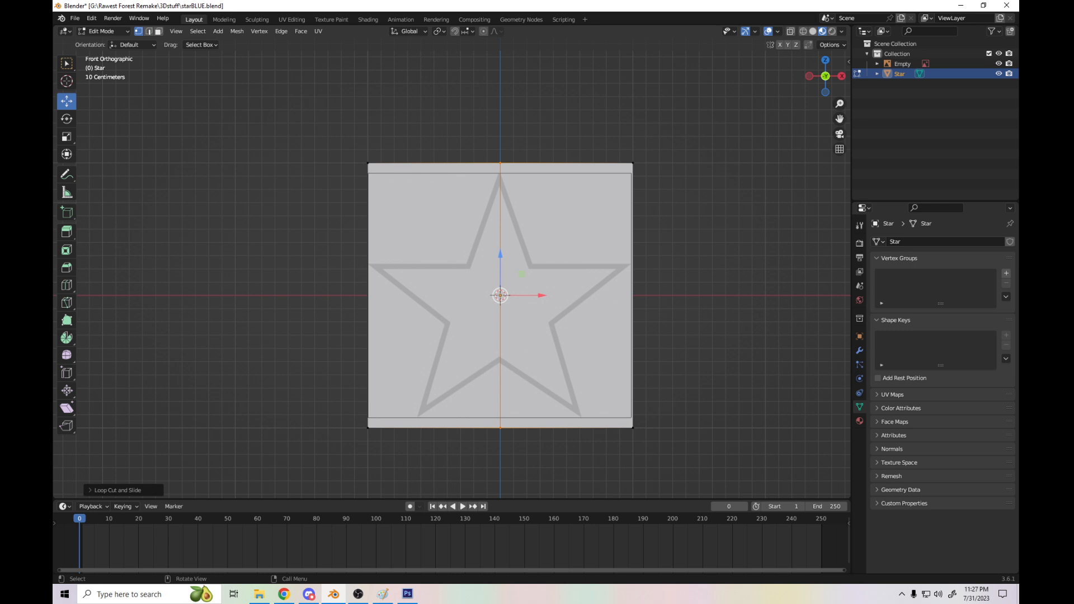
key(z)
click(721, 223)
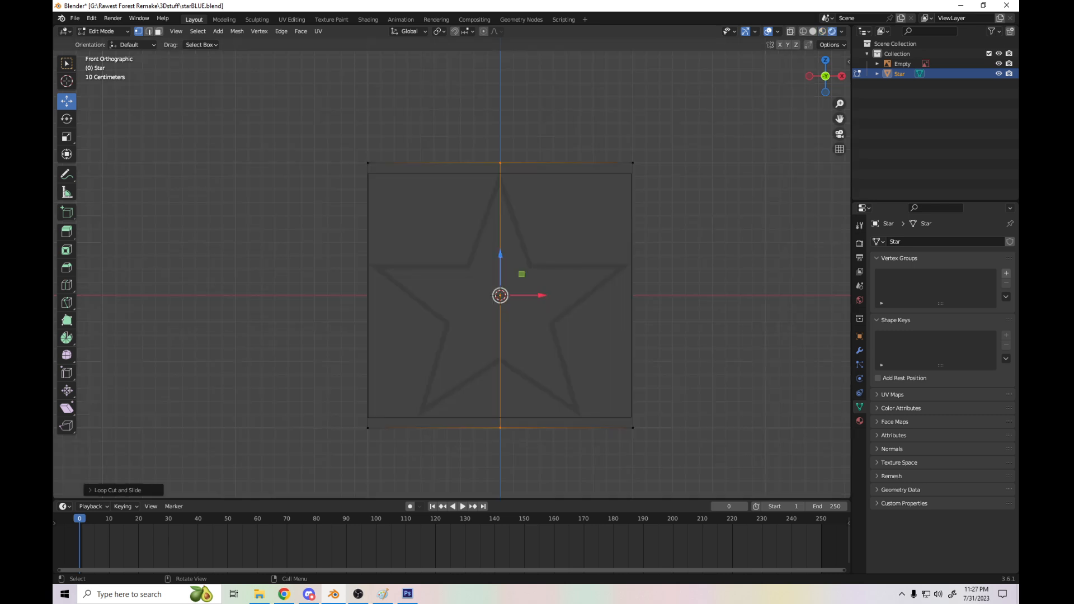
key(z)
click(637, 240)
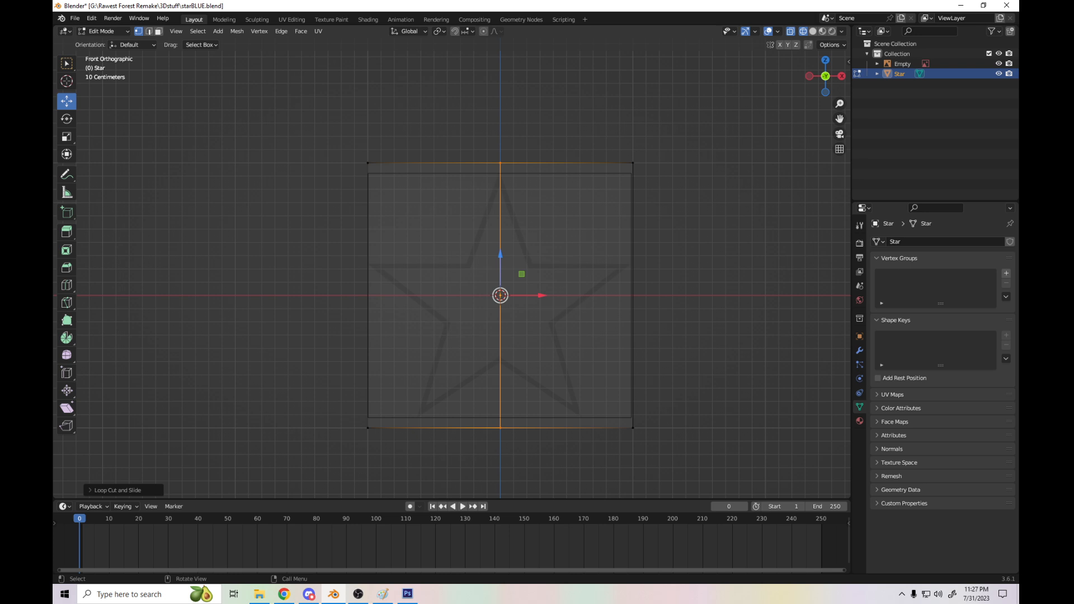
key(z)
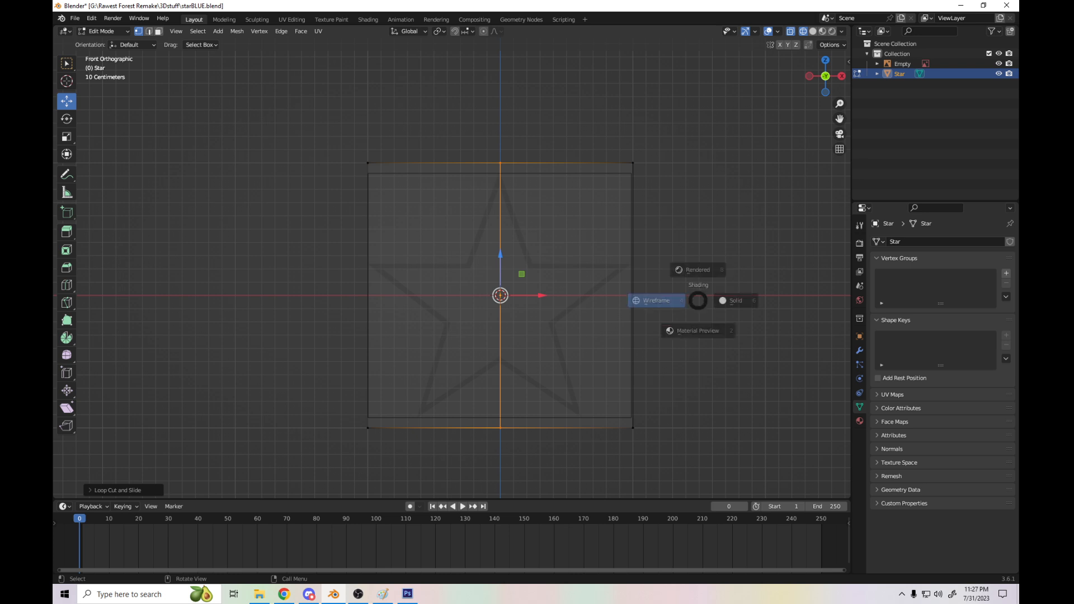
click(770, 301)
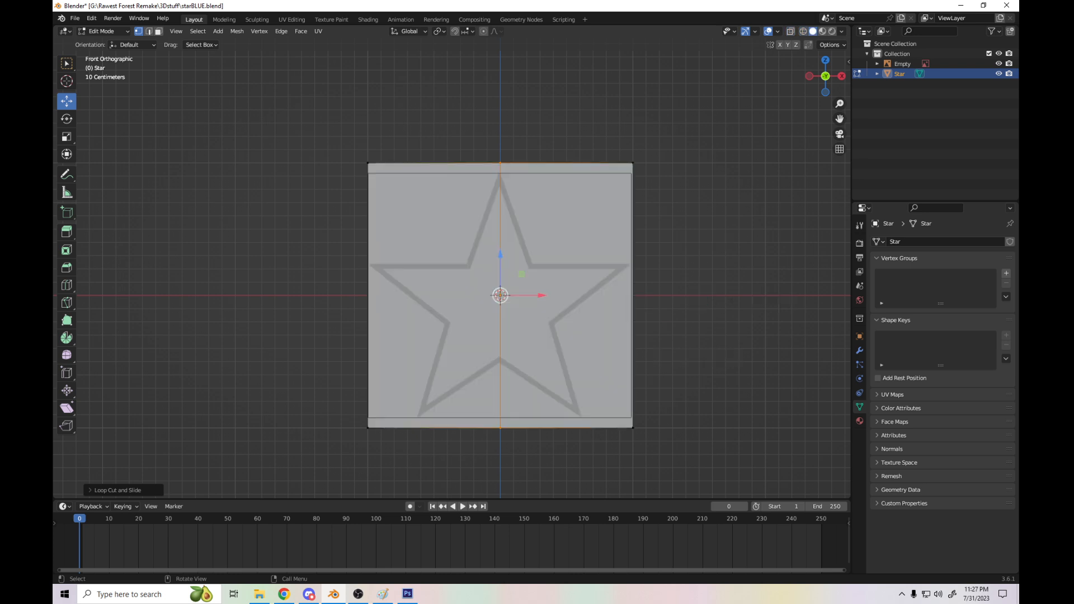
- Switch to wireframe shading and delete the vertices along the mesh's left edge, leaving only the right half
key(z)
click(649, 278)
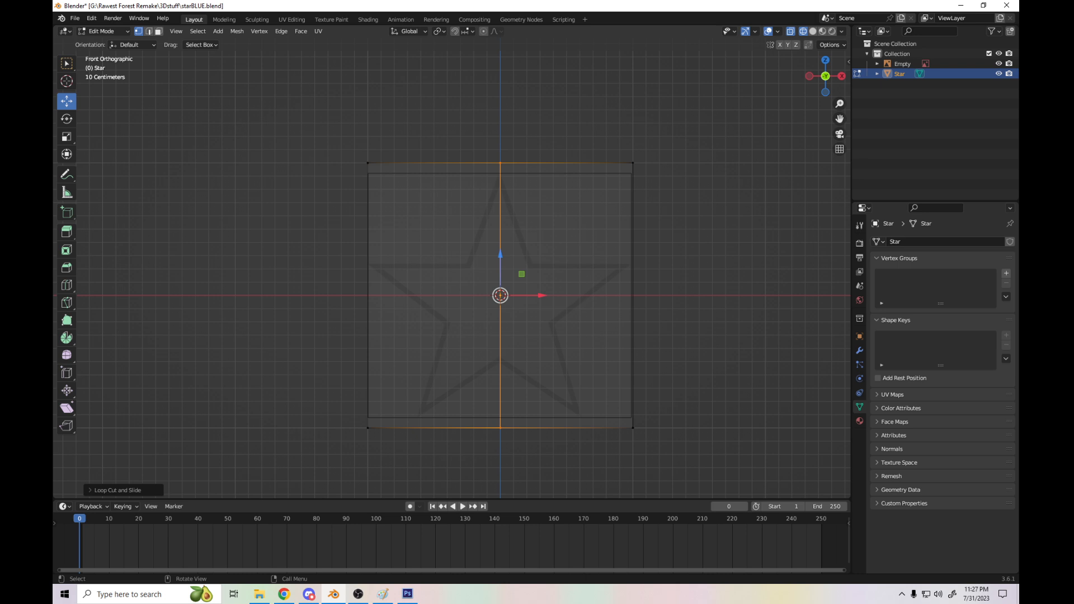
key(alt+a)
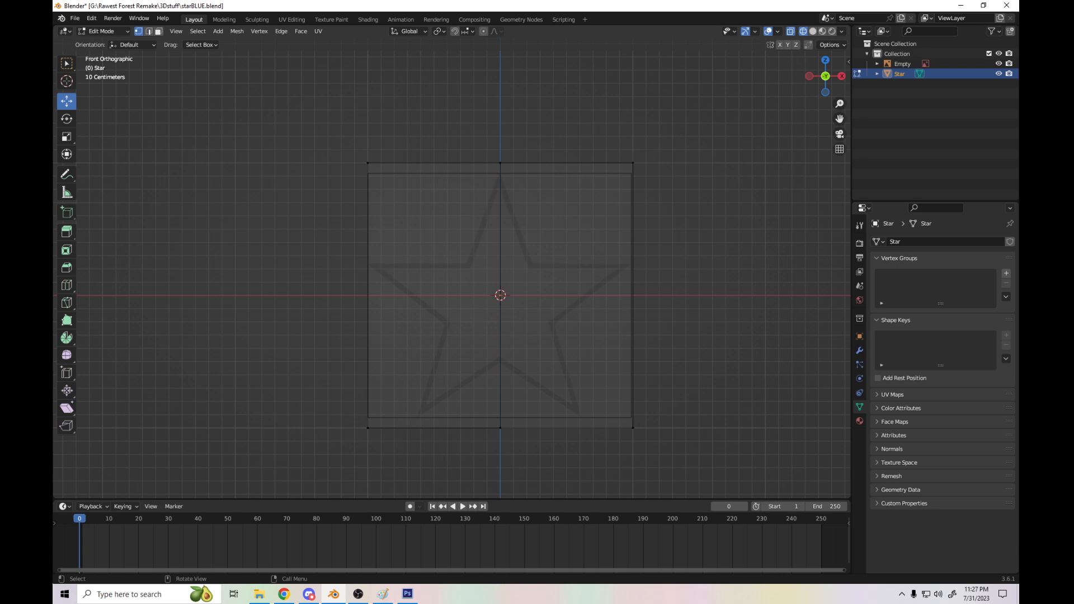
key(b)
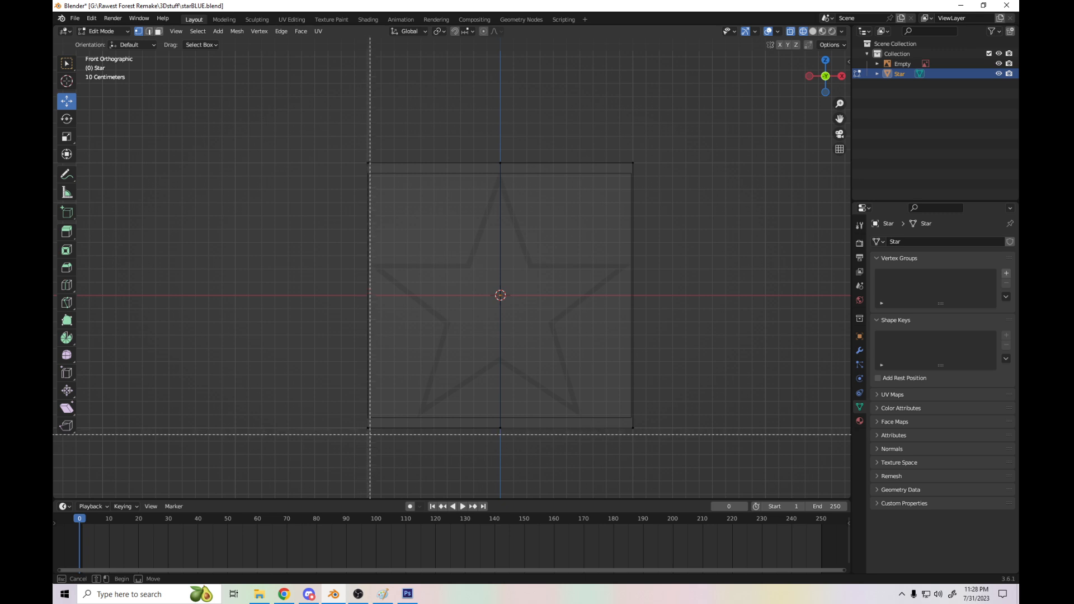
drag(364, 155, 380, 440)
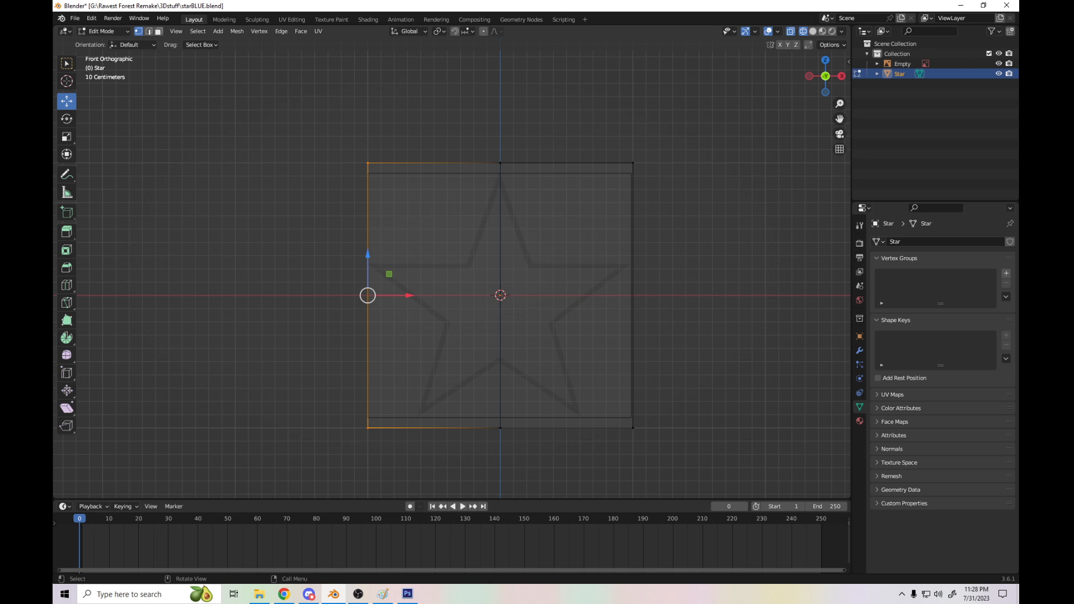
key(x)
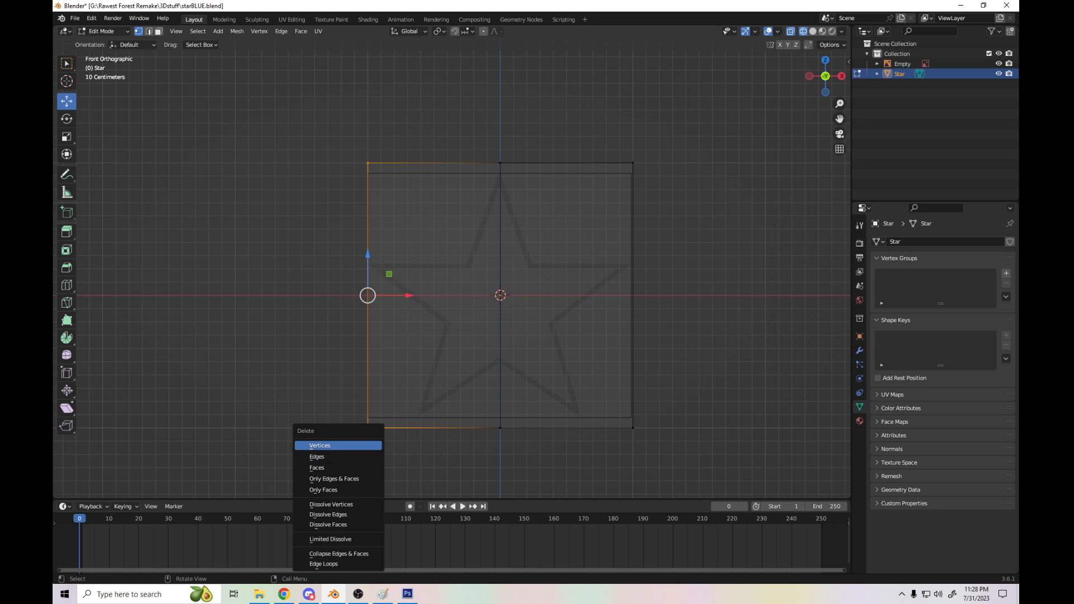
key(Return)
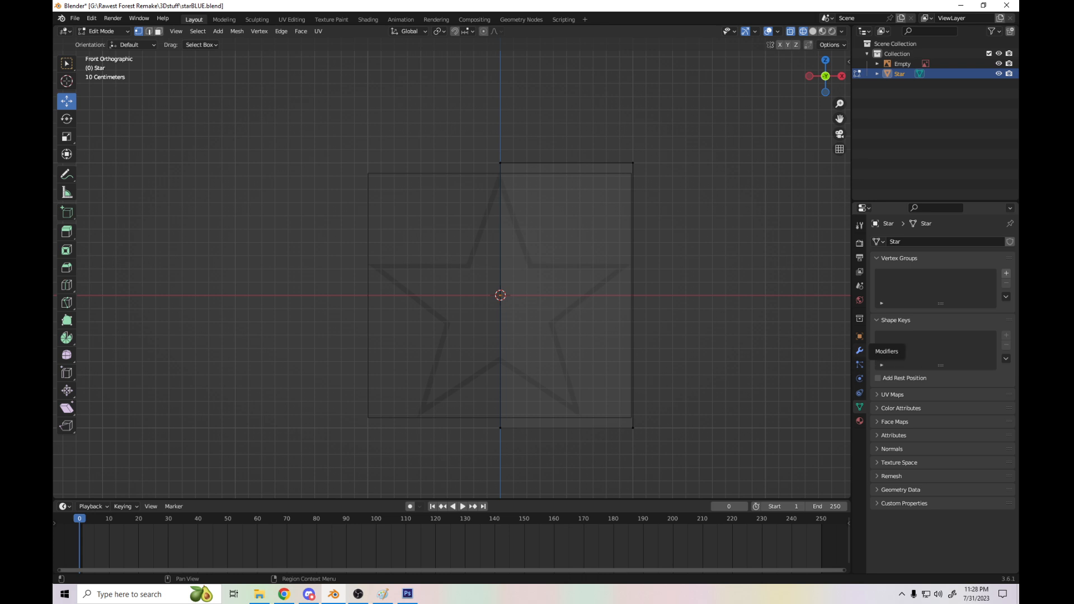
- Add a Mirror modifier to the Star mesh on the X axis with Clipping enabled
click(860, 350)
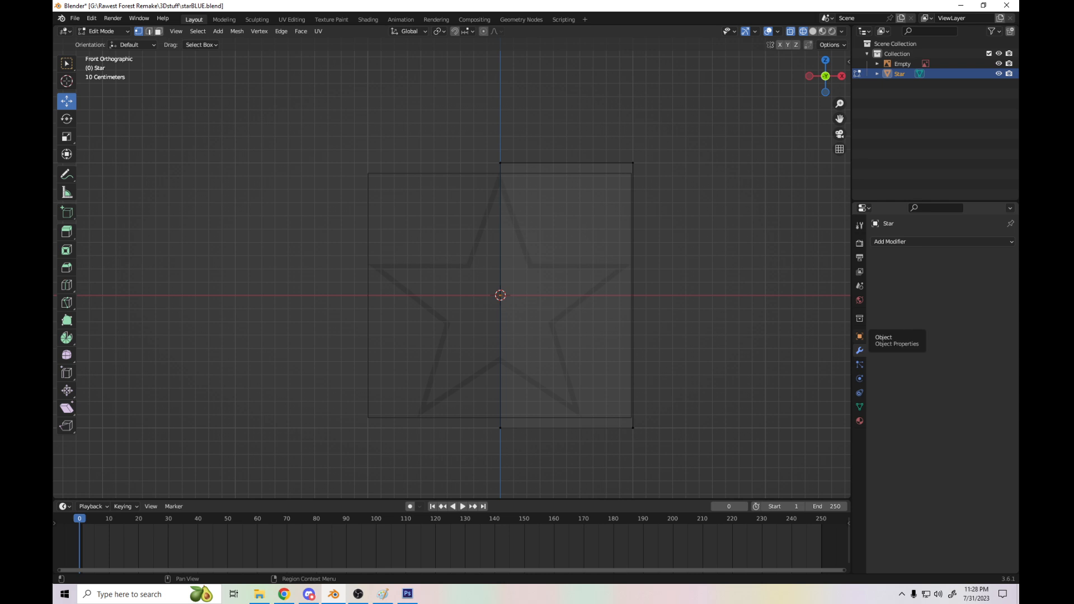
click(889, 241)
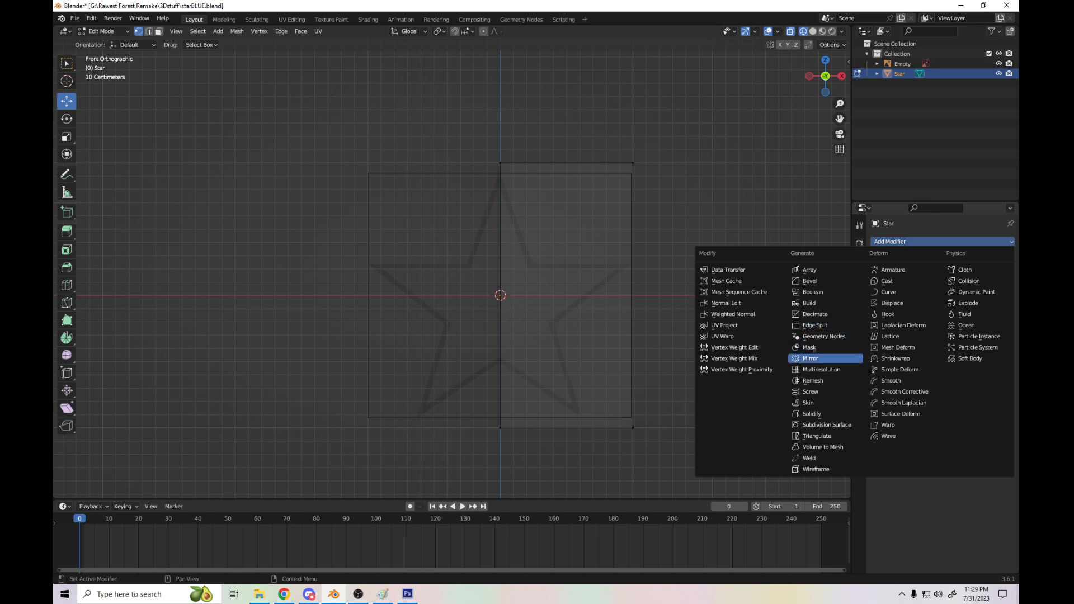
click(810, 358)
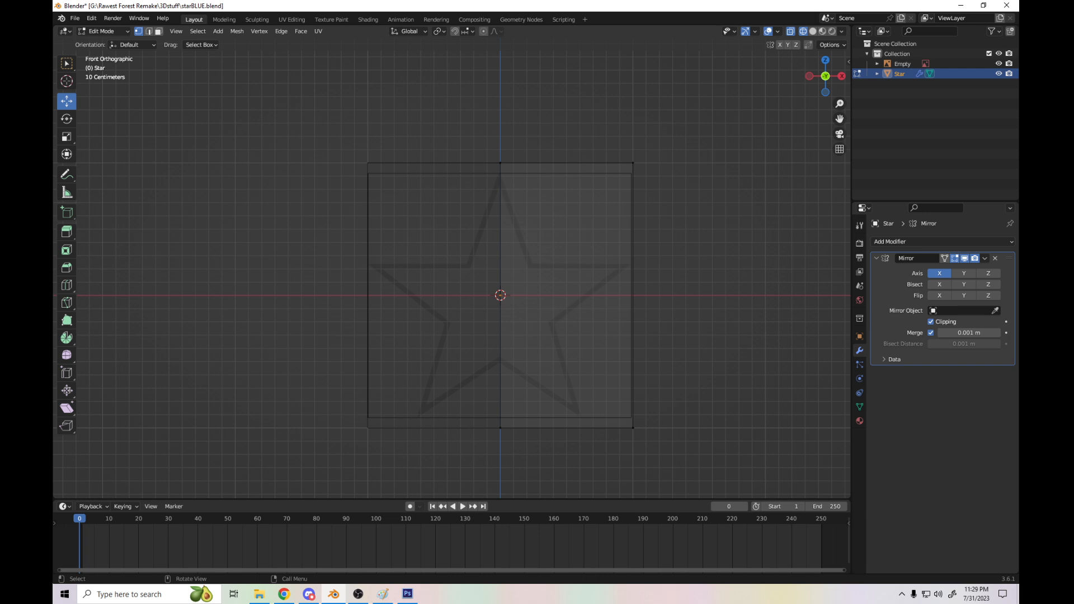
- Try moving the upper-right corner vertices outward to test the mirroring, and undo the move
key(c)
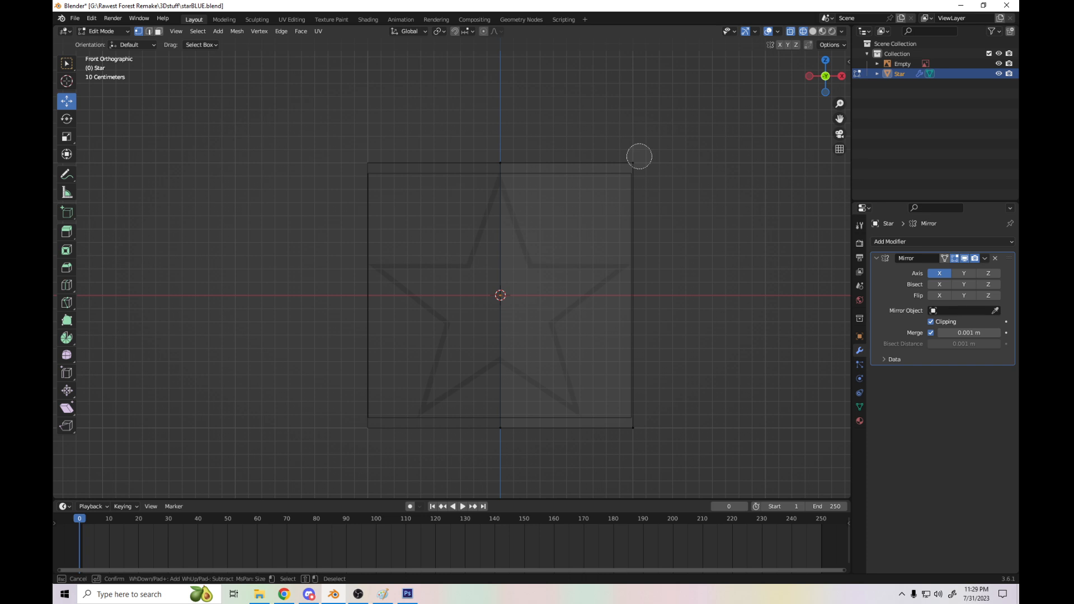
click(637, 158)
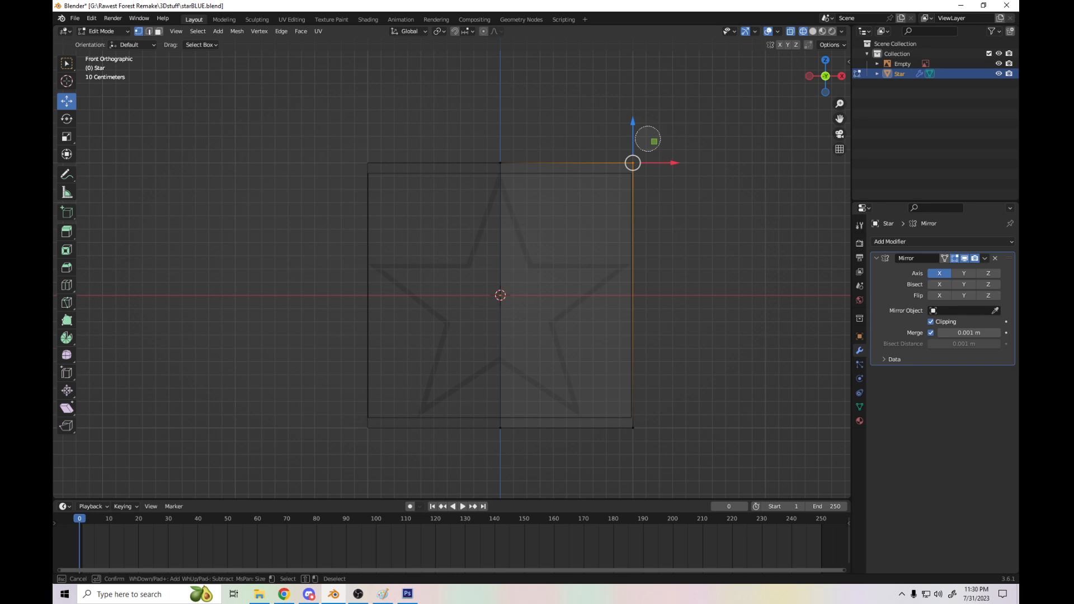
key(Escape)
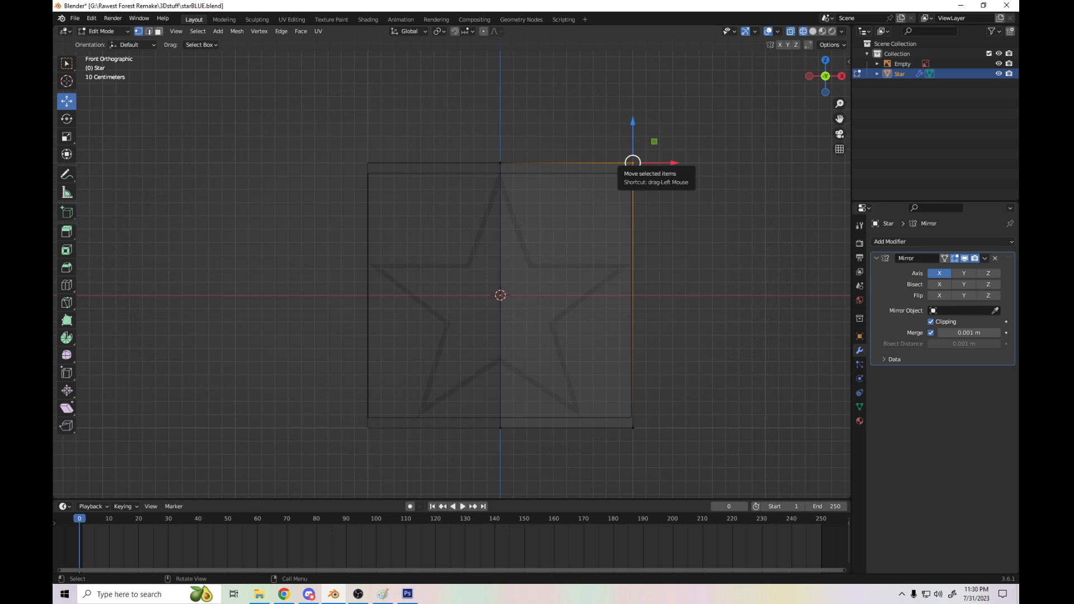
drag(633, 162, 661, 158)
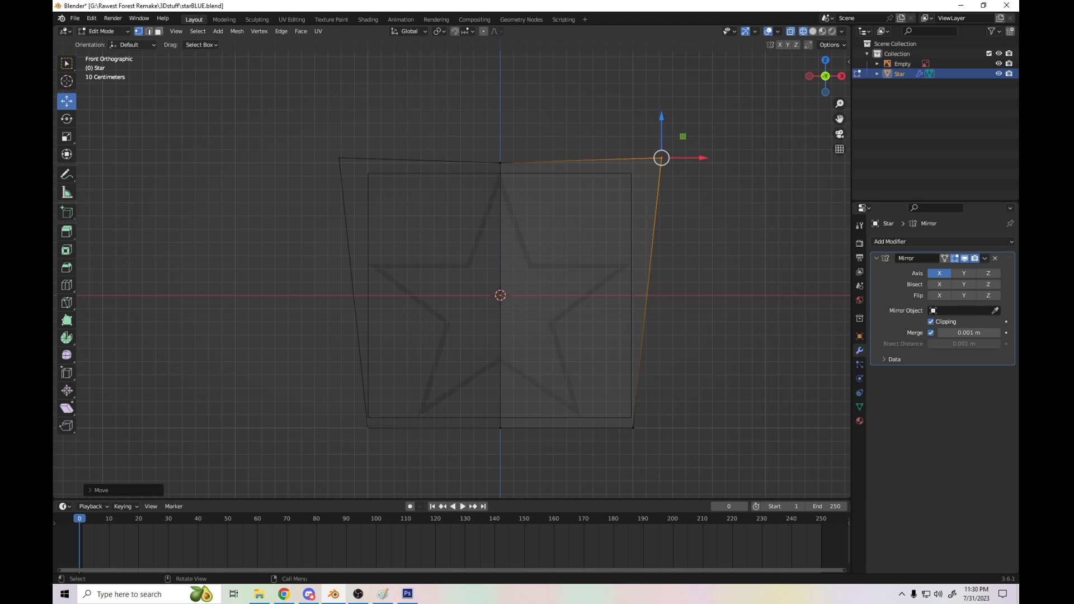
key(ctrl+z)
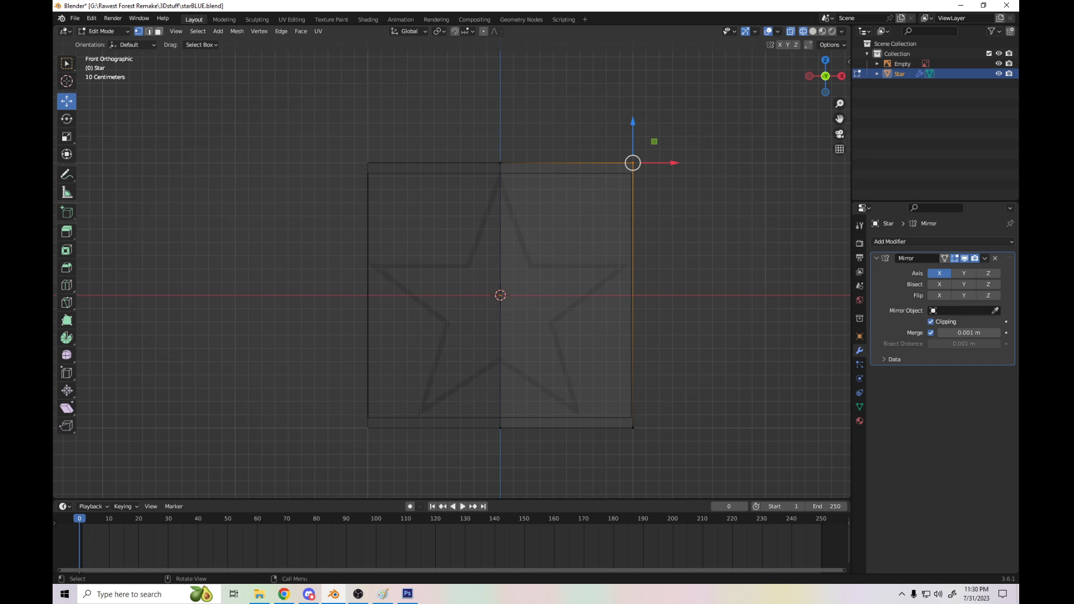
- Add a horizontal loop cut across the right half and slide it up to the upper edge of the star's side arms
drag(826, 77, 756, 121)
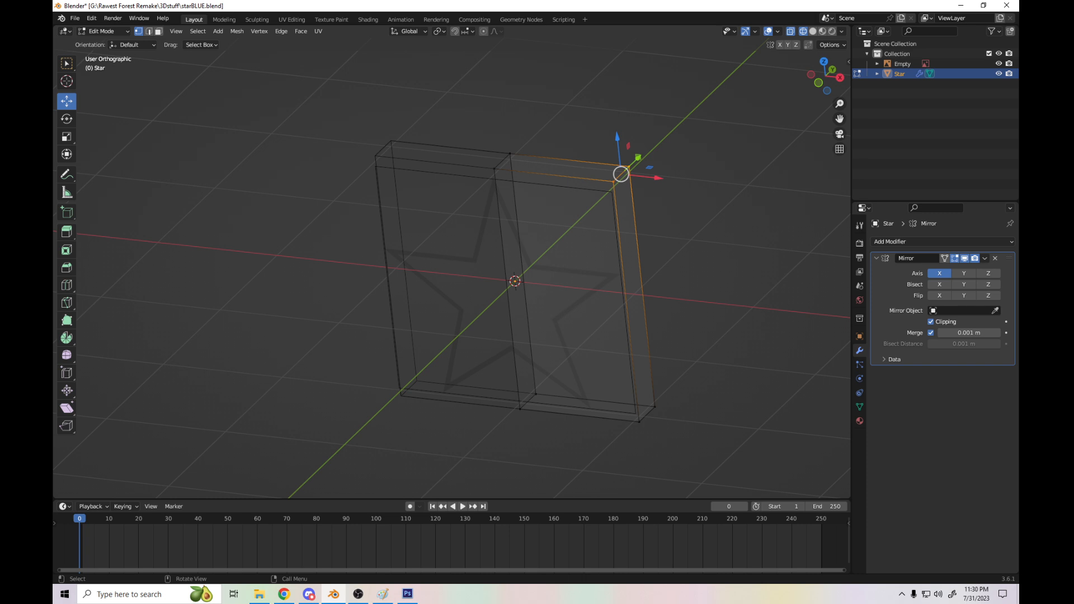
key(KP_1)
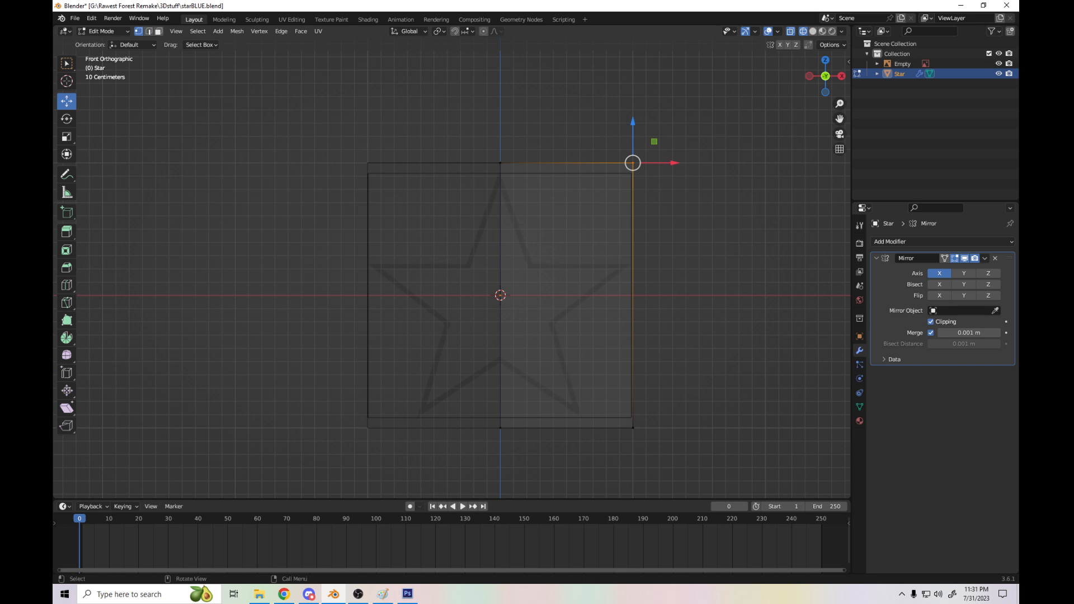
key(ctrl+r)
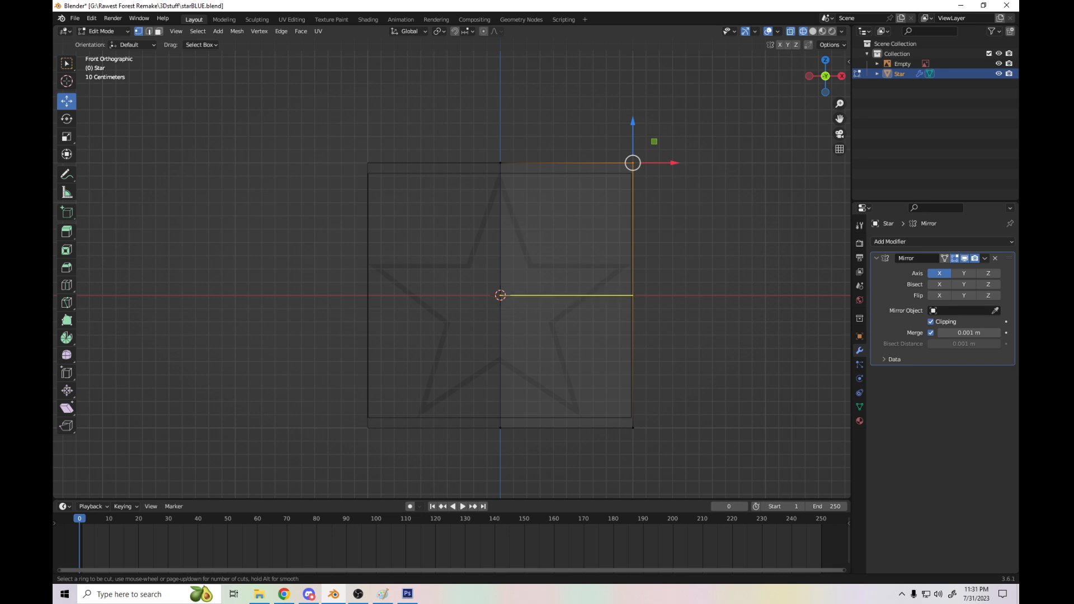
click(628, 295)
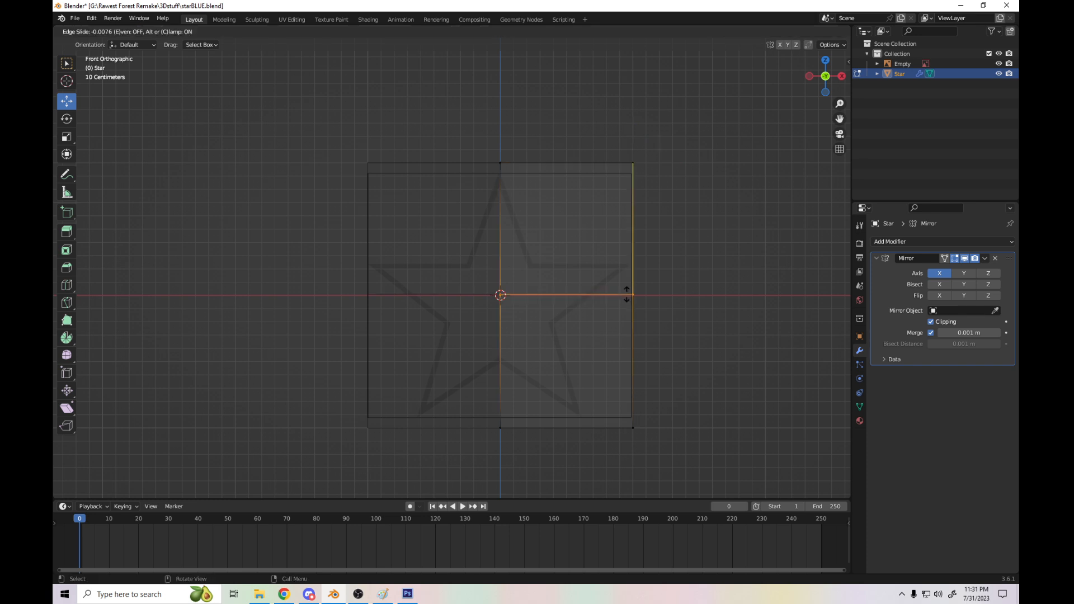
drag(627, 275, 627, 267)
click(626, 266)
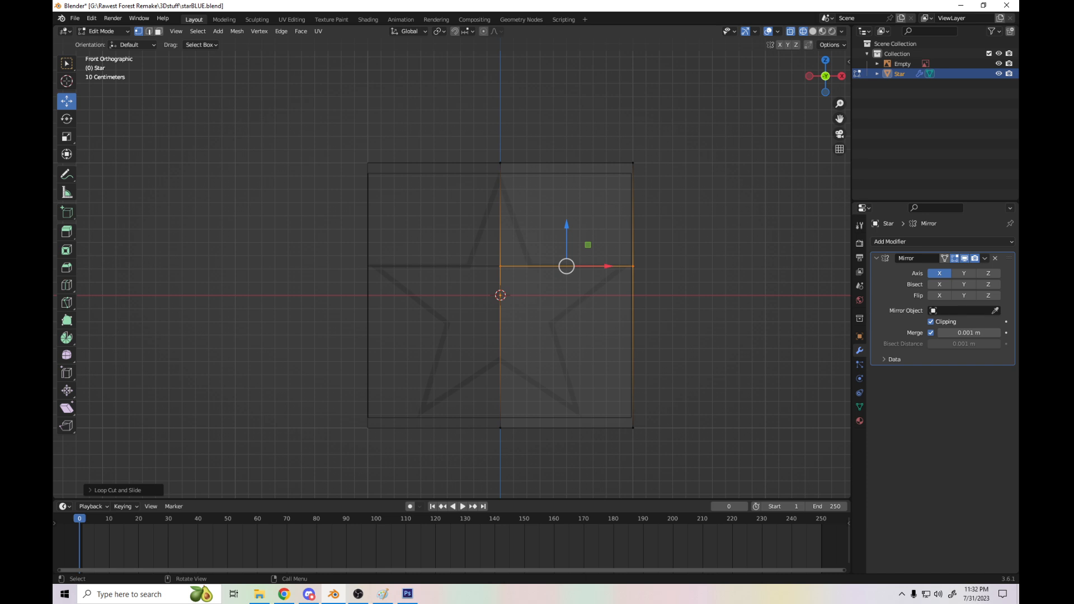
- Add a second horizontal loop cut across the right half and slide it up to the star's lower side inner corner
key(ctrl+r)
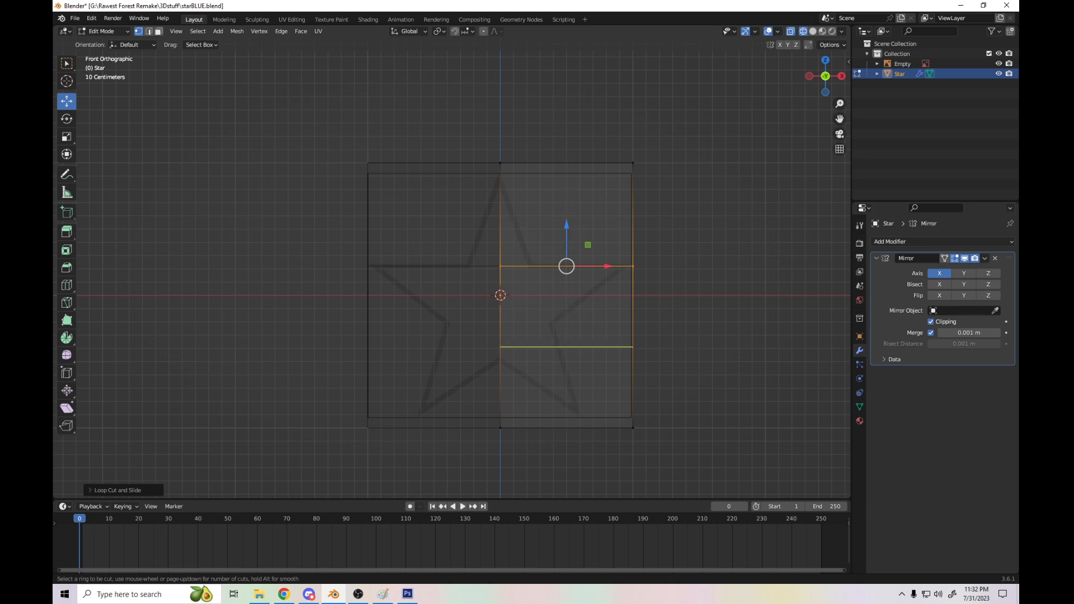
click(532, 346)
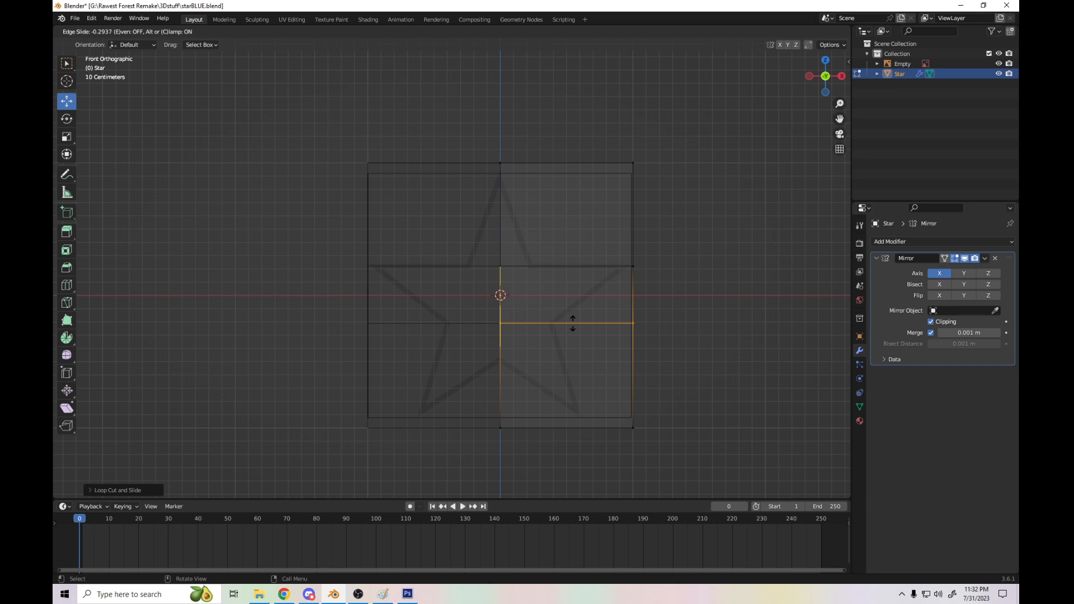
click(572, 324)
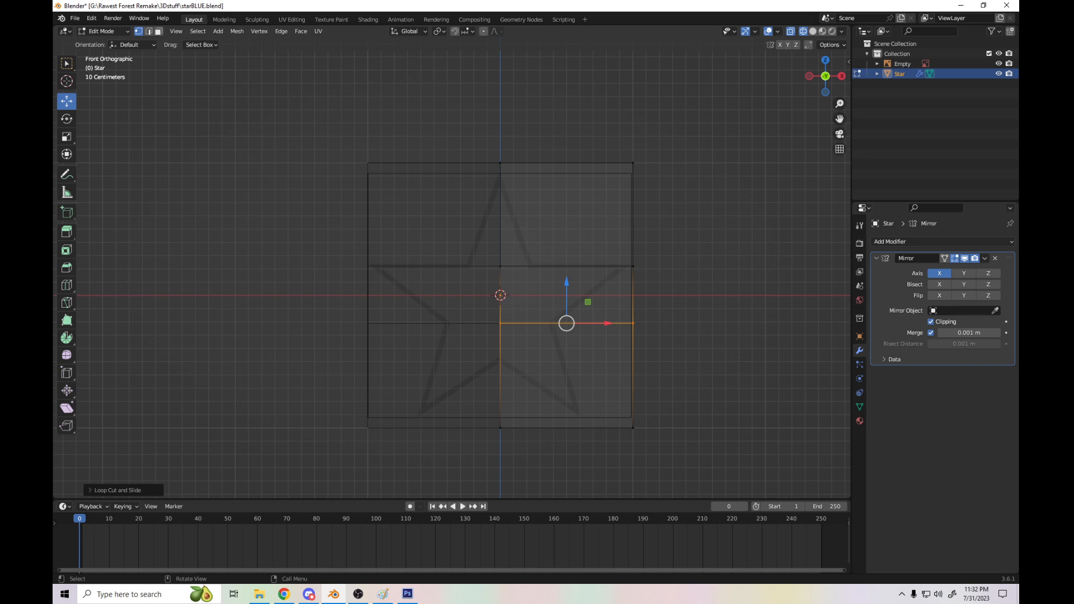
- Move the upper-right corner vertices to the reference's inner corner between the top point and the right arm
click(632, 163)
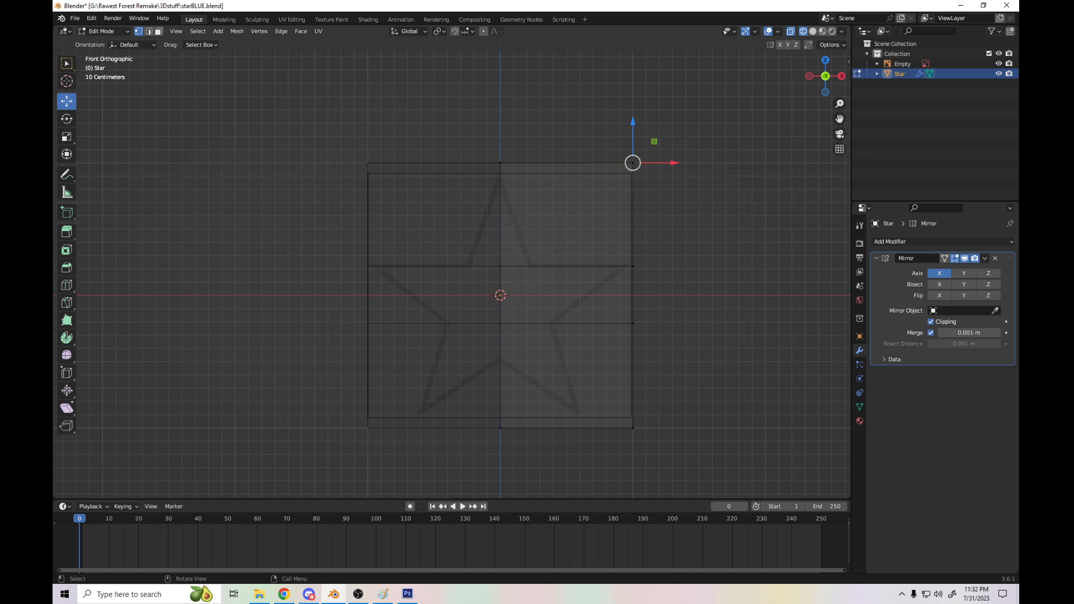
key(b)
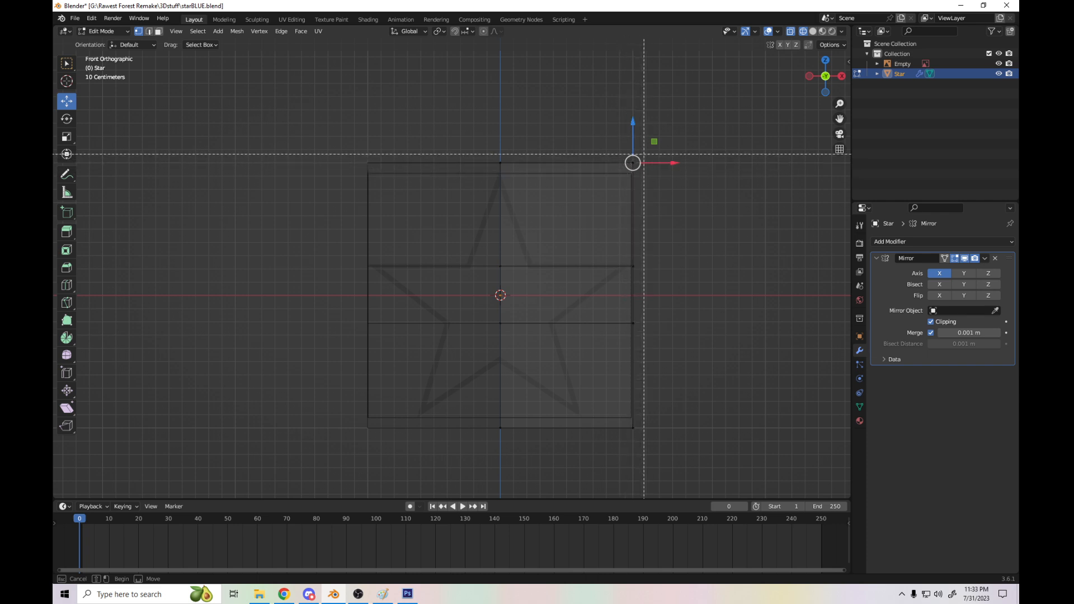
drag(643, 156, 621, 171)
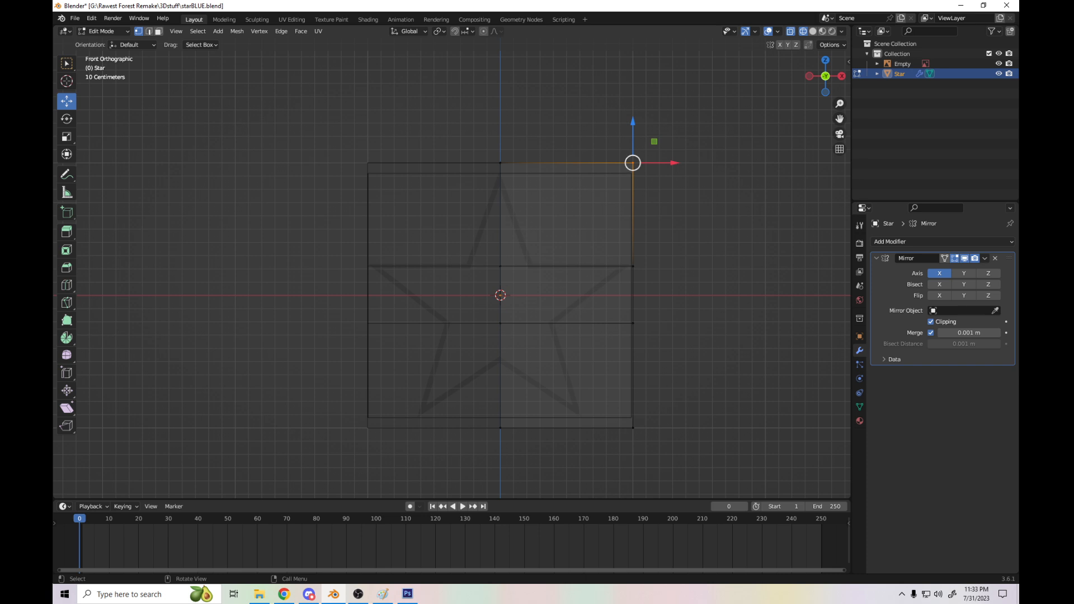
drag(633, 163, 535, 264)
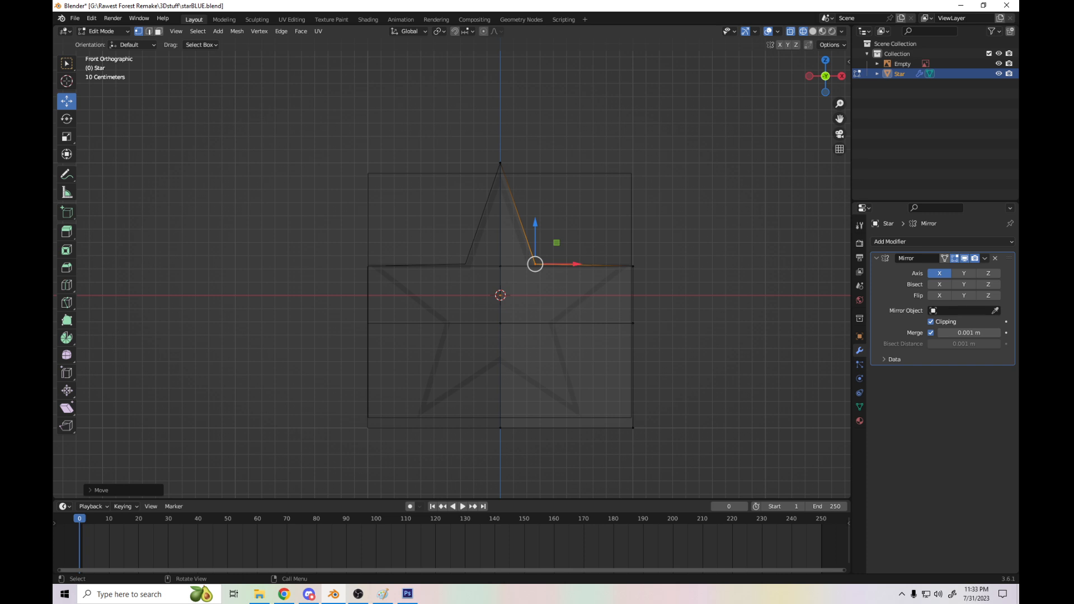
- Move the lower loop cut's outer vertices to the inner corner below the right arm, and align the arm's tip vertices with the reference
click(633, 323)
drag(633, 323, 552, 324)
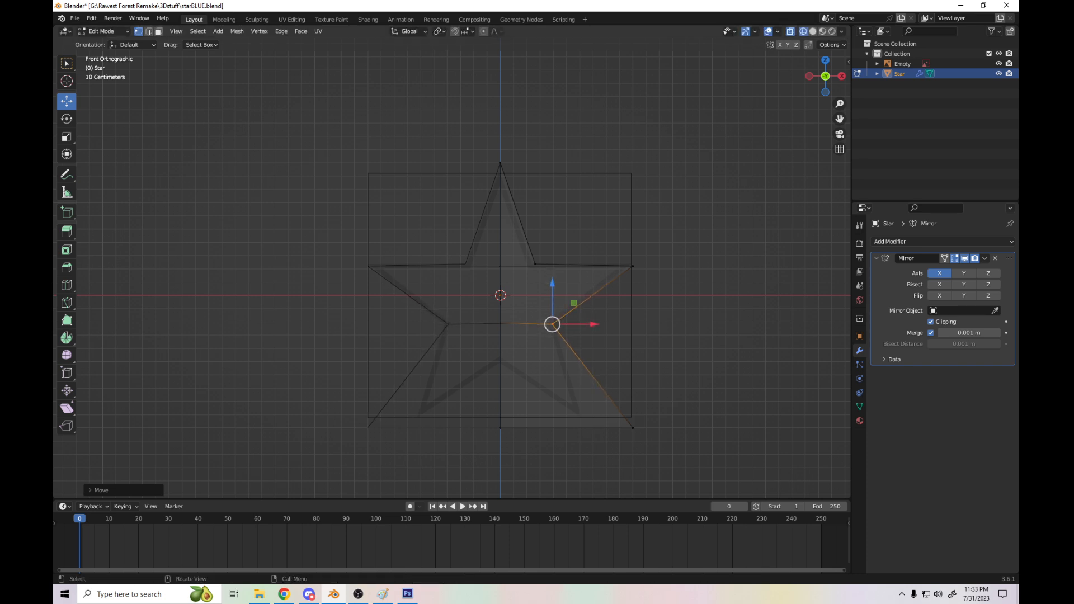
click(632, 266)
drag(633, 266, 626, 266)
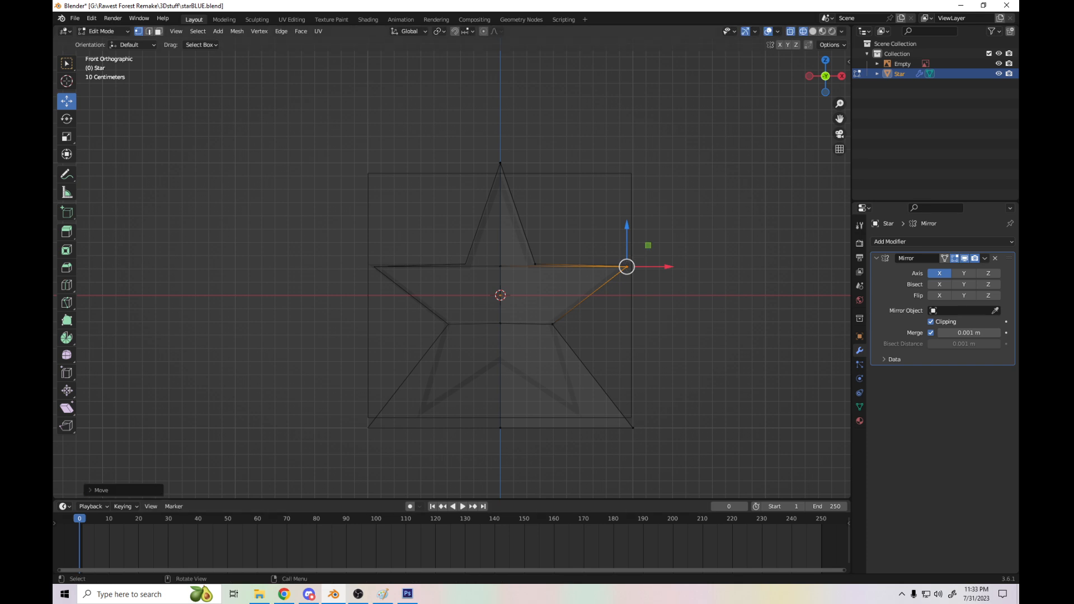
- Move the bottom-right corner vertices to the lower point's tip and raise the bottom center vertices to the reference's bottom inner corner
drag(633, 428, 580, 412)
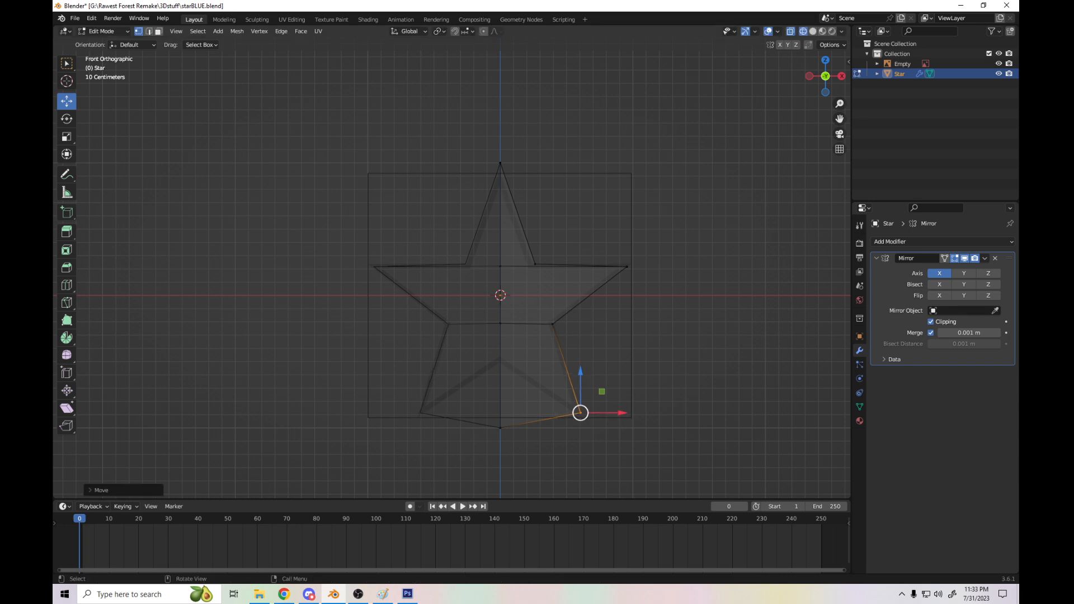
click(500, 427)
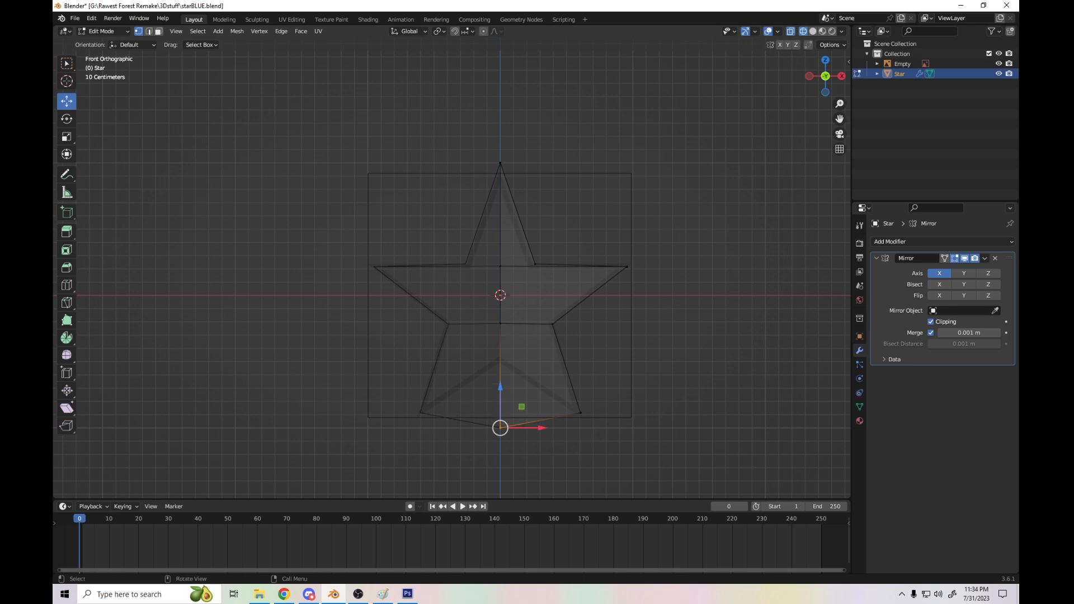
drag(500, 428, 500, 357)
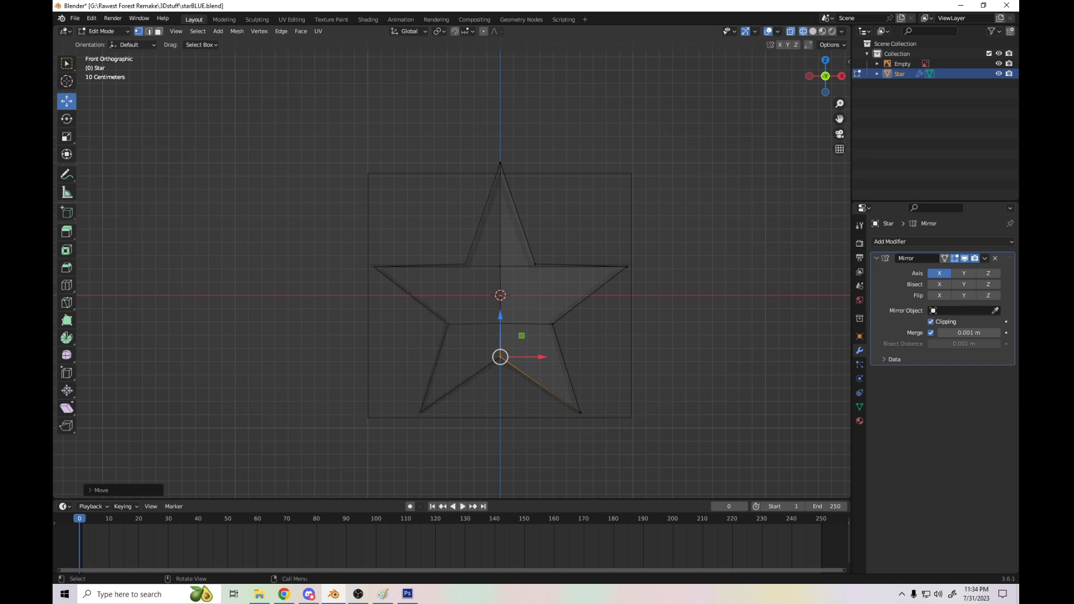
key(alt+a)
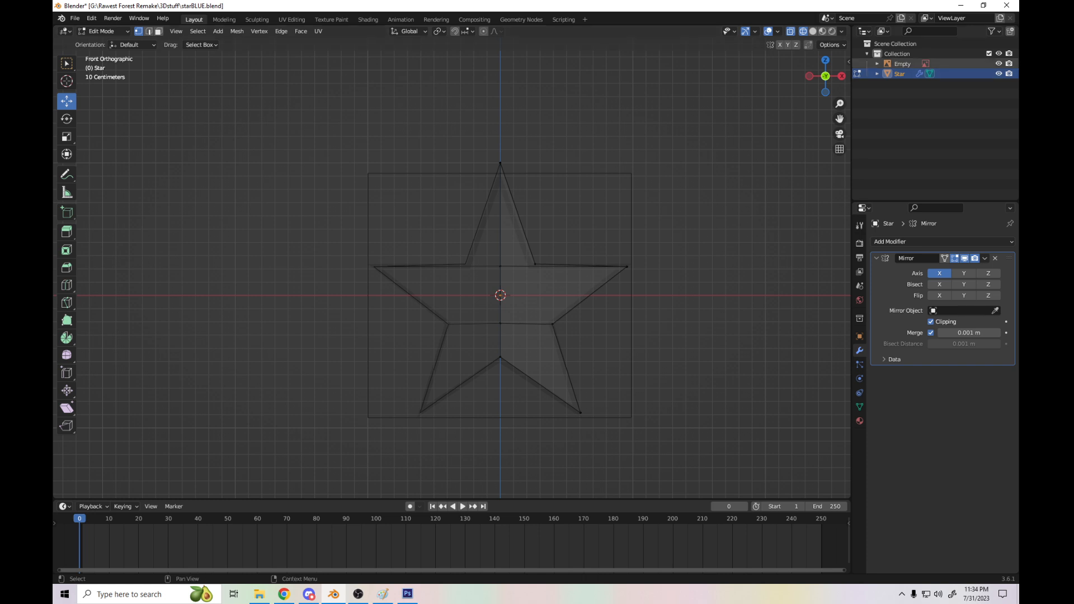
- Hide the Empty reference image, switch to solid shading, inspect the star from several angles, and return to front view
click(998, 63)
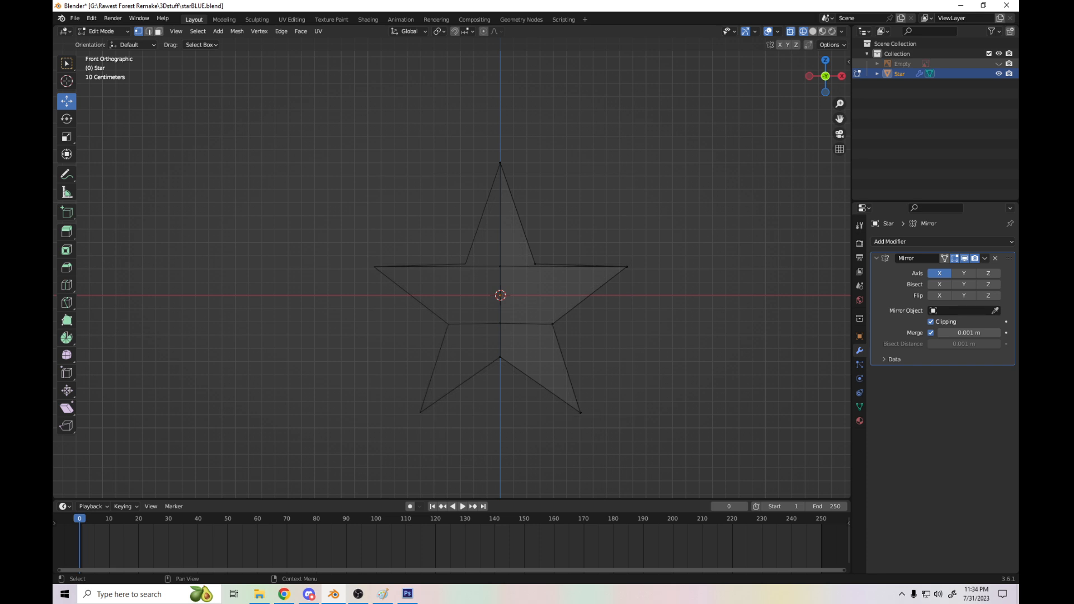
mouse_move(825, 76)
mouse_down()
mouse_move(805, 92)
mouse_move(837, 77)
mouse_move(828, 78)
mouse_up()
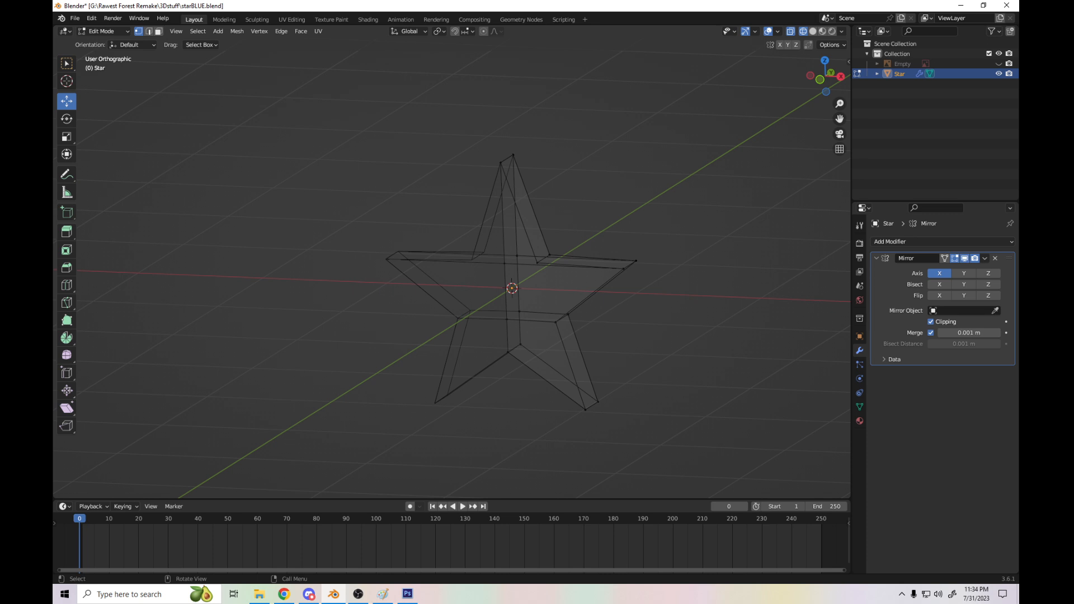
key(z)
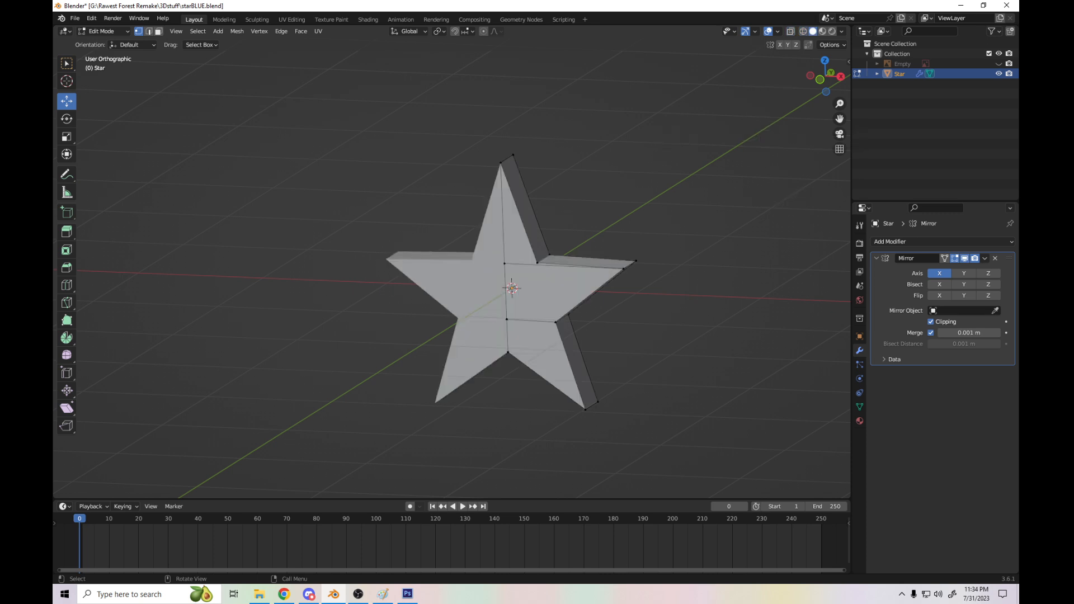
mouse_move(826, 76)
mouse_down()
mouse_move(800, 77)
mouse_move(817, 76)
mouse_move(808, 71)
mouse_up()
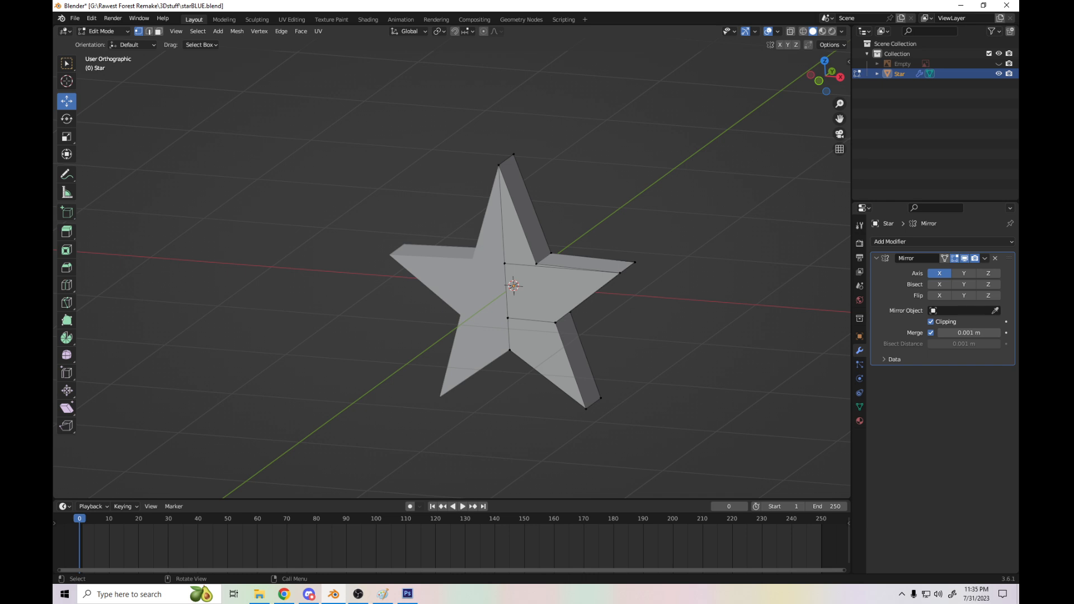
drag(826, 77, 700, 72)
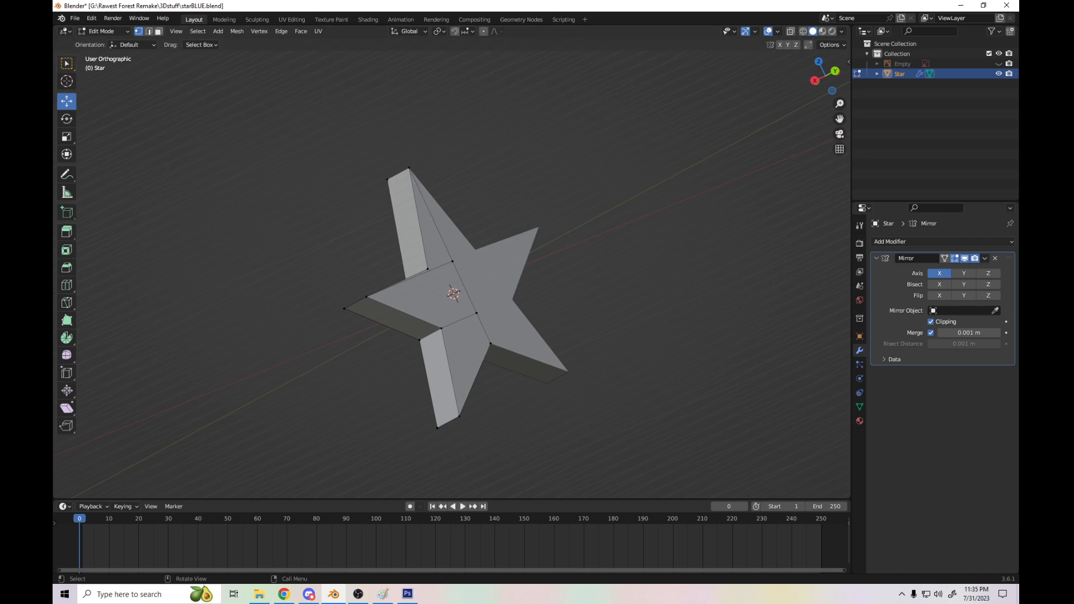
key(alt+Tab)
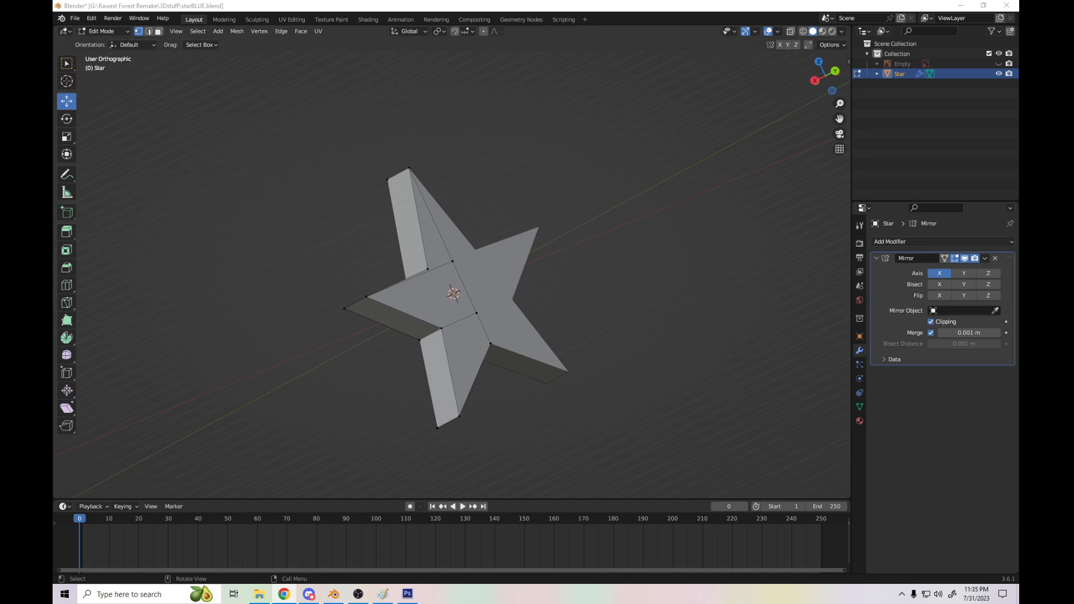
drag(825, 76, 959, 77)
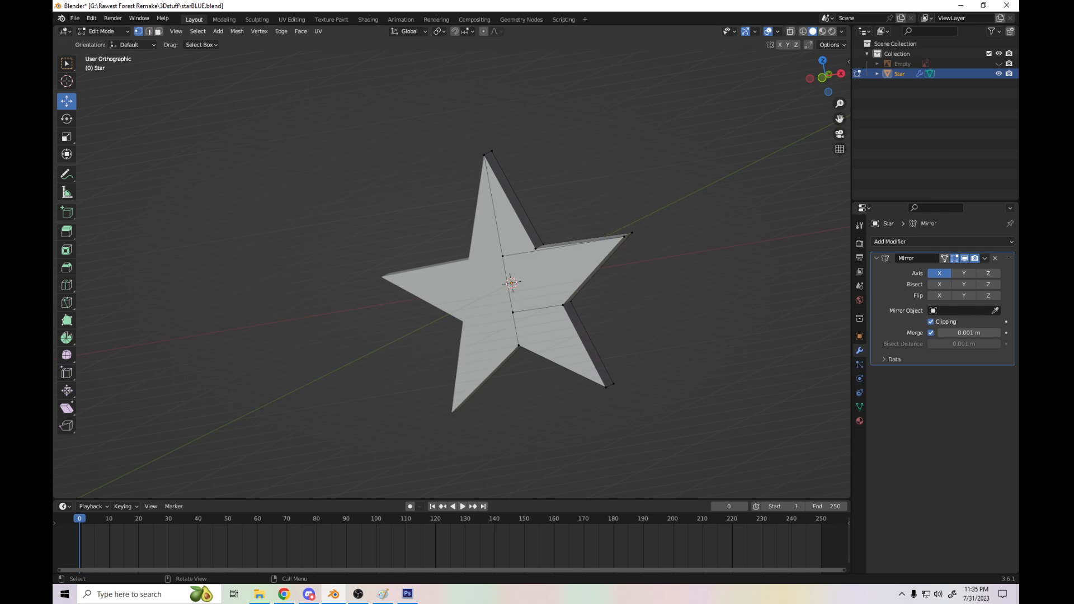
mouse_move(825, 76)
mouse_down()
mouse_move(849, 64)
mouse_move(840, 66)
mouse_up()
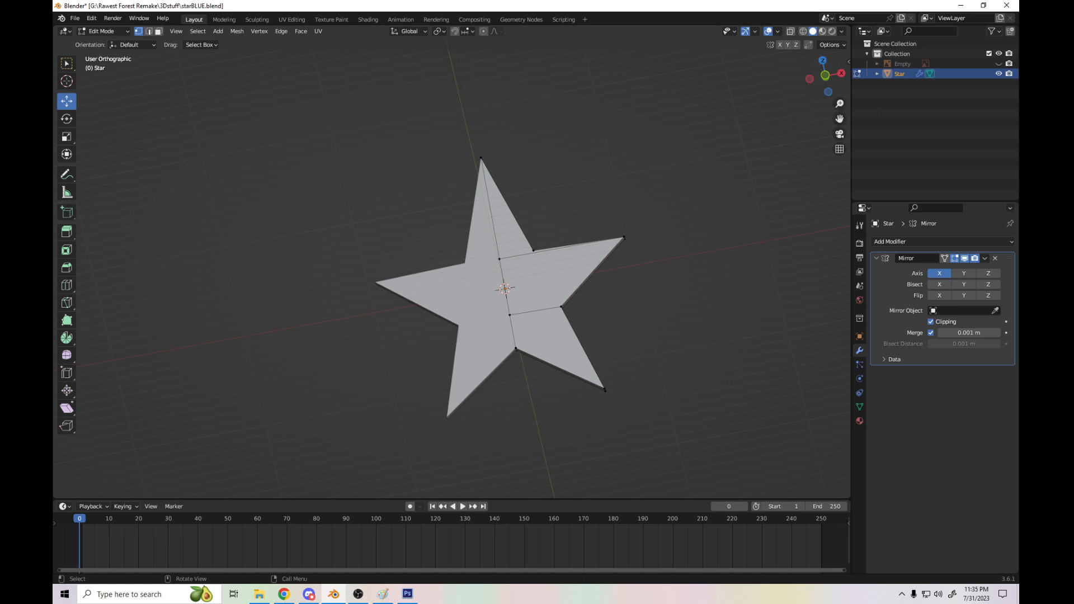
key(KP_1)
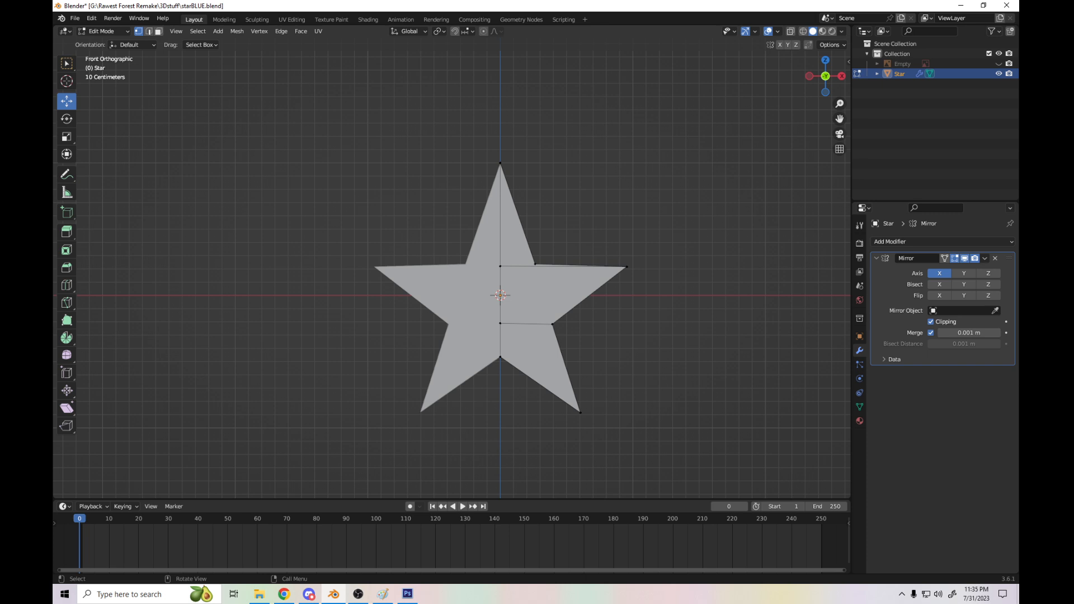
- Select the star's bottom inner corner in solid shading and check the selection from the right side view
key(b)
mouse_move(490, 366)
mouse_down()
mouse_move(513, 352)
mouse_move(500, 368)
mouse_up()
key(ctrl+z)
right_click(662, 309)
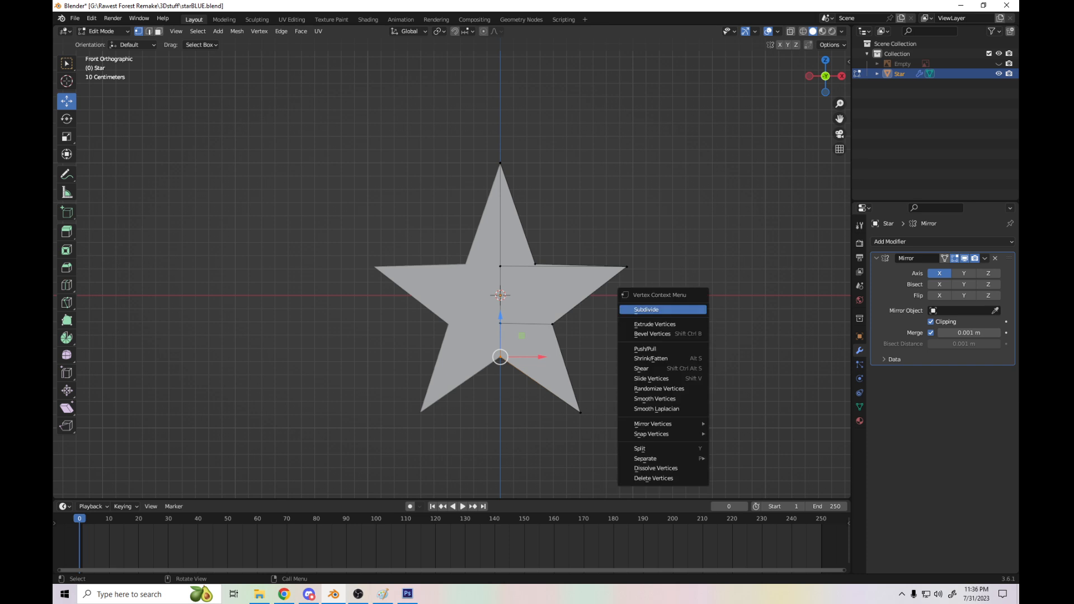
key(Escape)
key(grave)
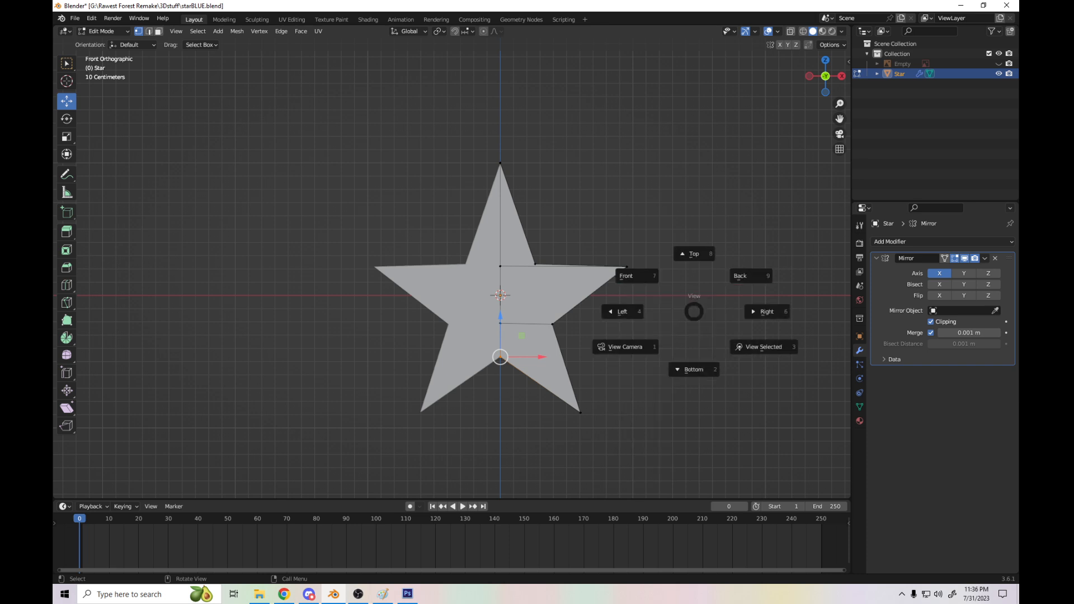
click(767, 311)
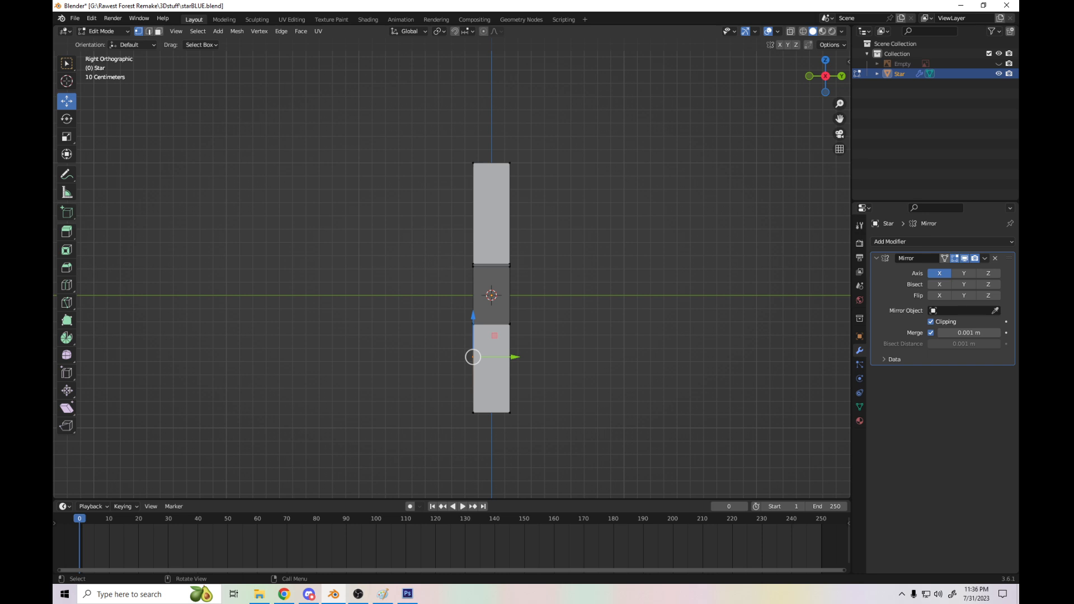
key(KP_1)
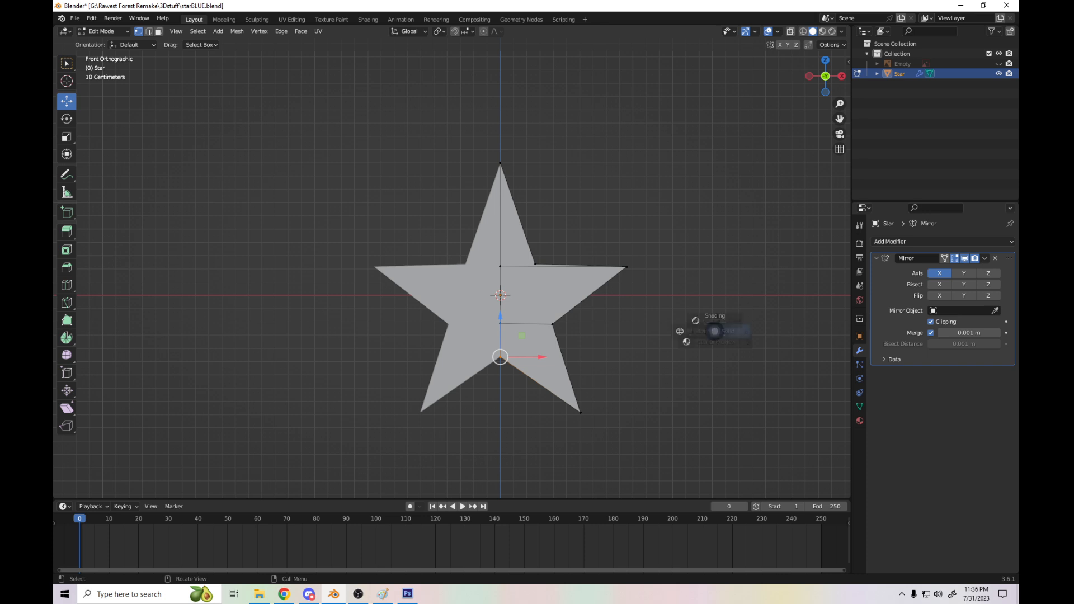
- Switch to wireframe shading and lower the star's bottom inner corner vertices along the Z axis
key(z)
click(636, 329)
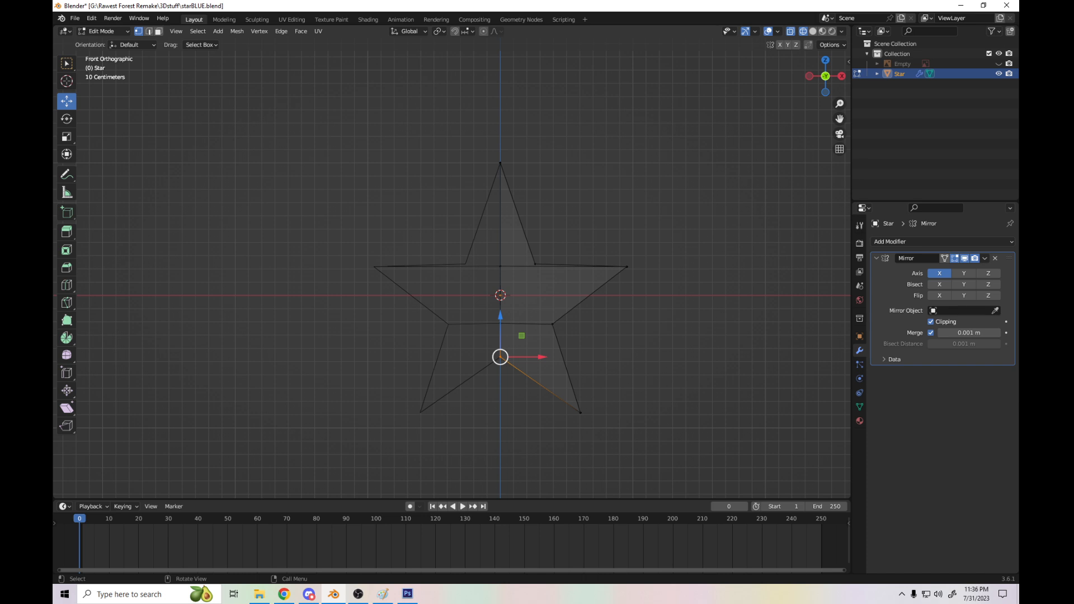
drag(500, 318, 500, 296)
drag(500, 335, 500, 375)
key(ctrl+z)
key(ctrl+z)
- Move the inner corner vertices below and above the right arm outward to widen the star's body
drag(592, 307, 566, 323)
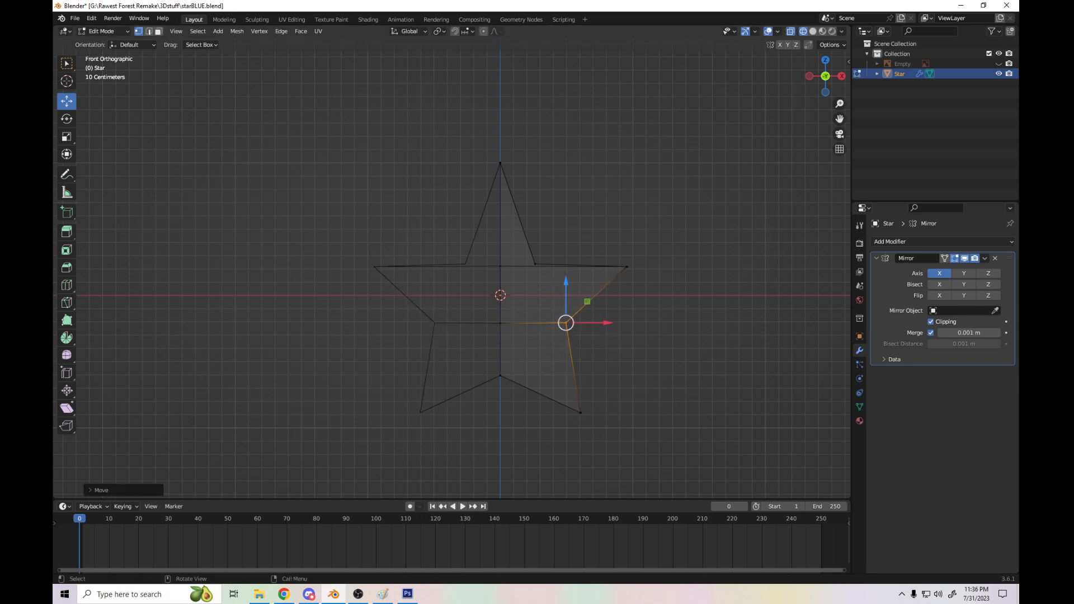
mouse_move(551, 252)
mouse_down()
mouse_move(525, 274)
mouse_move(548, 265)
mouse_up()
drag(446, 317, 412, 338)
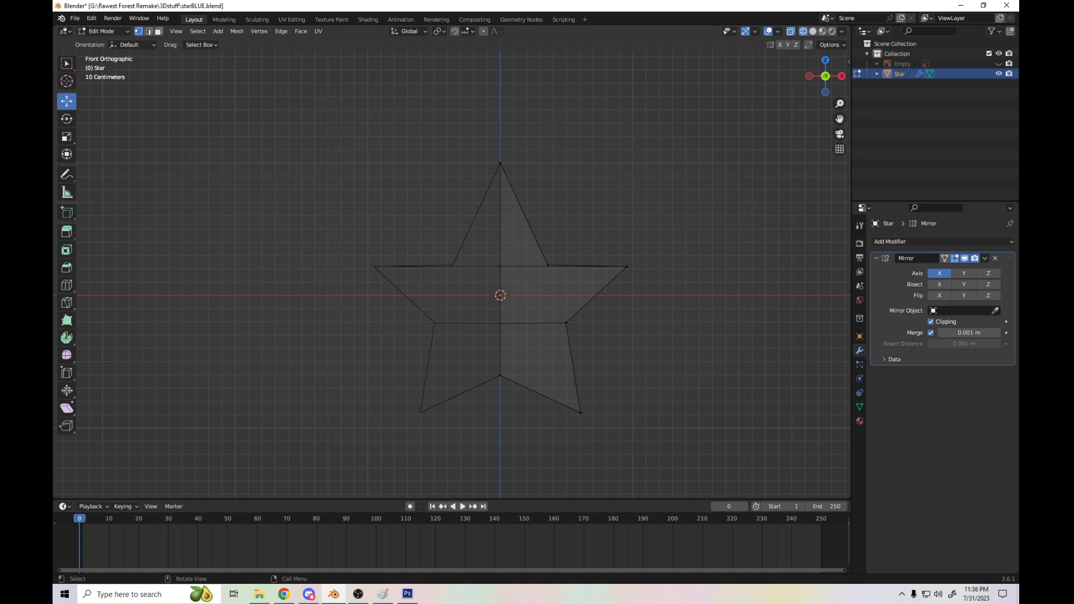
- Nudge the inner corner below the right arm slightly inward, and move the one above the arm up and inward
click(566, 322)
drag(566, 323, 562, 323)
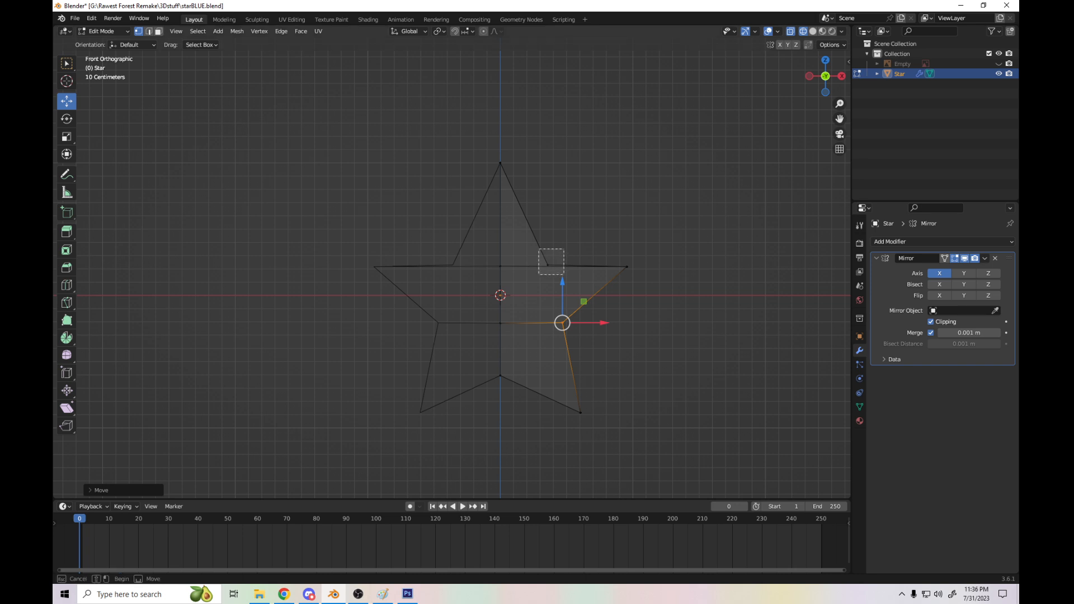
click(547, 265)
drag(547, 265, 541, 251)
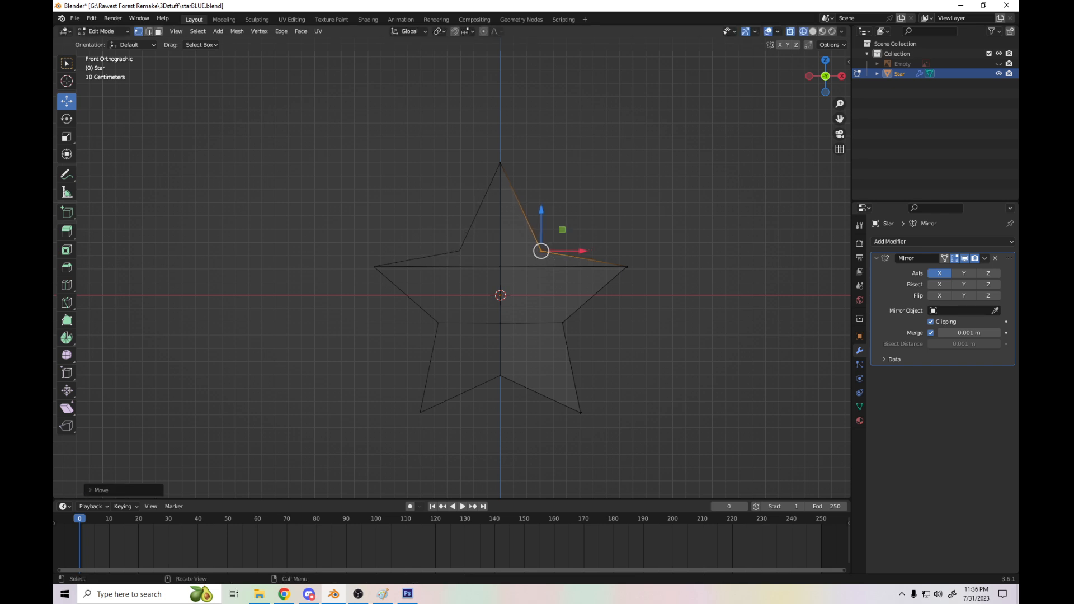
- Raise the star's bottom inner corner vertices slightly and clear the selection
click(500, 376)
drag(500, 375, 500, 370)
click(643, 375)
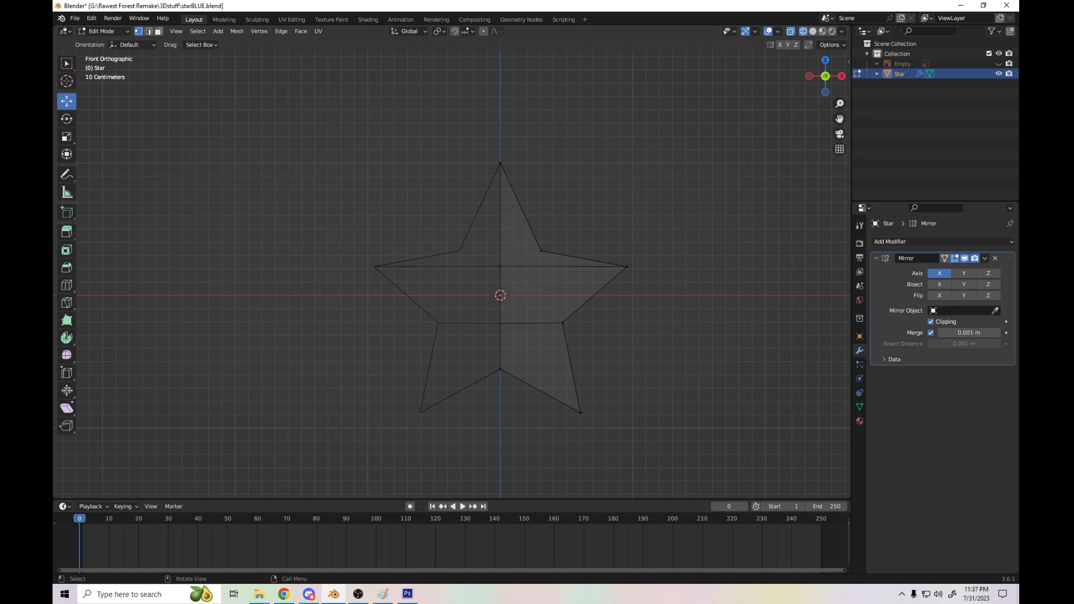
- Switch to solid shading and examine the adjusted star from an angled view
key(z)
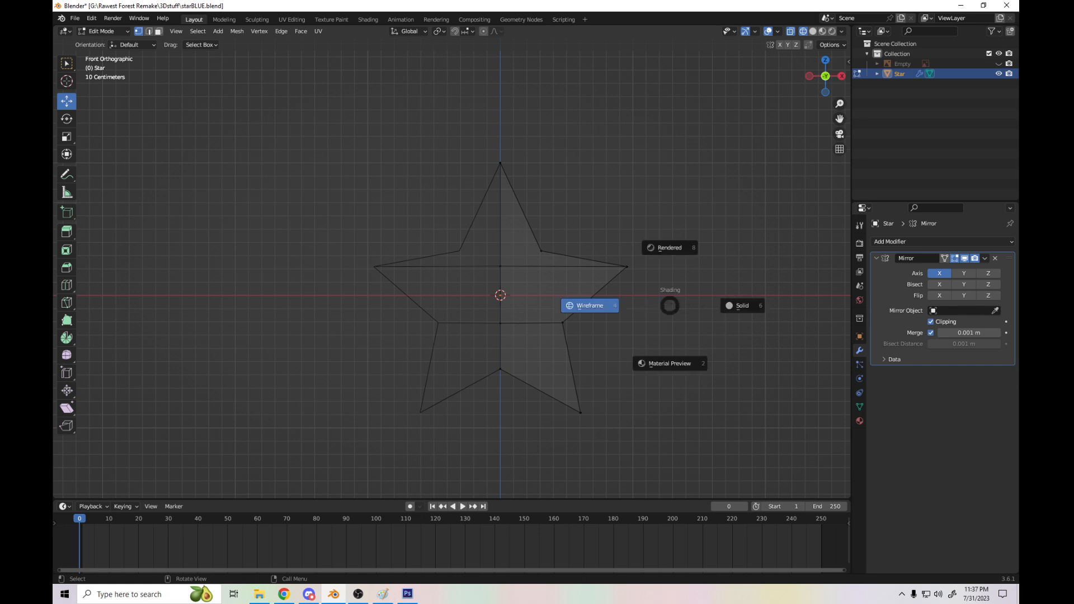
click(738, 306)
mouse_move(825, 75)
mouse_down()
mouse_move(789, 101)
mouse_move(719, 87)
mouse_move(836, 78)
mouse_move(657, 92)
mouse_move(704, 98)
mouse_move(829, 81)
mouse_move(805, 84)
mouse_move(839, 66)
mouse_move(808, 62)
mouse_move(822, 73)
mouse_move(814, 79)
mouse_move(826, 69)
mouse_up()
- In front wireframe view, lower the inner corner above the right arm, then move the one below it slightly inward and deselect
key(z)
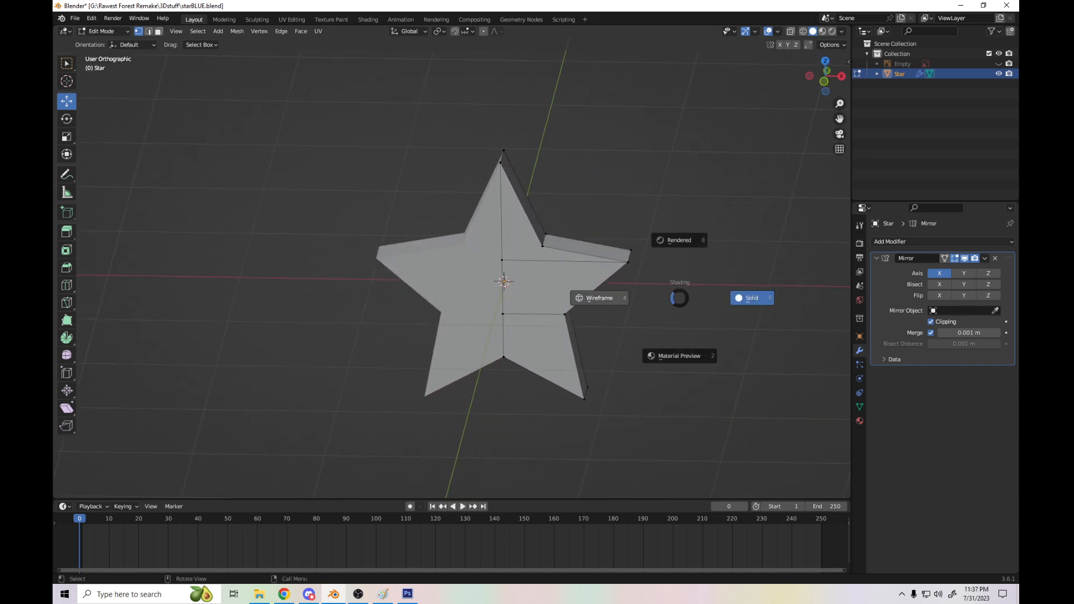
click(599, 297)
key(KP_1)
click(541, 251)
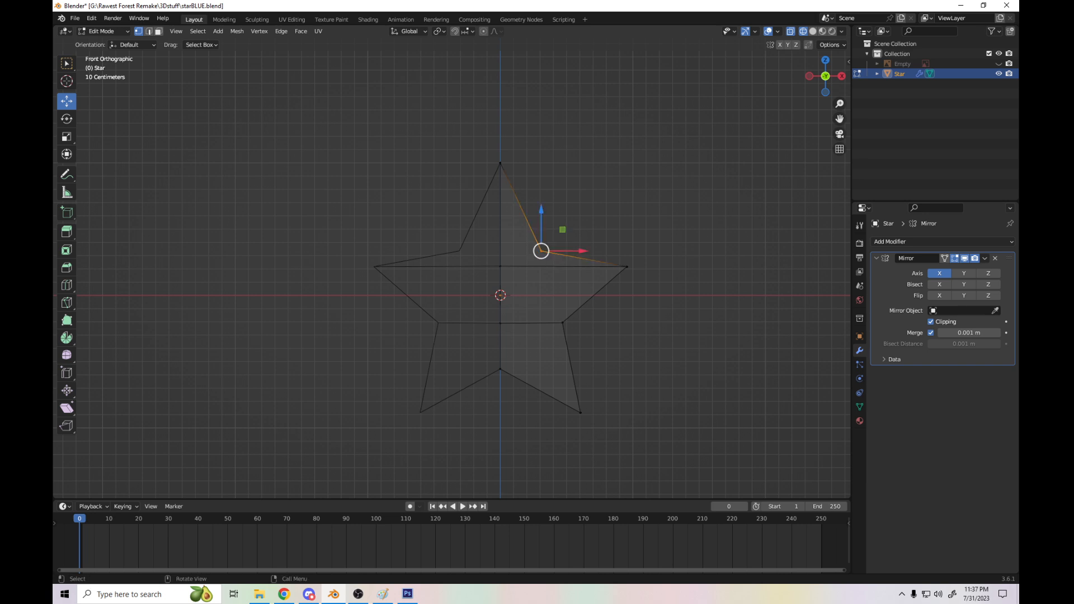
drag(541, 251, 540, 260)
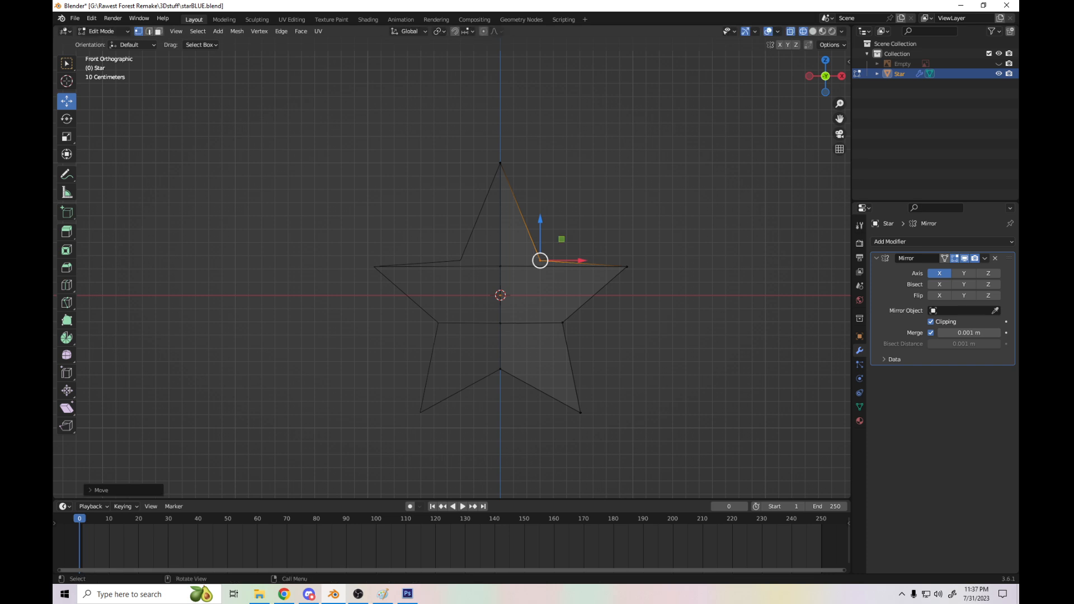
click(562, 323)
drag(563, 322, 558, 322)
key(alt+a)
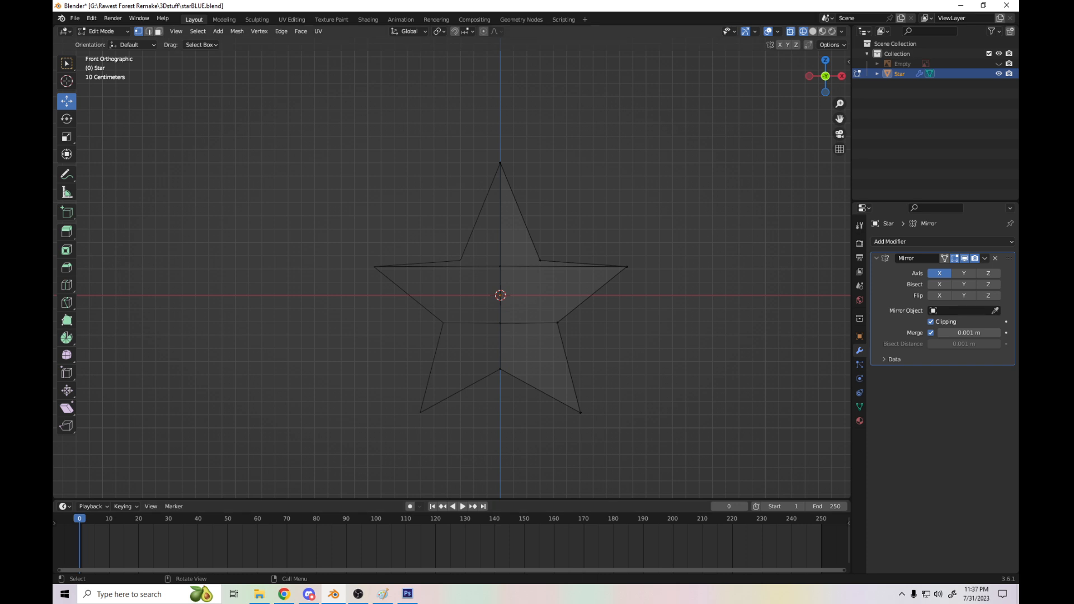
- Examine the readjusted inner corners of the star in solid shading, from the front and at an angle
right_click(747, 192)
key(z)
click(828, 237)
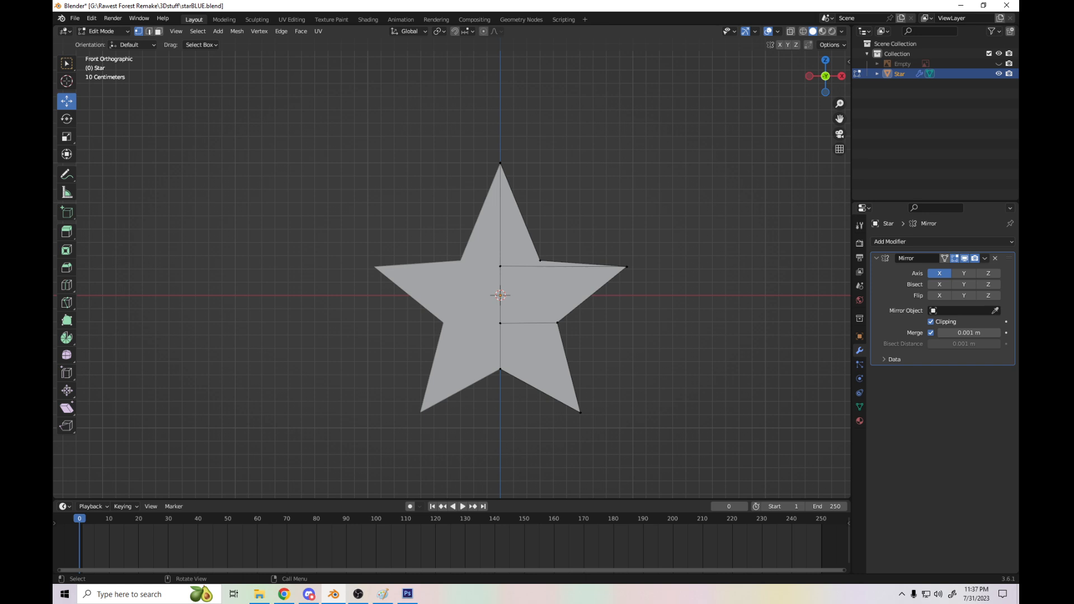
mouse_move(825, 79)
mouse_down()
mouse_move(859, 104)
mouse_move(826, 79)
mouse_move(865, 79)
mouse_move(868, 108)
mouse_move(851, 73)
mouse_move(804, 80)
mouse_move(777, 101)
mouse_move(824, 88)
mouse_up()
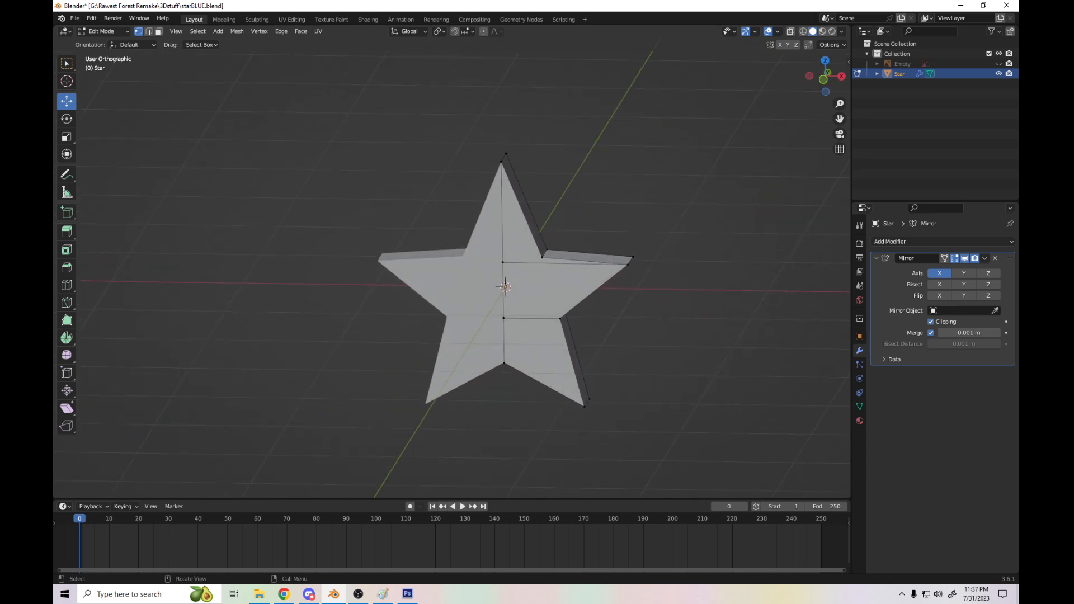
- Return to front wireframe view and add a Subdivision Surface modifier to the star
key(z)
click(620, 308)
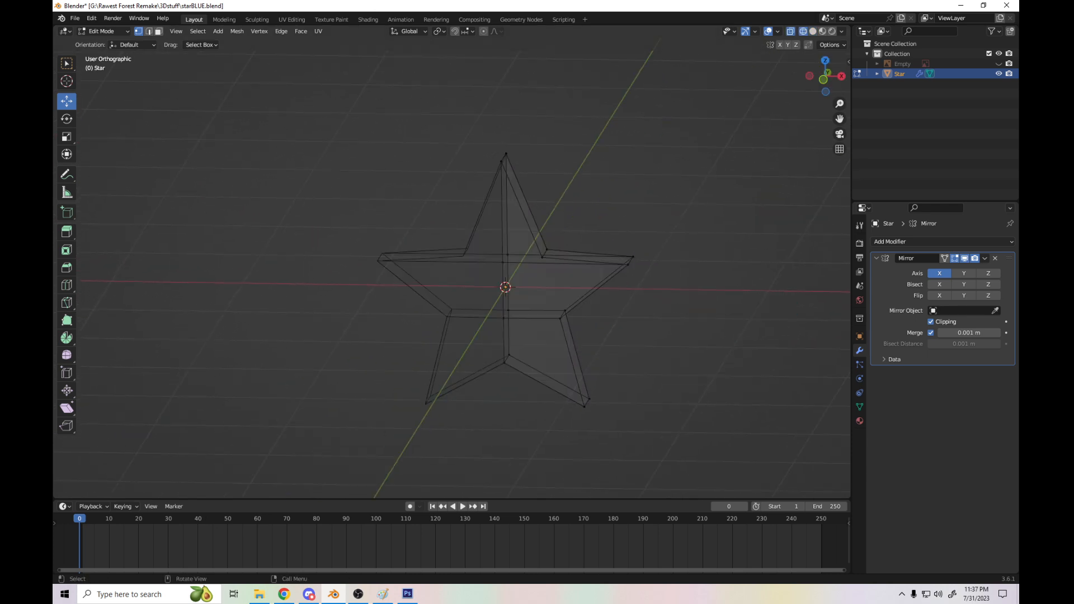
key(KP_1)
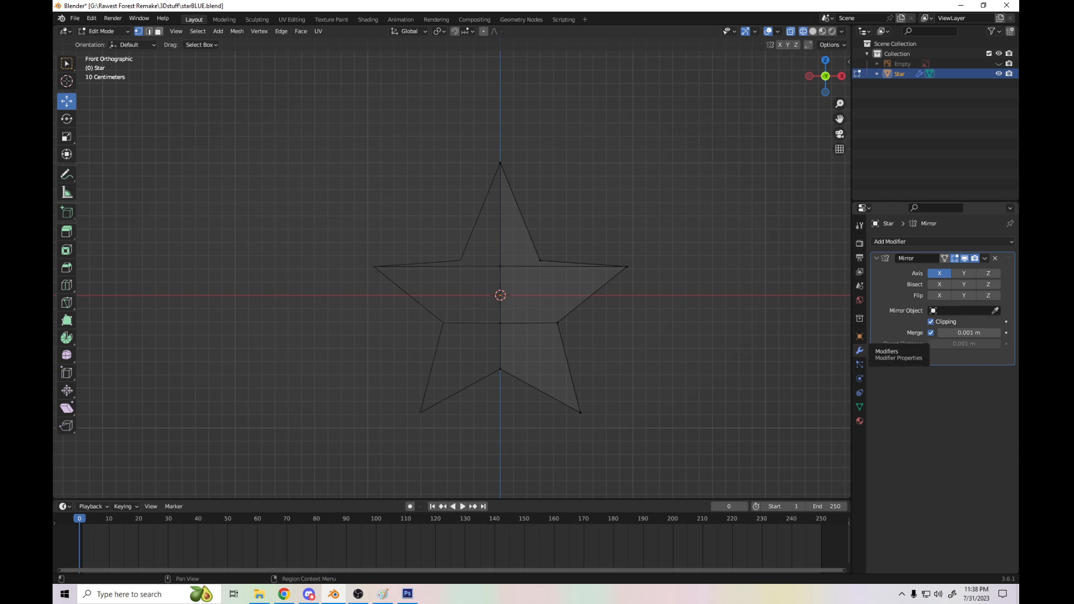
click(943, 241)
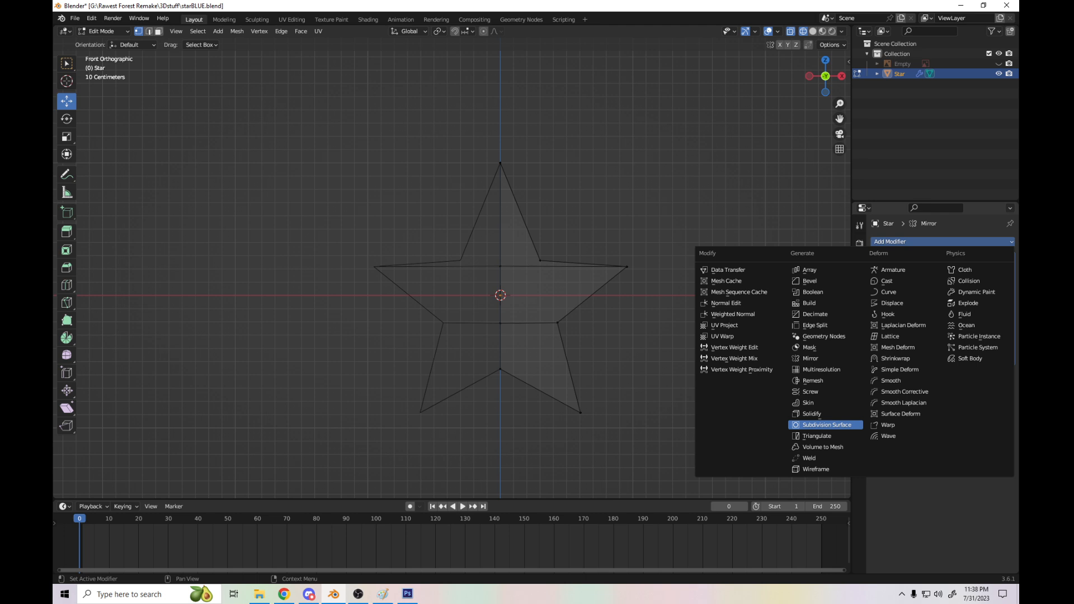
click(827, 424)
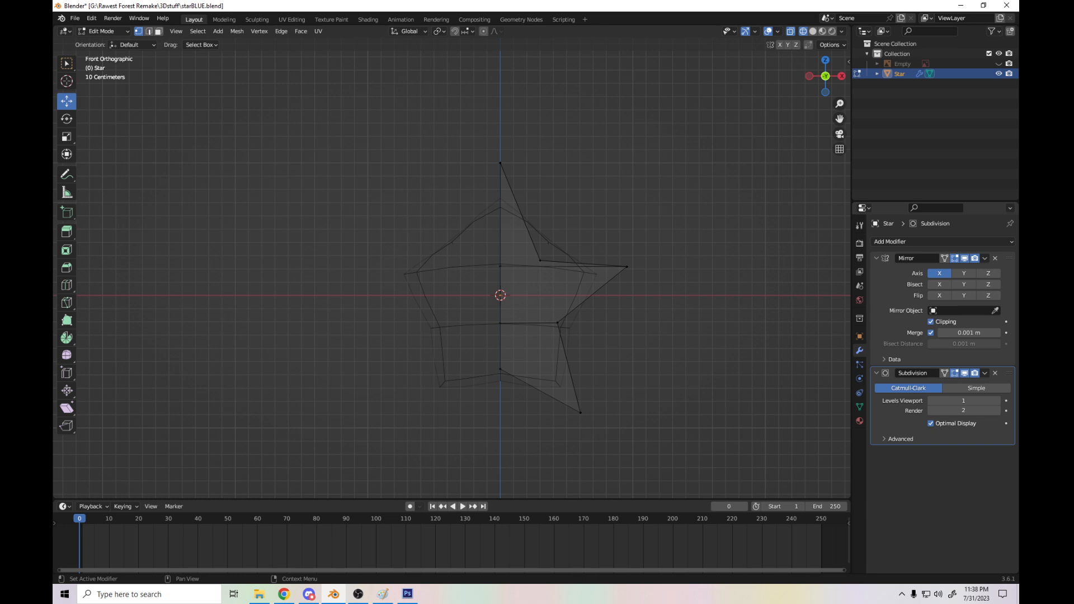
- Toggle the Subdivision modifier's Optimal Display, Edit Mode display and On Cage options off and on to compare the smoothed mesh
click(931, 424)
click(930, 423)
click(964, 373)
click(964, 373)
click(964, 373)
click(964, 373)
click(944, 373)
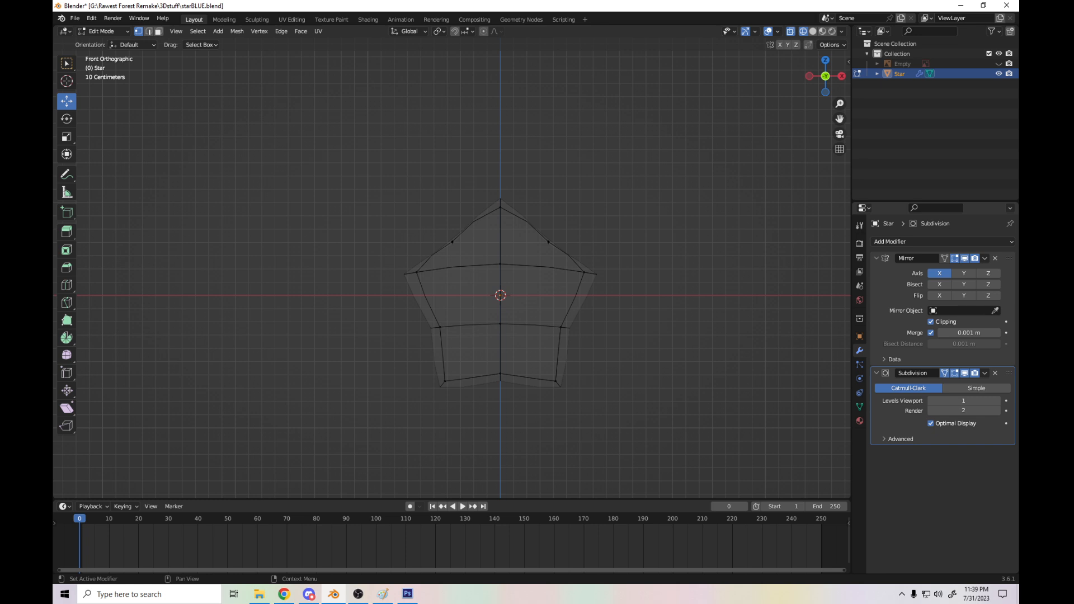
click(944, 373)
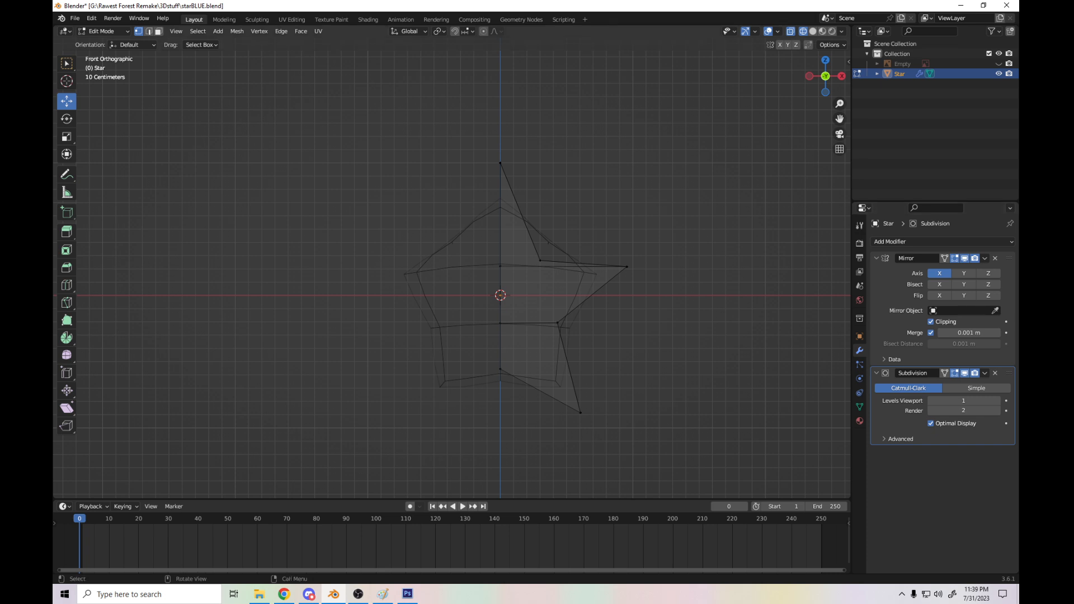
- Try a loop cut across the star's upper section slid up to the top outline, undo it, and remove the Subdivision modifier
key(ctrl+r)
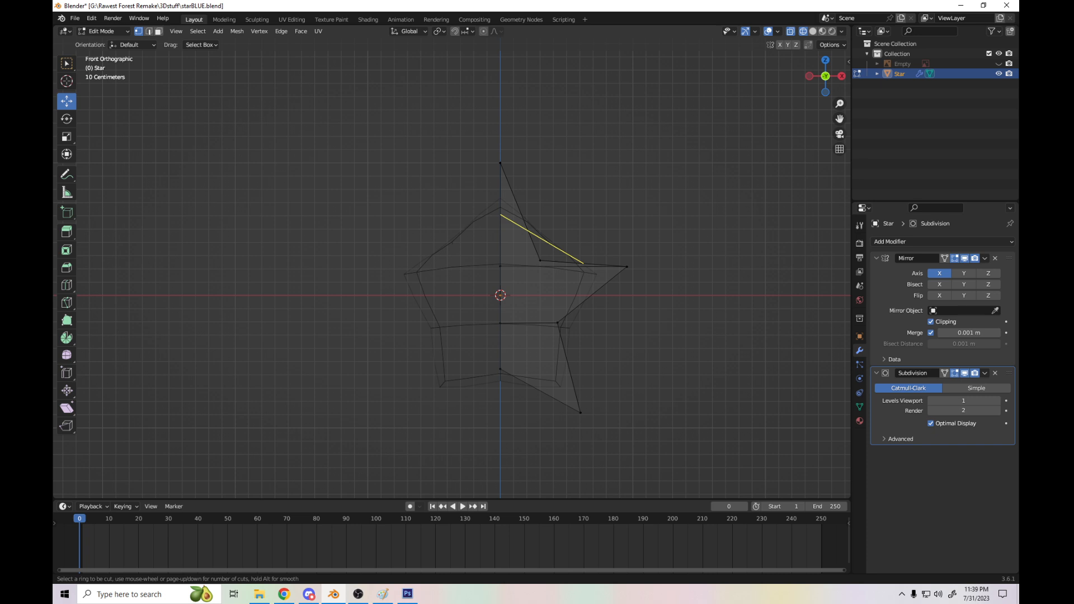
click(511, 217)
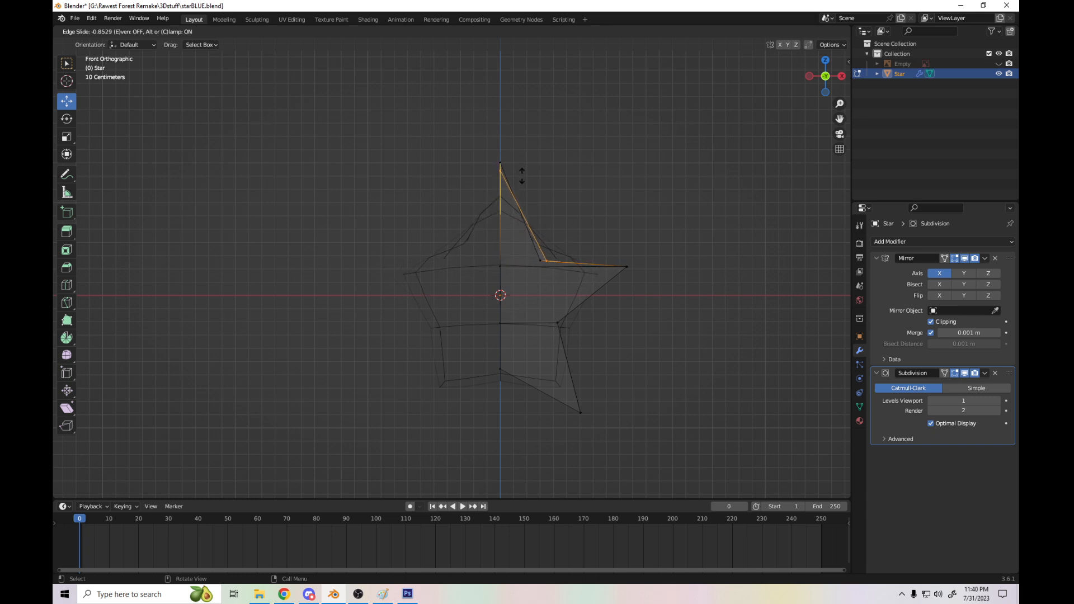
click(540, 157)
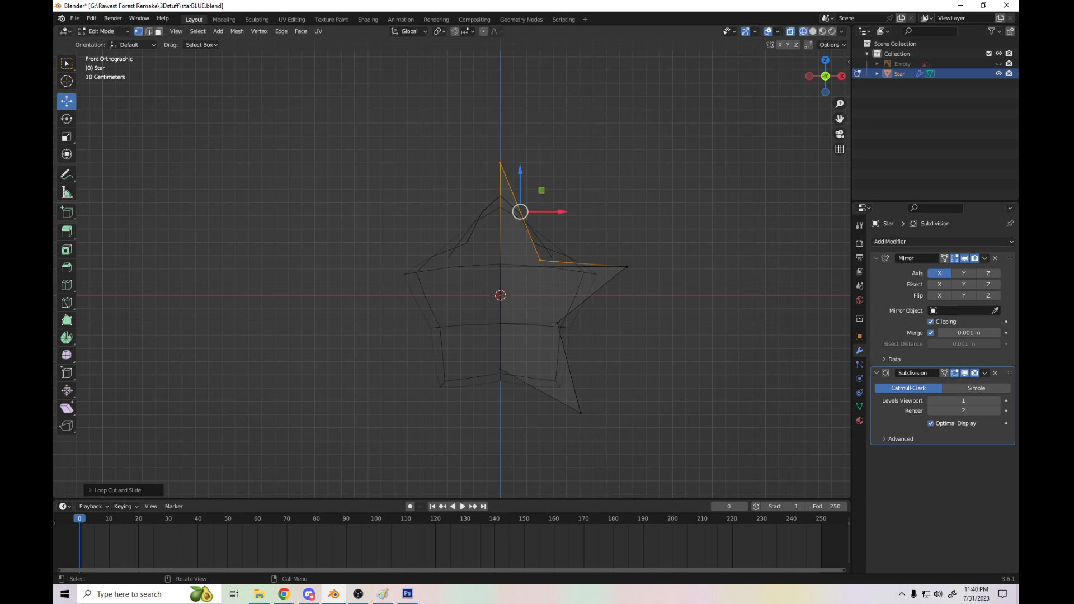
key(alt+a)
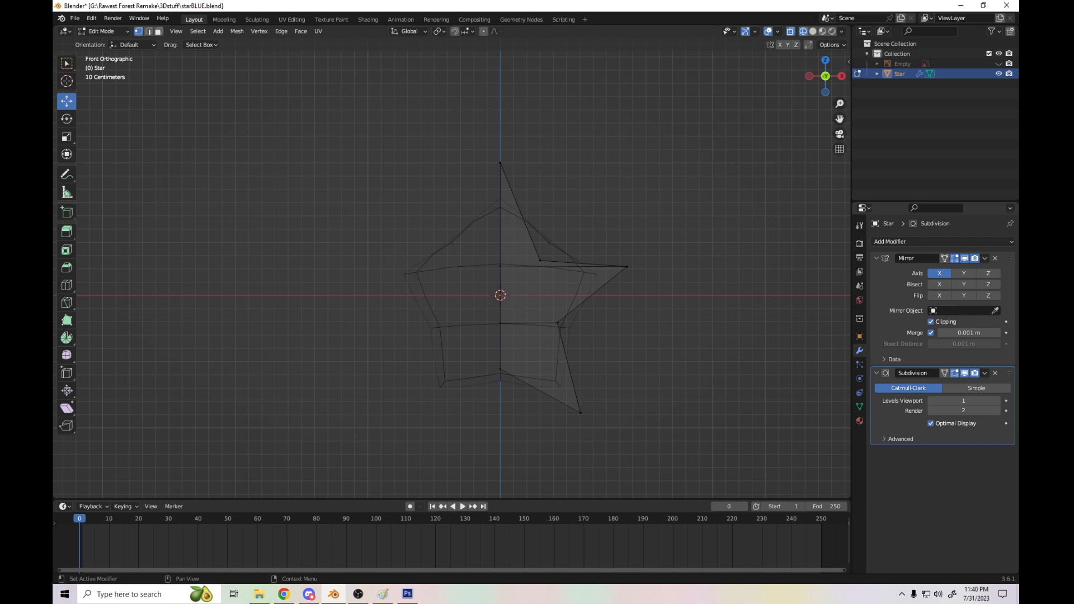
click(995, 373)
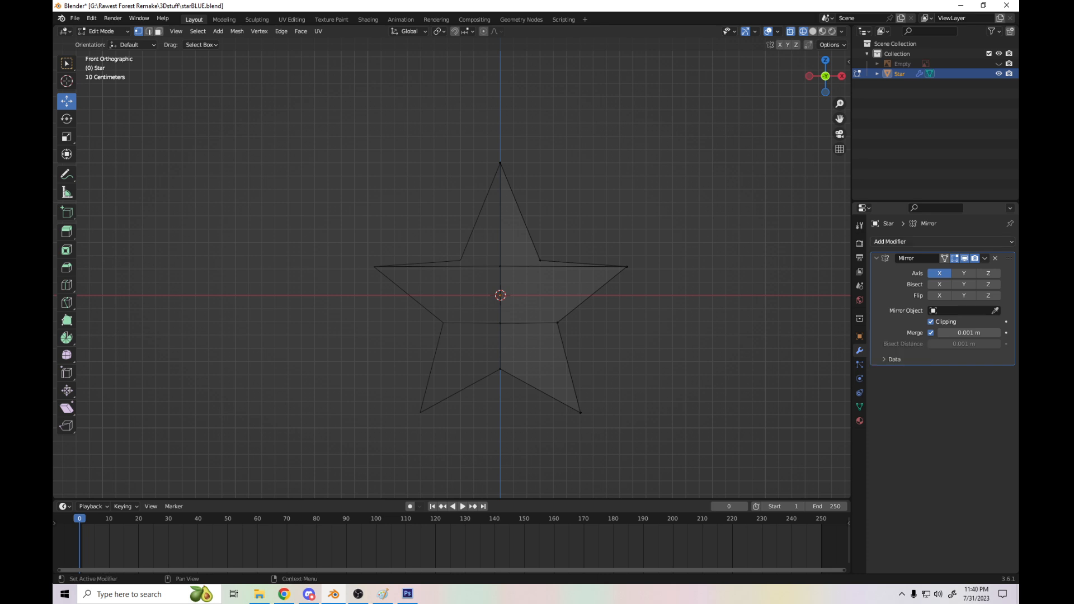
- Try a loop cut midway across the star's upper section, check it from an angle, and undo it
click(942, 241)
key(ctrl+r)
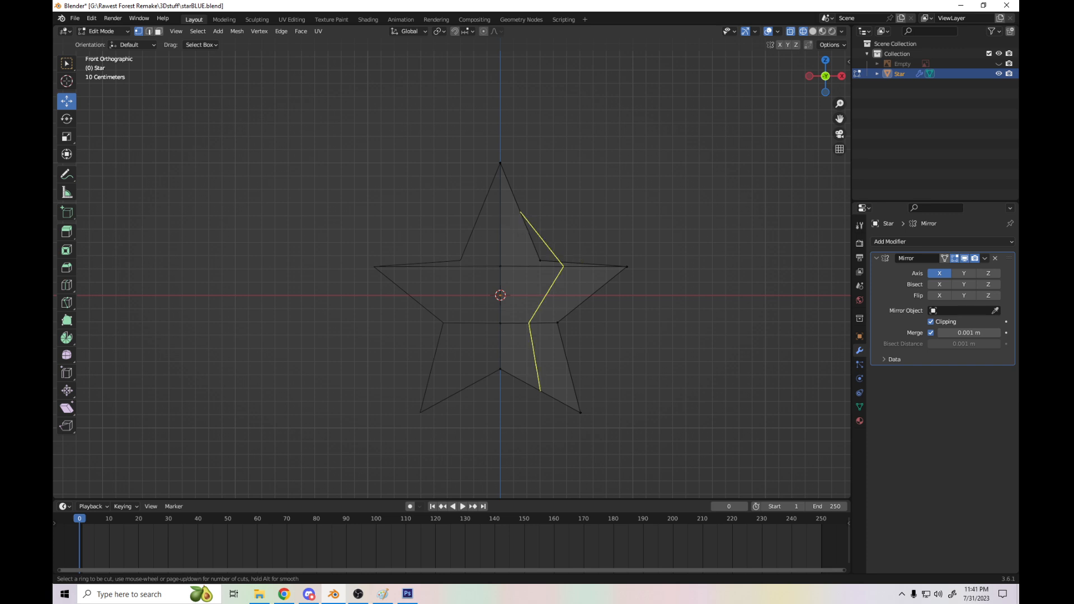
click(525, 227)
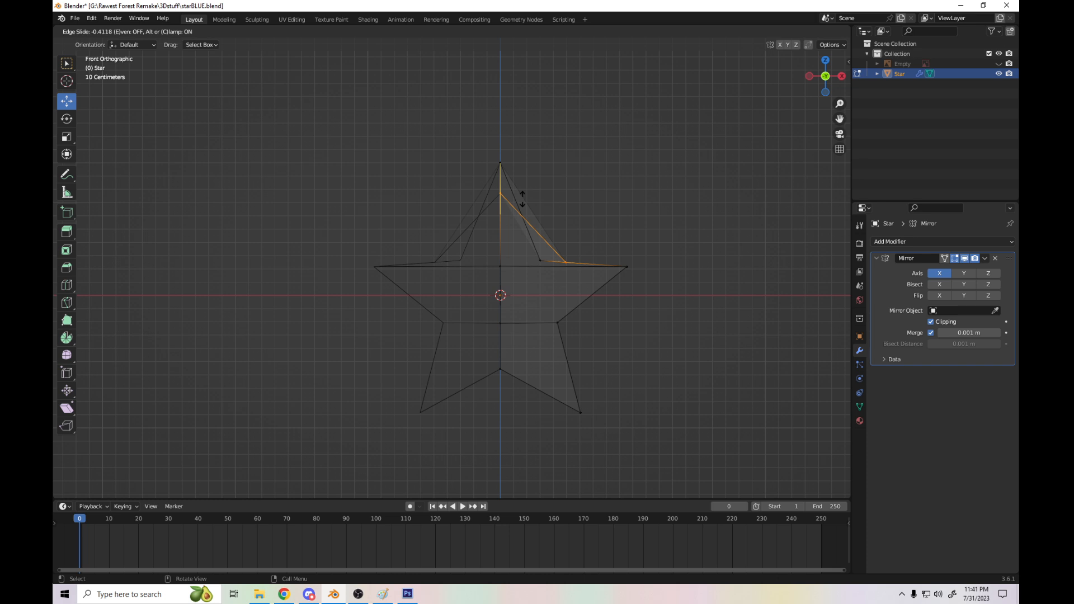
click(522, 202)
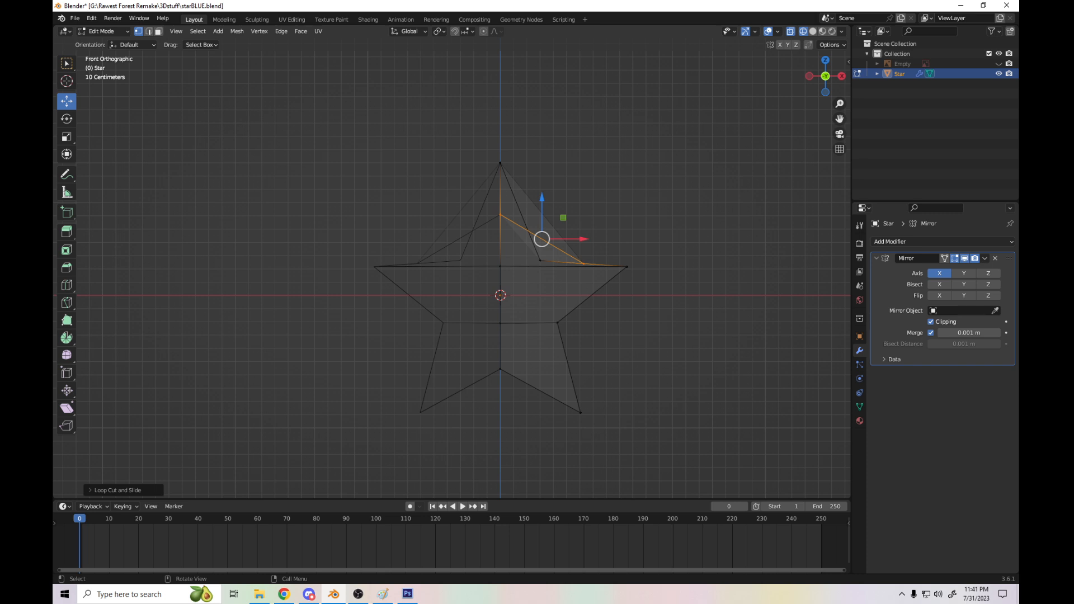
drag(825, 76, 799, 110)
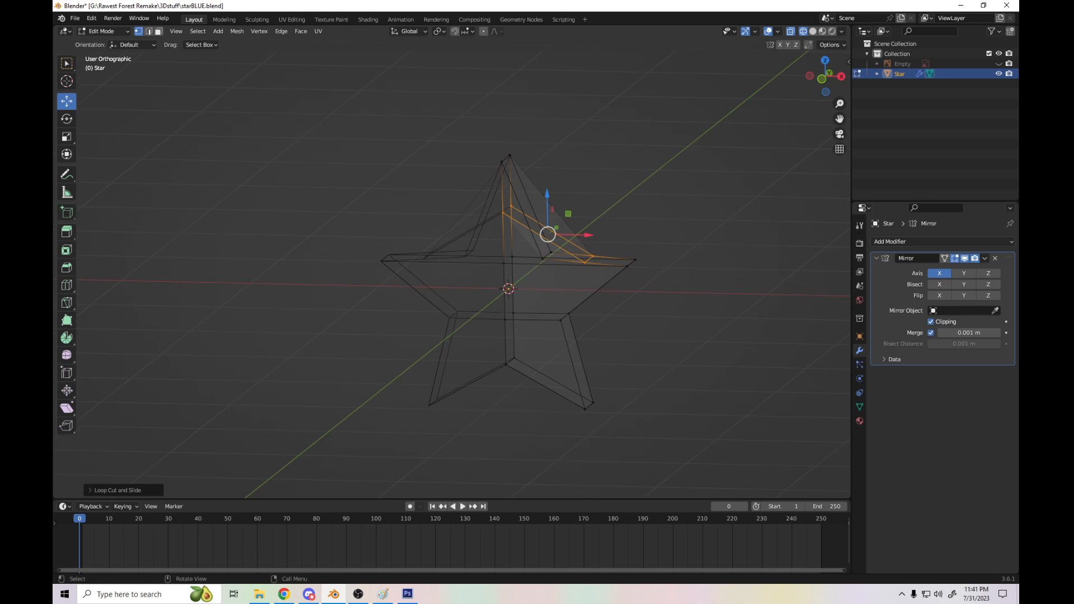
key(ctrl+z)
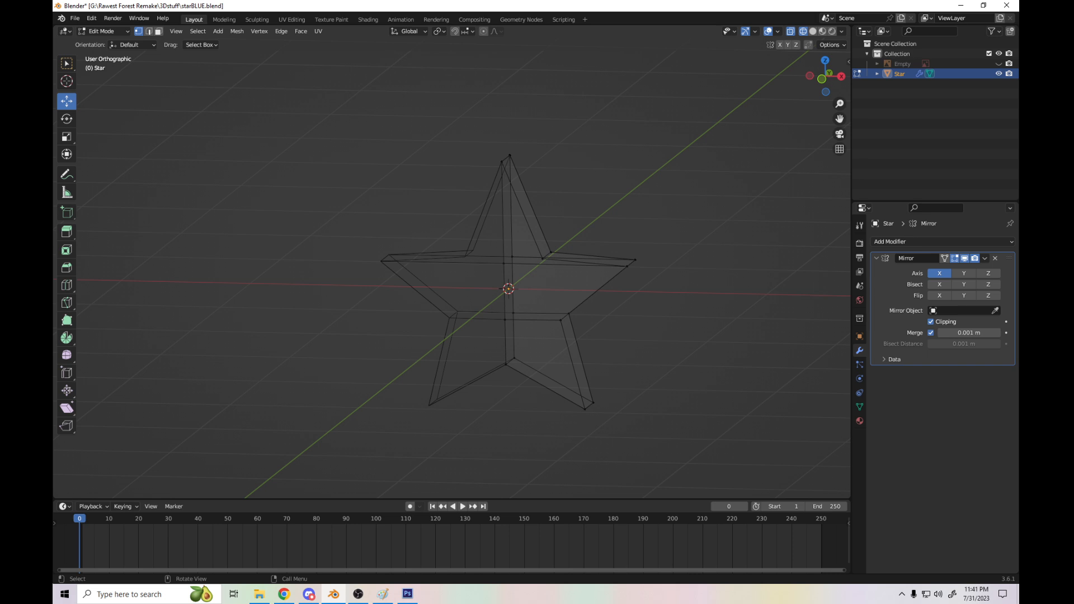
- In Object Mode, hide the Mirror modifier's viewport result, inspect the half star in solid shading, and show the mirrored half again
key(Tab)
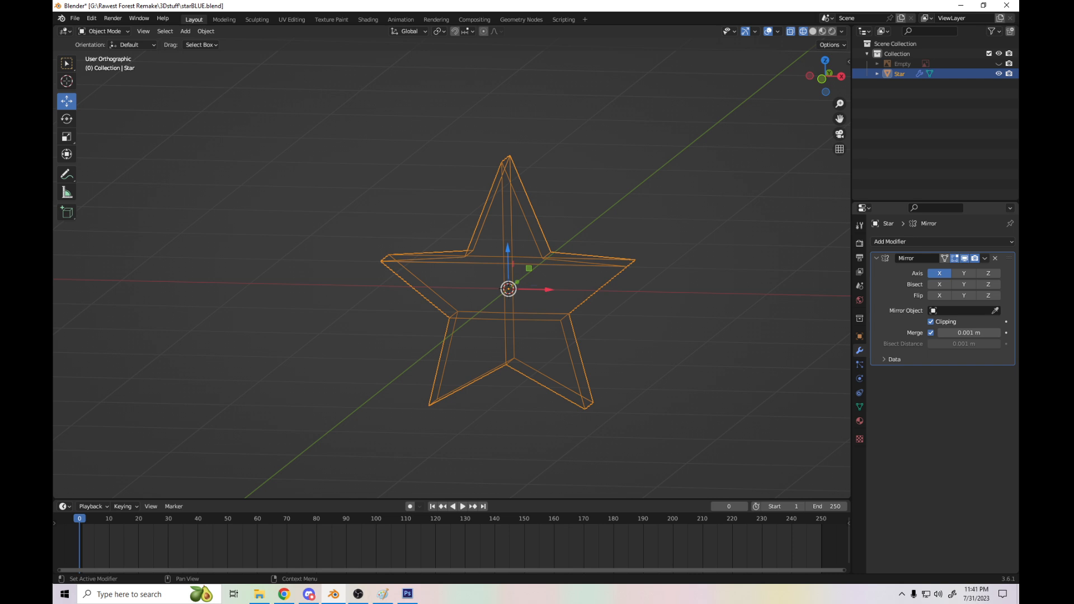
click(965, 258)
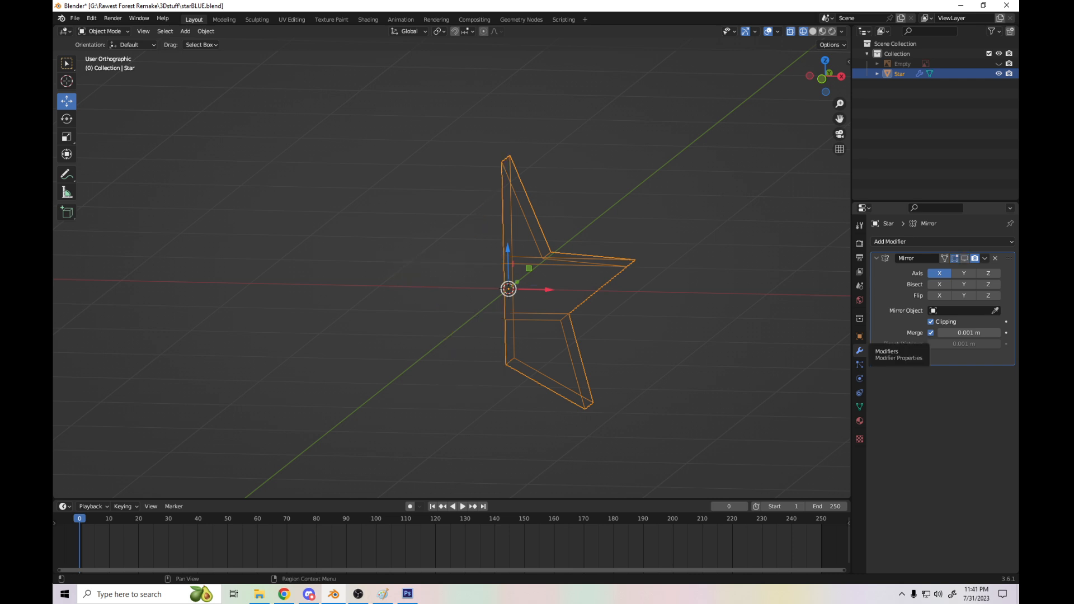
drag(826, 77, 812, 78)
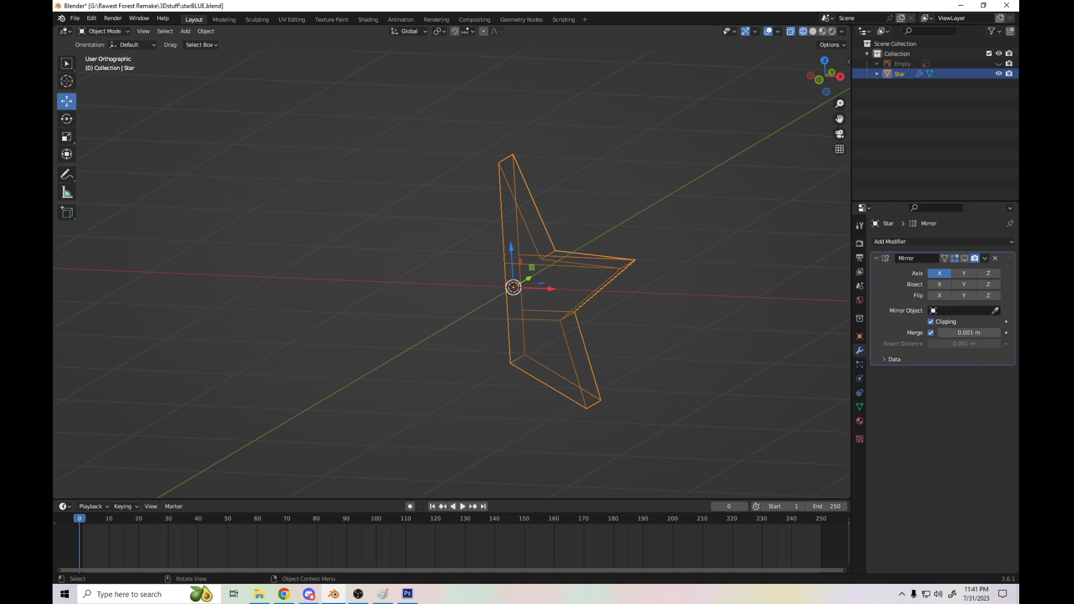
key(z)
click(796, 295)
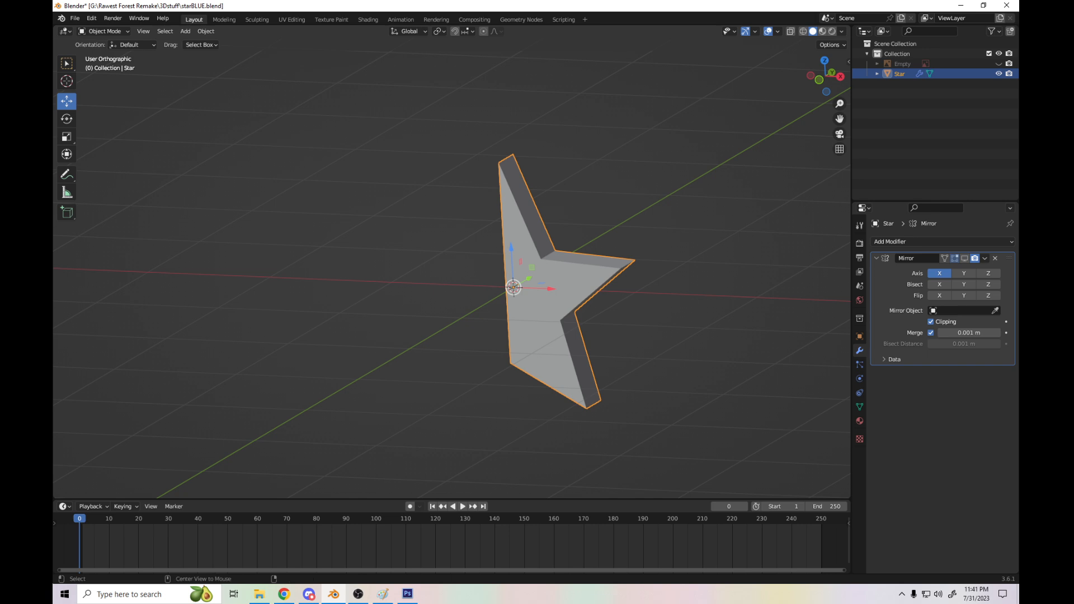
drag(825, 76, 806, 195)
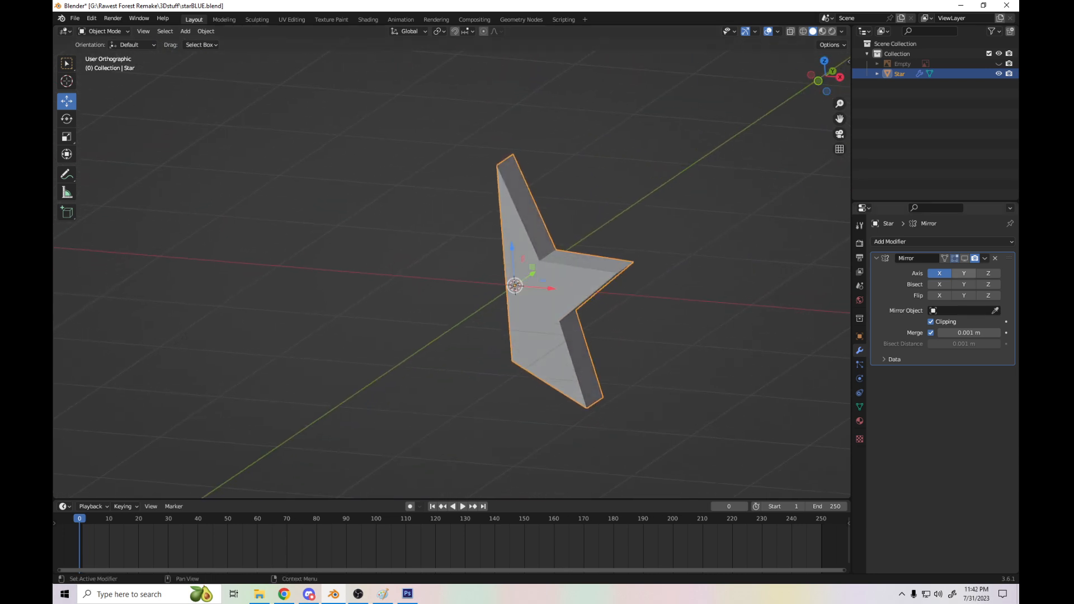
click(965, 258)
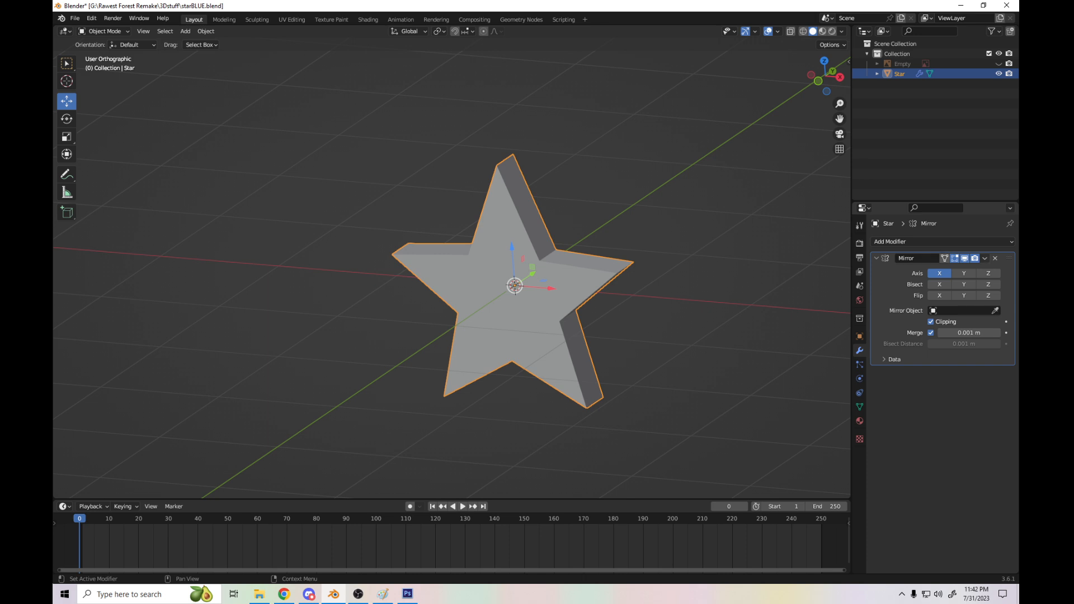
- Apply the Mirror modifier to the star and return to Edit Mode in front view
click(984, 258)
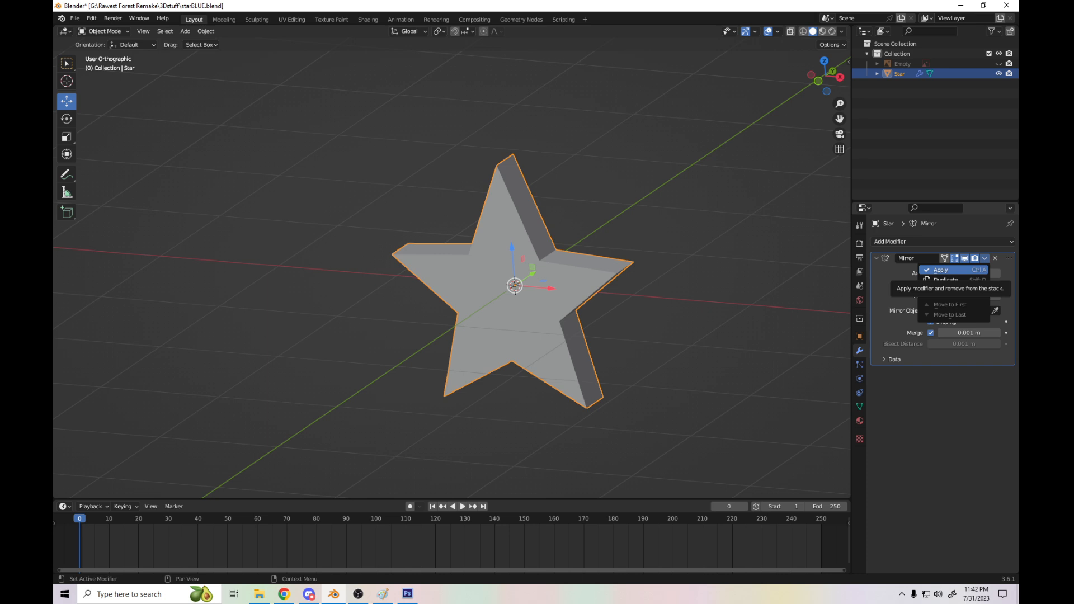
click(945, 269)
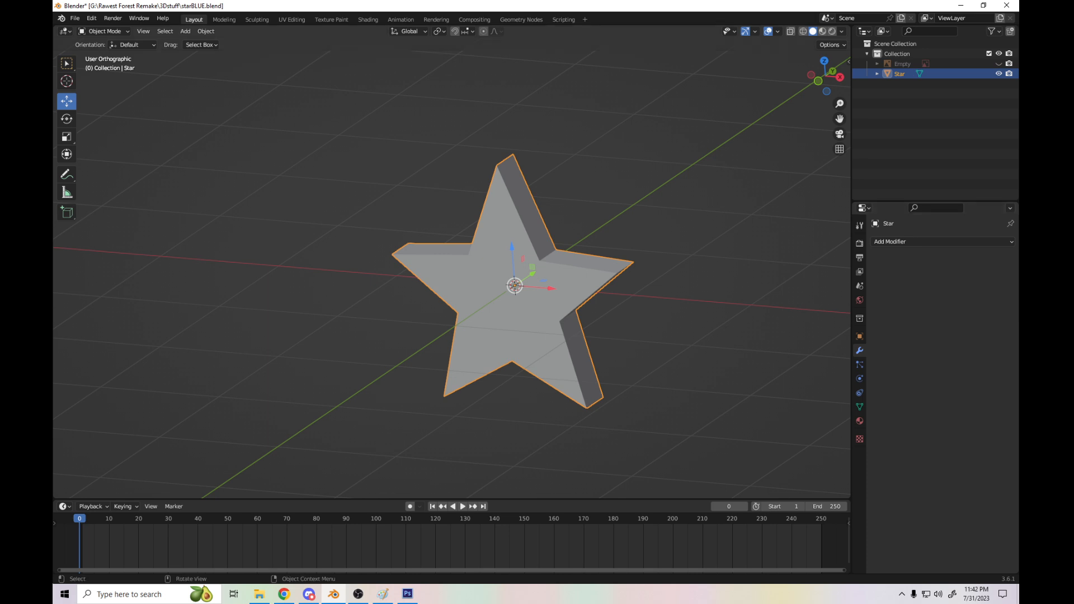
key(Tab)
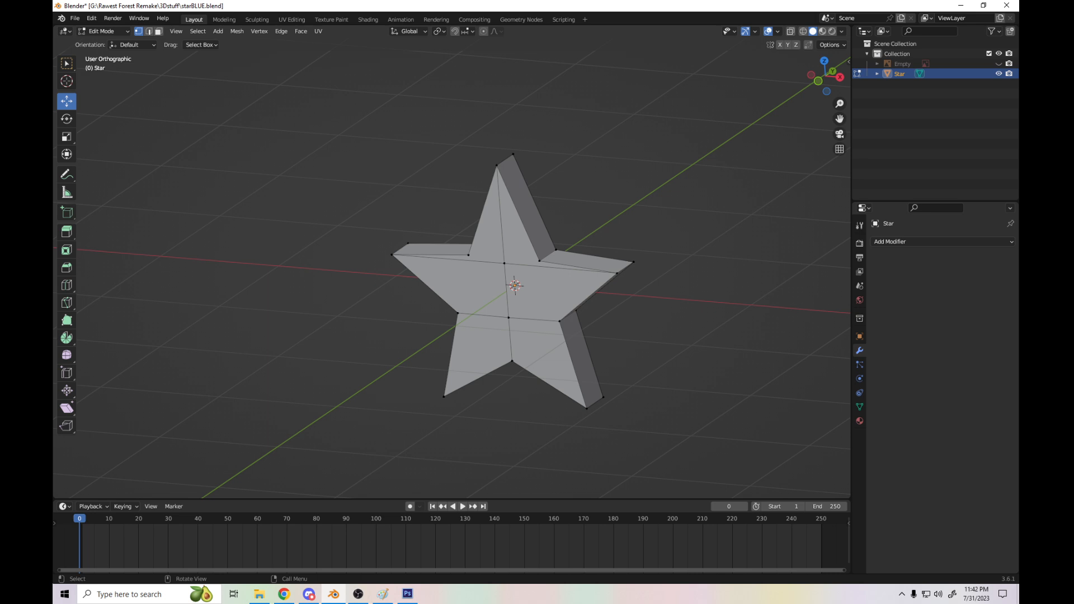
key(KP_1)
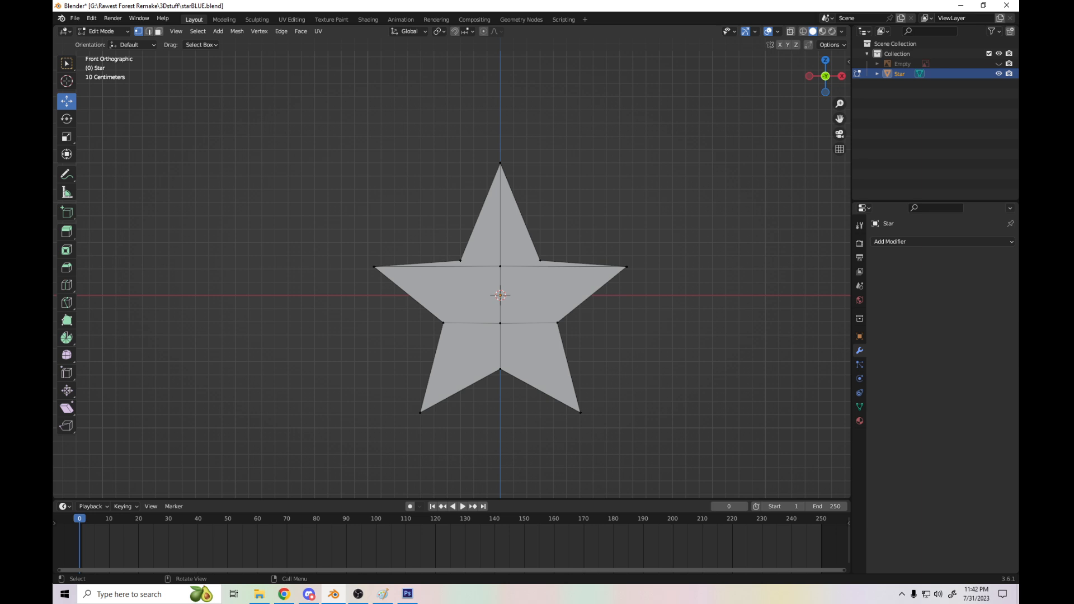
- Try a loop cut across the full star's upper section, slid up to the top outline, and undo it
key(ctrl+r)
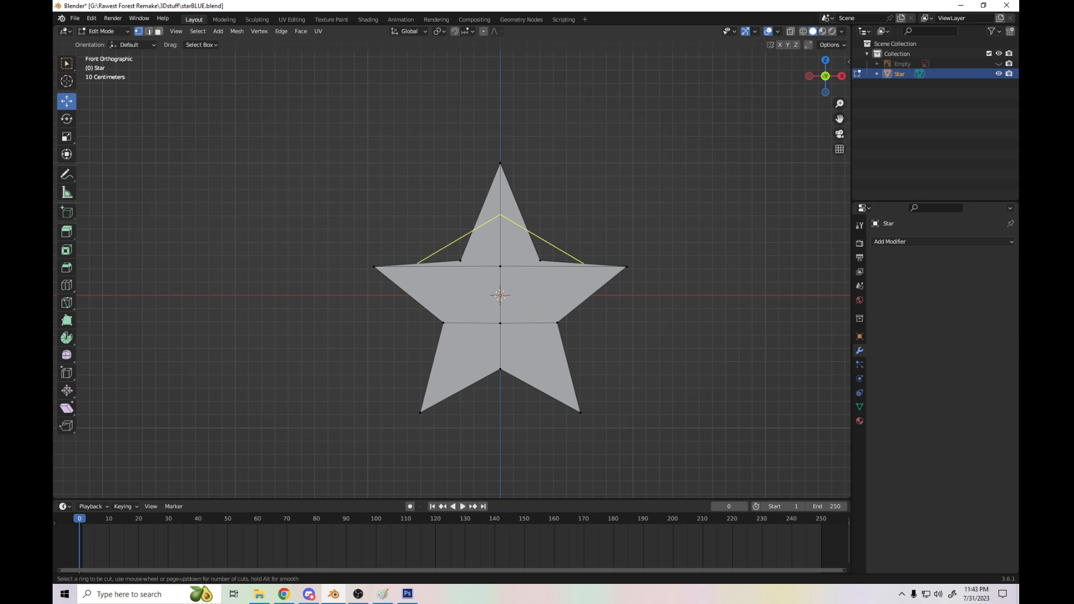
click(506, 229)
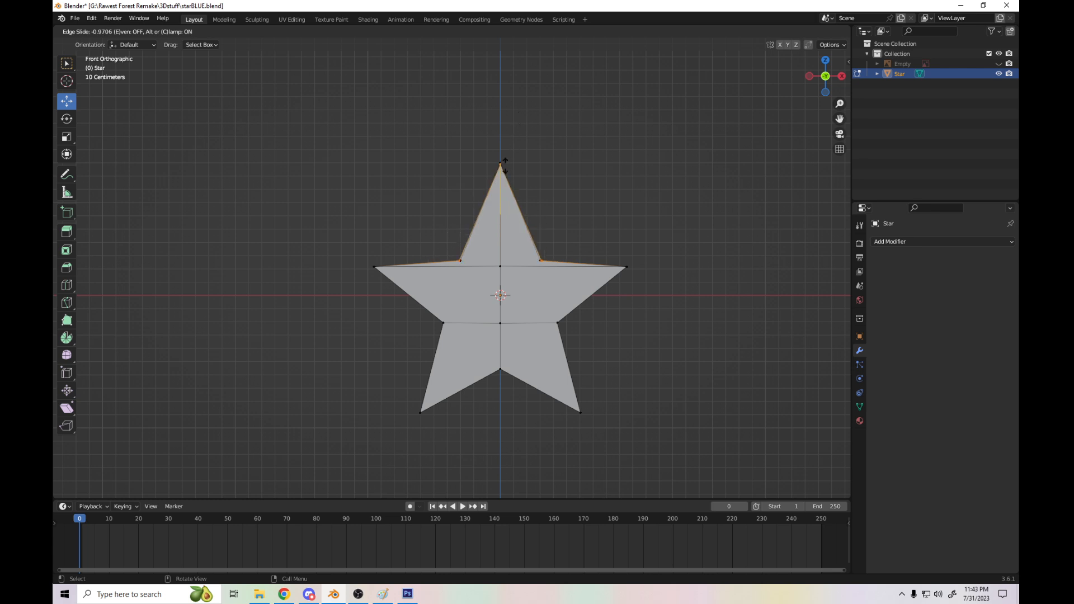
click(556, 182)
key(ctrl+z)
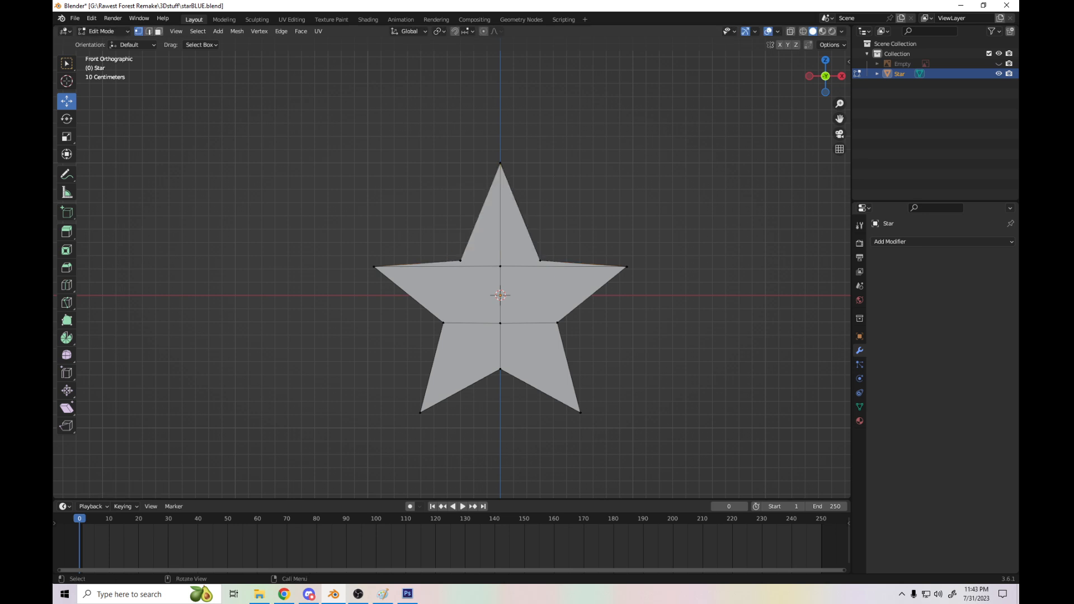
- Add a centred loop cut around the star's side faces, halfway through its thickness
drag(825, 76, 912, 115)
drag(825, 76, 794, 67)
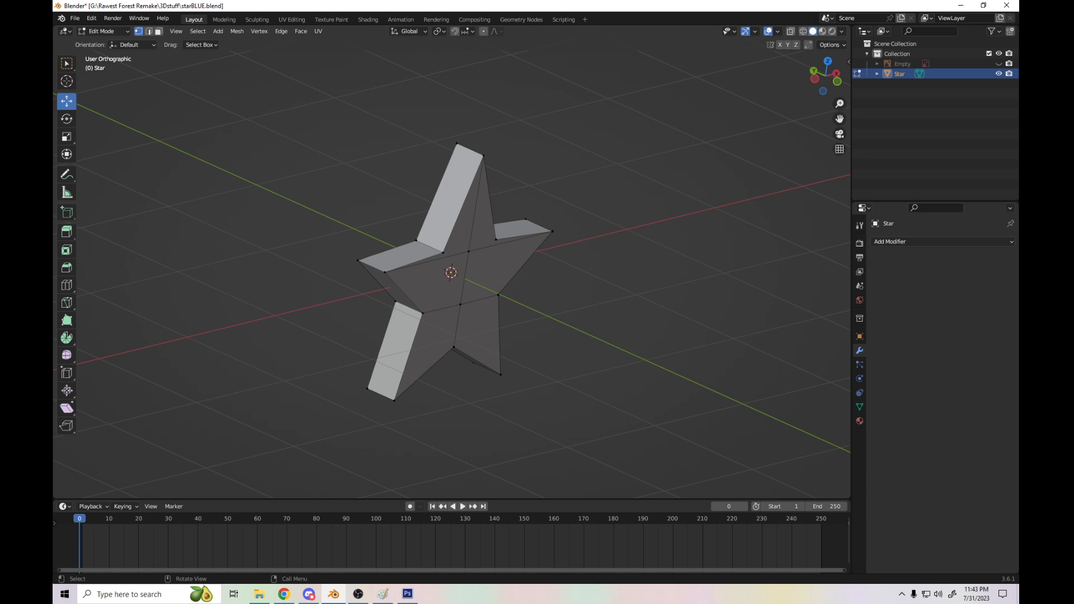
key(ctrl+r)
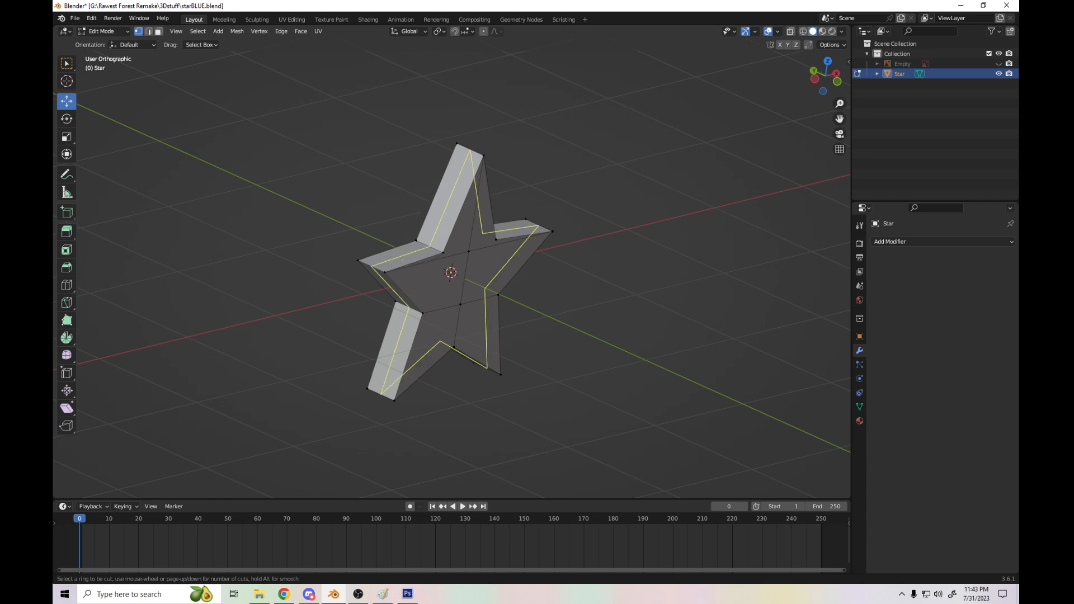
click(448, 228)
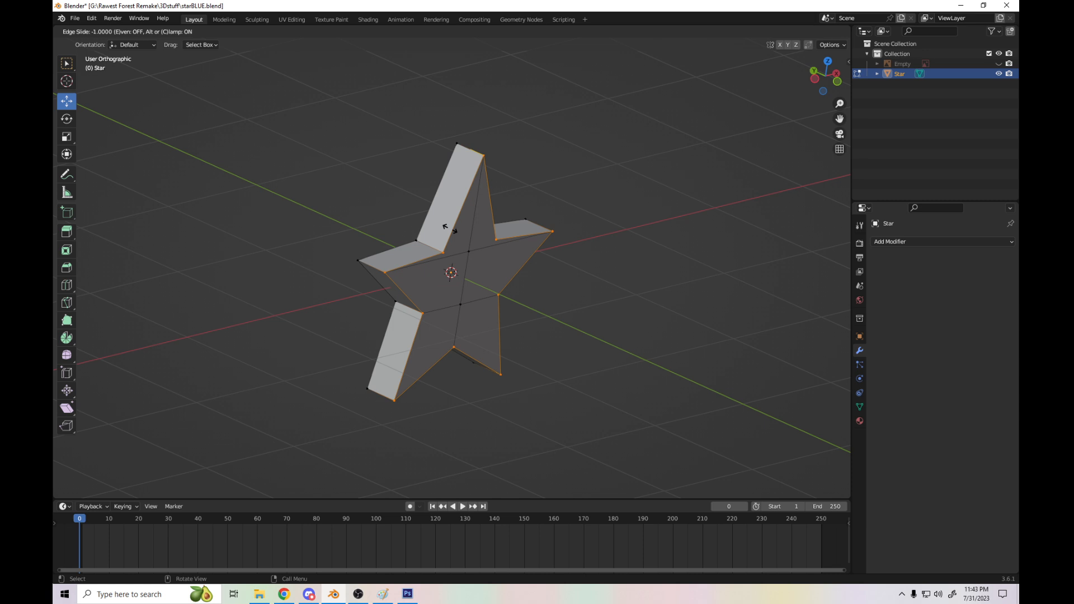
click(441, 174)
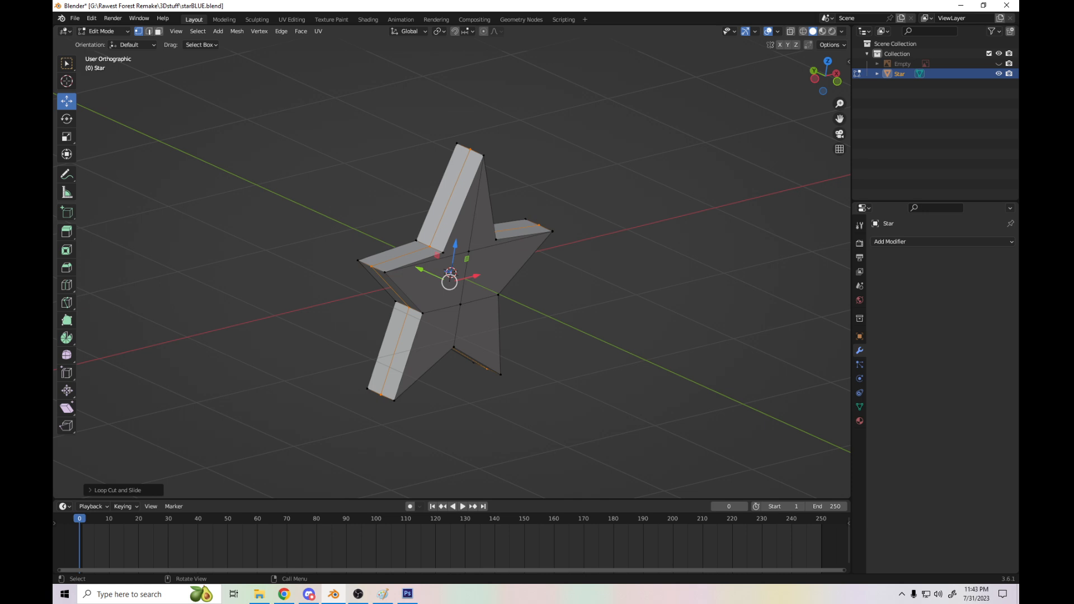
- In right view with wireframe shading, box-select the star's rear outline vertices on the positive Y side and delete them
key(KP_3)
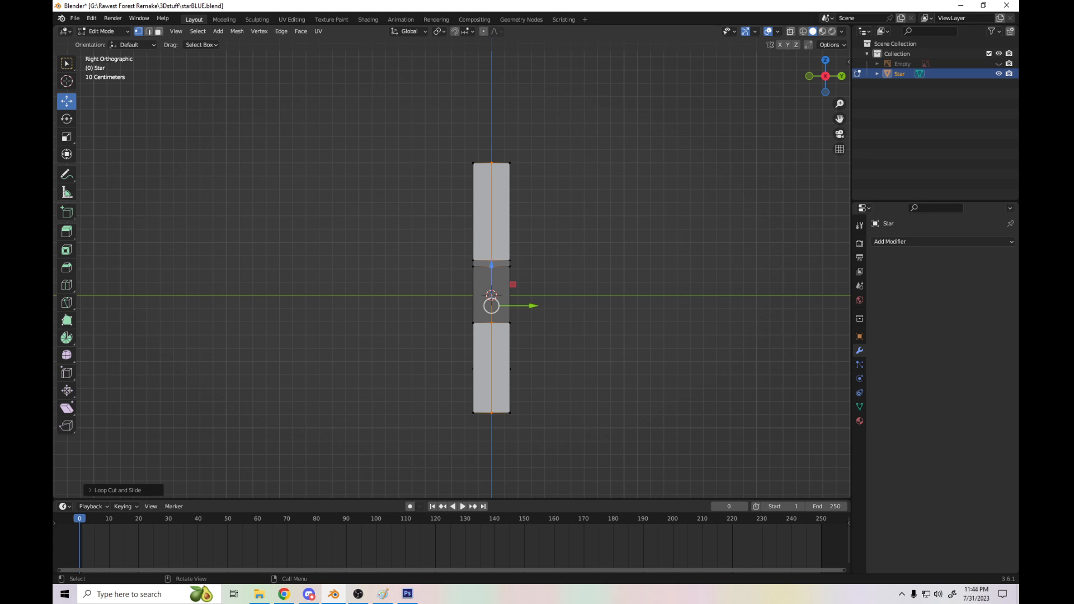
key(alt+a)
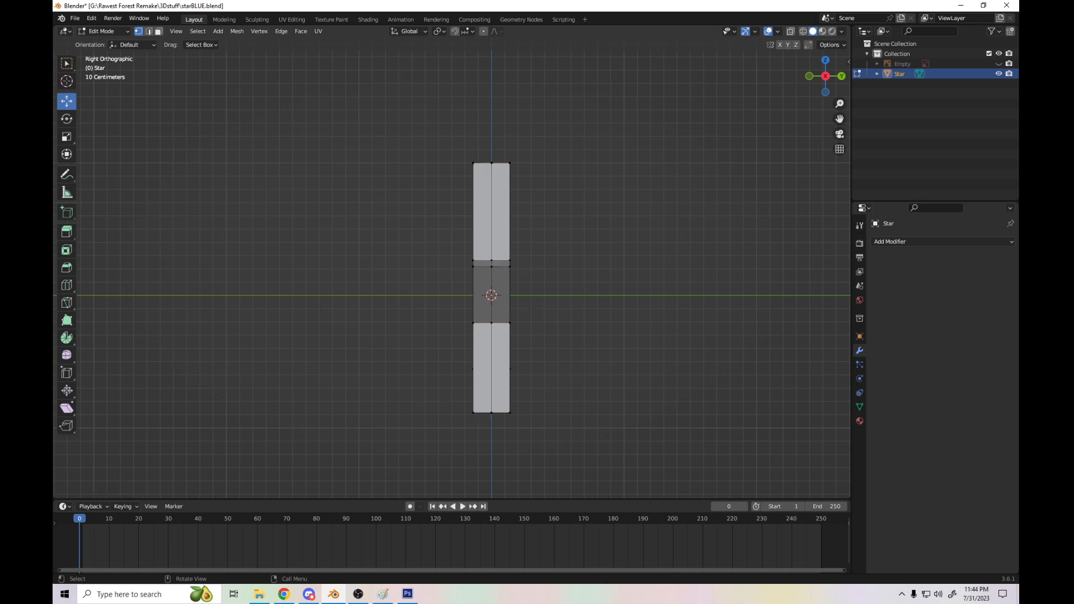
key(z)
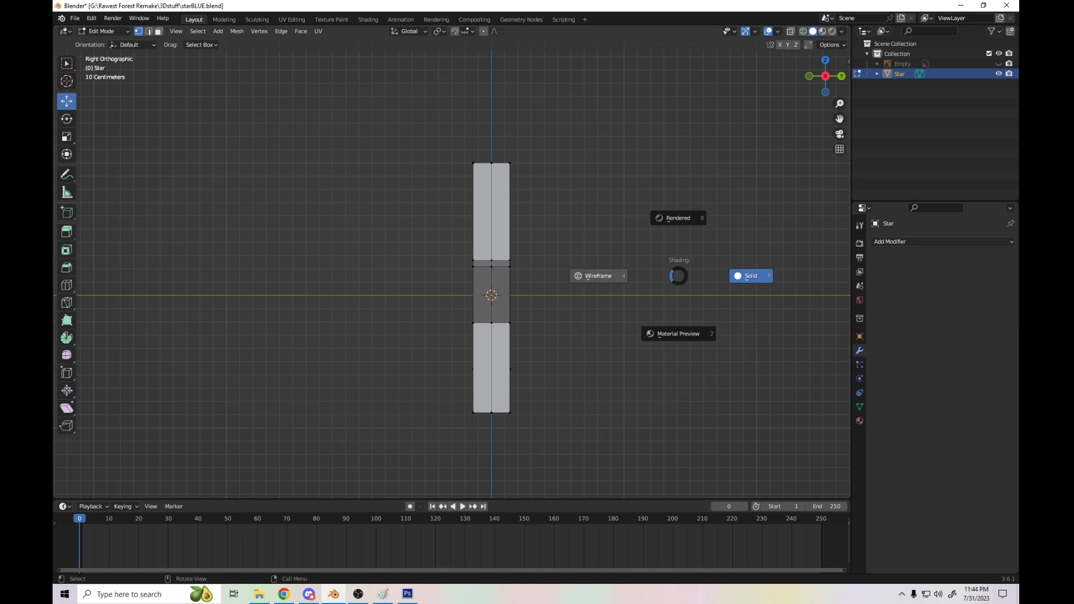
click(597, 275)
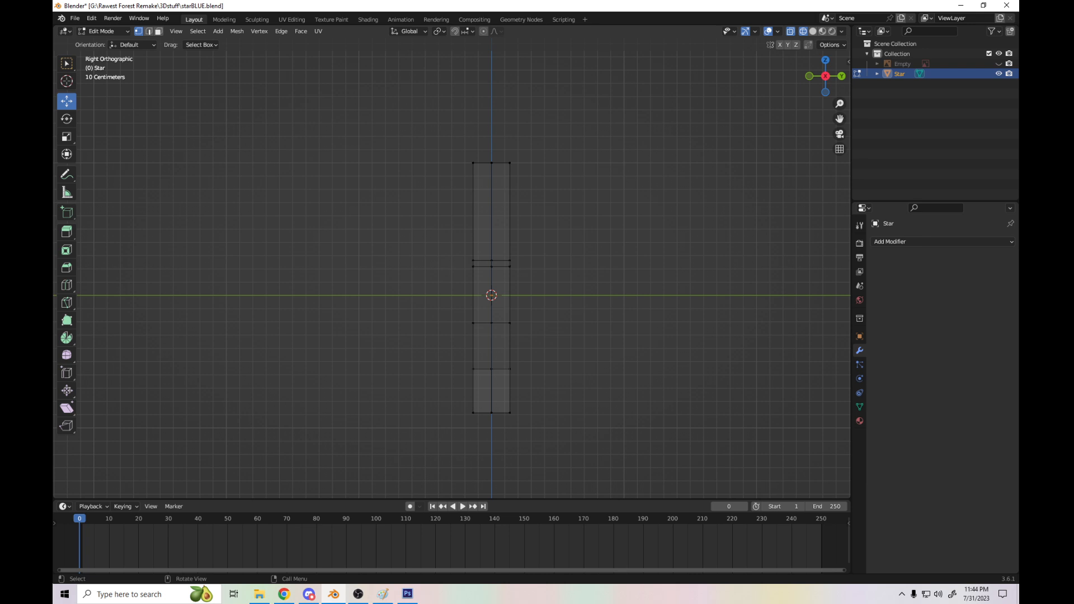
key(b)
drag(533, 143, 505, 425)
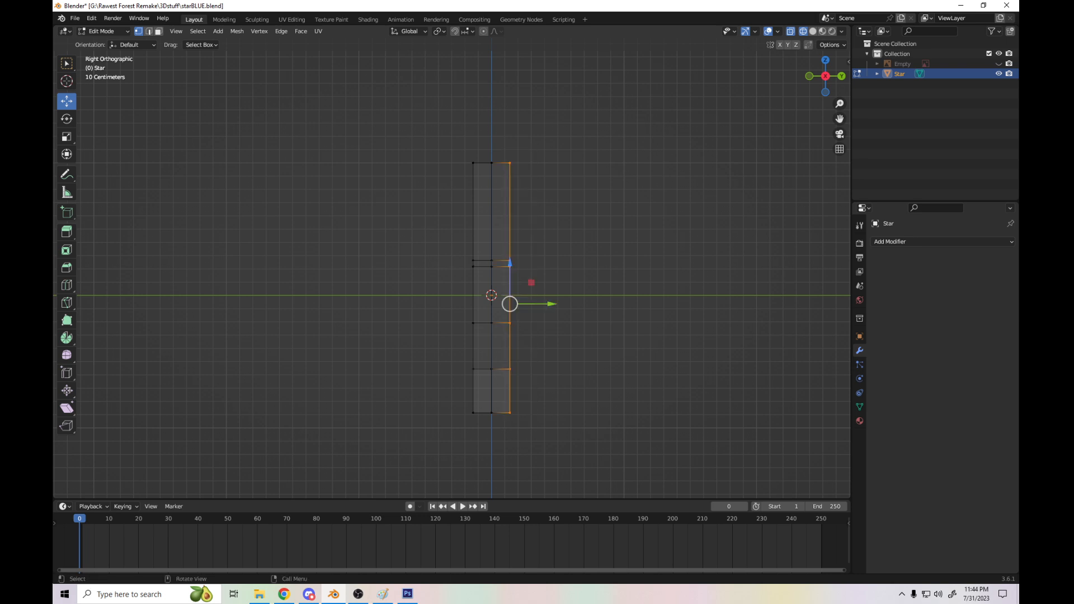
key(x)
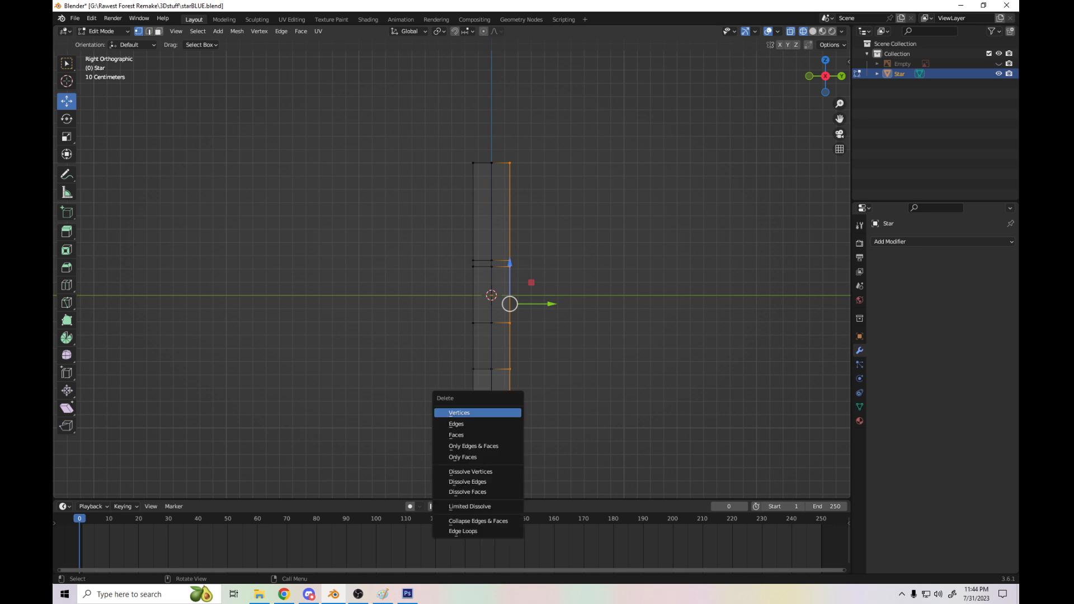
click(464, 413)
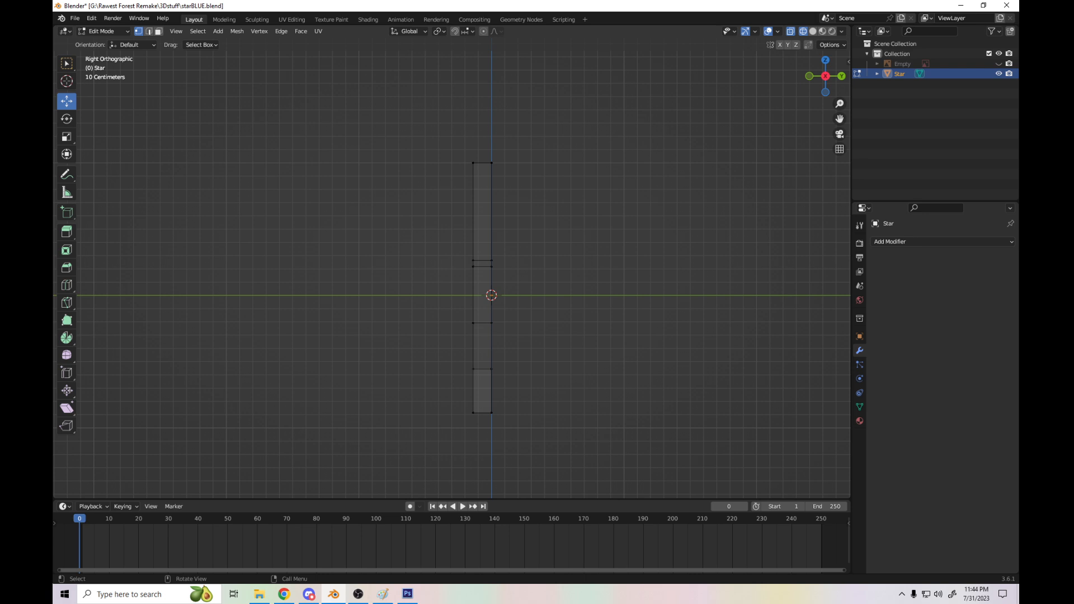
- Add a Mirror modifier to the star on the Y axis only, with Clipping enabled, and view it from the front
click(942, 242)
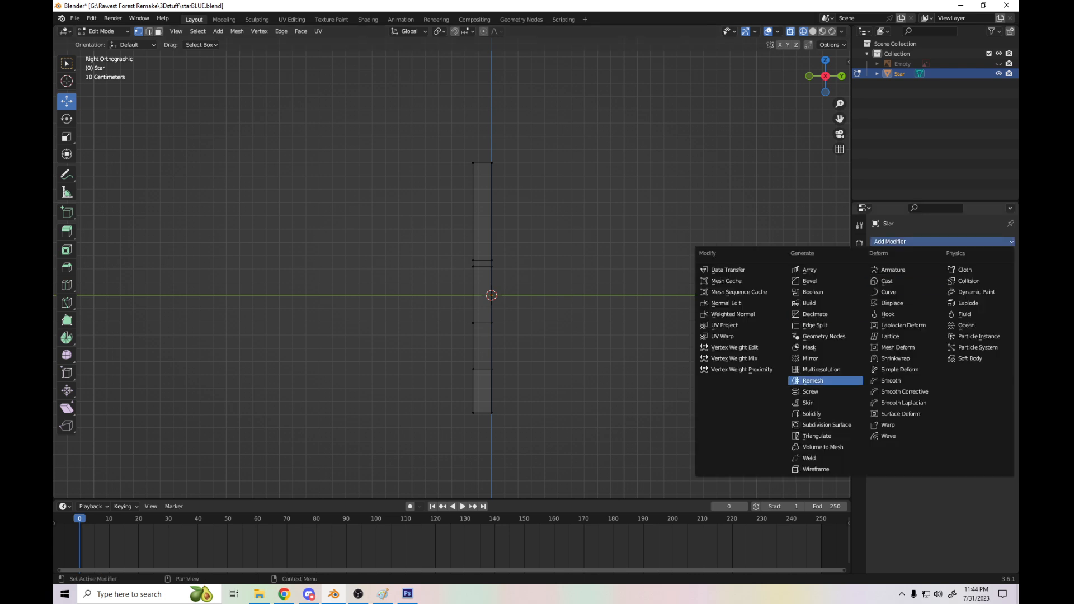
click(810, 359)
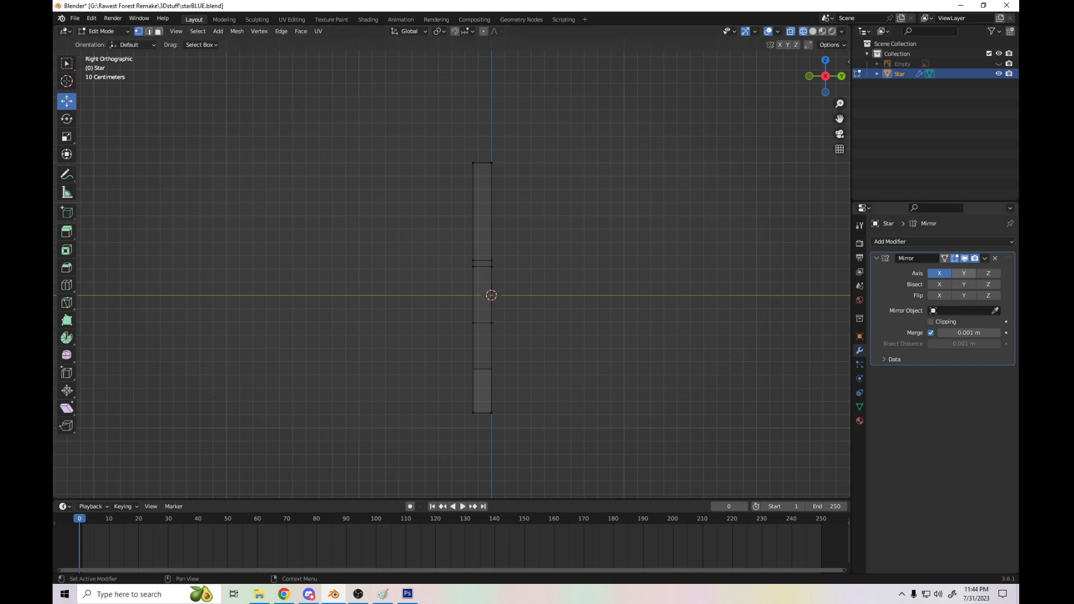
click(964, 273)
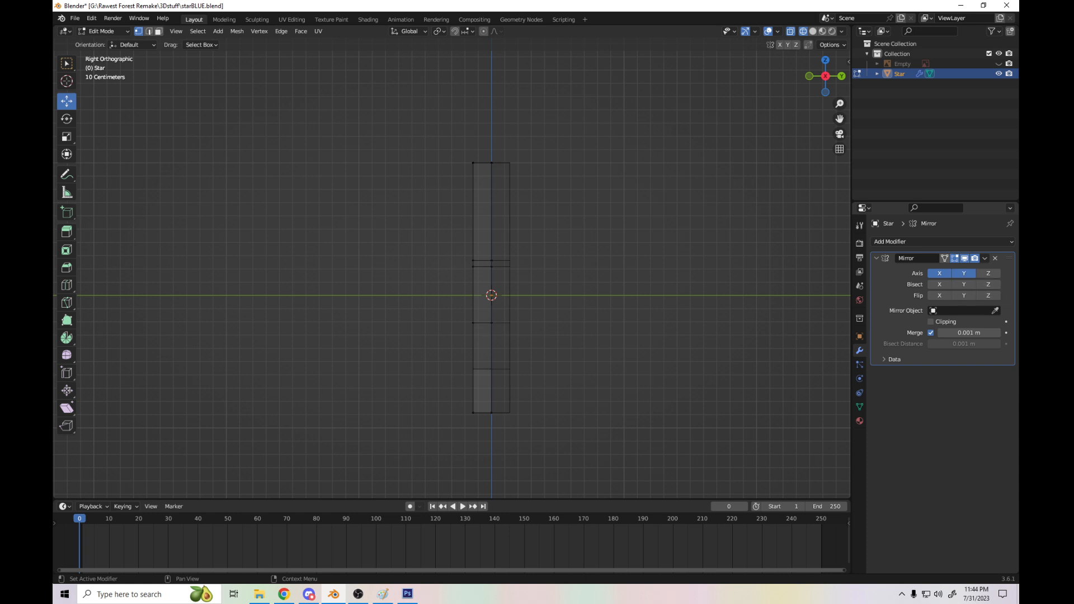
click(939, 273)
key(KP_1)
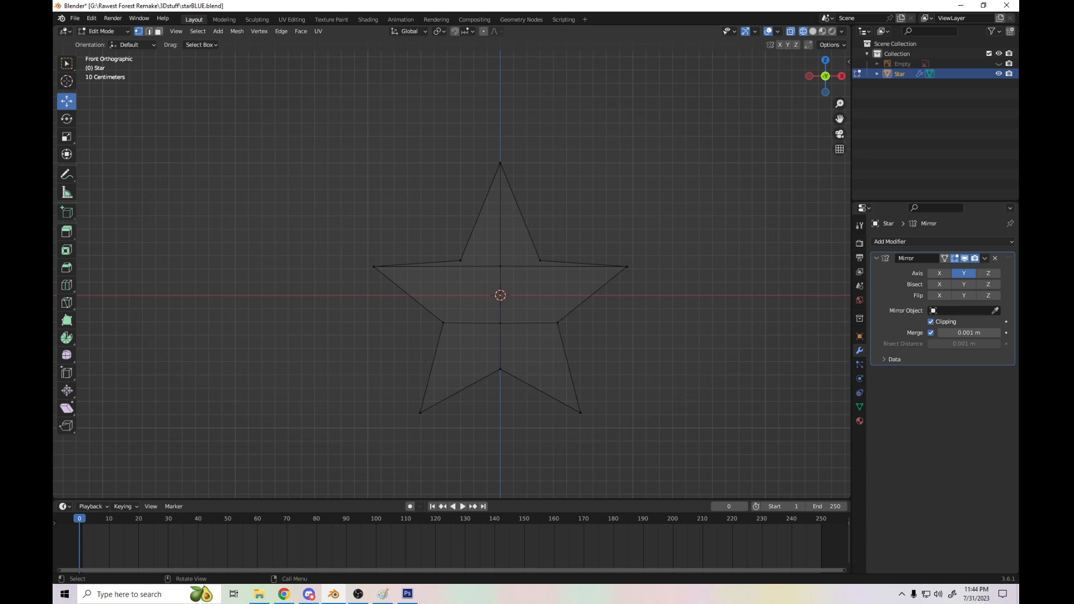
key(ctrl+r)
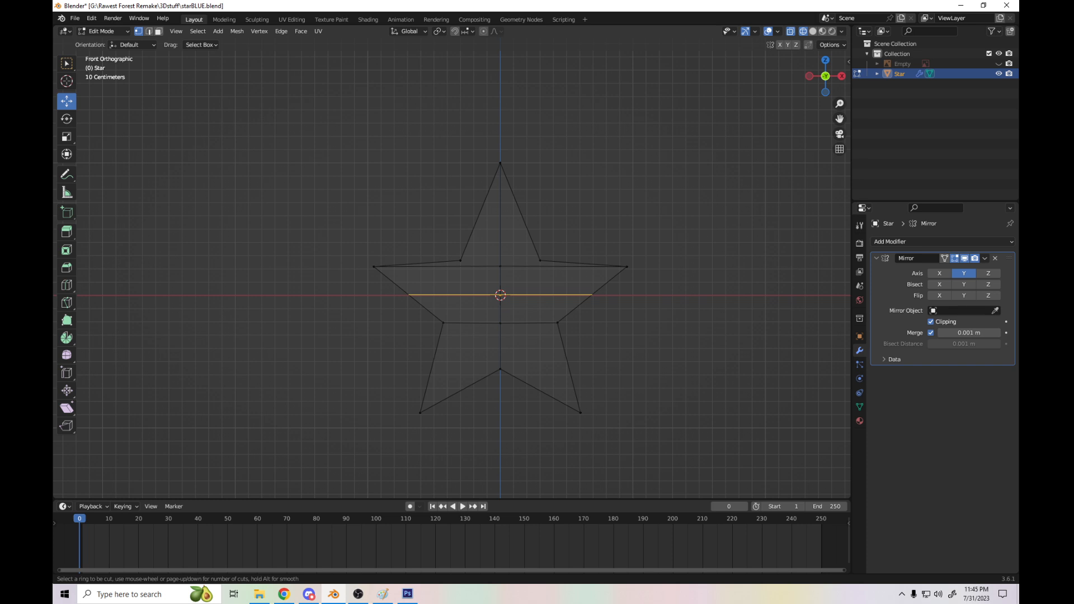
key(Escape)
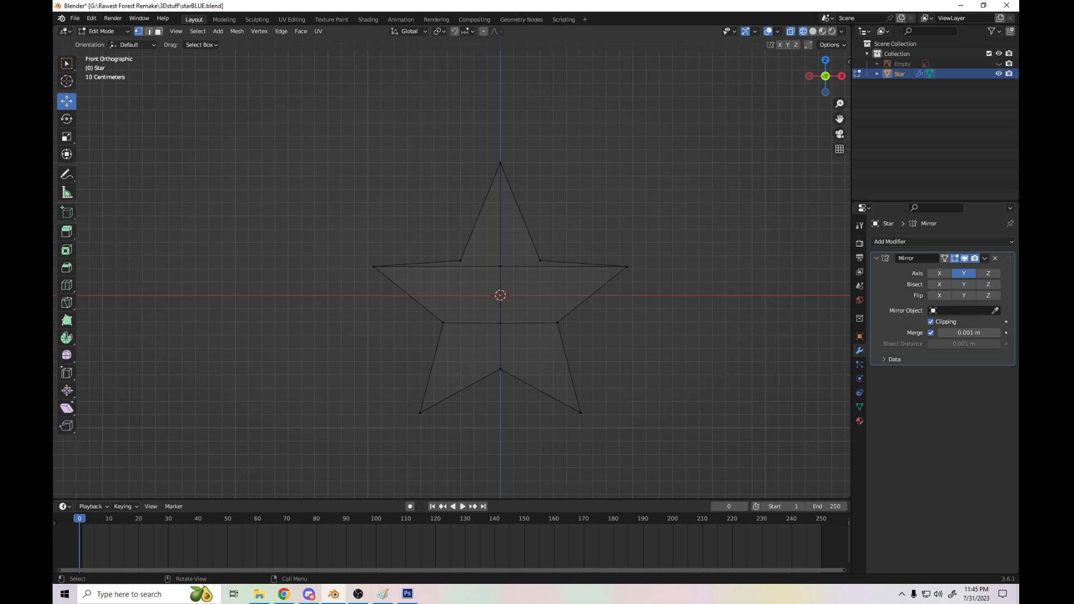
key(k)
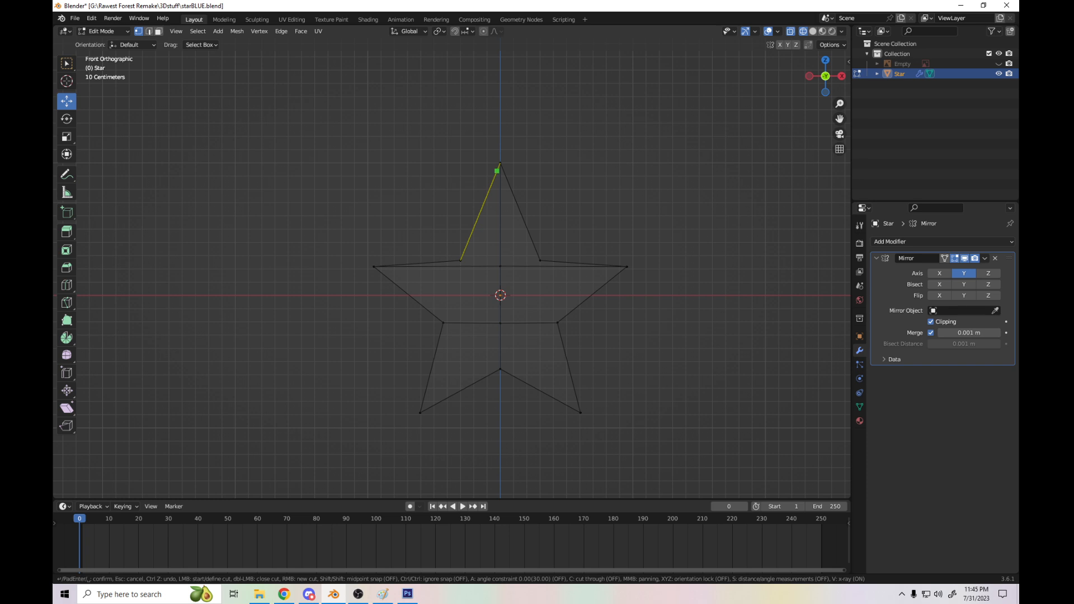
click(497, 171)
scroll(500, 165, up, 3)
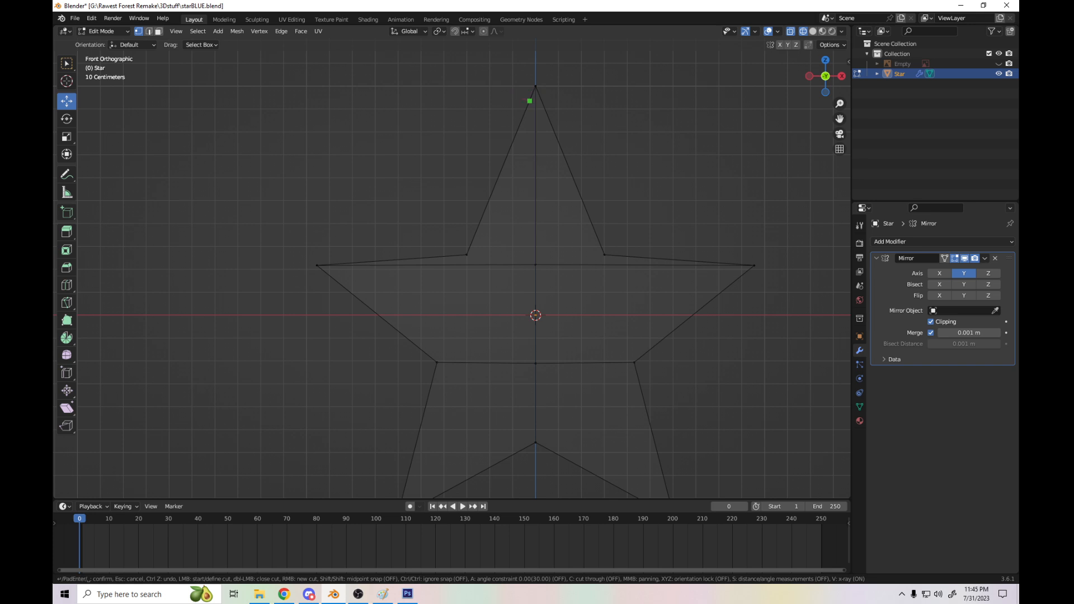
key(Escape)
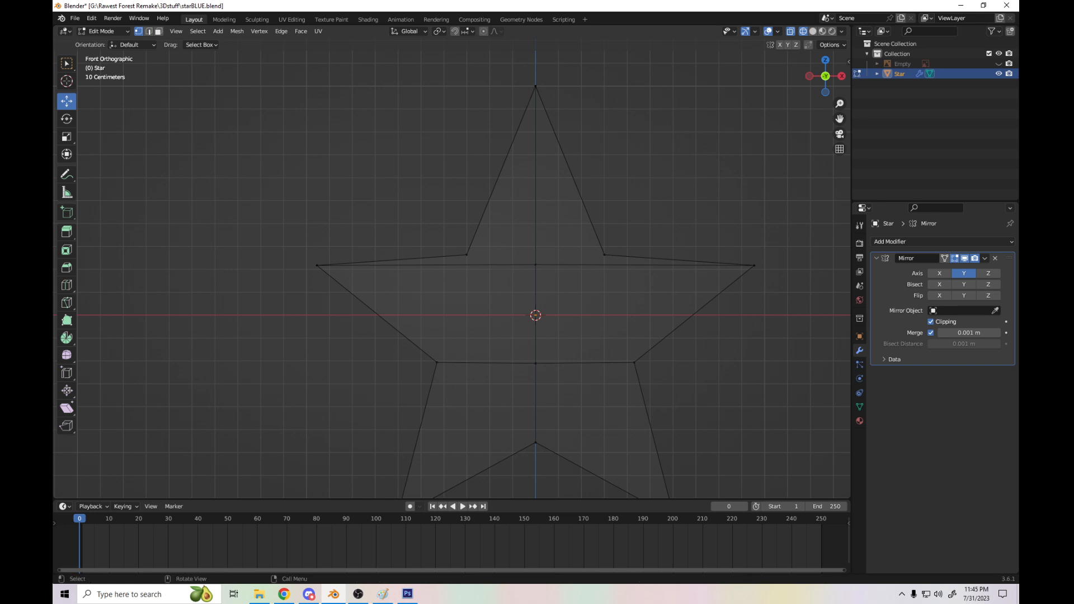
- Delete the vertices of the star's left half and enable the X axis in the Mirror modifier alongside Y
key(ctrl)
scroll(452, 274, down, 2)
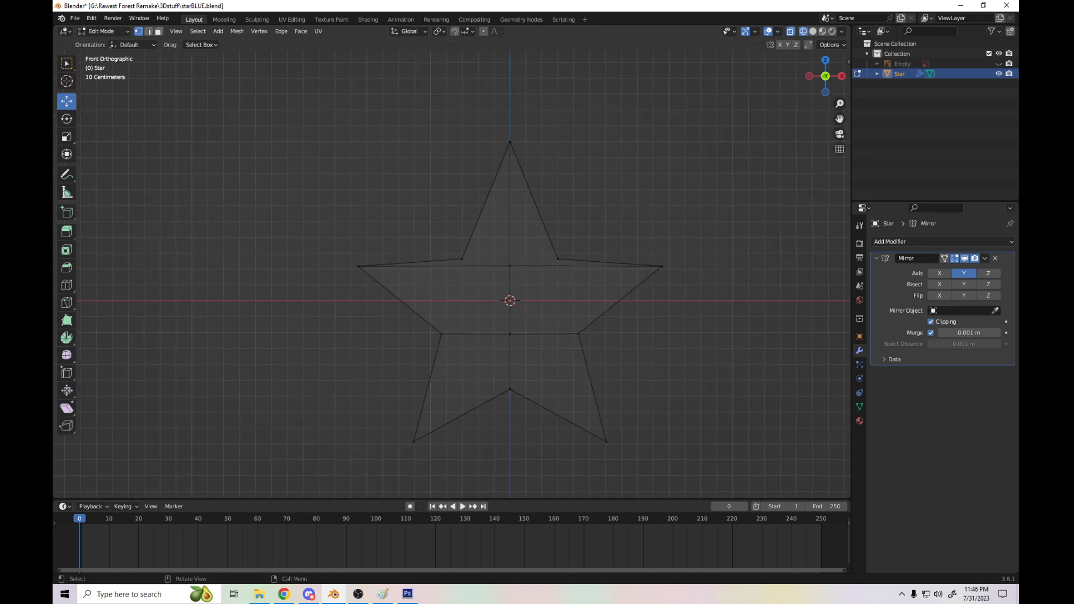
drag(321, 120, 501, 475)
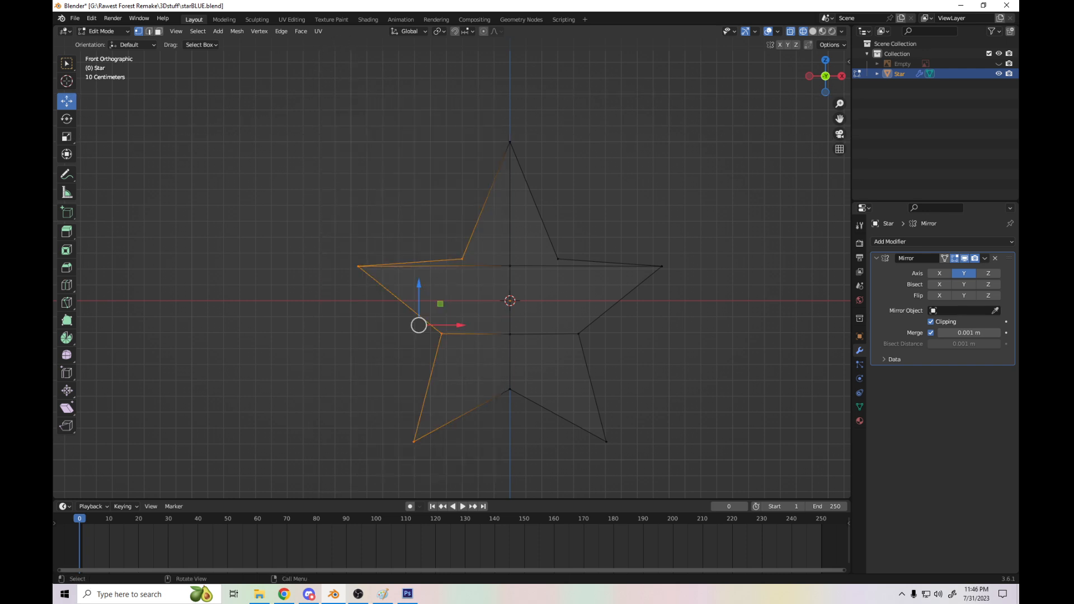
mouse_move(825, 76)
mouse_down()
mouse_move(857, 92)
mouse_move(872, 120)
mouse_move(809, 78)
mouse_move(825, 76)
mouse_up()
key(x)
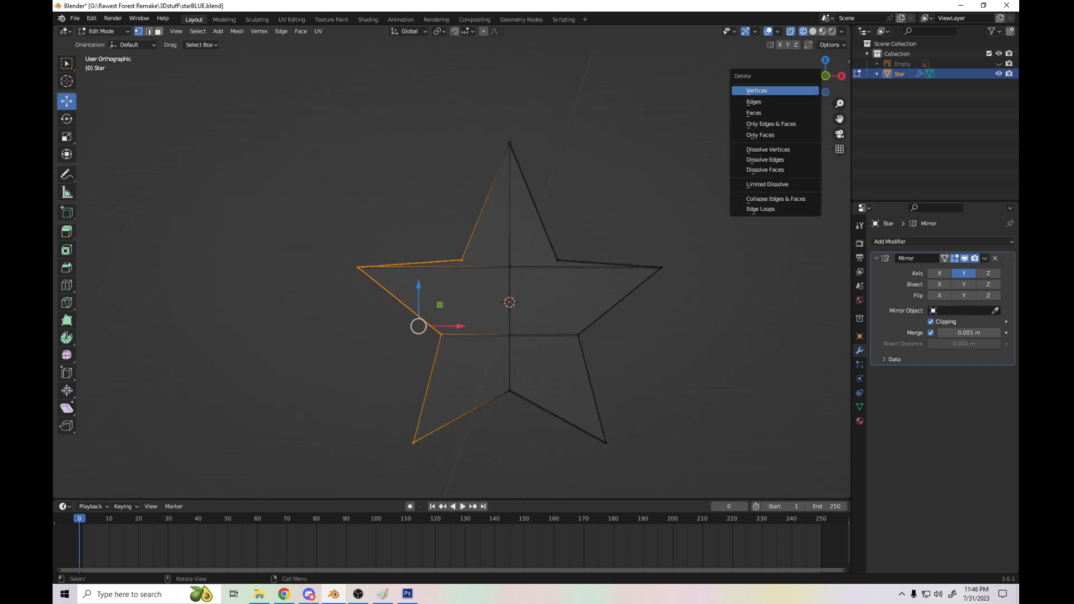
key(Return)
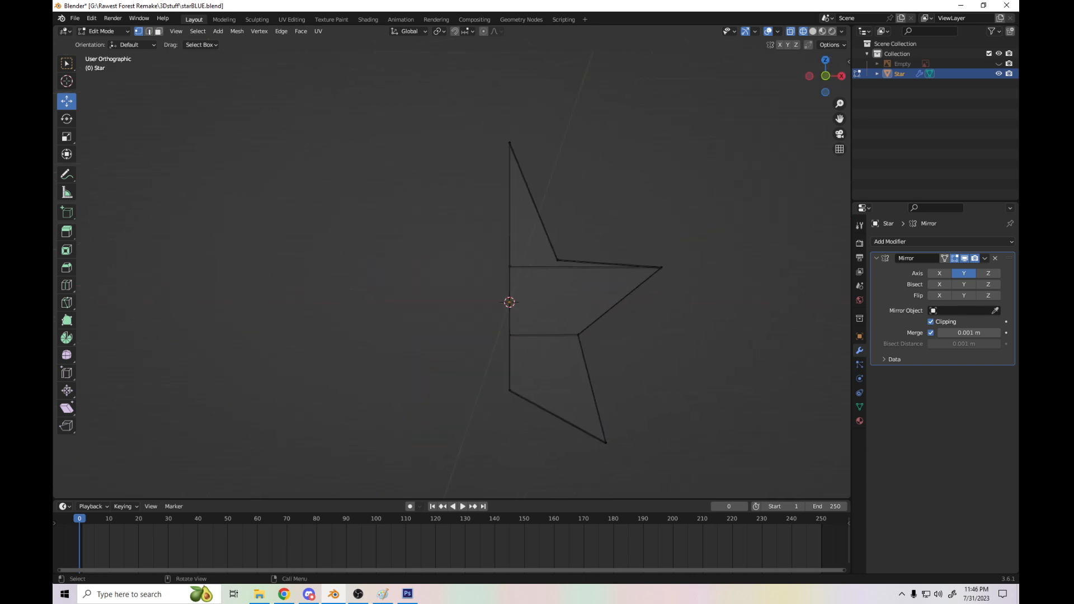
key(KP_1)
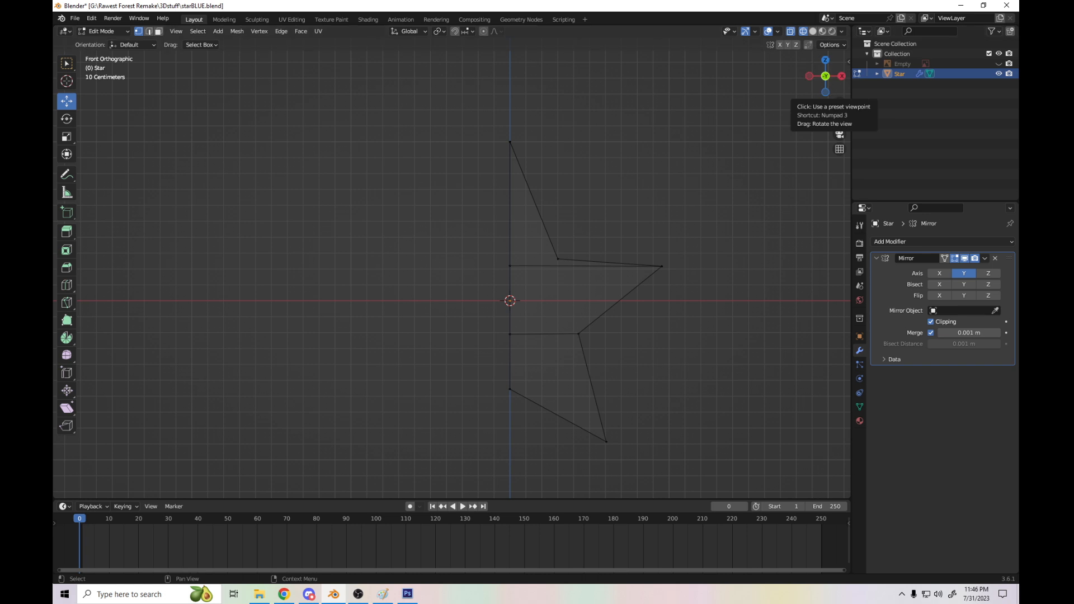
click(940, 273)
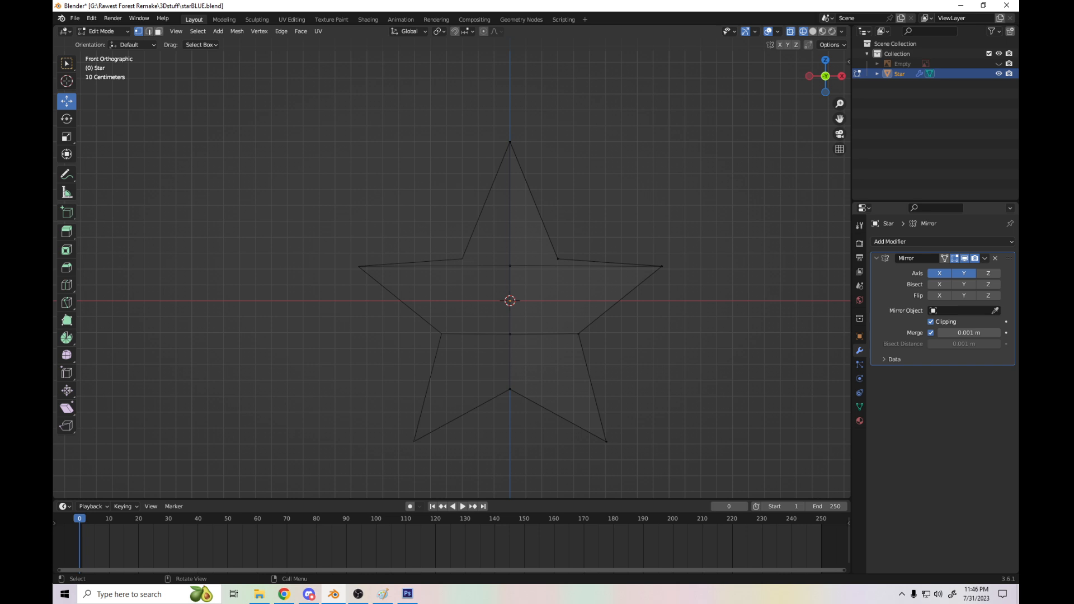
- Knife-cut across the front face just below the star's top tip, from the right edge to the centre line
scroll(452, 268, up, 4)
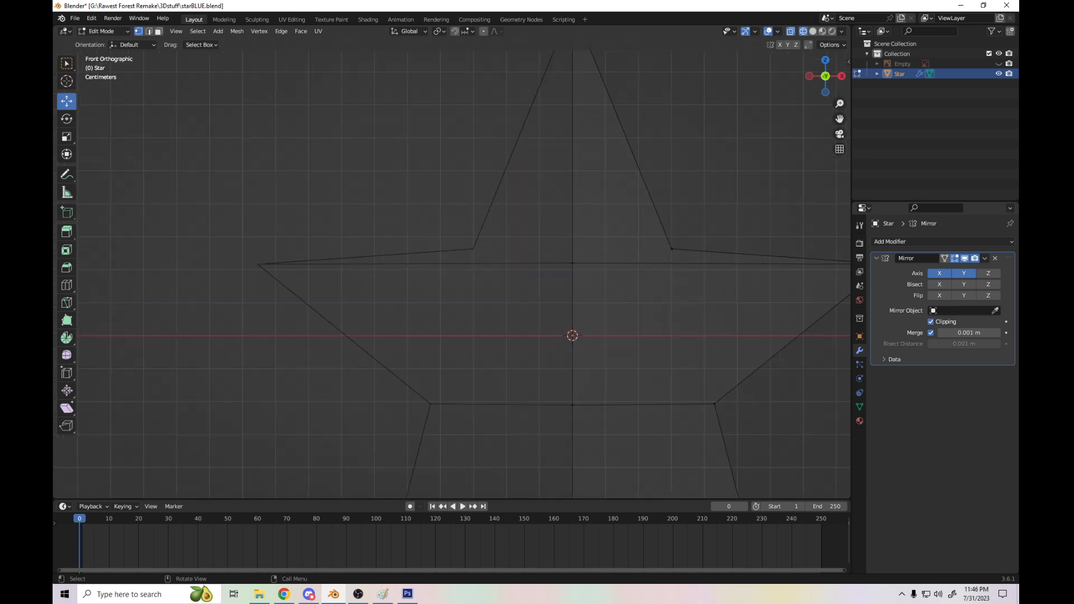
drag(839, 119, 762, 272)
key(k)
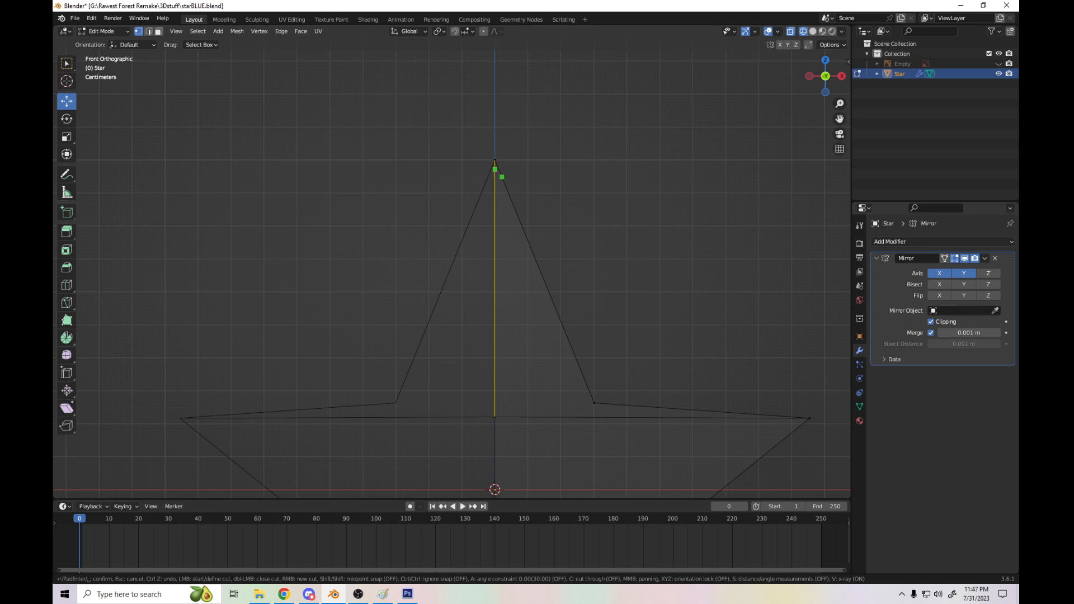
scroll(501, 177, up, 3)
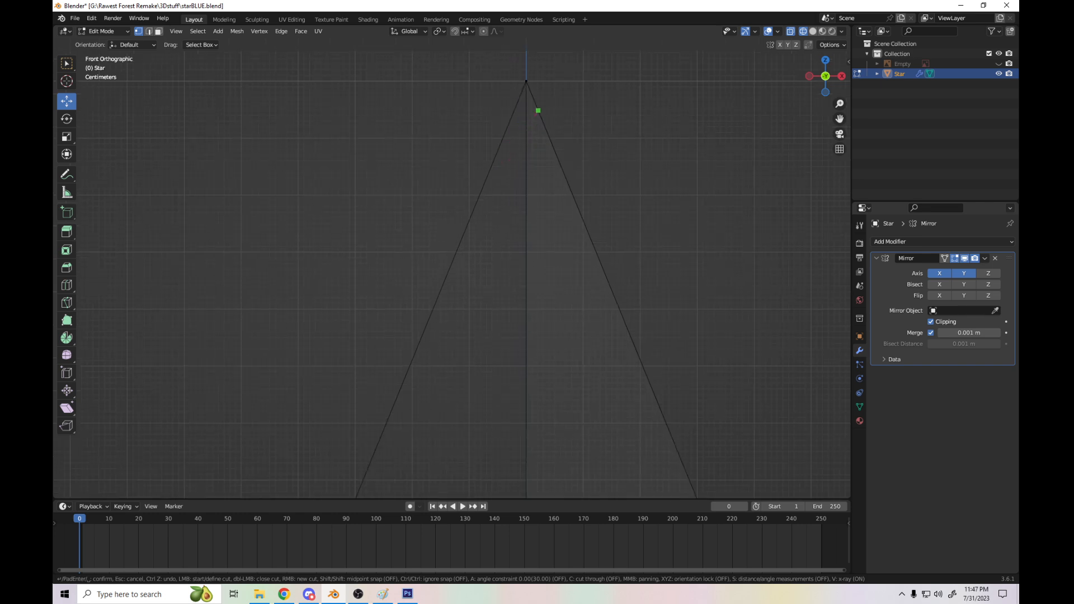
click(525, 99)
key(Return)
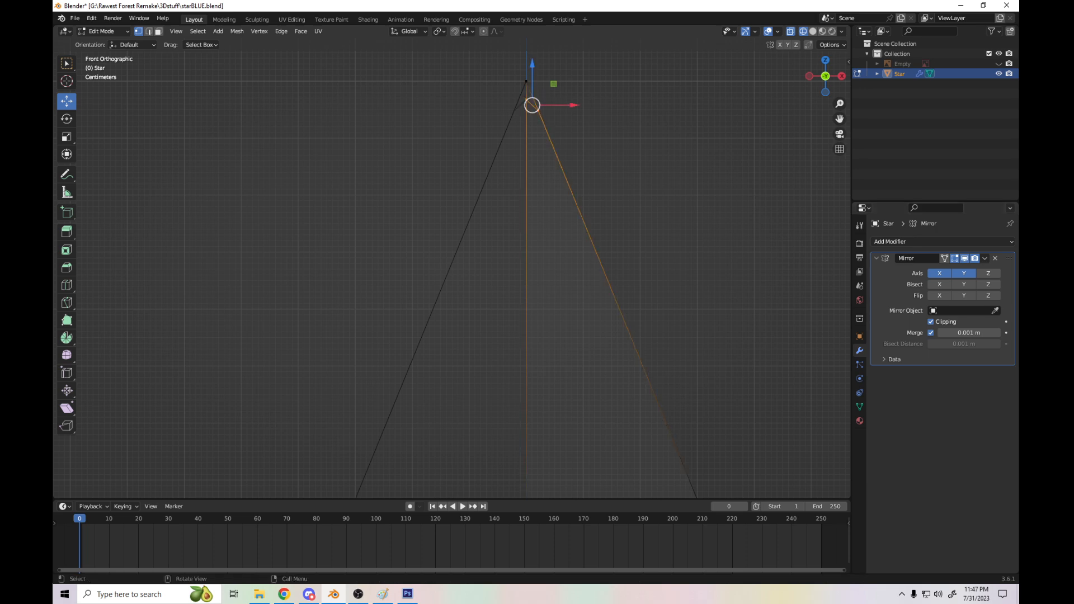
- Continue the knife cut across the tip's right side face, from the front cut's outer end to the mid-thickness edge
drag(826, 76, 792, 85)
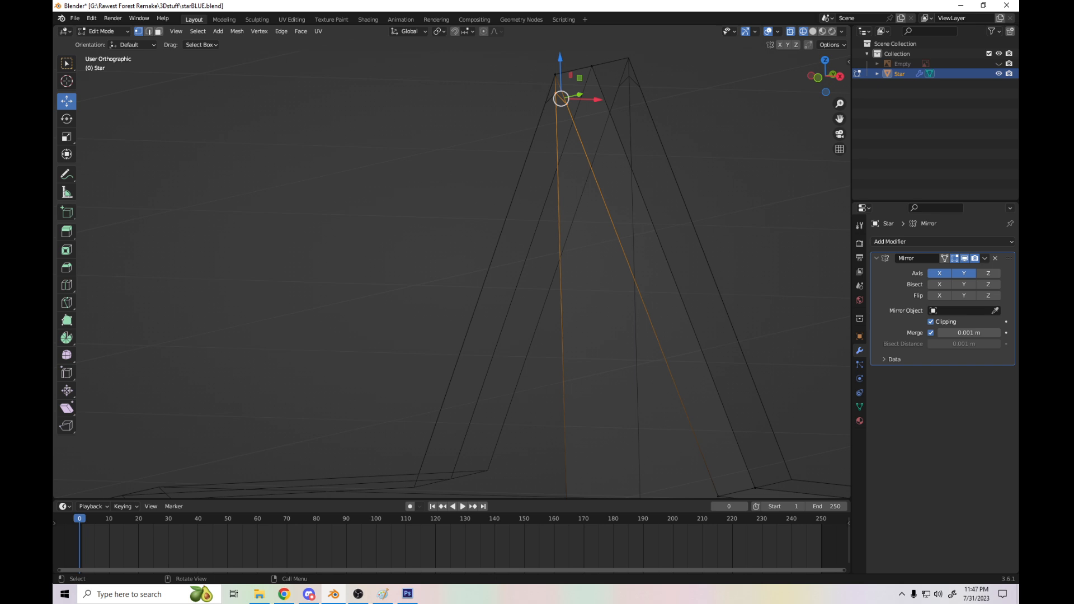
key(alt+a)
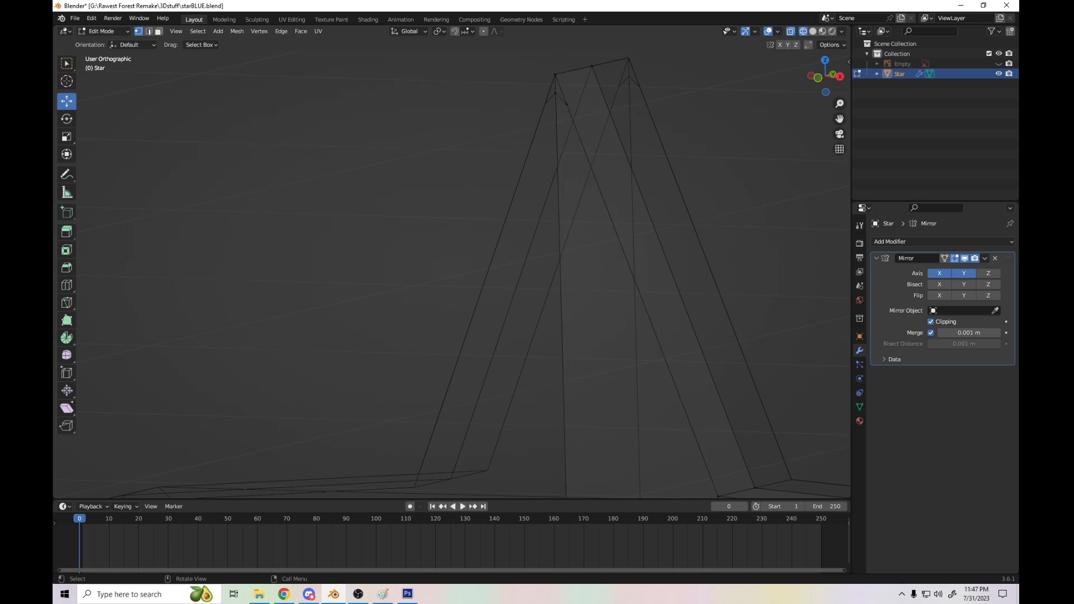
key(k)
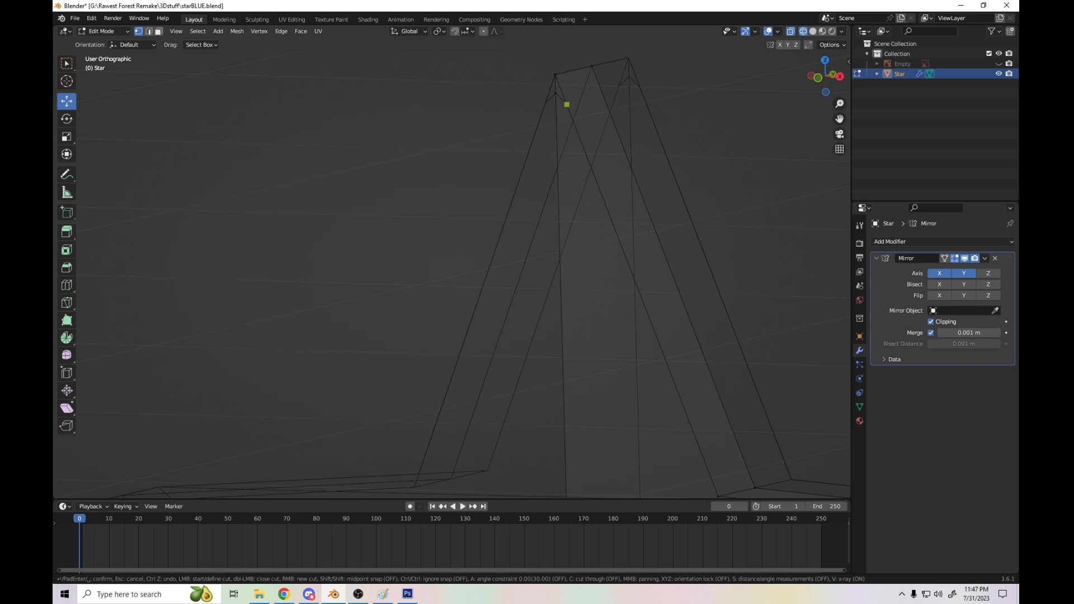
click(566, 104)
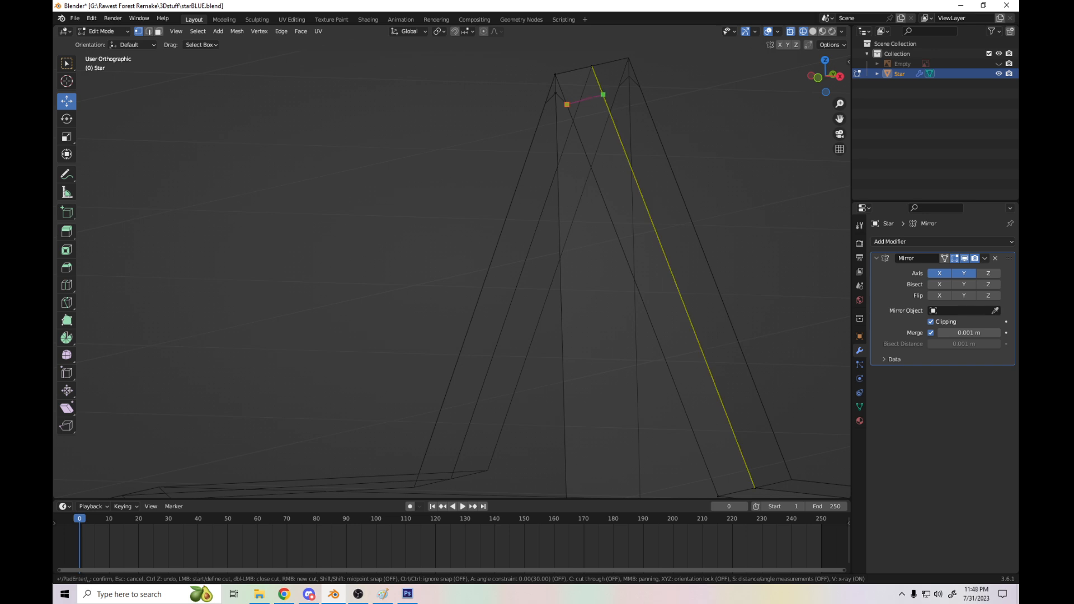
click(603, 95)
key(Return)
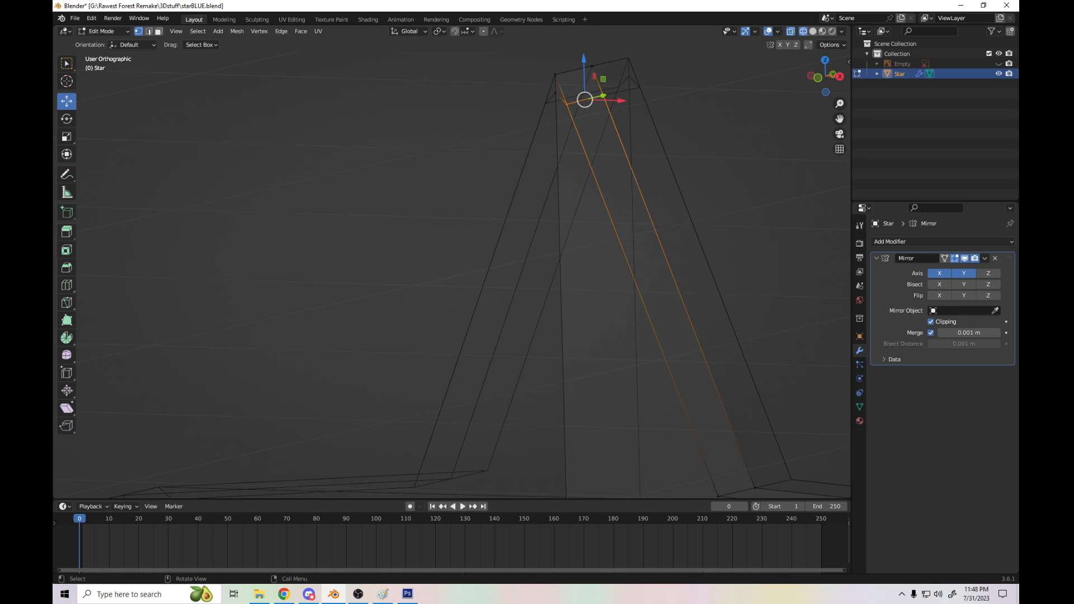
drag(839, 119, 810, 250)
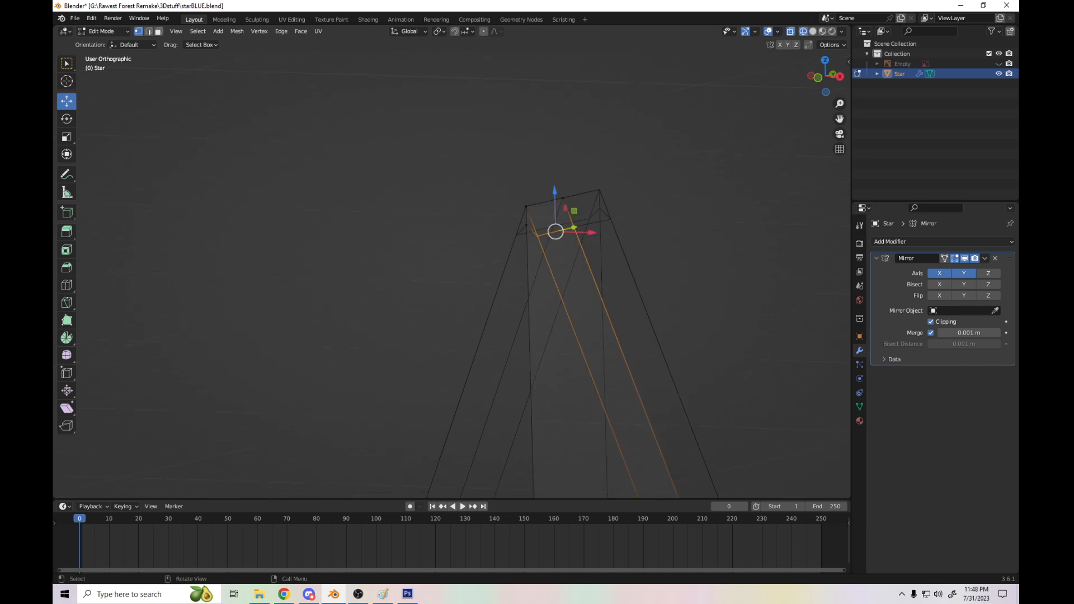
key(ctrl+r)
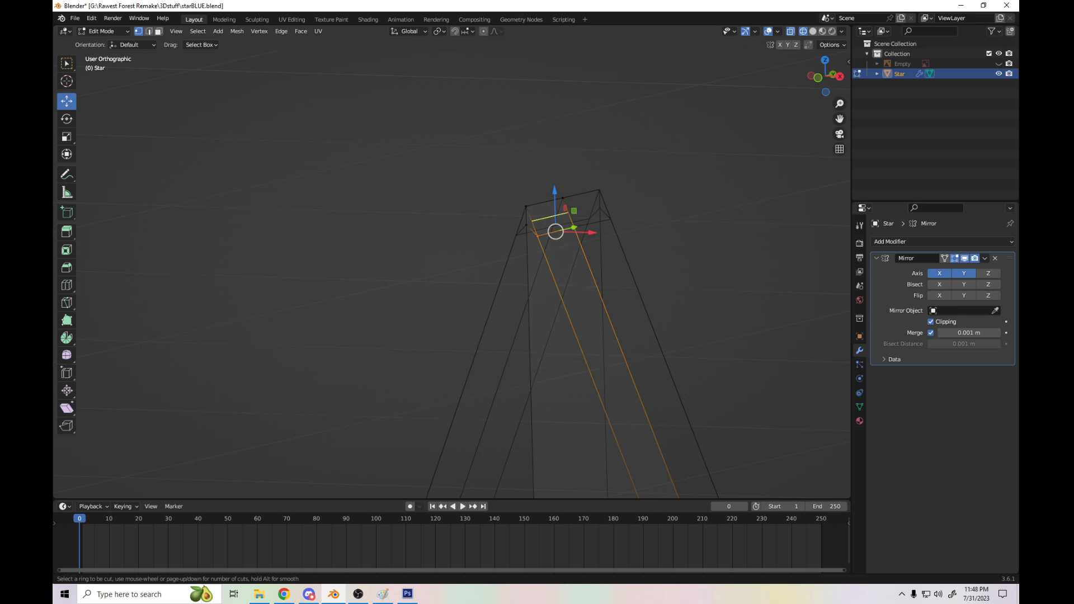
drag(548, 218, 677, 366)
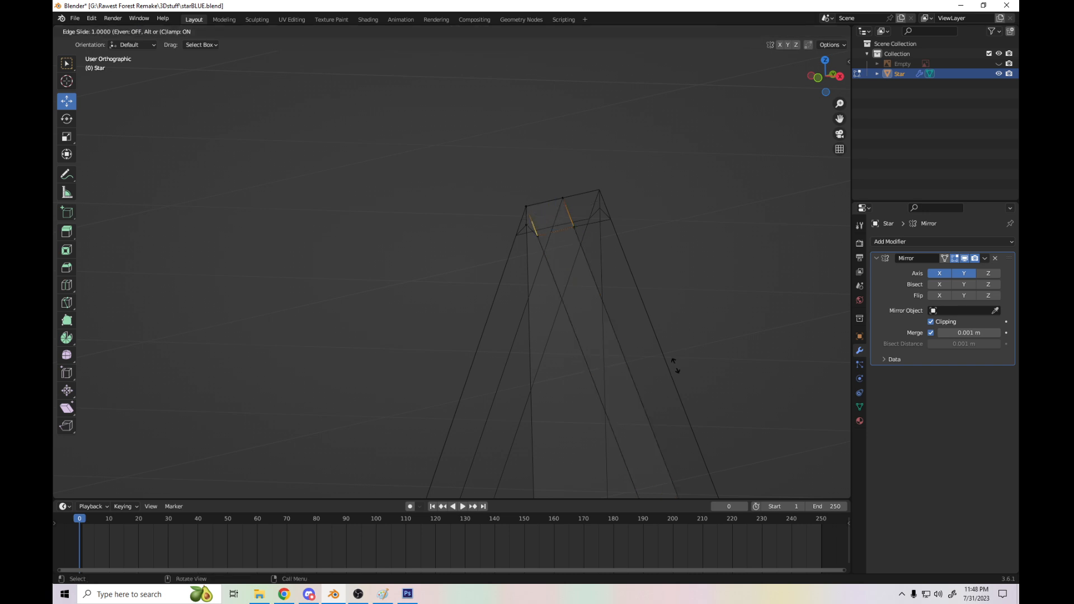
click(570, 217)
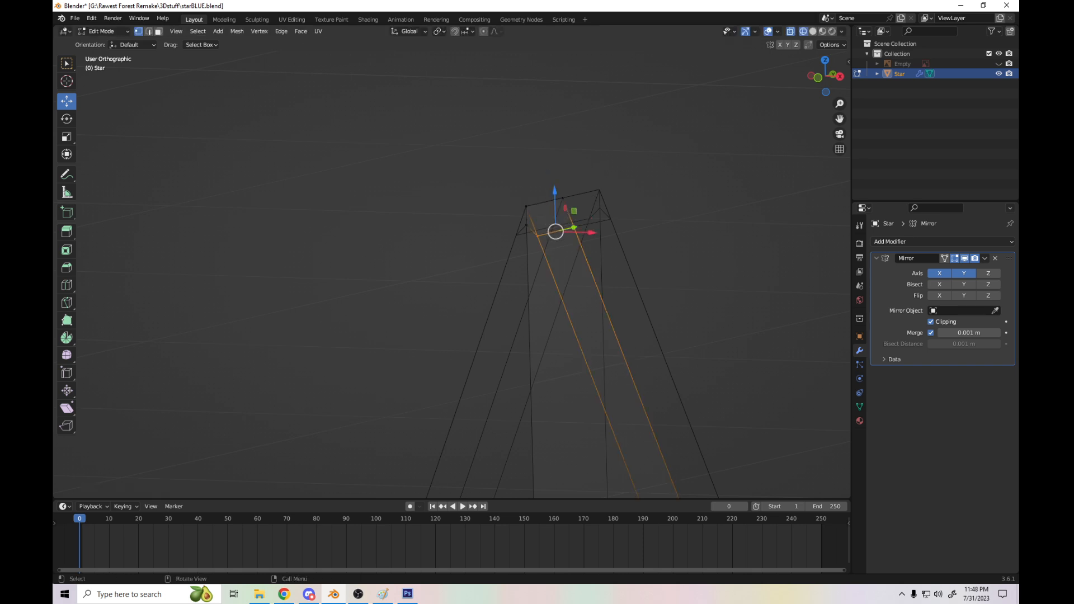
- Add a lengthwise loop cut to the arm's right side face, midway between the front edge and the mid-thickness edge
key(ctrl+r)
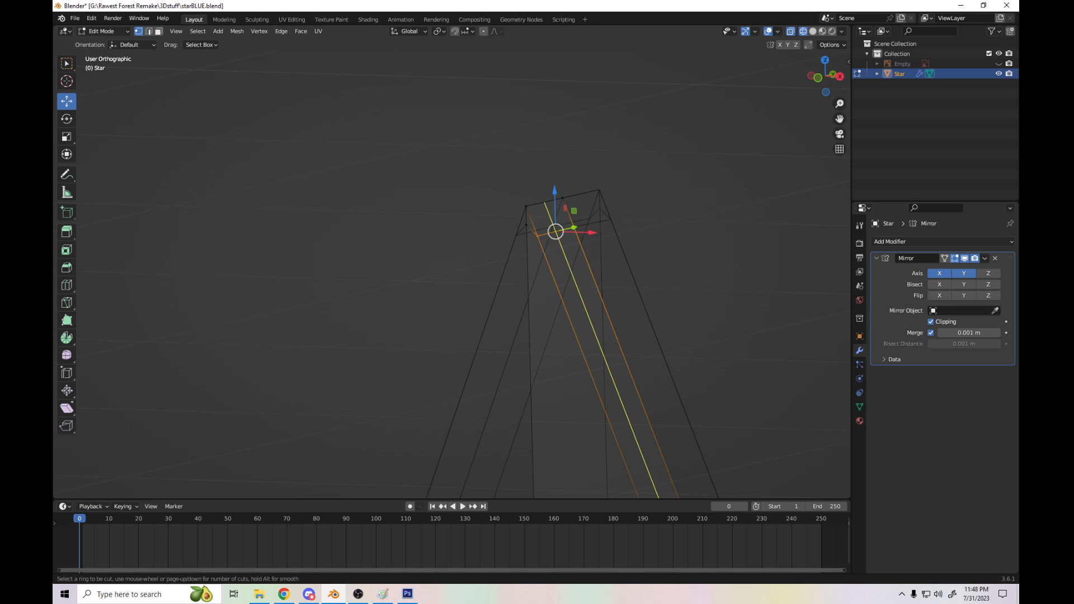
click(554, 229)
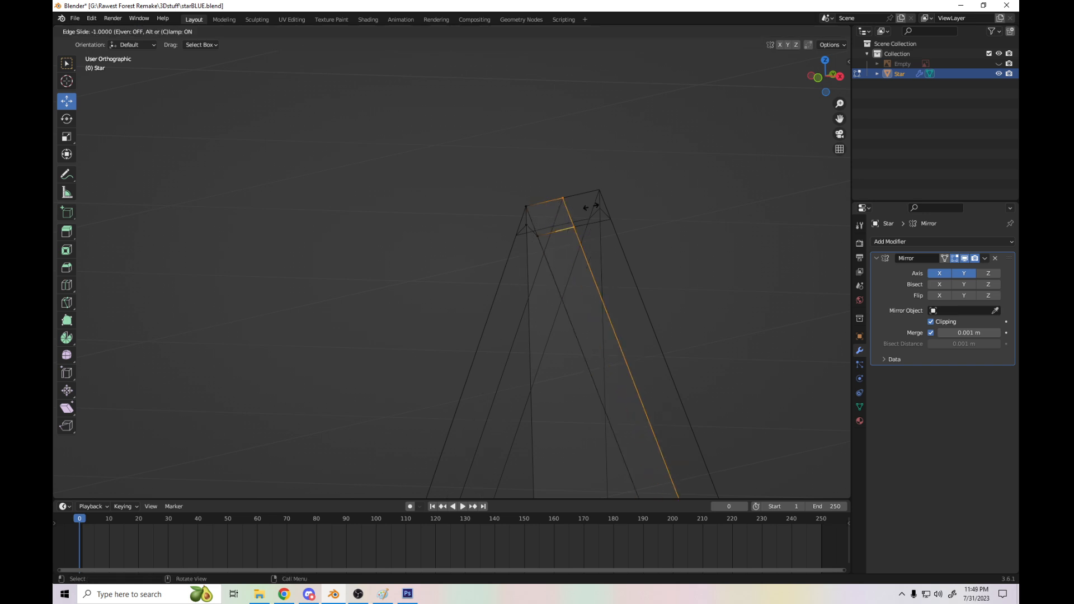
click(556, 228)
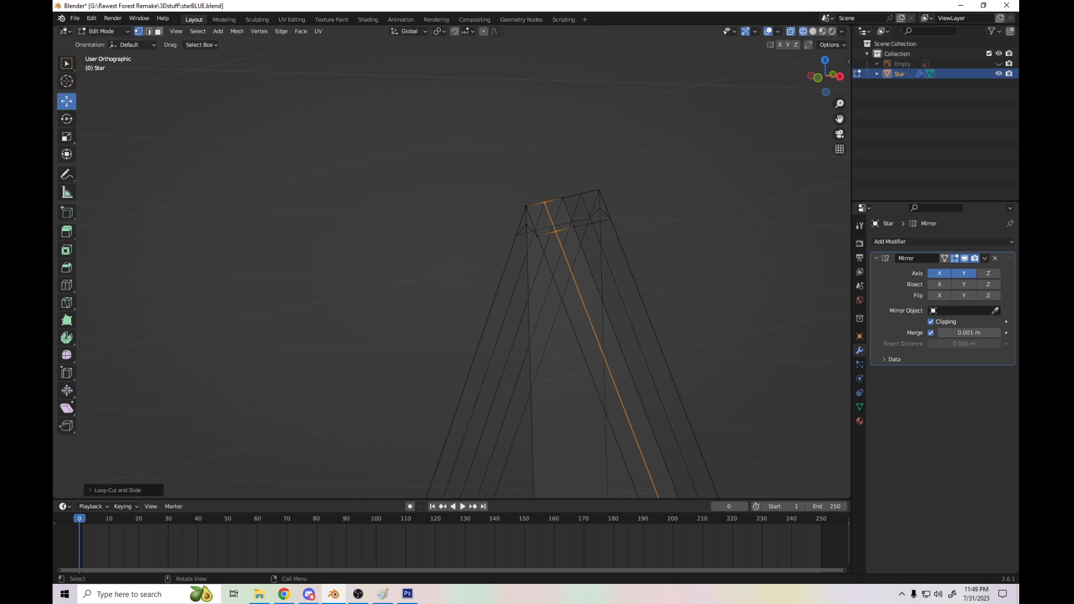
- In front view, slide the tip cut's centre vertex down the centre line by about 0.976, level with the cut's outer vertex
key(KP_1)
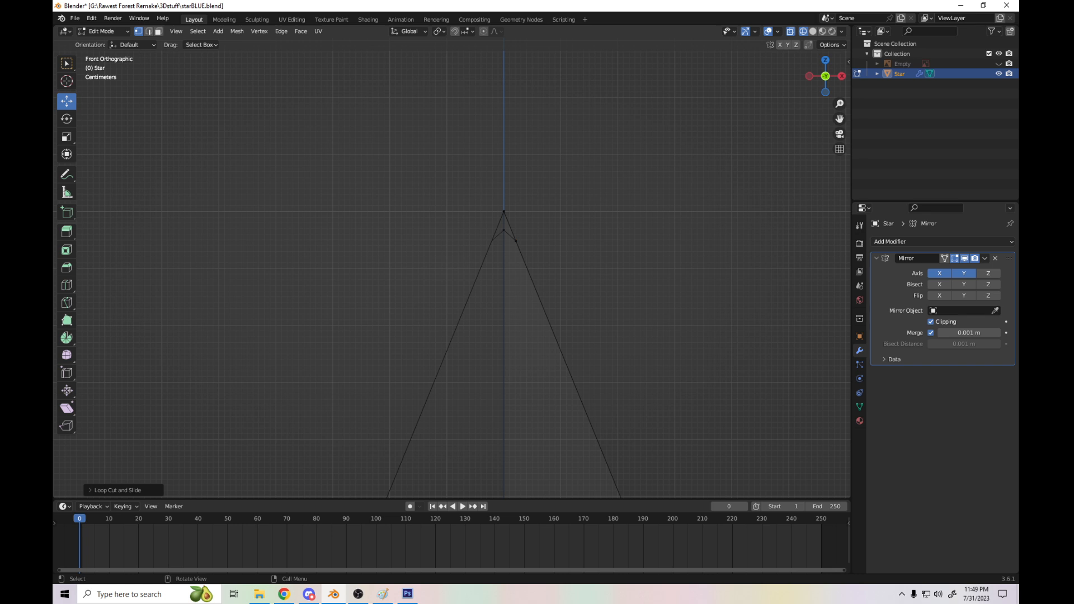
scroll(451, 268, up, 6)
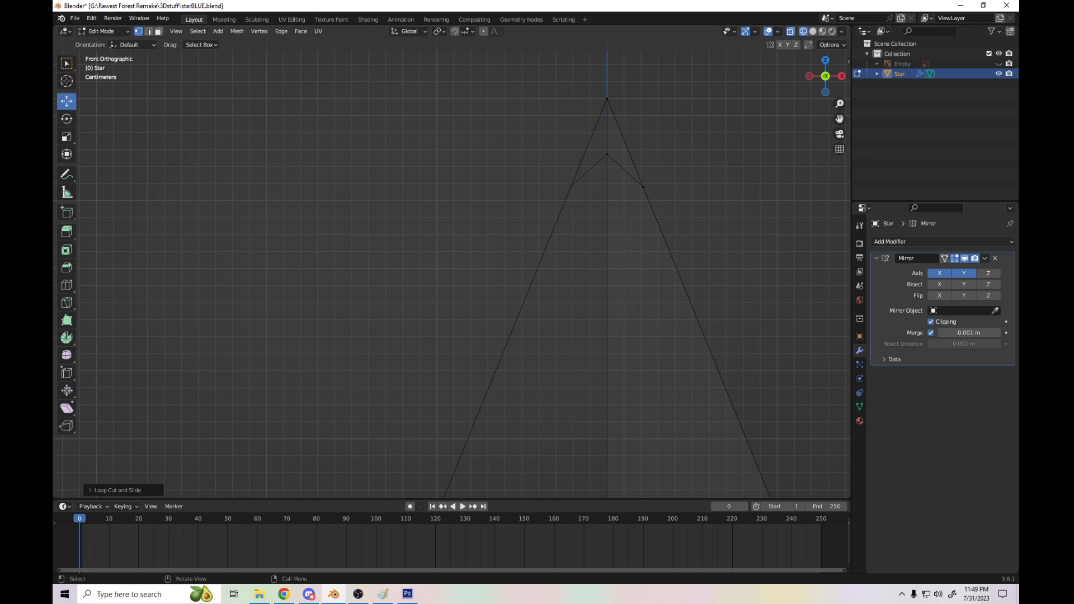
click(607, 154)
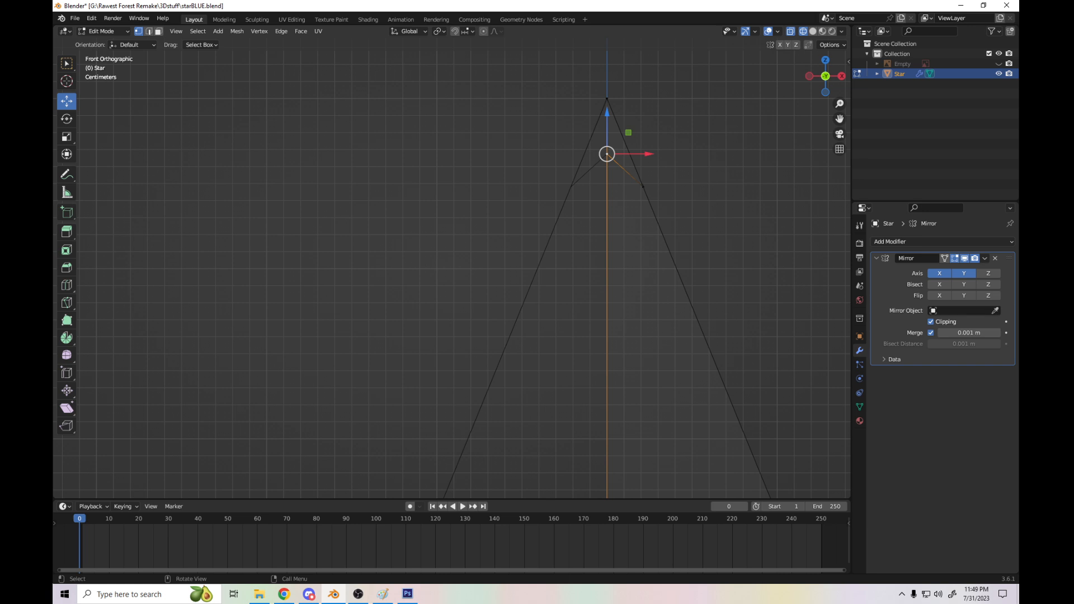
key(shift+v)
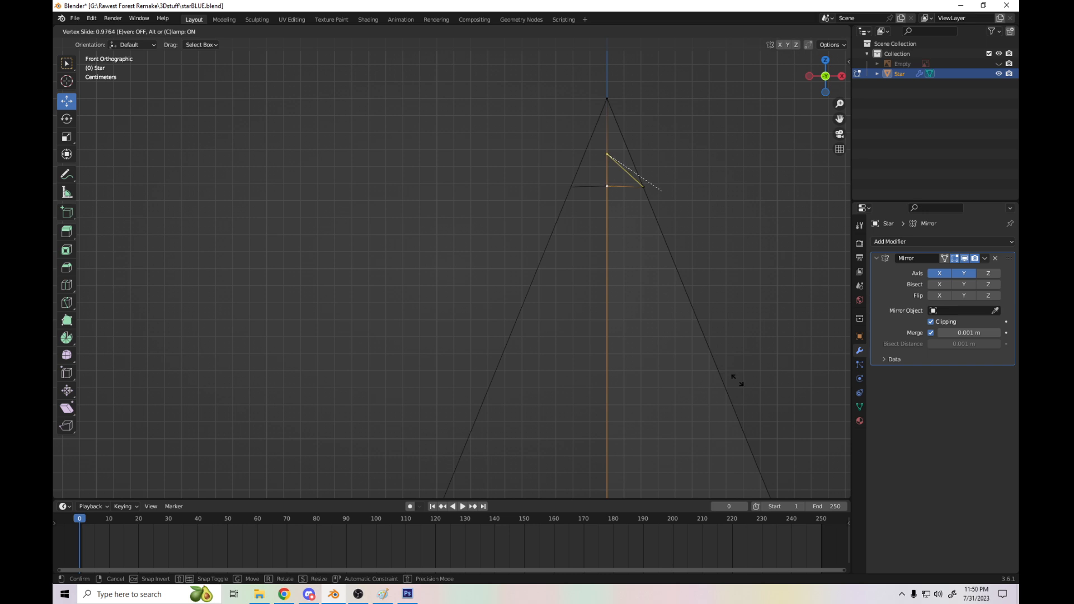
click(736, 380)
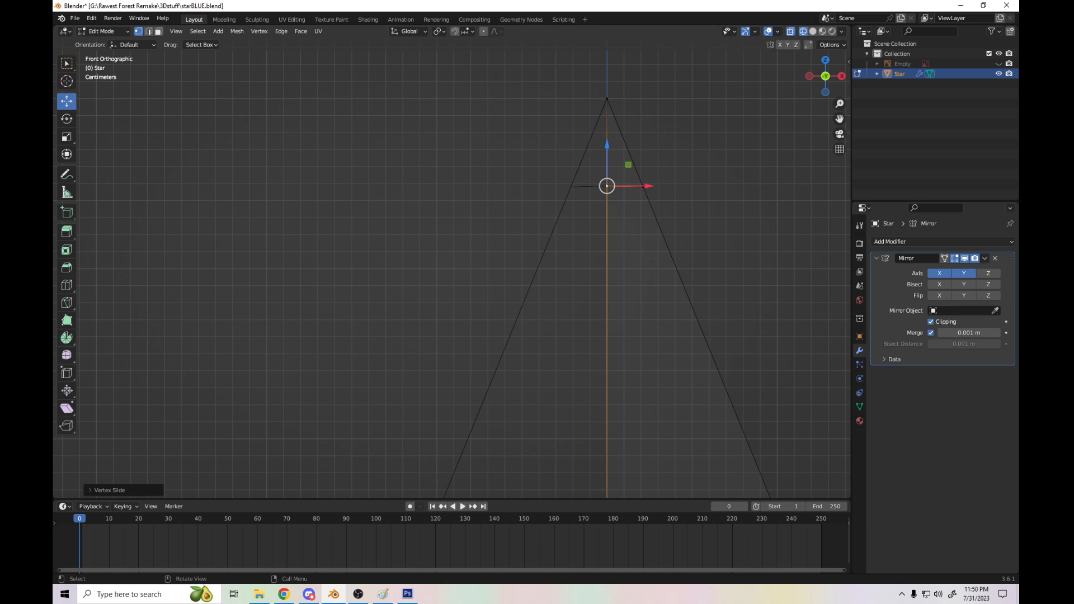
- Split the 3D viewport vertically, widen the new view and orbit it to show the star's tip at an angle
right_click(621, 36)
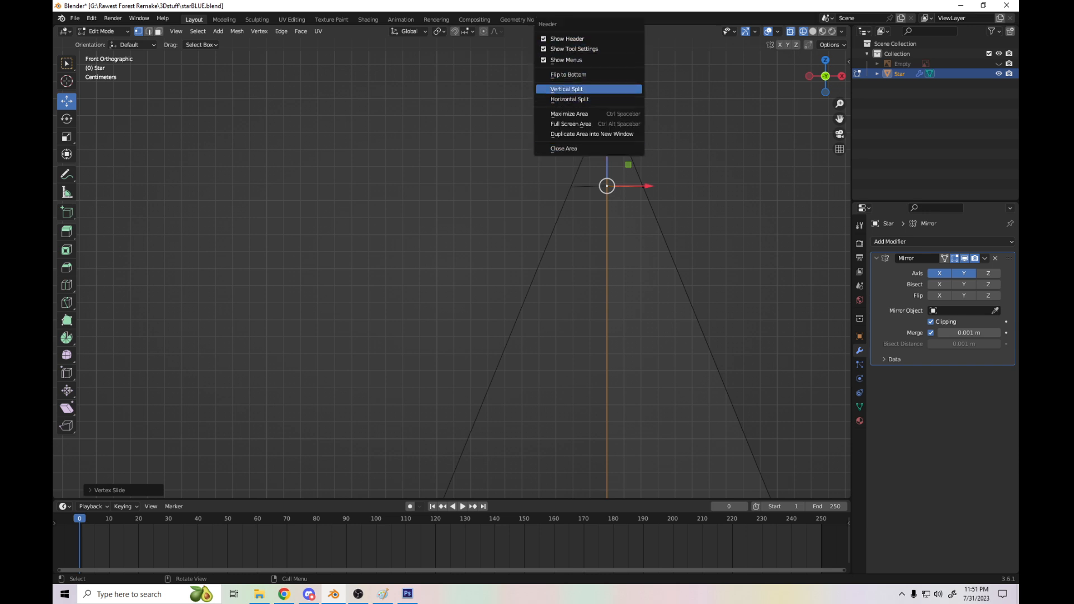
click(566, 89)
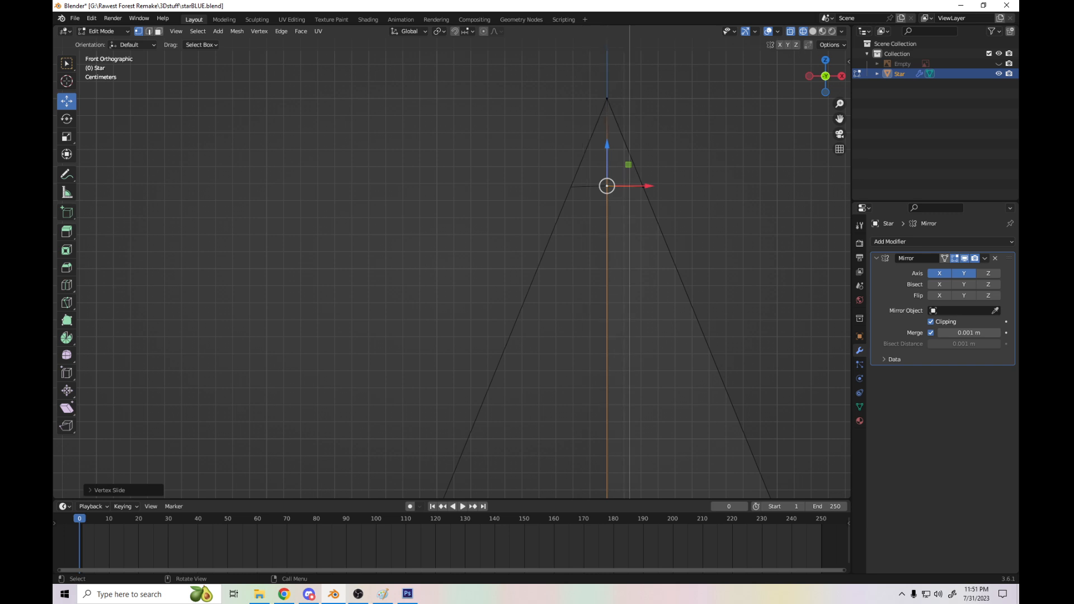
click(725, 268)
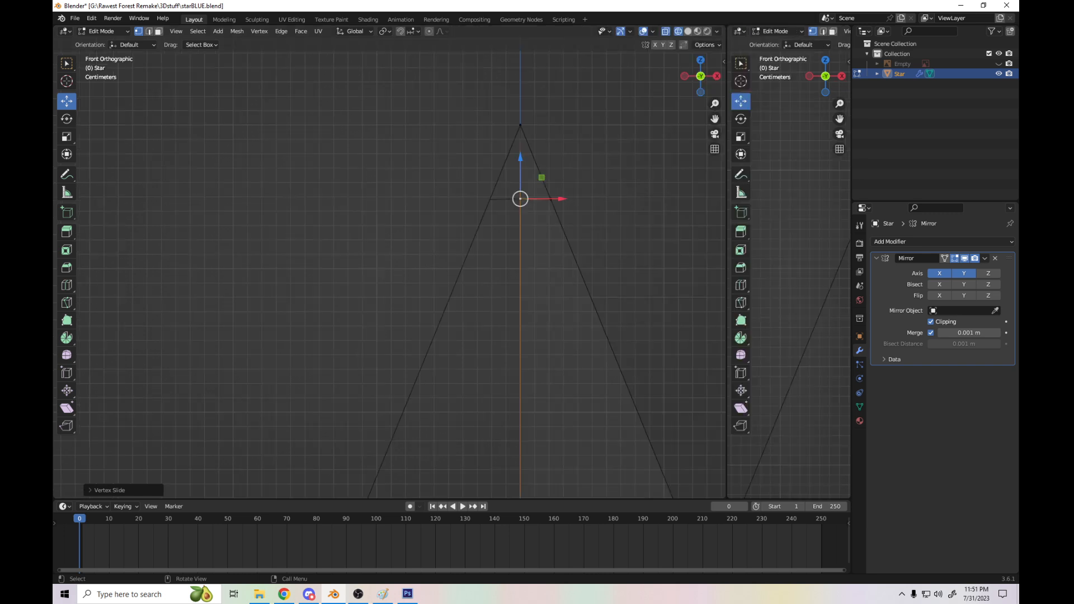
scroll(789, 274, down, 7)
drag(824, 74, 836, 70)
drag(840, 118, 771, 148)
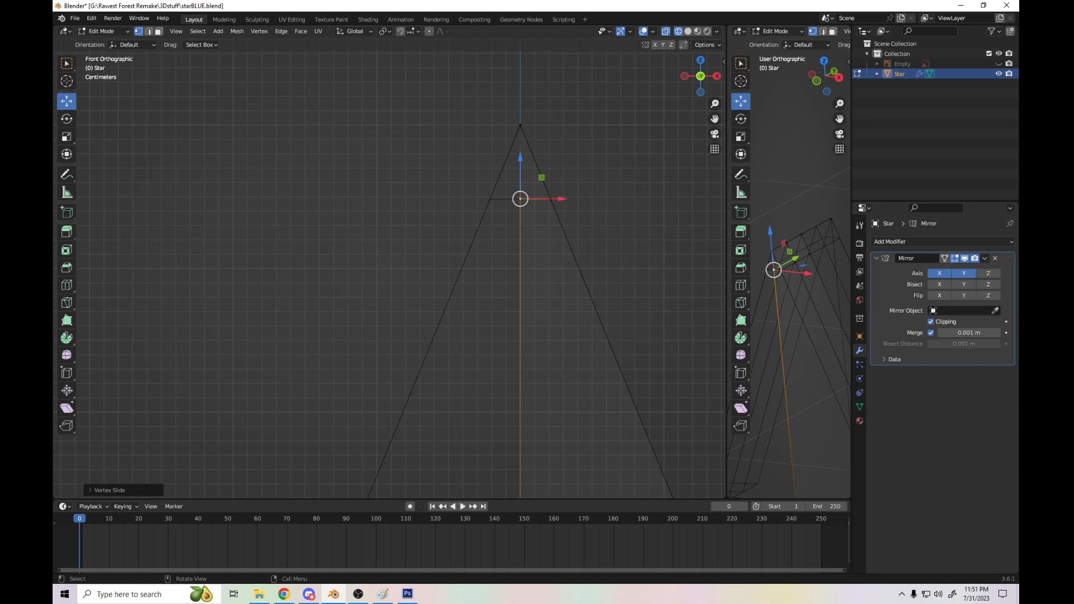
drag(728, 224, 689, 224)
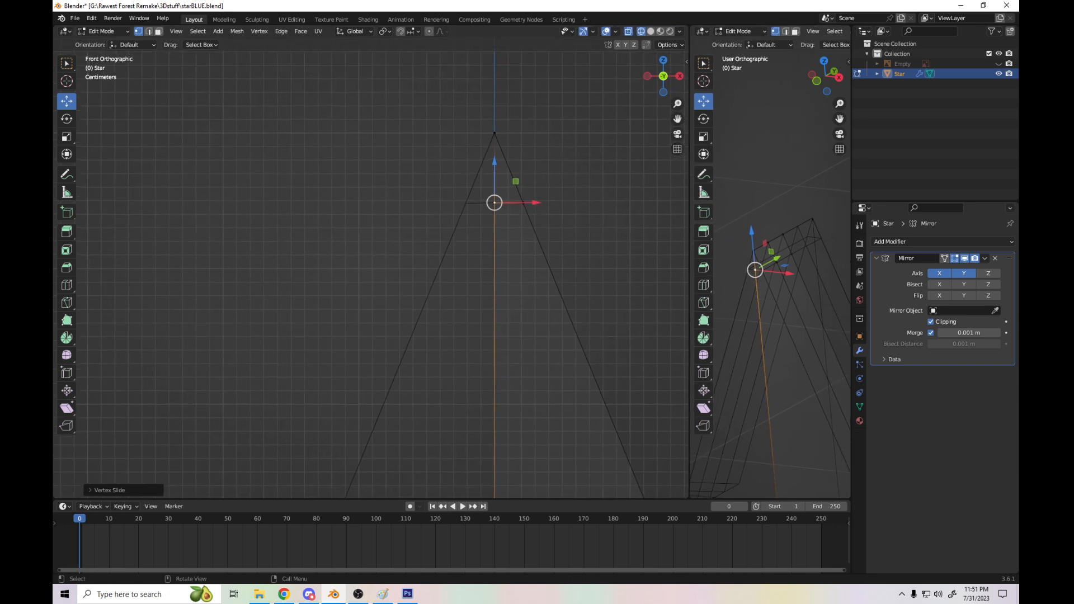
scroll(770, 274, up, 3)
drag(839, 118, 823, 134)
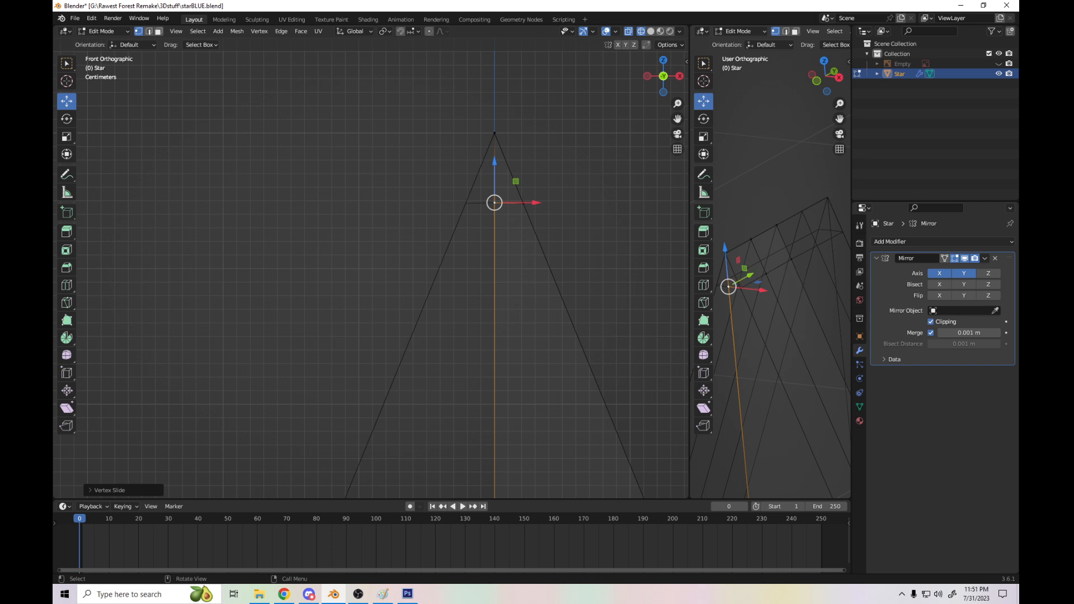
- Undo the last edit and try moving the single side vertex just below the star's tip
key(ctrl+z)
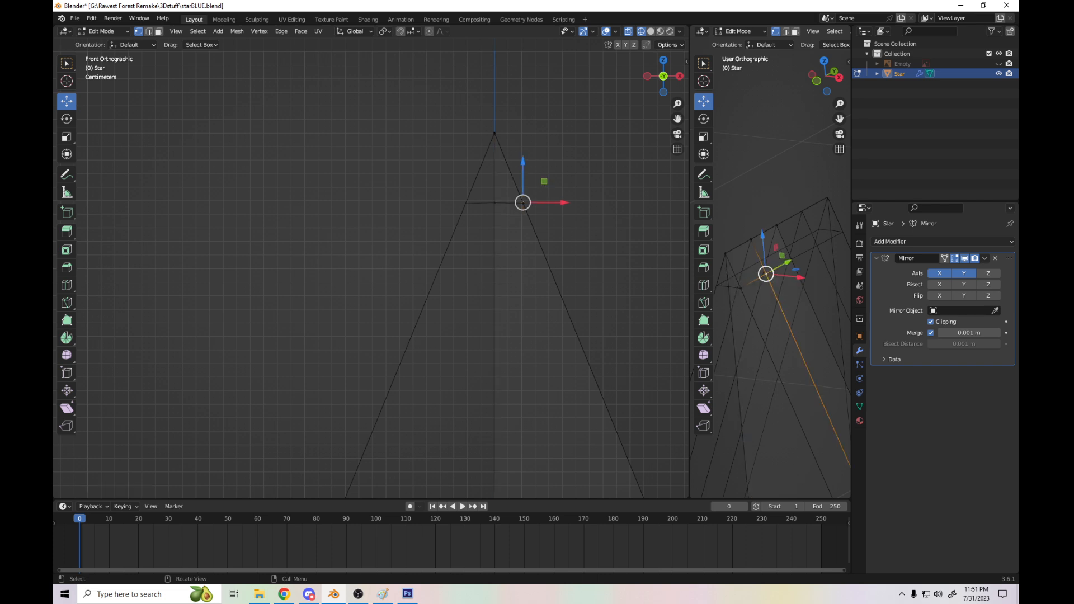
key(g)
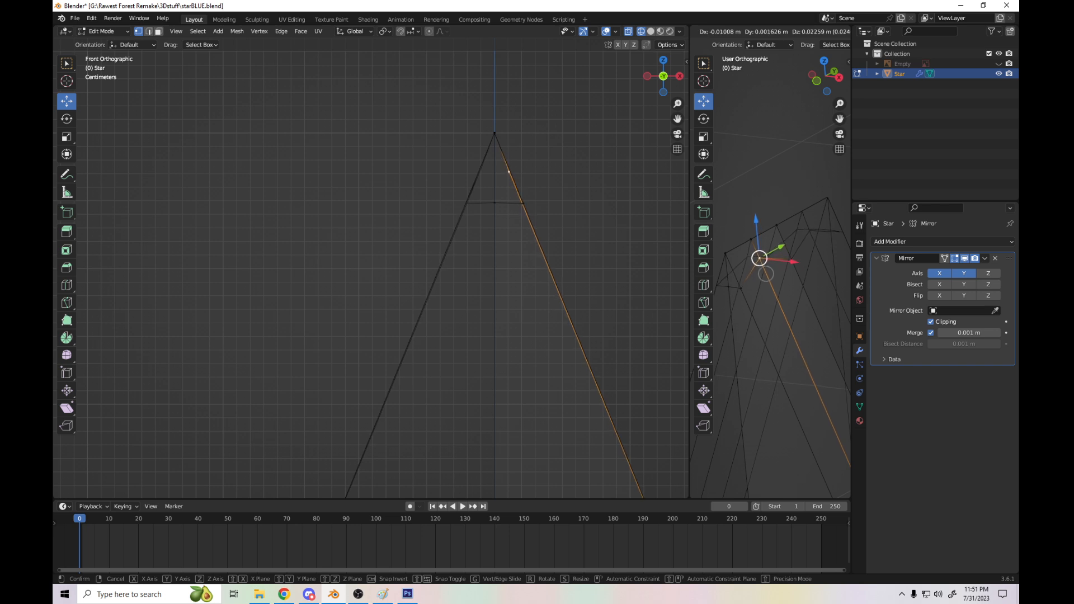
key(Return)
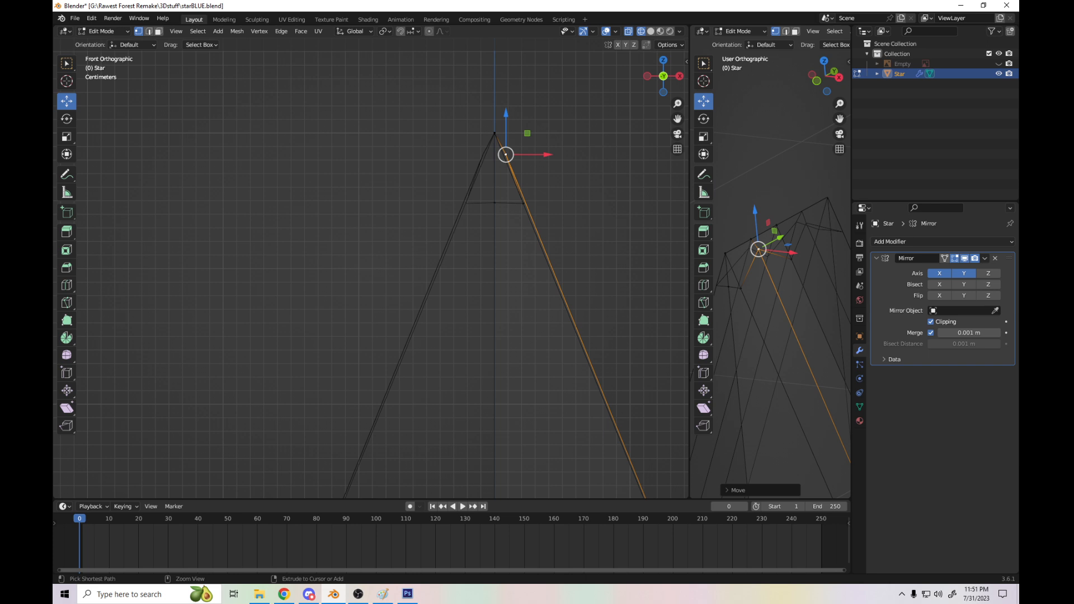
key(ctrl+z)
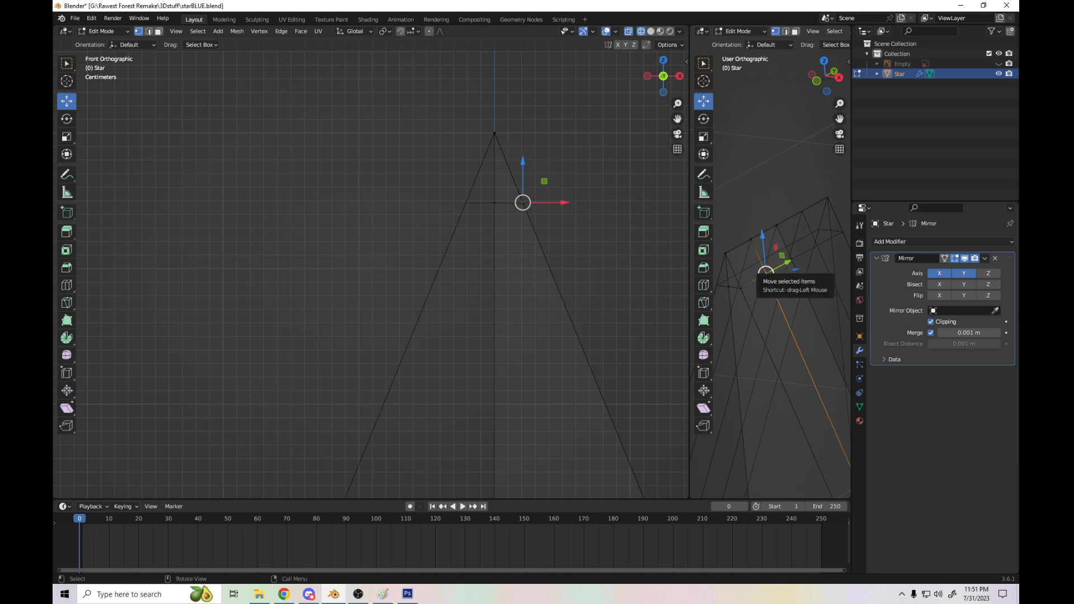
- Try raising another side vertex further along the star's thickness on the Z axis
mouse_move(762, 236)
mouse_down()
mouse_move(759, 174)
mouse_move(767, 289)
mouse_move(759, 185)
mouse_move(763, 236)
mouse_up()
key(alt+a)
click(791, 259)
drag(788, 221, 780, 151)
key(ctrl+z)
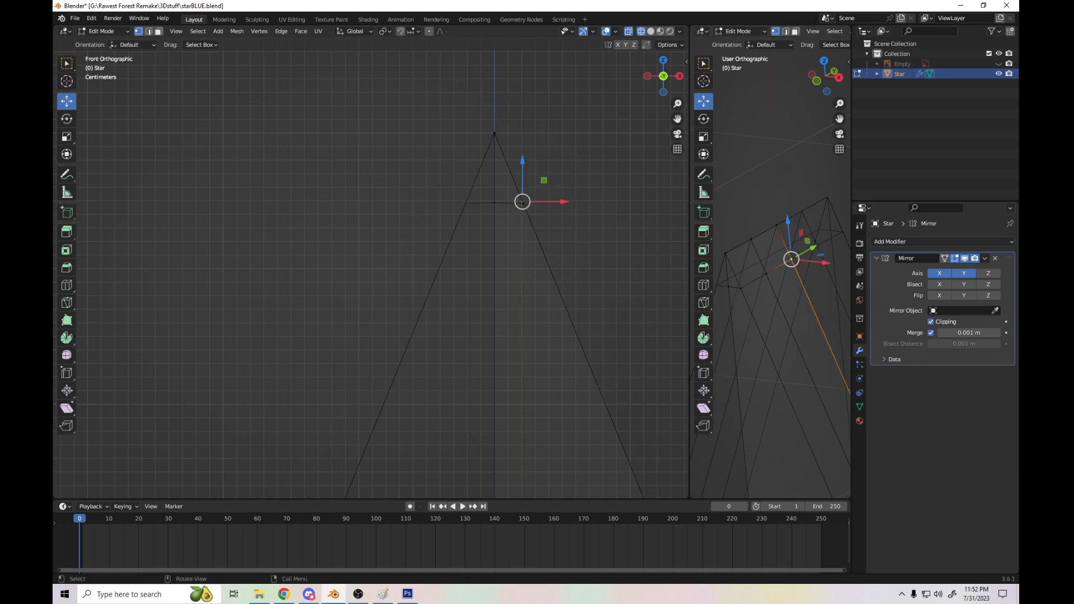
mouse_move(787, 221)
mouse_down()
mouse_move(778, 118)
mouse_move(788, 225)
mouse_up()
key(ctrl+z)
key(ctrl+z)
key(ctrl+z)
- Try raising both side vertices below the star's tip together along the Z axis
drag(762, 284, 825, 242)
key(alt+a)
drag(761, 283, 825, 242)
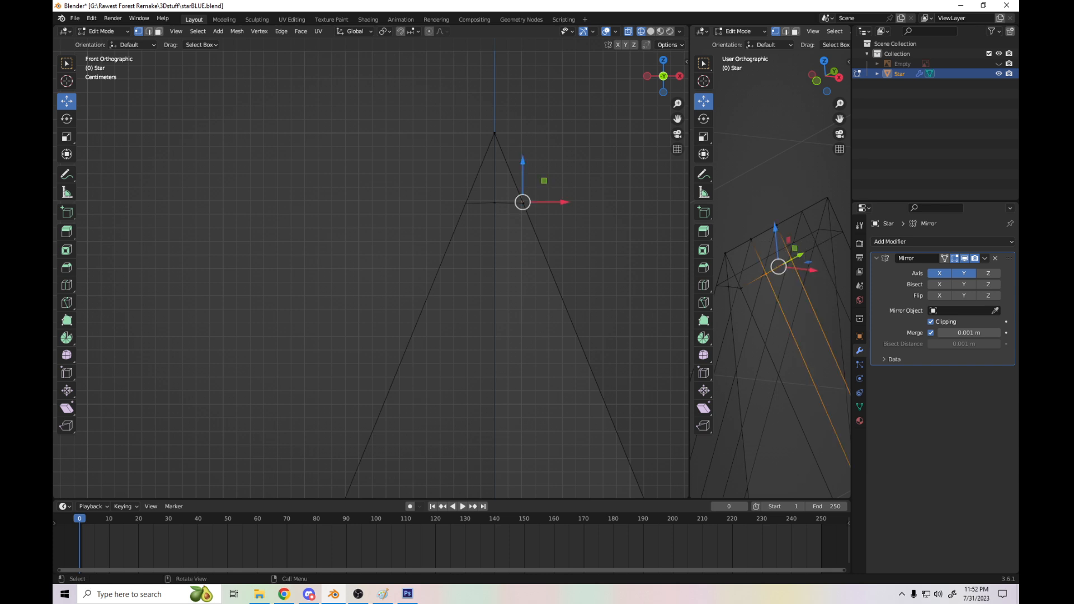
key(g)
key(z)
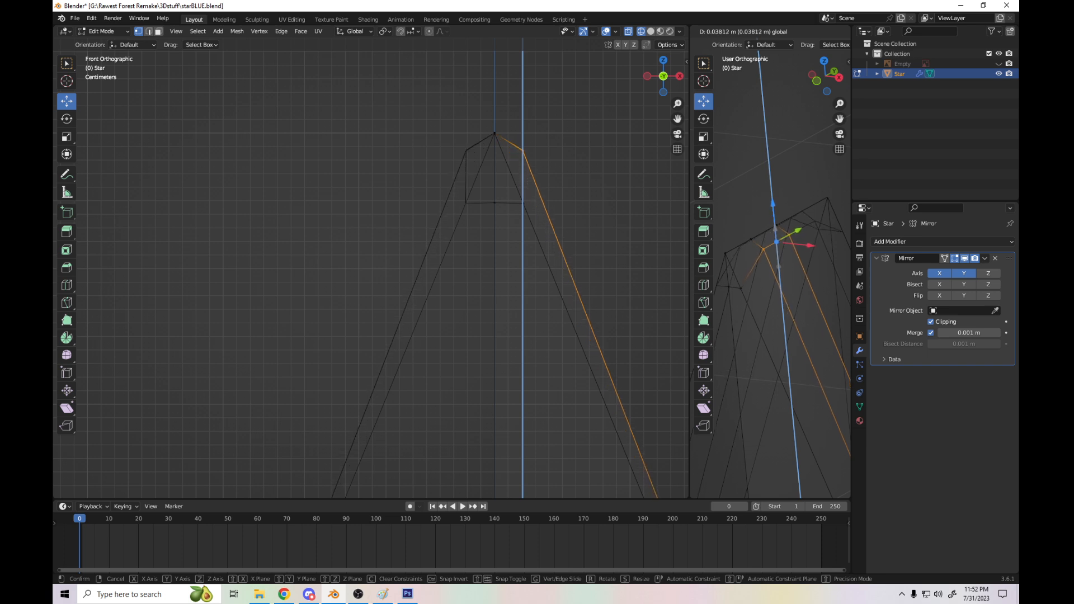
key(Return)
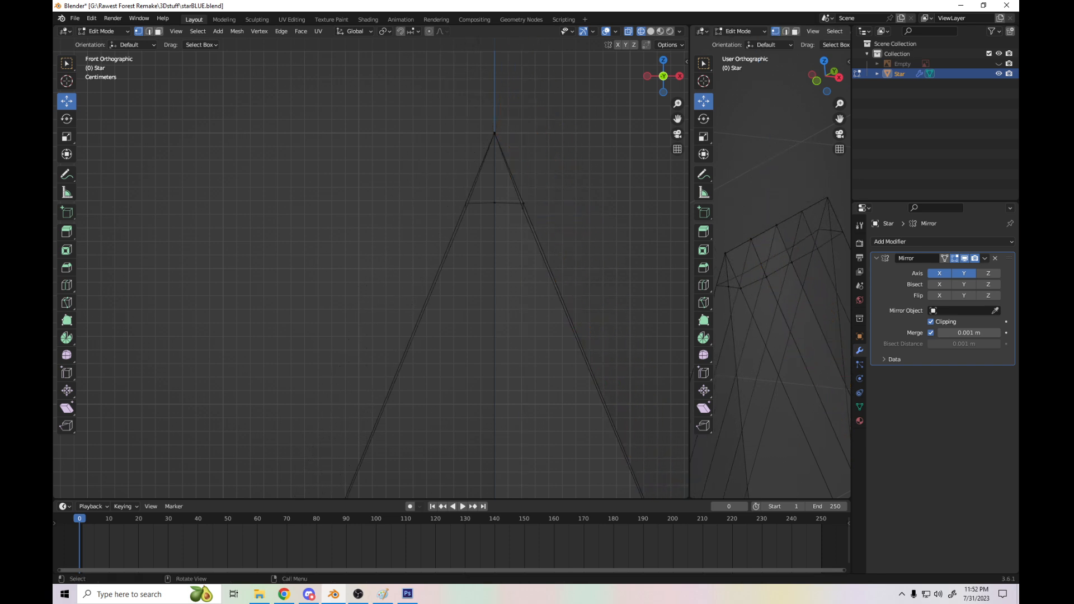
key(alt+a)
- Switch to Paint and move the sketch of the sharp-pointed star to the canvas's upper-left area
key(alt+Tab)
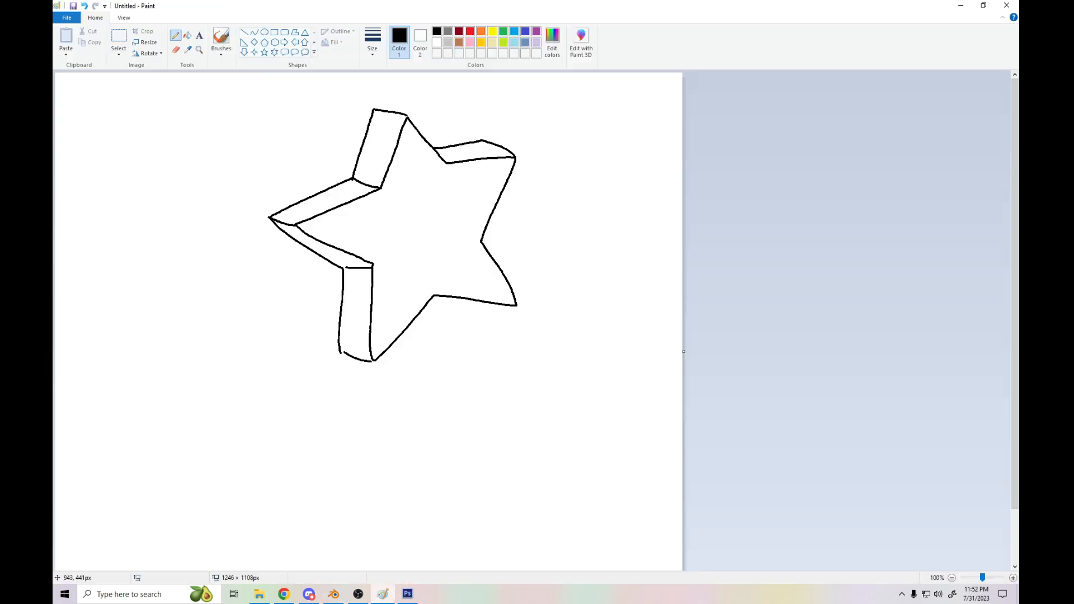
click(119, 36)
mouse_move(237, 98)
mouse_down()
mouse_move(371, 173)
mouse_move(586, 430)
mouse_up()
drag(425, 246, 230, 229)
click(442, 246)
- Draw a thick star with rounded points beside the sharp one, plus an arrow leading from the sharp star to it
click(175, 36)
click(372, 44)
click(356, 130)
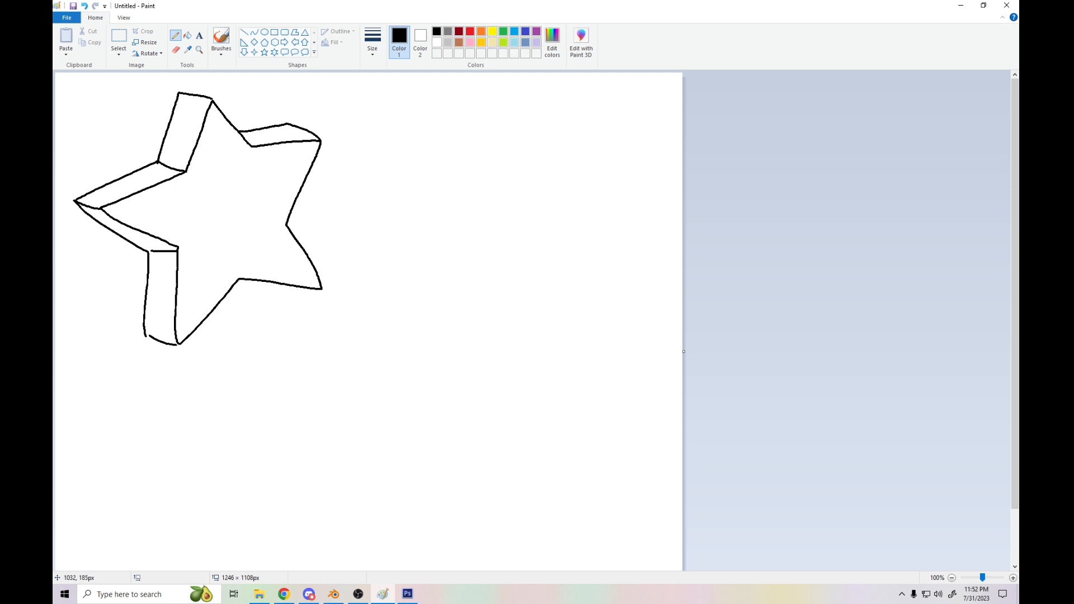
mouse_move(571, 176)
mouse_down()
mouse_move(526, 115)
mouse_move(498, 180)
mouse_move(452, 202)
mouse_move(433, 238)
mouse_move(497, 268)
mouse_move(492, 324)
mouse_move(523, 362)
mouse_move(561, 299)
mouse_move(632, 322)
mouse_move(607, 243)
mouse_move(629, 166)
mouse_move(571, 175)
mouse_up()
mouse_move(529, 116)
mouse_down()
mouse_move(485, 118)
mouse_move(473, 168)
mouse_move(500, 179)
mouse_move(420, 193)
mouse_move(442, 250)
mouse_move(495, 268)
mouse_move(471, 345)
mouse_up()
key(ctrl+z)
mouse_move(472, 264)
mouse_down()
mouse_move(472, 353)
mouse_move(499, 371)
mouse_up()
key(ctrl+z)
mouse_move(475, 264)
mouse_down()
mouse_move(470, 363)
mouse_move(499, 372)
mouse_up()
drag(623, 159, 564, 157)
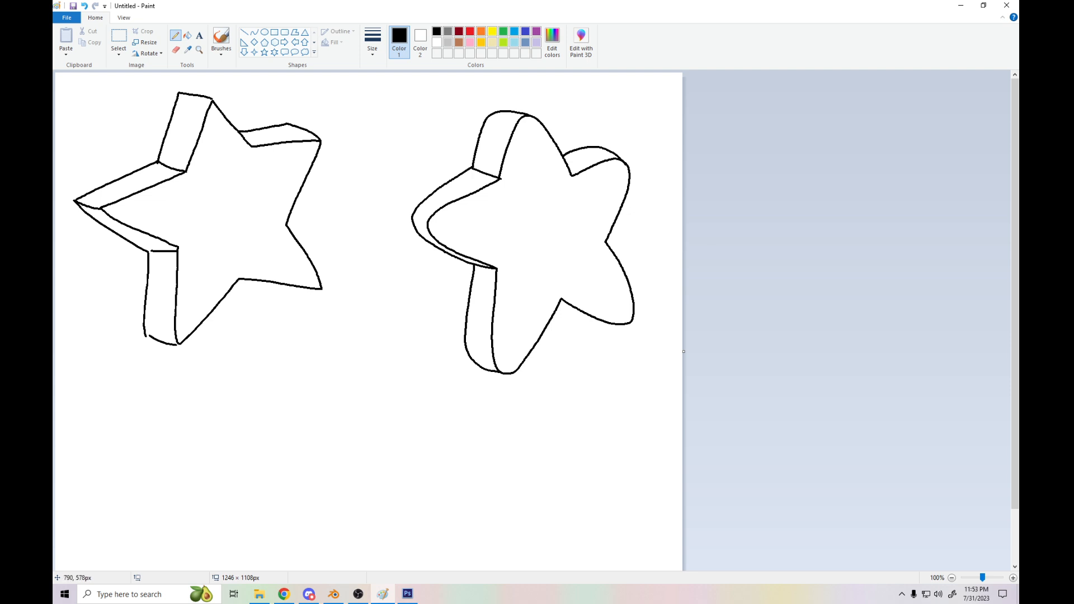
drag(329, 190, 400, 185)
- Sketch a capped puppet character's head, collar and shoulders below the two stars
mouse_move(297, 430)
mouse_down()
mouse_move(379, 378)
mouse_move(339, 399)
mouse_move(343, 371)
mouse_move(359, 376)
mouse_up()
mouse_move(334, 390)
mouse_down()
mouse_move(288, 369)
mouse_move(281, 403)
mouse_move(304, 458)
mouse_move(309, 445)
mouse_move(342, 463)
mouse_move(374, 420)
mouse_move(349, 456)
mouse_move(364, 444)
mouse_move(361, 418)
mouse_move(340, 430)
mouse_move(334, 420)
mouse_move(335, 462)
mouse_up()
mouse_move(370, 424)
mouse_down()
mouse_move(372, 442)
mouse_move(379, 414)
mouse_up()
mouse_move(308, 457)
mouse_down()
mouse_move(300, 487)
mouse_move(361, 475)
mouse_move(386, 456)
mouse_move(380, 437)
mouse_move(368, 471)
mouse_up()
drag(305, 485, 300, 536)
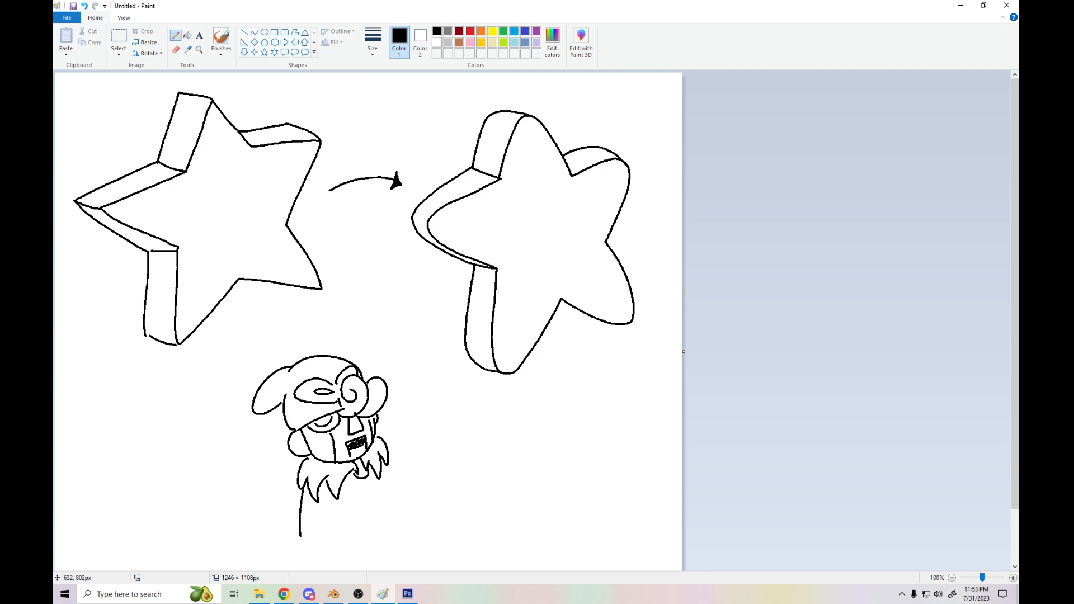
mouse_move(357, 475)
mouse_down()
mouse_move(362, 531)
mouse_move(380, 523)
mouse_up()
mouse_move(389, 458)
mouse_down()
mouse_move(410, 526)
mouse_move(373, 500)
mouse_up()
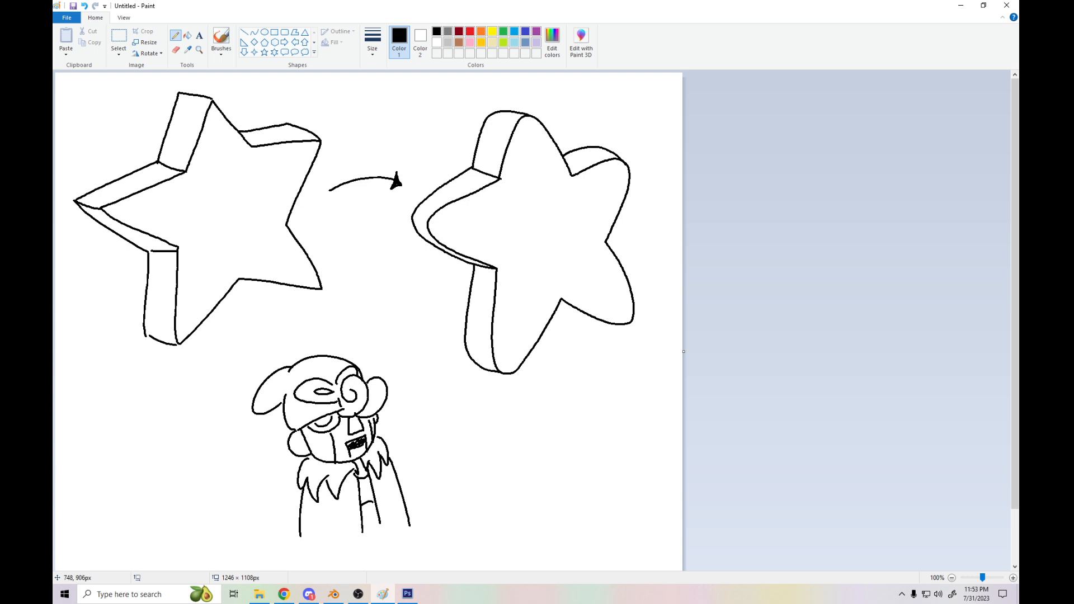
- Handwrite "GENO MODEL!!" beside the character sketch
mouse_move(409, 386)
mouse_down()
mouse_move(406, 396)
mouse_move(422, 399)
mouse_up()
drag(411, 393, 436, 381)
drag(398, 435, 416, 432)
mouse_move(420, 415)
mouse_down()
mouse_move(424, 430)
mouse_move(448, 421)
mouse_move(451, 405)
mouse_up()
click(445, 411)
click(452, 408)
- Handwrite "HOLD CTRL+Z FOR POWER" below the first caption, redoing the misdrawn letters
drag(405, 448, 412, 455)
drag(416, 446, 426, 445)
drag(425, 436, 453, 426)
drag(452, 436, 459, 433)
drag(458, 425, 463, 427)
key(ctrl+z)
key(ctrl+z)
key(ctrl+z)
key(ctrl+z)
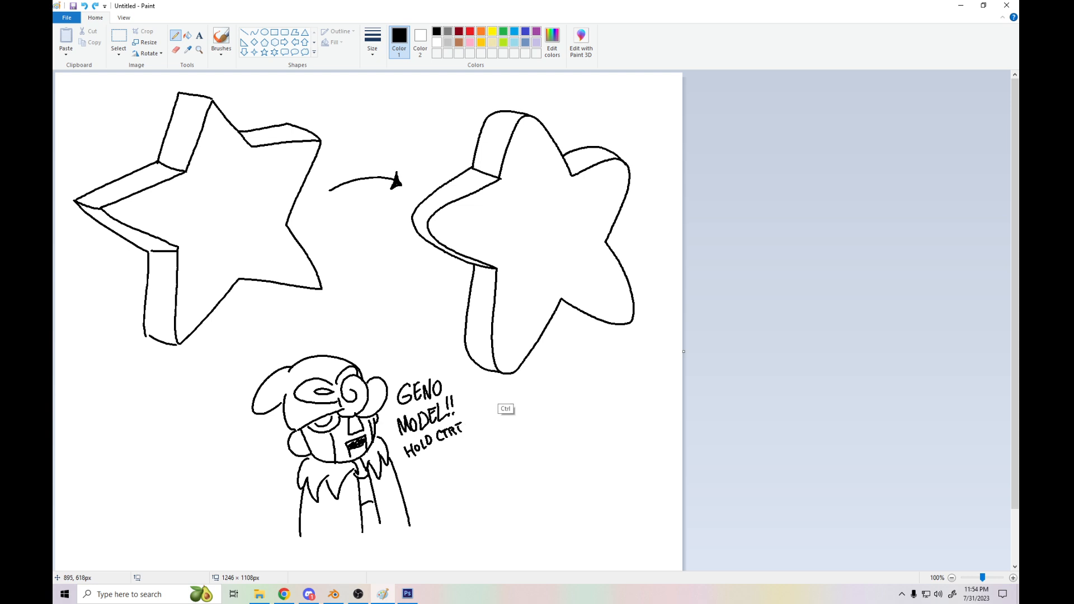
drag(458, 424, 463, 431)
drag(464, 425, 485, 426)
drag(416, 473, 450, 447)
drag(458, 438, 477, 446)
key(ctrl+z)
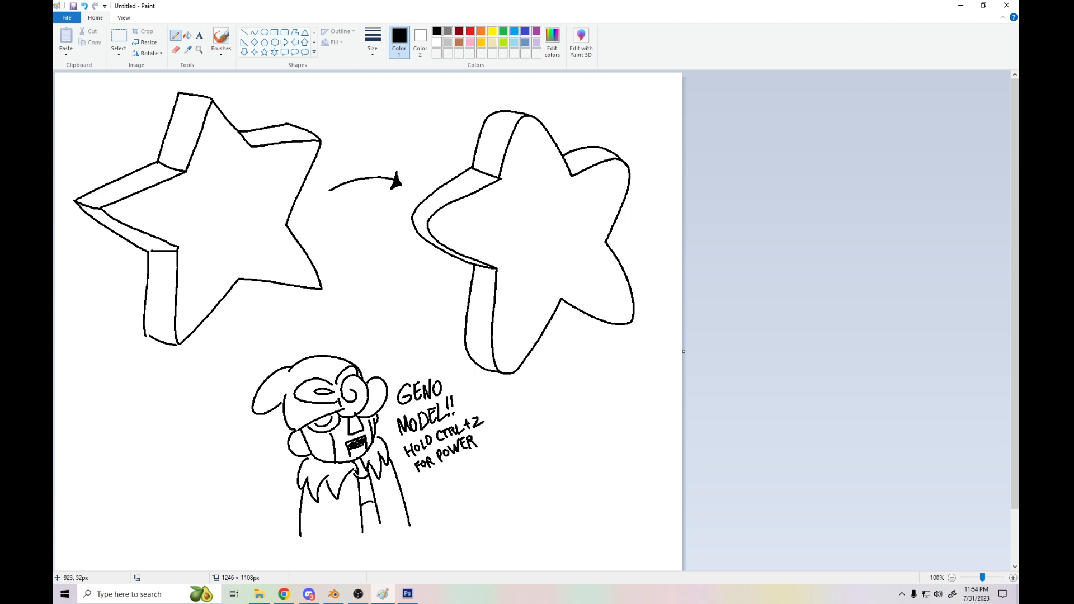
mouse_move(528, 549)
mouse_down()
mouse_move(618, 459)
mouse_move(636, 533)
mouse_up()
mouse_move(593, 418)
mouse_down()
mouse_move(569, 407)
mouse_move(492, 533)
mouse_up()
key(ctrl+z)
key(ctrl+z)
- Switch back to Blender, select the vertices on the star's tip and try lowering them
click(333, 594)
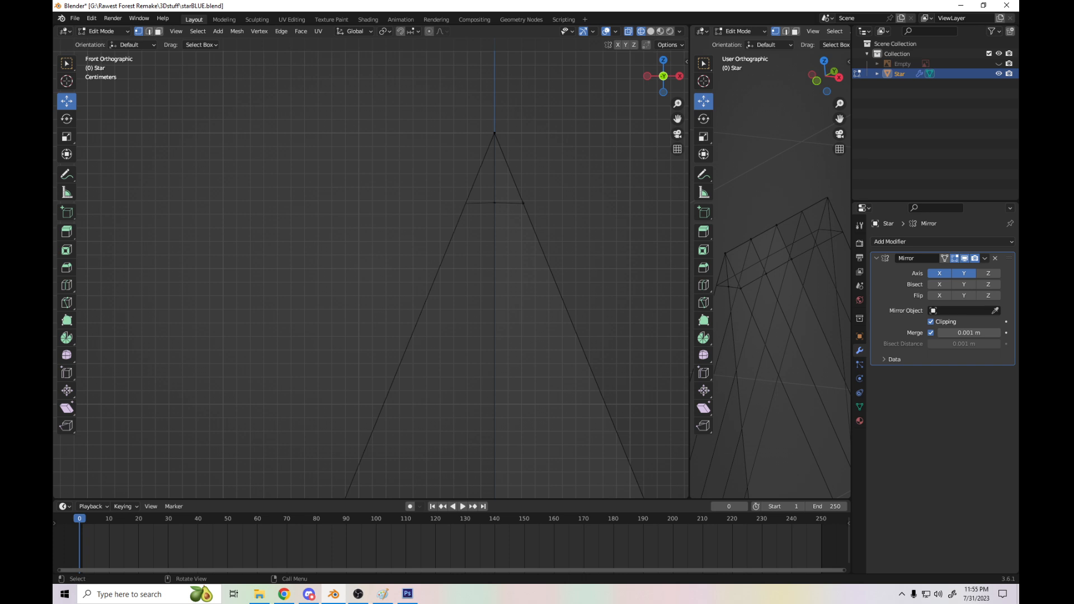
drag(720, 262, 834, 185)
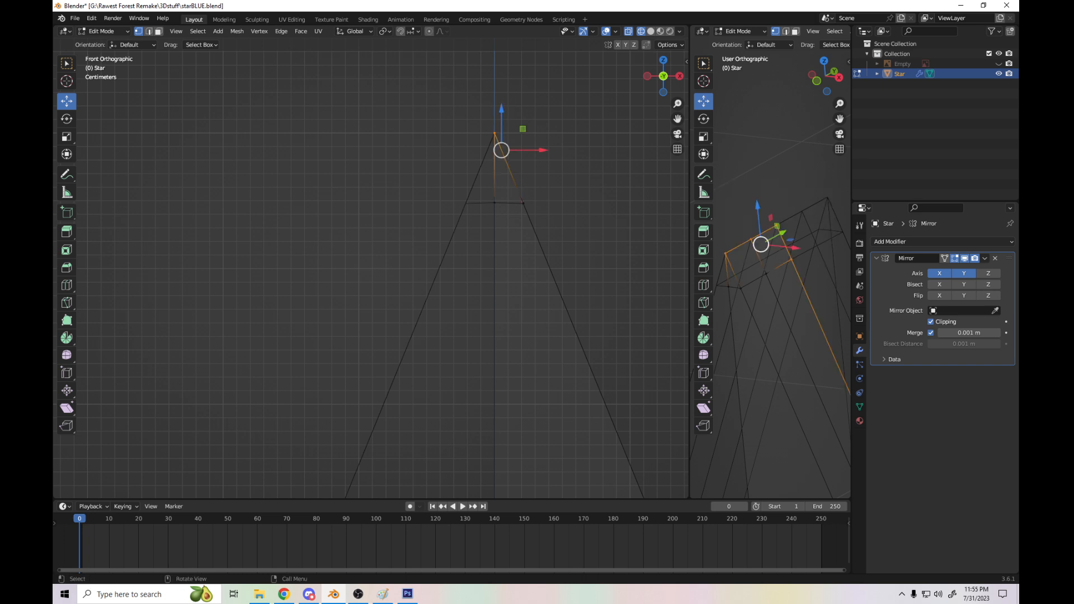
click(751, 239)
drag(717, 207, 752, 258)
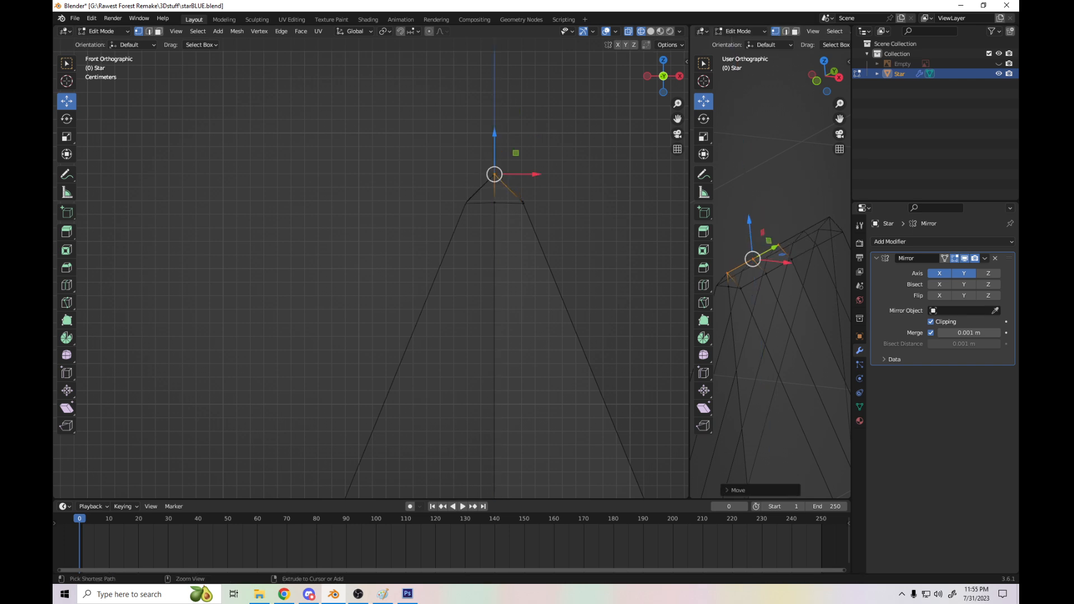
key(ctrl+z)
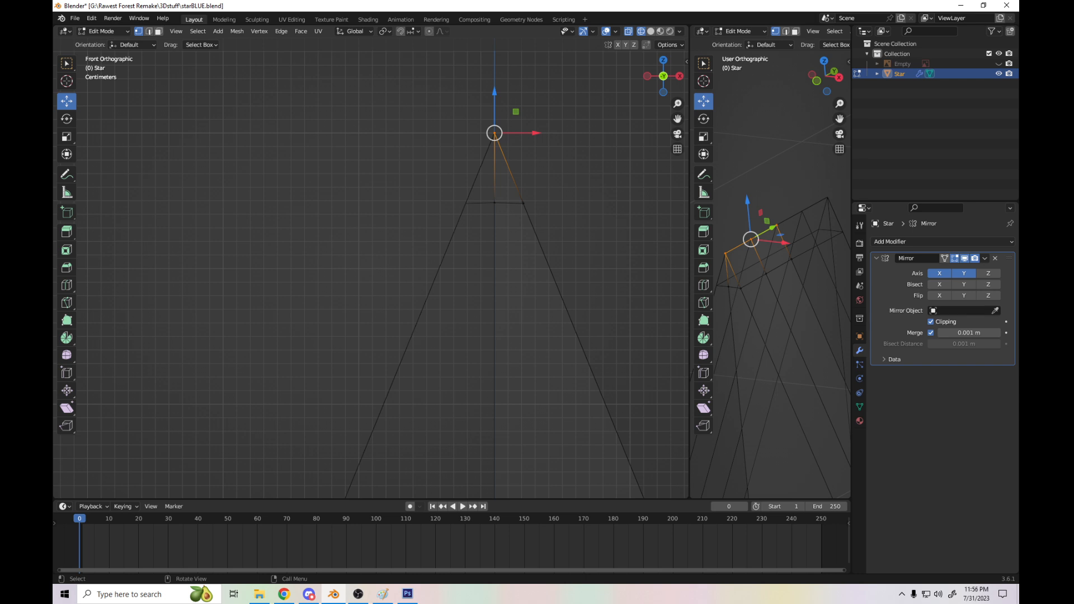
- Set the front viewport to solid shading and apply Shade Smooth to the star
key(z)
click(712, 292)
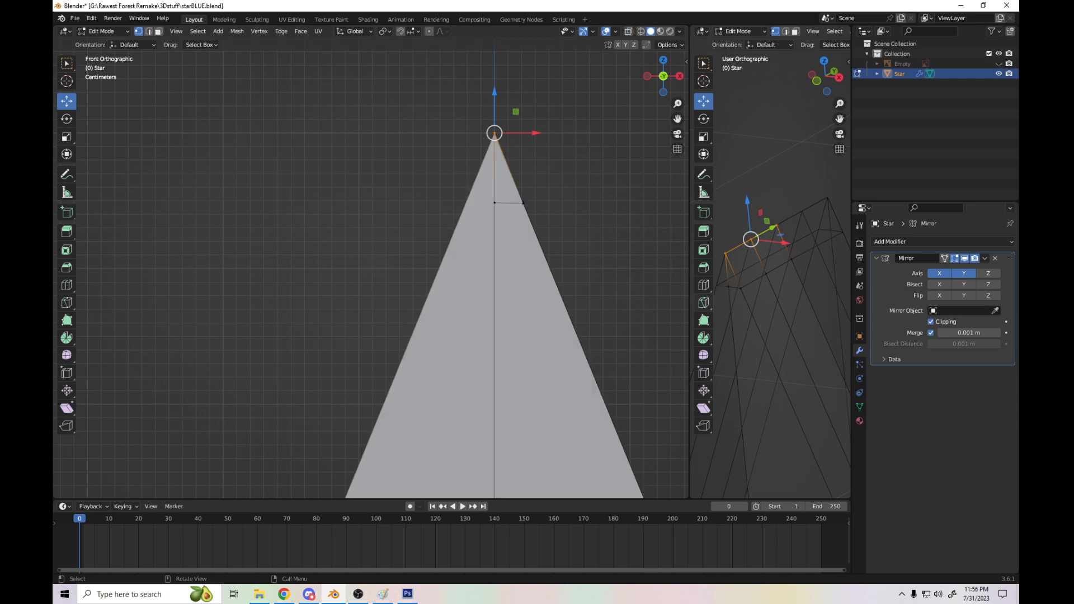
drag(664, 76, 669, 78)
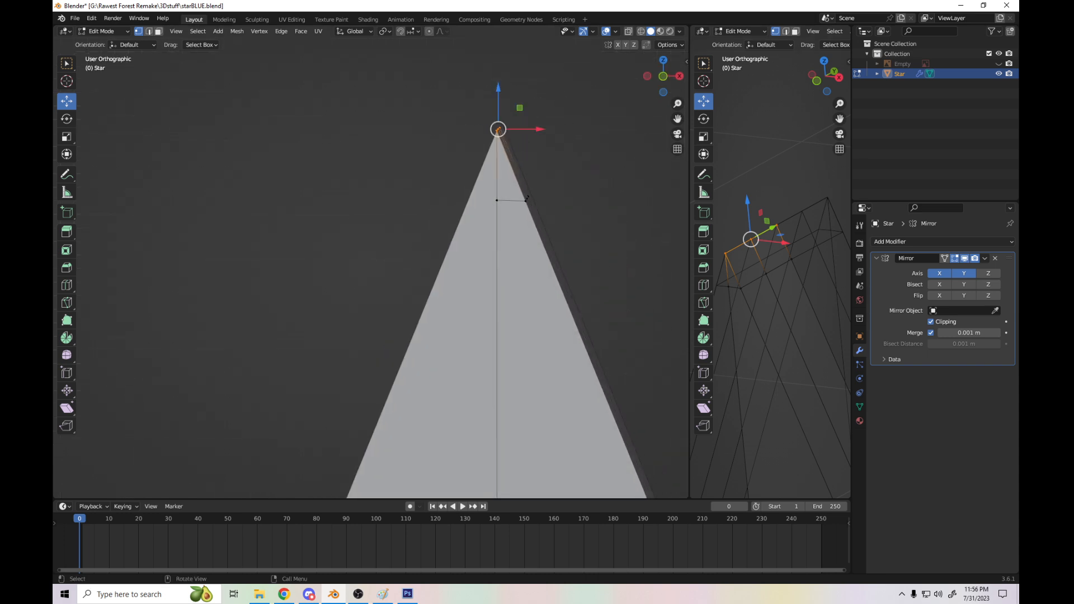
key(KP_1)
key(Tab)
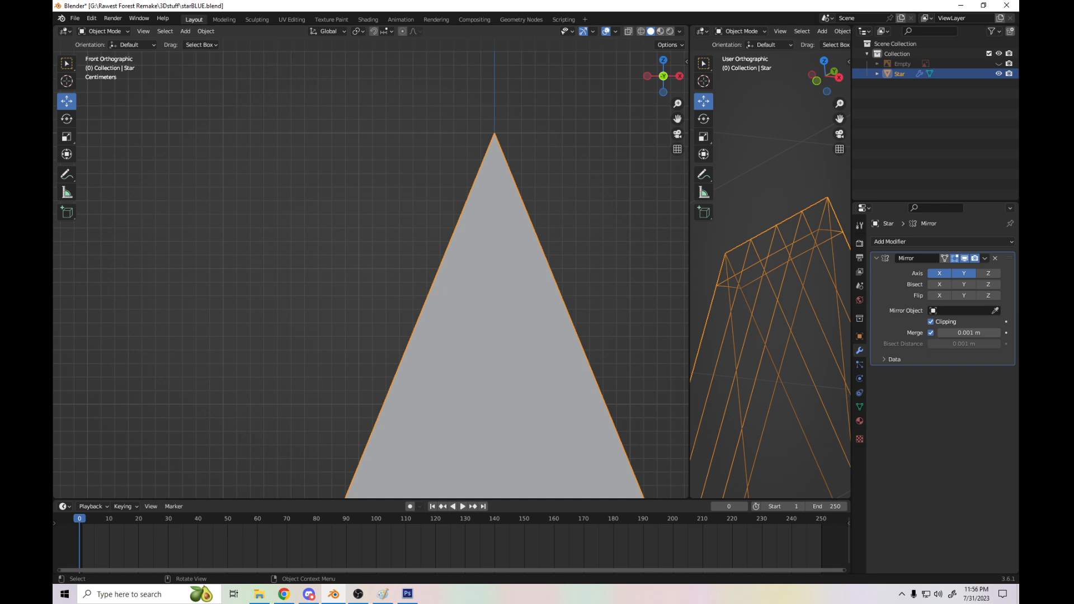
right_click(537, 192)
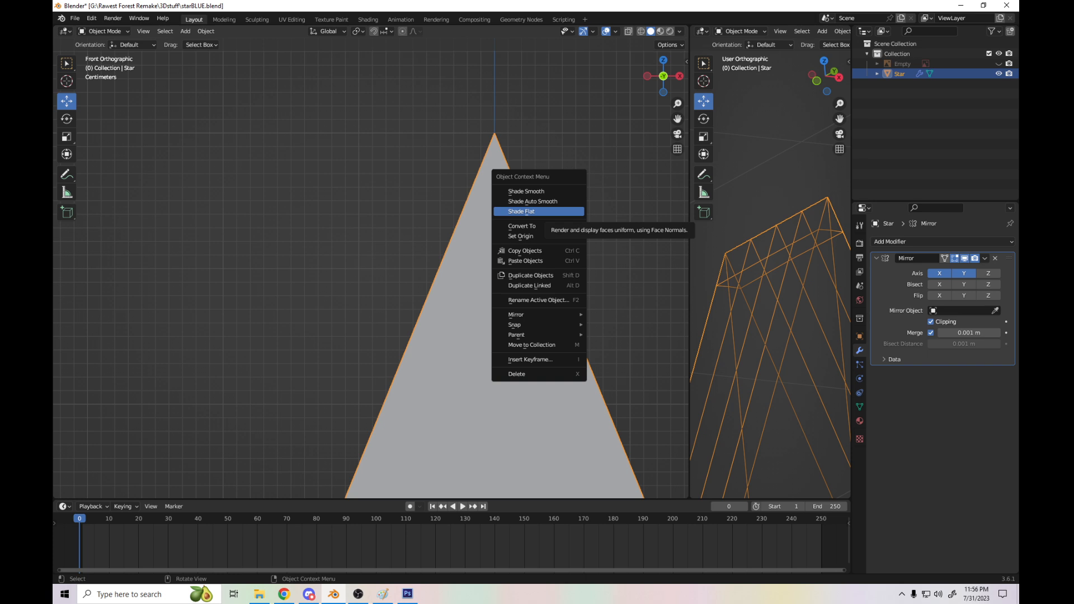
click(526, 191)
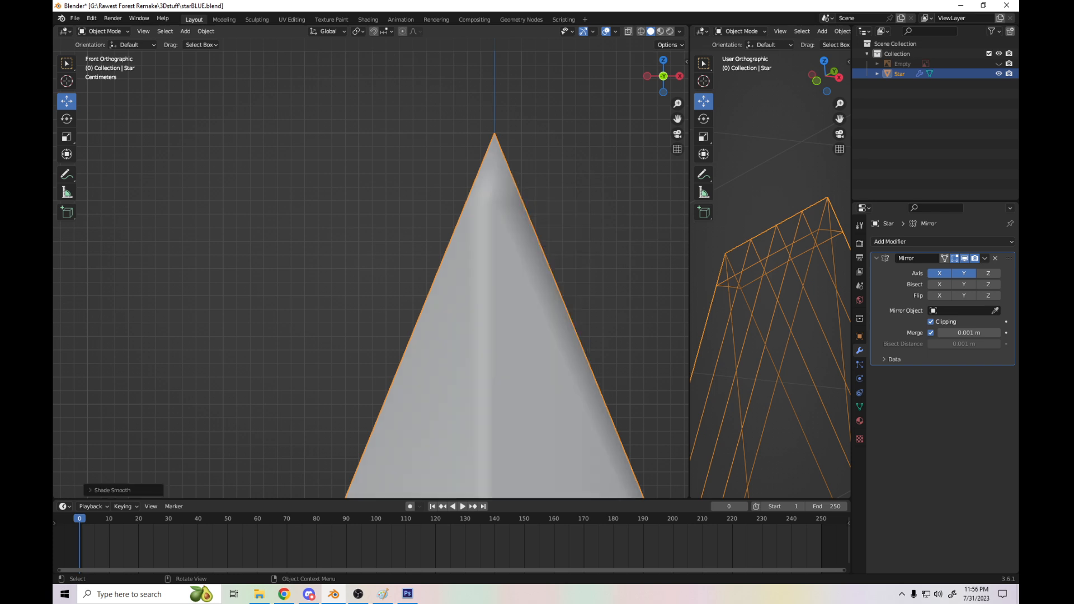
mouse_move(663, 79)
mouse_down()
mouse_move(642, 88)
mouse_move(648, 100)
mouse_move(654, 82)
mouse_up()
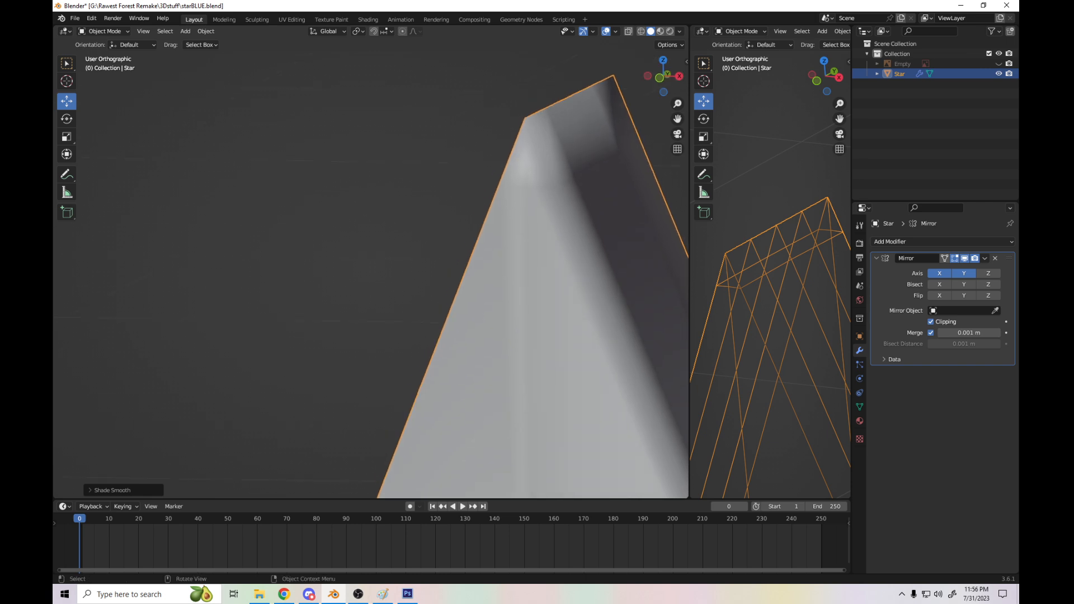
- Lower the selected tip vertices along the Z axis in Edit Mode and add a Subdivision Surface modifier to the star
key(Tab)
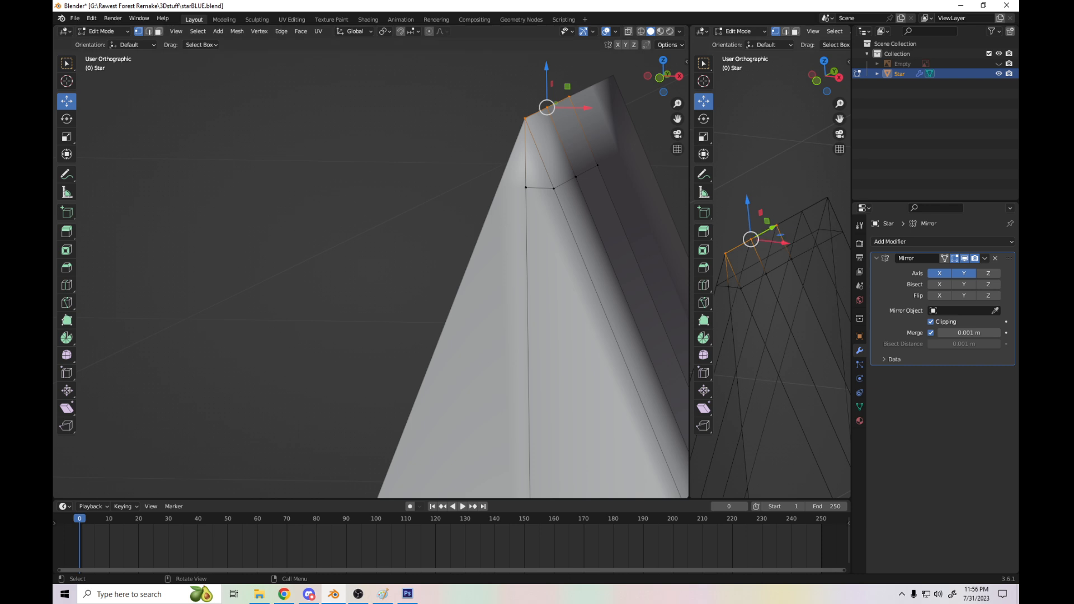
drag(746, 200, 749, 224)
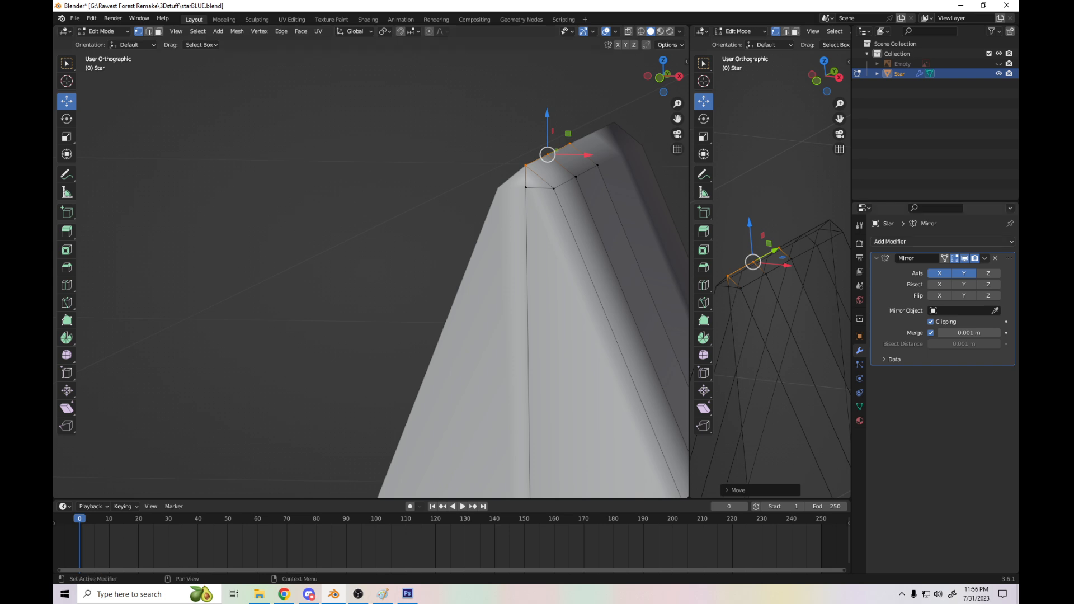
click(917, 242)
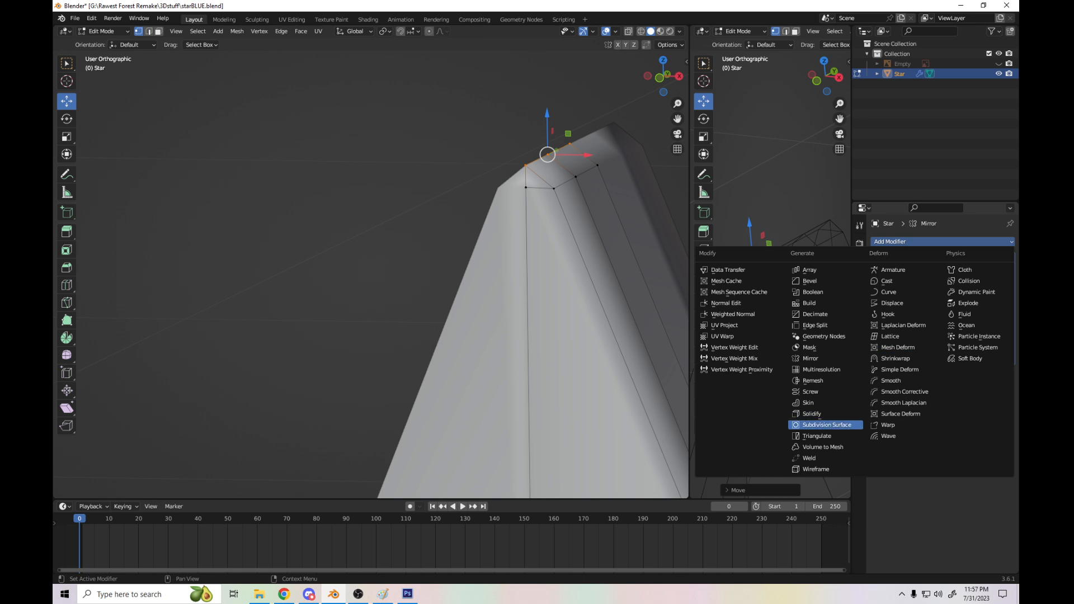
click(827, 425)
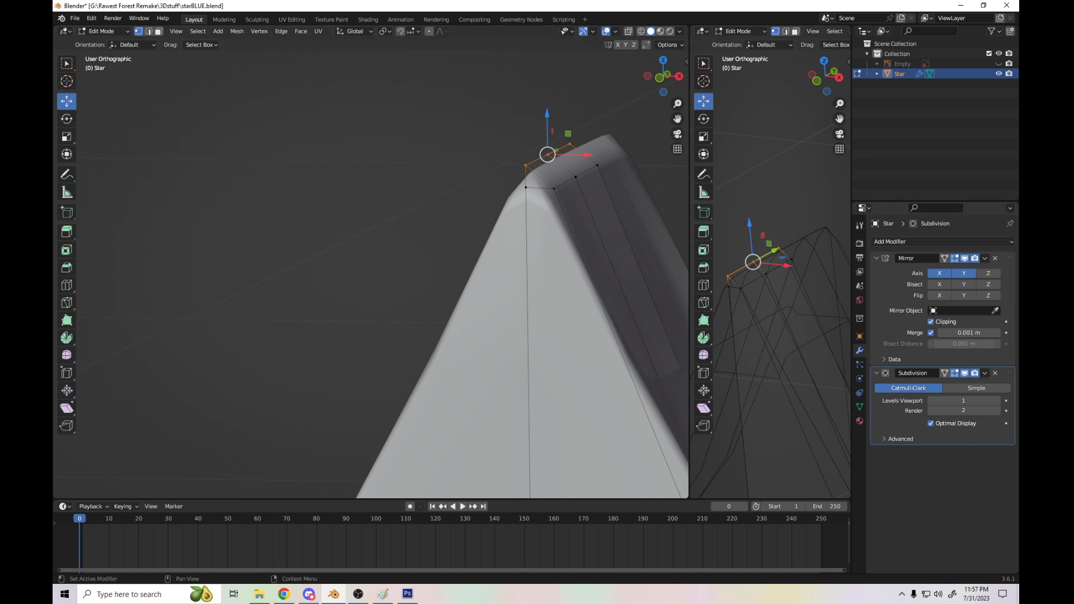
- Inspect the smoothed star, then turn off the Subdivision modifier's viewport display
scroll(370, 274, down, 10)
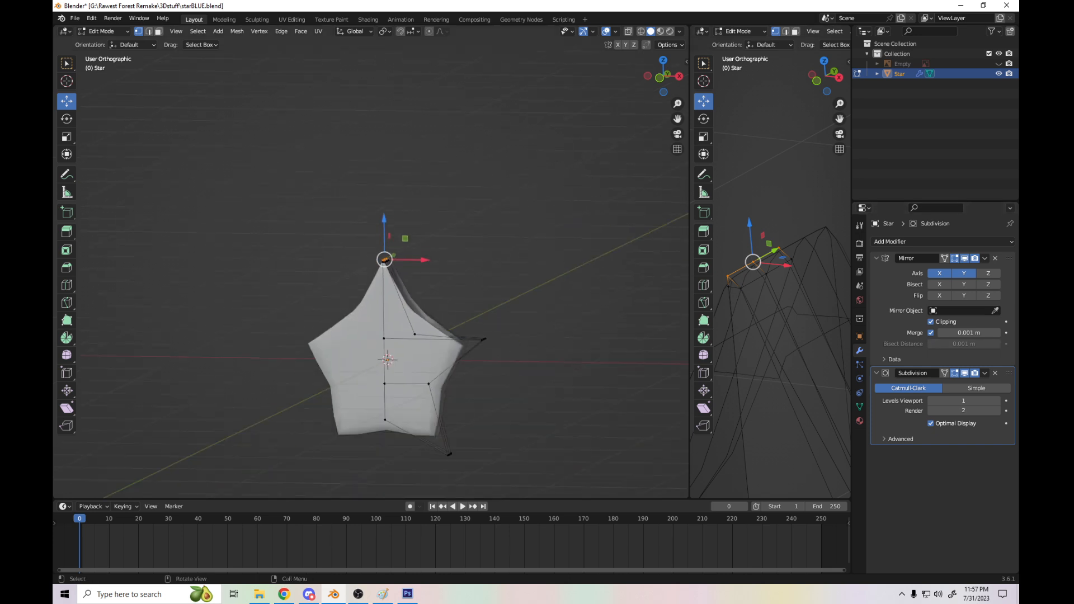
scroll(370, 271, down, 2)
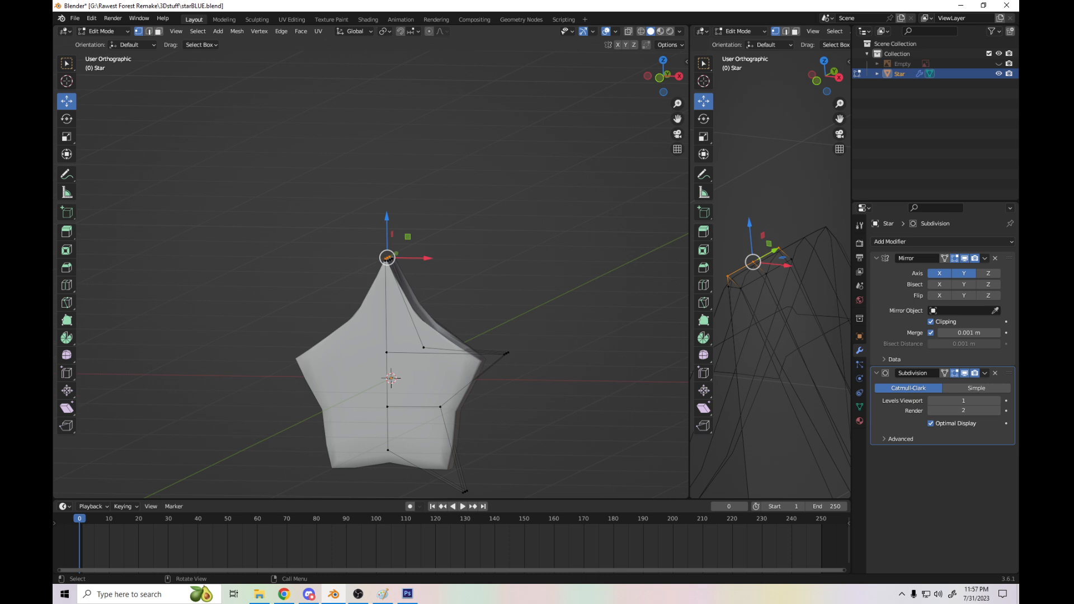
scroll(364, 274, up, 8)
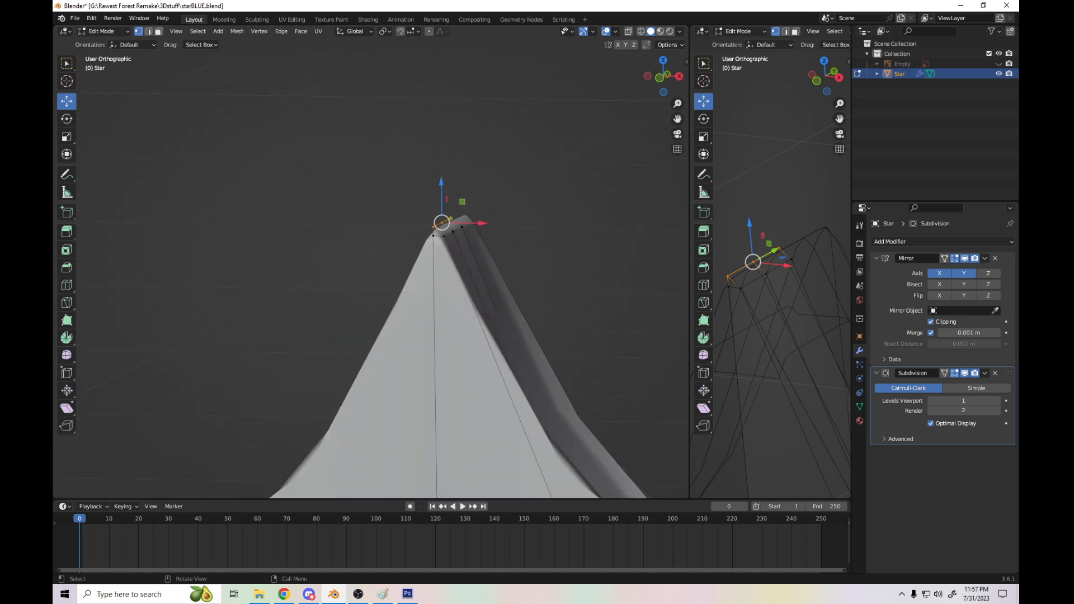
scroll(370, 274, down, 8)
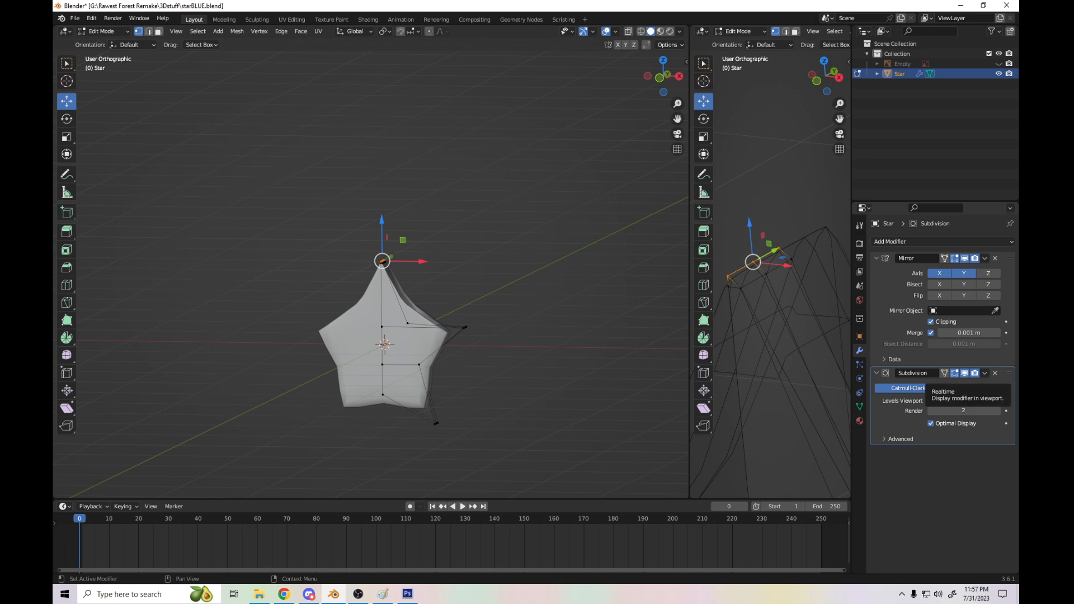
click(964, 372)
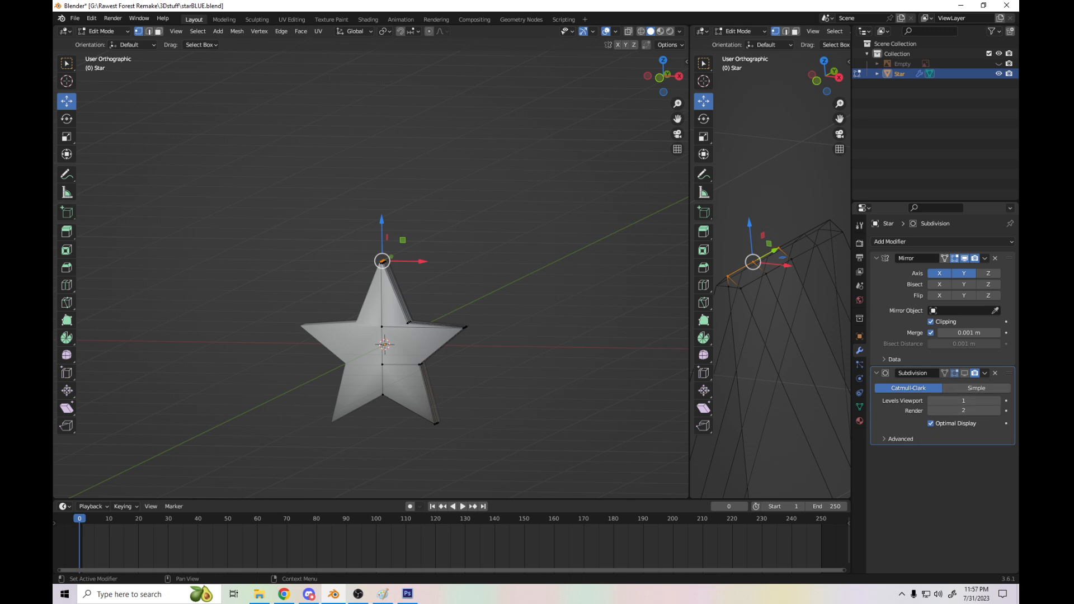
- In front view, knife-cut across the front face just inside the tip of the star's right arm and clear the selection
scroll(372, 266, down, 3)
scroll(372, 265, up, 6)
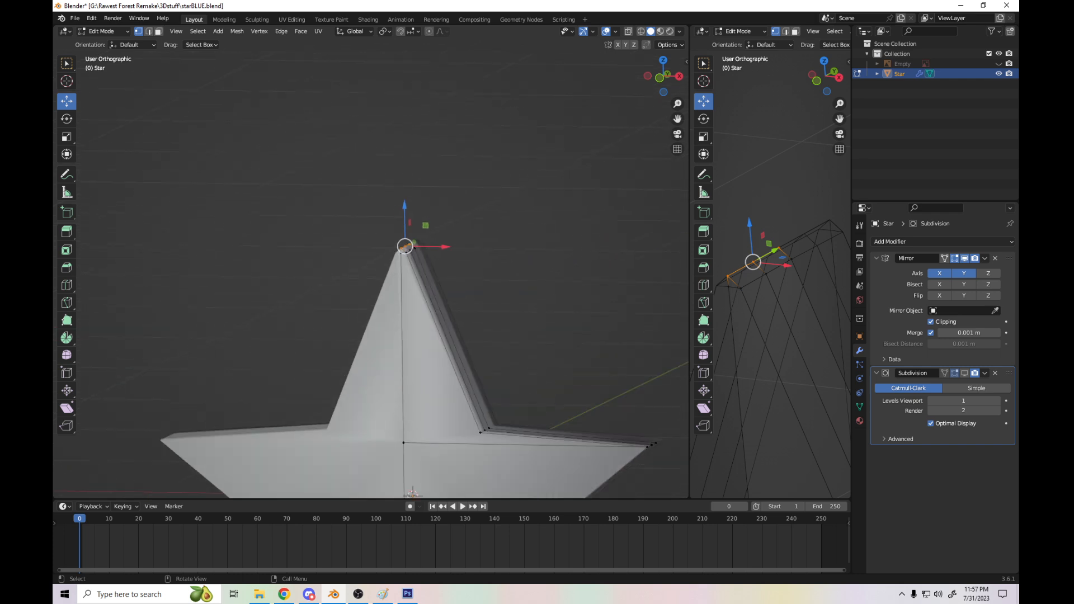
drag(677, 118, 634, 13)
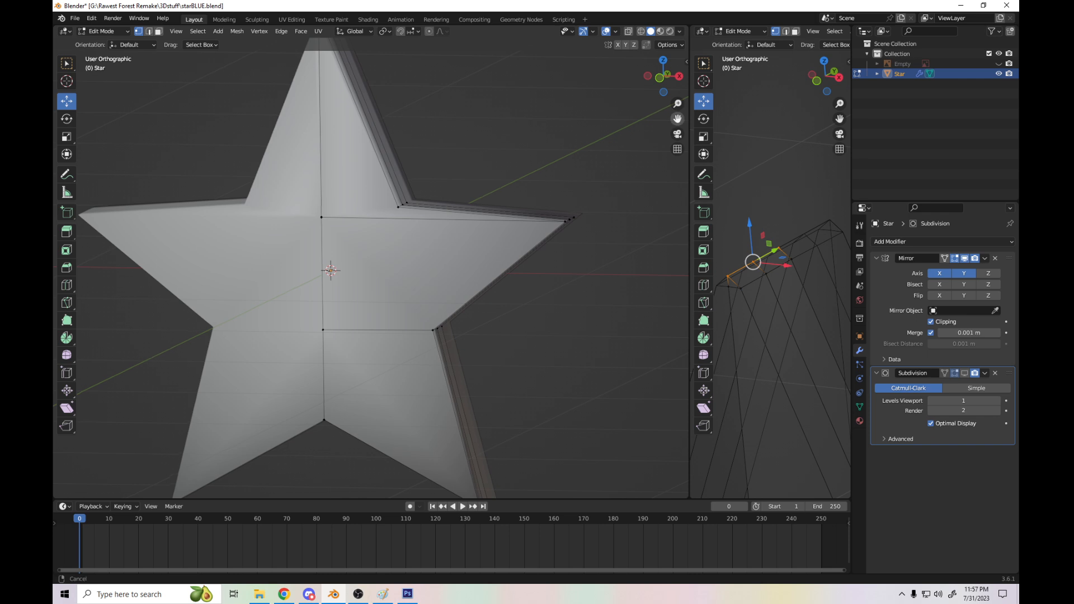
drag(677, 118, 659, 115)
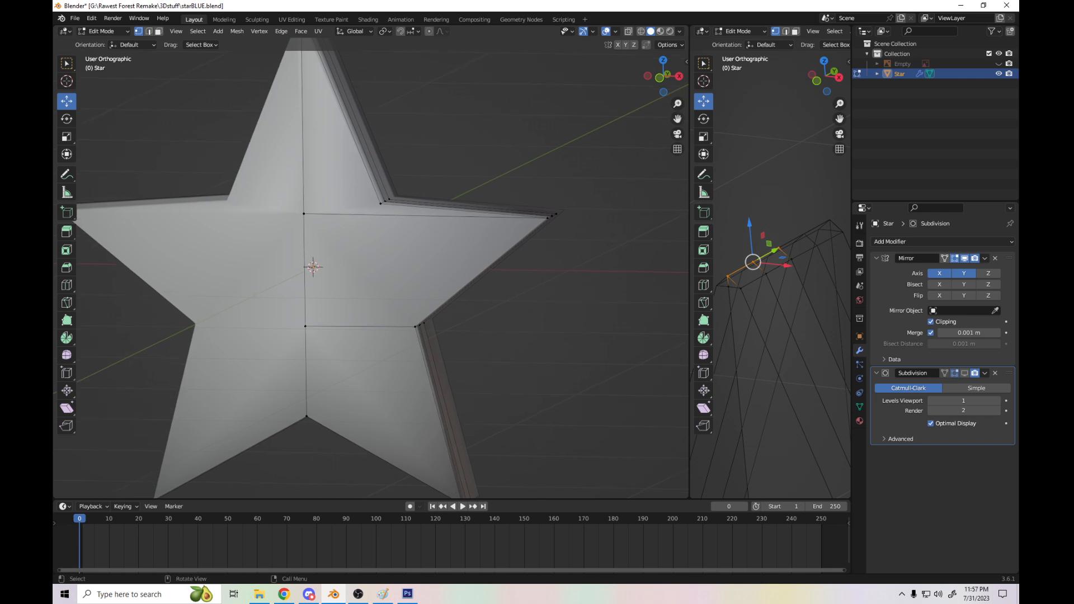
scroll(372, 267, up, 3)
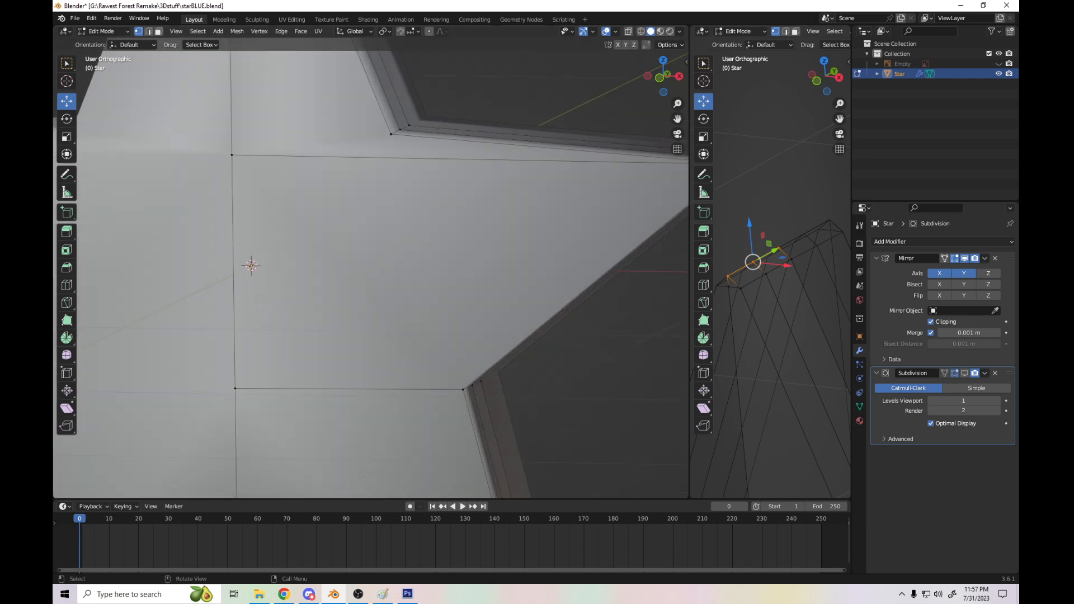
key(KP_1)
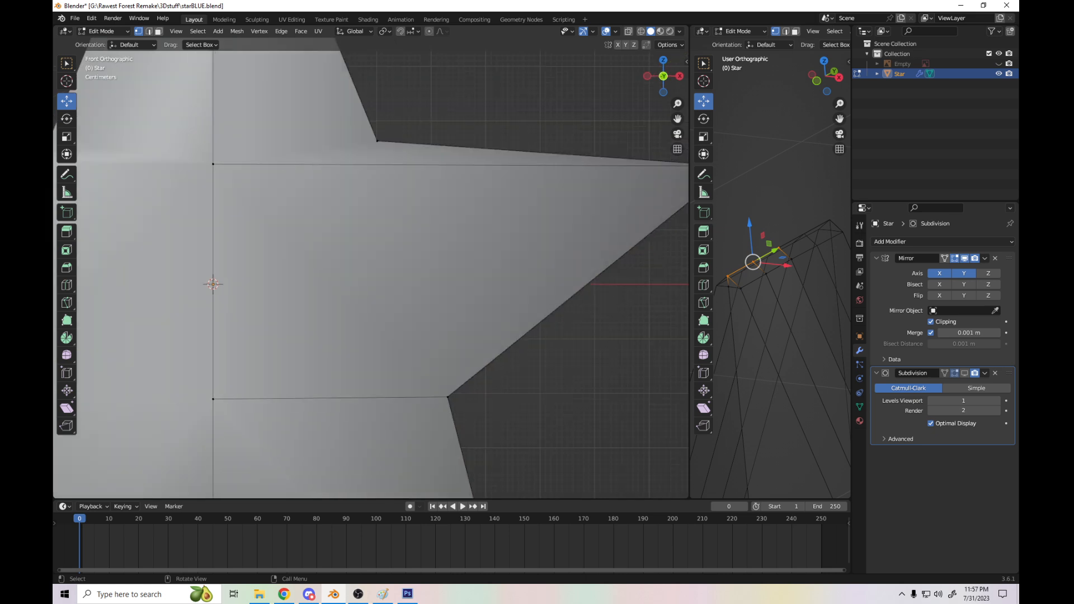
drag(677, 119, 487, 144)
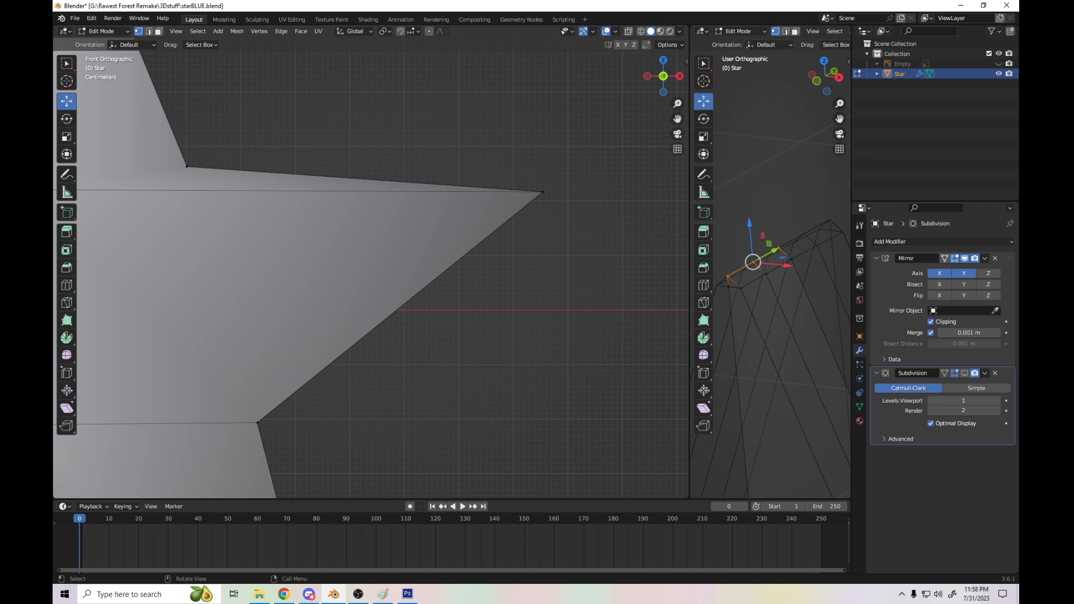
key(k)
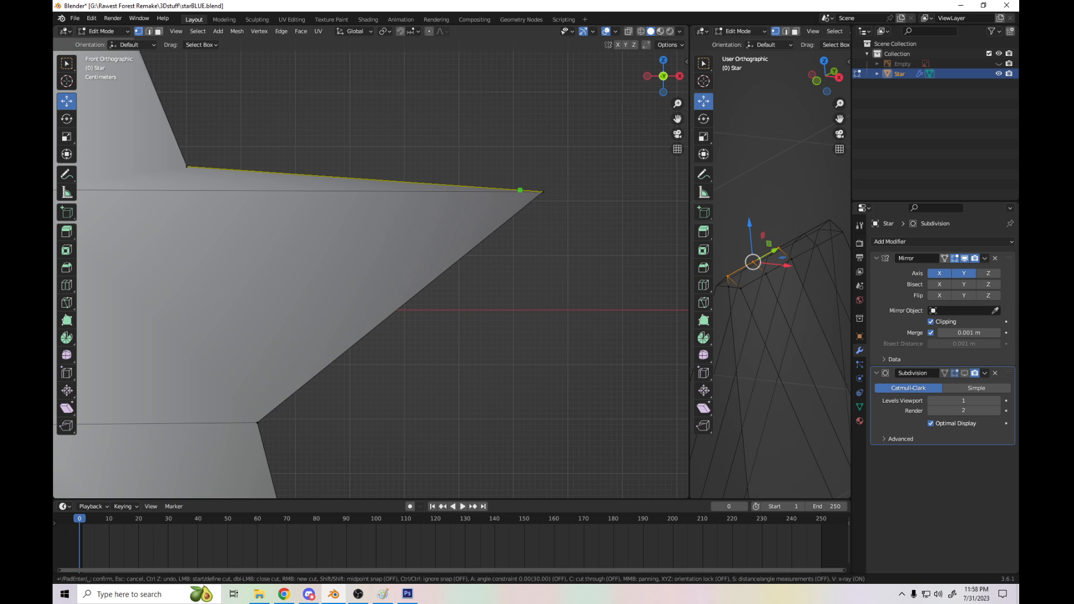
click(520, 191)
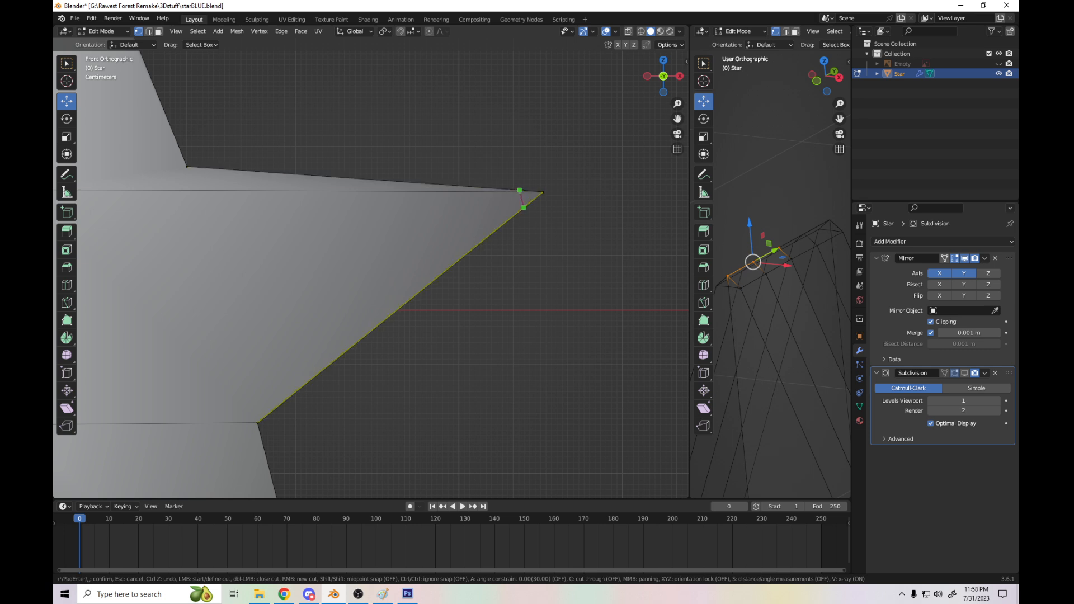
click(523, 208)
key(Return)
key(Return)
click(543, 192)
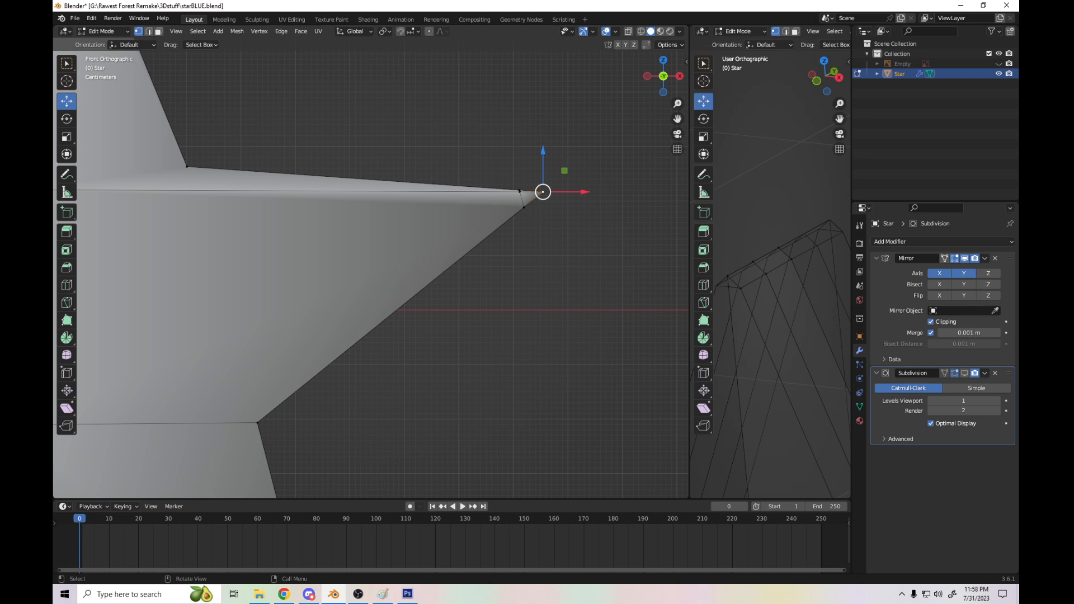
key(alt+a)
- Continue the knife cut from the right arm's front face across the edges of its upper side wall
drag(663, 77, 656, 111)
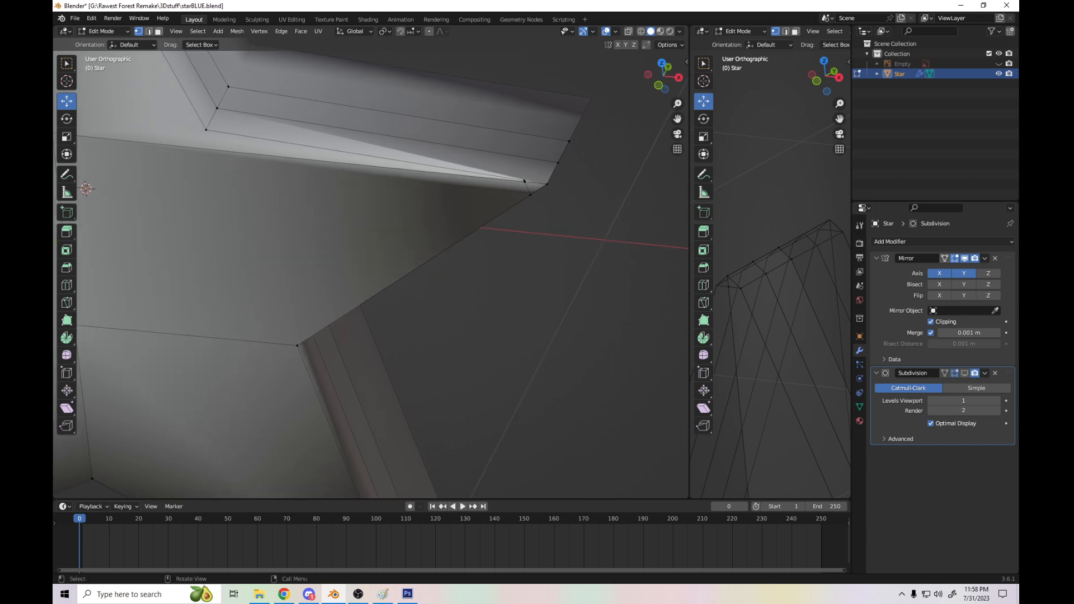
key(k)
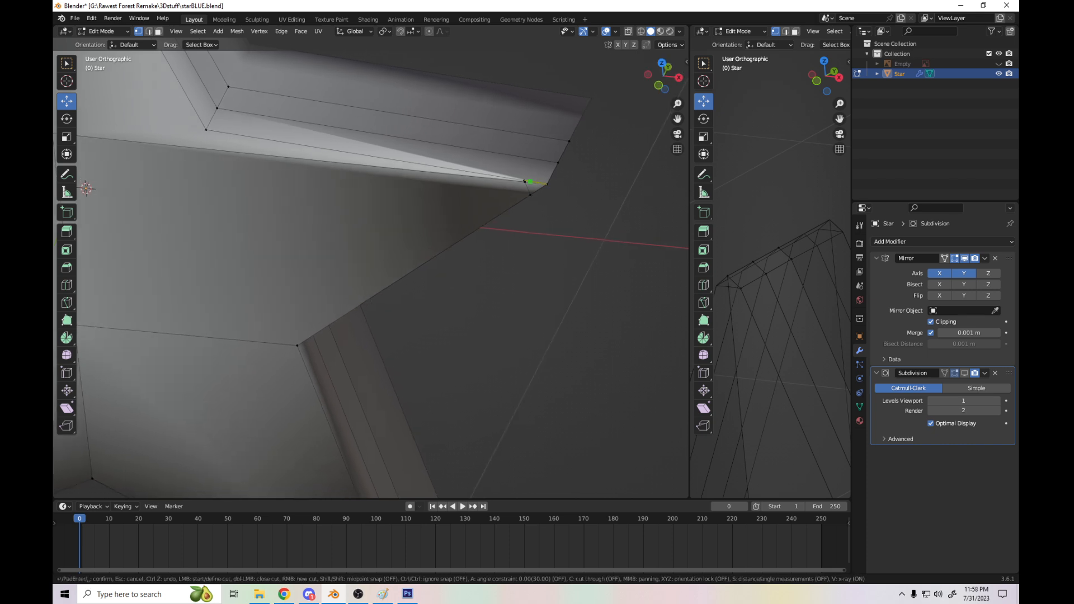
click(524, 180)
click(549, 138)
key(Return)
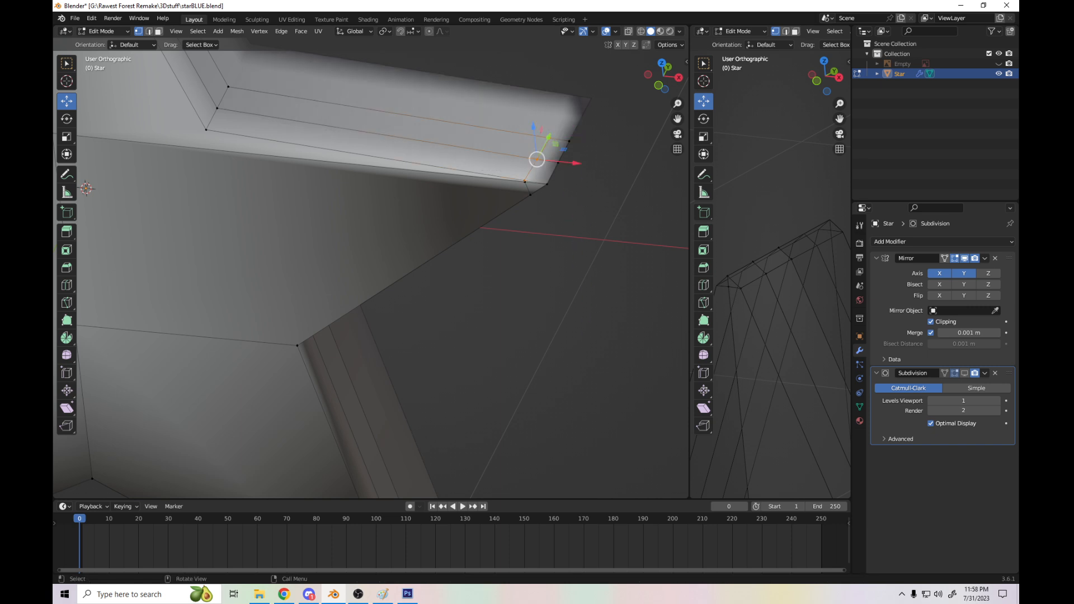
- Knife-cut across the right arm's lower side wall, starting from the lower end of the front-face cut
drag(659, 85, 661, 42)
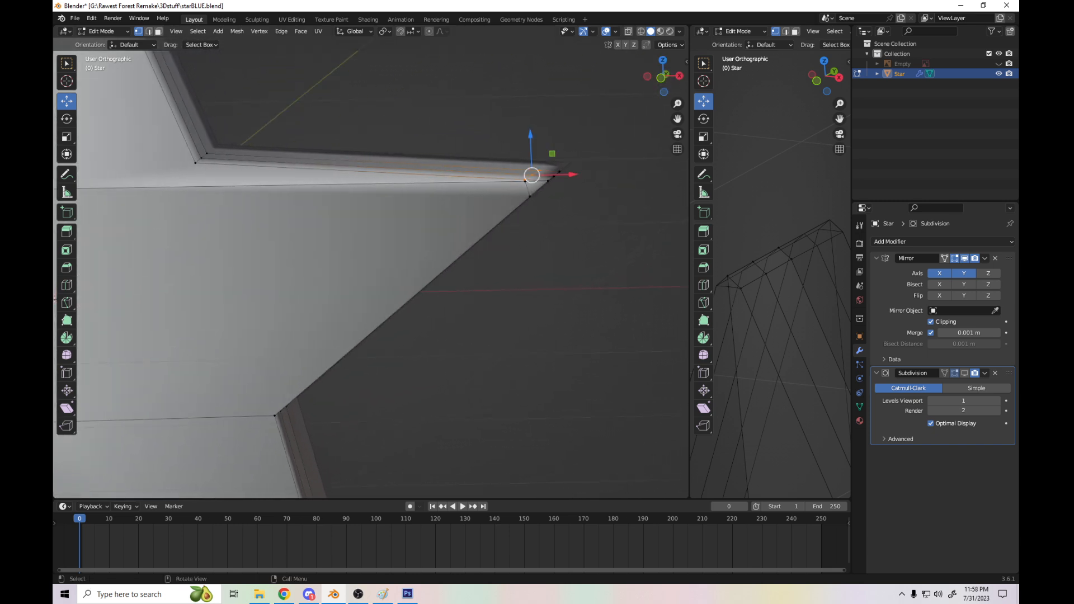
key(KP_1)
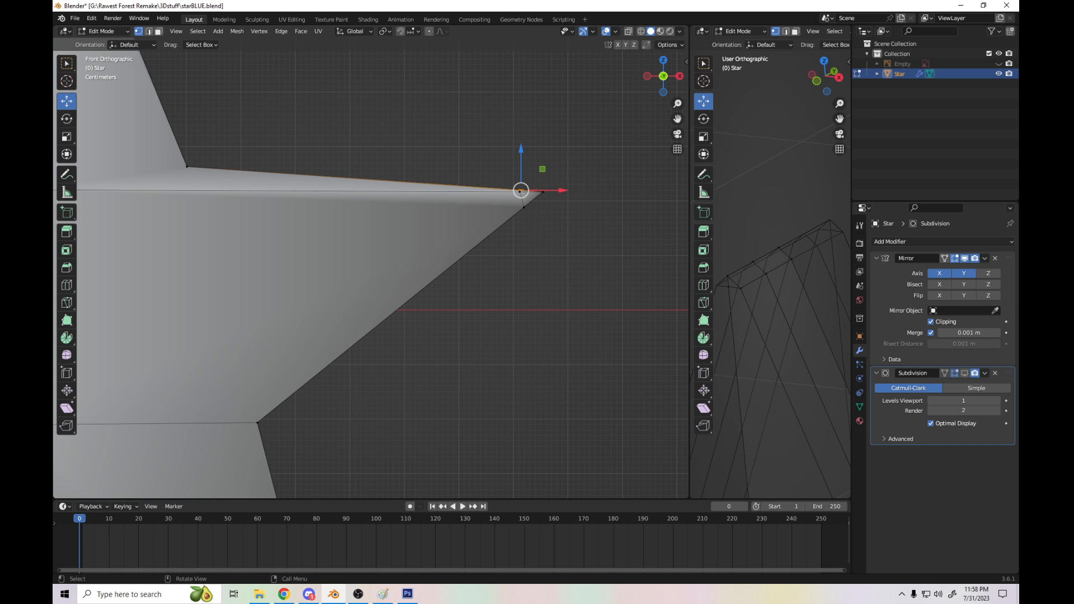
drag(664, 75, 638, 68)
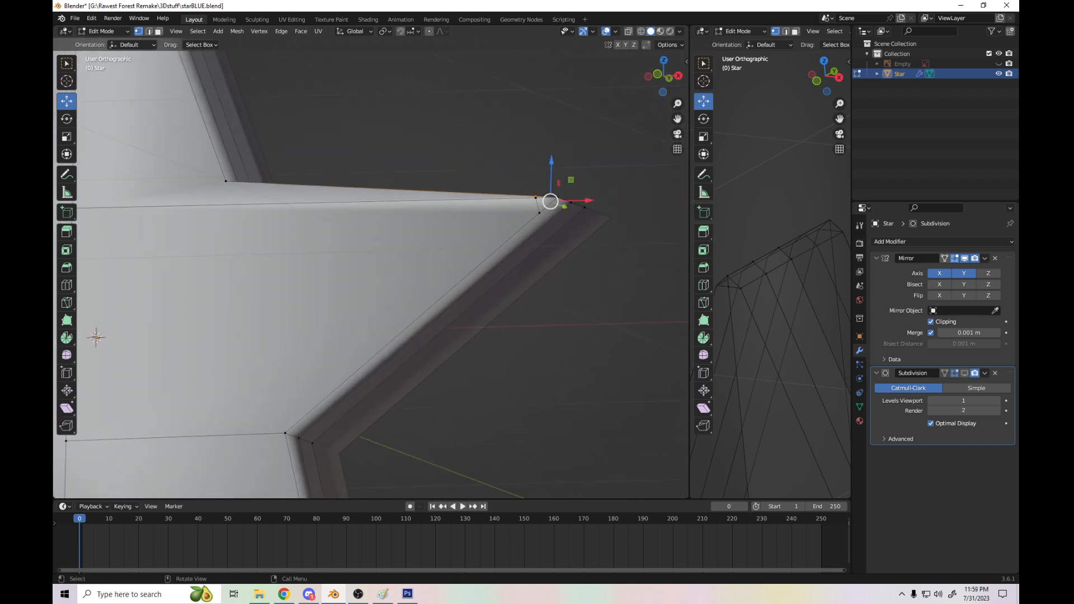
key(k)
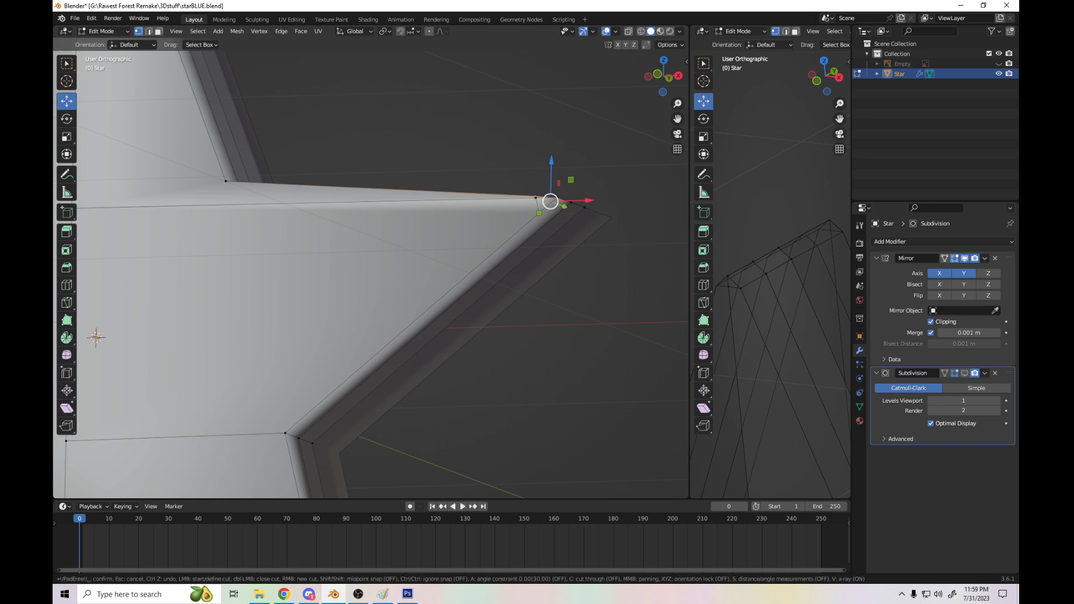
click(566, 223)
key(Return)
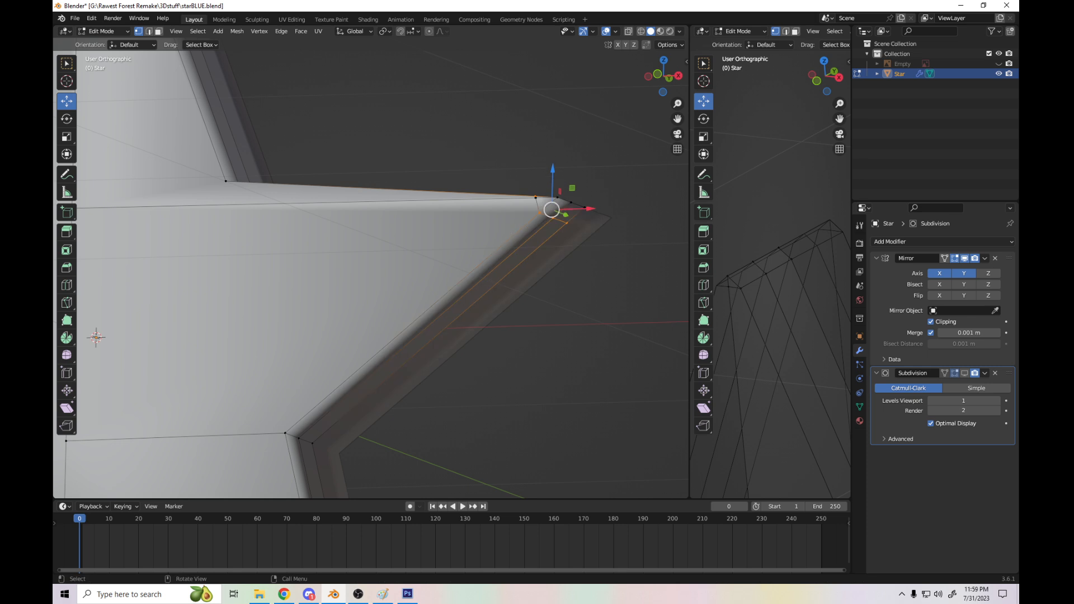
- Knife-cut across the front face just inside the tip of the star's lower-right arm
mouse_move(678, 119)
mouse_down()
mouse_move(678, 2)
mouse_move(692, 29)
mouse_move(694, 1)
mouse_move(680, 33)
mouse_up()
drag(678, 118, 666, 56)
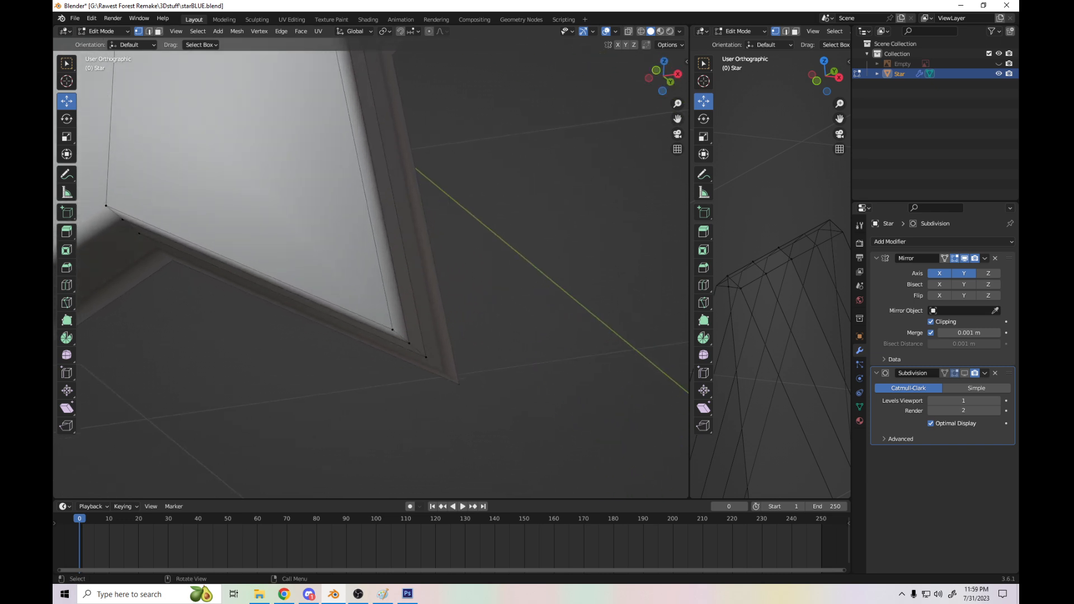
key(k)
click(389, 314)
click(378, 324)
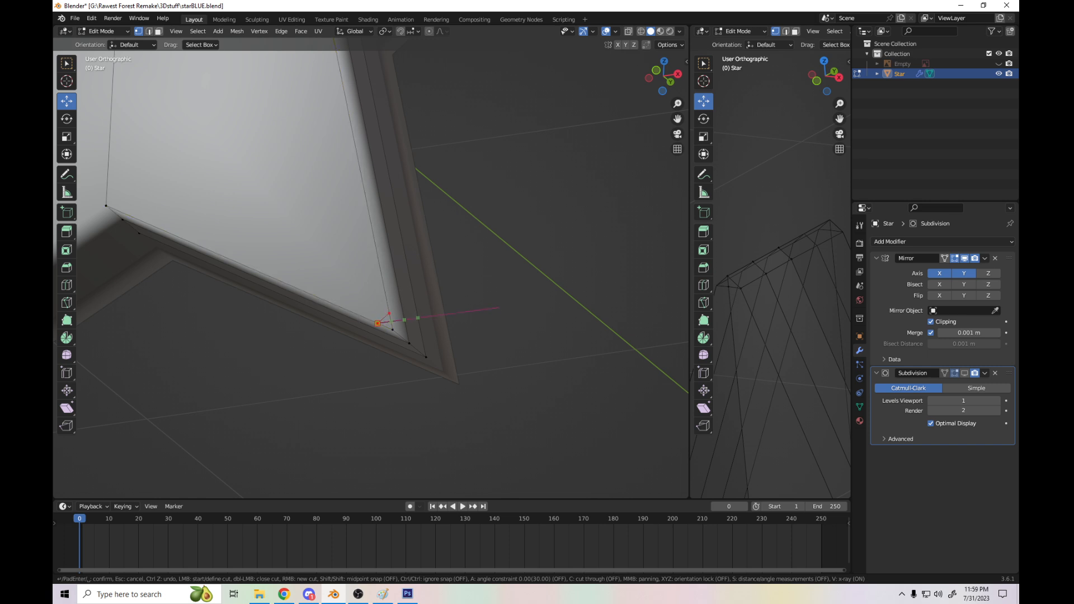
key(Return)
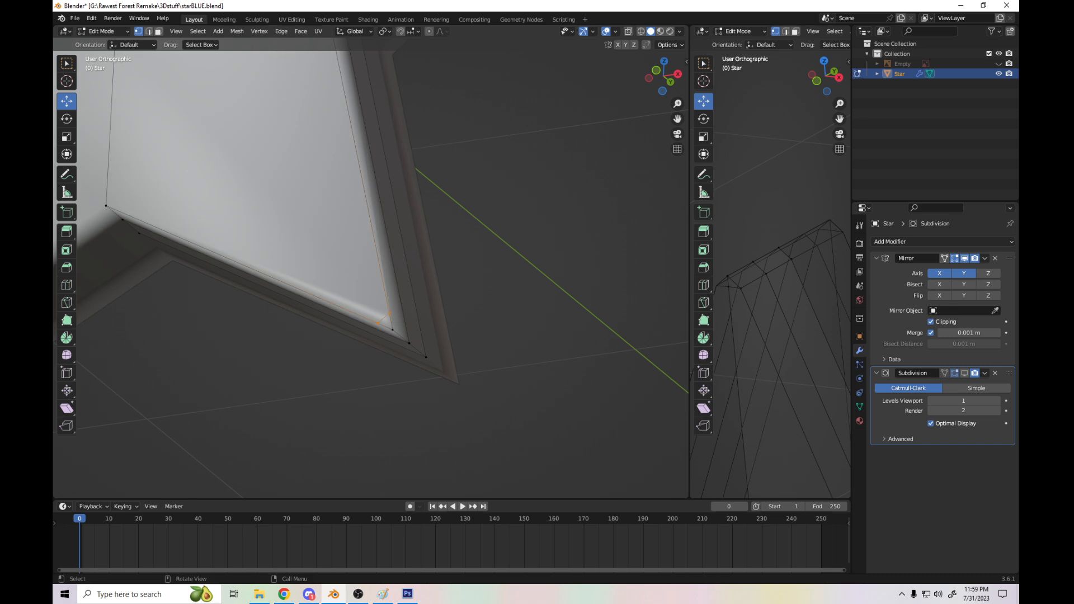
- Extend the lower-right arm's tip cut across its inner, underside wall with the Knife tool
drag(678, 119, 665, 58)
key(k)
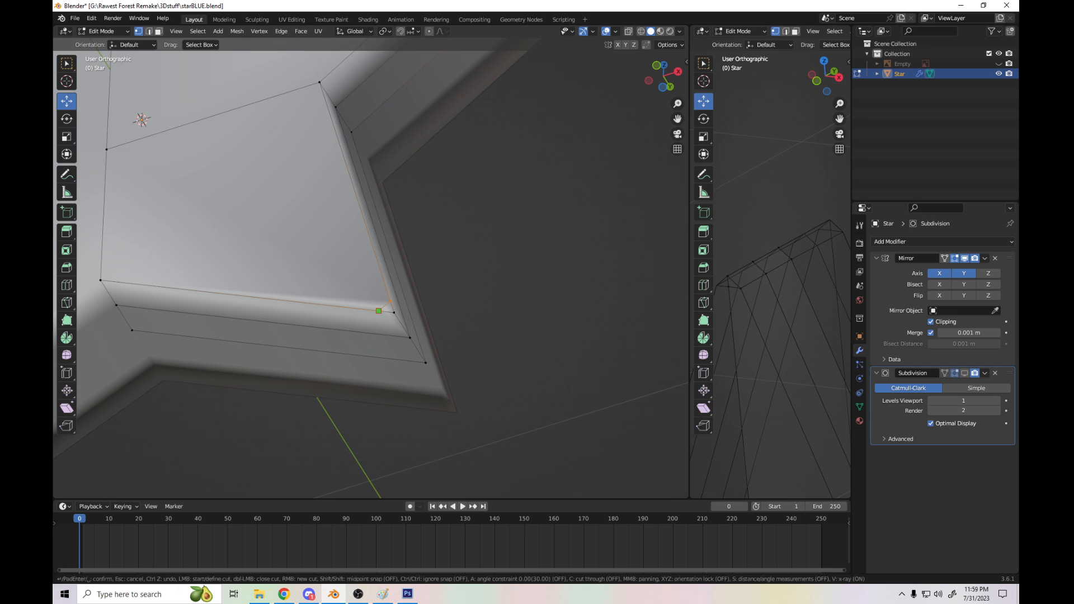
click(379, 310)
click(412, 361)
key(Return)
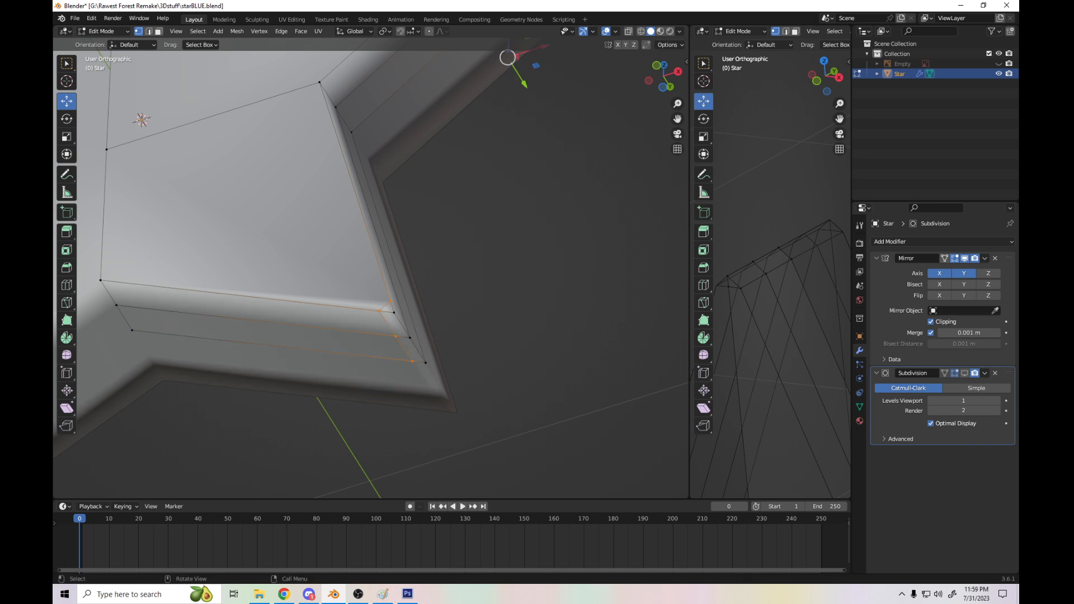
- Knife-cut across the lower-right arm's outer side wall from the other end of the front-face cut
drag(662, 85, 646, 124)
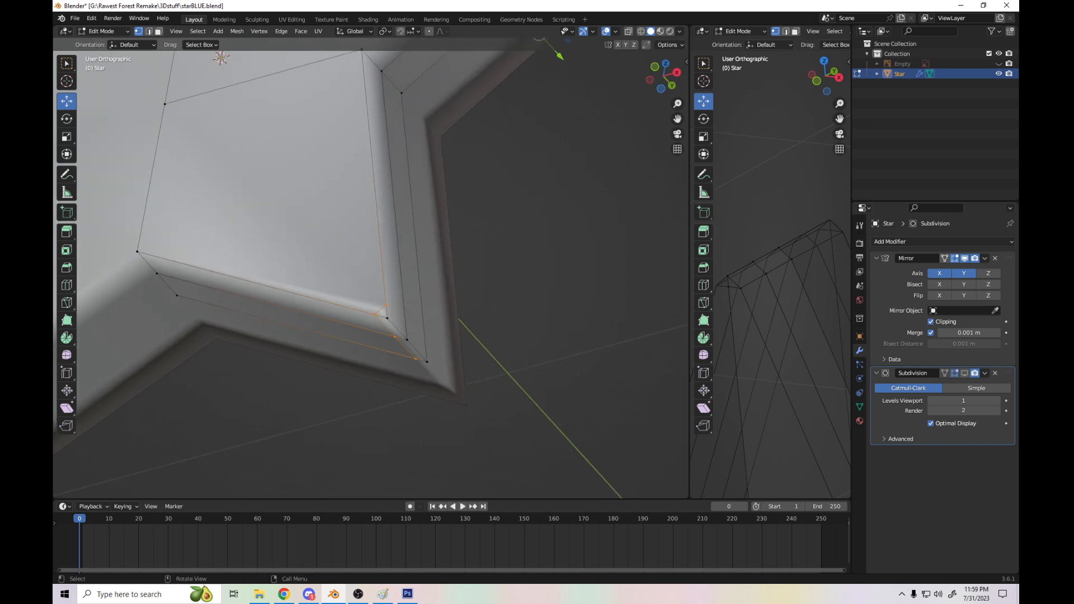
key(k)
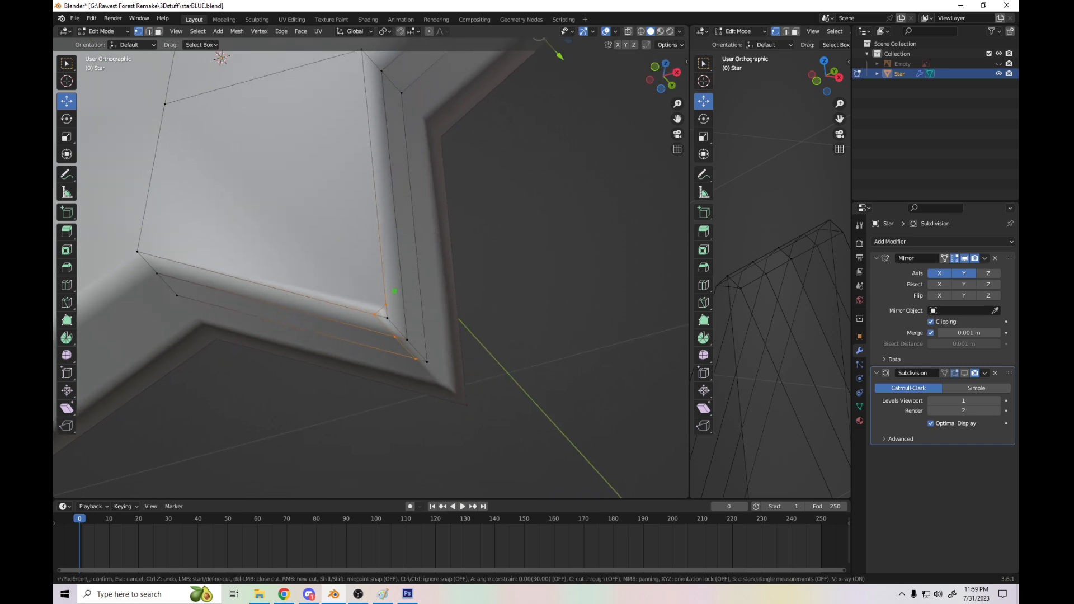
click(386, 305)
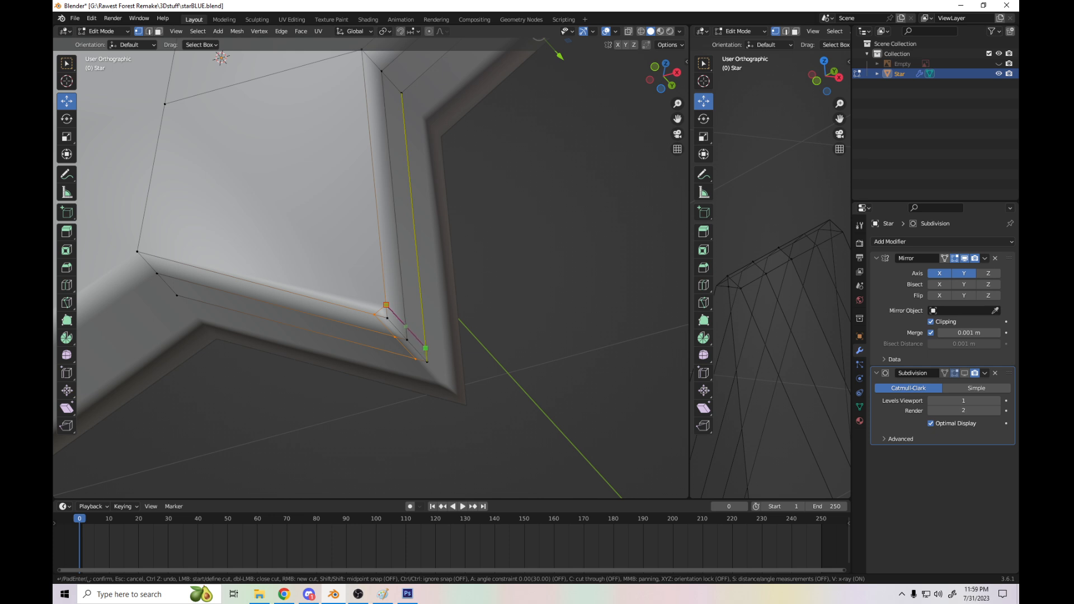
click(426, 350)
key(Return)
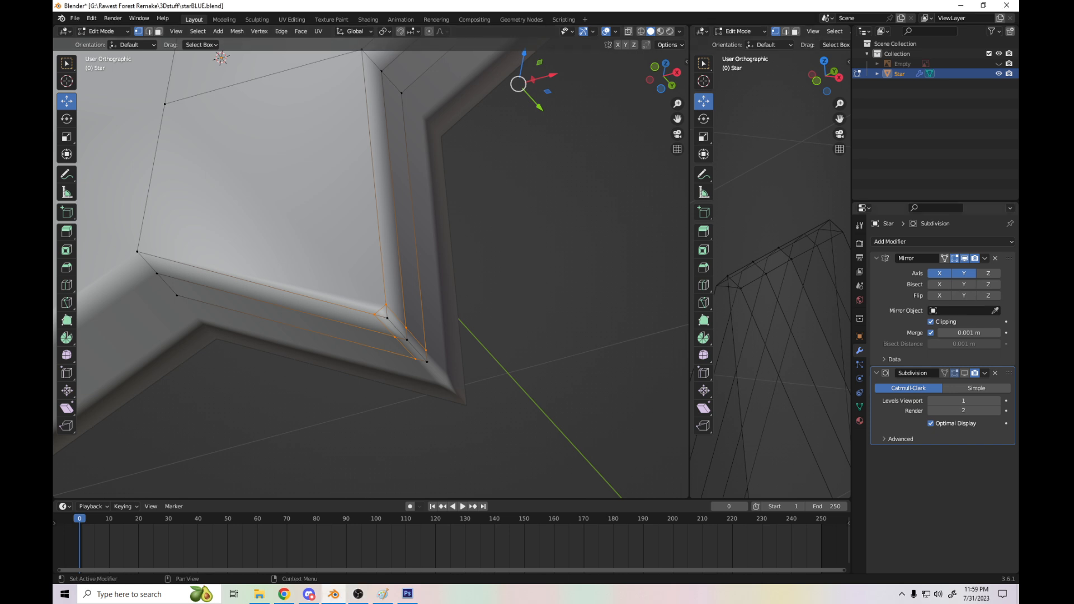
- Turn the Subdivision modifier's viewport display back on and inspect the whole star with its newly cut tips
click(964, 373)
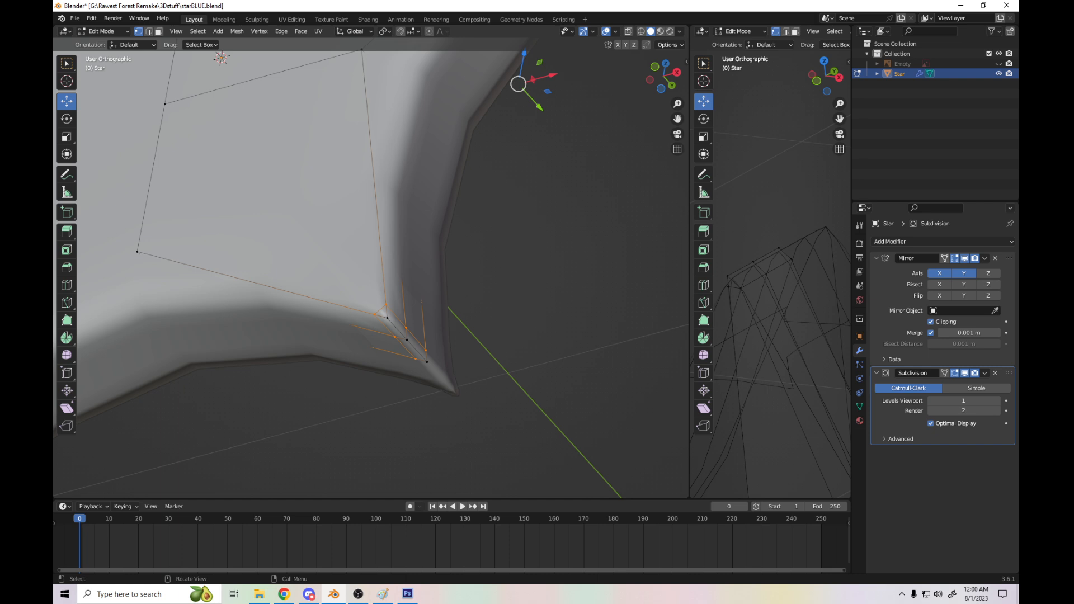
scroll(370, 268, up, 6)
scroll(370, 268, down, 13)
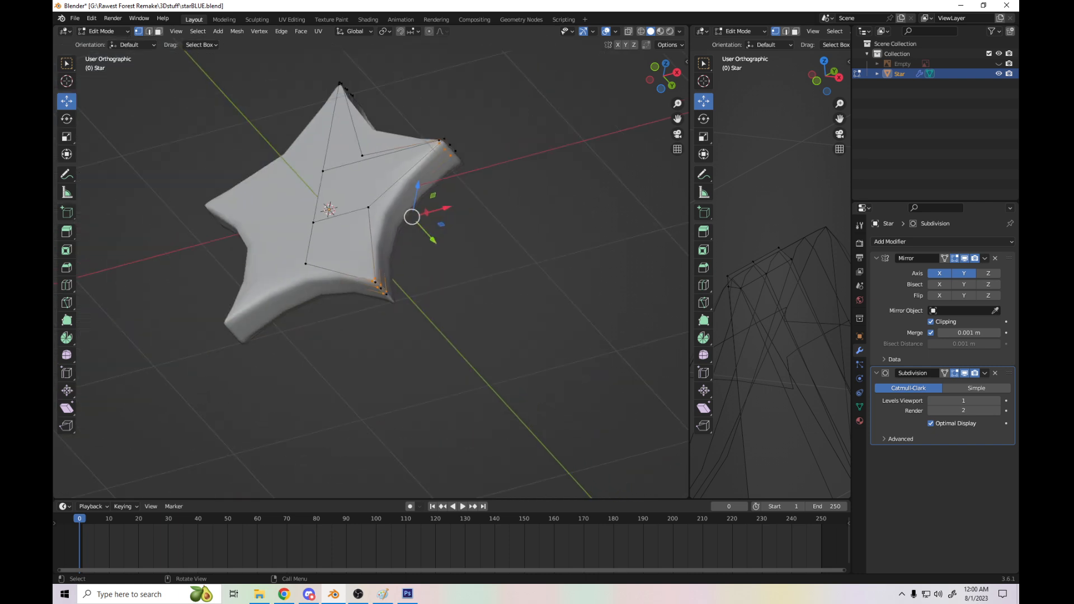
drag(677, 118, 708, 226)
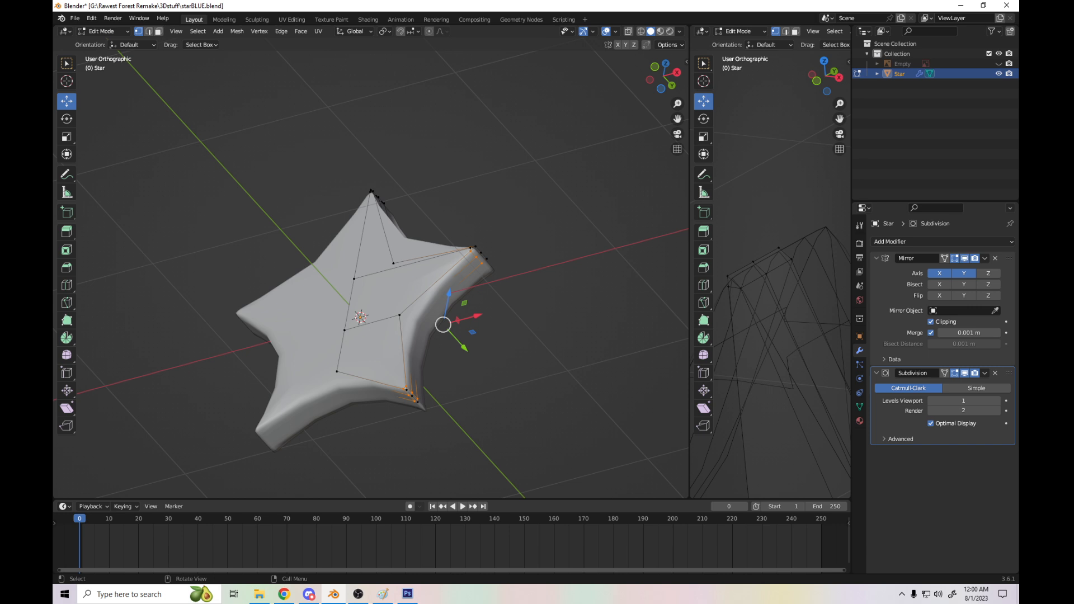
drag(664, 77, 693, 141)
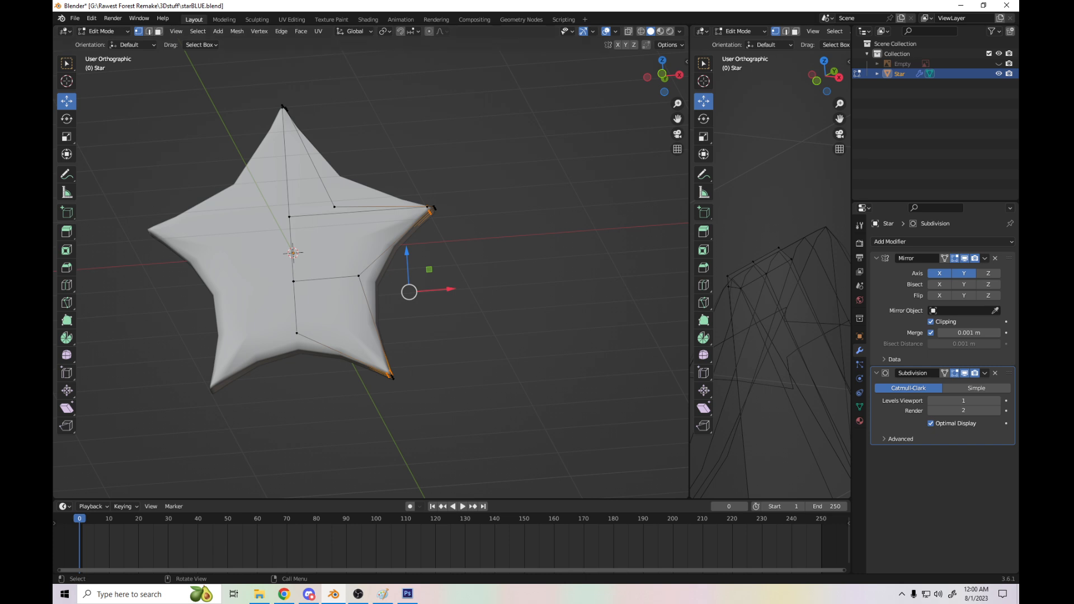
- Compare the star's shape with the Subdivision modifier's viewport display off and on, from an angled view and the front
key(alt+Tab)
click(964, 373)
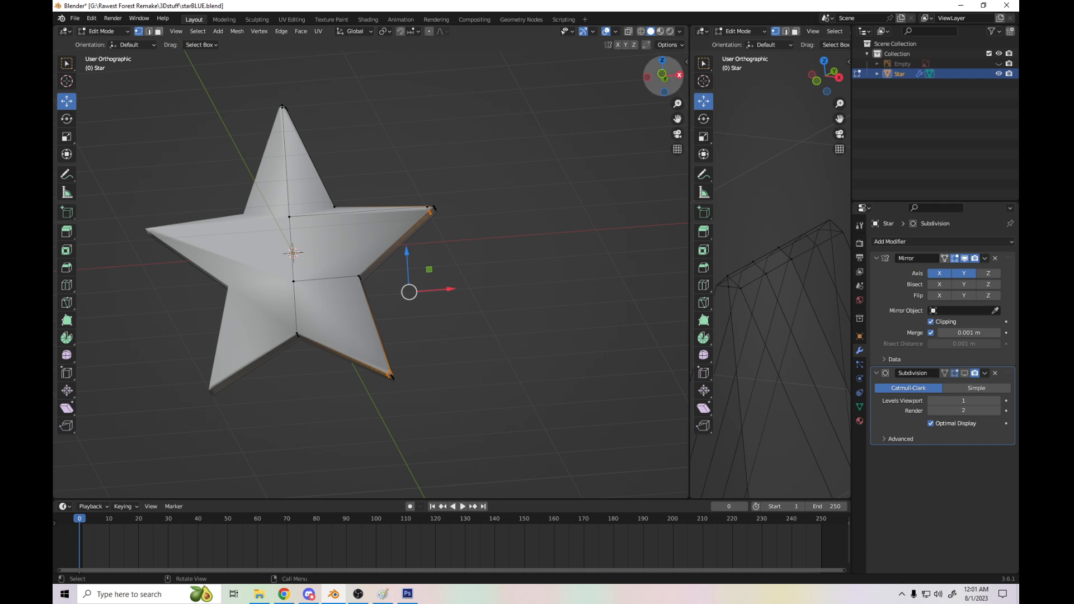
drag(662, 75, 653, 80)
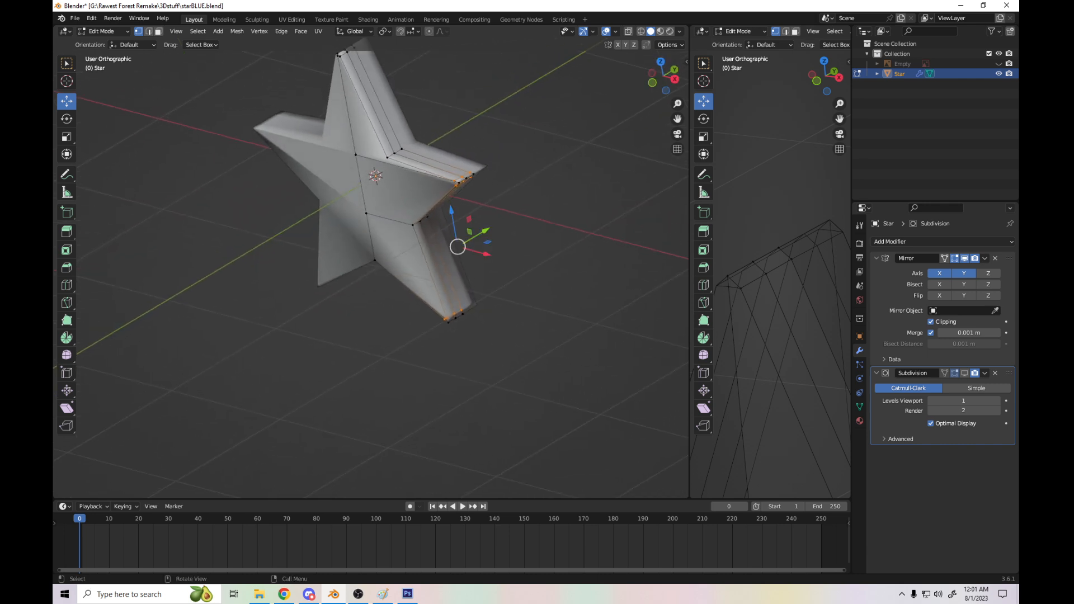
click(964, 373)
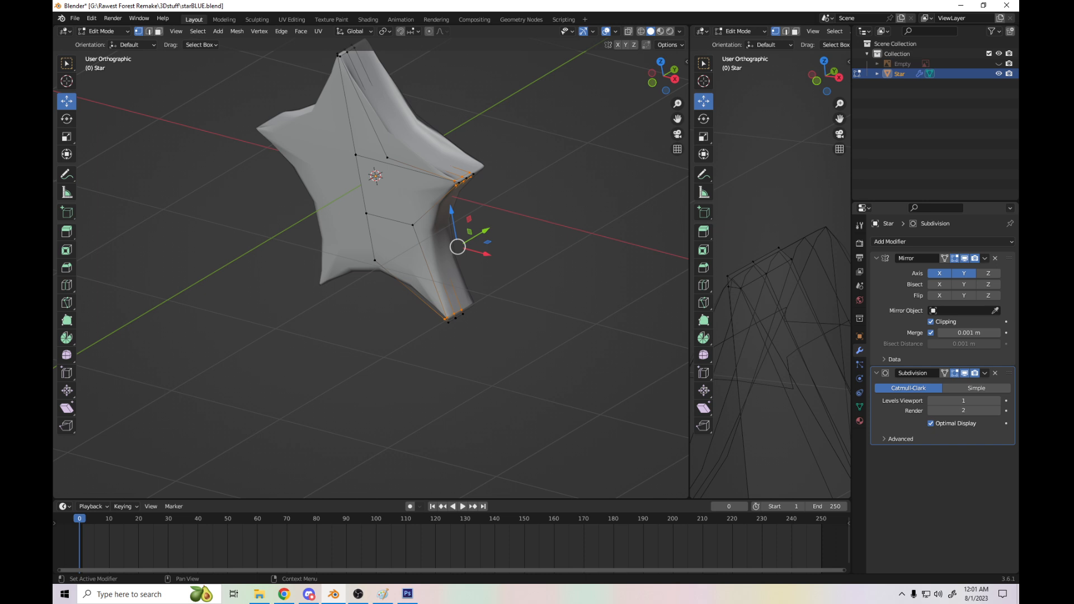
key(KP_1)
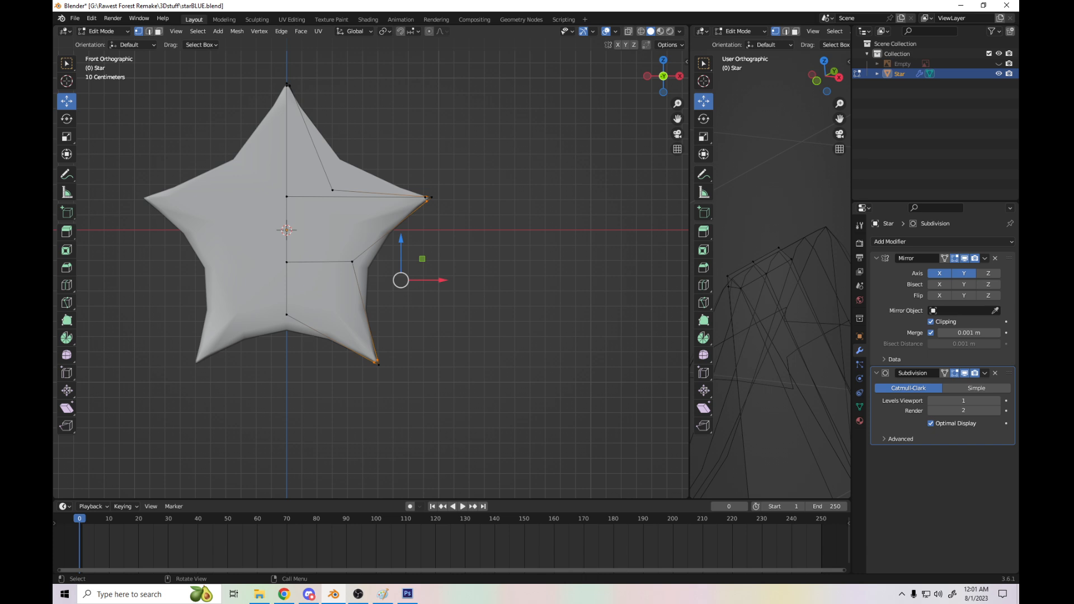
key(k)
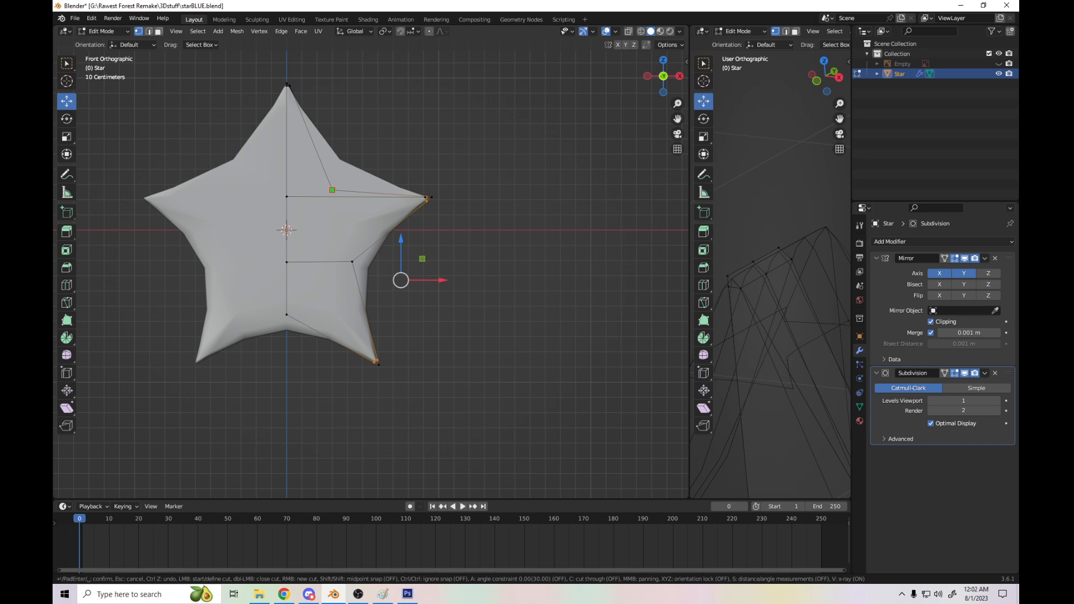
click(331, 185)
scroll(340, 190, up, 6)
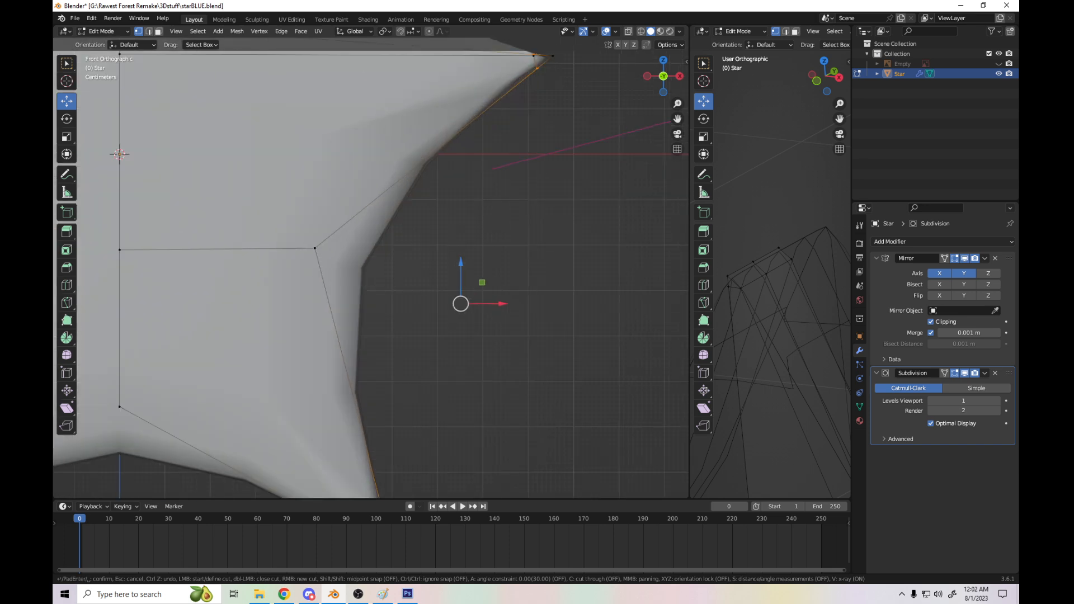
scroll(372, 269, up, 4)
scroll(371, 268, down, 6)
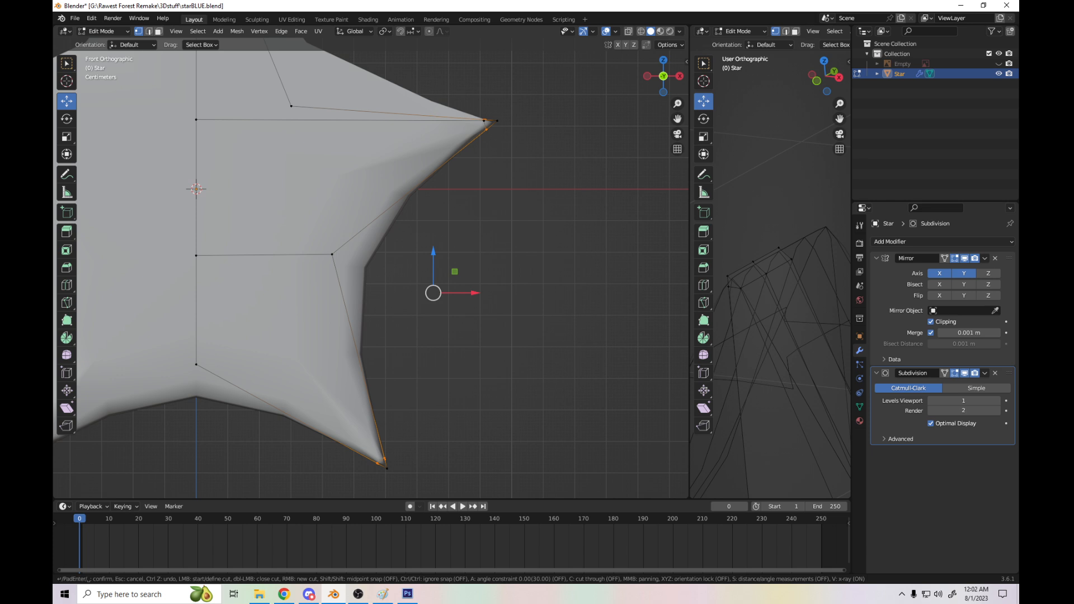
key(Escape)
- Knife-cut across the front face at the base of the upper-right arm, from beside its upper notch to beside its lower notch
drag(678, 118, 735, 284)
scroll(370, 267, up, 4)
key(k)
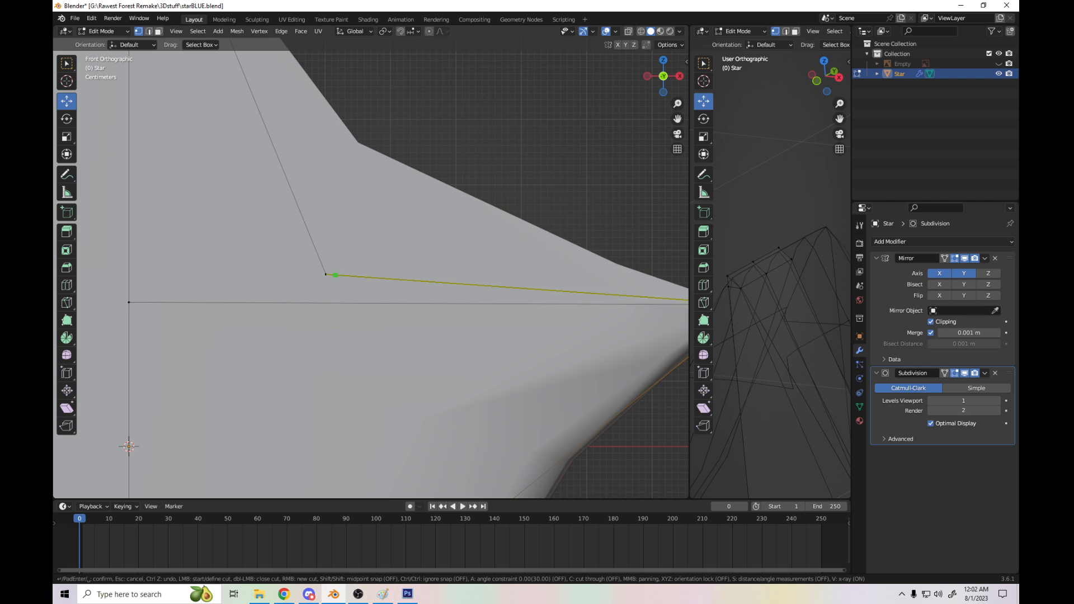
scroll(339, 275, down, 6)
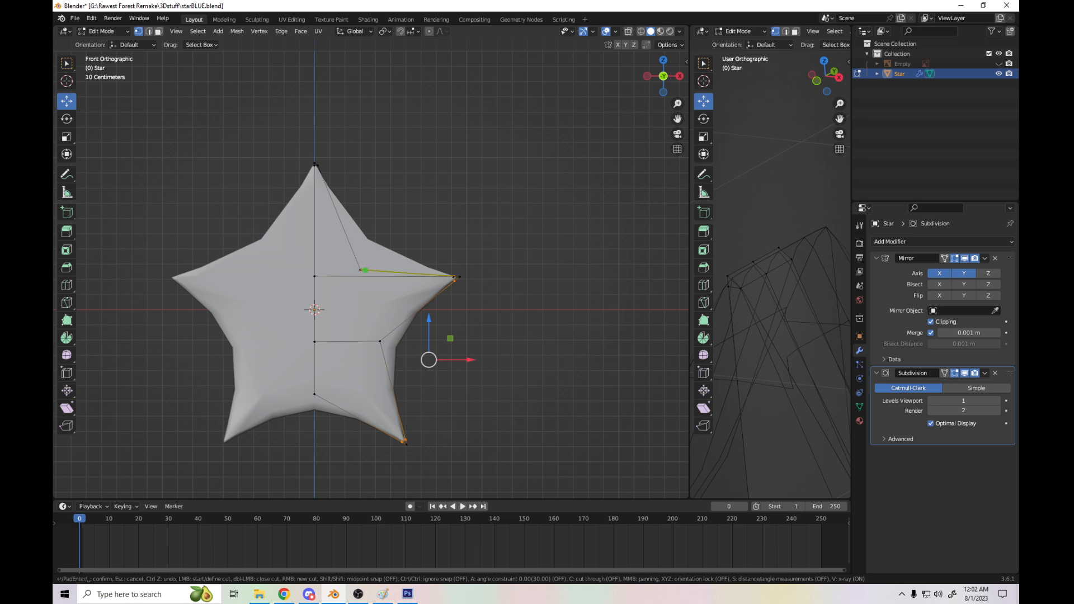
click(365, 270)
click(384, 338)
key(Return)
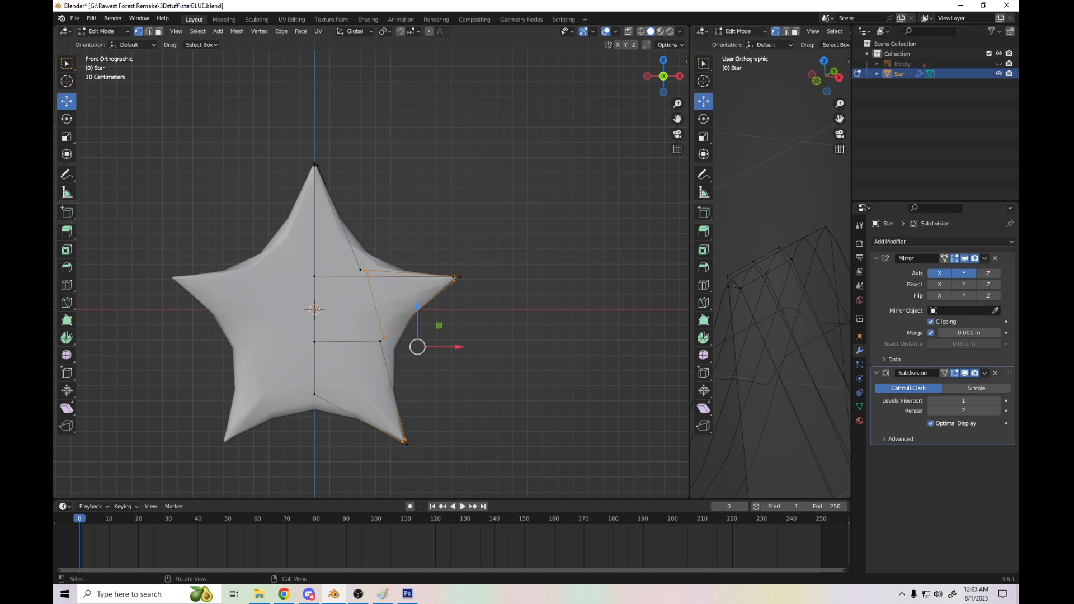
- Knife-cut across the front face at the lower-right arm's base, from just below the side notch to just beside the bottom centre notch
key(alt+a)
key(k)
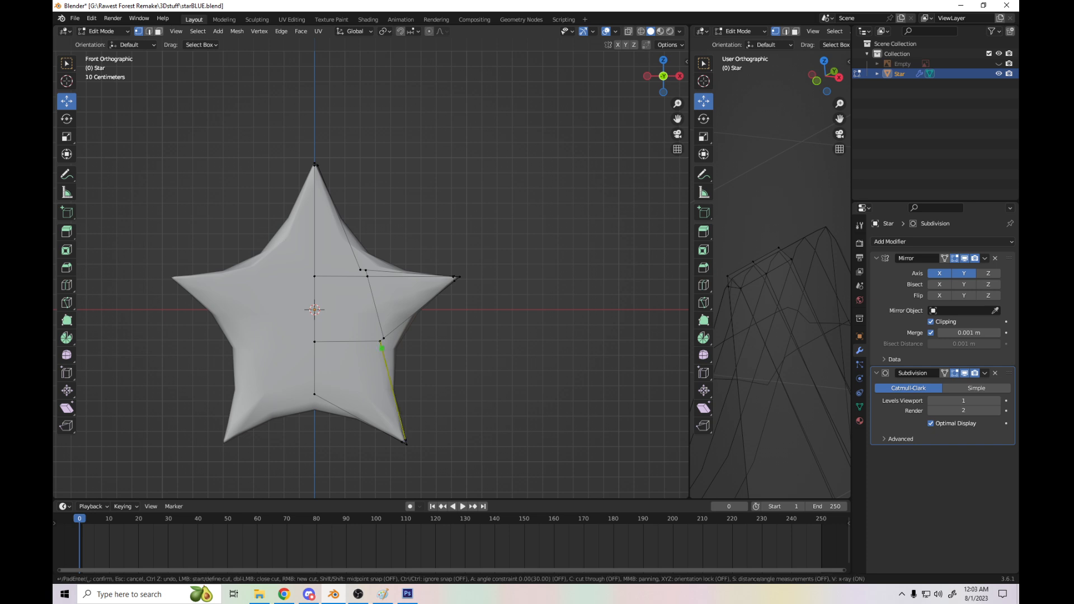
click(382, 347)
click(319, 396)
key(Return)
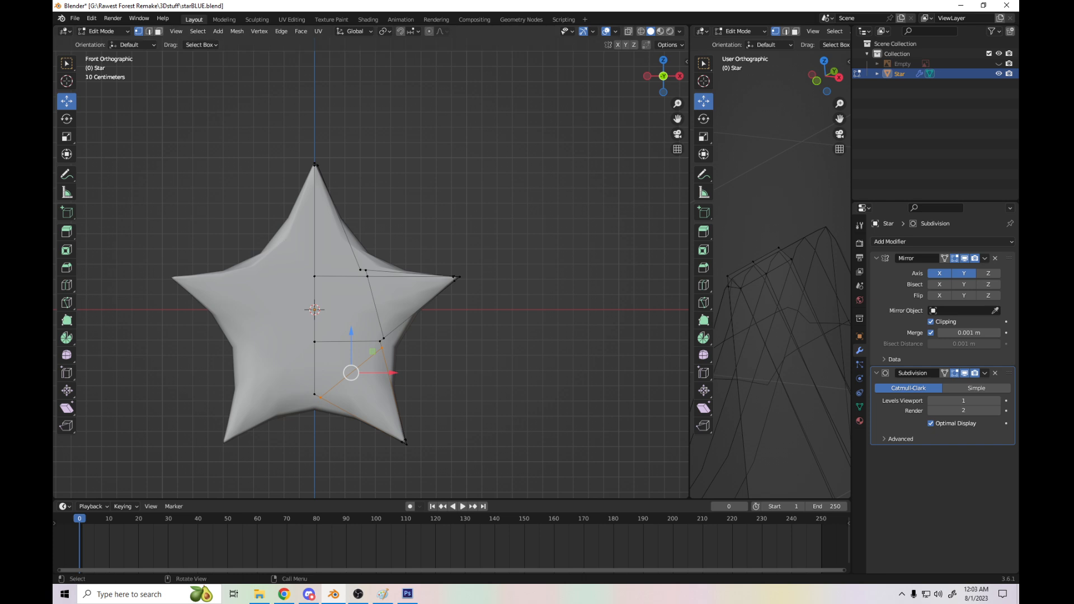
- Turn off the Subdivision modifier's viewport display and inspect the arm-base cuts and side walls around the notches
key(KP_3)
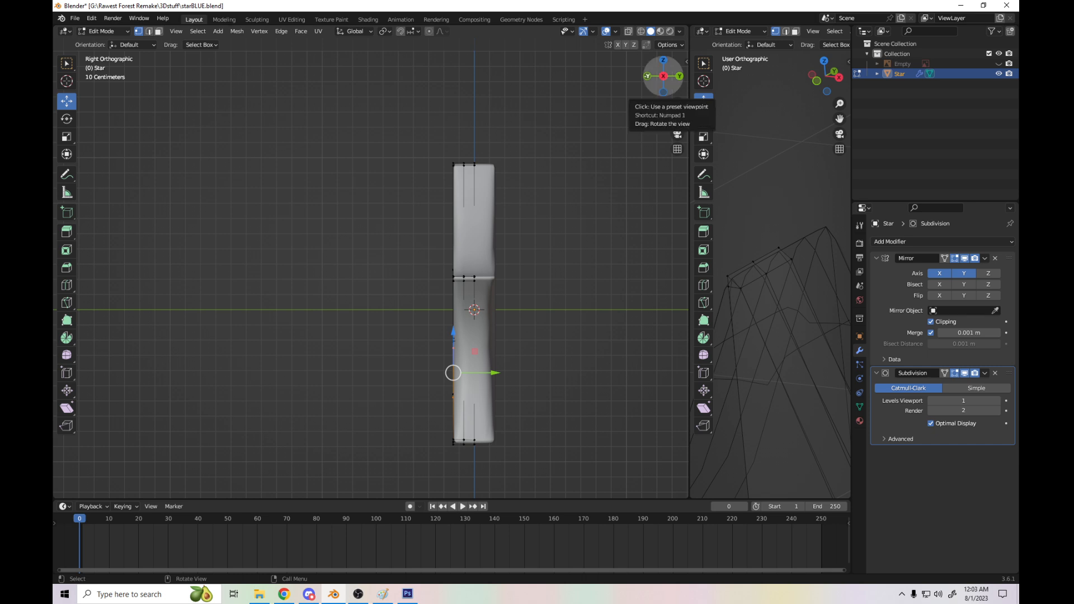
click(965, 372)
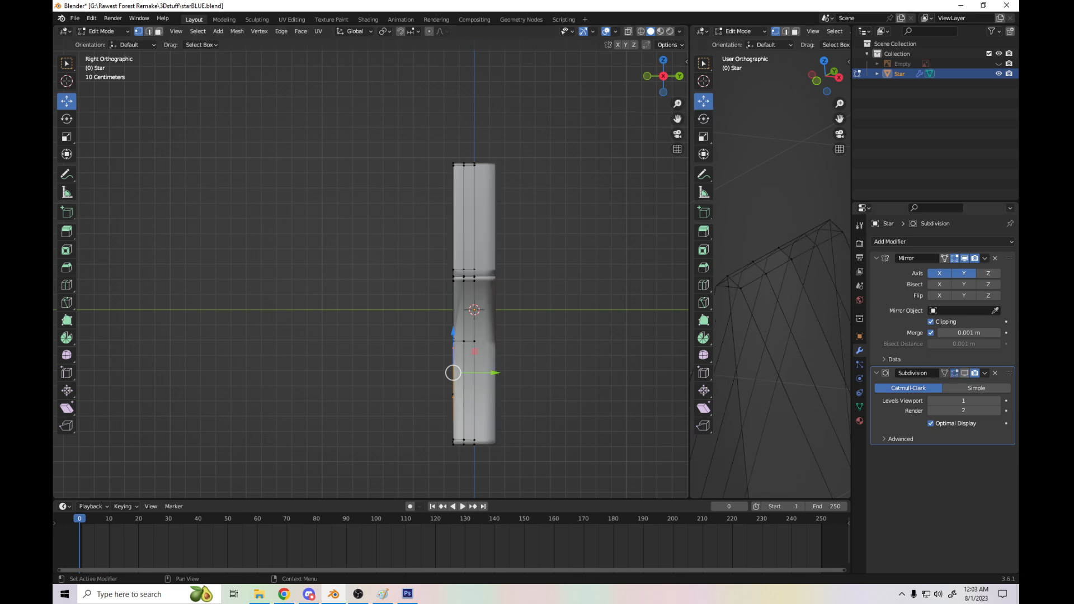
mouse_move(663, 76)
mouse_down()
mouse_move(693, 77)
mouse_move(670, 78)
mouse_up()
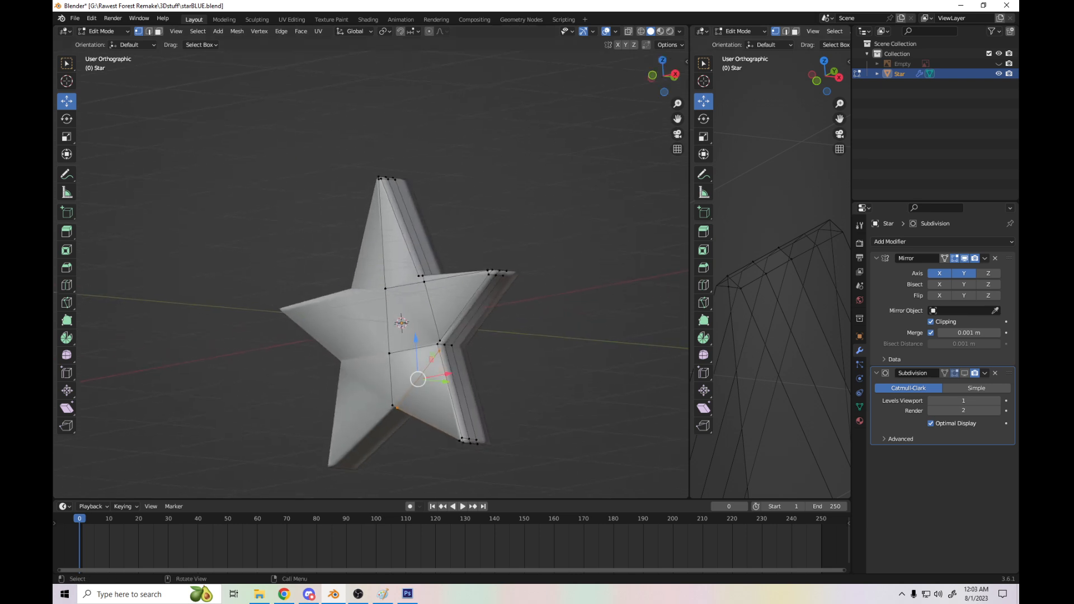
scroll(370, 274, up, 6)
scroll(371, 275, down, 3)
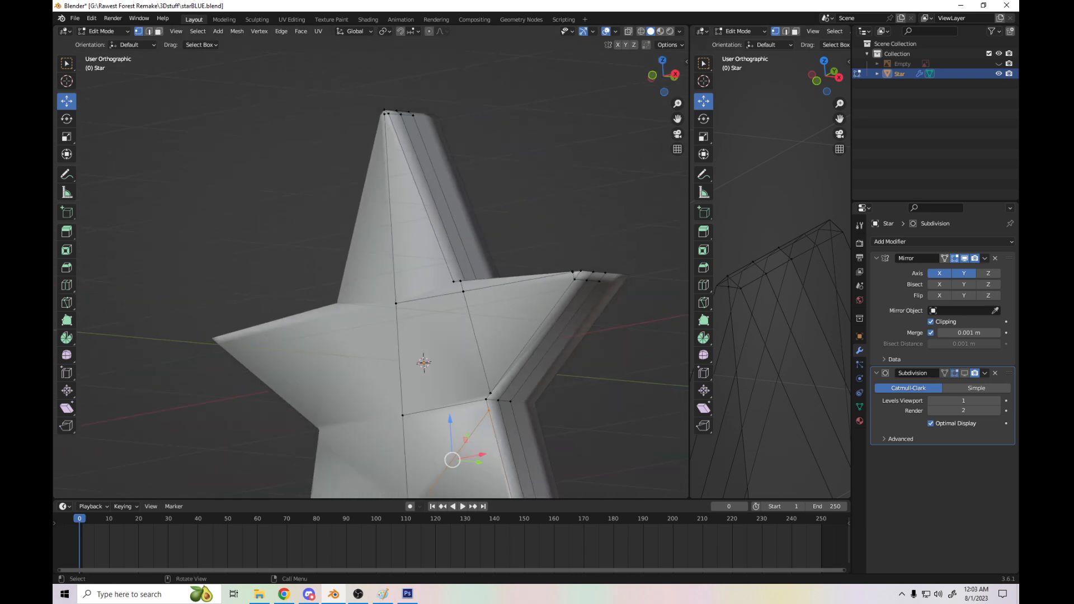
drag(663, 76, 685, 76)
drag(678, 119, 678, 24)
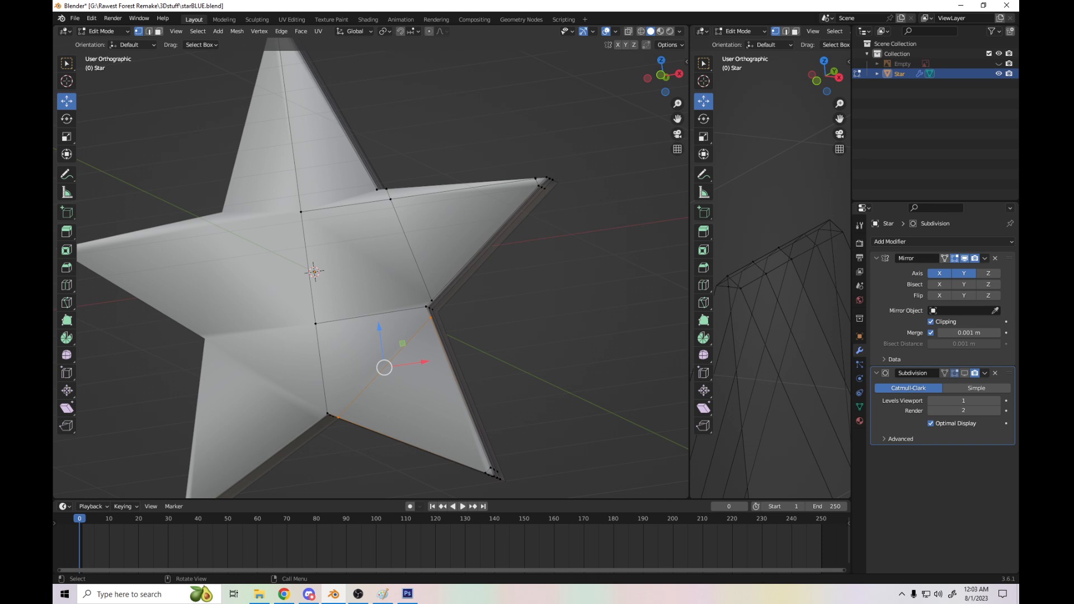
scroll(371, 268, up, 6)
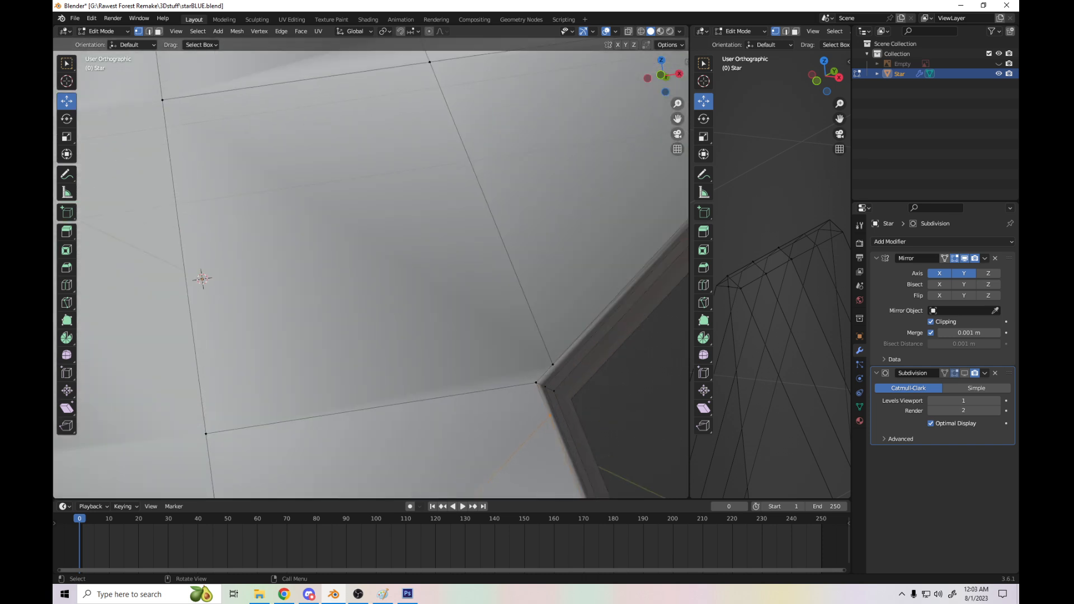
scroll(371, 268, down, 5)
- Extend the lower-right arm's base cut across its outer side wall just below the side notch with the Knife tool
drag(663, 76, 638, 78)
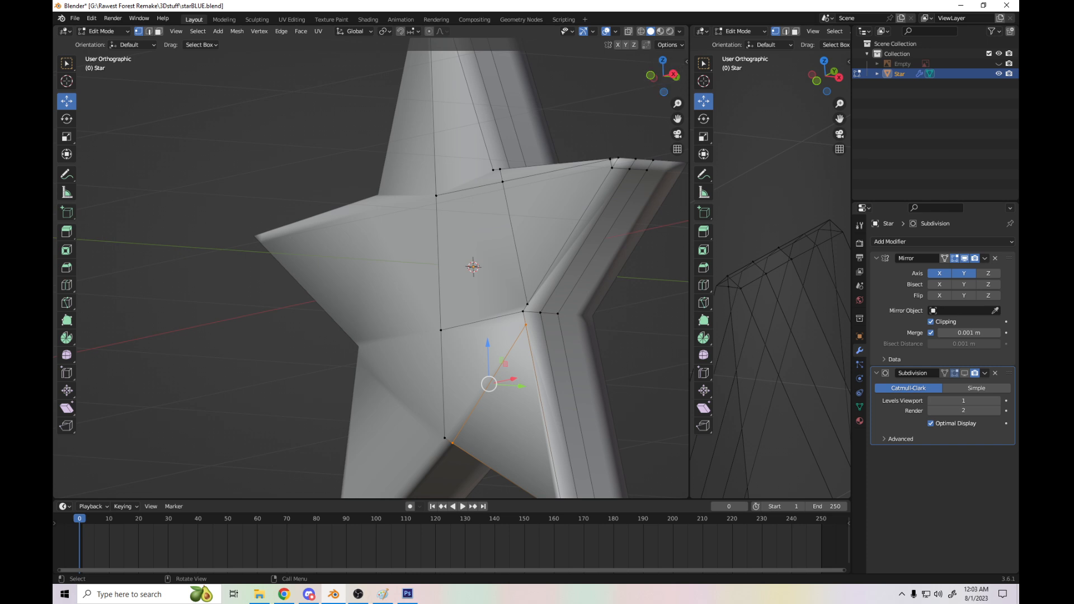
key(k)
click(525, 324)
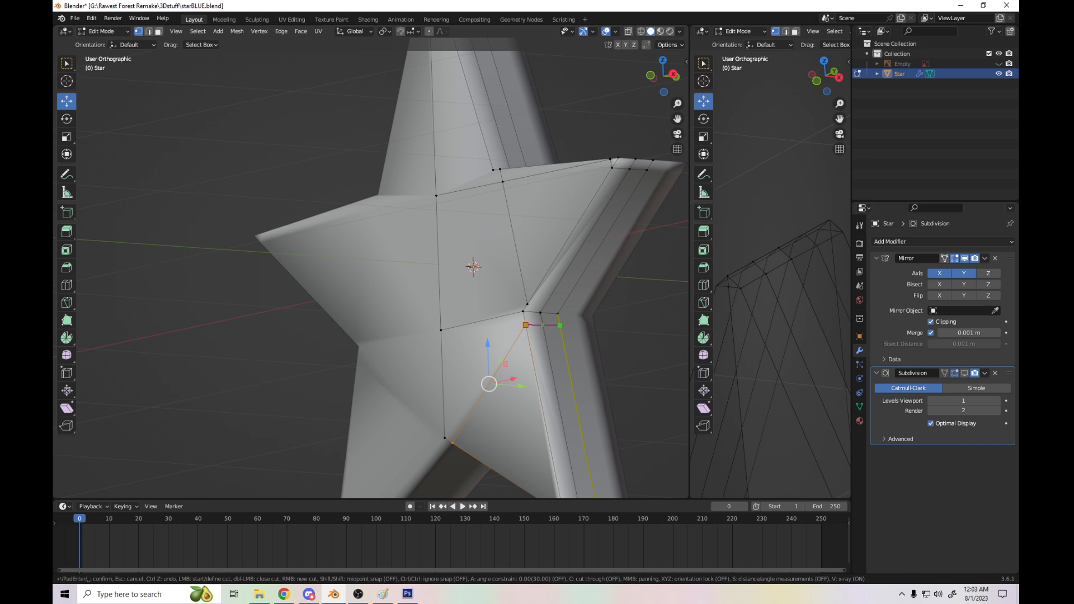
click(560, 325)
key(Return)
drag(540, 123, 581, 168)
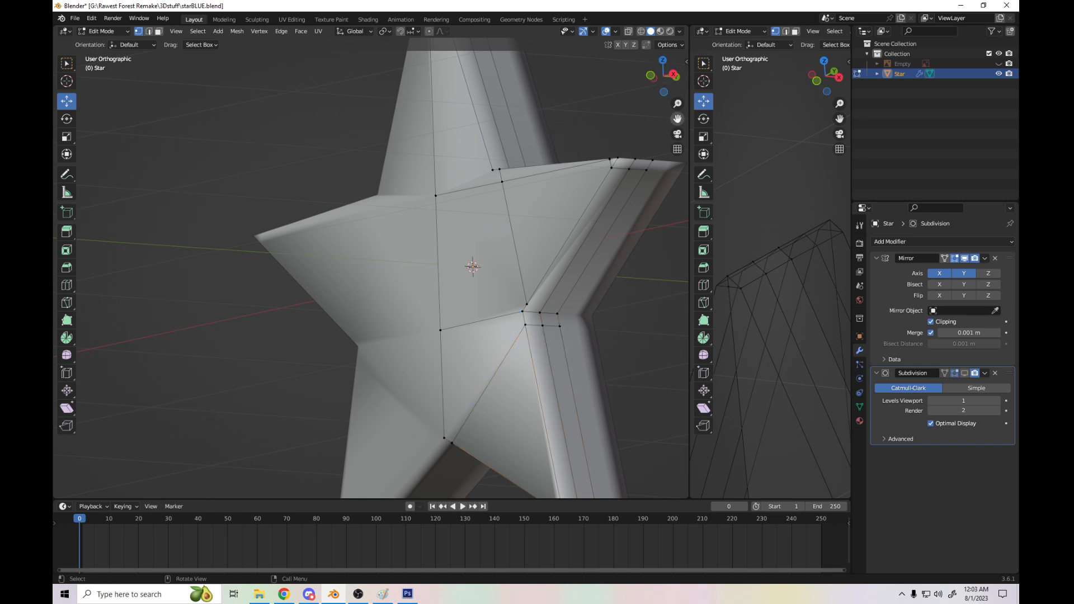
- Extend the lower-right arm's base cut across its inner, underside wall beside the bottom centre notch with the Knife tool
drag(663, 91, 692, 52)
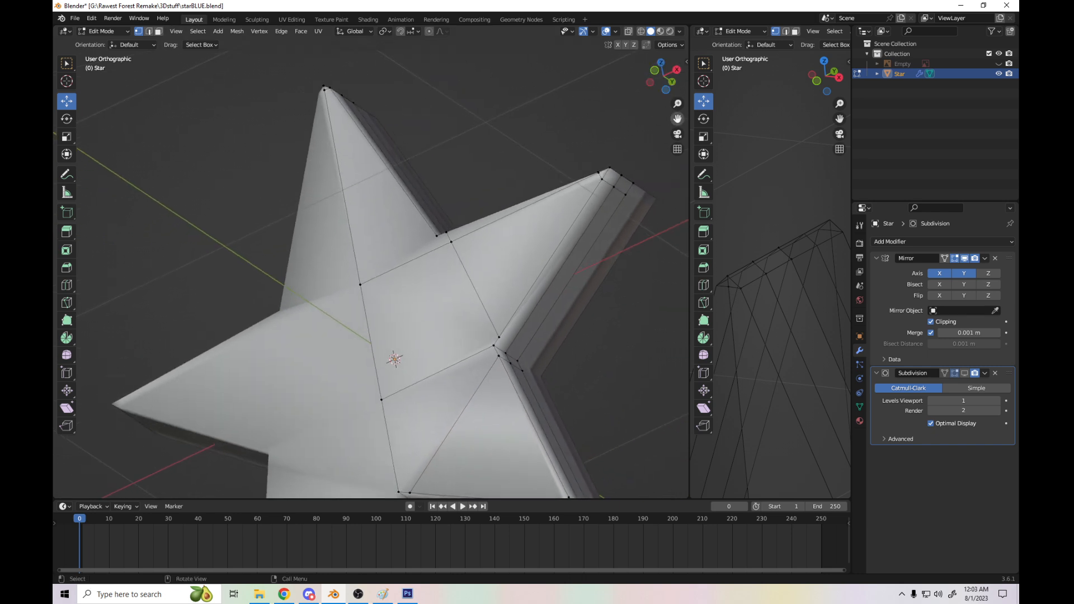
drag(678, 119, 700, 0)
drag(678, 119, 692, 47)
drag(664, 85, 664, 44)
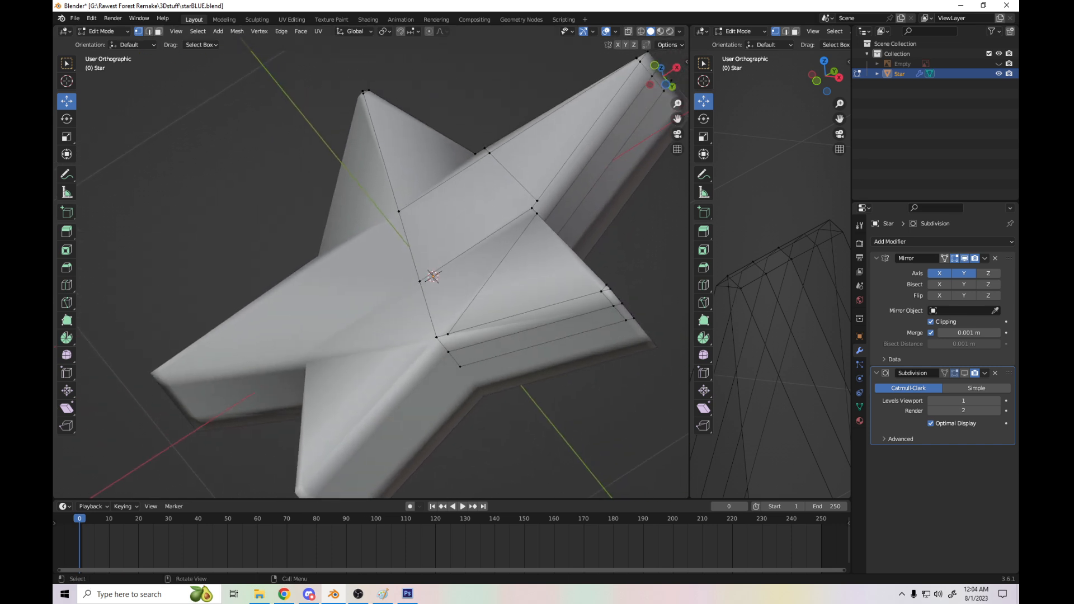
key(k)
click(448, 334)
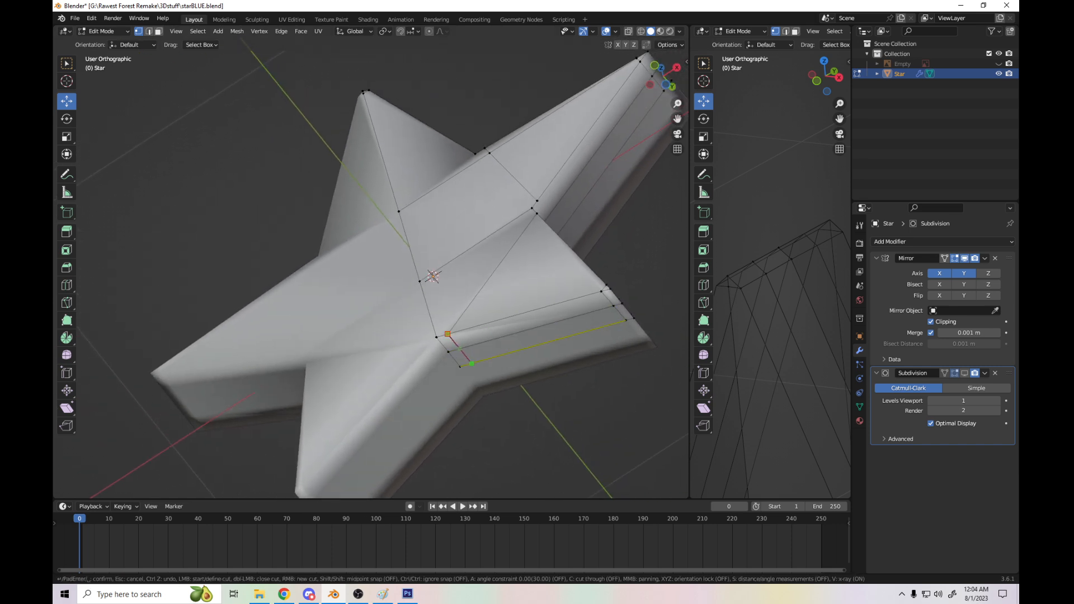
click(472, 363)
key(Return)
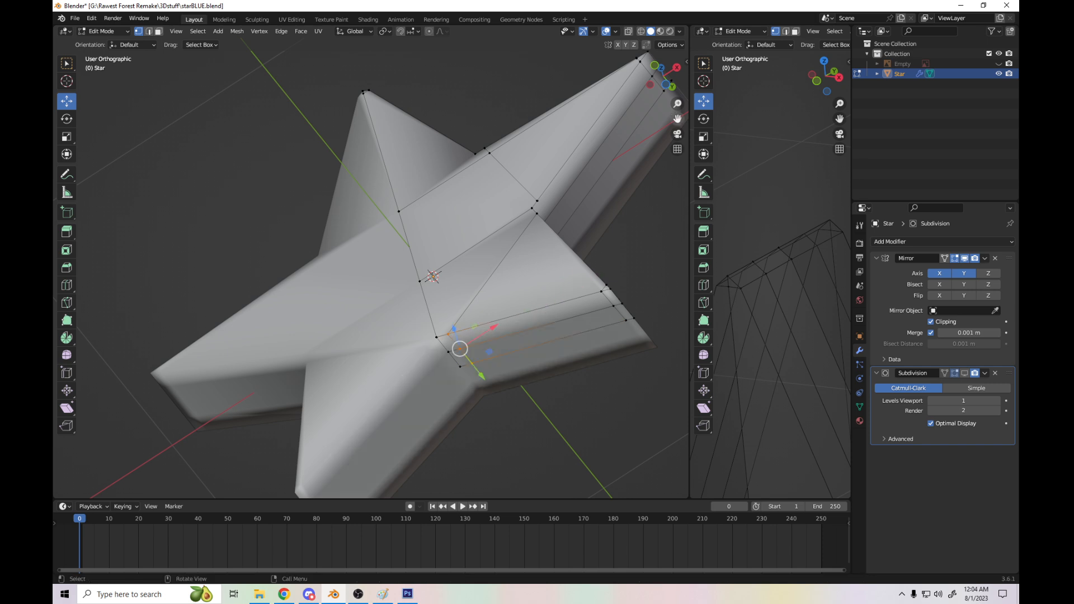
- Extend the upper-right arm's base cut across its lower side wall just above the side notch with the Knife tool
drag(678, 119, 654, 154)
drag(664, 76, 641, 126)
key(k)
click(541, 174)
click(574, 188)
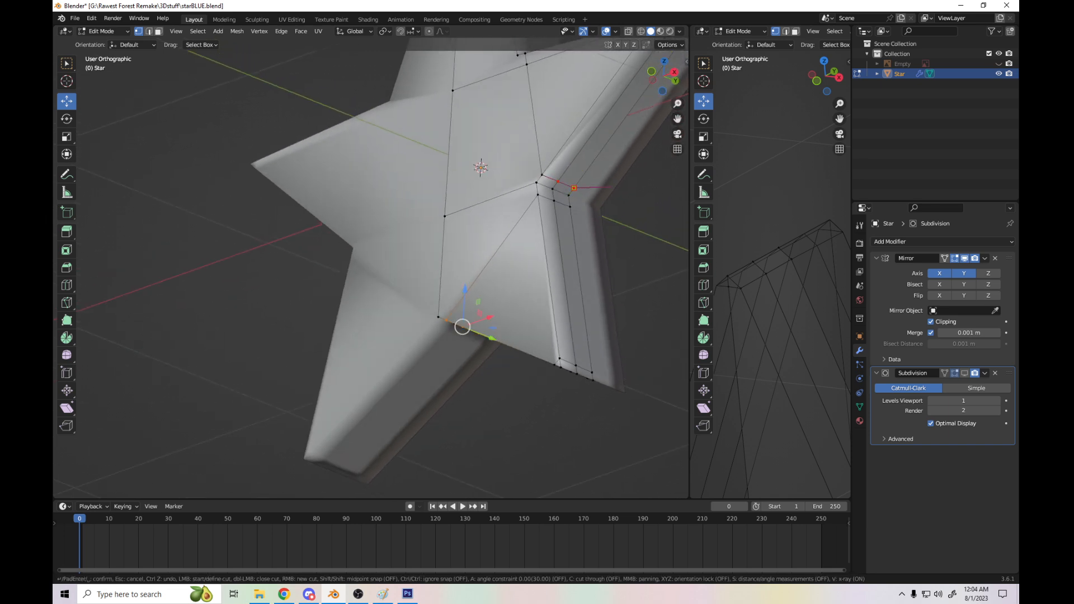
key(Return)
- Extend the upper-right arm's base cut across its upper side wall beside the notch with the top arm, using the Knife tool
drag(664, 79, 581, 224)
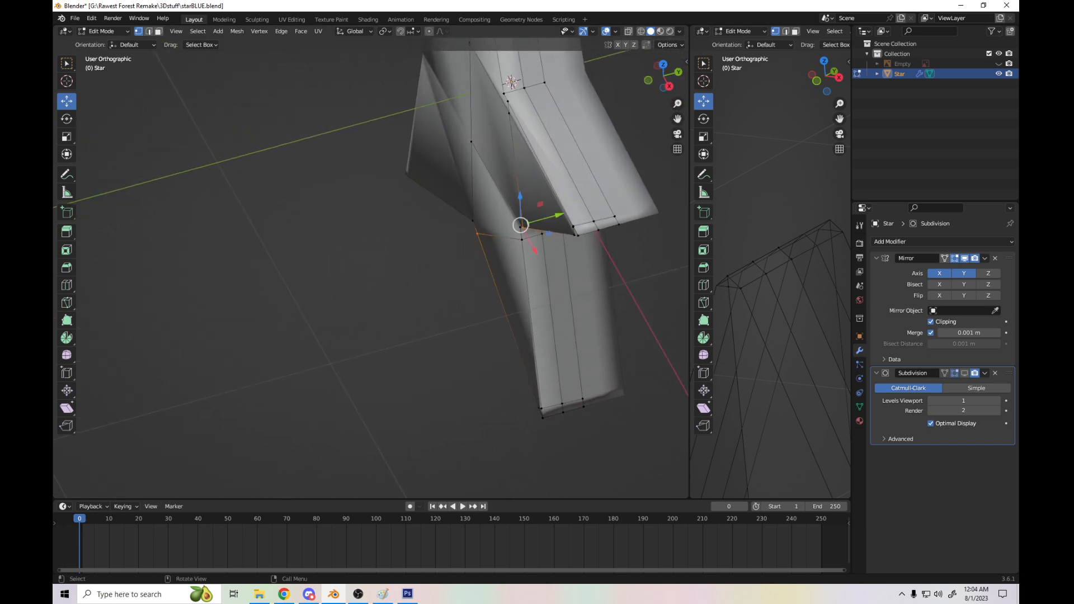
click(508, 101)
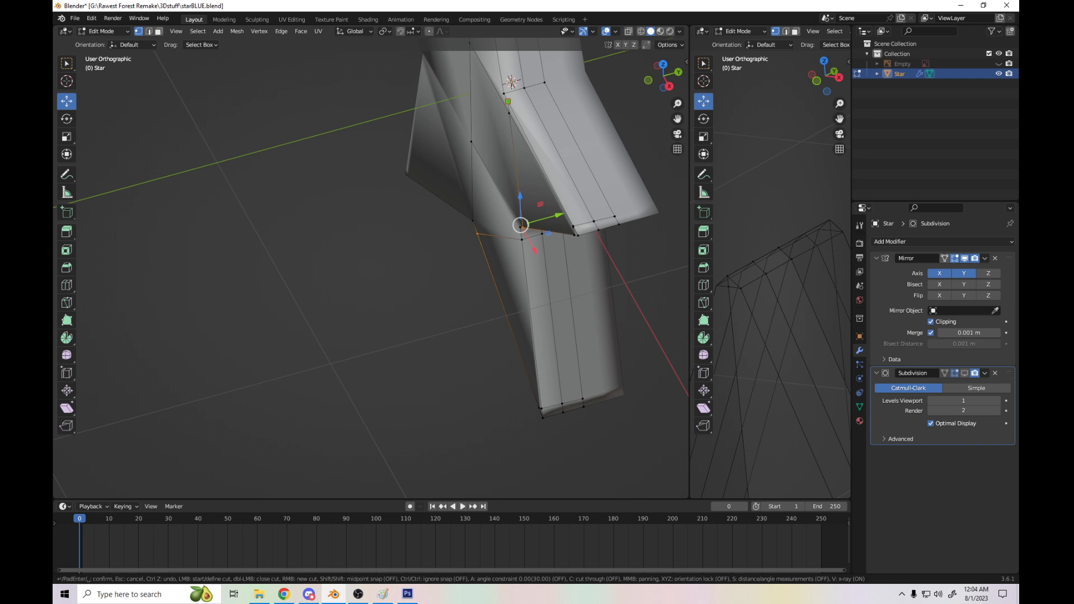
click(548, 89)
key(Return)
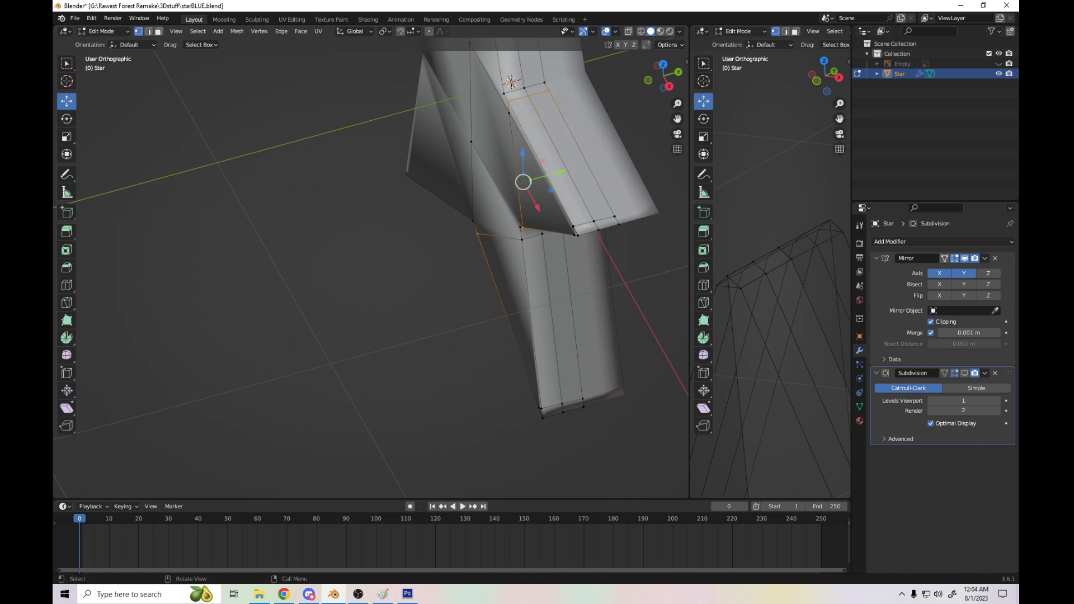
drag(678, 119, 547, 254)
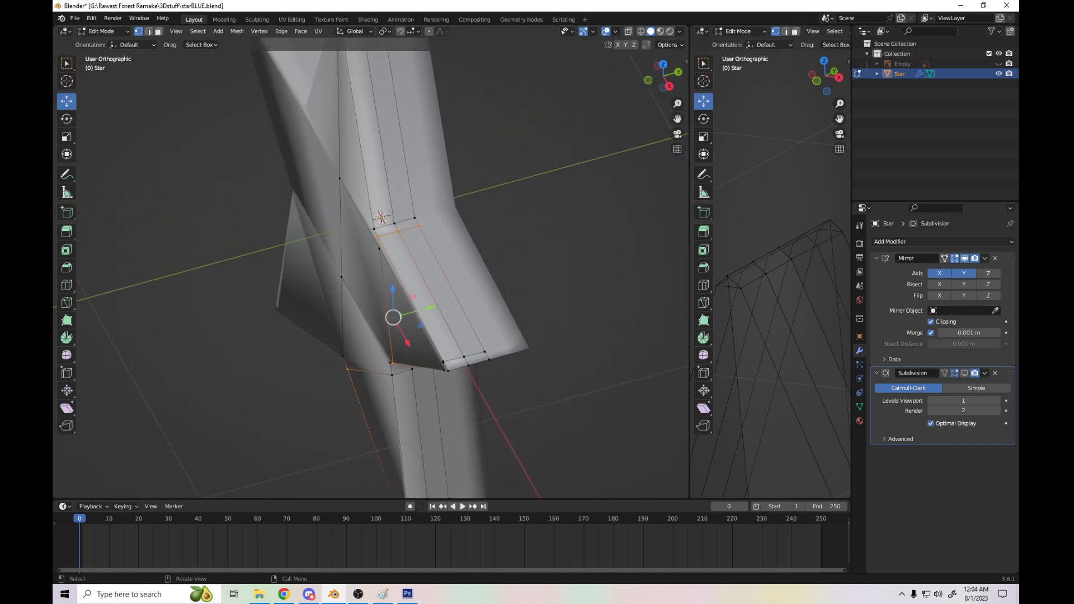
drag(663, 75, 506, 70)
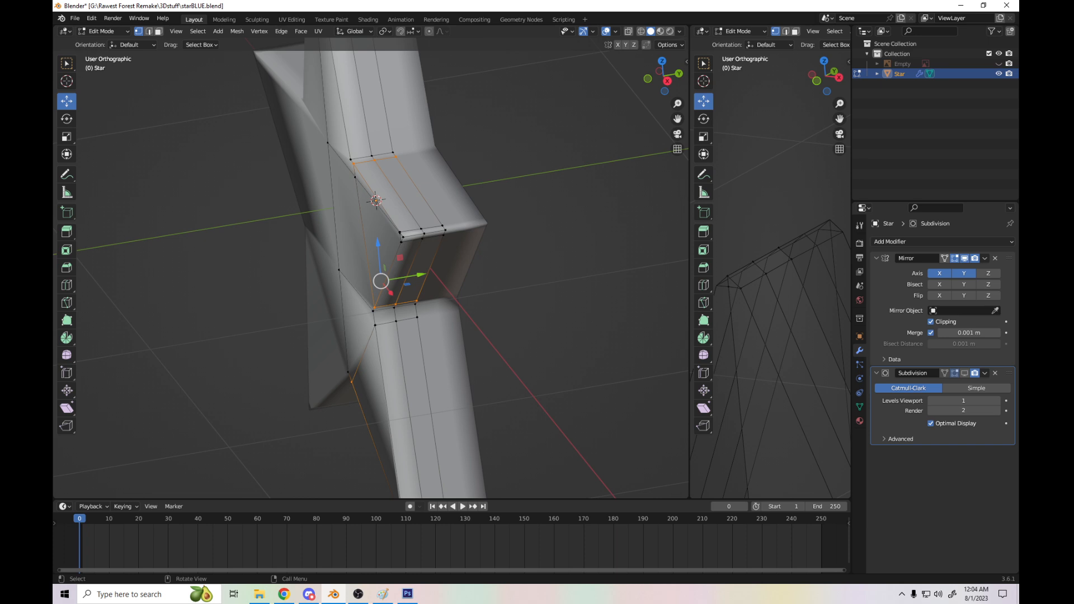
drag(663, 75, 654, 112)
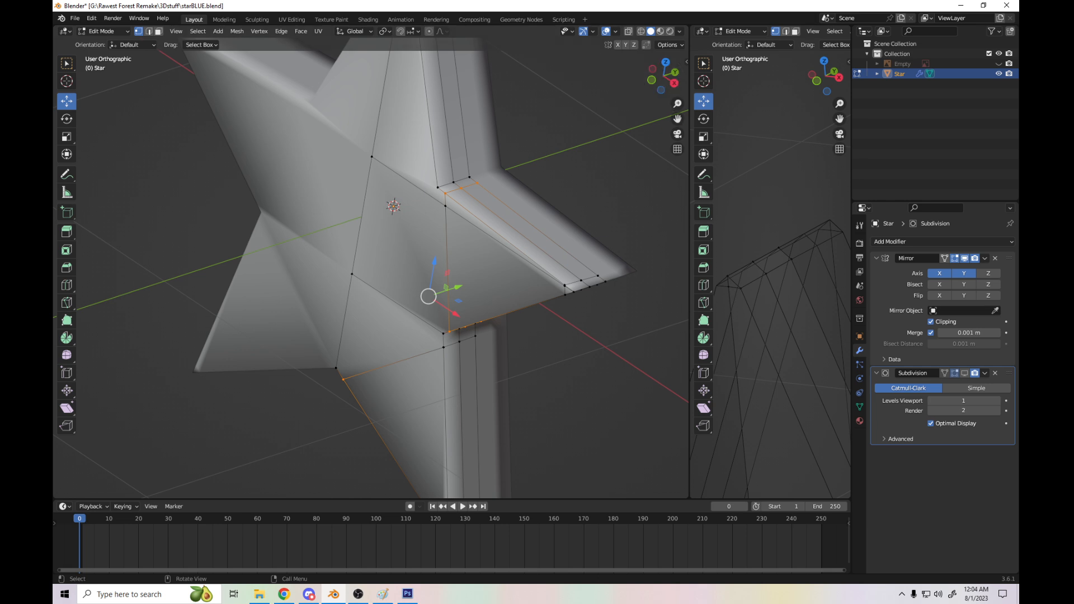
key(alt+a)
key(k)
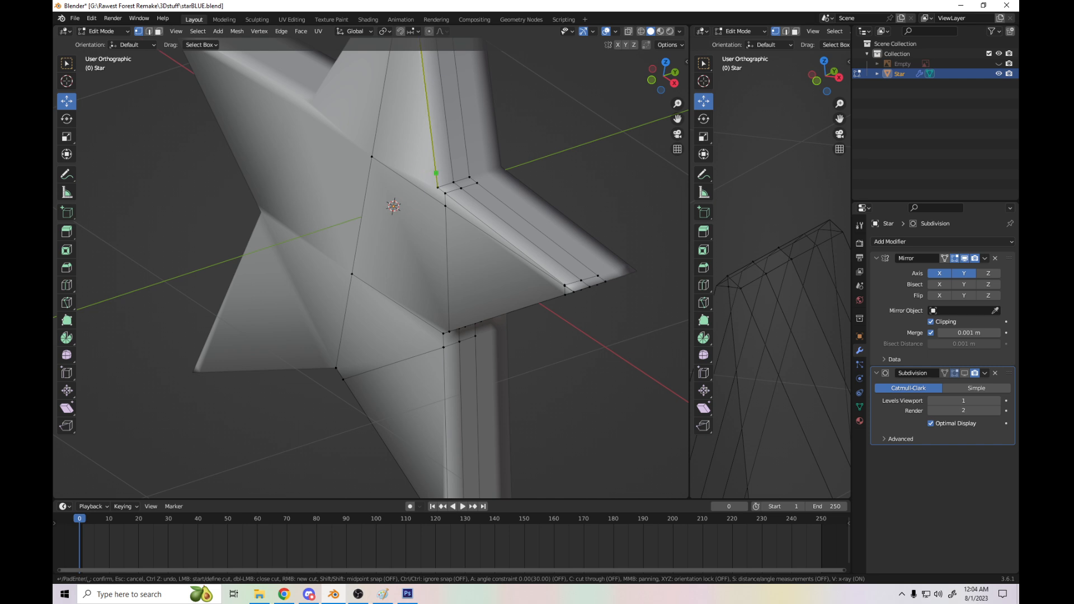
click(436, 174)
key(Escape)
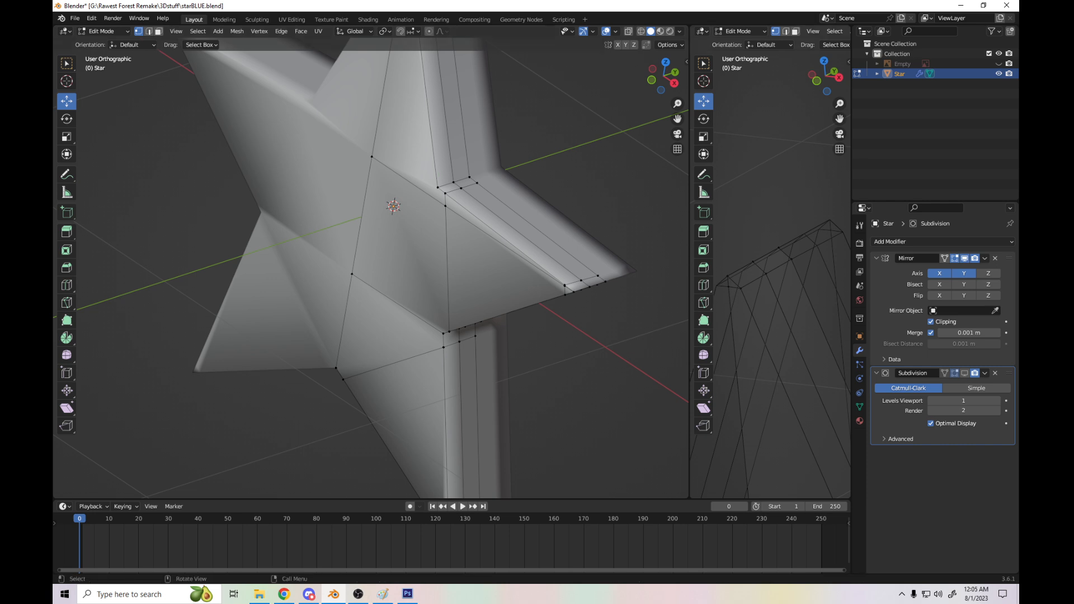
key(KP_1)
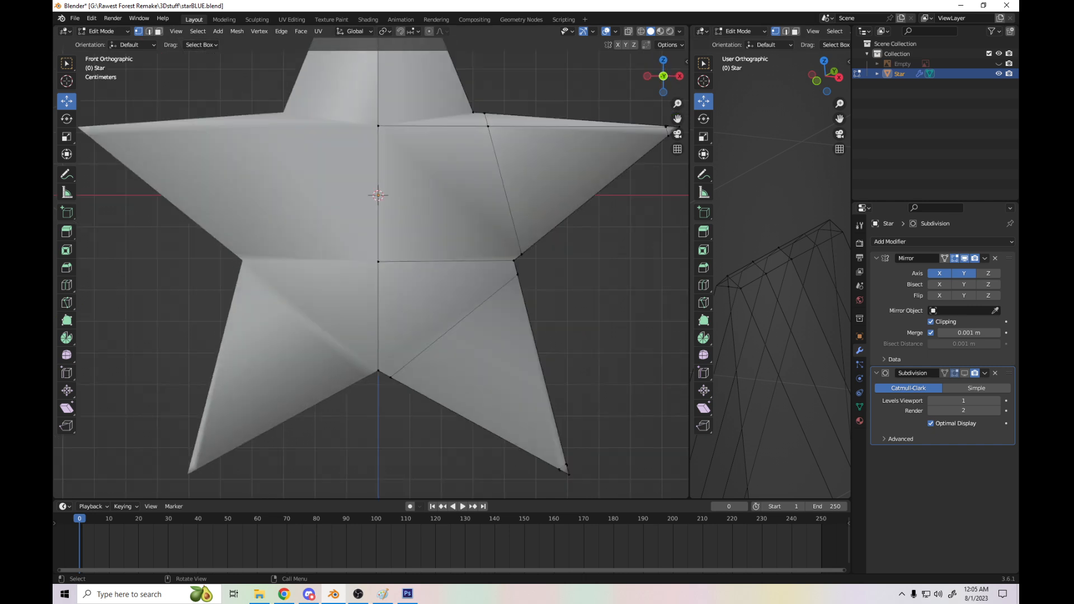
key(k)
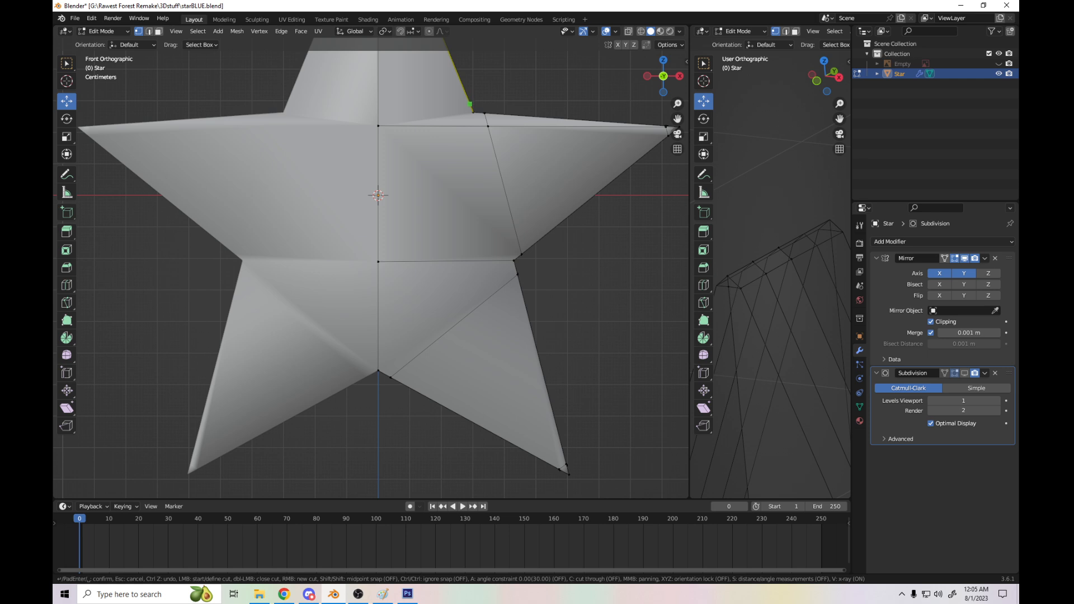
click(469, 105)
click(383, 105)
key(ctrl+z)
key(ctrl+z)
- Cut horizontally across the front face of the top arm's base, from its outer edge to the centre line, with the Knife tool
key(k)
click(470, 103)
click(378, 103)
key(Return)
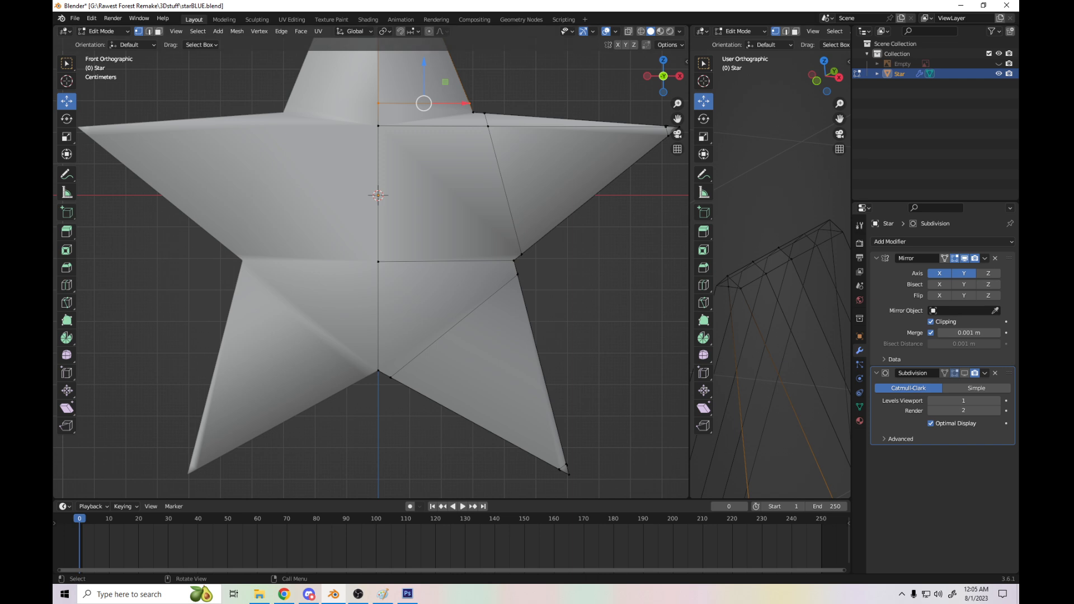
- Extend the top arm's base cut across its outer side wall just above the notch with the upper-right arm, using the Knife tool
drag(663, 76, 648, 86)
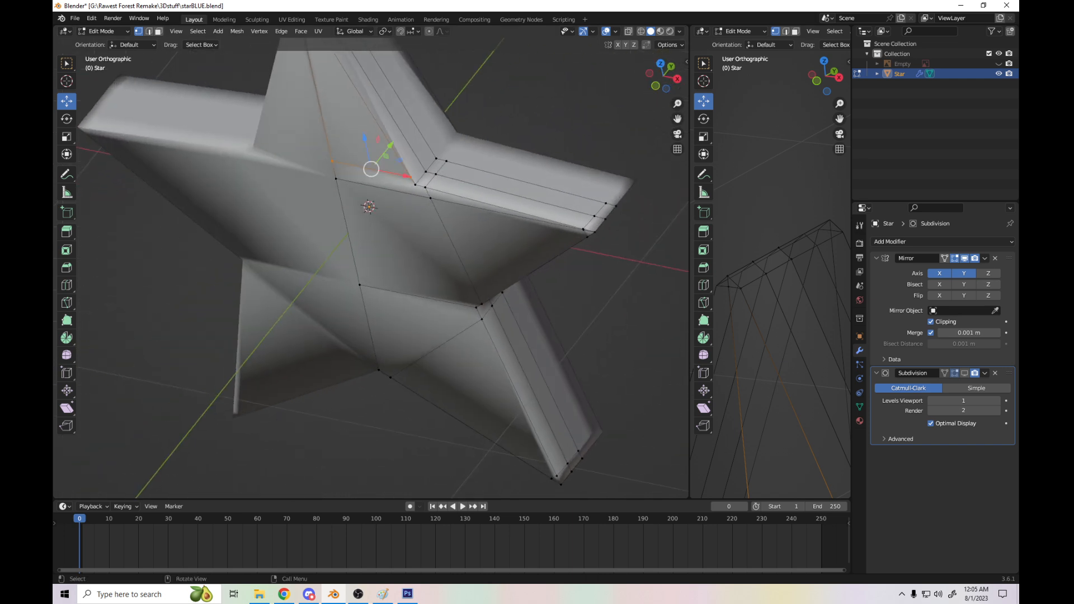
scroll(370, 268, up, 3)
drag(677, 119, 625, 272)
key(k)
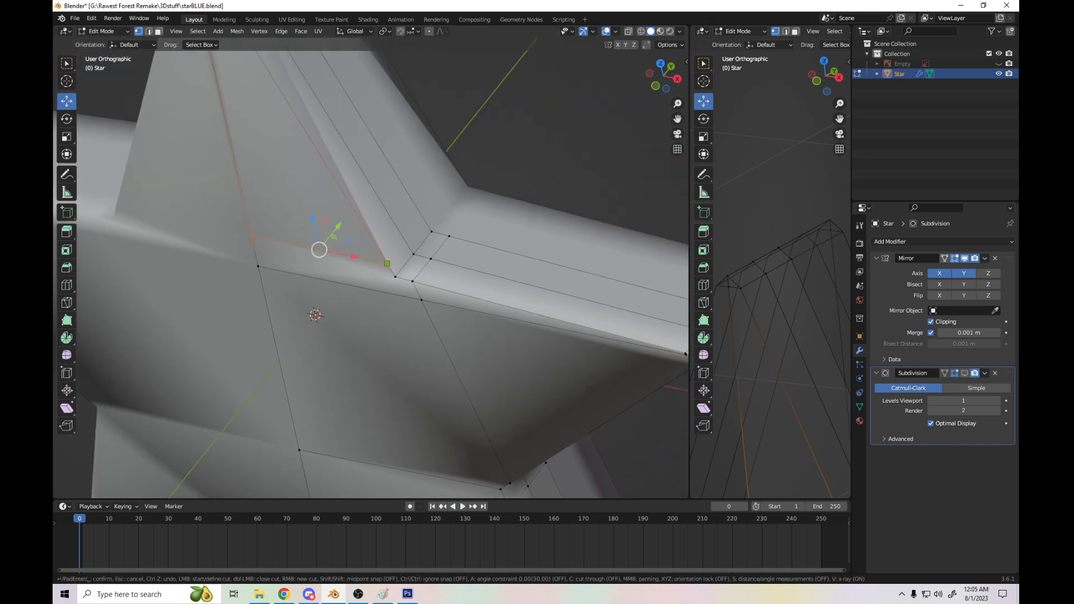
click(387, 262)
click(425, 220)
key(Return)
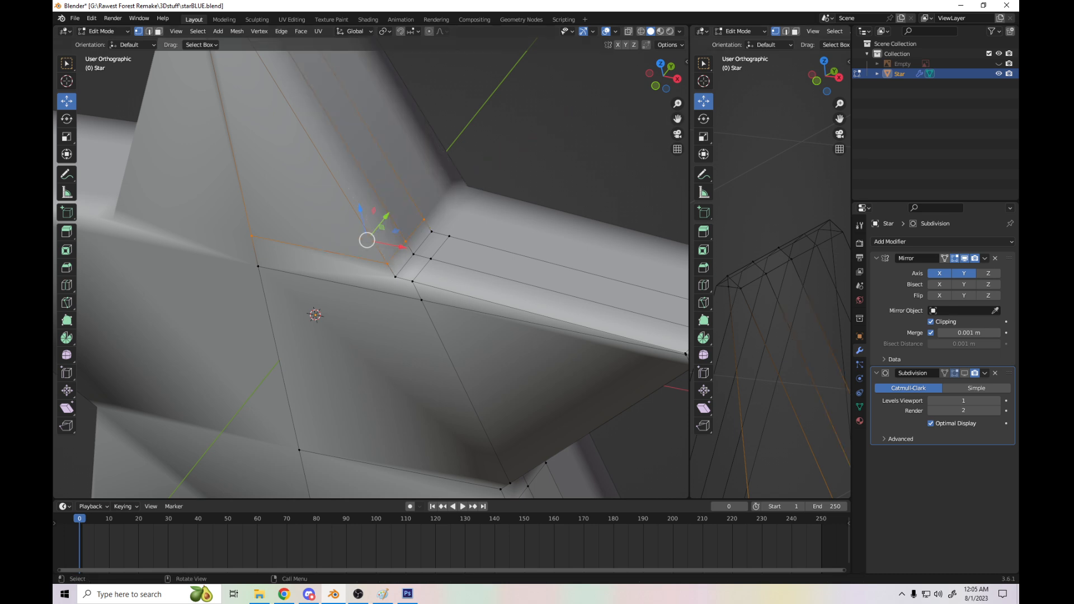
- Turn on the Subdivision modifier's viewport display and set its viewport levels to 2
key(KP_1)
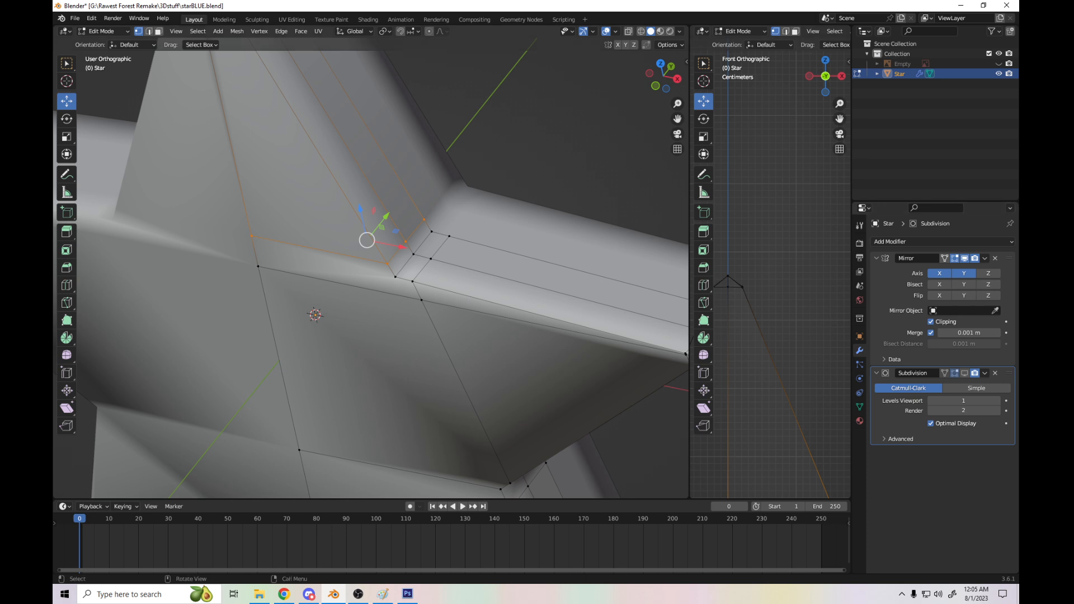
key(KP_1)
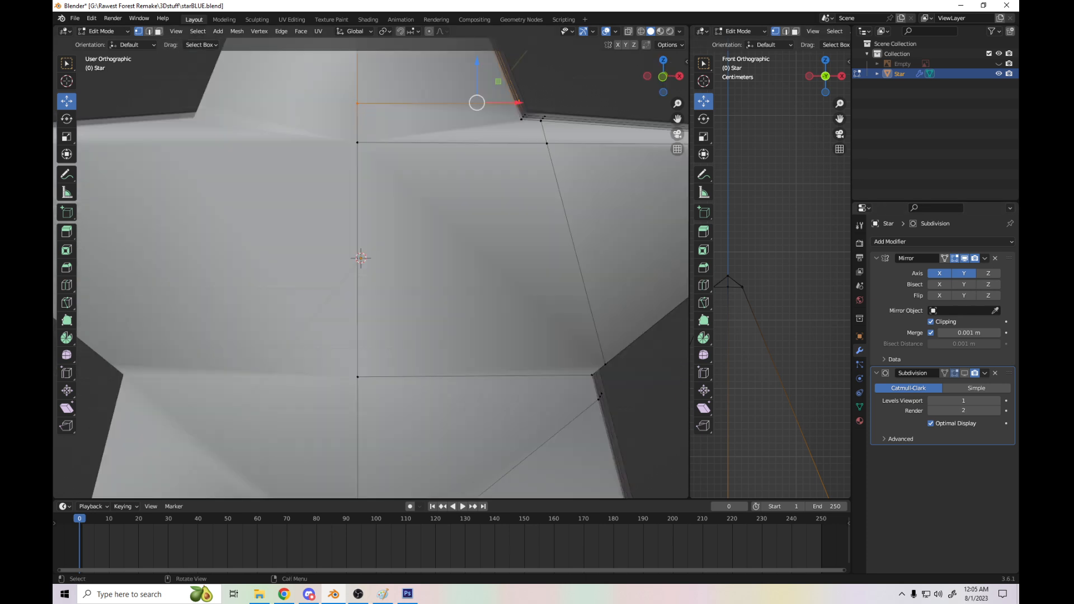
scroll(371, 267, down, 5)
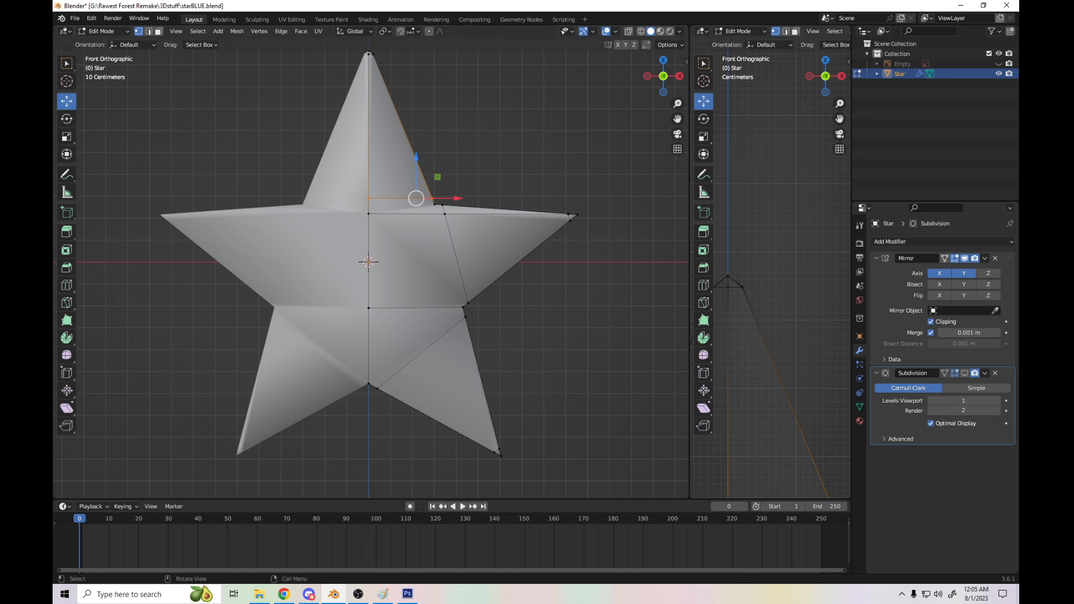
drag(825, 84, 812, 66)
drag(839, 118, 854, 100)
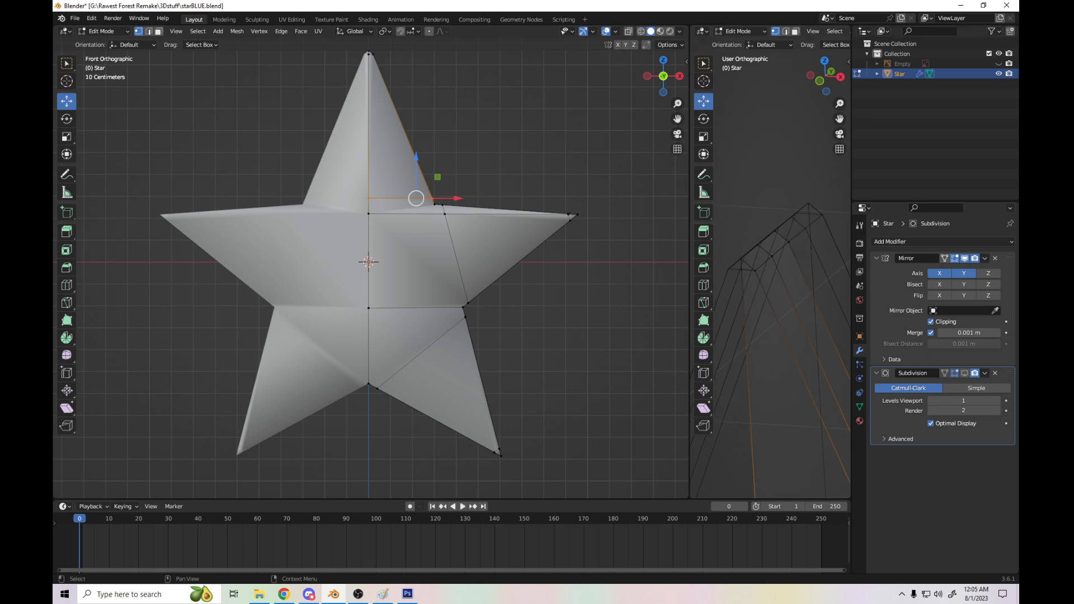
click(964, 373)
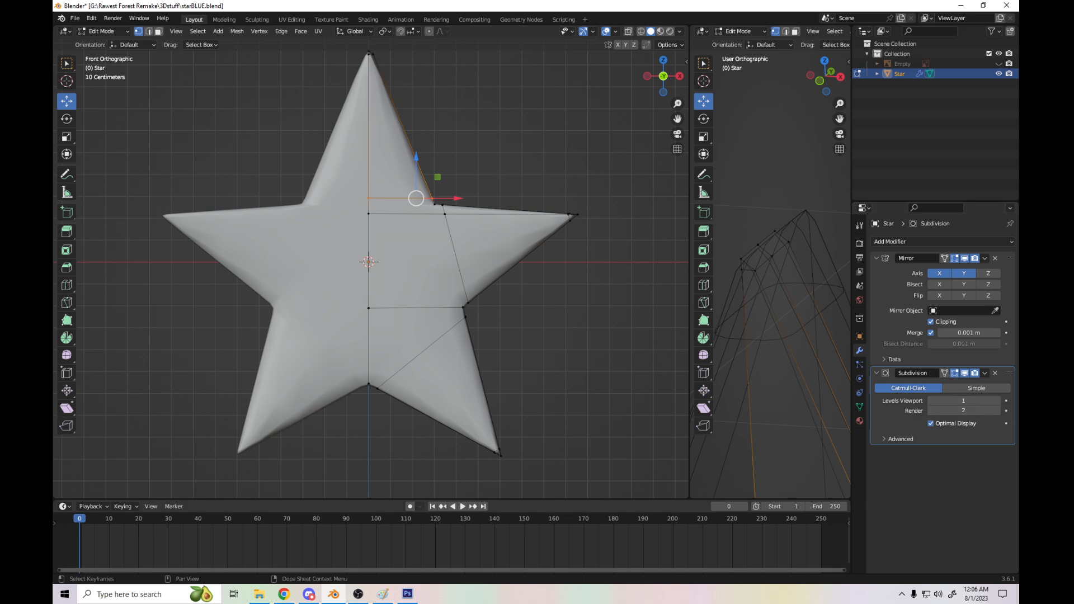
click(963, 401)
text(2)
key(Return)
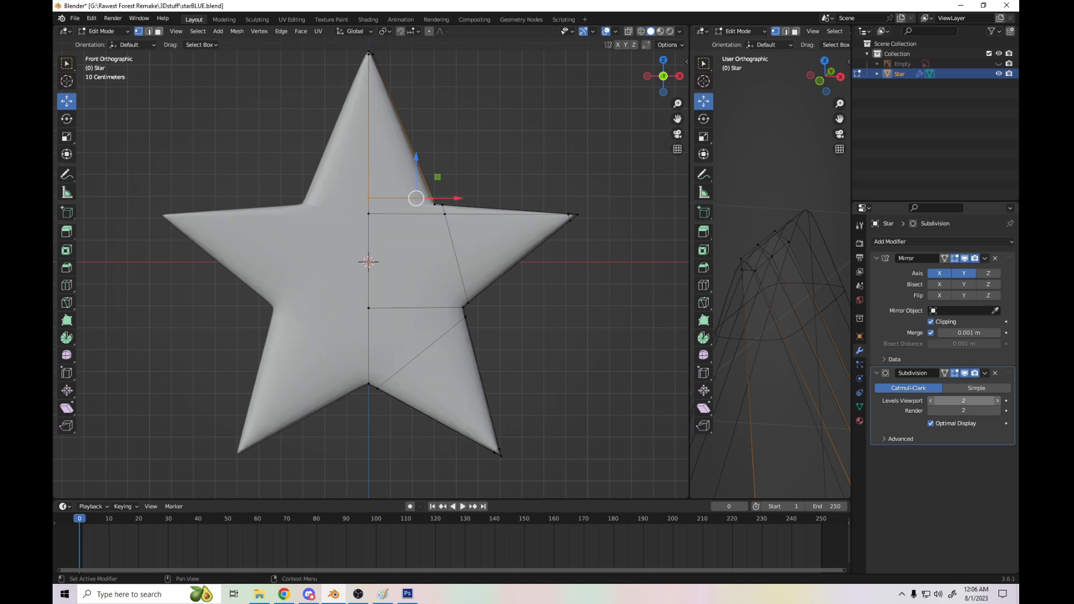
- Try to slide the top arm's base edge loop along the arm
mouse_move(664, 77)
mouse_down()
mouse_move(633, 104)
mouse_move(648, 79)
mouse_move(663, 83)
mouse_up()
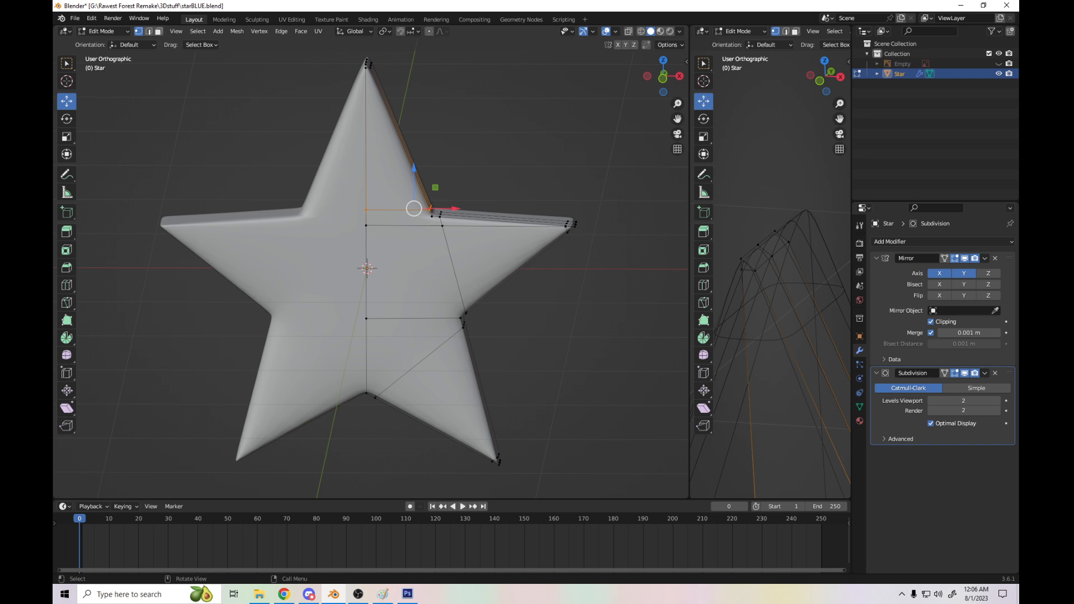
scroll(370, 268, up, 3)
drag(678, 118, 538, 164)
drag(663, 76, 662, 76)
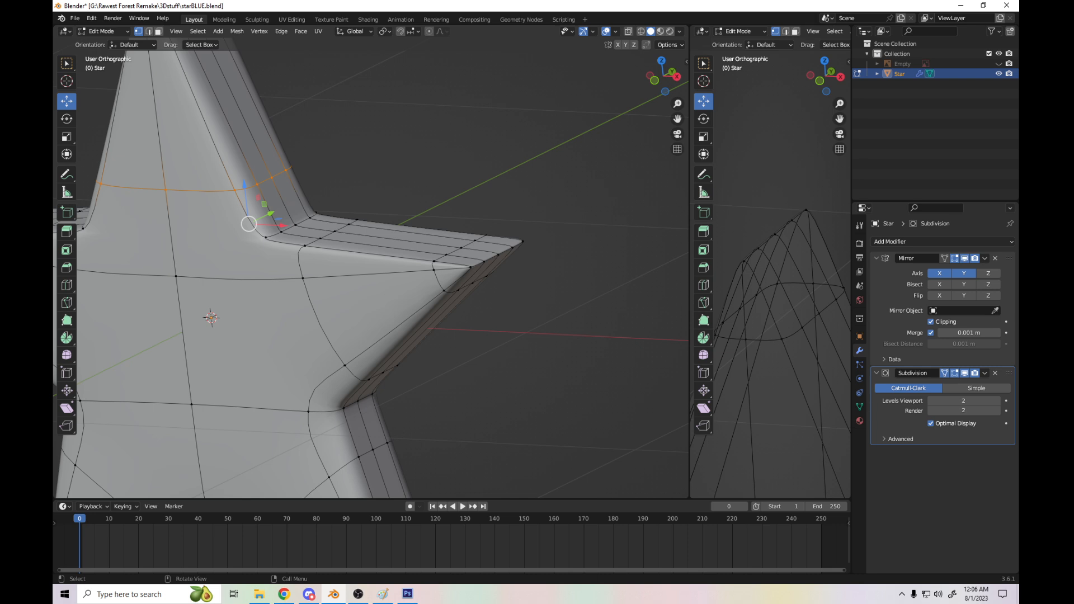
key(KP_1)
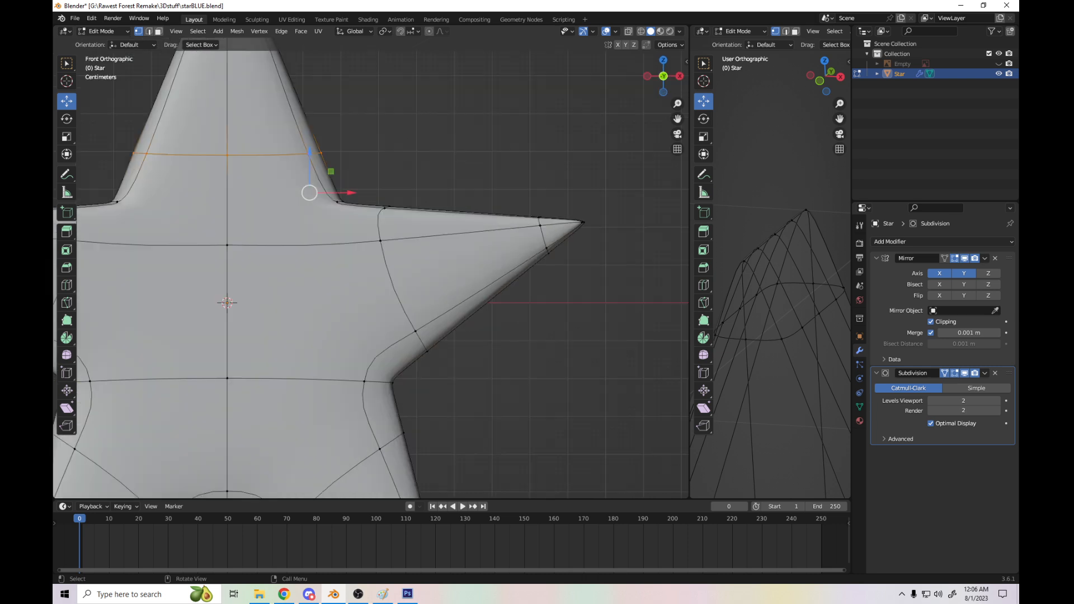
drag(678, 119, 805, 247)
scroll(370, 269, down, 5)
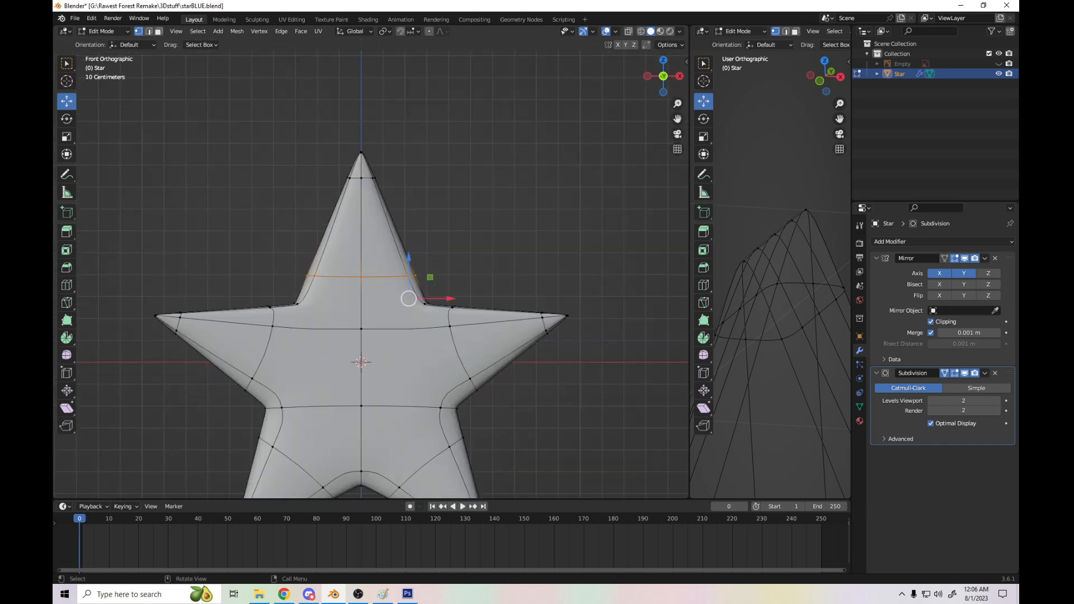
key(g)
key(g)
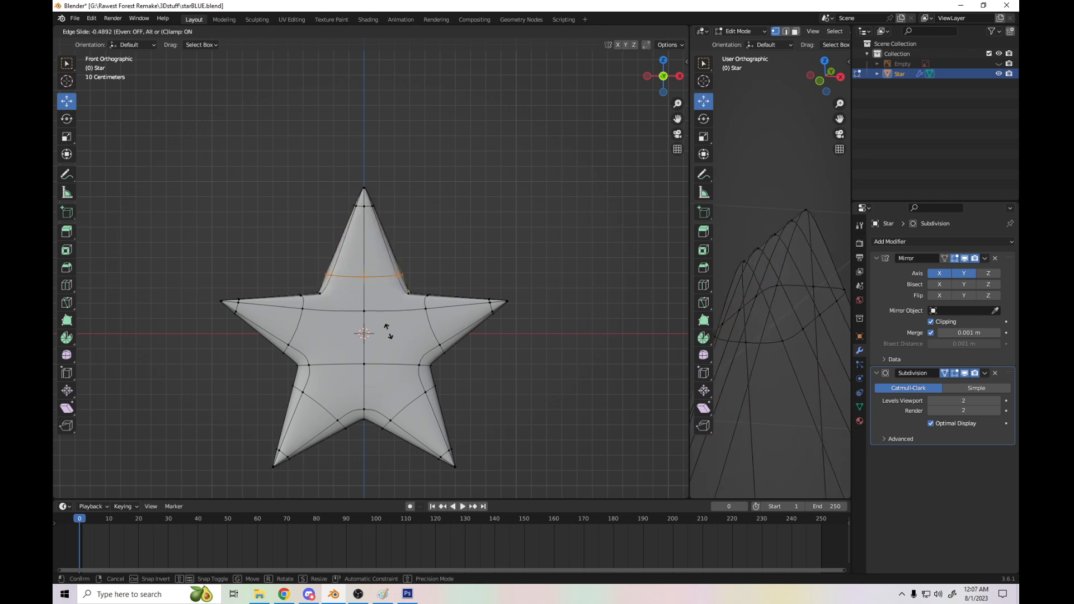
click(397, 289)
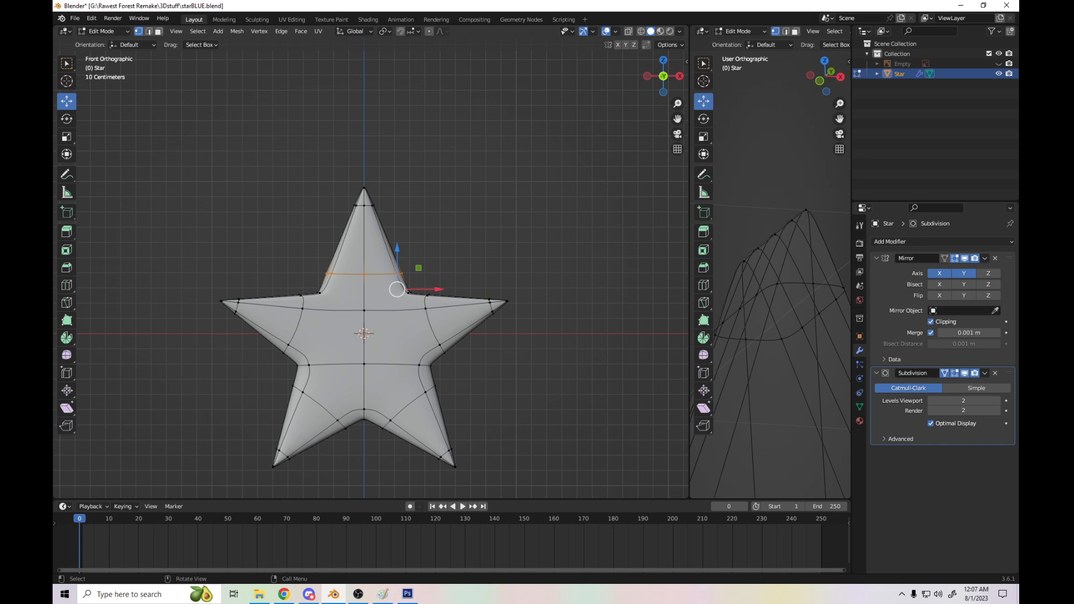
- Add a loop cut around the top arm and slide it toward the tip by a factor of about -0.70
scroll(370, 274, up, 3)
scroll(370, 274, up, 1)
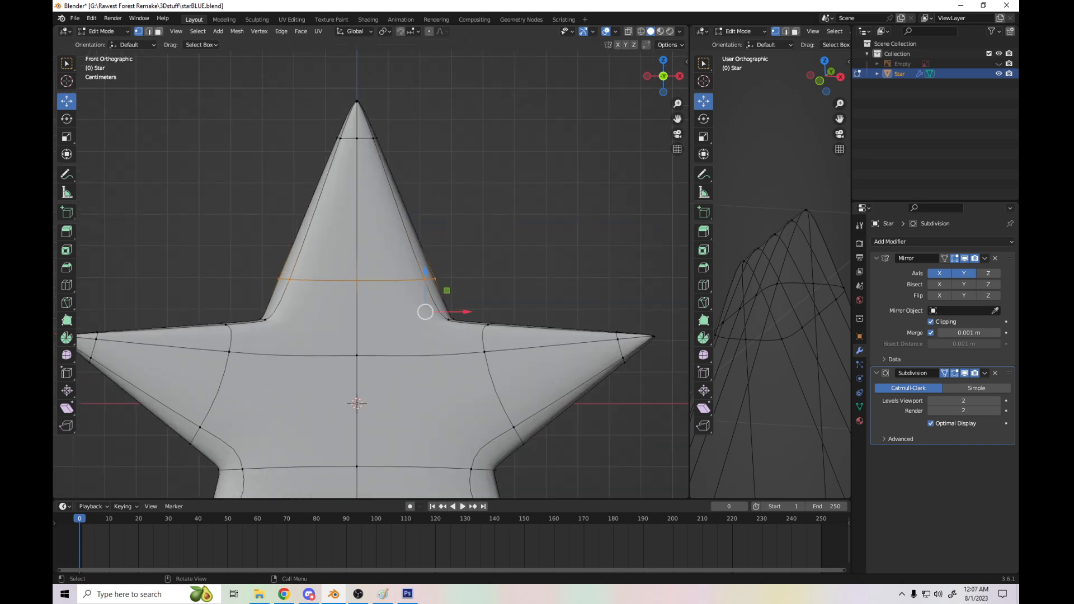
mouse_move(663, 76)
mouse_down()
mouse_move(635, 95)
mouse_move(663, 77)
mouse_up()
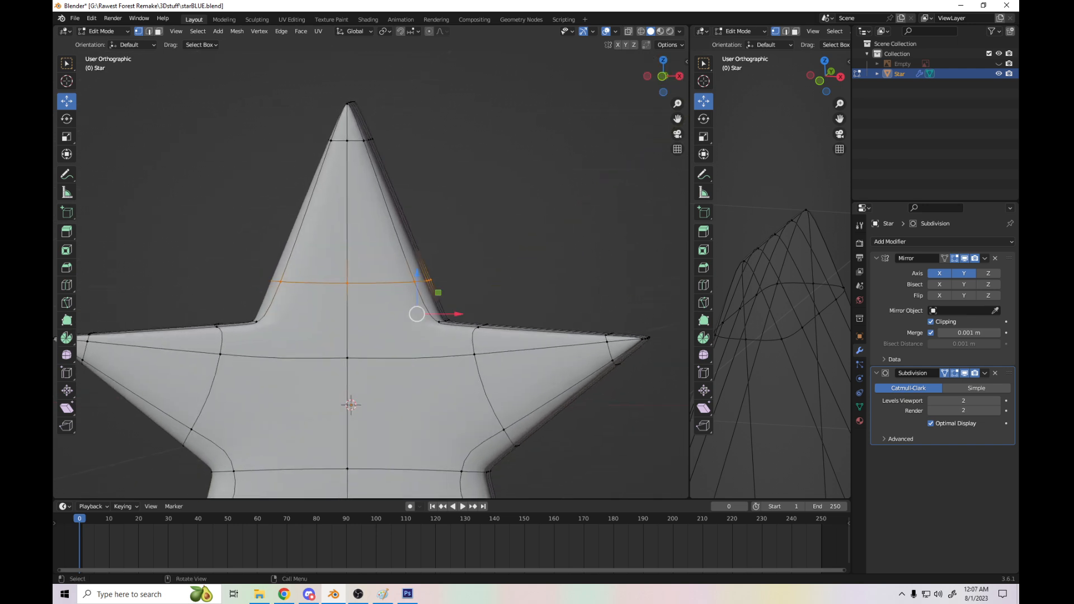
key(KP_1)
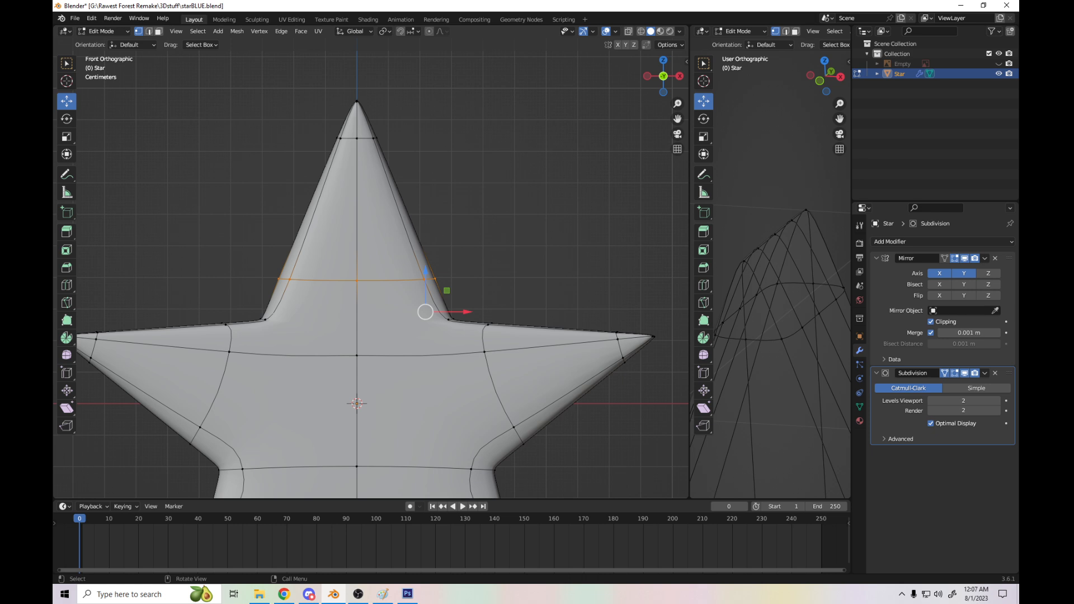
key(alt+a)
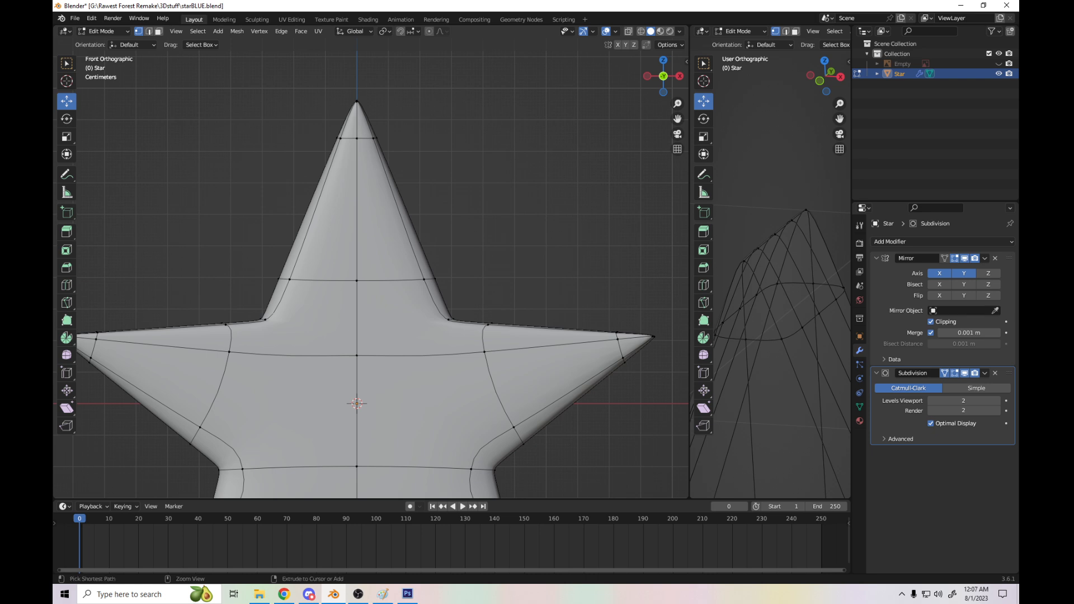
key(ctrl+r)
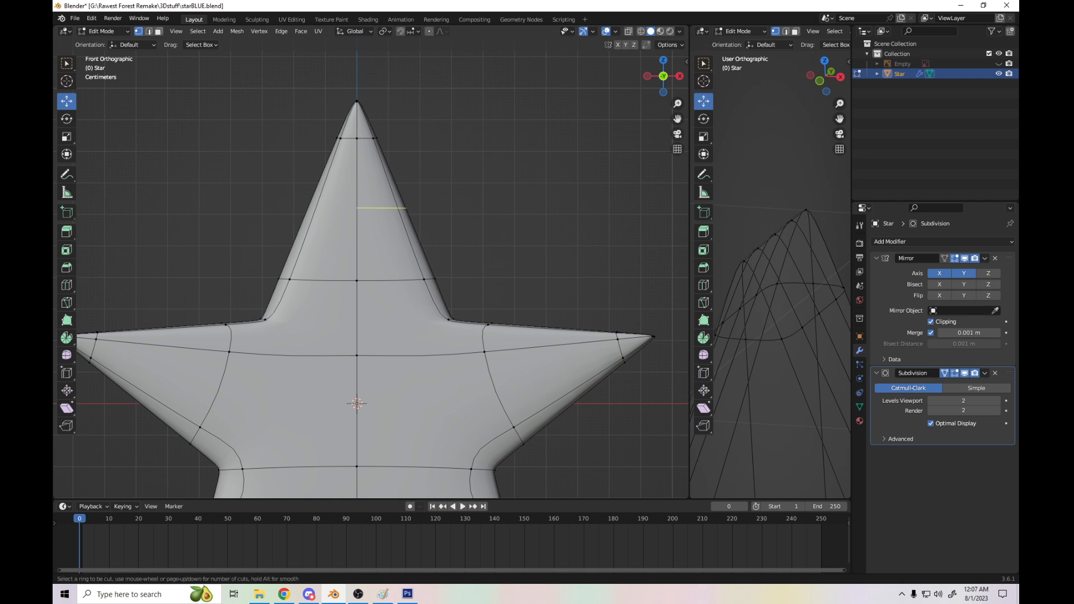
click(378, 207)
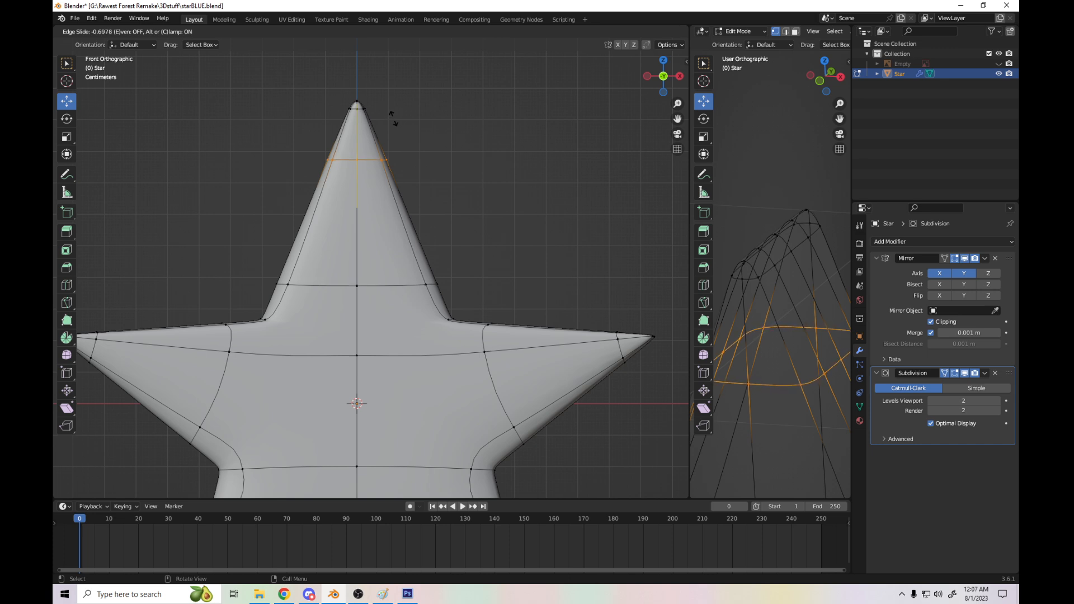
click(391, 116)
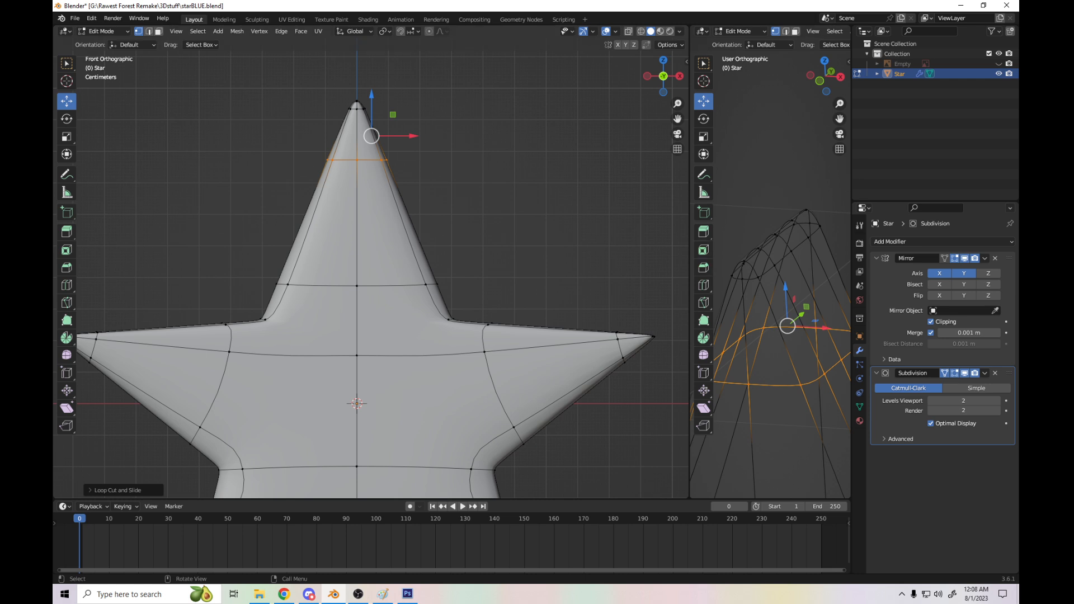
key(alt+a)
drag(678, 119, 566, 0)
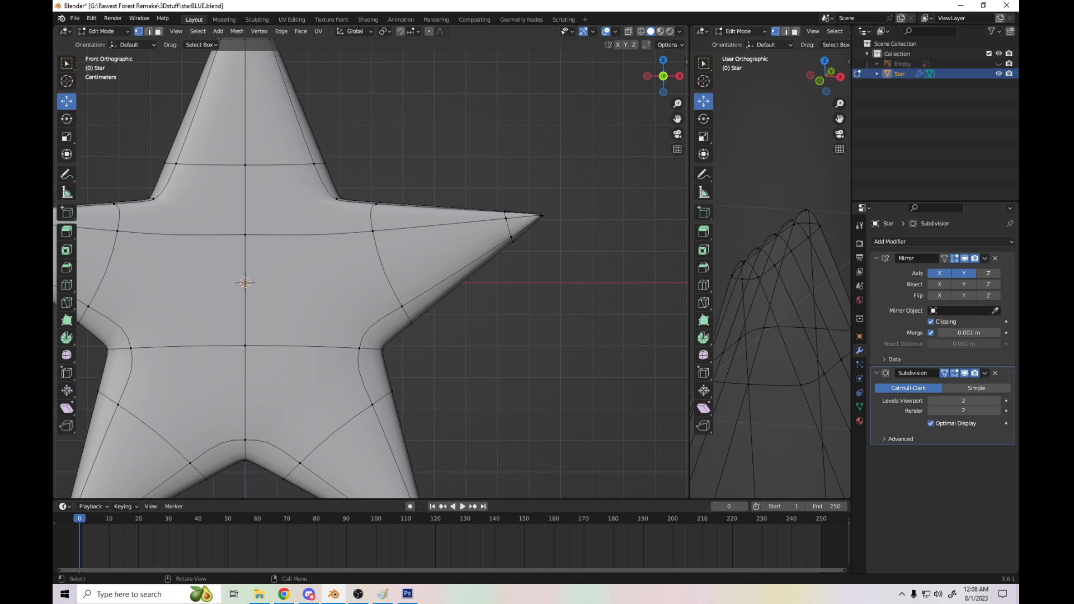
key(ctrl+r)
click(454, 244)
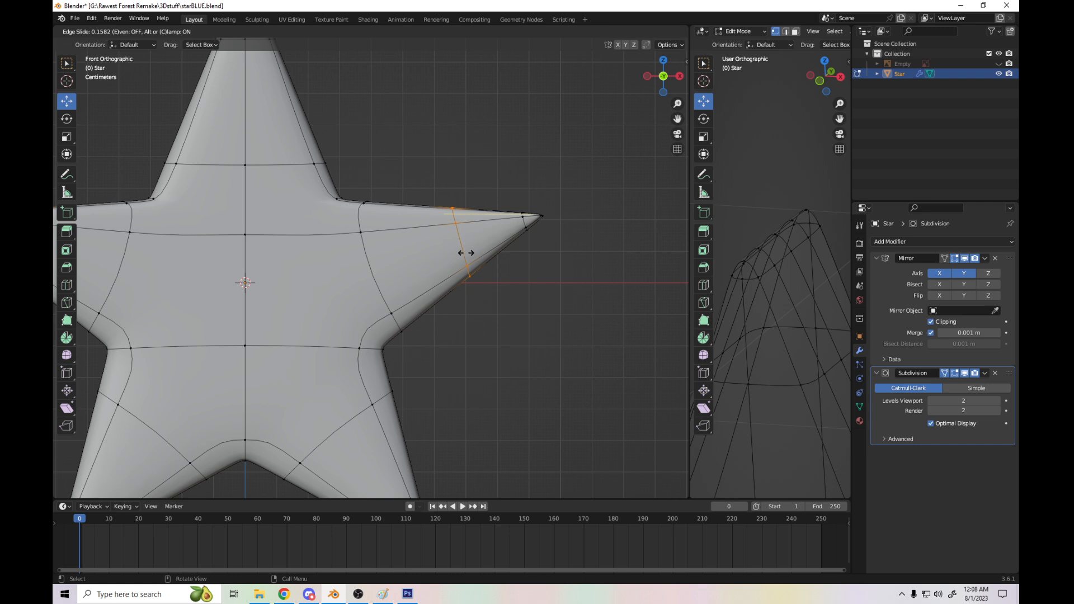
click(448, 272)
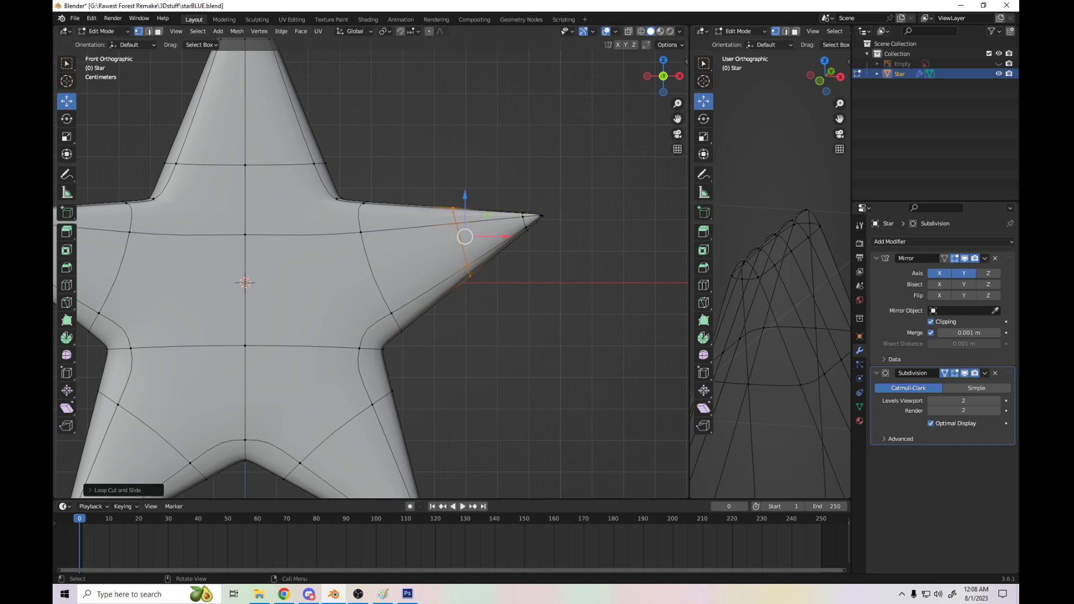
key(ctrl+z)
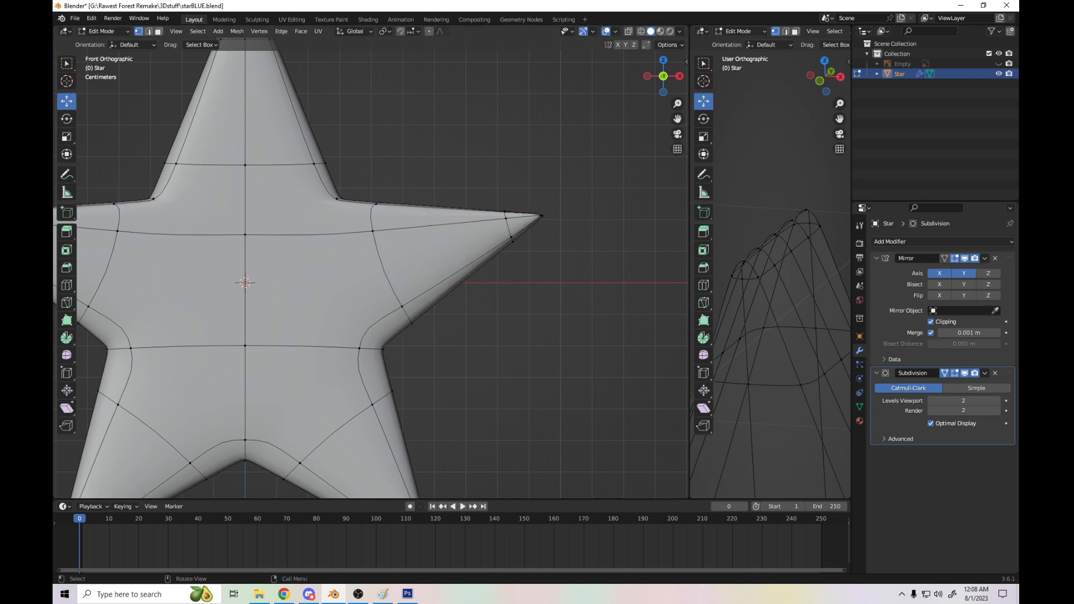
- Switch the viewport to wireframe shading, box-select the upper-right arm's tip vertices, and move them slightly inward along the arm
mouse_move(80, 518)
mouse_down()
mouse_move(166, 519)
mouse_move(159, 528)
mouse_move(80, 529)
mouse_up()
drag(677, 118, 668, 231)
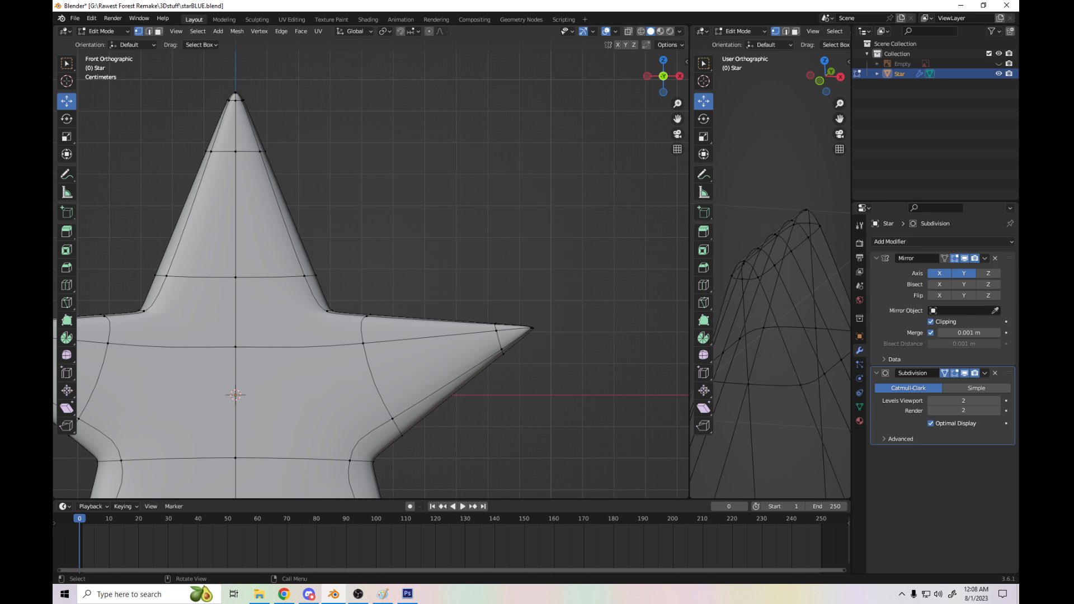
key(z)
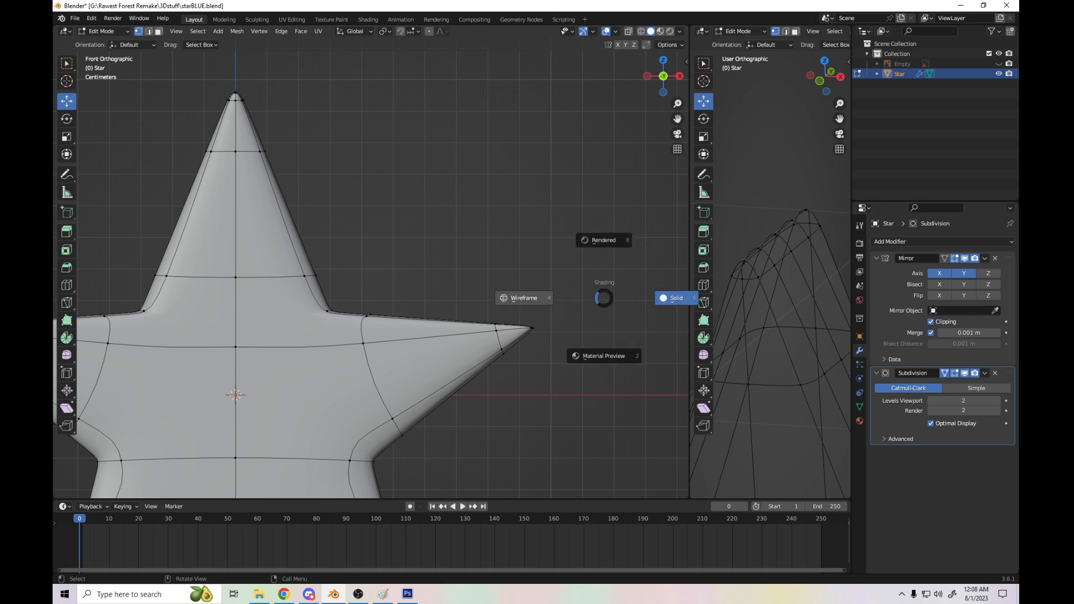
click(521, 297)
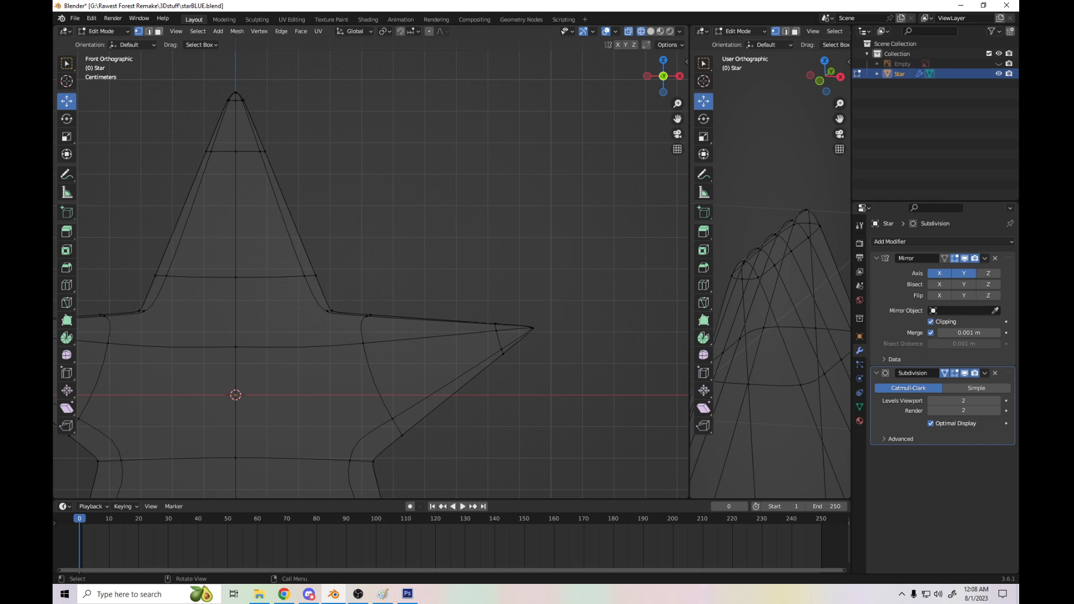
key(b)
mouse_move(523, 314)
mouse_down()
mouse_move(547, 338)
mouse_move(521, 330)
mouse_up()
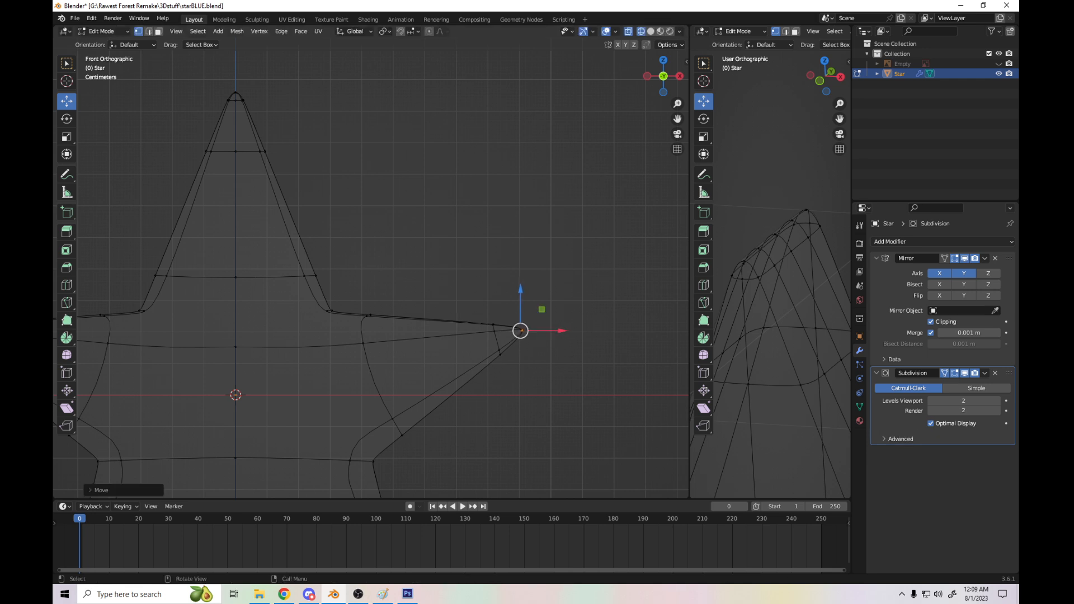
key(space)
key(space)
drag(136, 537, 53, 555)
drag(134, 518, 76, 519)
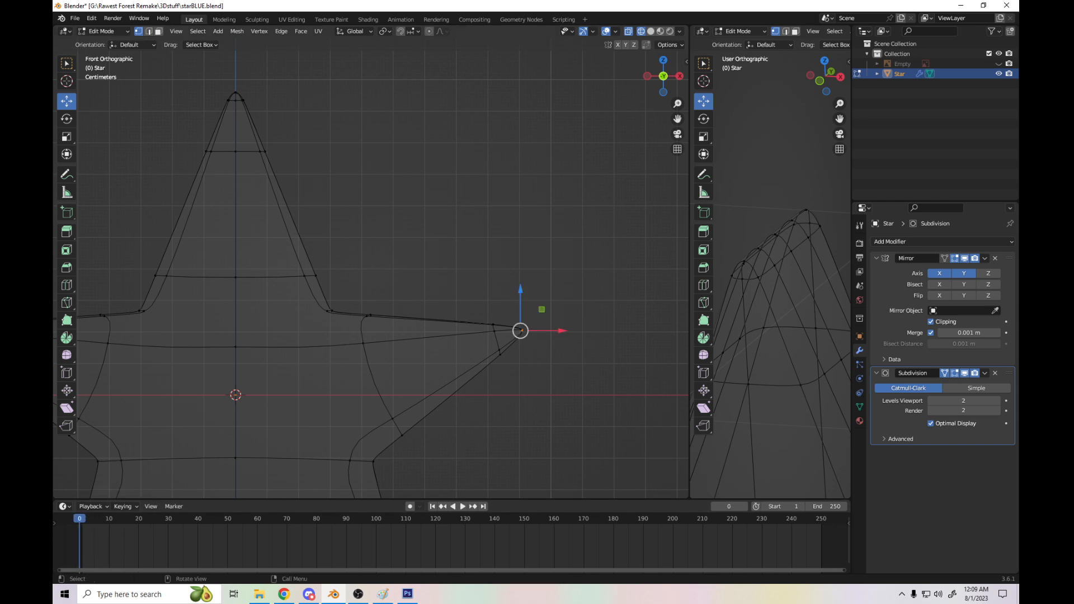
- Add a loop cut around the upper-right arm, slide it partway toward the tip, and clear the selection
key(alt+a)
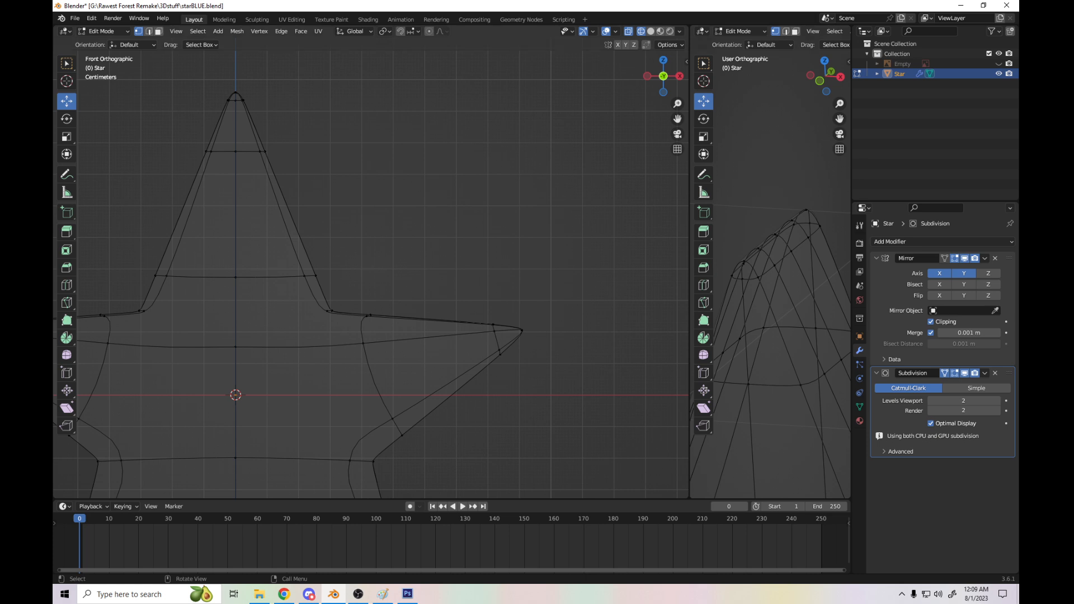
key(ctrl+r)
click(459, 344)
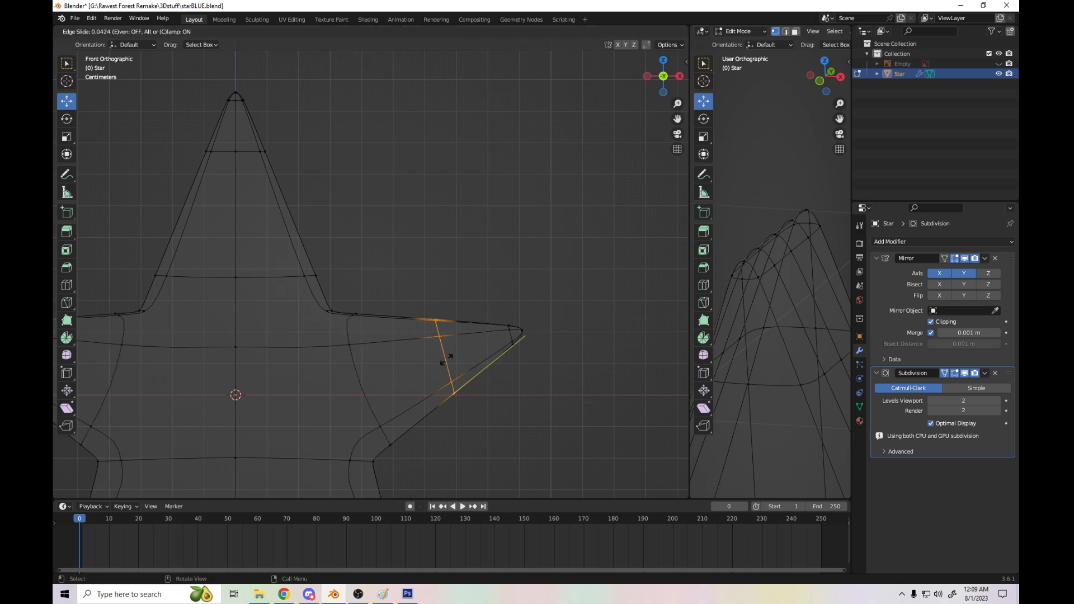
click(483, 339)
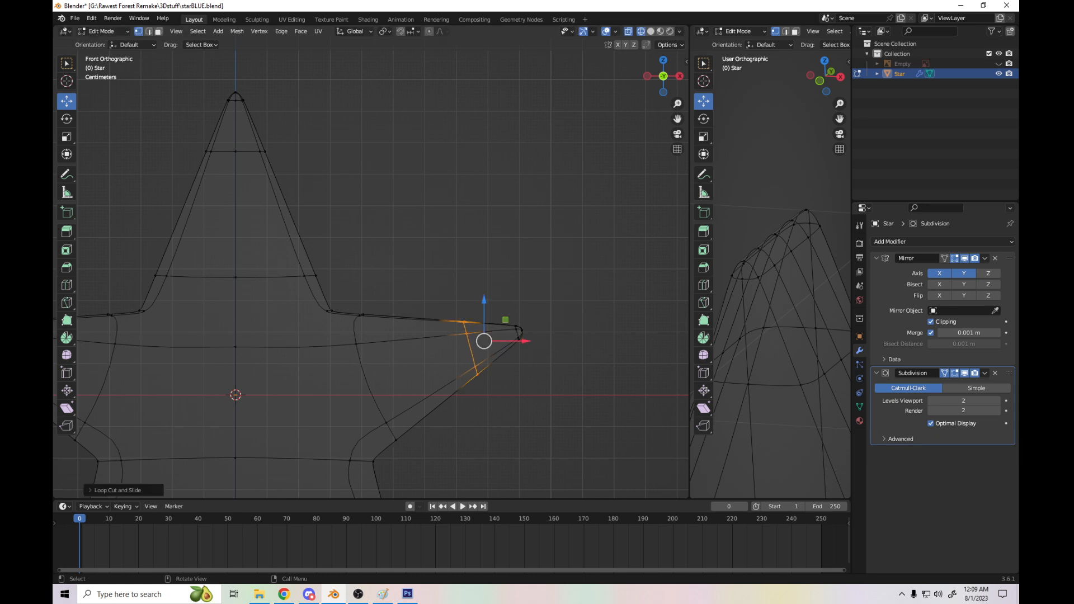
key(alt+a)
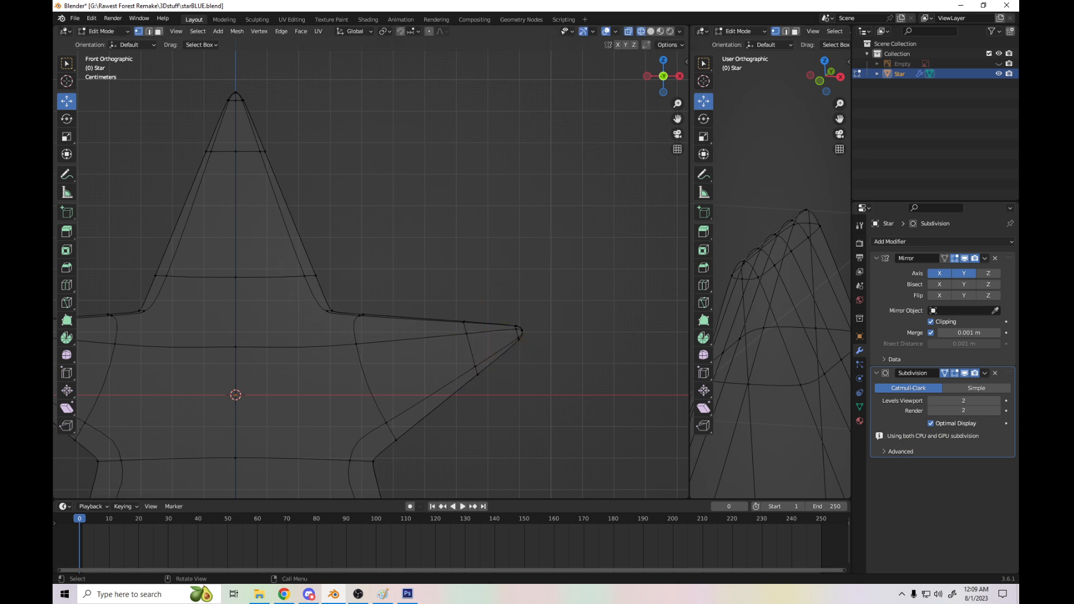
- Box-select the lower-right arm's tip vertices, move them slightly inward along the arm, and deselect them
mouse_move(678, 119)
mouse_down()
mouse_move(679, 0)
mouse_move(702, 0)
mouse_up()
drag(677, 118, 712, 80)
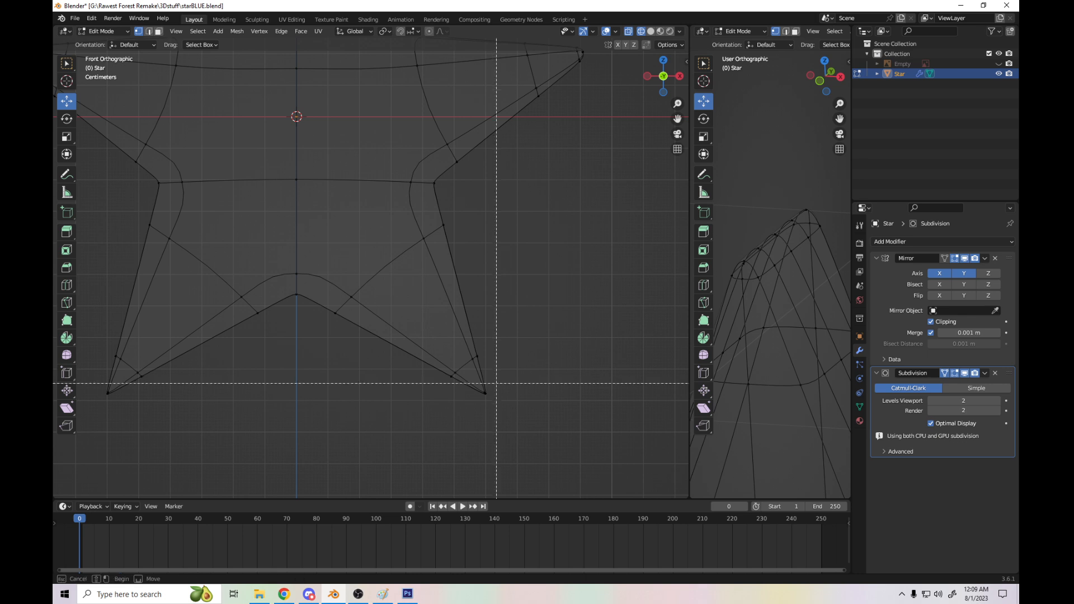
click(485, 393)
drag(487, 394, 473, 378)
click(520, 408)
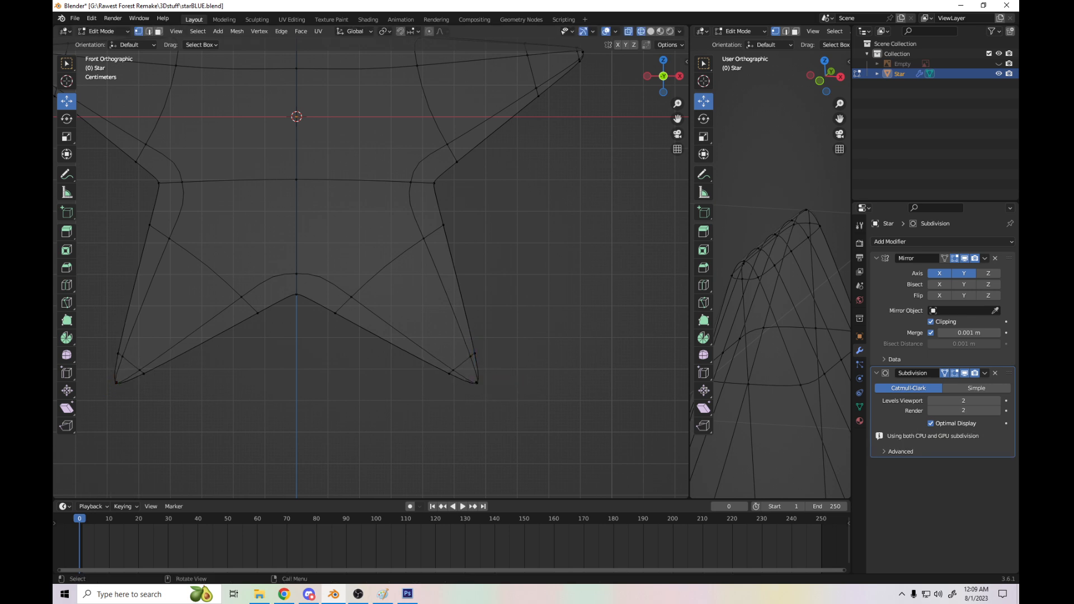
- Add a loop cut around the lower-right arm, slide it slightly toward the tip, and clear the selection
key(ctrl+r)
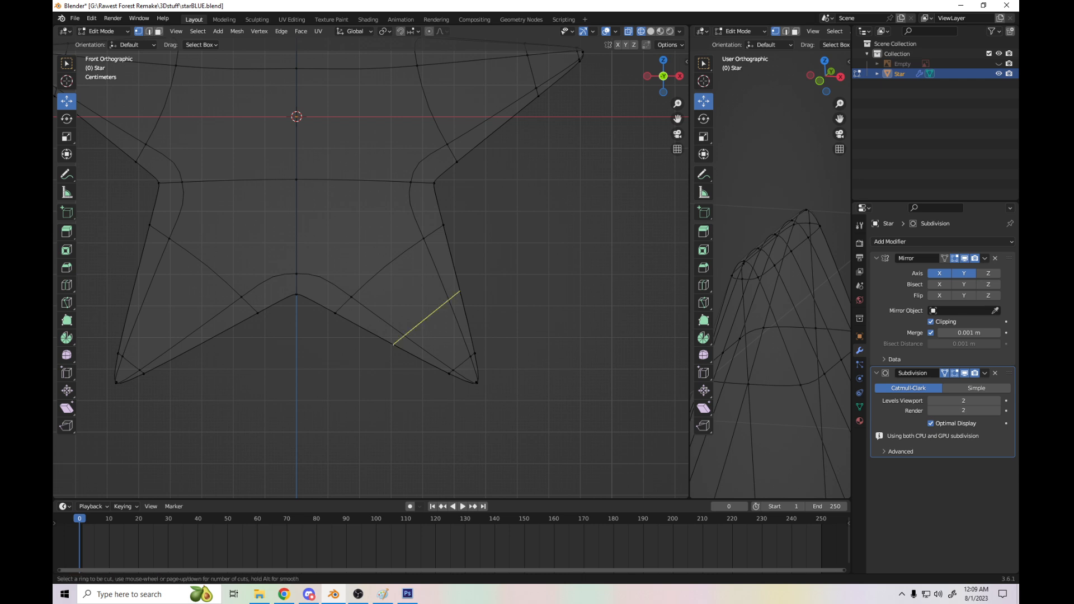
click(436, 308)
click(447, 331)
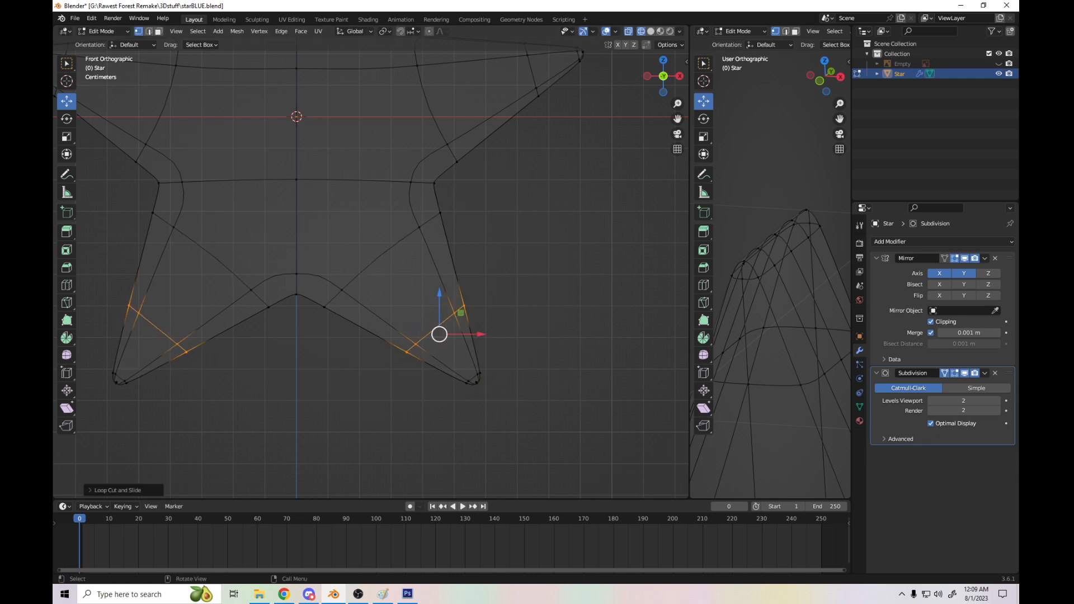
click(517, 369)
scroll(370, 274, down, 3)
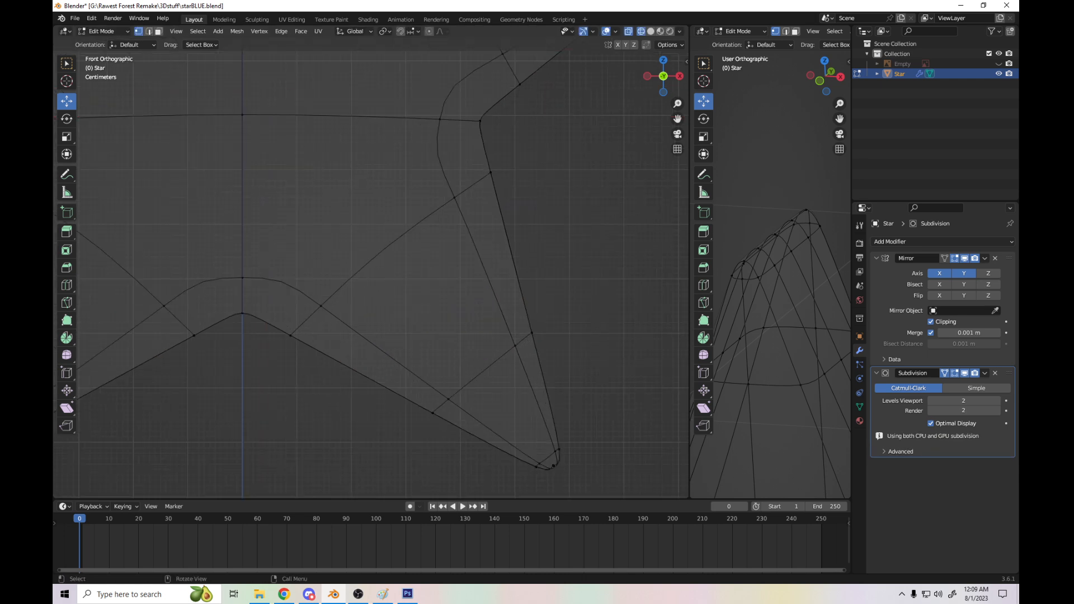
right_click(575, 244)
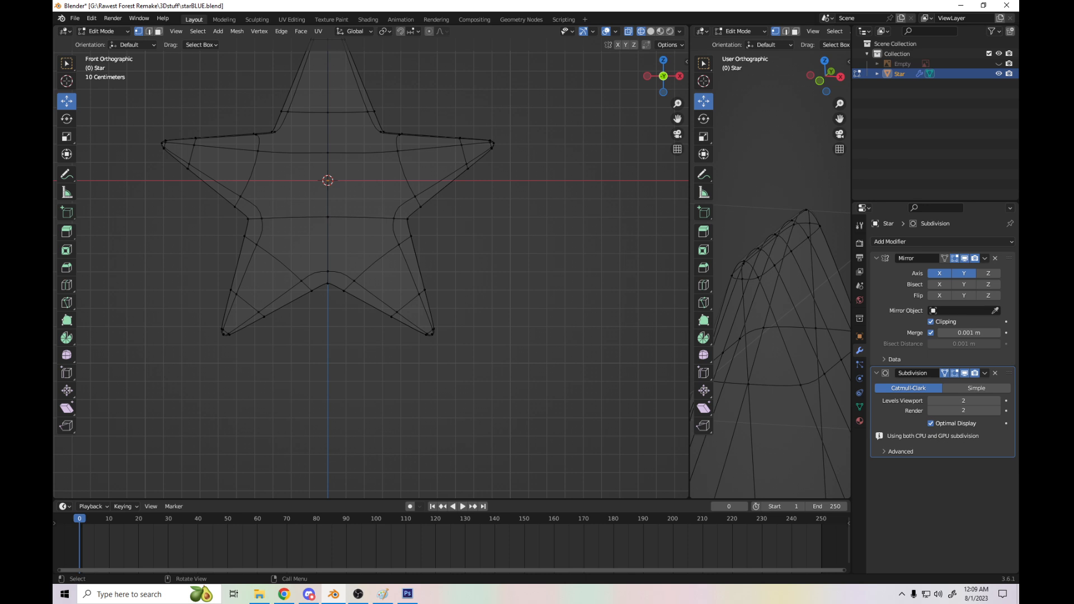
- Switch the viewport to solid shading, return to Object Mode and deselect the star
key(z)
click(666, 256)
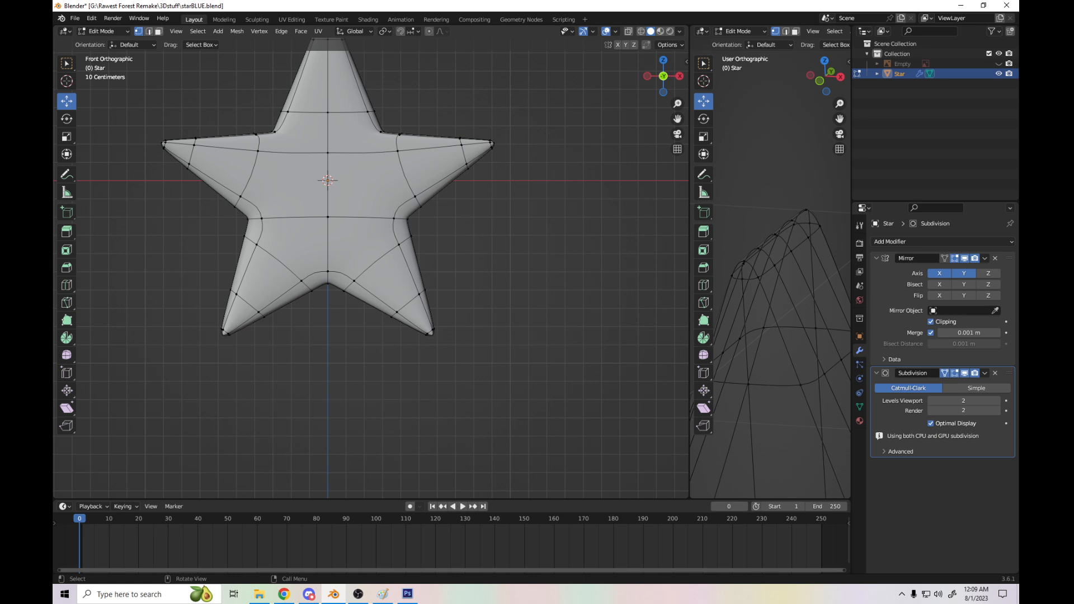
key(Tab)
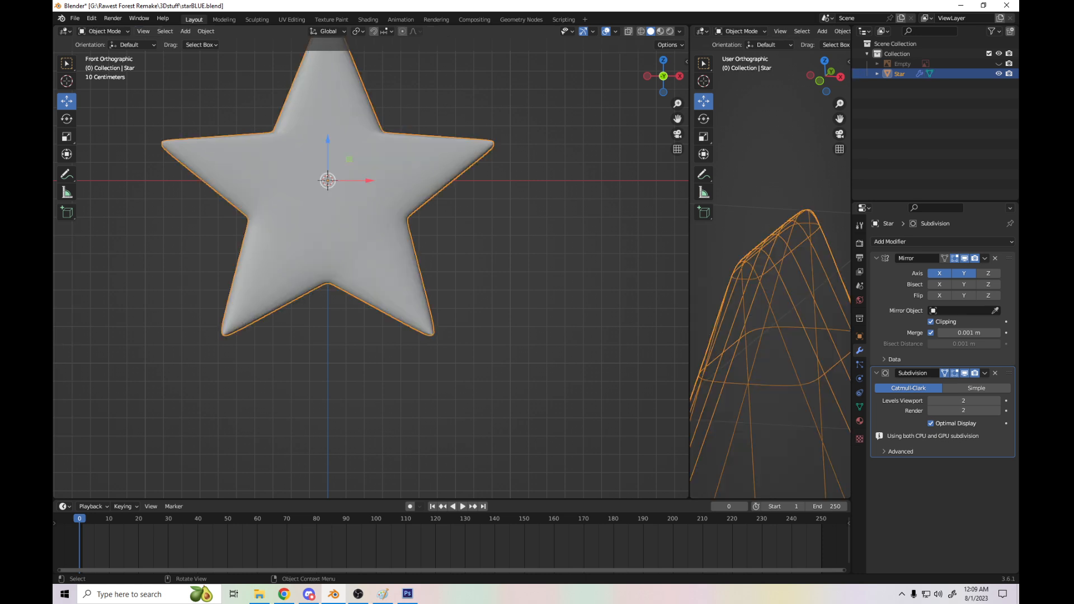
click(571, 167)
- Check the smoothed star from an angled view and save the file
drag(677, 118, 700, 248)
mouse_move(664, 76)
mouse_down()
mouse_move(649, 88)
mouse_move(598, 84)
mouse_move(599, 61)
mouse_move(644, 78)
mouse_move(559, 84)
mouse_move(621, 61)
mouse_move(551, 58)
mouse_move(661, 62)
mouse_move(626, 64)
mouse_move(652, 63)
mouse_up()
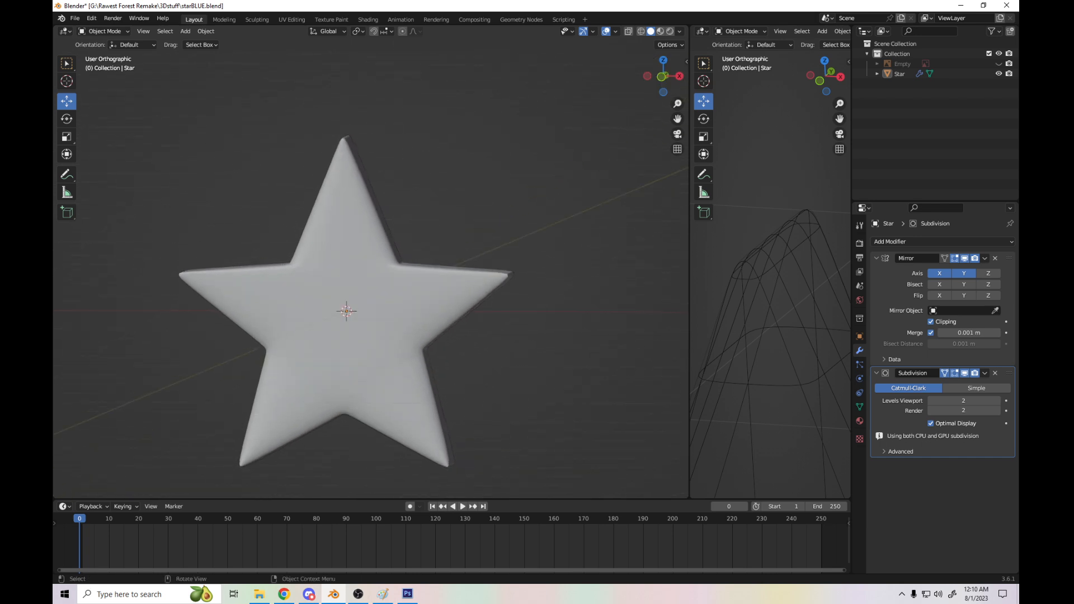
drag(678, 119, 614, 93)
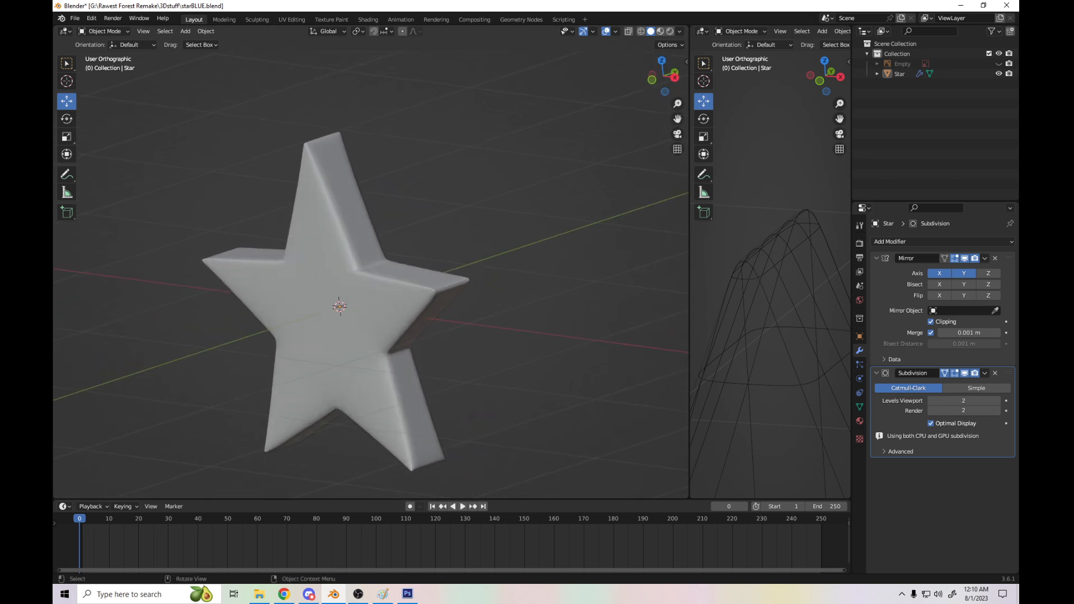
key(ctrl)
key(ctrl+s)
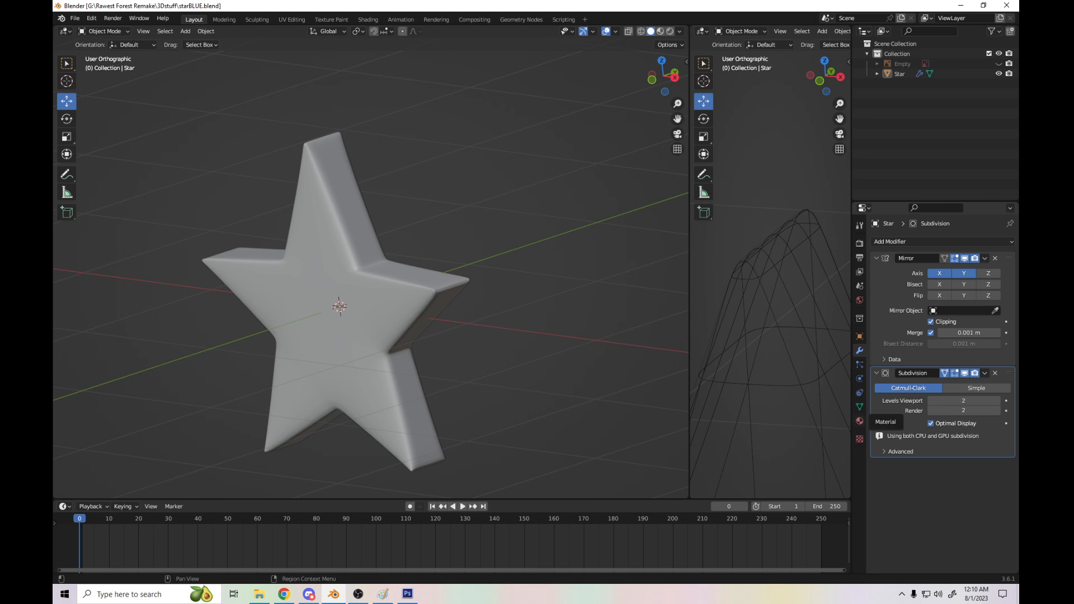
- Set the star material's base color to bright blue and switch the viewport to Material Preview shading
click(860, 420)
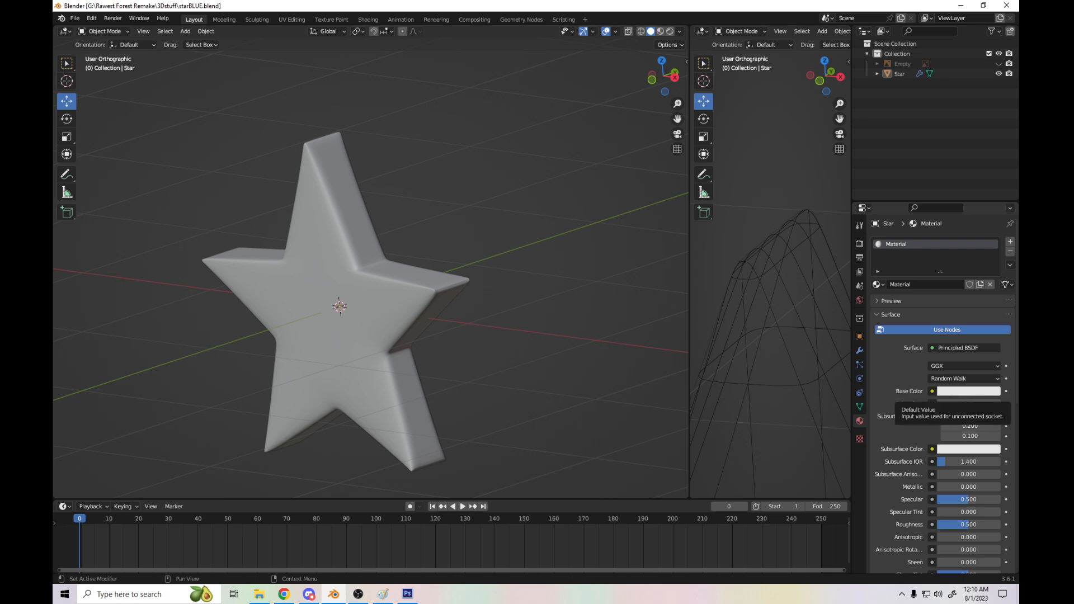
click(968, 391)
drag(958, 272, 957, 247)
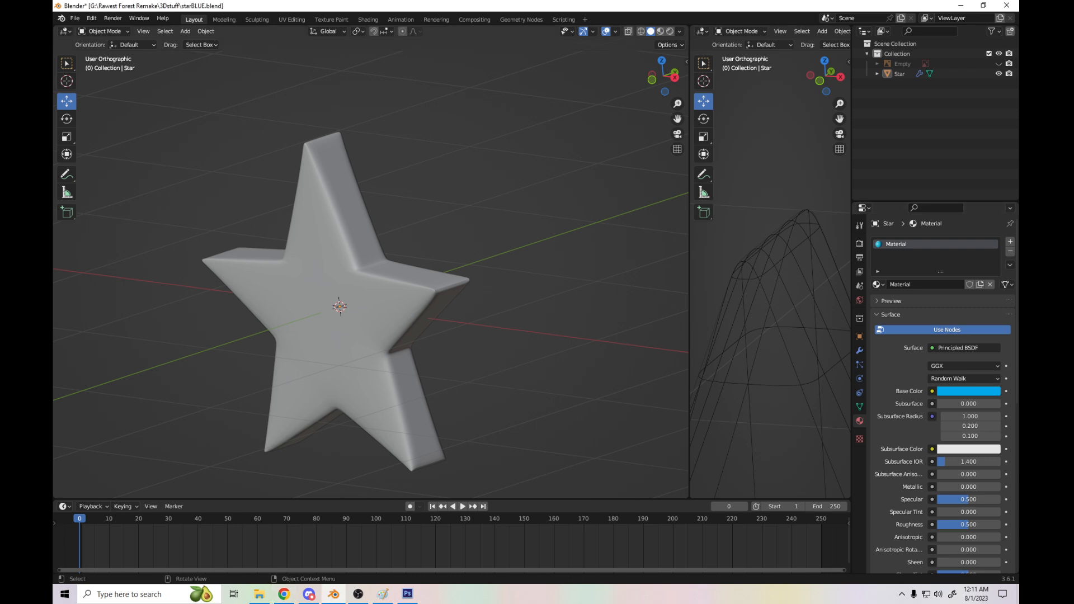
key(z)
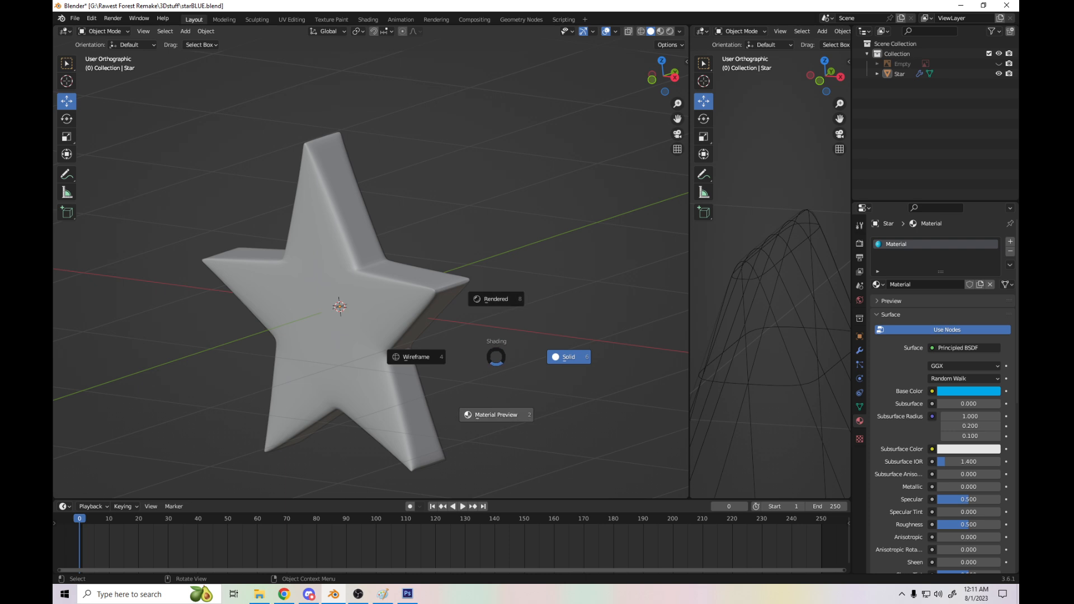
click(496, 415)
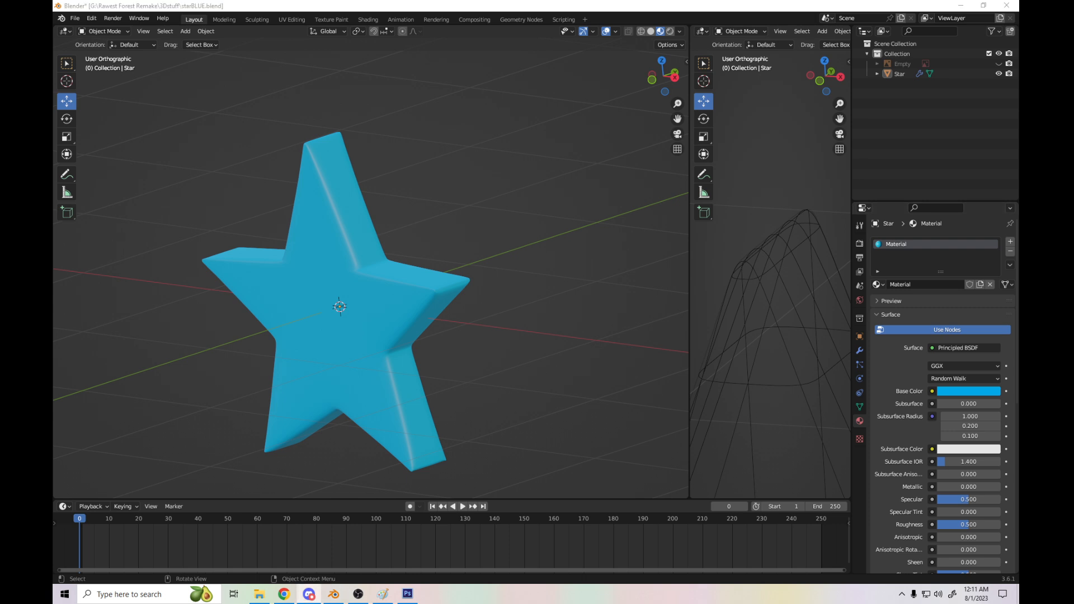
- Set the star material's Metallic to 0.252 and Roughness to 0.240, keeping Specular Tint at 0.000
scroll(944, 395, down, 6)
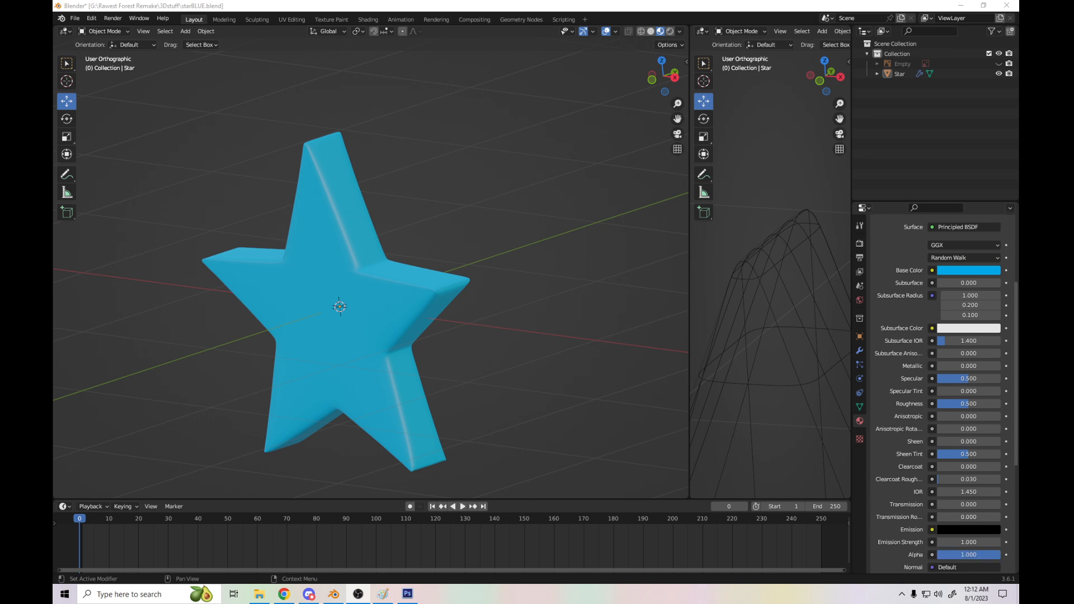
mouse_move(951, 366)
mouse_down()
mouse_move(998, 365)
mouse_move(938, 366)
mouse_up()
mouse_move(968, 404)
mouse_down()
mouse_move(1000, 403)
mouse_move(938, 404)
mouse_move(952, 403)
mouse_up()
drag(938, 366, 953, 366)
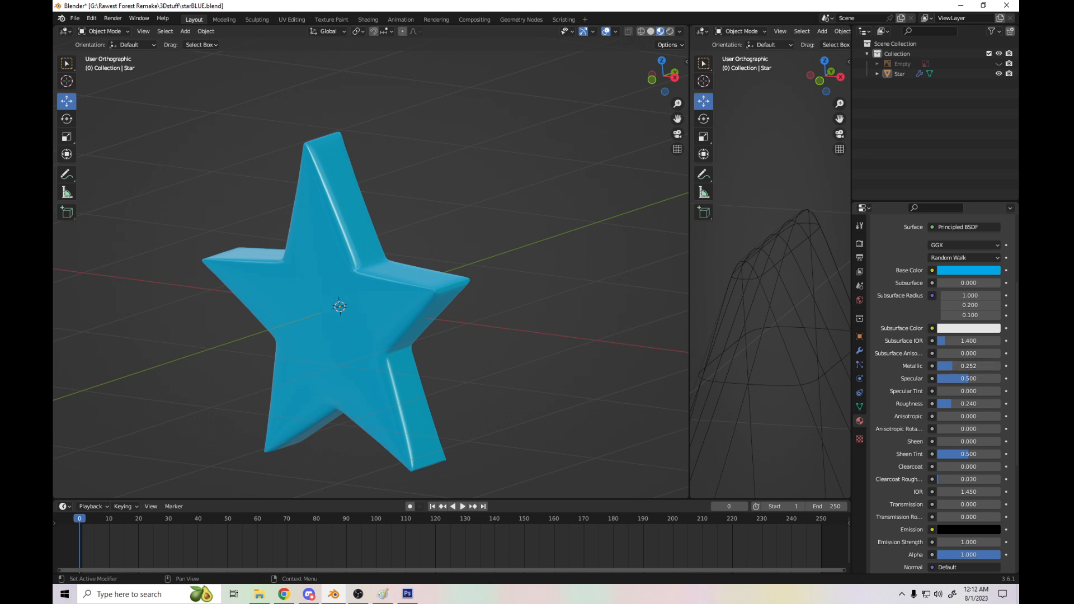
mouse_move(953, 391)
mouse_down()
mouse_move(987, 391)
mouse_move(938, 391)
mouse_move(1001, 391)
mouse_move(937, 391)
mouse_up()
- Check the glossy blue star from a nearly frontal view and save the file
mouse_move(664, 80)
mouse_down()
mouse_move(696, 84)
mouse_move(719, 131)
mouse_move(671, 145)
mouse_move(626, 112)
mouse_move(662, 73)
mouse_move(699, 111)
mouse_move(652, 78)
mouse_move(663, 76)
mouse_move(638, 84)
mouse_move(666, 84)
mouse_up()
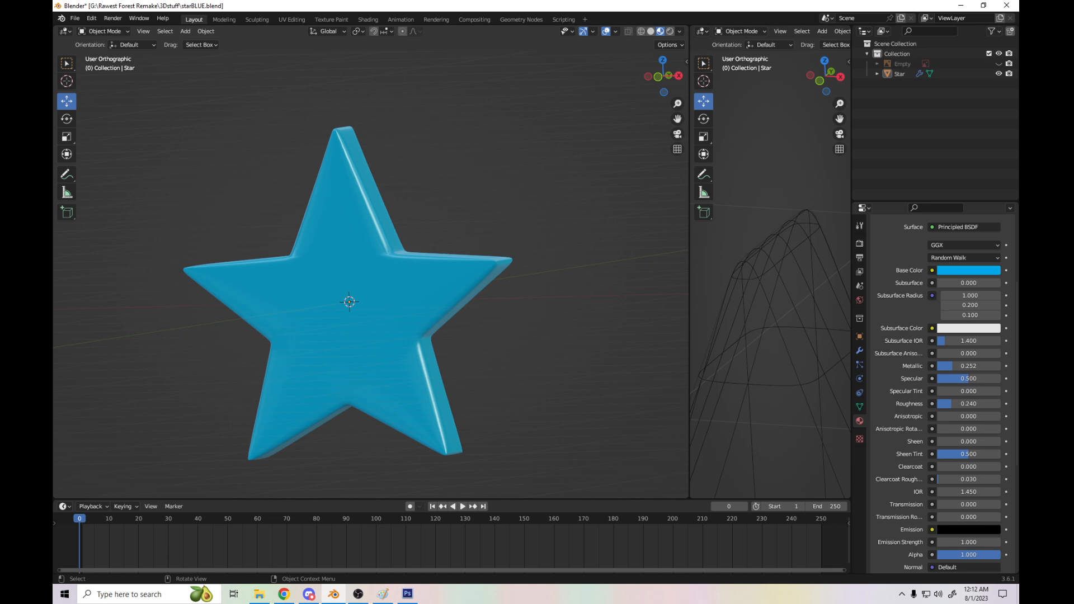
mouse_move(663, 77)
mouse_down()
mouse_move(629, 78)
mouse_move(666, 72)
mouse_move(713, 95)
mouse_move(587, 81)
mouse_move(653, 74)
mouse_up()
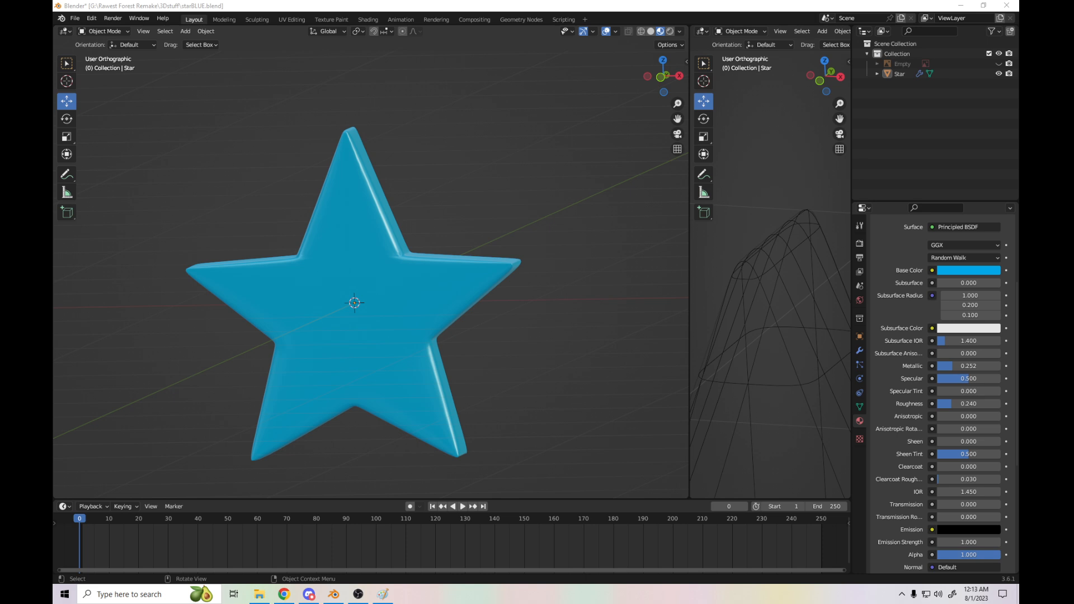
key(ctrl+s)
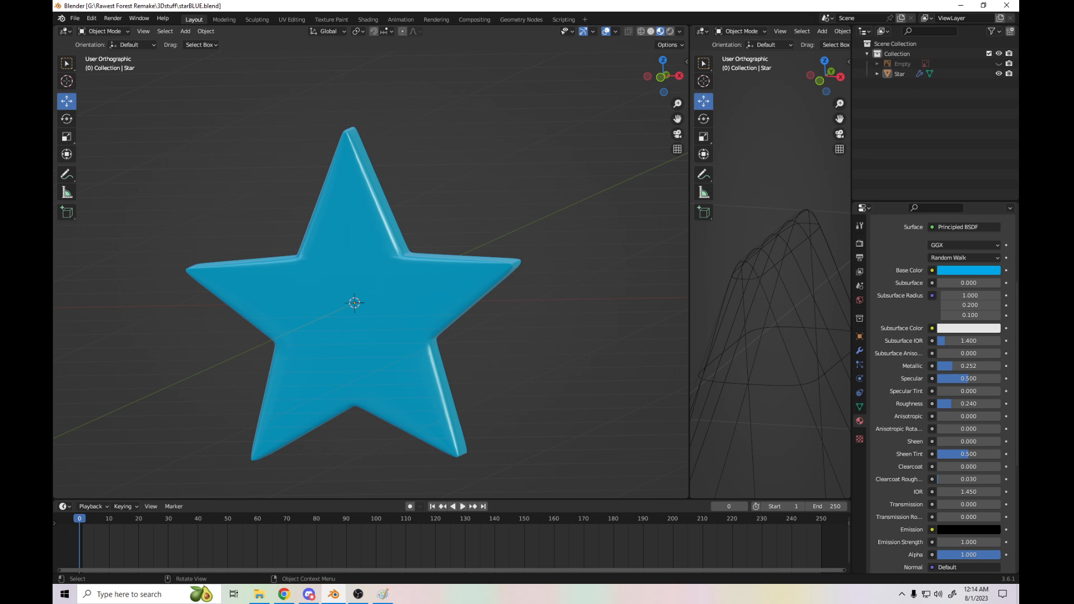
- Examine the blue star from the back and side, ending in the front orthographic view
drag(663, 77, 408, 84)
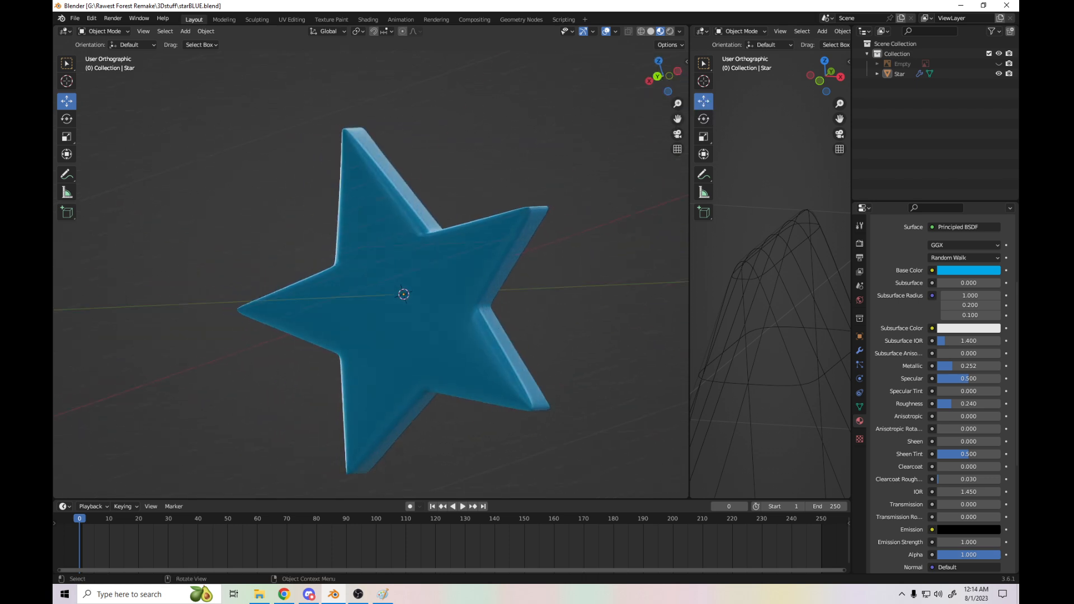
drag(663, 76, 383, 78)
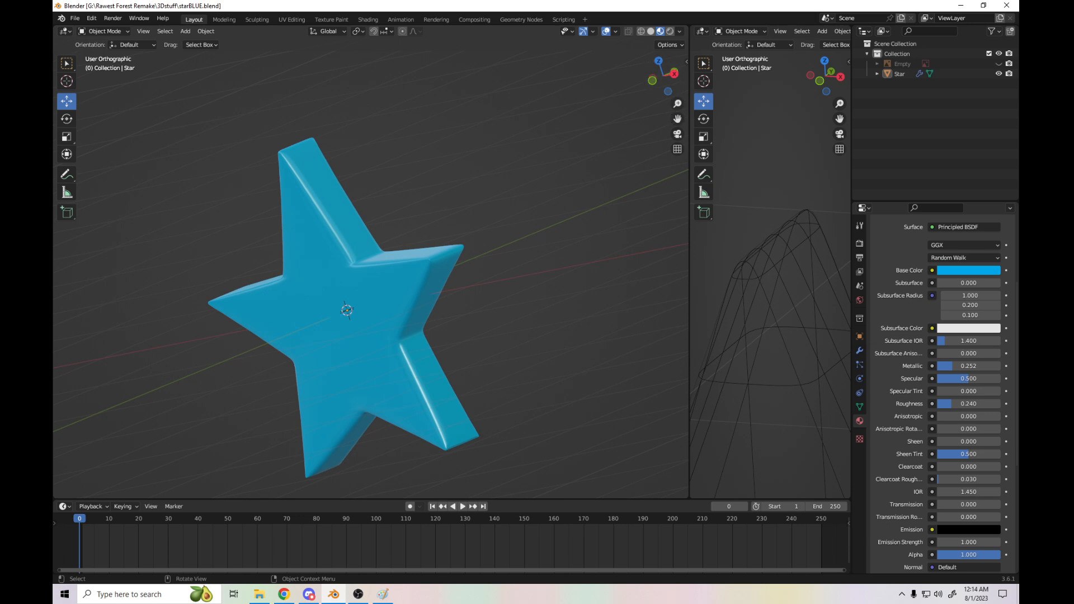
key(t)
key(t)
key(KP_1)
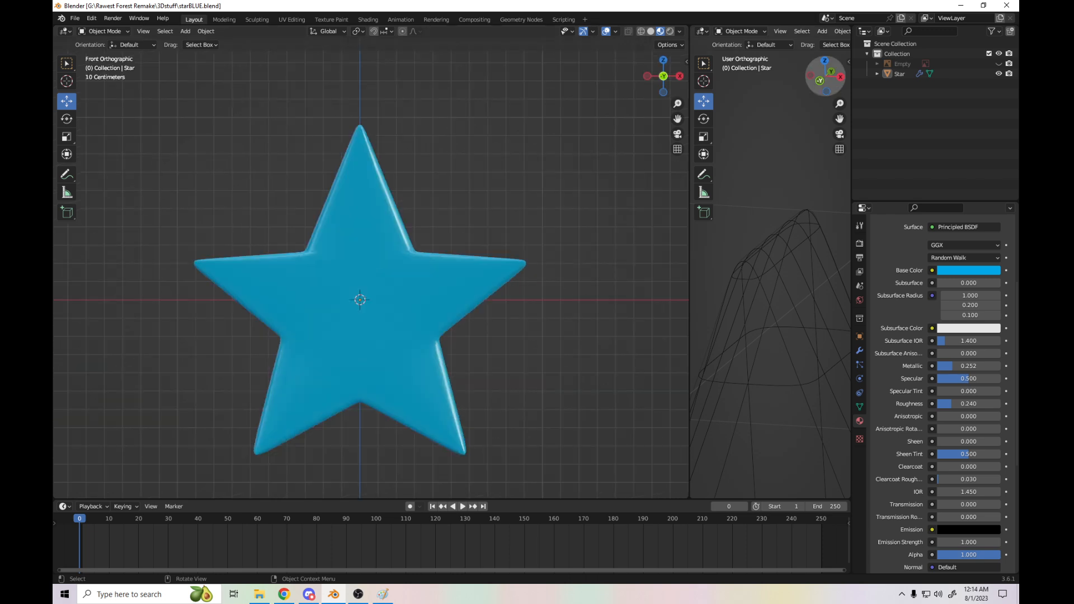
mouse_move(663, 75)
mouse_down()
mouse_move(626, 79)
mouse_move(662, 77)
mouse_up()
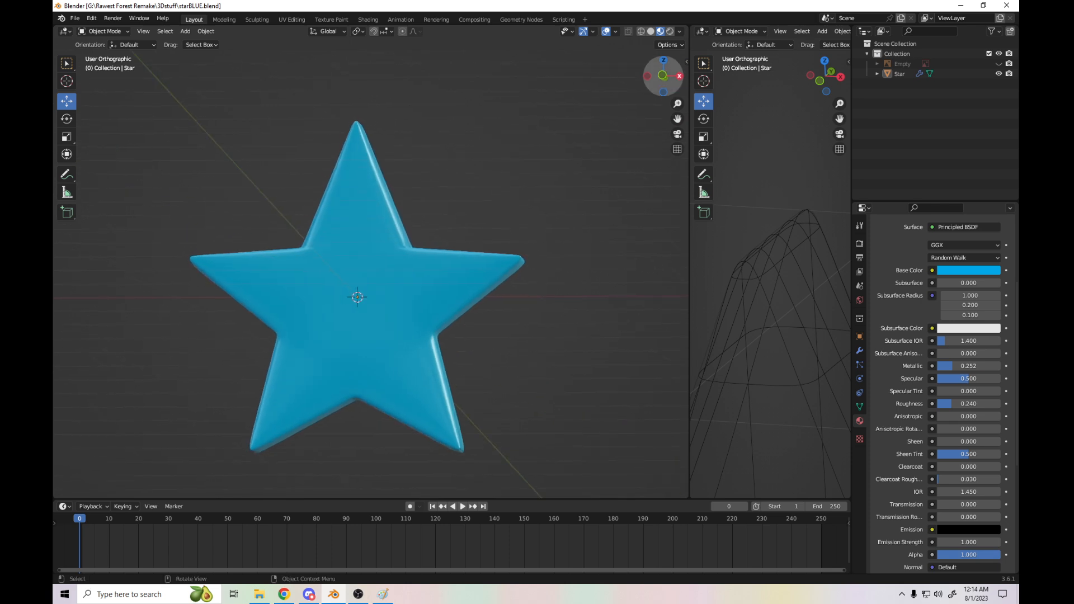
click(663, 76)
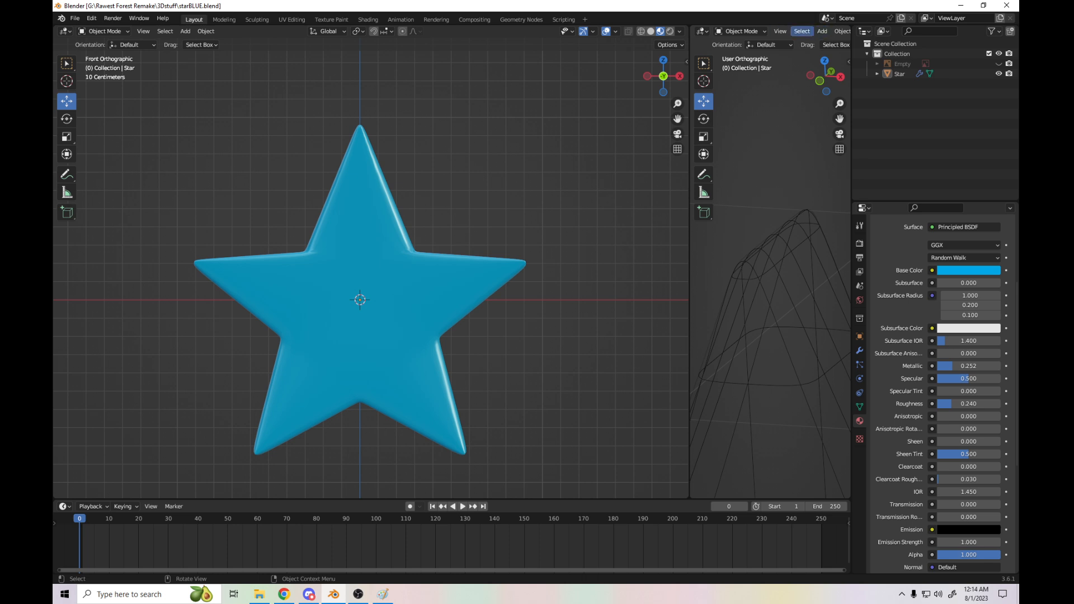
- Close the second, narrow 3D viewport so that only the main one remains
right_click(702, 43)
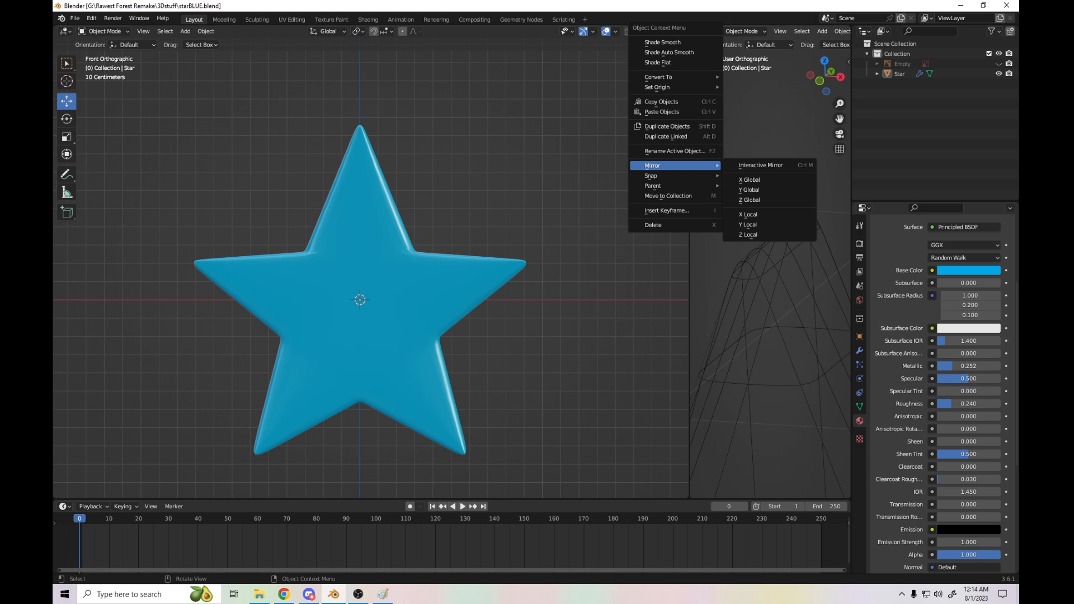
right_click(702, 43)
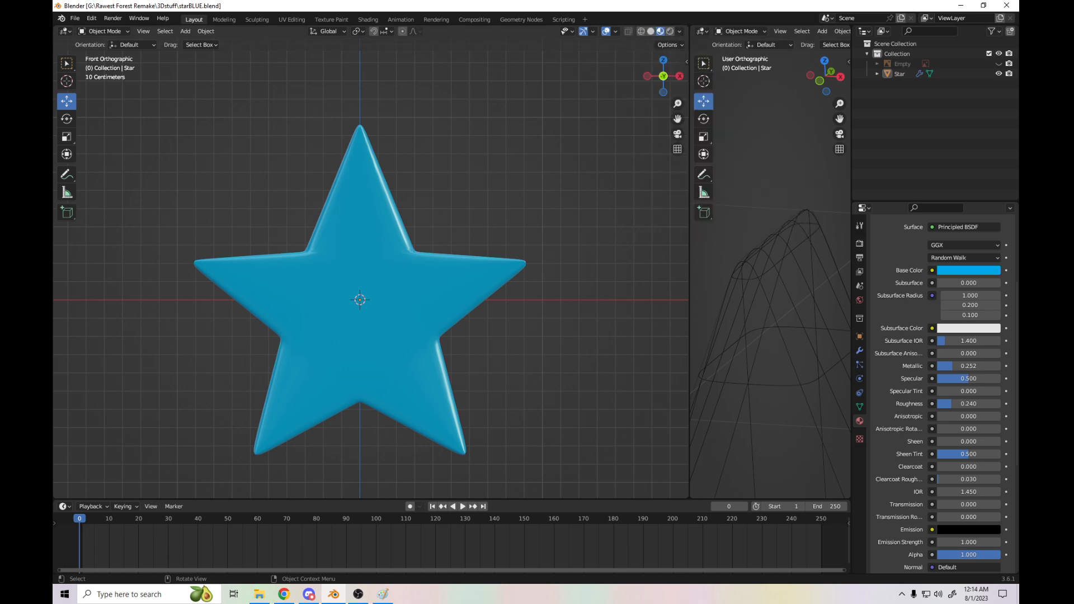
right_click(671, 43)
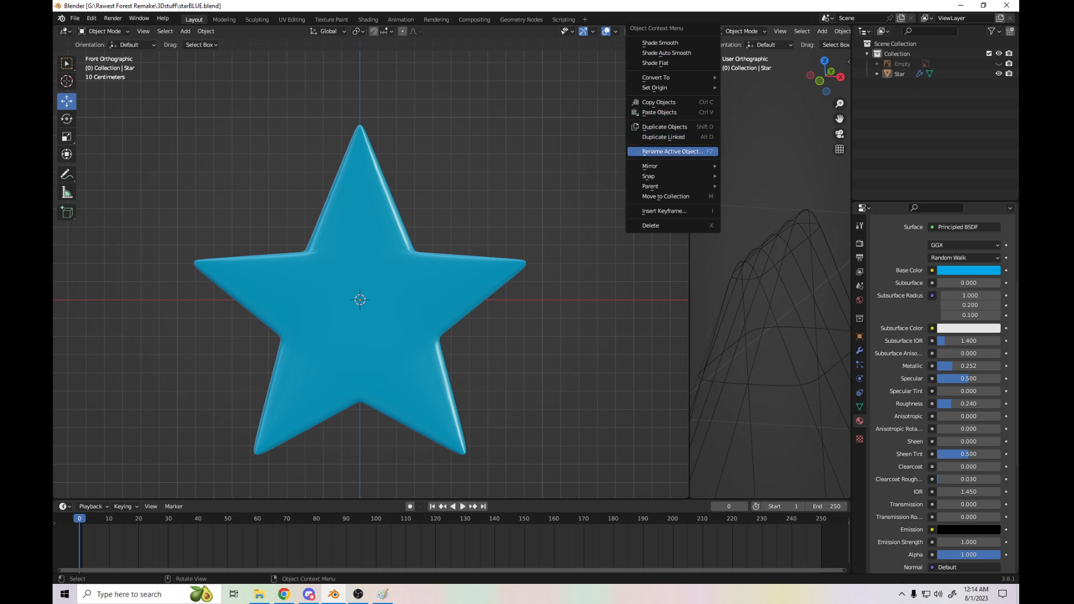
right_click(794, 46)
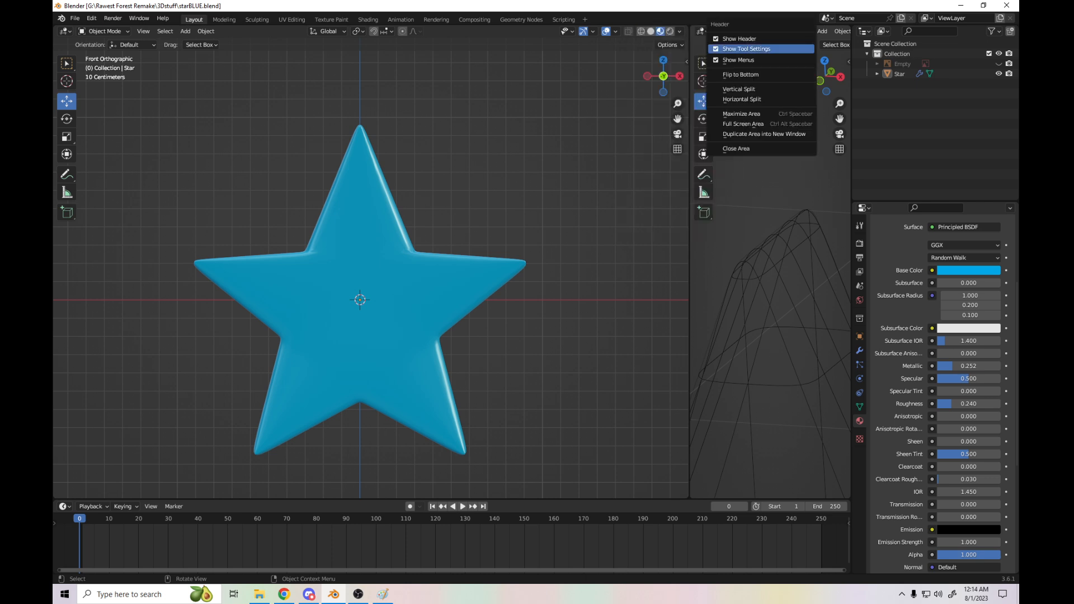
click(736, 148)
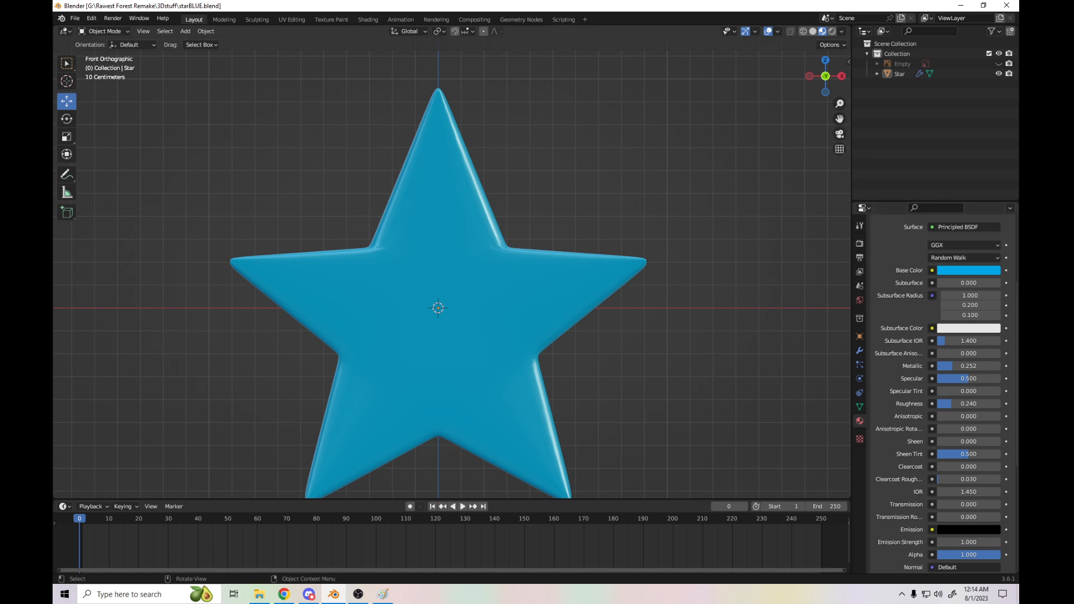
- Orbit the view horizontally in steps around the star to examine its sides and back
key(KP_6)
key(KP_6)
key(KP_6)
key(KP_6)
key(KP_6)
key(KP_6)
key(KP_6)
key(KP_6)
key(KP_6)
key(KP_6)
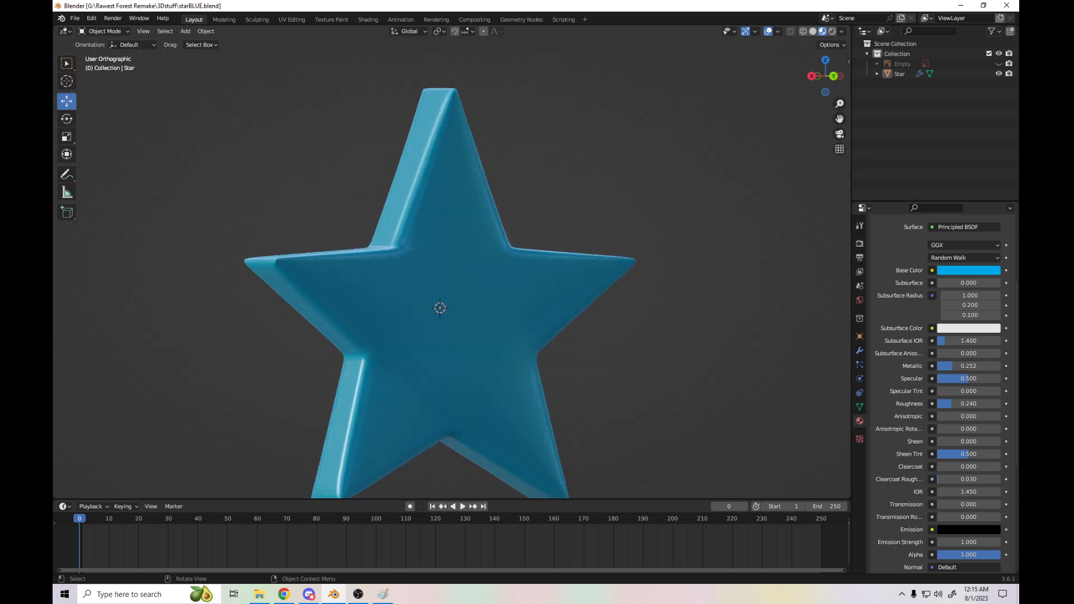
- Rotate the view stepwise through repeated full turns around the star to check its faces and edges from every side
key(KP_6)
key(KP_6)
key(KP_6)
key(KP_6)
key(KP_6)
key(KP_6)
key(KP_6)
key(KP_6)
key(KP_6)
key(KP_6)
key(KP_6)
key(KP_6)
key(KP_6)
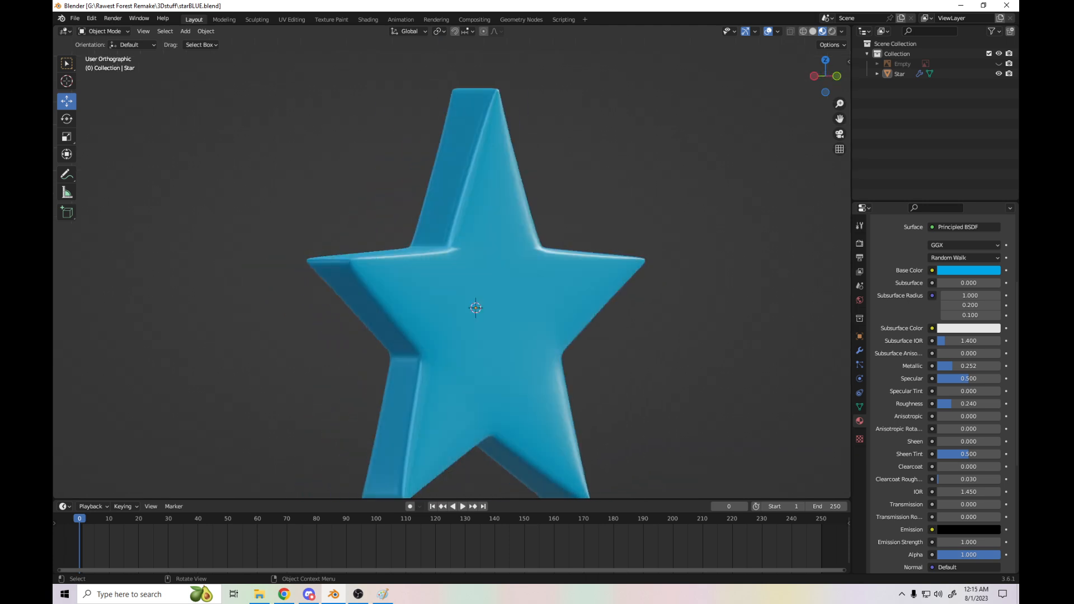
key(KP_6)
key(KP_6)
key(KP_6)
key(KP_6)
key(KP_6)
key(KP_6)
key(KP_6)
key(KP_6)
key(KP_6)
key(KP_6)
key(KP_6)
key(KP_6)
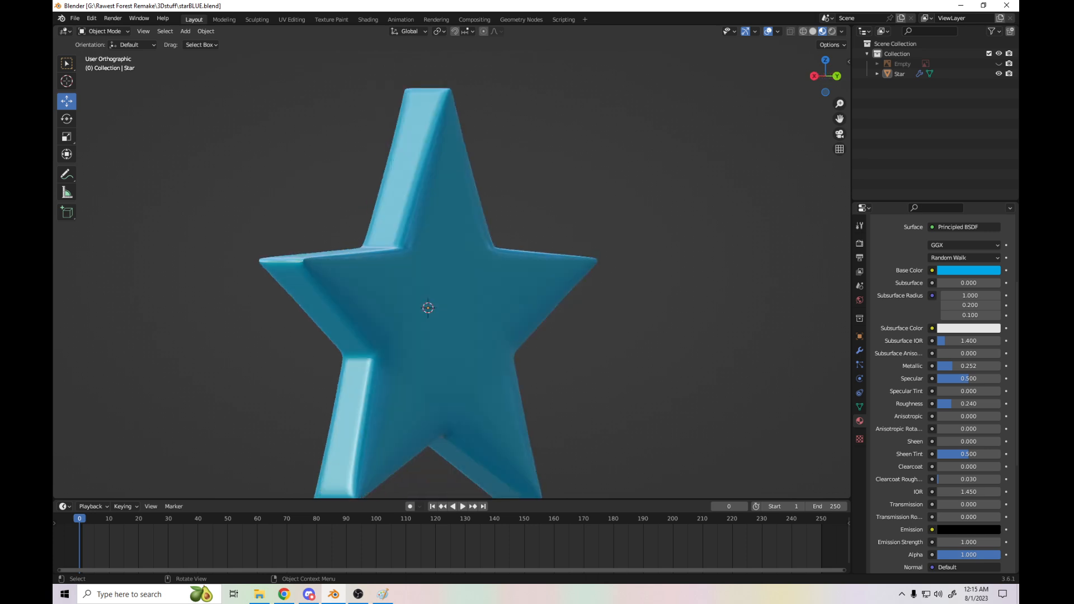
key(KP_6)
key(KP_6)
key(KP_6)
key(KP_6)
key(KP_6)
key(KP_6)
key(KP_6)
key(KP_6)
key(KP_6)
key(KP_6)
key(KP_6)
key(KP_6)
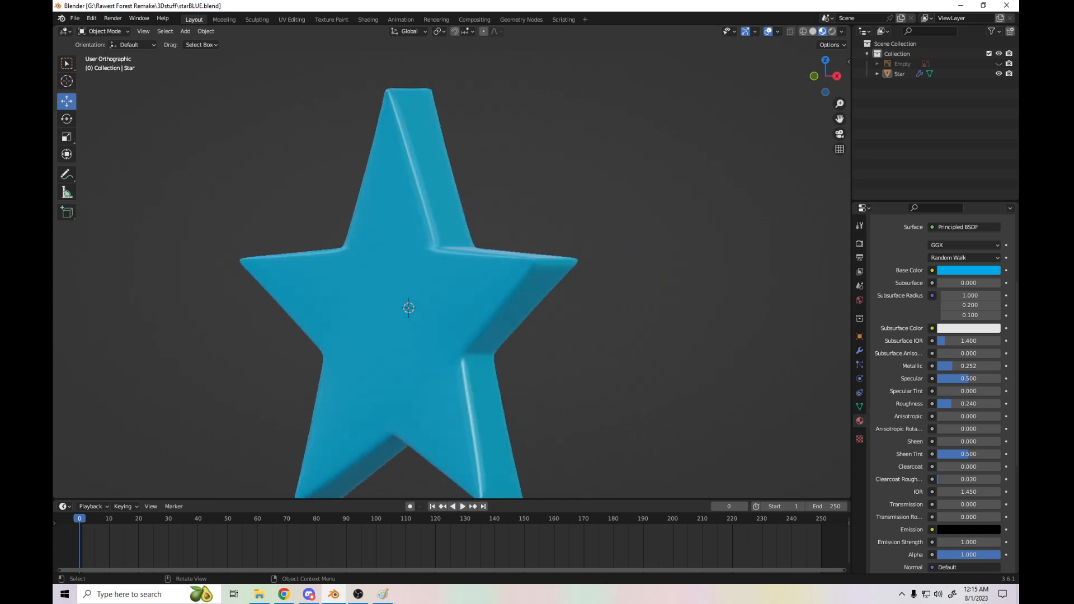
key(KP_6)
key(KP_6)
key(KP_6)
key(KP_6)
key(KP_6)
key(KP_6)
key(KP_6)
key(KP_6)
key(KP_6)
key(KP_6)
key(KP_6)
key(KP_6)
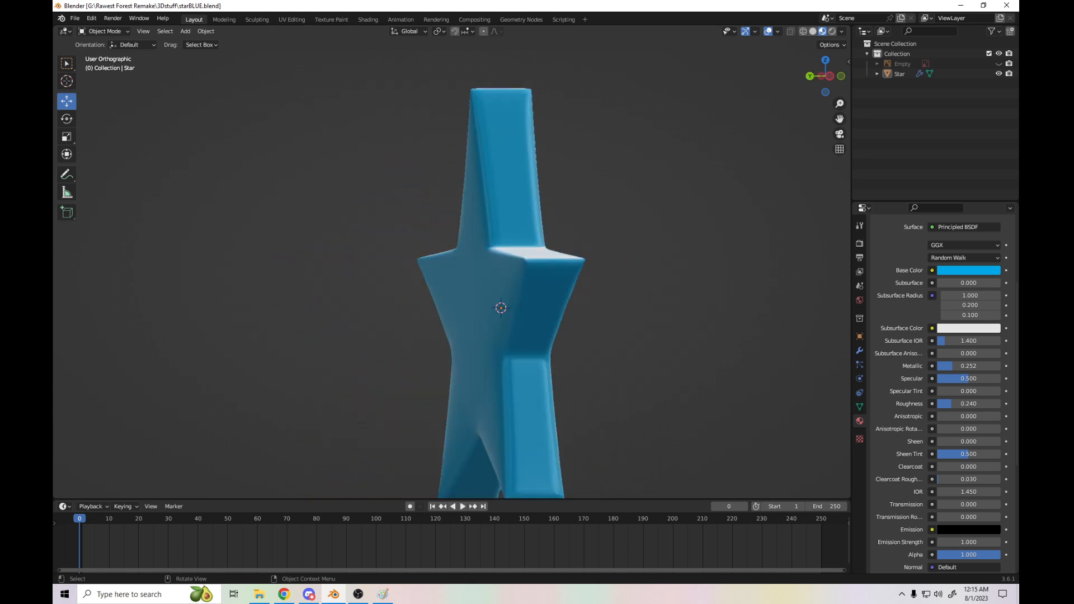
key(KP_6)
key(KP_6)
key(KP_6)
key(KP_6)
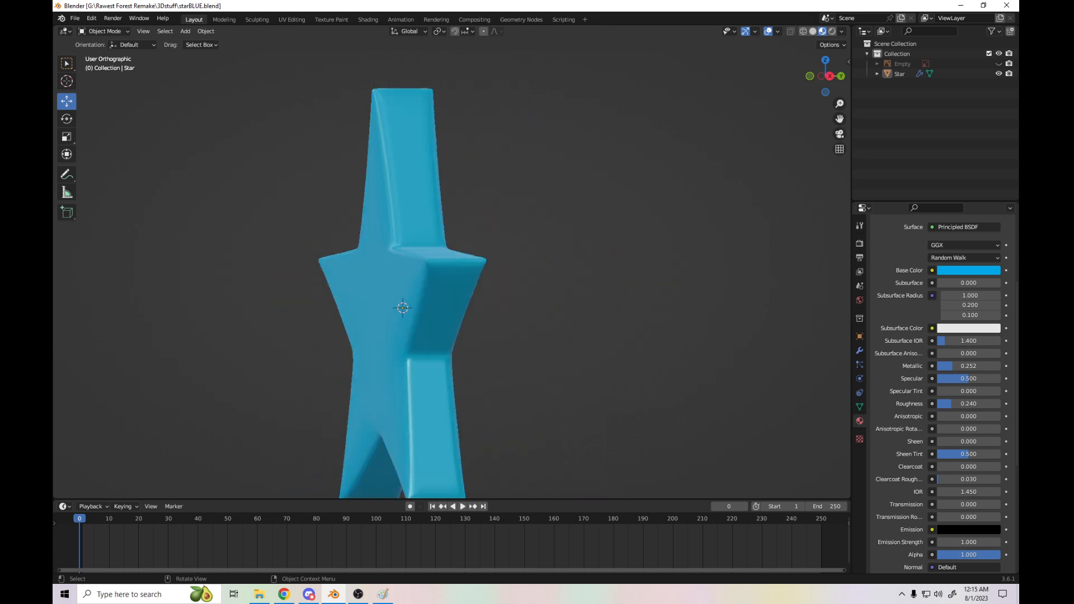
key(KP_6)
key(KP_6)
key(KP_6)
key(KP_6)
key(KP_6)
key(KP_6)
key(KP_6)
key(KP_6)
key(KP_6)
key(KP_6)
key(KP_6)
key(KP_6)
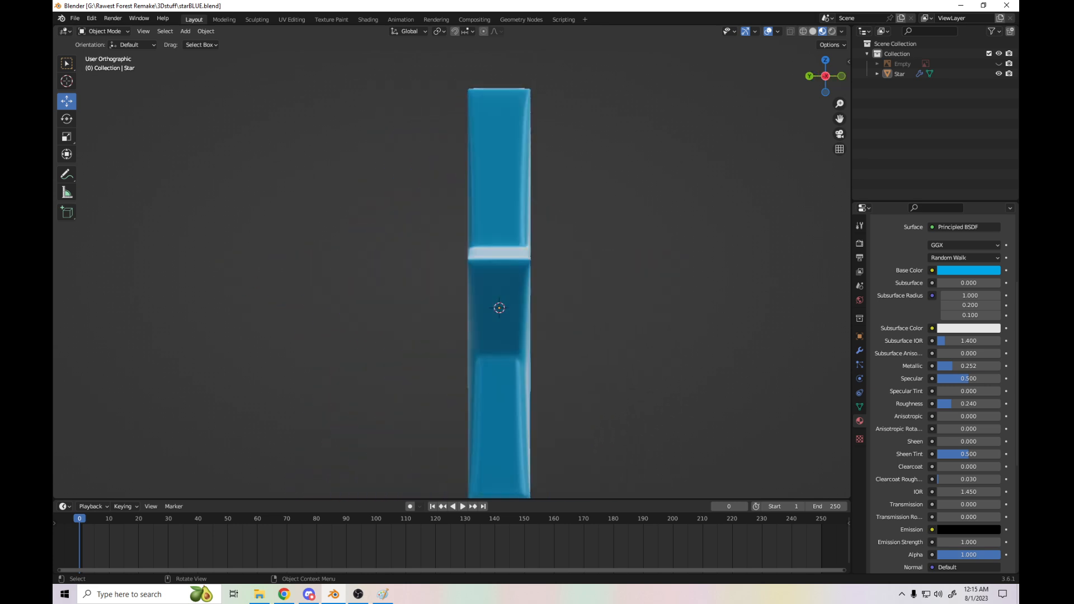
key(KP_6)
key(KP_6)
key(KP_6)
key(KP_6)
key(KP_6)
key(KP_6)
key(KP_6)
key(KP_6)
key(KP_6)
key(KP_6)
key(KP_6)
key(KP_6)
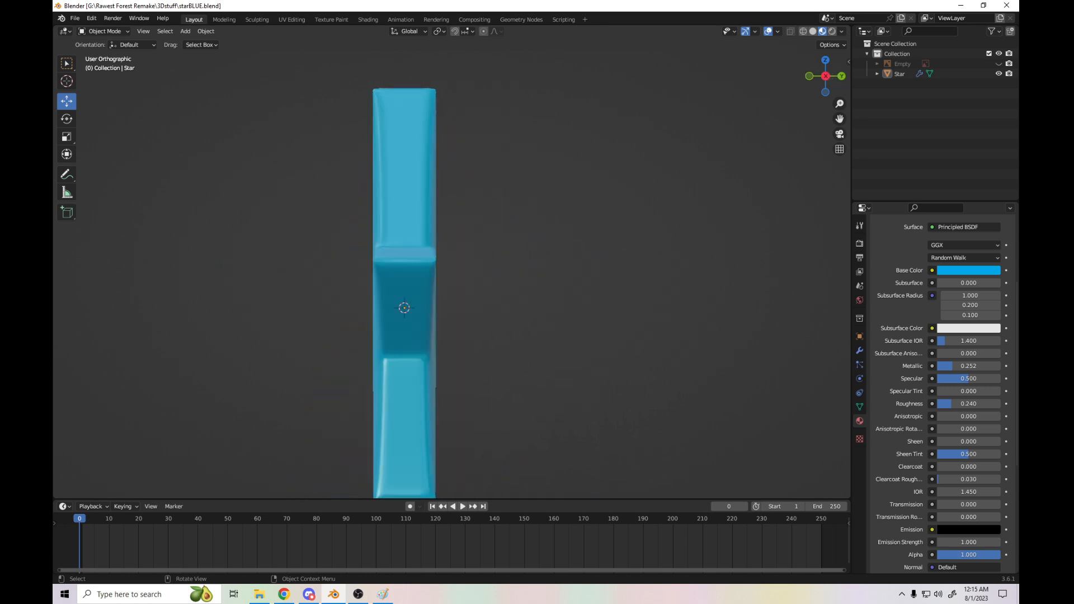
key(KP_6)
key(KP_6)
key(KP_6)
key(KP_6)
key(KP_6)
key(KP_6)
key(KP_6)
key(KP_6)
key(KP_6)
key(KP_6)
key(KP_6)
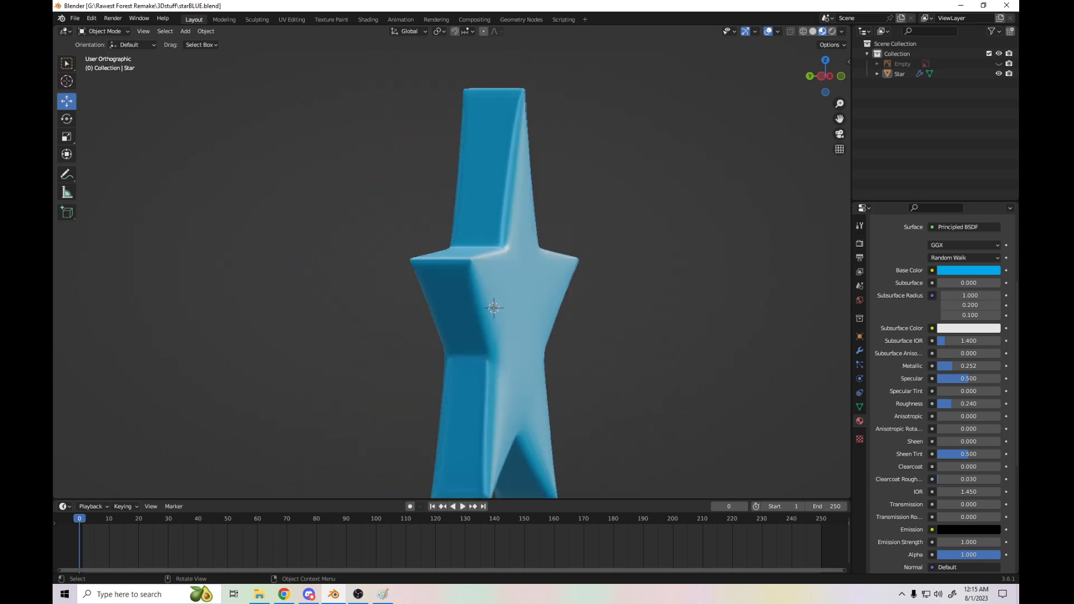
key(KP_6)
key(KP_6)
key(KP_6)
key(KP_6)
key(KP_6)
key(KP_6)
key(KP_6)
key(KP_6)
key(KP_6)
key(KP_6)
key(KP_6)
key(KP_6)
key(KP_6)
key(KP_6)
key(KP_6)
key(KP_6)
key(KP_6)
key(KP_6)
key(KP_6)
key(KP_6)
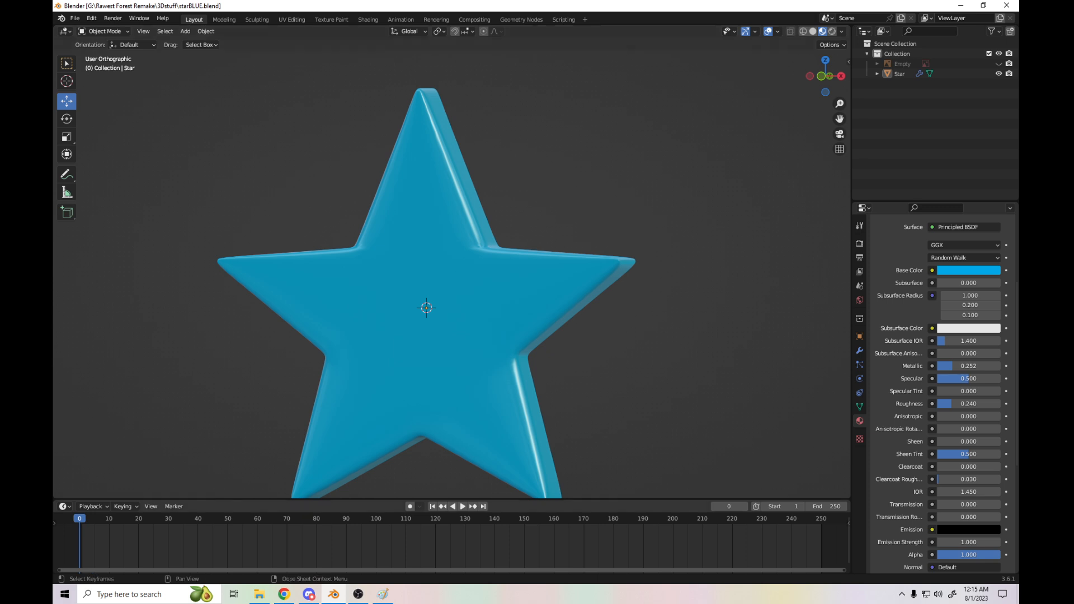
- Scrub the timeline to frame 20 and back to frame 0, then play briefly and return to the start
drag(80, 519, 139, 518)
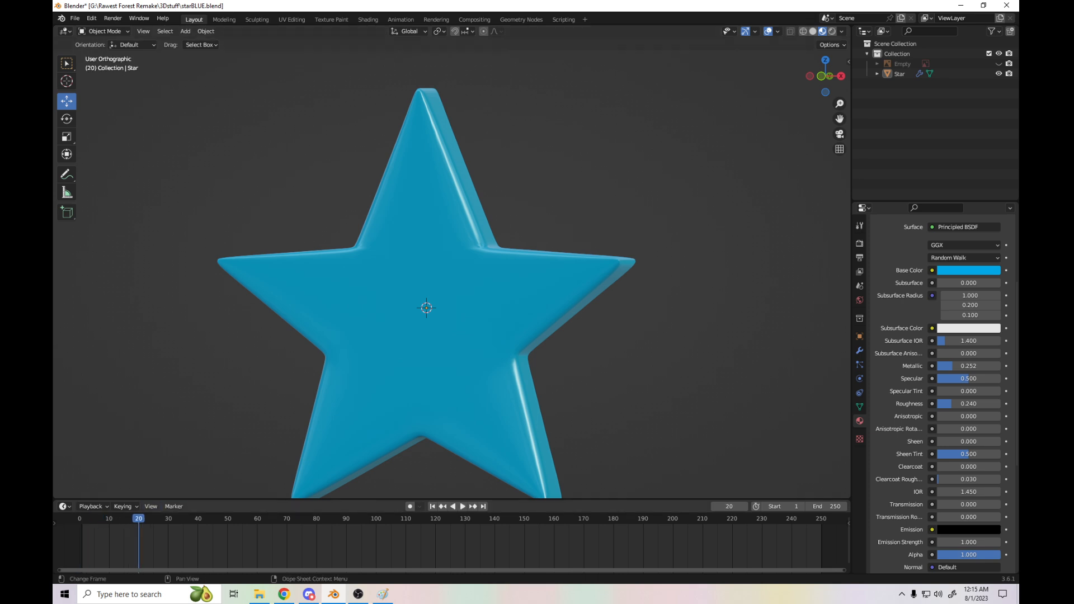
drag(138, 519, 80, 519)
key(space)
key(space)
key(shift+Left)
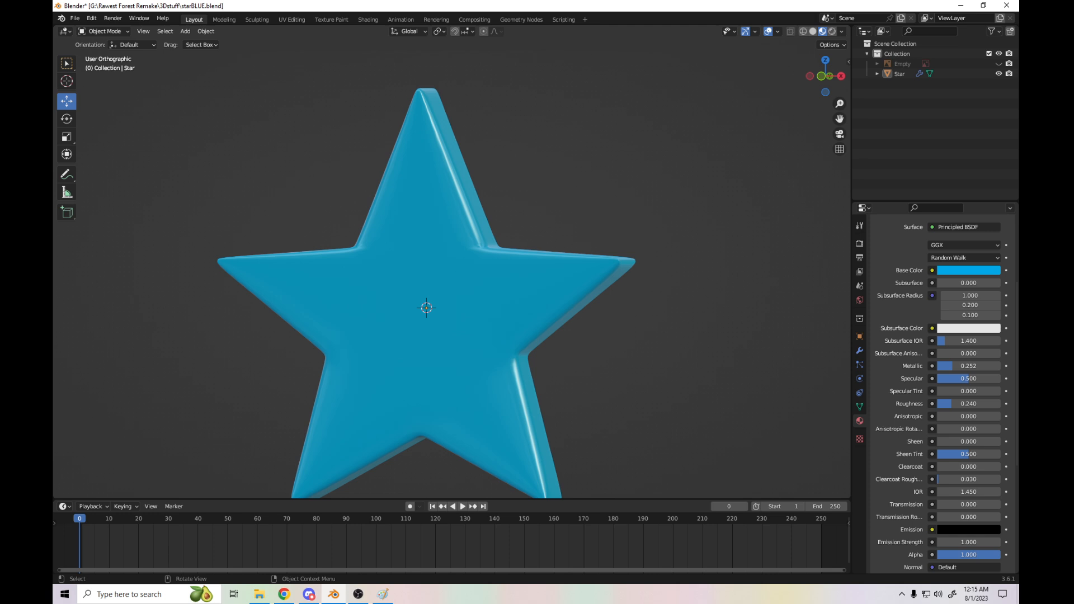
- Compare the star's right and front orthographic views, ending with the whole star framed from the front
drag(825, 76, 726, 76)
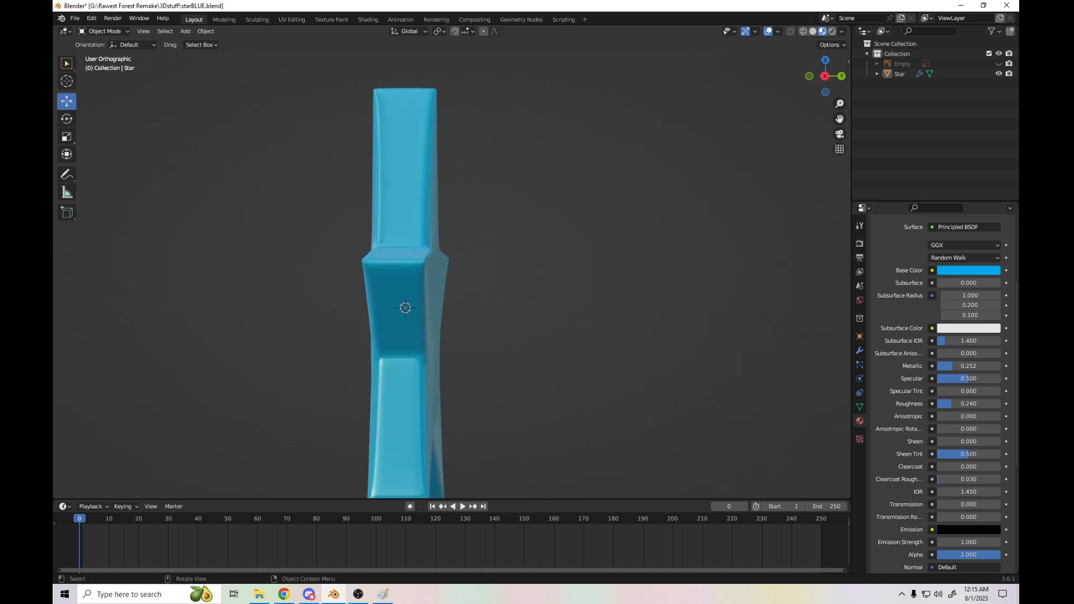
key(KP_3)
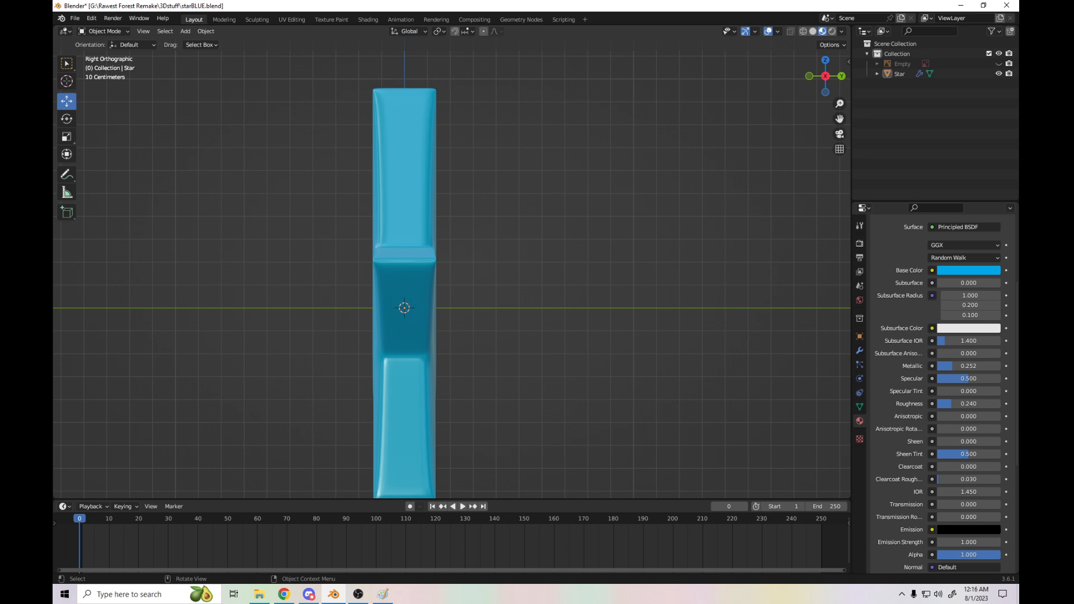
key(KP_1)
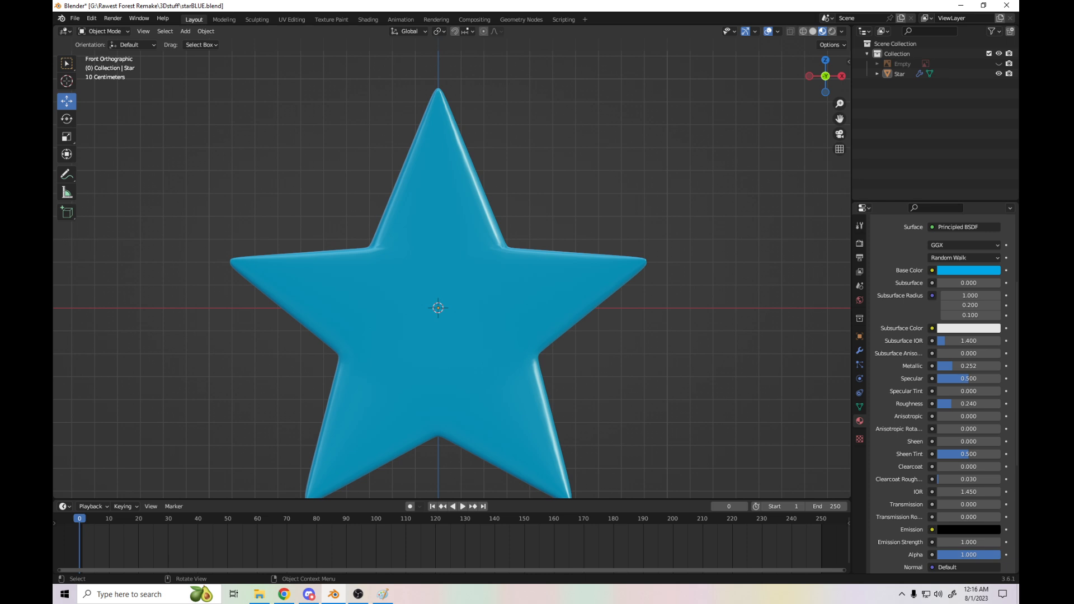
drag(840, 119, 841, 99)
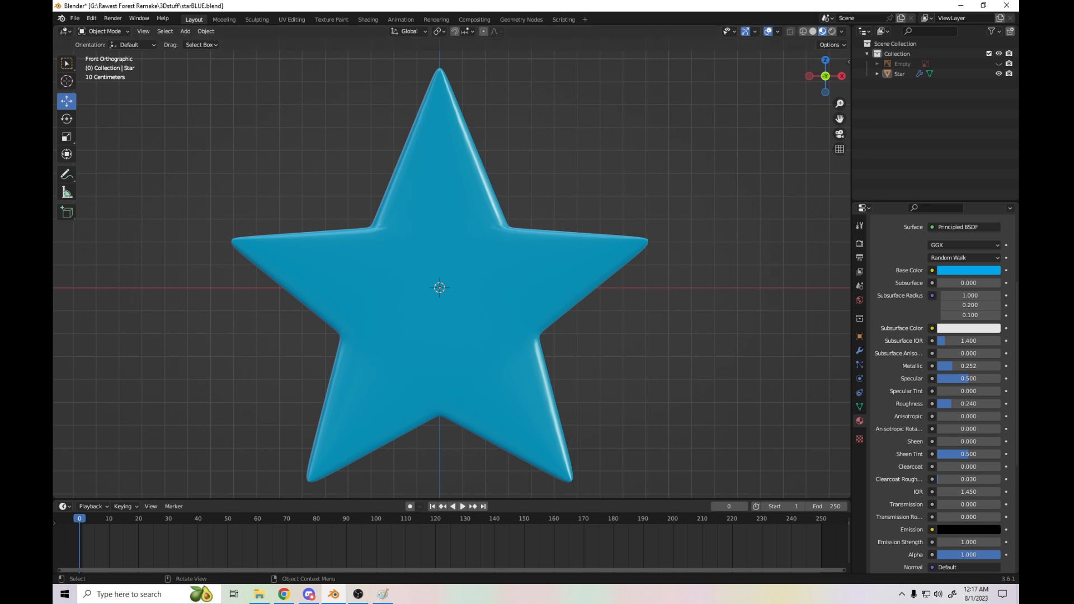
- Switch to Paint and enlarge the canvas to 2566 × 948 px, showing the blank area beside the rounded star
click(382, 594)
drag(1015, 303, 1014, 356)
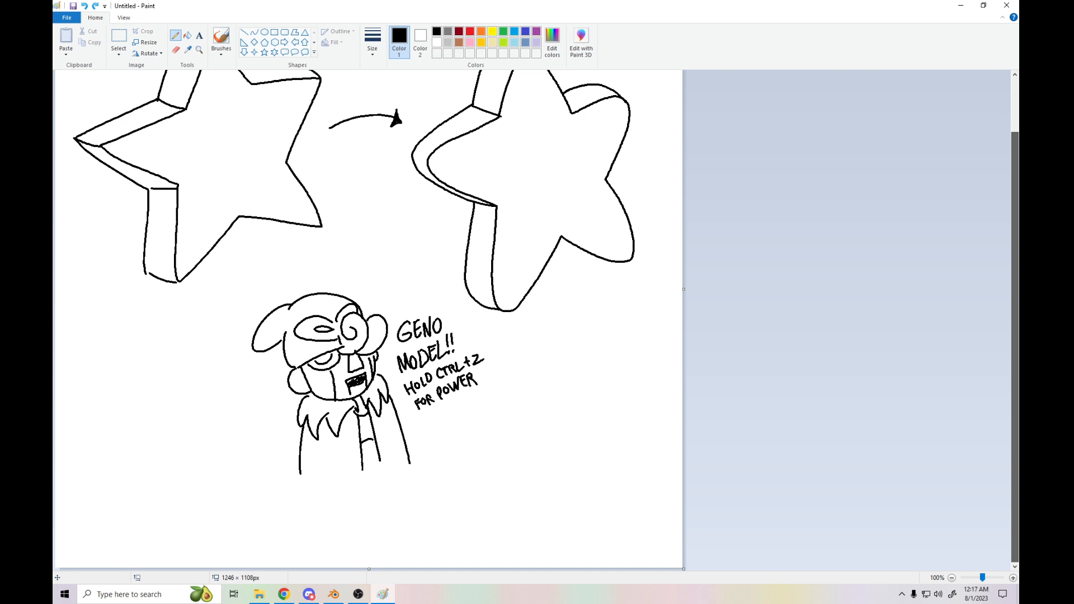
drag(684, 568, 978, 488)
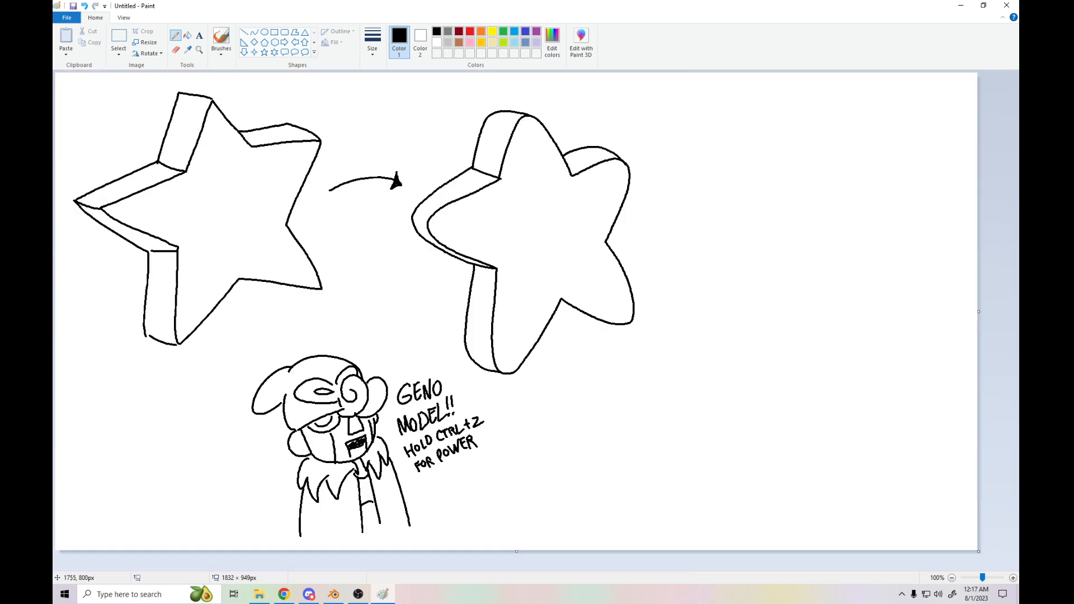
drag(978, 311, 1024, 311)
drag(928, 567, 945, 566)
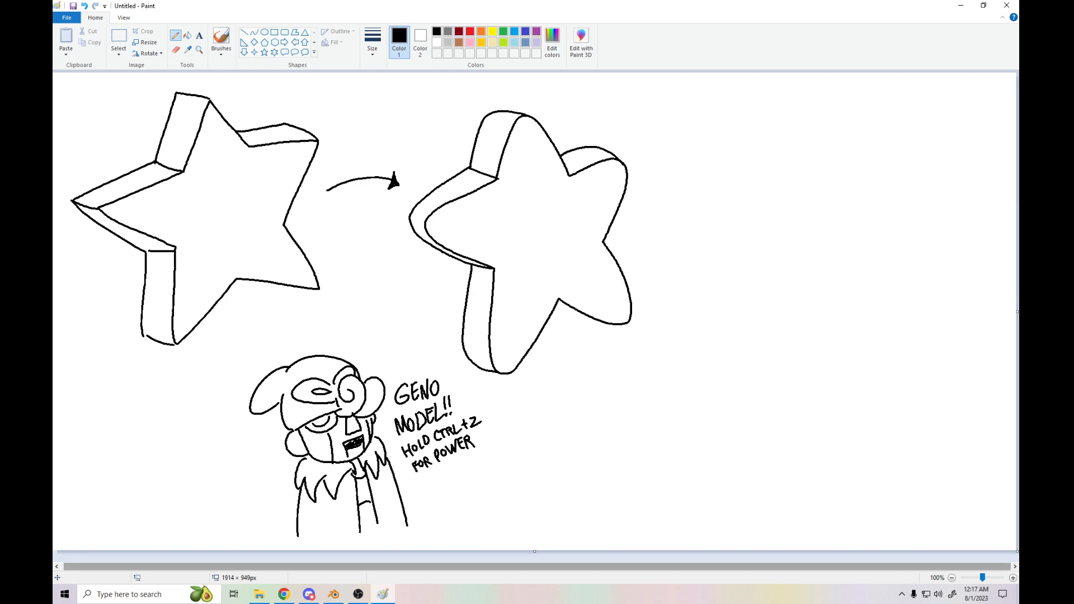
drag(982, 578, 971, 578)
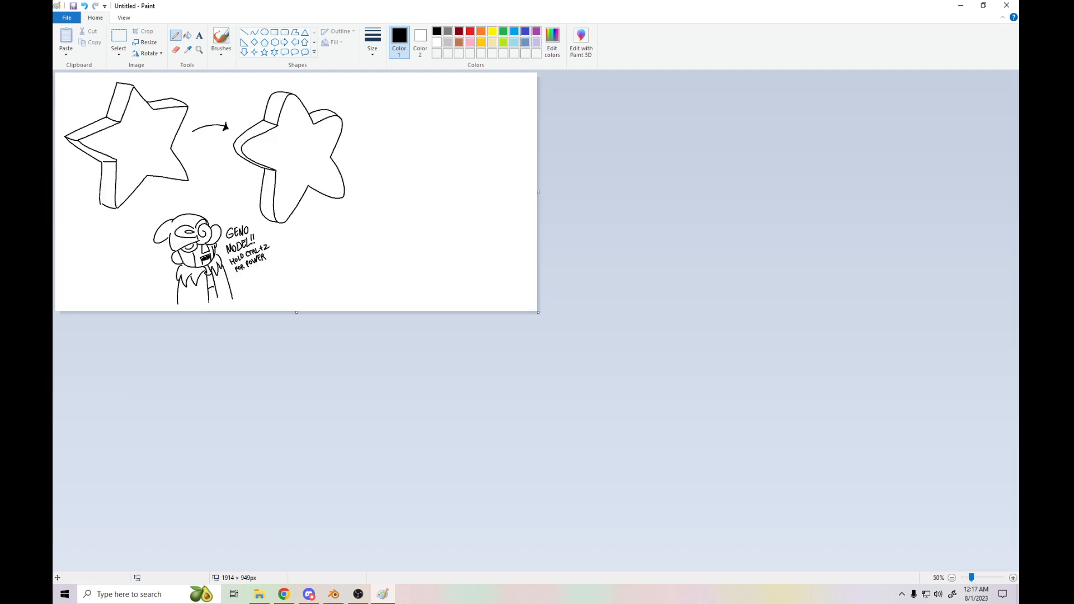
drag(538, 312, 702, 312)
drag(972, 577, 982, 578)
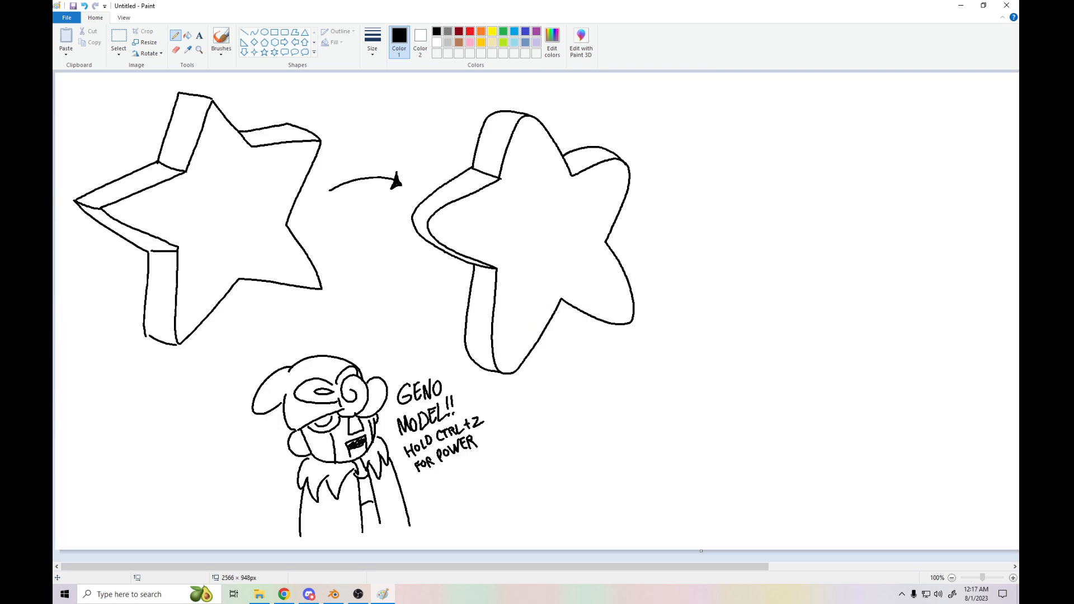
drag(632, 567, 875, 566)
click(118, 40)
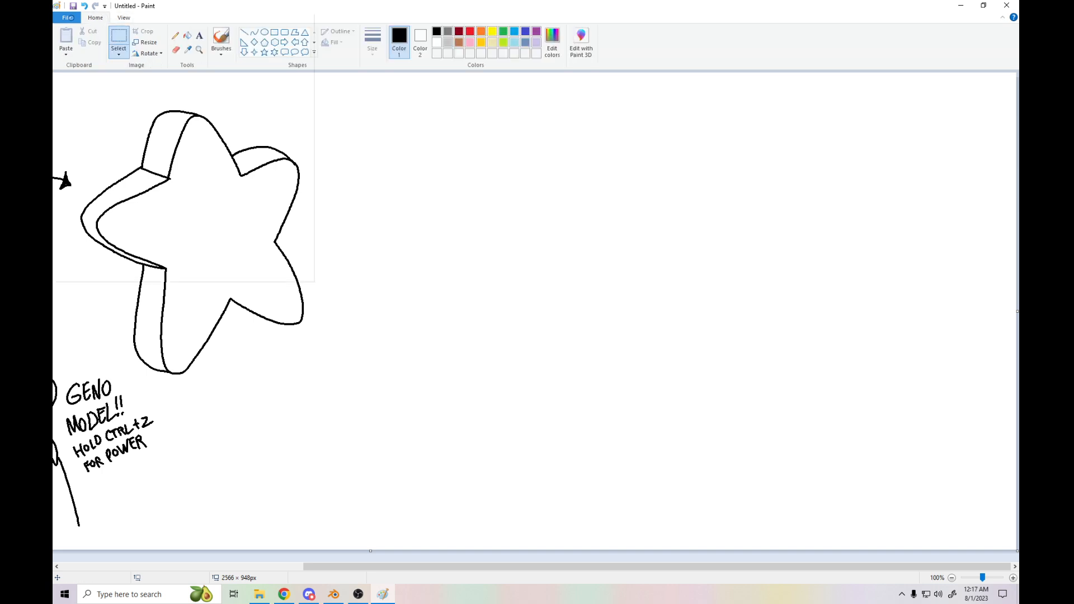
click(66, 18)
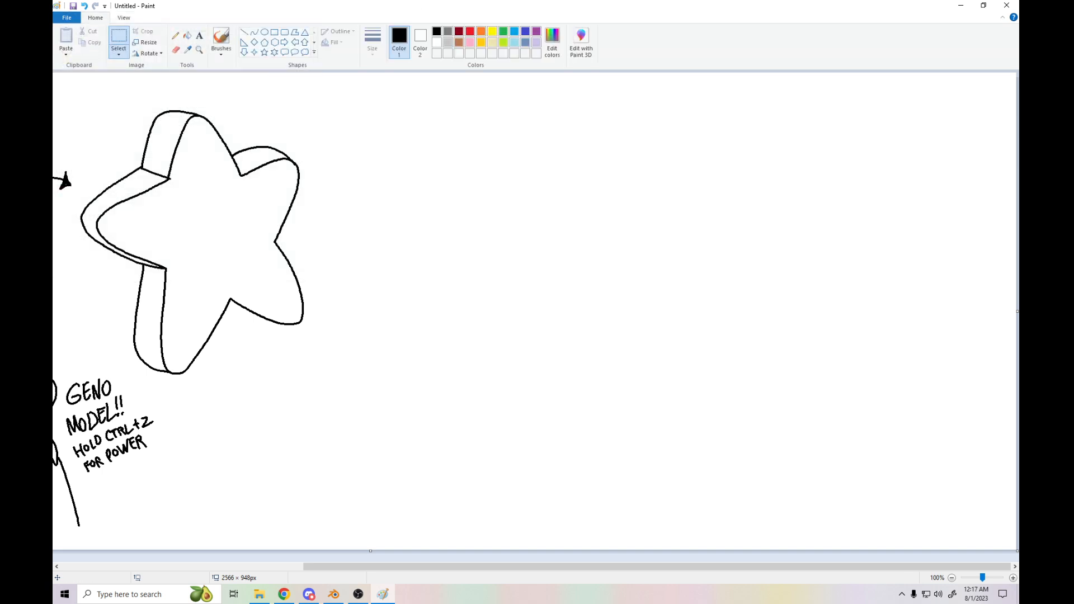
click(175, 35)
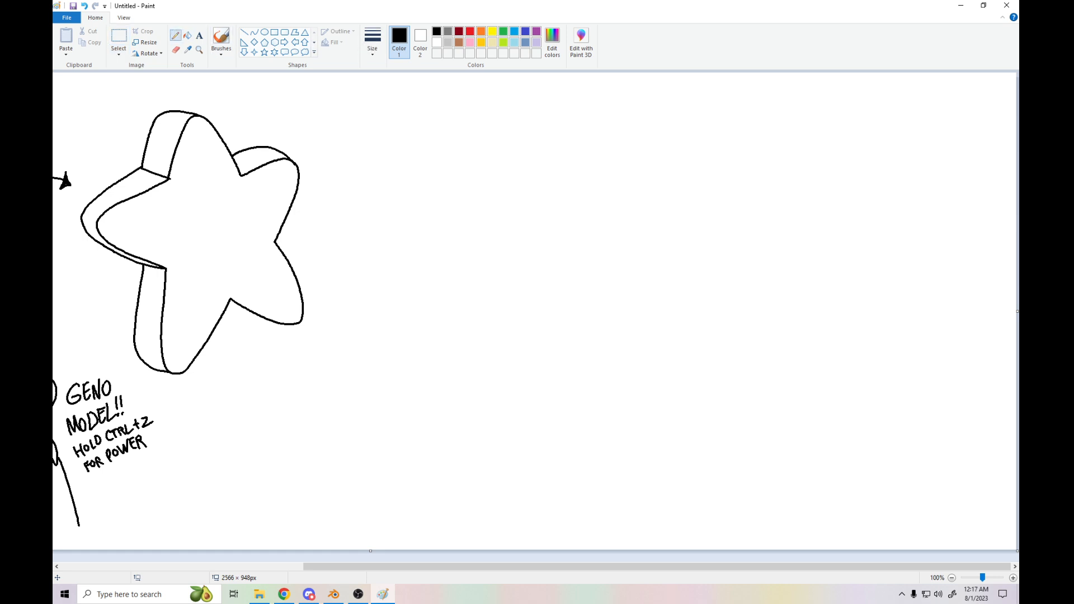
- Draw a black rectangular frame about 1209 × 898 px in the blank area beside the rounded star
click(274, 32)
mouse_move(377, 132)
mouse_down()
mouse_move(831, 487)
mouse_move(881, 488)
mouse_move(832, 495)
mouse_move(924, 532)
mouse_up()
key(ctrl+z)
drag(341, 82, 950, 534)
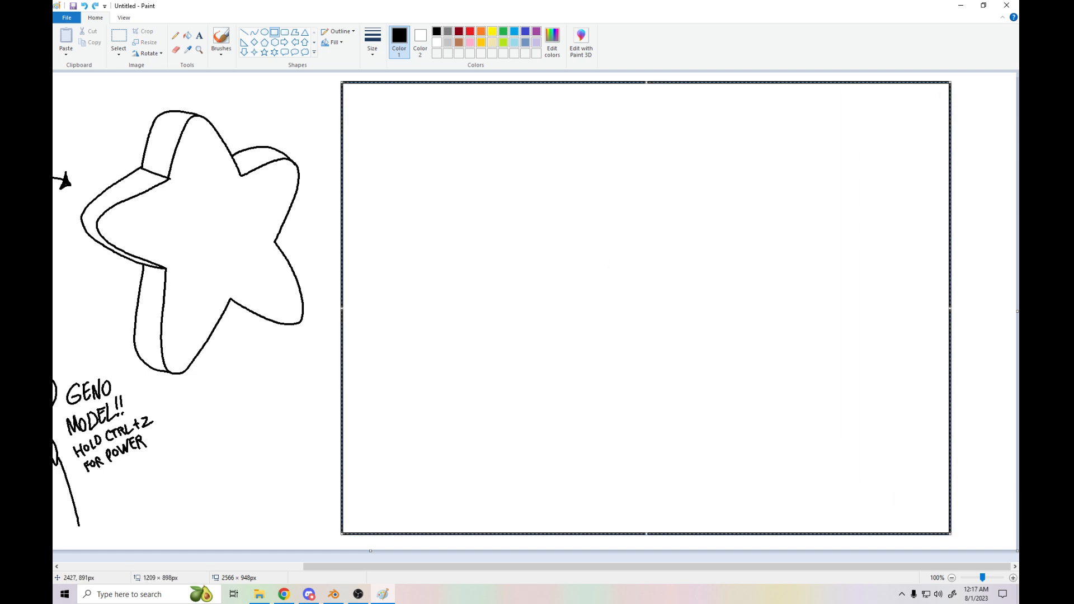
- Sketch in black a large cropped star along the frame's lower edge and a tiny thick star near its upper-left corner
click(175, 35)
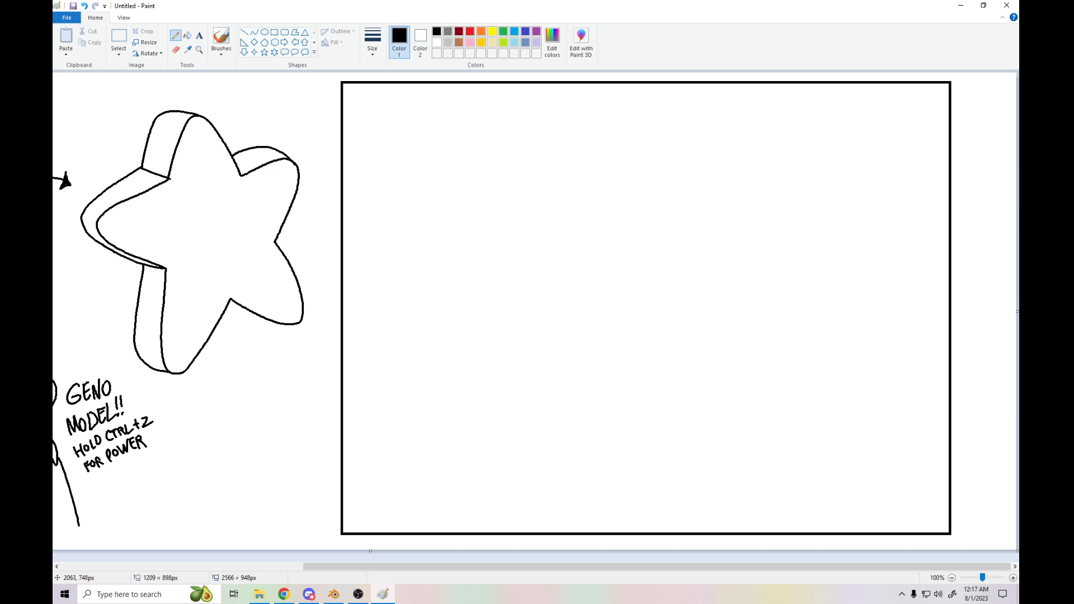
mouse_move(755, 455)
mouse_down()
mouse_move(595, 327)
mouse_move(588, 481)
mouse_move(493, 525)
mouse_move(904, 417)
mouse_move(882, 515)
mouse_up()
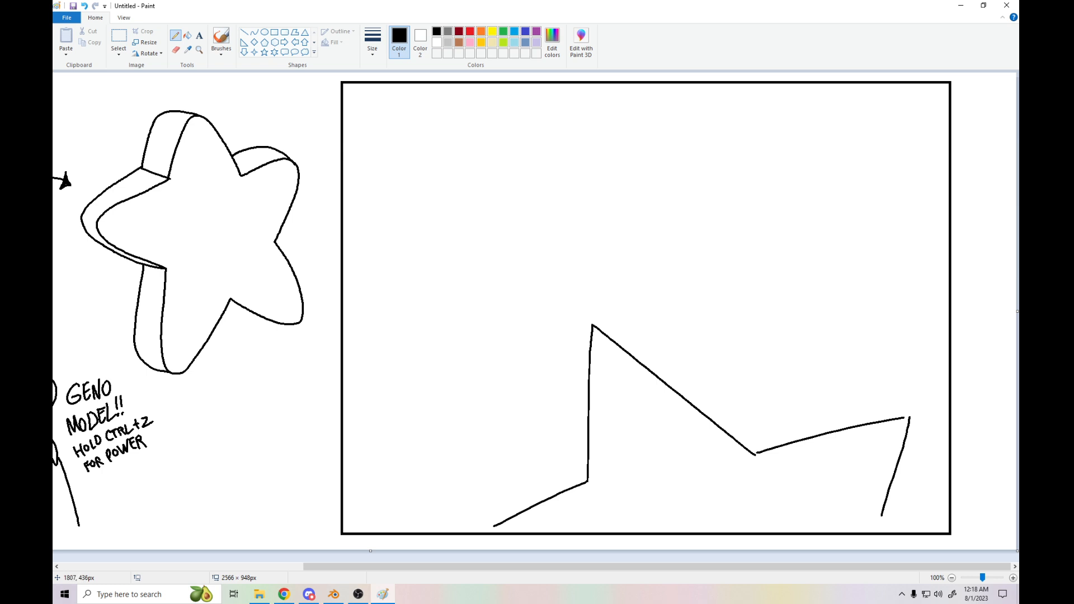
mouse_move(909, 417)
mouse_down()
mouse_move(915, 470)
mouse_move(900, 524)
mouse_up()
mouse_move(477, 101)
mouse_down()
mouse_move(458, 116)
mouse_move(473, 137)
mouse_move(481, 110)
mouse_move(476, 138)
mouse_up()
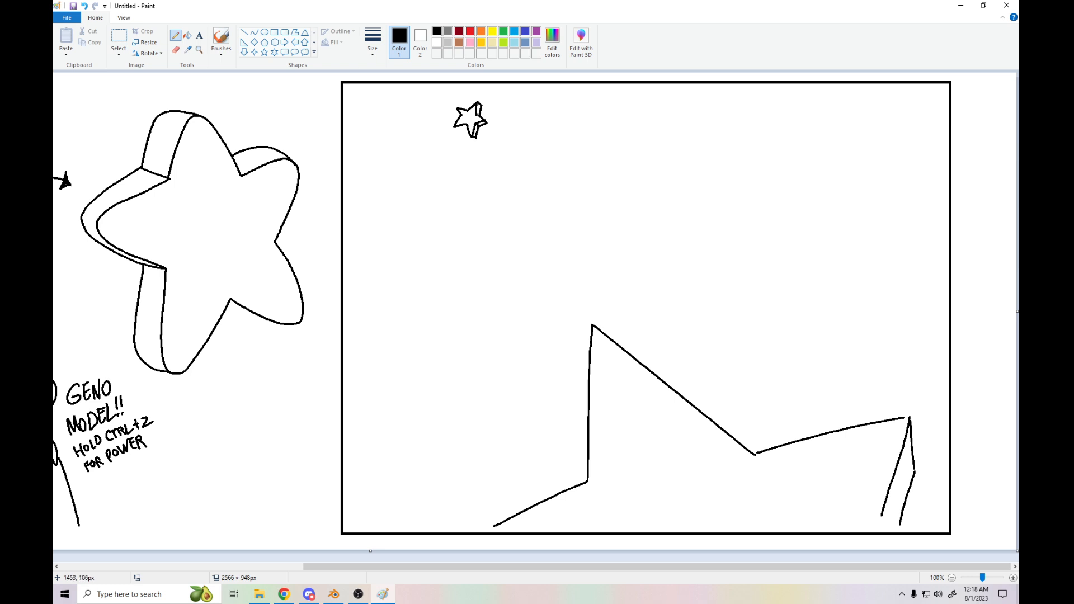
- Draw two red motion curves from the large star's sides to the tiny star, with a red arrow between them pointing up
click(470, 31)
drag(898, 402, 488, 143)
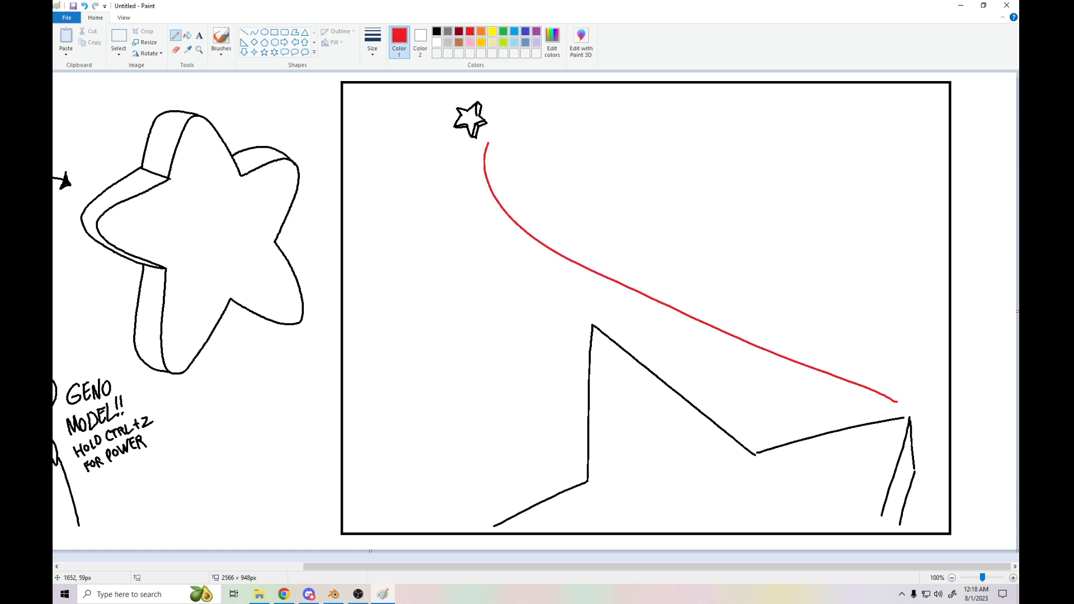
key(ctrl+z)
mouse_move(888, 410)
mouse_down()
mouse_move(526, 253)
mouse_move(491, 136)
mouse_move(415, 147)
mouse_move(383, 493)
mouse_up()
mouse_move(538, 431)
mouse_down()
mouse_move(442, 173)
mouse_move(430, 182)
mouse_move(449, 171)
mouse_up()
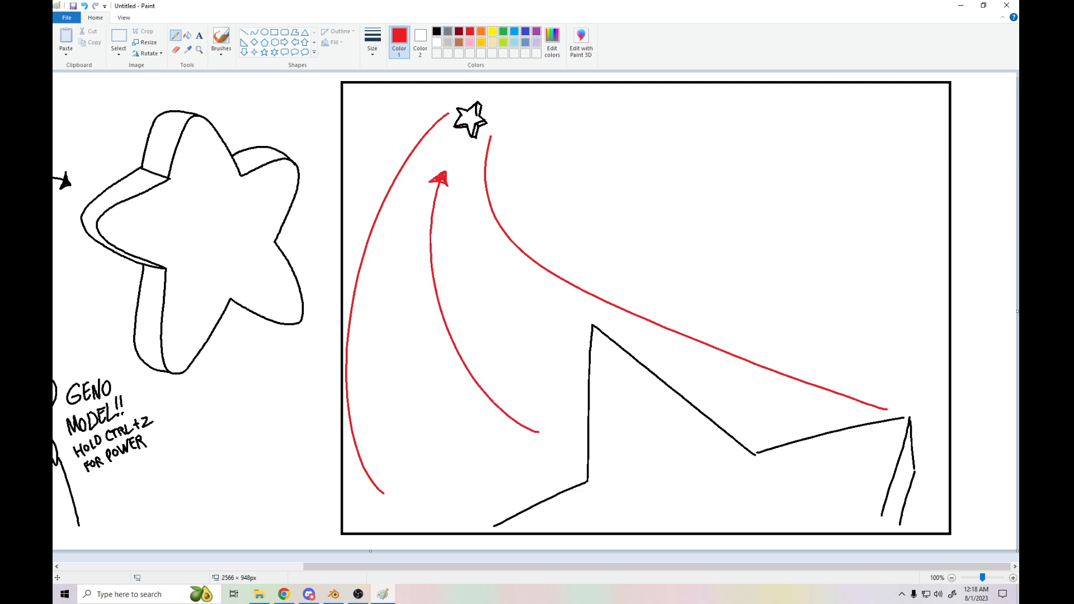
- Sketch a second, rotated star outline in grey over the tiny star near the frame's upper-left corner
click(448, 31)
mouse_move(463, 113)
mouse_down()
mouse_move(469, 106)
mouse_move(457, 131)
mouse_move(477, 104)
mouse_move(459, 104)
mouse_up()
drag(459, 104, 454, 129)
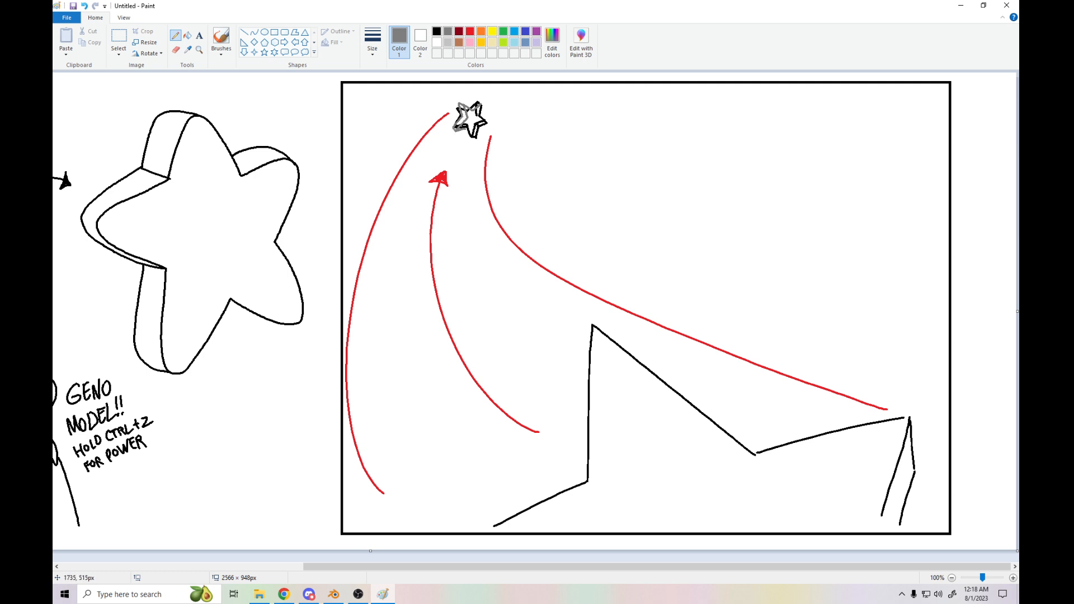
- Draw in grey the thick upper point and side arm of a rotated star over the large black star
mouse_move(605, 326)
mouse_down()
mouse_move(582, 336)
mouse_move(598, 453)
mouse_move(534, 480)
mouse_up()
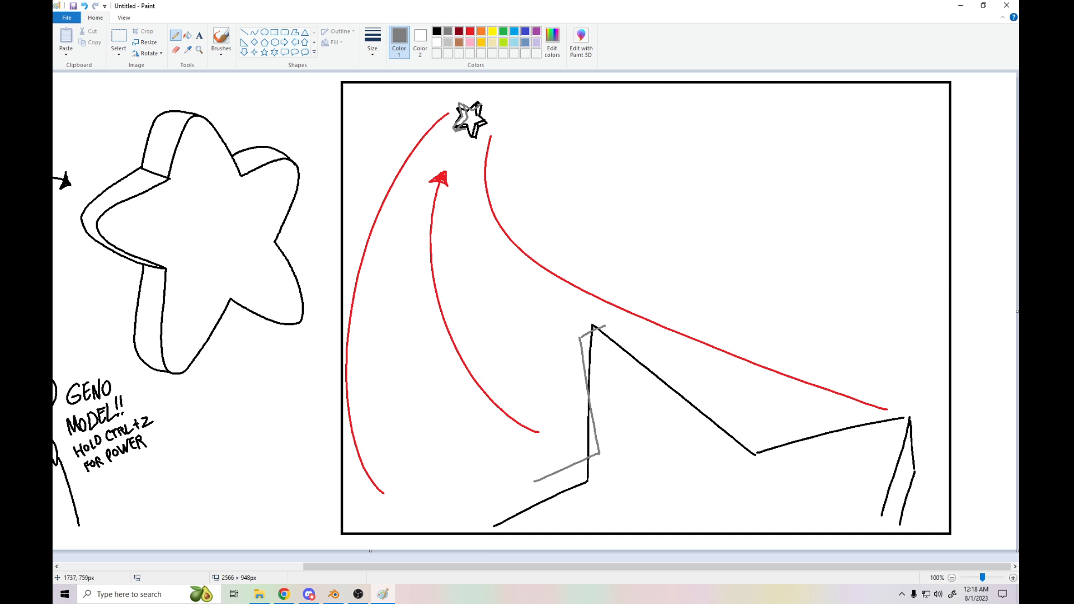
mouse_move(599, 454)
mouse_down()
mouse_move(627, 457)
mouse_move(604, 327)
mouse_up()
drag(534, 481, 590, 526)
drag(599, 454, 644, 520)
key(ctrl+z)
drag(599, 455, 635, 513)
key(ctrl+z)
key(ctrl+z)
drag(599, 454, 641, 526)
mouse_move(536, 480)
mouse_down()
mouse_move(573, 523)
mouse_move(635, 526)
mouse_move(588, 528)
mouse_move(625, 516)
mouse_up()
key(ctrl+z)
key(ctrl+z)
- Complete the grey rotated star's front outline from its upper point down towards the frame's lower edge
drag(605, 324, 688, 452)
key(ctrl+z)
mouse_move(606, 324)
mouse_down()
mouse_move(690, 446)
mouse_move(742, 450)
mouse_move(732, 497)
mouse_up()
drag(733, 502, 752, 530)
key(ctrl+z)
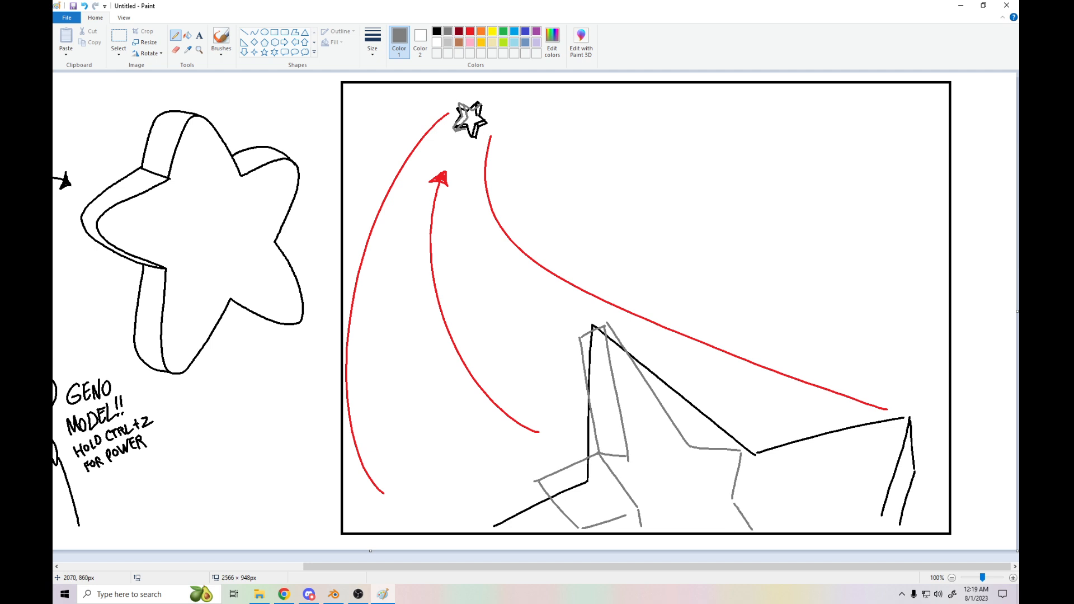
- Write the label "PATH TO FOLLOW" in red beside the red arrow
click(437, 31)
click(470, 32)
drag(447, 289, 456, 308)
mouse_move(447, 289)
mouse_down()
mouse_move(453, 300)
mouse_move(467, 294)
mouse_up()
drag(469, 281, 475, 297)
drag(474, 288, 484, 286)
mouse_move(485, 273)
mouse_down()
mouse_move(486, 294)
mouse_move(468, 309)
mouse_up()
mouse_move(464, 310)
mouse_down()
mouse_move(479, 335)
mouse_move(504, 308)
mouse_up()
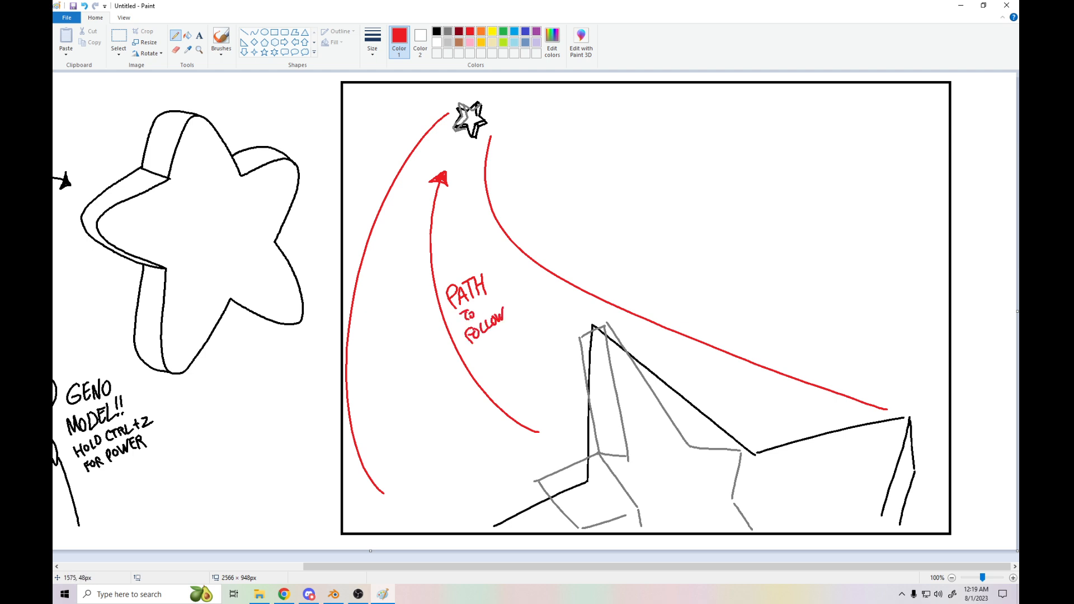
- Write "LOOPING SPIN ANIMATION" in grey on three lines inside the grey star
click(448, 31)
mouse_move(645, 475)
mouse_down()
mouse_move(655, 486)
mouse_move(671, 476)
mouse_up()
key(ctrl+z)
drag(676, 468, 682, 477)
mouse_move(681, 467)
mouse_down()
mouse_move(694, 471)
mouse_move(653, 504)
mouse_move(663, 502)
mouse_up()
mouse_move(662, 489)
mouse_down()
mouse_move(670, 499)
mouse_move(678, 487)
mouse_up()
drag(678, 487, 682, 482)
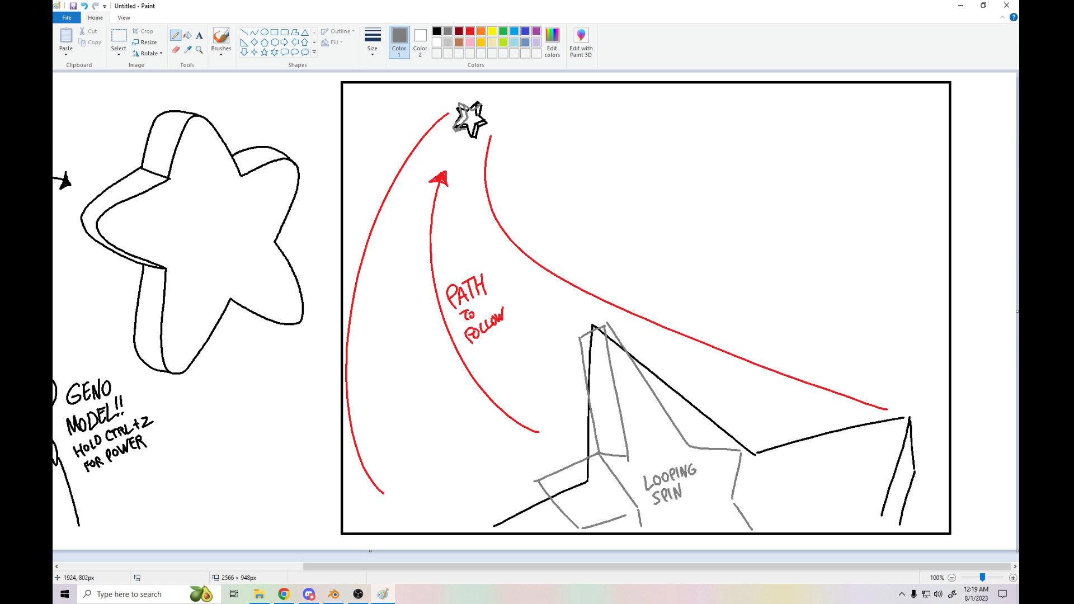
mouse_move(659, 523)
mouse_down()
mouse_move(662, 510)
mouse_move(667, 521)
mouse_up()
mouse_move(667, 520)
mouse_down()
mouse_move(671, 506)
mouse_move(678, 519)
mouse_move(697, 514)
mouse_up()
click(694, 514)
mouse_move(689, 508)
mouse_down()
mouse_move(703, 495)
mouse_move(699, 510)
mouse_up()
mouse_move(704, 495)
mouse_down()
mouse_move(705, 509)
mouse_move(709, 494)
mouse_up()
drag(714, 505, 721, 488)
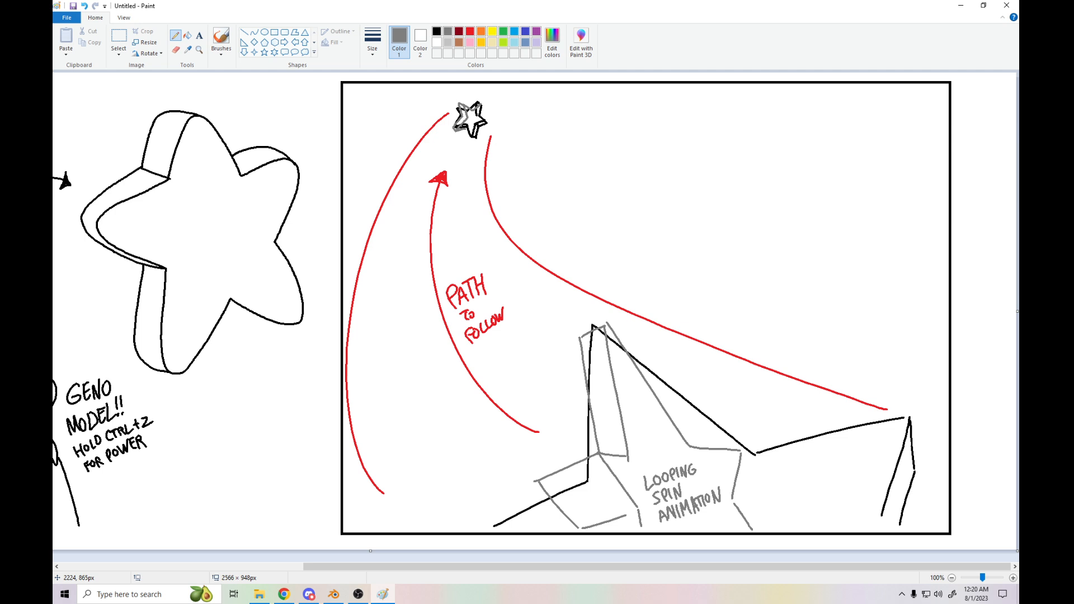
- Draw large dark-blue arcs over the big star and a small dark-blue arc around the tiny star
click(523, 32)
mouse_move(476, 512)
mouse_down()
mouse_move(582, 290)
mouse_move(904, 419)
mouse_move(899, 368)
mouse_move(477, 478)
mouse_move(869, 371)
mouse_up()
key(ctrl+z)
mouse_move(460, 144)
mouse_down()
mouse_move(505, 128)
mouse_move(500, 101)
mouse_up()
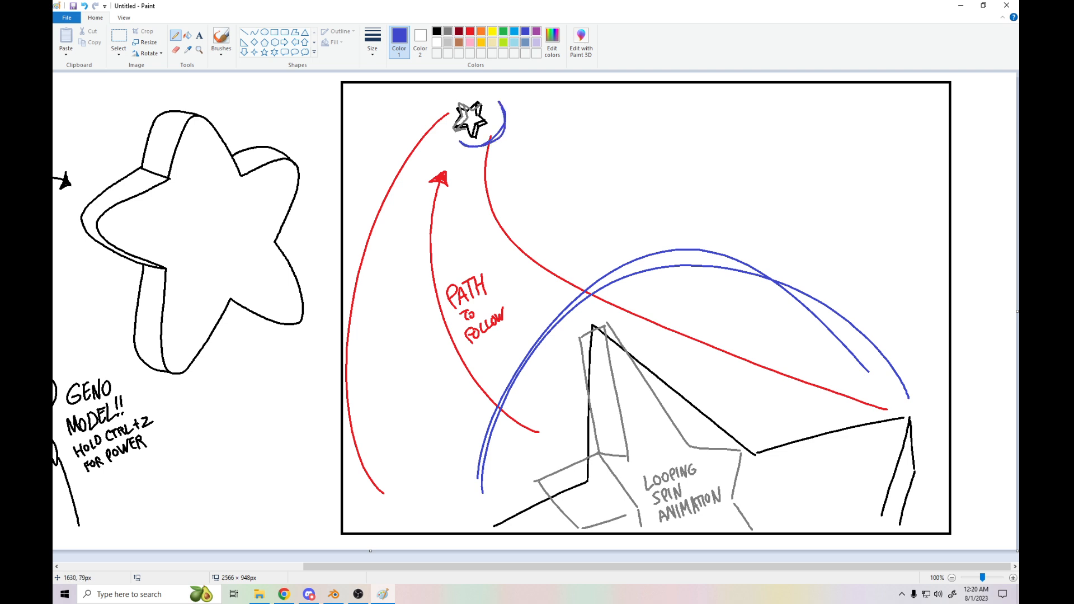
drag(503, 144, 607, 251)
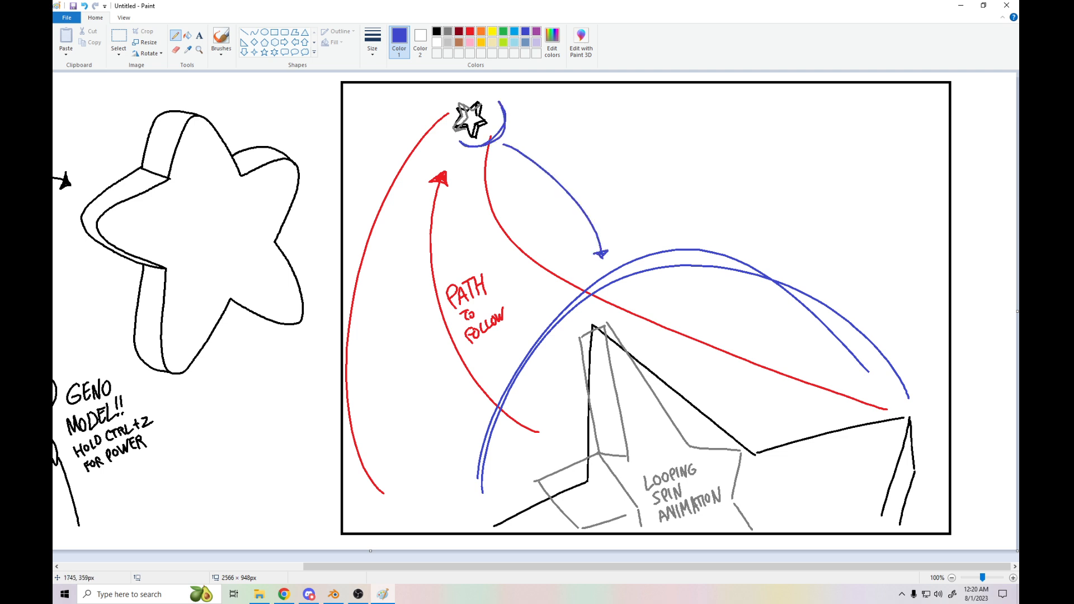
key(ctrl+z)
key(ctrl+z)
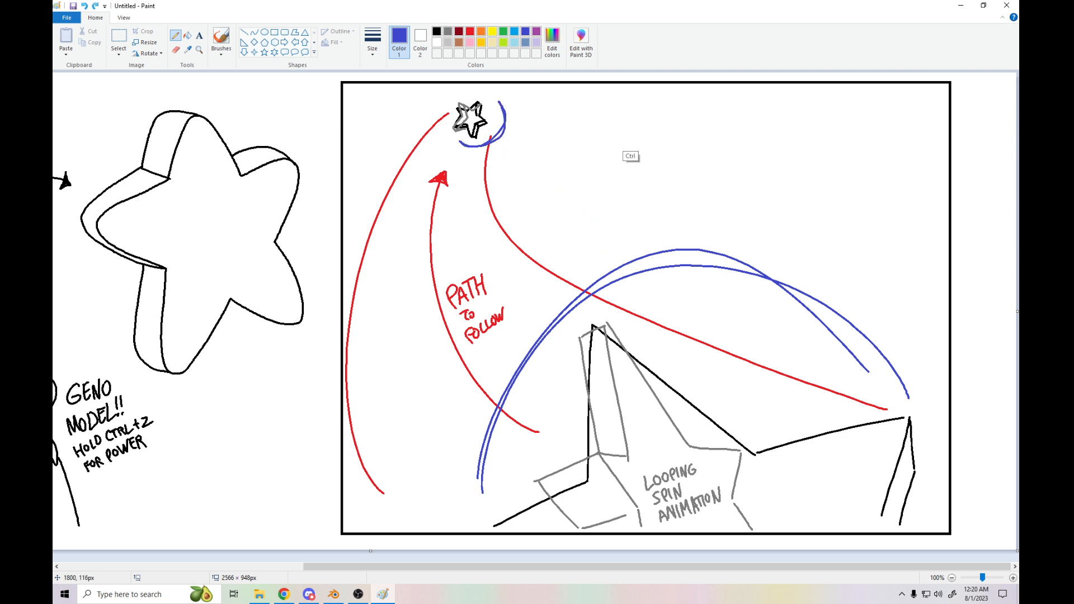
- Link the small and large blue arcs with a straight blue line and write "AND" beside it
drag(501, 140, 613, 274)
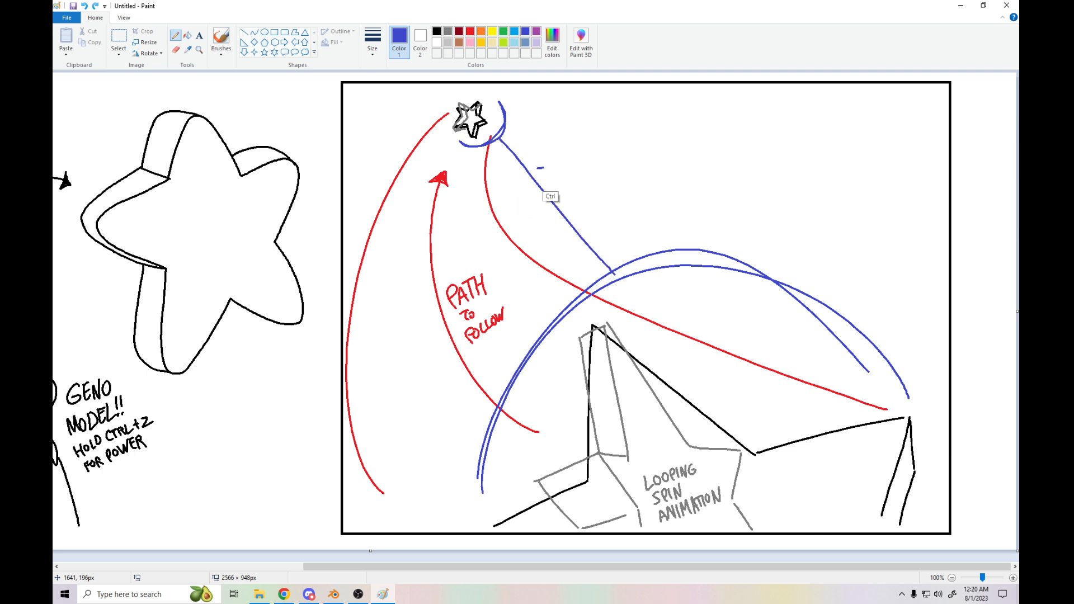
mouse_move(534, 169)
mouse_down()
mouse_move(547, 167)
mouse_move(543, 183)
mouse_up()
drag(536, 170, 576, 203)
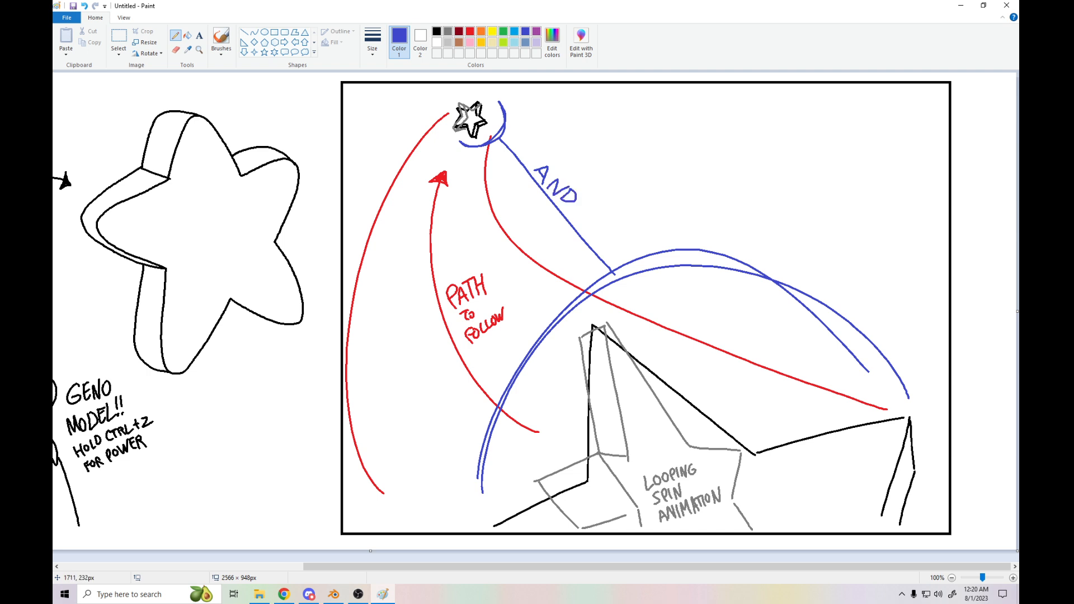
- Write "starBLUE" in quotation marks along the blue line, just below the word "AND"
drag(510, 167, 511, 174)
mouse_move(514, 167)
mouse_down()
mouse_move(507, 188)
mouse_move(519, 192)
mouse_move(509, 187)
mouse_up()
key(ctrl+z)
key(ctrl+z)
key(ctrl+z)
drag(525, 184, 517, 195)
drag(517, 183, 528, 202)
mouse_move(527, 197)
mouse_down()
mouse_move(536, 206)
mouse_move(527, 208)
mouse_up()
key(ctrl+z)
drag(528, 208, 540, 204)
mouse_move(543, 203)
mouse_down()
mouse_move(534, 217)
mouse_move(527, 208)
mouse_up()
key(ctrl+z)
key(ctrl+z)
key(ctrl+z)
mouse_move(535, 198)
mouse_down()
mouse_move(528, 209)
mouse_move(538, 218)
mouse_up()
drag(545, 210, 551, 217)
drag(551, 214, 561, 226)
key(ctrl+z)
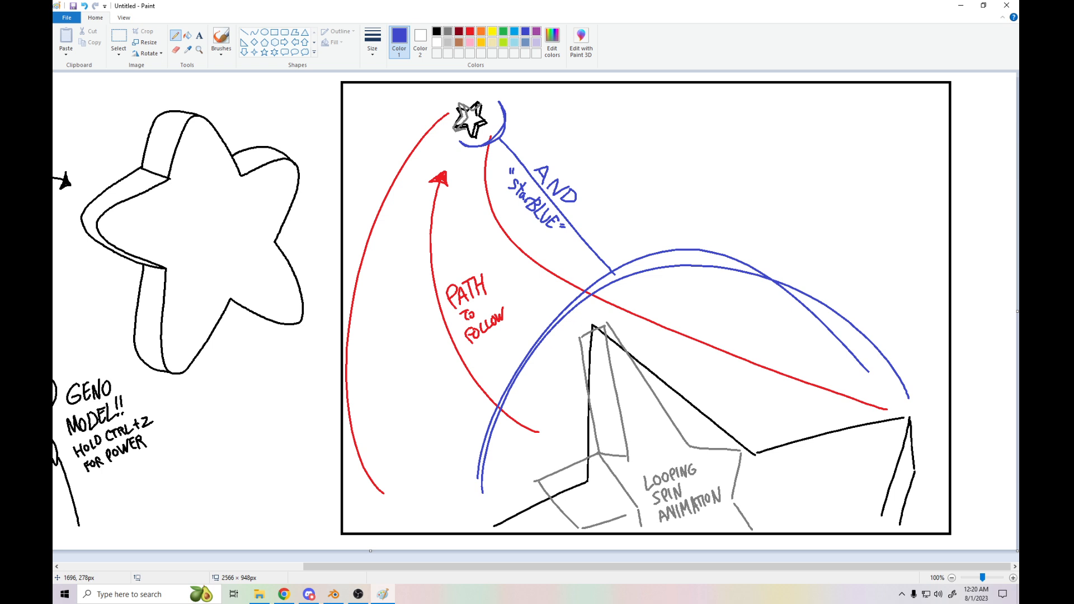
- Hatch the large black star's uncovered front areas and the tiny star's centre in light blue
click(503, 31)
click(514, 31)
drag(800, 479, 870, 510)
drag(471, 116, 473, 126)
drag(667, 396, 722, 445)
drag(520, 525, 557, 511)
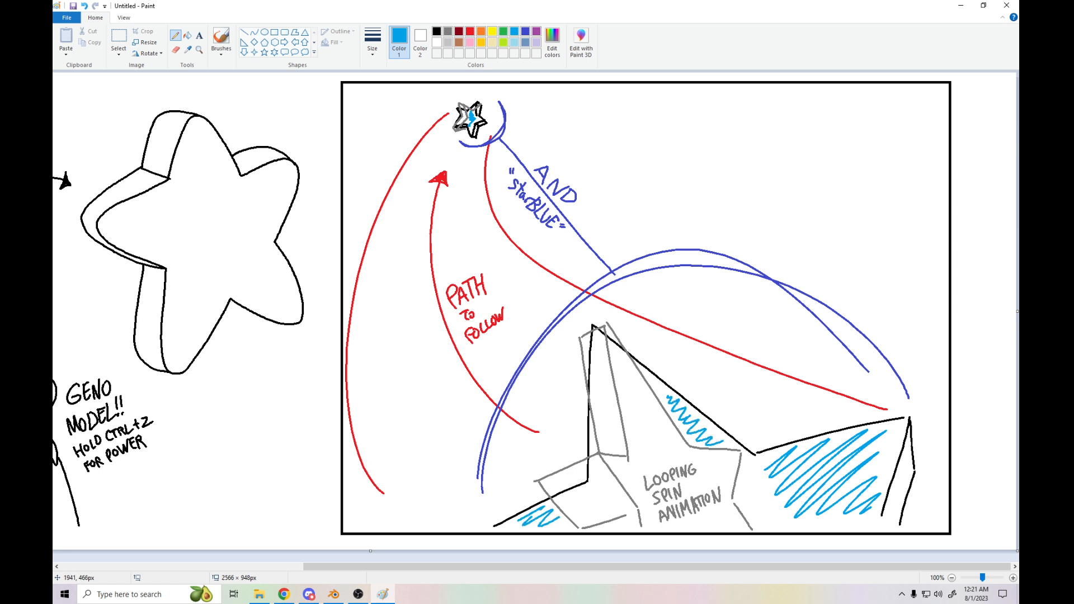
- Sketch a small green star and a larger yellow star in the frame's empty upper area
click(503, 31)
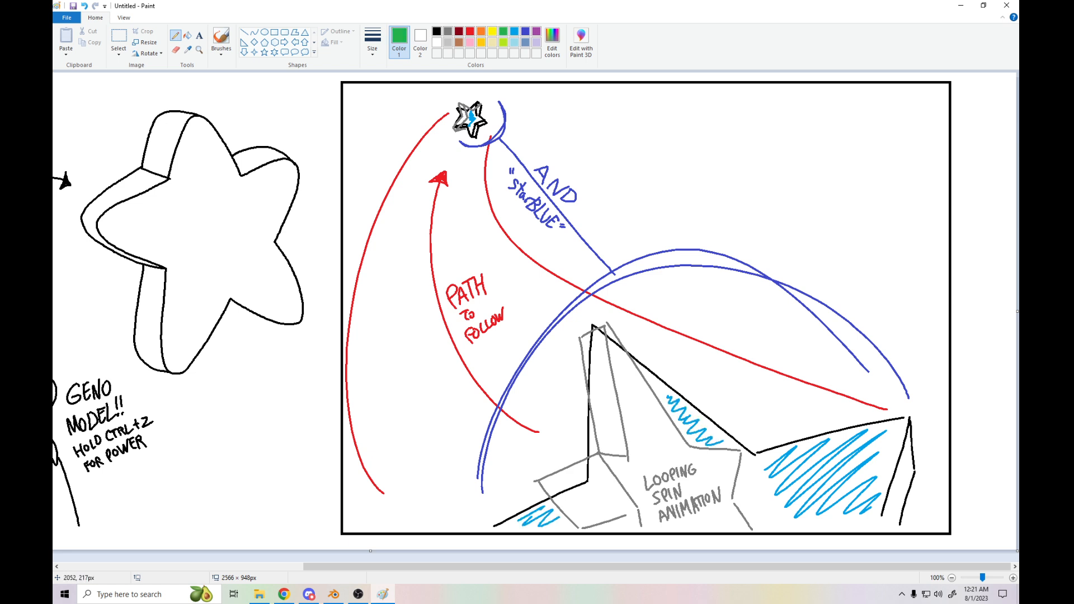
mouse_move(621, 125)
mouse_down()
mouse_move(628, 146)
mouse_move(649, 143)
mouse_move(633, 133)
mouse_move(638, 122)
mouse_move(636, 161)
mouse_move(660, 149)
mouse_up()
click(492, 31)
mouse_move(855, 147)
mouse_down()
mouse_move(810, 178)
mouse_move(833, 199)
mouse_move(869, 201)
mouse_move(859, 145)
mouse_up()
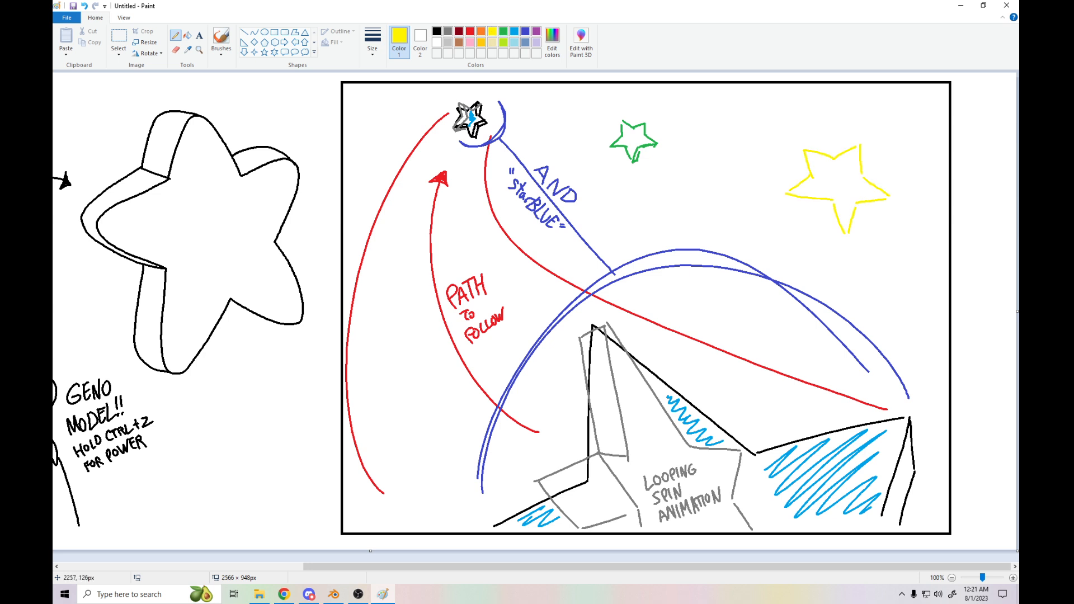
drag(849, 231, 858, 210)
- Add small purple, blue-grey, red and orange stars around the green and yellow ones
click(537, 30)
drag(741, 106, 733, 119)
click(525, 42)
mouse_move(903, 104)
mouse_down()
mouse_move(891, 117)
mouse_move(909, 122)
mouse_move(902, 103)
mouse_up()
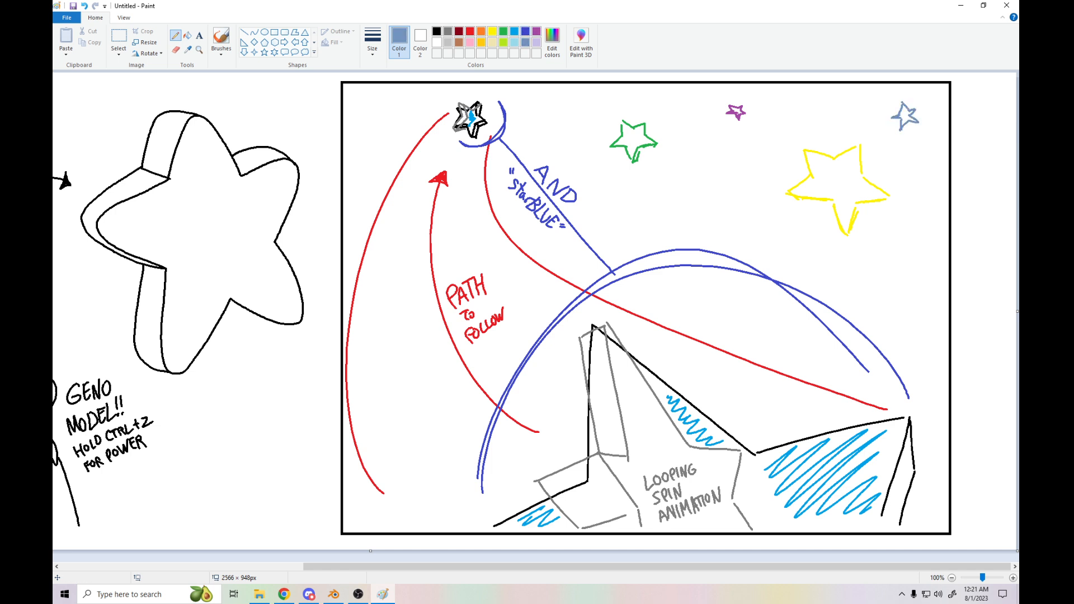
click(469, 31)
drag(571, 110, 576, 107)
click(481, 30)
mouse_move(711, 177)
mouse_down()
mouse_move(724, 177)
mouse_move(726, 193)
mouse_move(726, 179)
mouse_move(710, 188)
mouse_up()
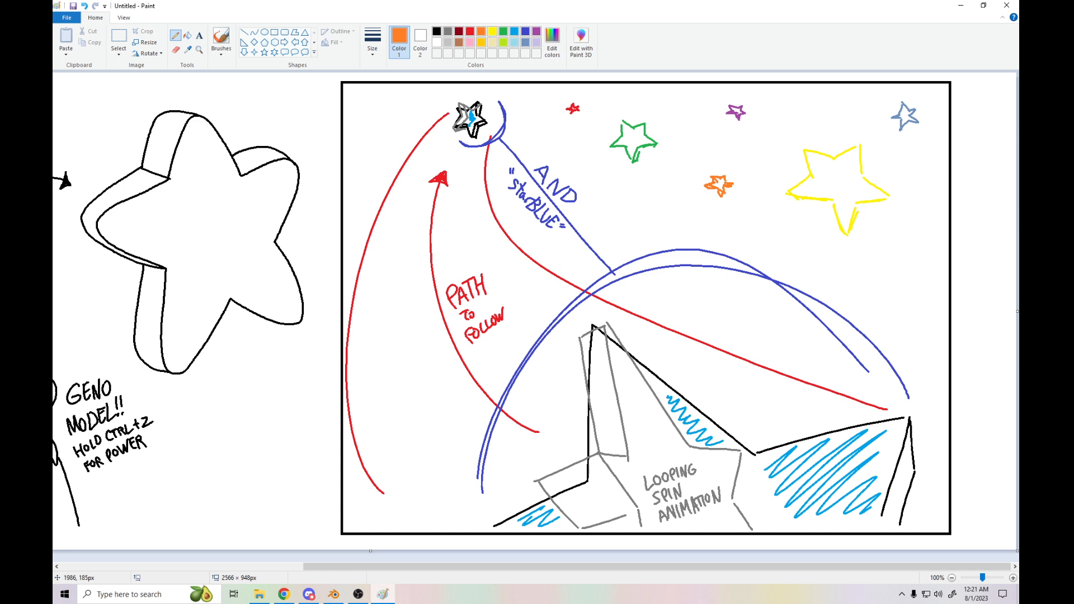
- Draw motion trails in matching colours behind the orange star and the large yellow star
mouse_move(709, 193)
mouse_down()
mouse_move(681, 220)
mouse_move(701, 217)
mouse_up()
click(491, 30)
drag(808, 207, 857, 301)
drag(874, 212, 909, 248)
drag(893, 199, 914, 209)
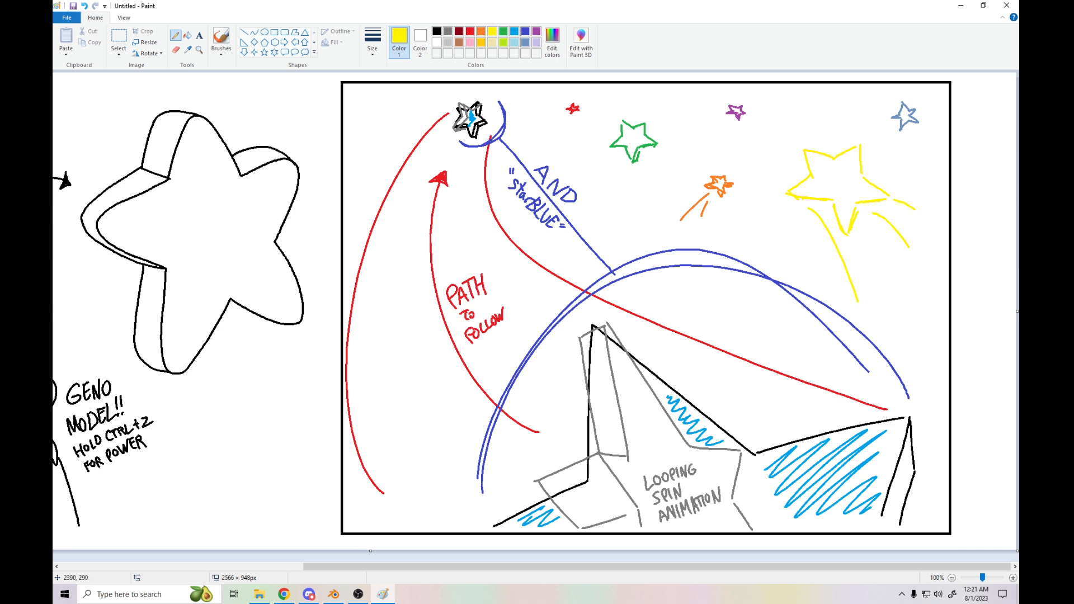
- Draw motion trails in matching colours behind the blue-grey, purple and green stars
click(525, 42)
mouse_move(897, 105)
mouse_down()
mouse_move(832, 119)
mouse_move(865, 120)
mouse_up()
drag(885, 118, 857, 123)
click(536, 30)
mouse_move(734, 121)
mouse_down()
mouse_move(764, 224)
mouse_move(759, 133)
mouse_up()
click(503, 31)
drag(617, 129, 590, 168)
drag(614, 146, 607, 208)
- Draw short red motion trails below the small red star
click(470, 31)
mouse_move(576, 115)
mouse_down()
mouse_move(584, 159)
mouse_move(584, 124)
mouse_up()
drag(586, 113, 586, 139)
key(ctrl+z)
key(ctrl+z)
drag(583, 113, 588, 122)
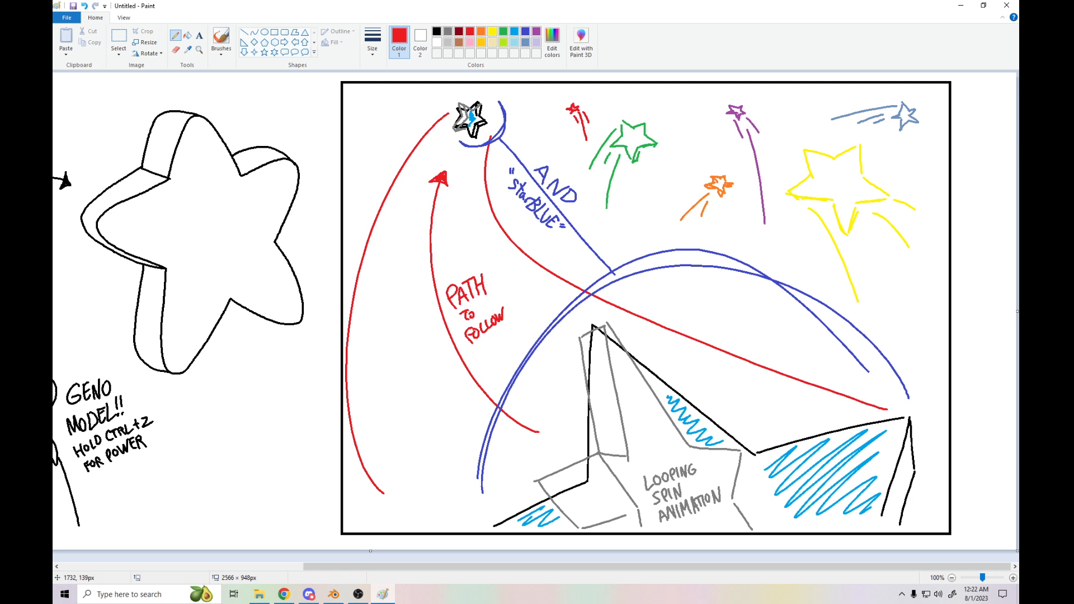
- Sketch in black a cartoon character's curled head, eyes and front hand below the rounded star, outside the frame
click(436, 31)
mouse_move(277, 425)
mouse_down()
mouse_move(289, 426)
mouse_move(261, 415)
mouse_move(268, 426)
mouse_move(235, 457)
mouse_move(285, 505)
mouse_move(308, 496)
mouse_move(307, 479)
mouse_move(287, 476)
mouse_move(269, 444)
mouse_up()
key(ctrl+z)
mouse_move(276, 457)
mouse_down()
mouse_move(278, 443)
mouse_move(300, 448)
mouse_move(309, 474)
mouse_up()
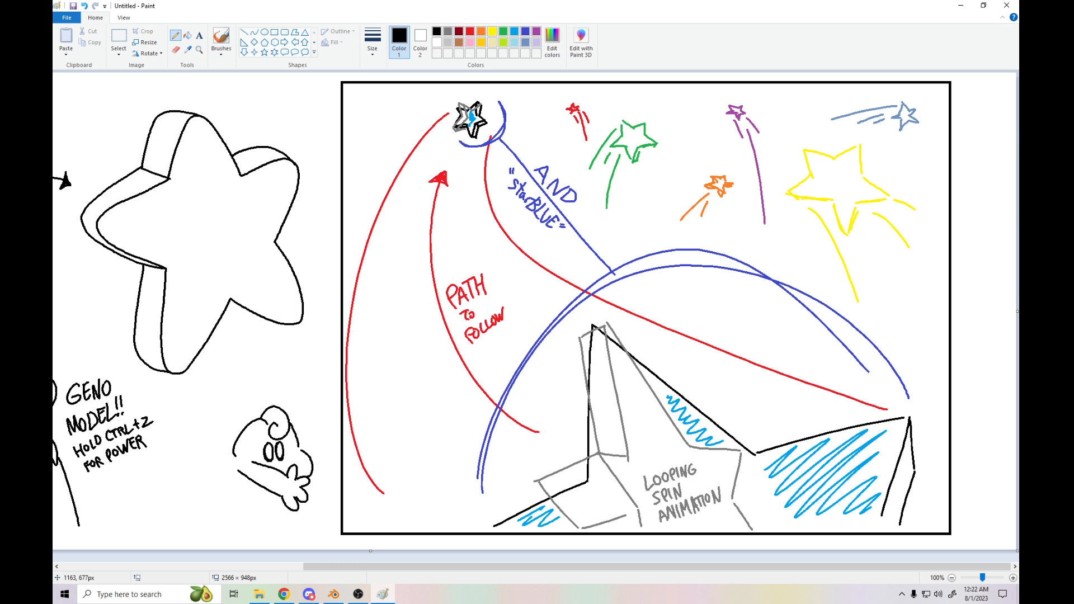
- Complete the cartoon character with a raised arm, mouth, striped trousers and feet
mouse_move(294, 431)
mouse_down()
mouse_move(320, 403)
mouse_move(306, 398)
mouse_move(323, 387)
mouse_move(330, 396)
mouse_move(316, 393)
mouse_up()
key(ctrl+z)
key(ctrl+z)
key(ctrl+z)
mouse_move(317, 391)
mouse_down()
mouse_move(324, 401)
mouse_move(299, 447)
mouse_move(246, 505)
mouse_move(314, 490)
mouse_move(307, 501)
mouse_up()
key(ctrl+z)
mouse_move(243, 486)
mouse_down()
mouse_move(237, 499)
mouse_move(257, 504)
mouse_move(213, 509)
mouse_move(246, 515)
mouse_move(211, 509)
mouse_up()
key(ctrl+z)
key(ctrl+z)
key(ctrl+z)
mouse_move(212, 509)
mouse_down()
mouse_move(312, 496)
mouse_move(326, 505)
mouse_move(314, 497)
mouse_up()
key(ctrl+z)
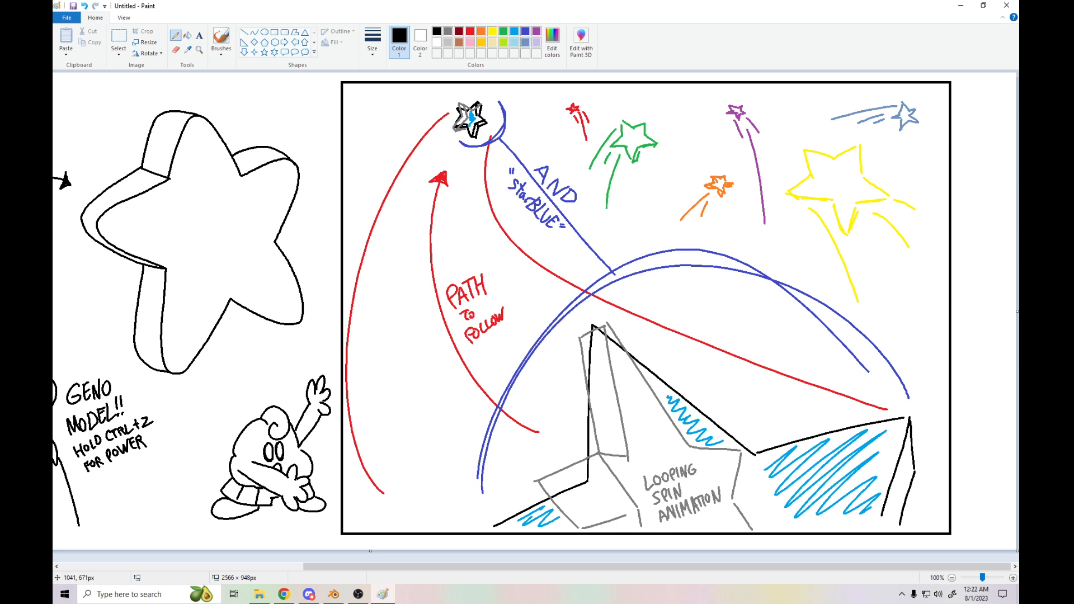
- Write "I'M HELPING!" in black above the cartoon character's head
drag(238, 388, 238, 399)
mouse_move(243, 385)
mouse_down()
mouse_move(256, 394)
mouse_move(242, 417)
mouse_up()
key(ctrl+z)
drag(240, 412, 247, 415)
drag(250, 411, 258, 405)
drag(263, 390, 261, 407)
key(ctrl+z)
key(ctrl+z)
drag(263, 395, 268, 400)
drag(270, 391, 280, 392)
click(286, 392)
drag(284, 382, 285, 389)
key(ctrl+z)
key(ctrl+z)
key(ctrl+z)
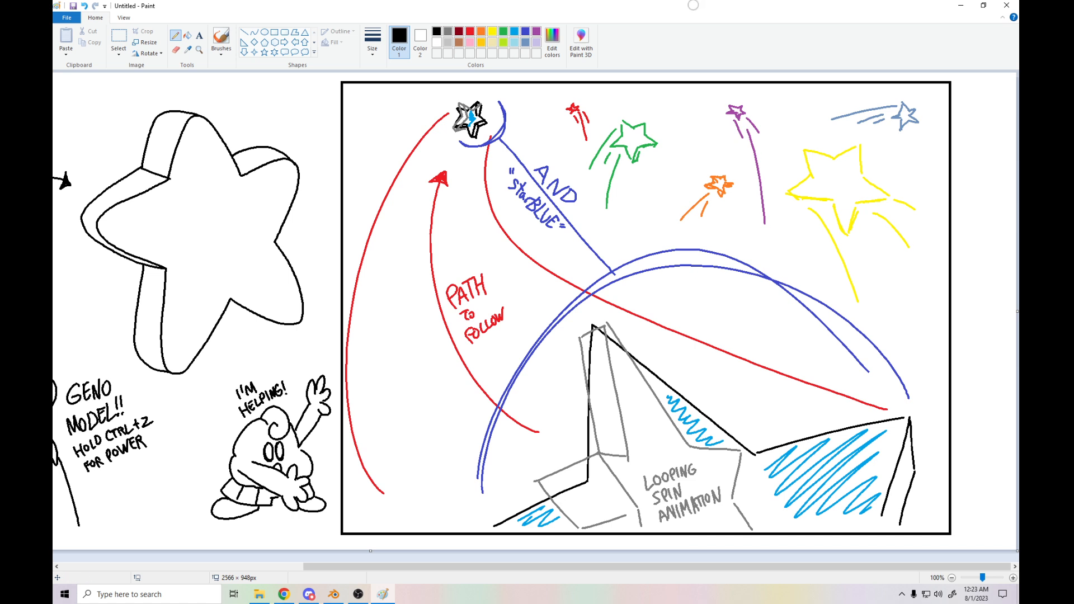
- Narrow the canvas to 2508 × 948 px, trimming the blank strip beside the black frame
click(119, 36)
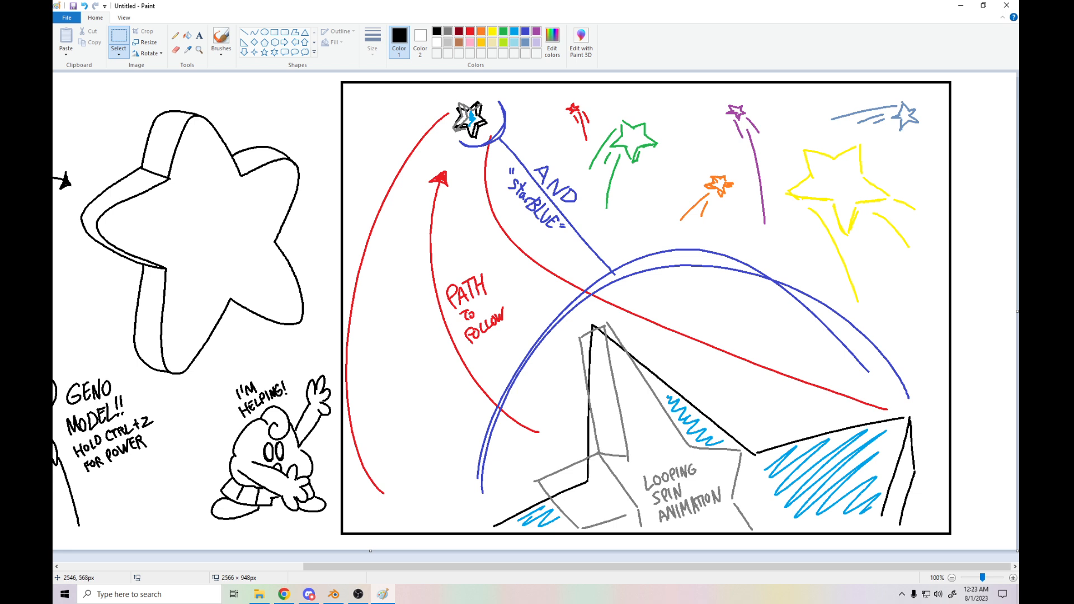
drag(1017, 312, 987, 312)
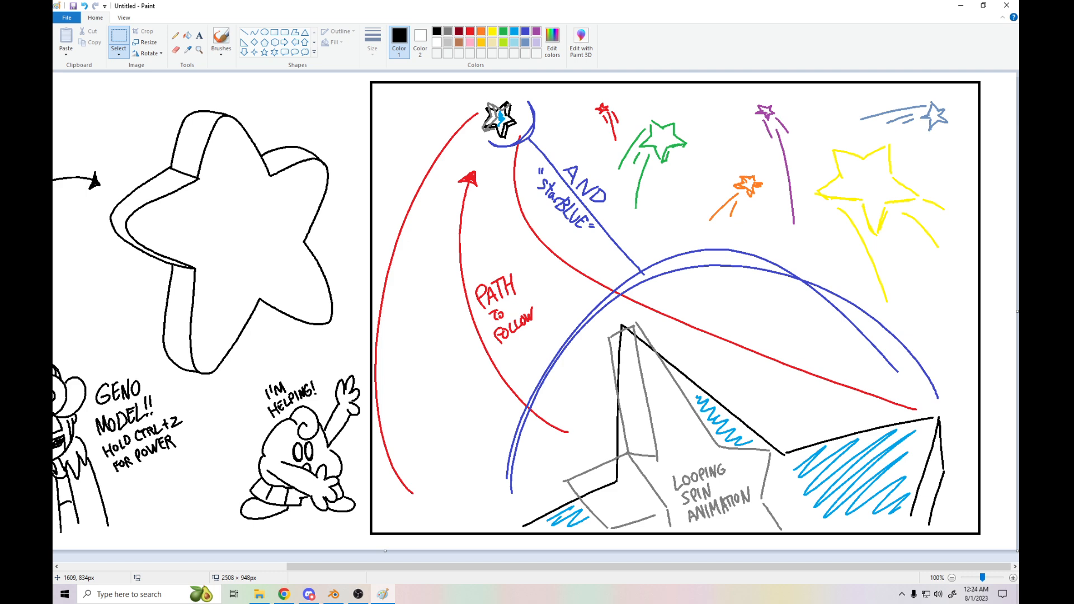
- Switch to Blender and compare the blue star model with the animation sketch in Paint
click(333, 594)
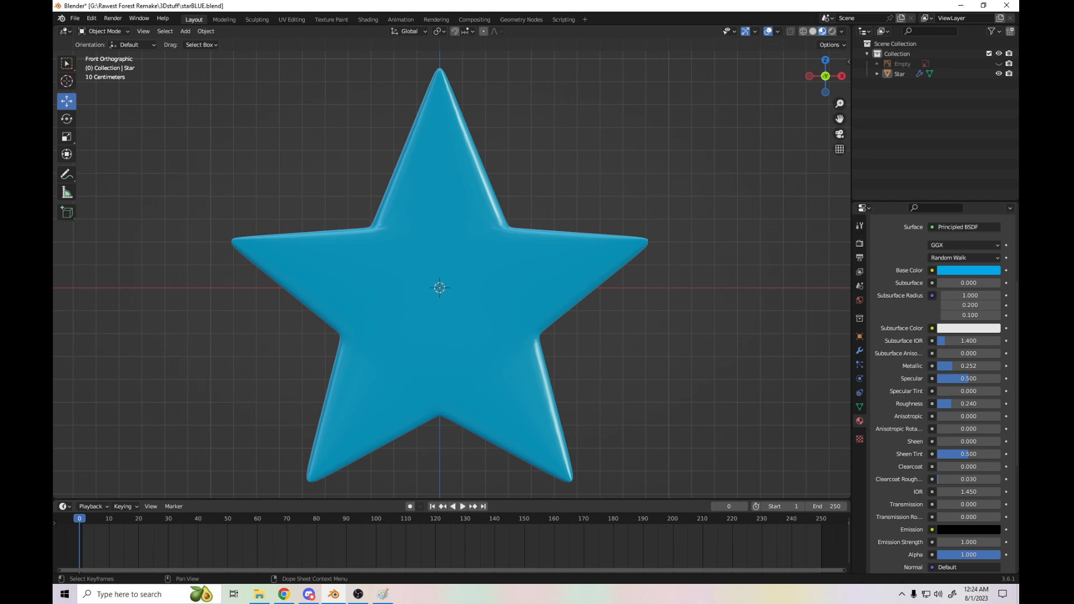
middle_drag(481, 291, 682, 291)
middle_drag(537, 291, 509, 291)
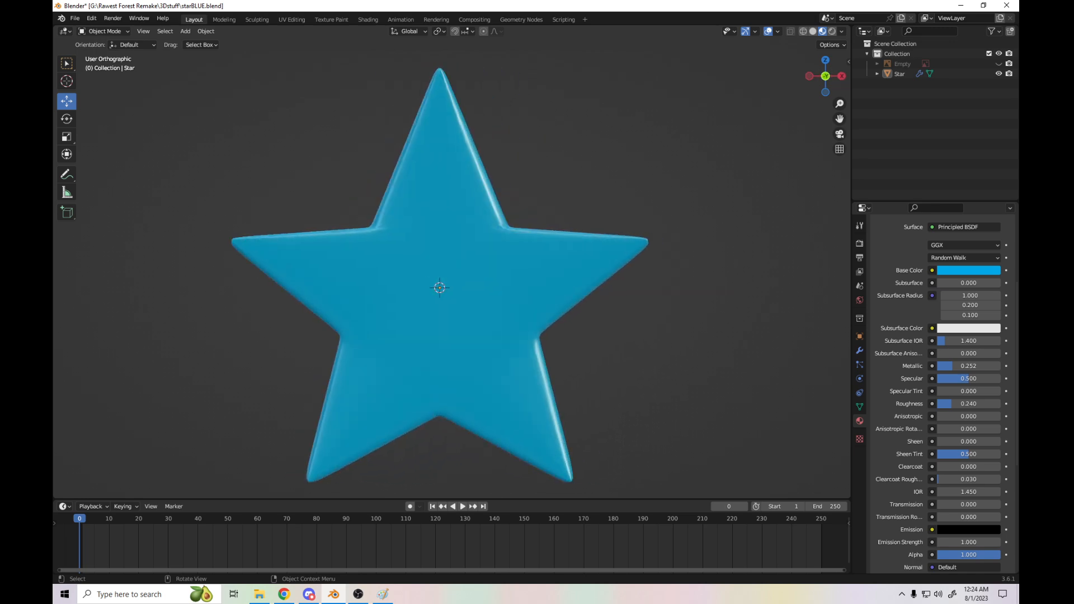
key(alt+Tab)
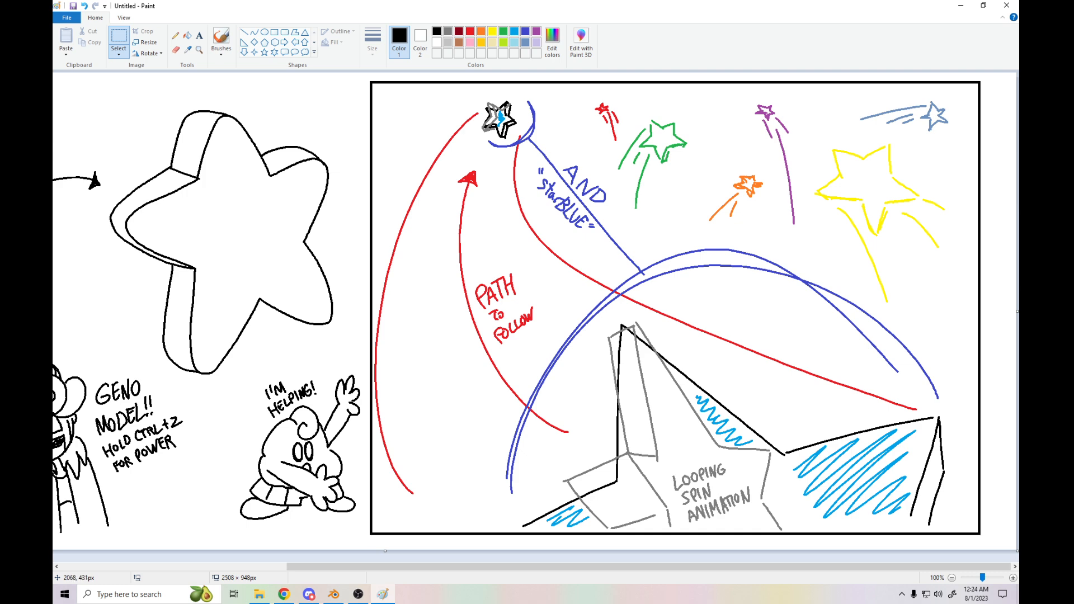
key(alt+Tab)
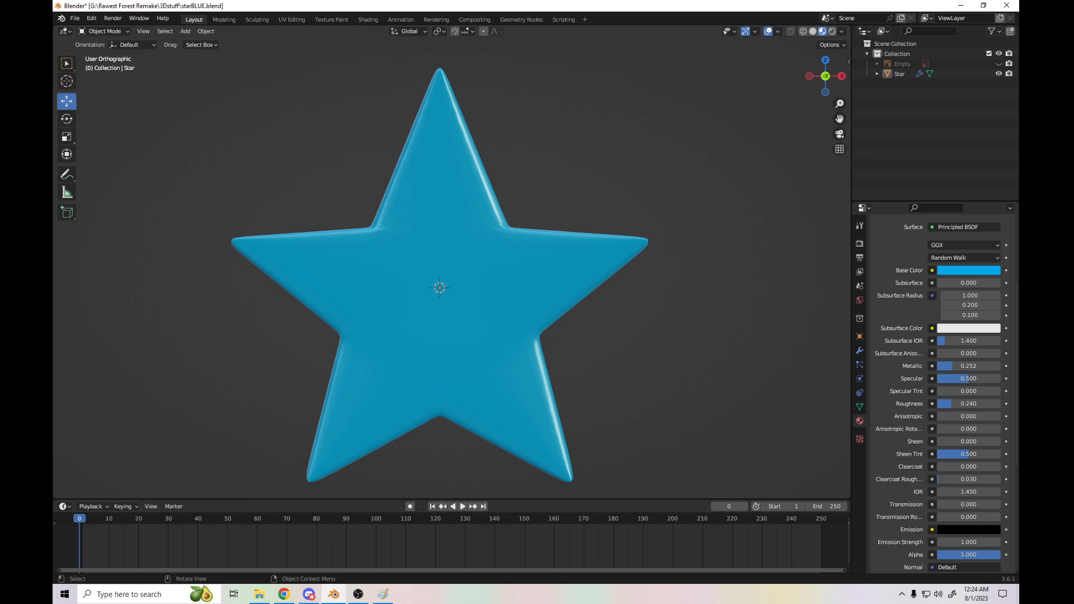
key(alt+Tab)
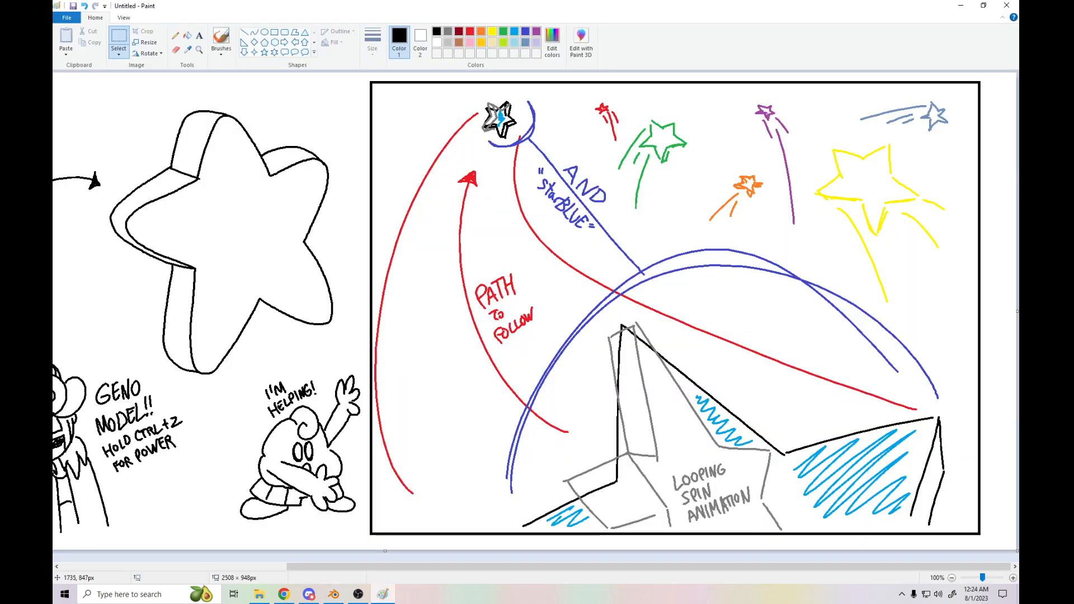
key(alt+Tab)
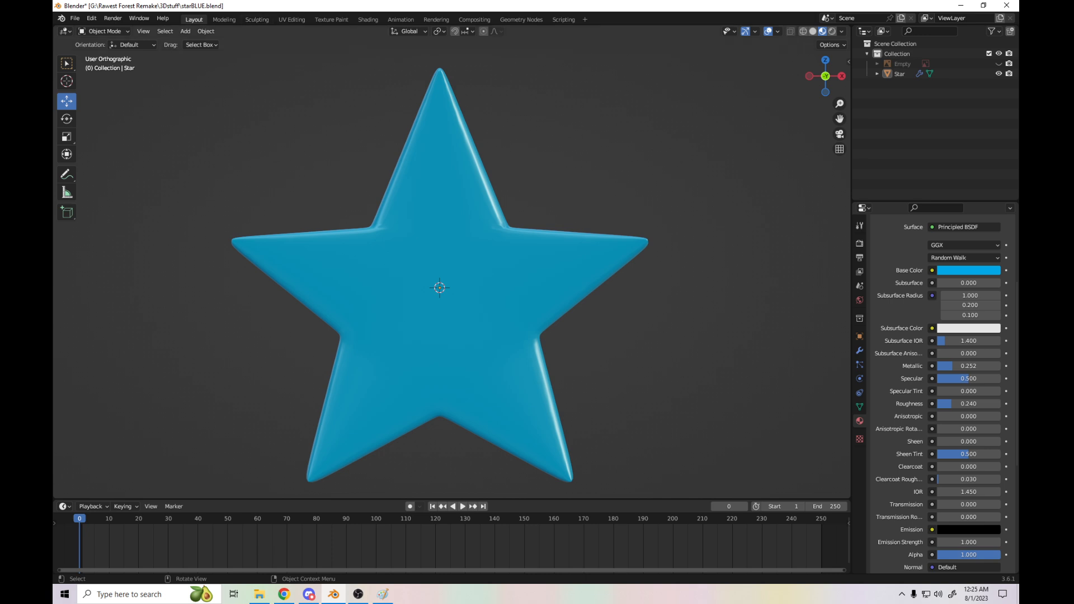
- Convert the blue star to a mesh, baking in its Mirror and Subdivision modifiers
scroll(448, 274, down, 5)
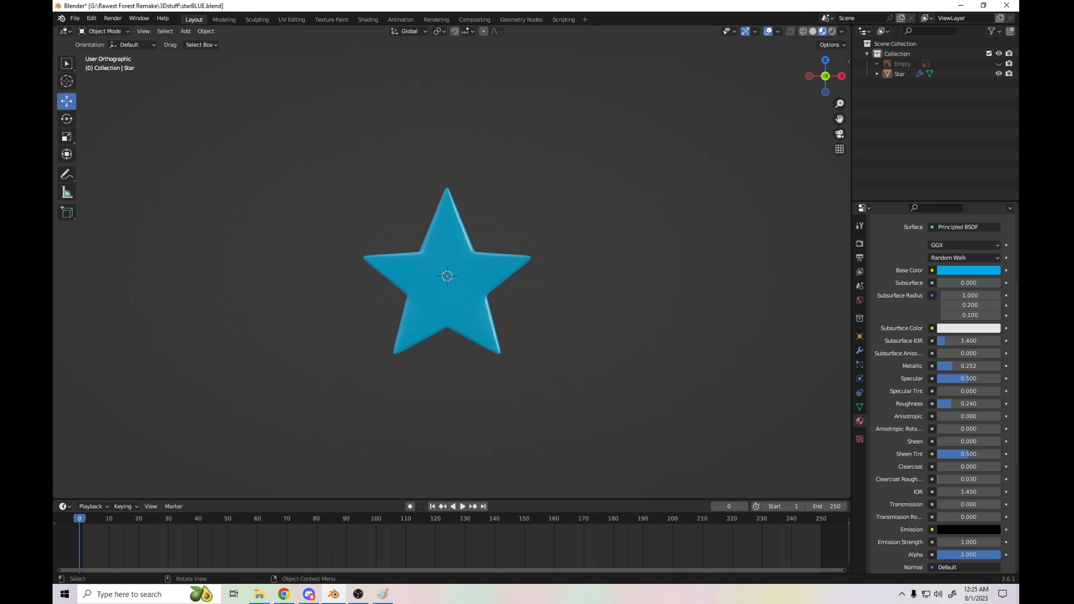
click(466, 256)
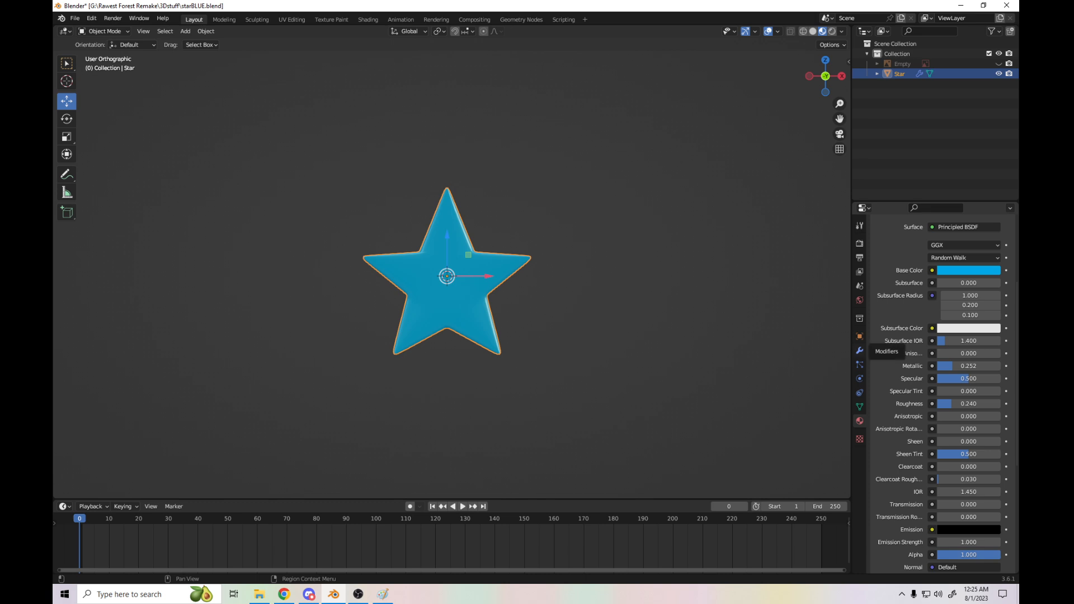
click(859, 350)
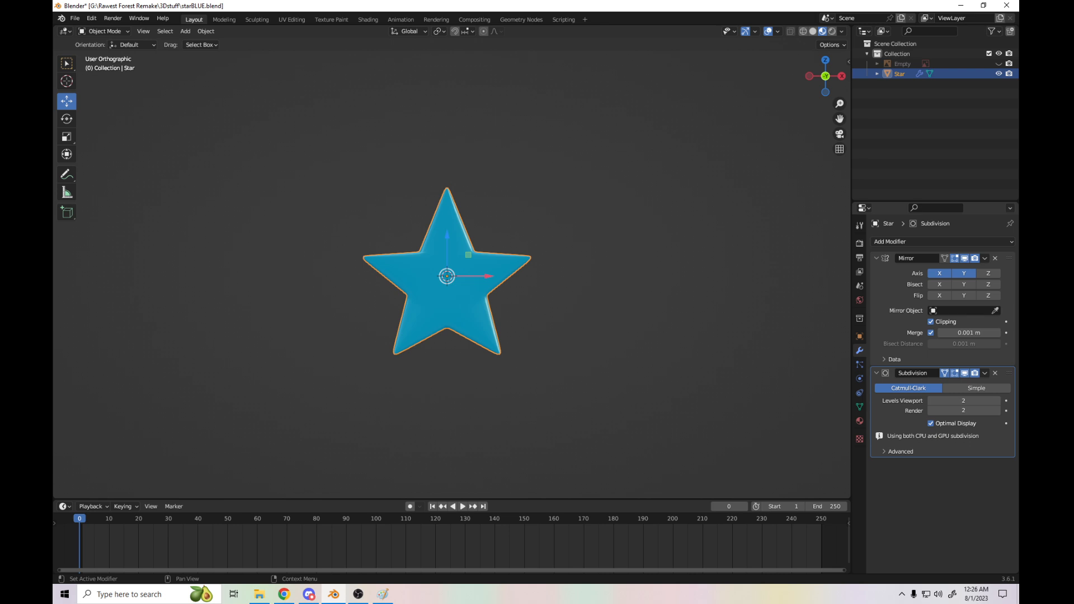
right_click(463, 273)
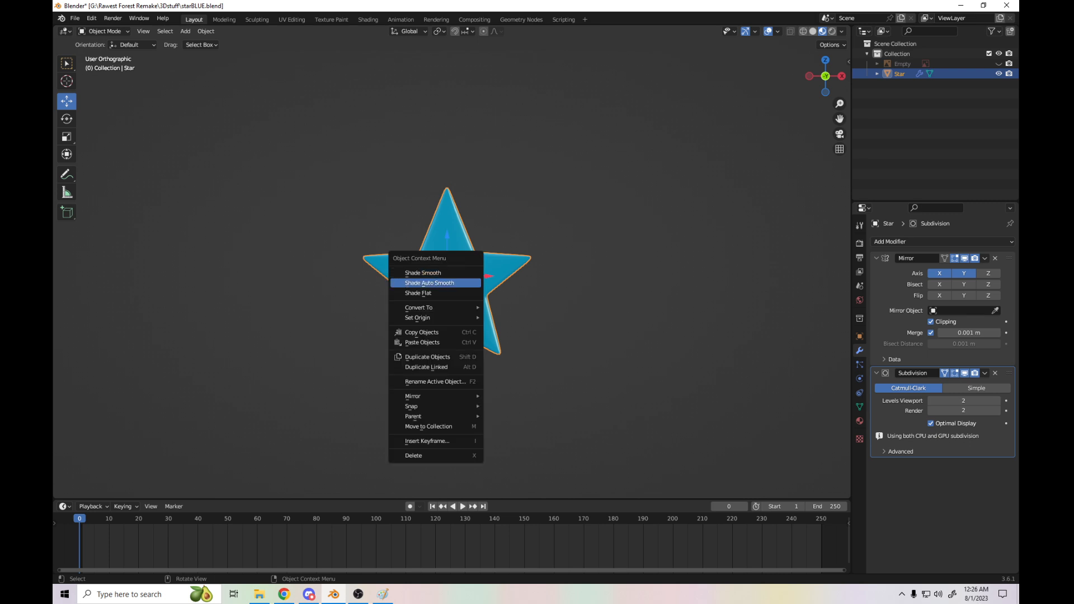
mouse_move(463, 307)
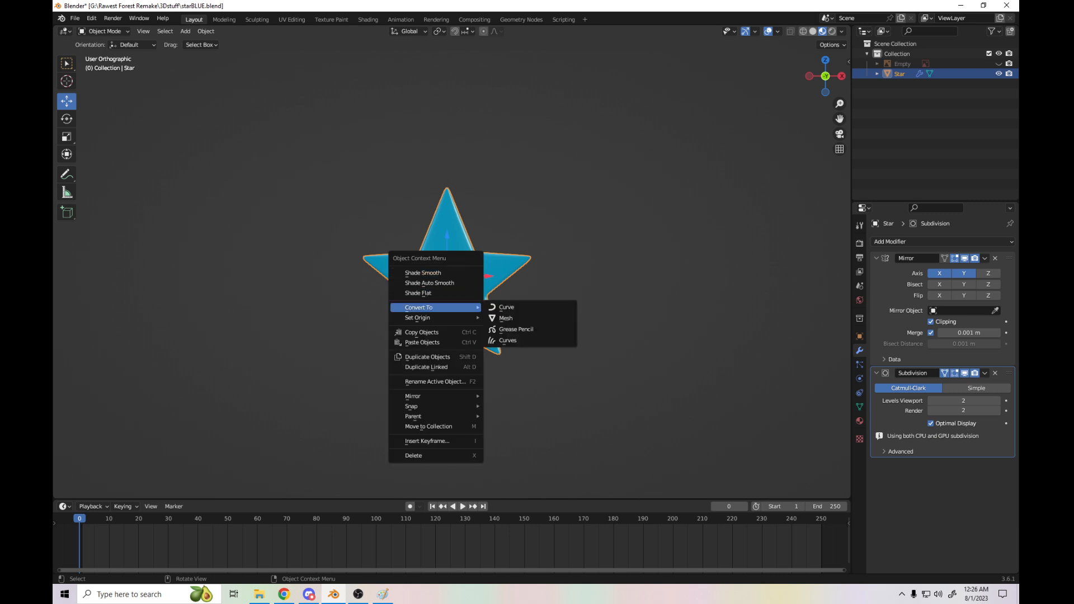
click(506, 318)
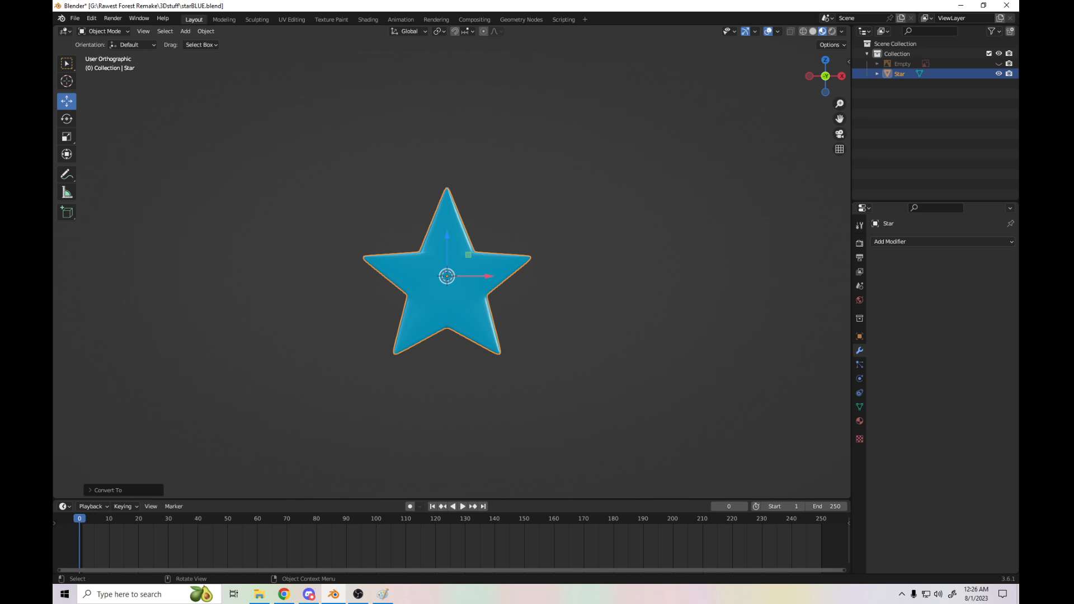
- Add an Array modifier to the star with a count of 7
click(895, 241)
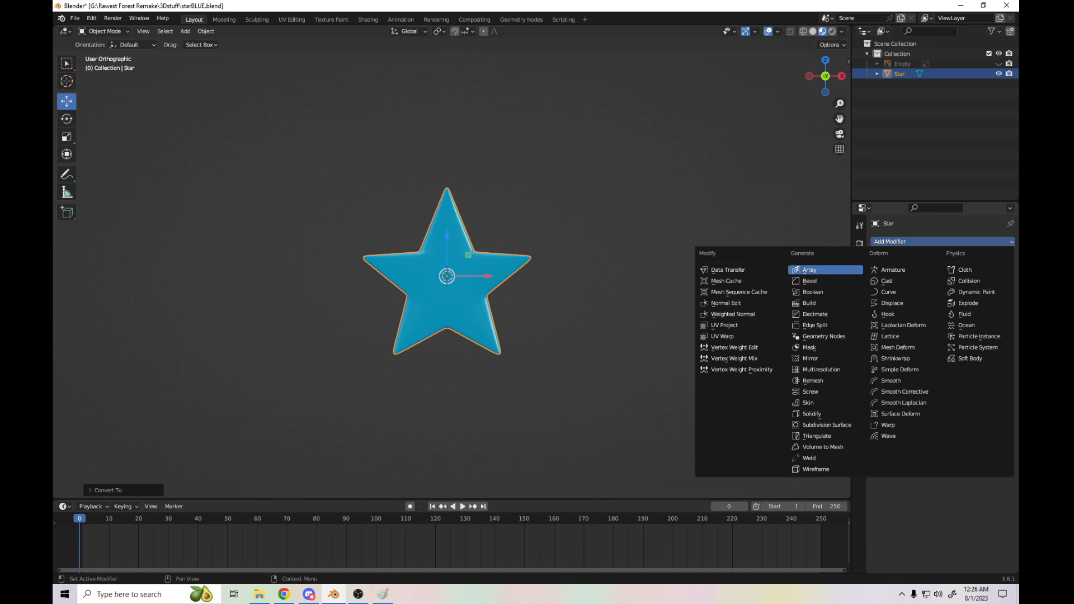
click(825, 270)
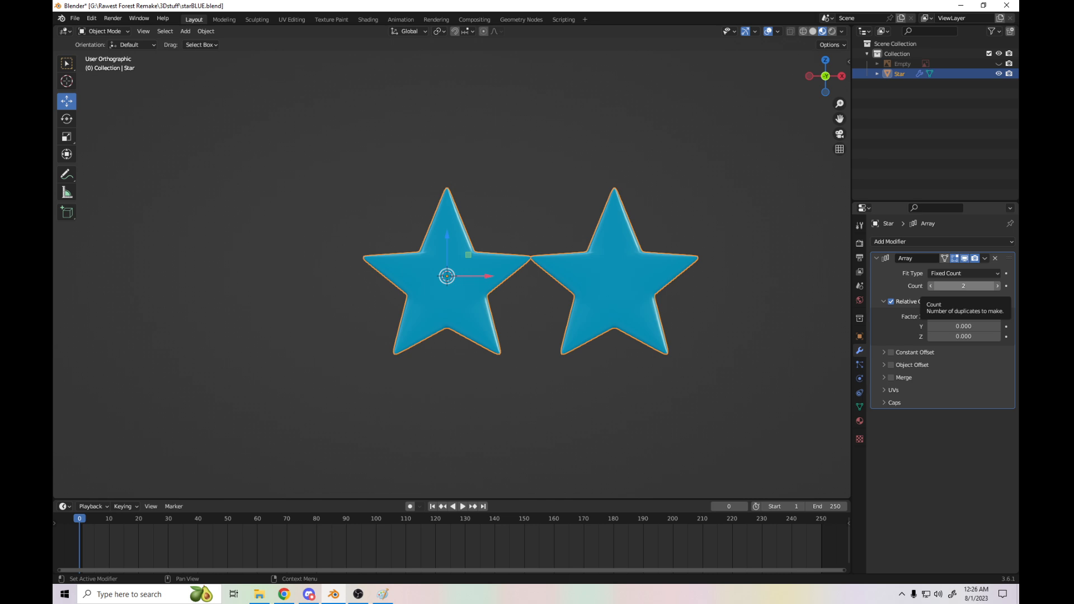
click(964, 286)
text(7)
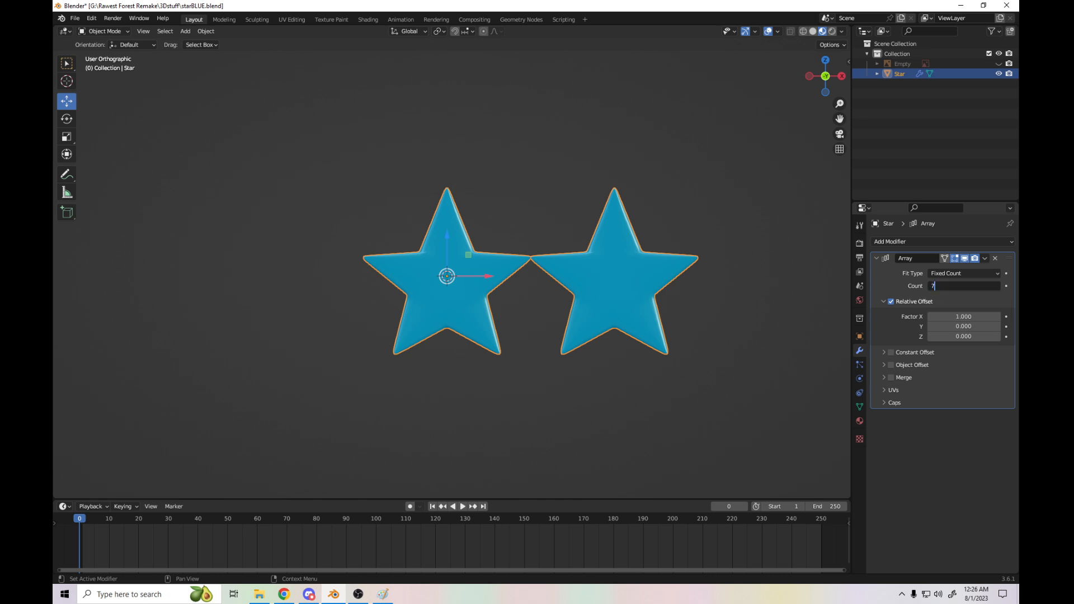
key(Return)
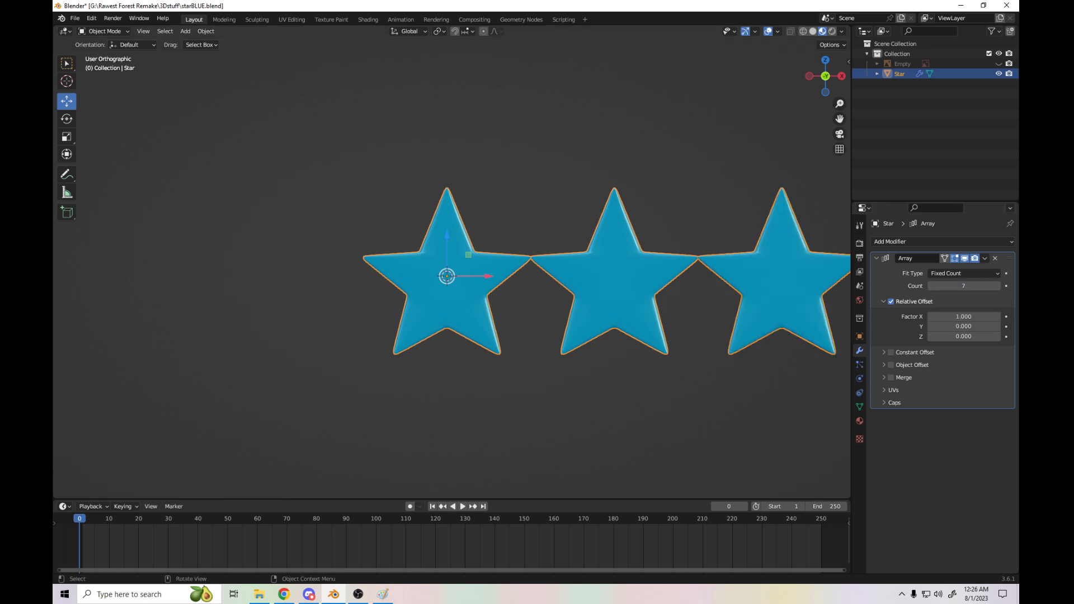
- Apply the Array modifier on the row of stars
drag(839, 119, 512, 174)
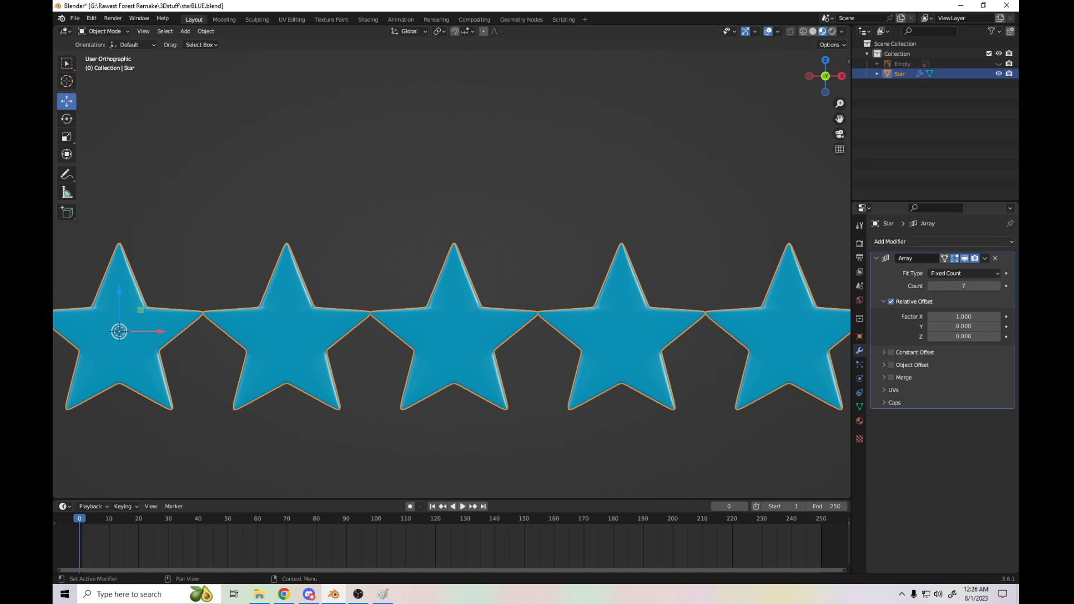
click(984, 258)
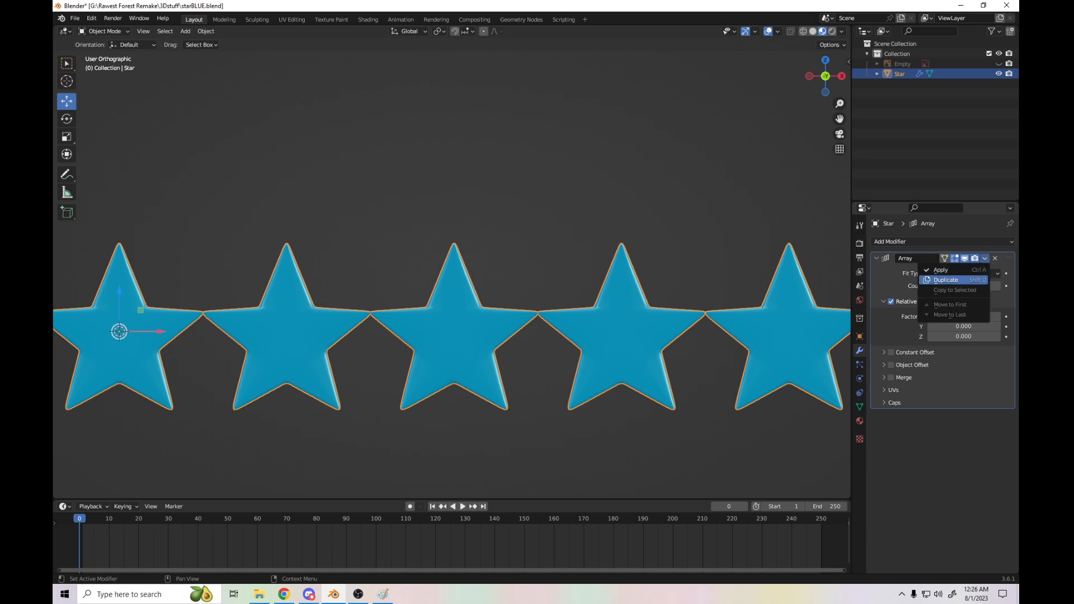
click(941, 270)
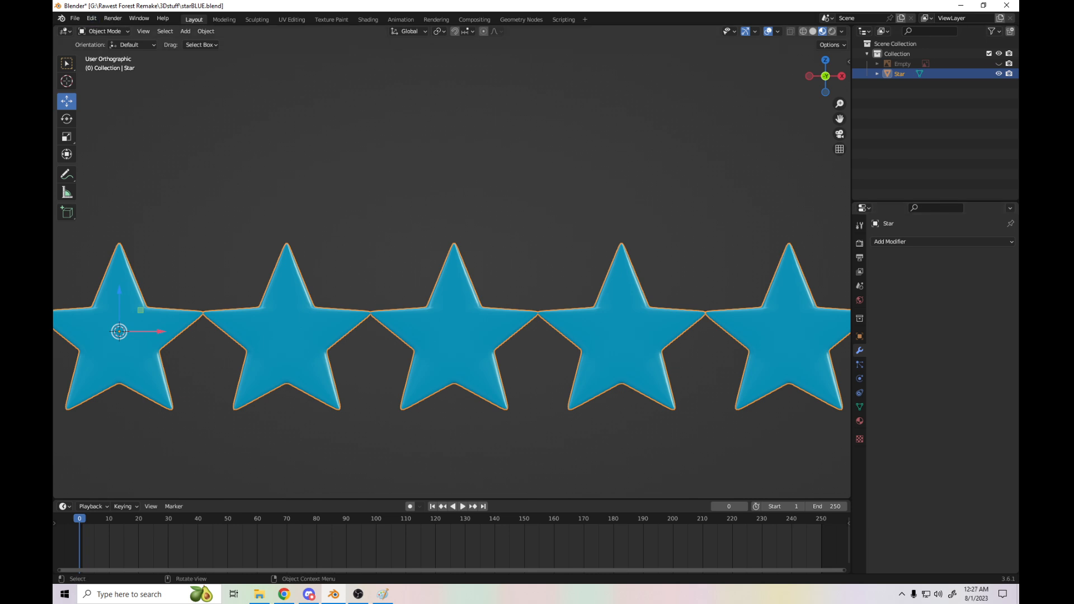
- In Edit Mode, separate the sixth star of the row into its own object by selection
key(Tab)
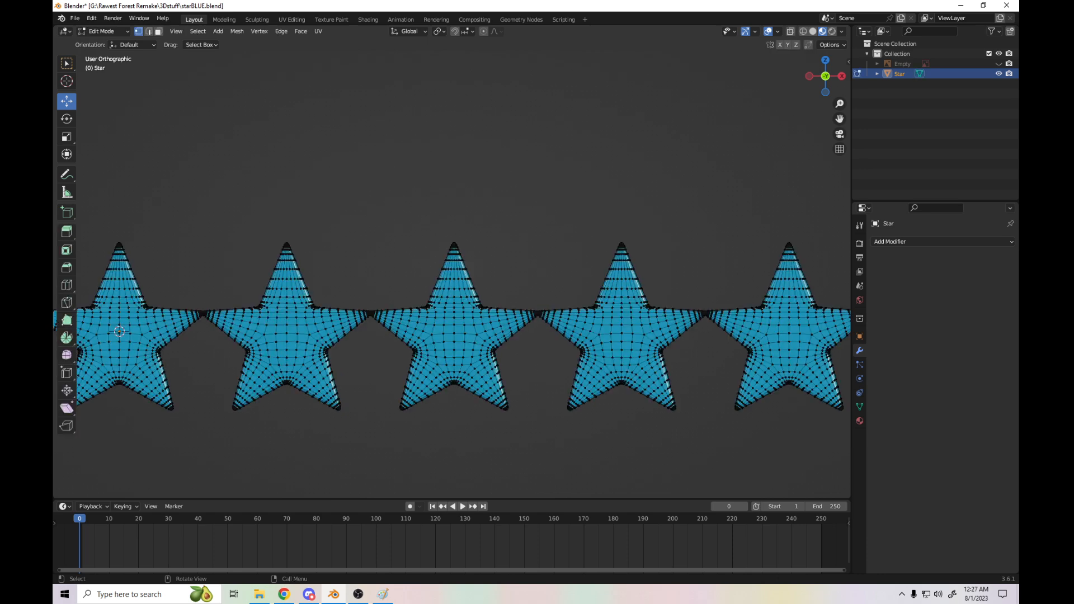
scroll(452, 274, down, 5)
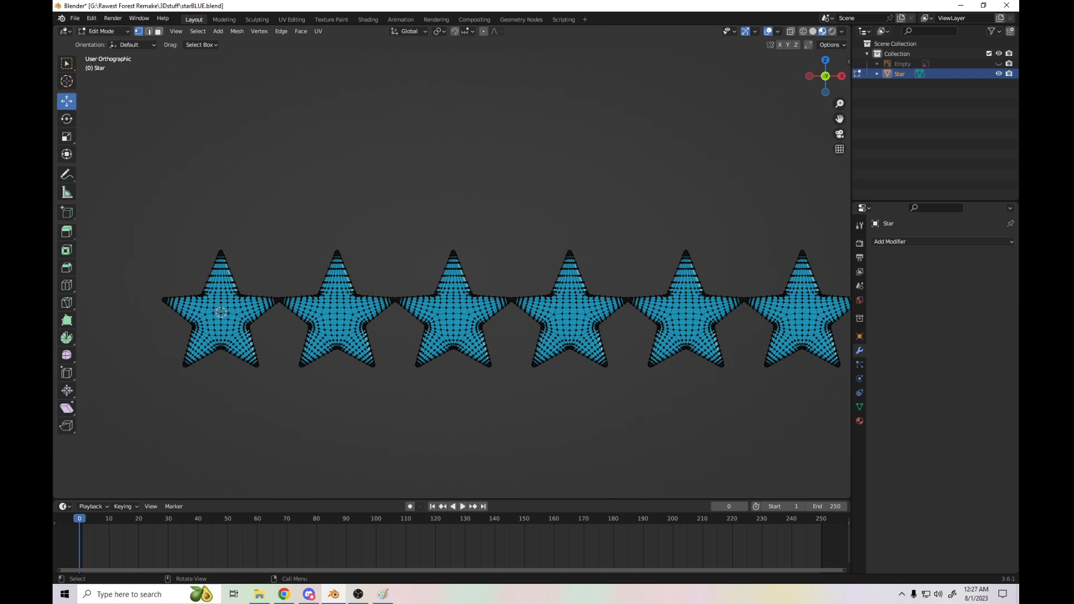
scroll(452, 274, up, 1)
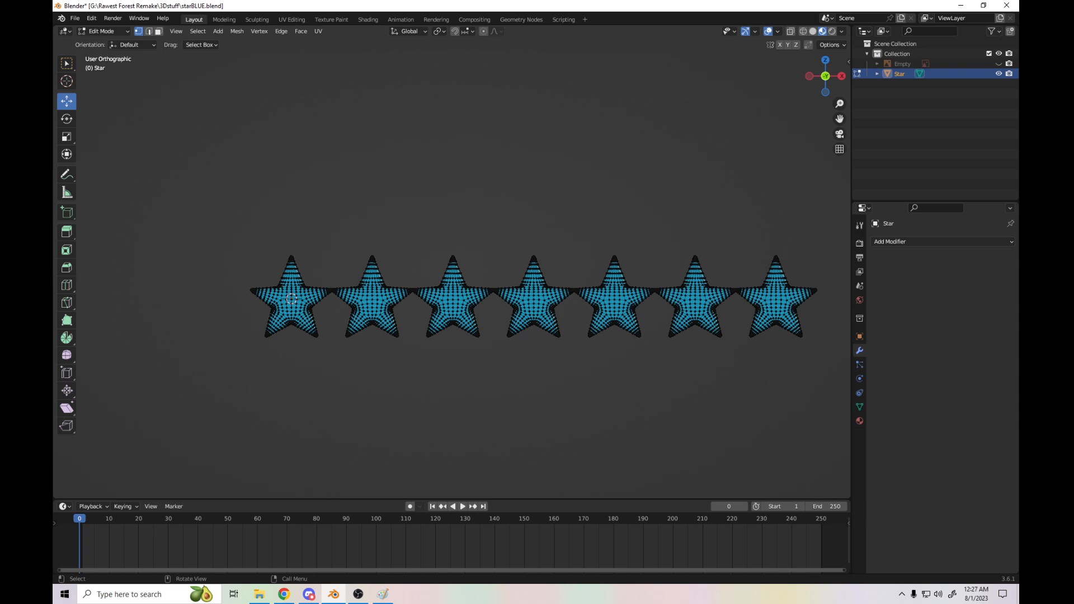
key(l)
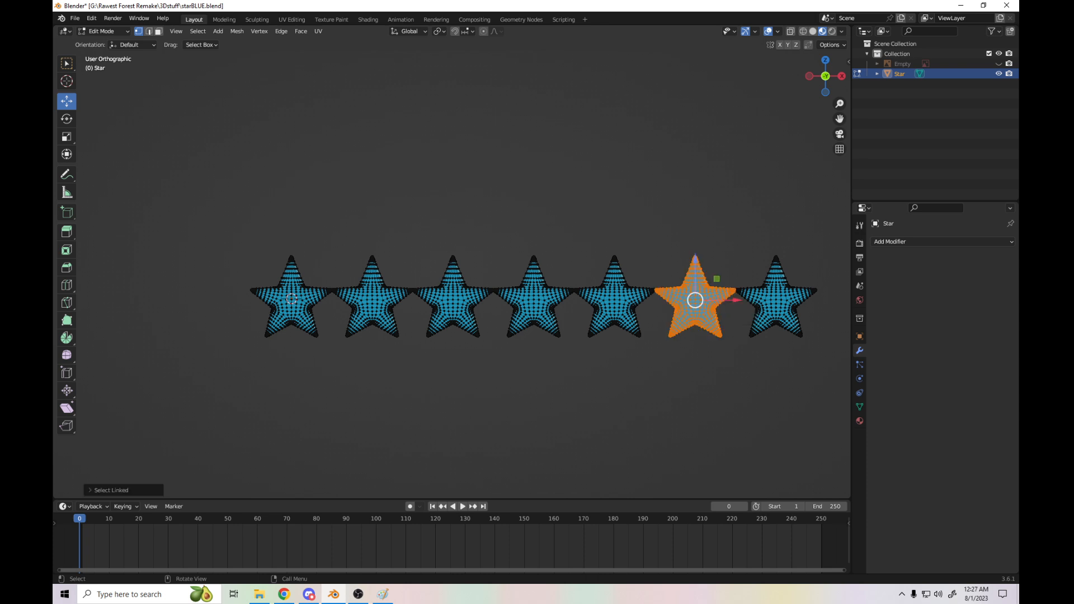
key(p)
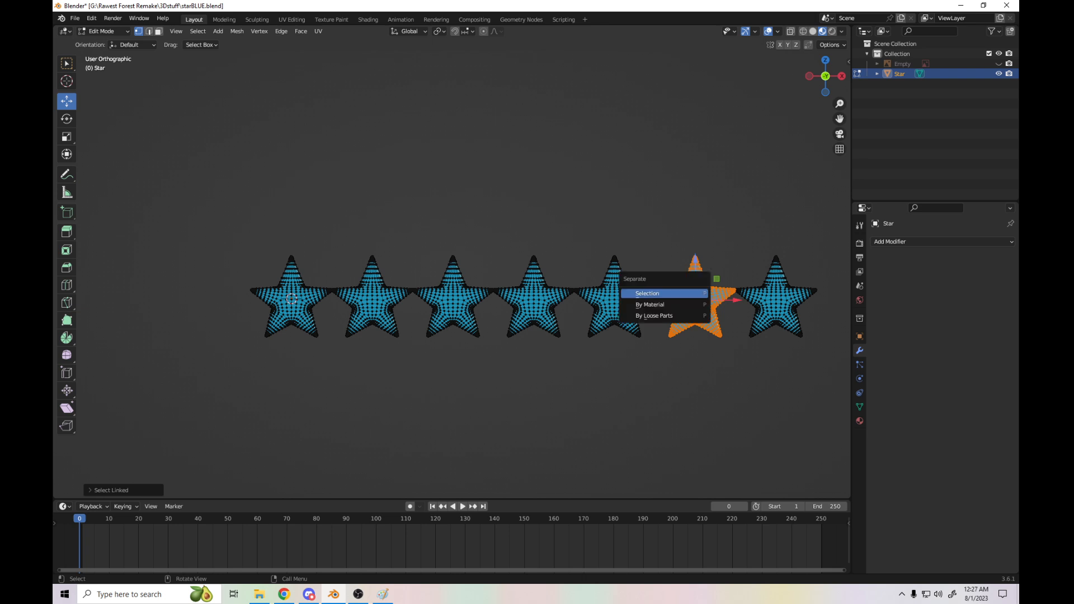
key(Return)
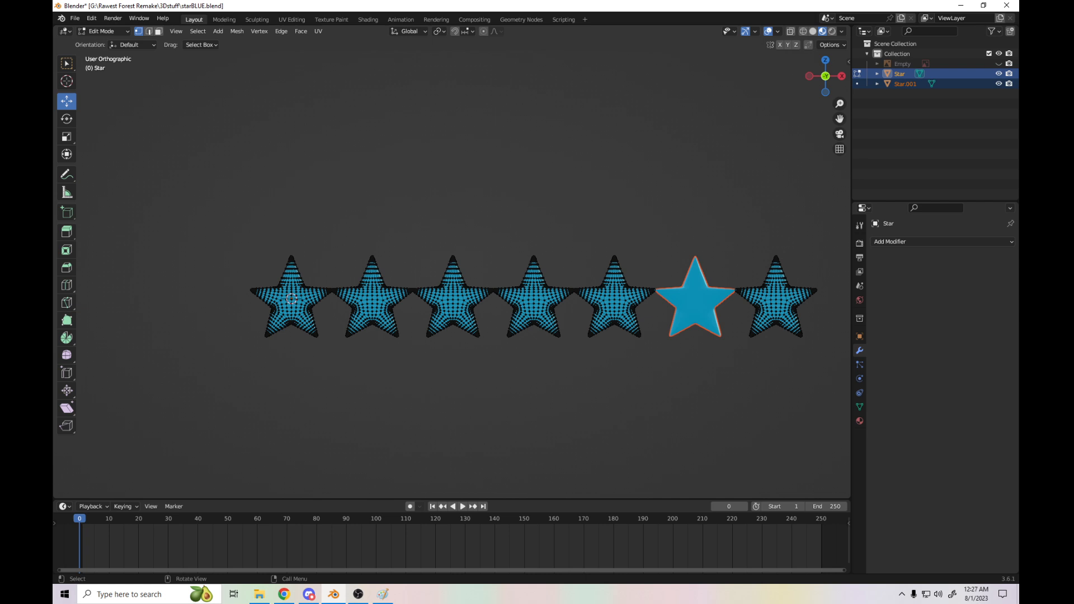
- Separate the seventh and fifth stars of the row into their own objects
key(l)
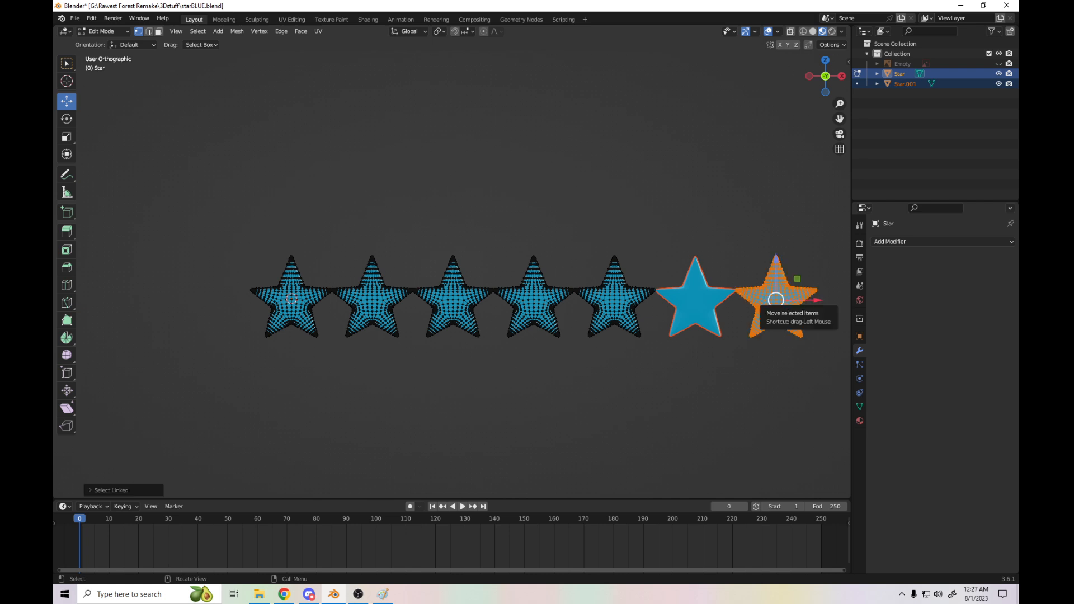
key(p)
key(Return)
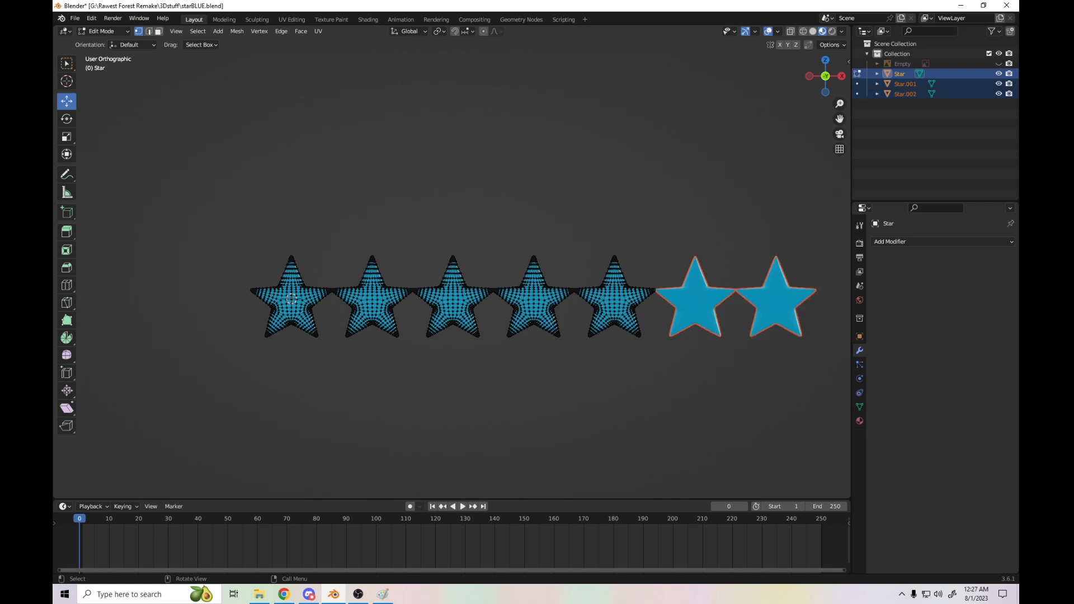
key(l)
key(p)
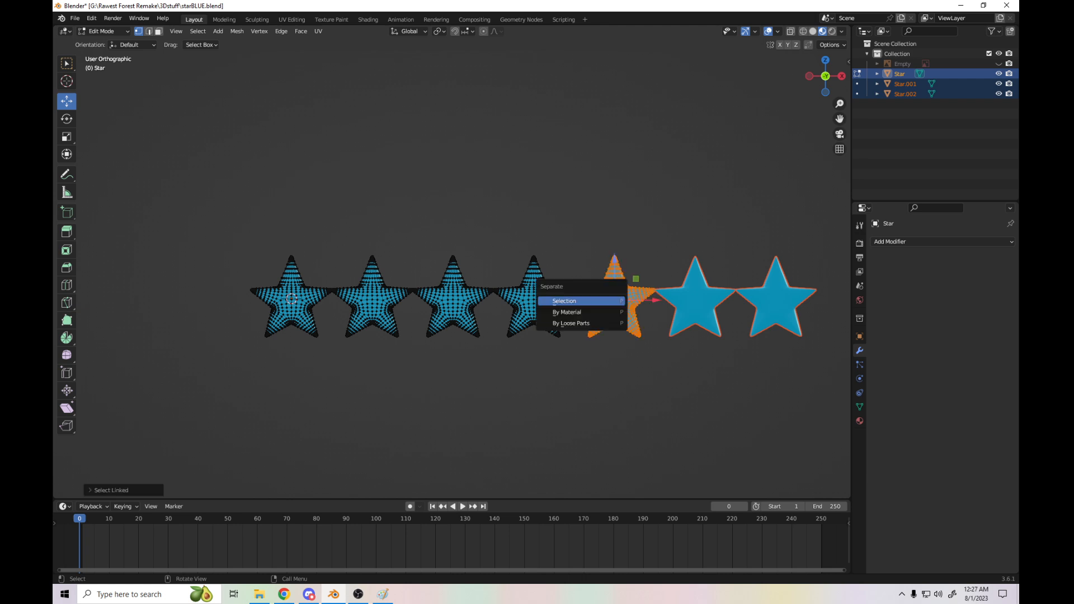
key(Return)
- Separate the fourth and third stars of the row into their own objects
key(l)
key(p)
key(Return)
key(l)
key(p)
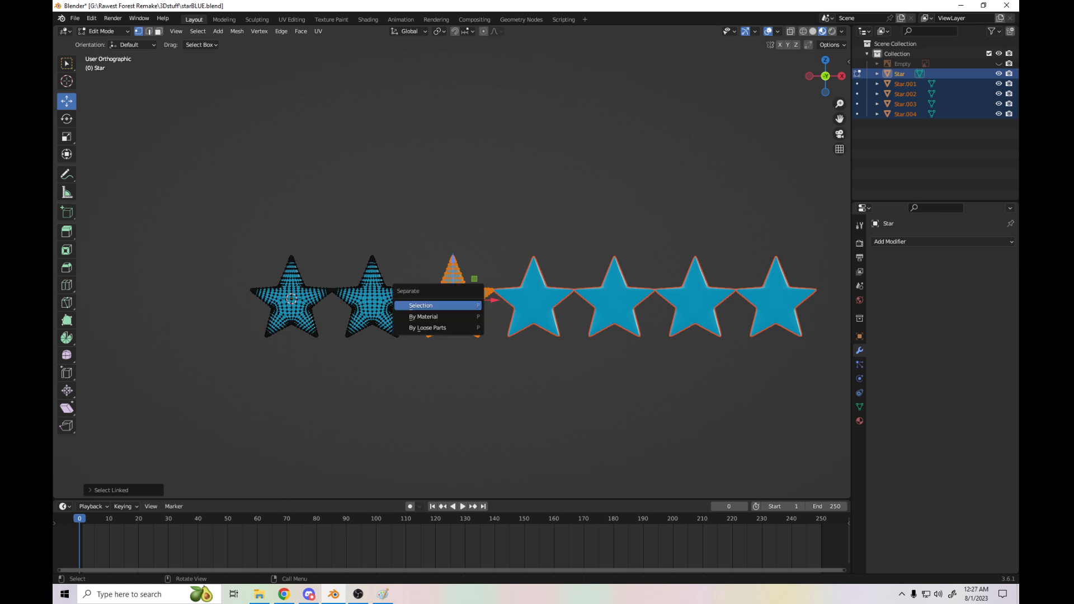
key(Return)
- Separate the second star of the row into its own object and return to Object Mode
key(l)
key(p)
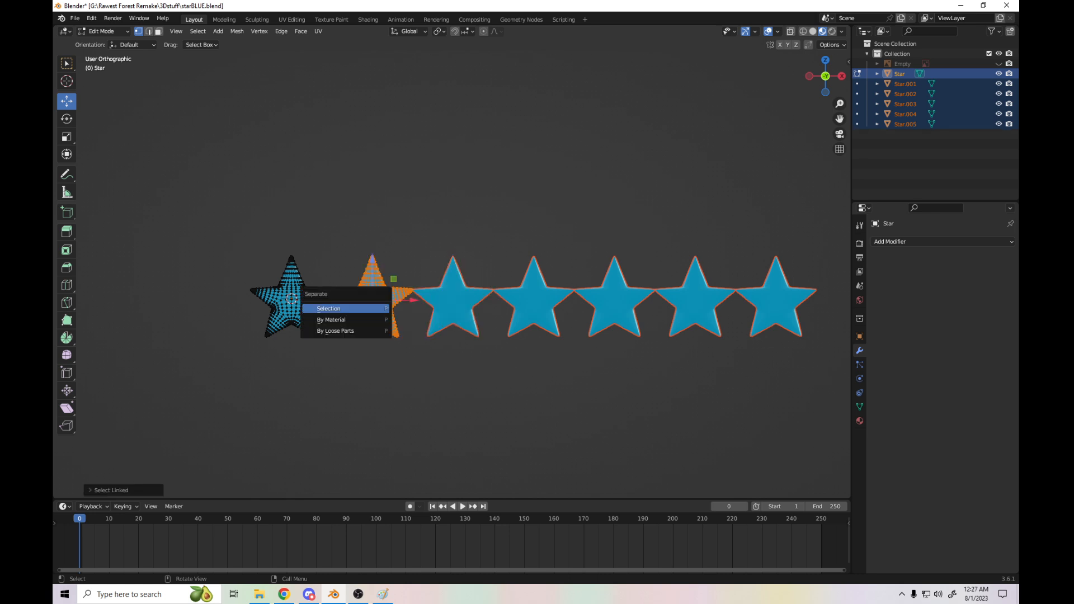
key(Return)
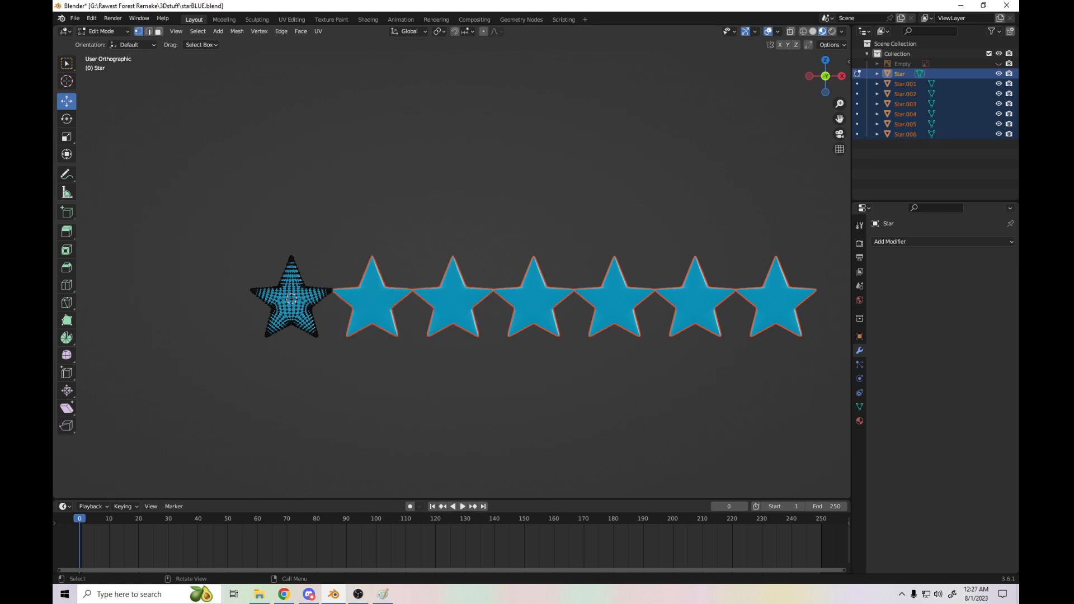
key(Tab)
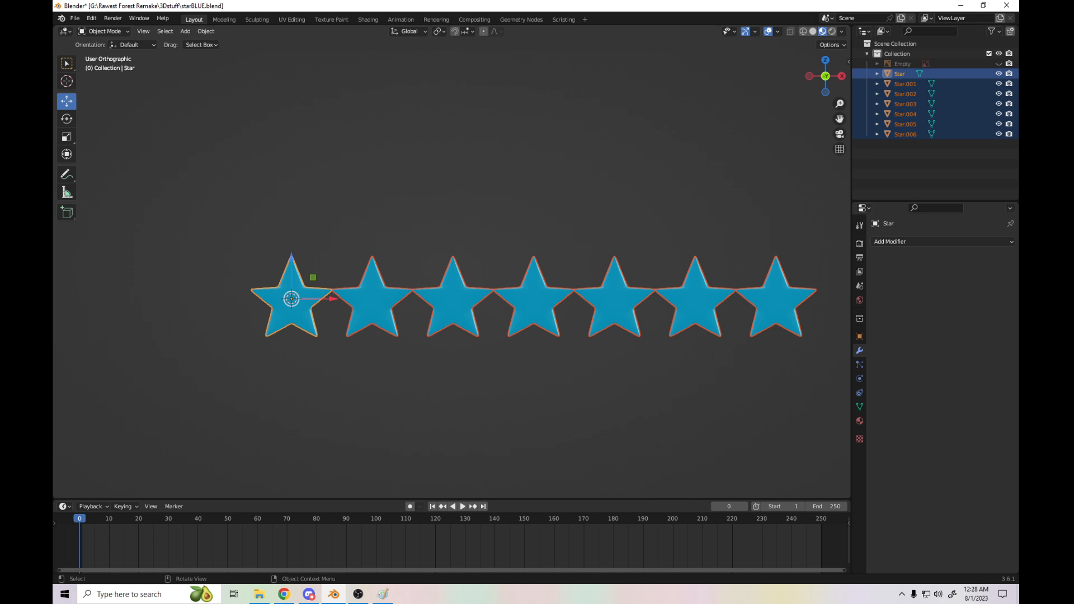
- Rename the second star object in the row as StarGREEN
click(372, 302)
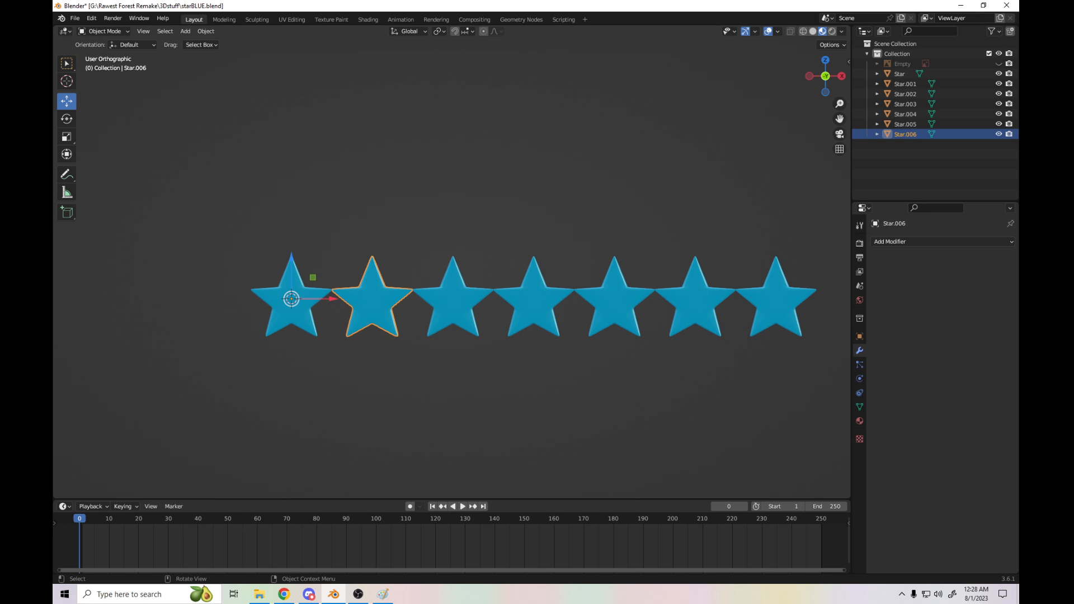
double_click(905, 135)
click(918, 134)
key(BackSpace)
key(BackSpace)
key(BackSpace)
key(BackSpace)
text(GREEN)
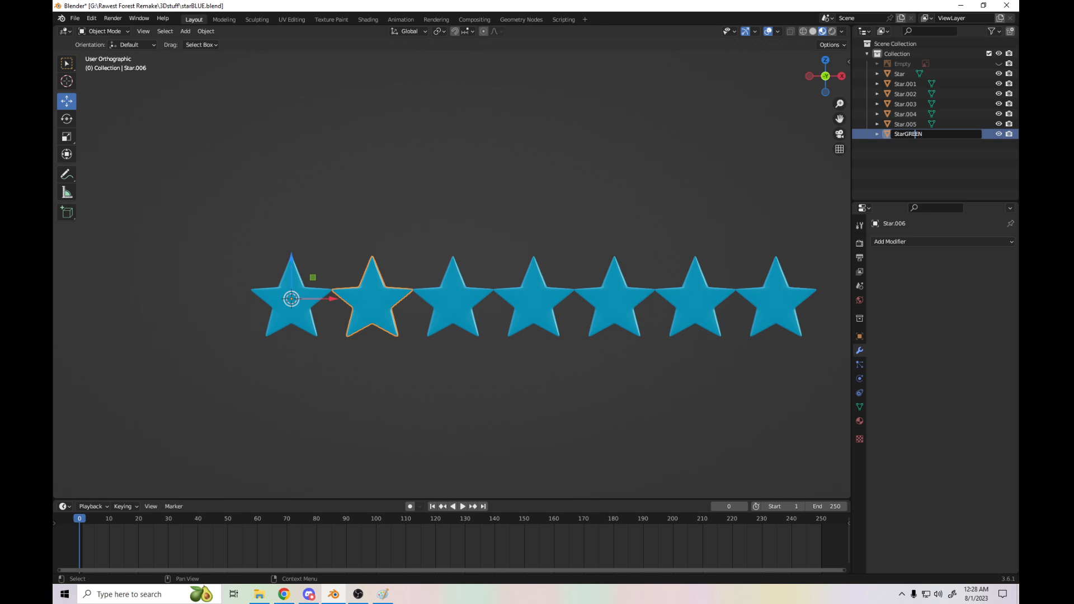
key(Return)
- Expand the StarGREEN object and rename its mesh data as starGREEN
click(877, 135)
double_click(915, 144)
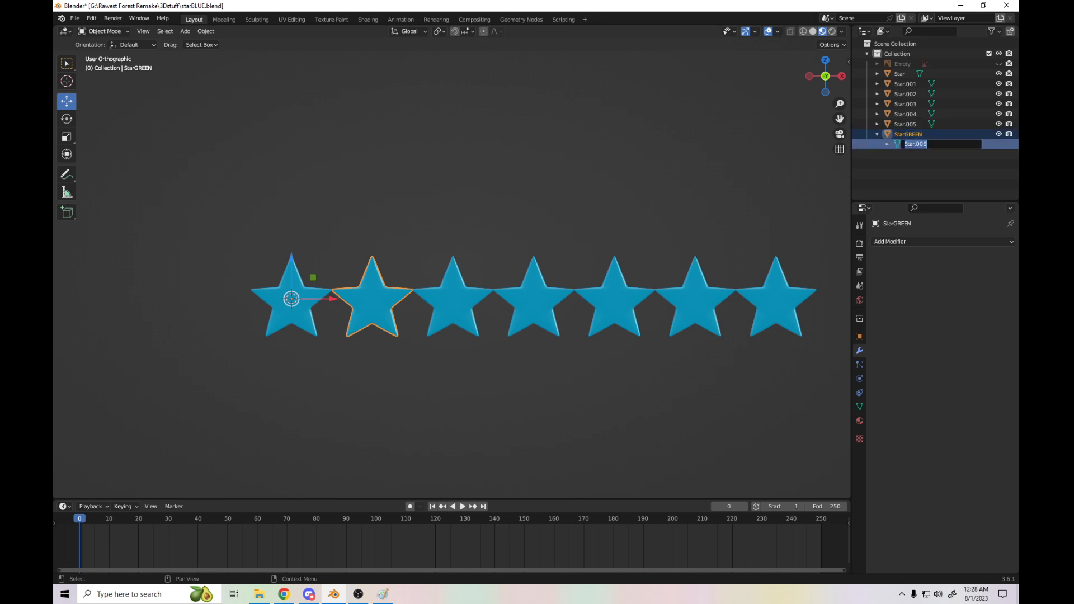
text(ST)
key(BackSpace)
text(tar)
key(BackSpace)
key(BackSpace)
key(BackSpace)
key(BackSpace)
text(starGREEN)
- Change the green star object's name to starGREEN with a lowercase s and collapse its entry
double_click(898, 135)
click(897, 134)
key(BackSpace)
text(s)
key(Return)
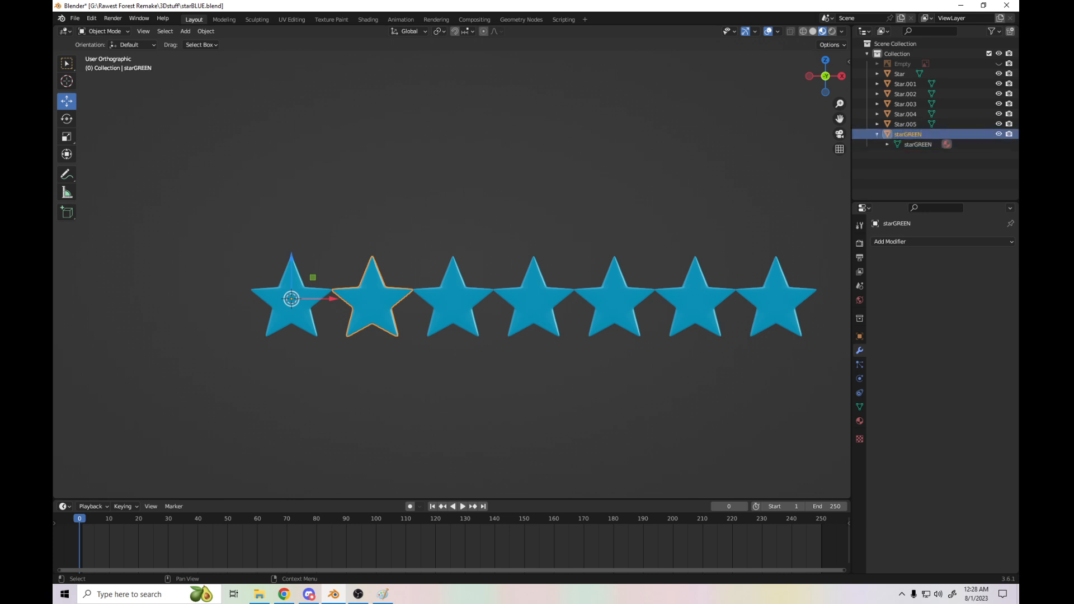
click(908, 144)
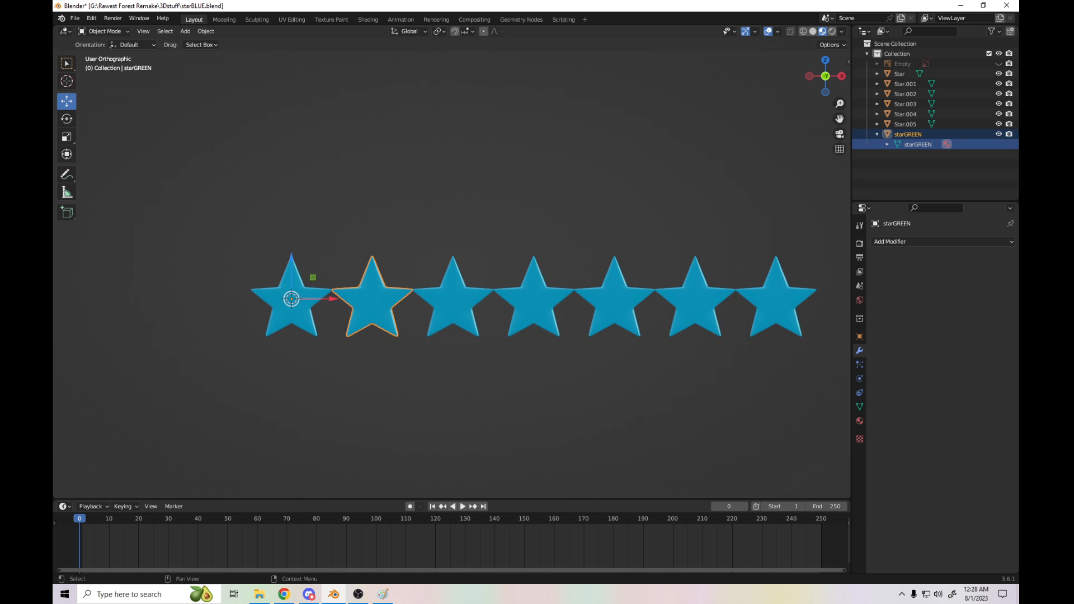
click(877, 134)
click(908, 134)
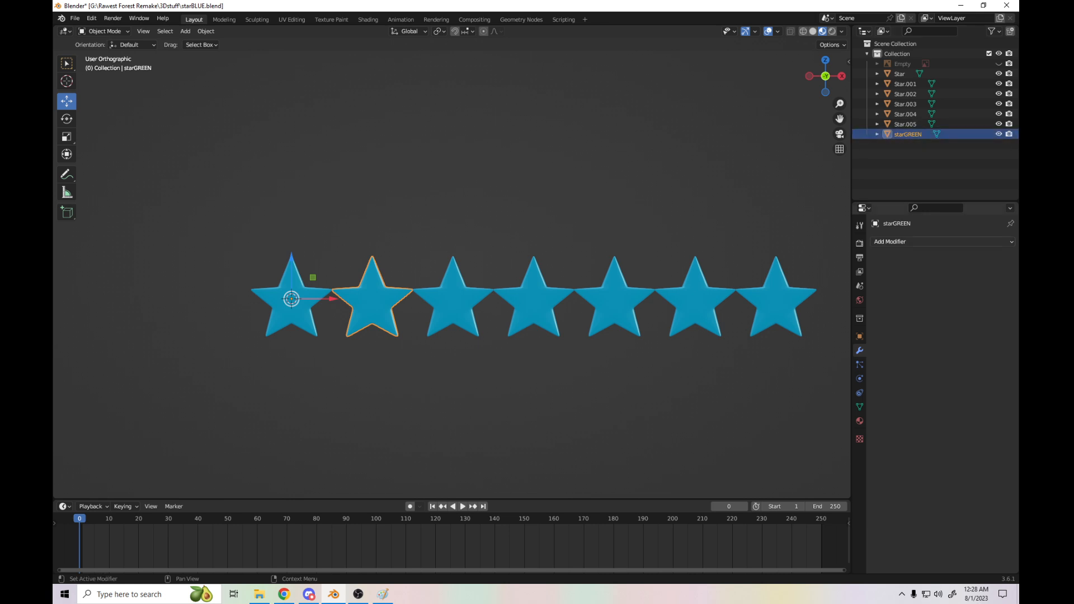
- Expand Star.005, the third star in the row, and rename the object as starORANGE
click(905, 125)
click(877, 124)
double_click(905, 124)
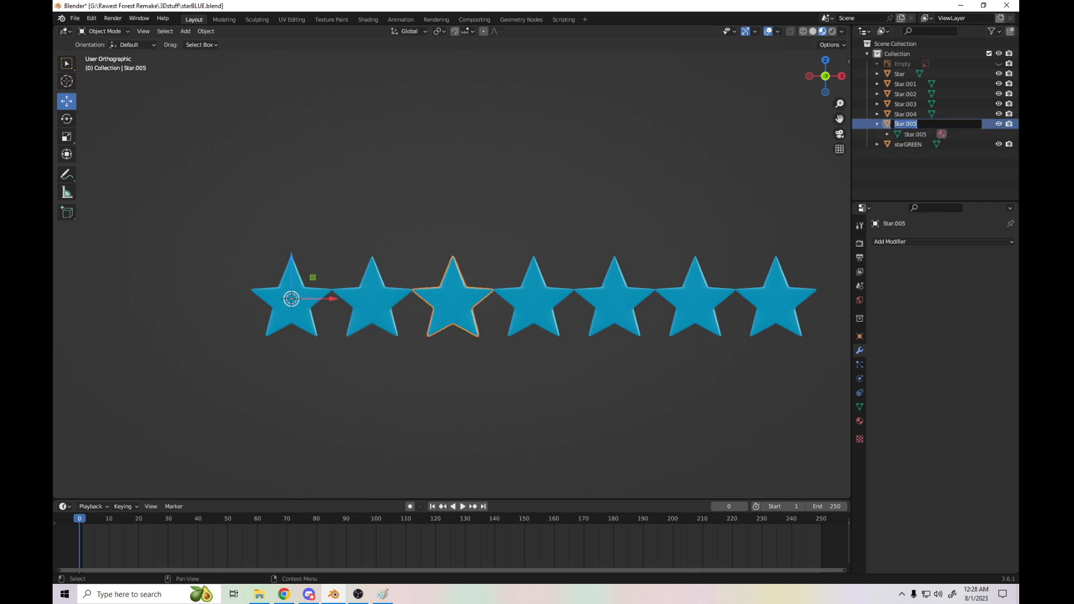
text(starORANGE)
key(Return)
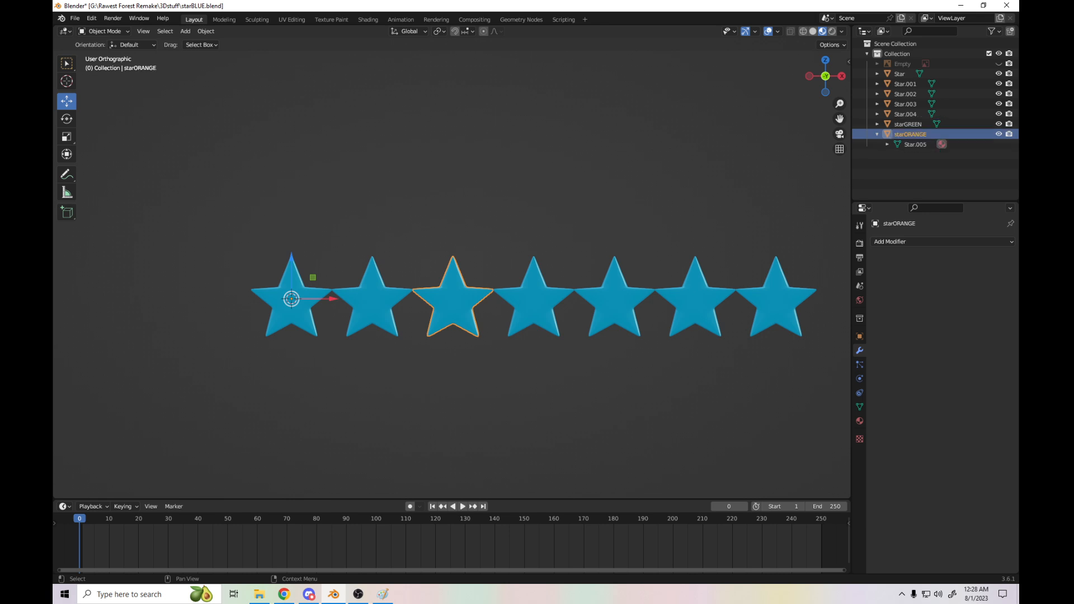
- Rename the mesh data of the starORANGE object as starORANGE and collapse its entry
double_click(910, 135)
click(915, 144)
double_click(915, 145)
text(st)
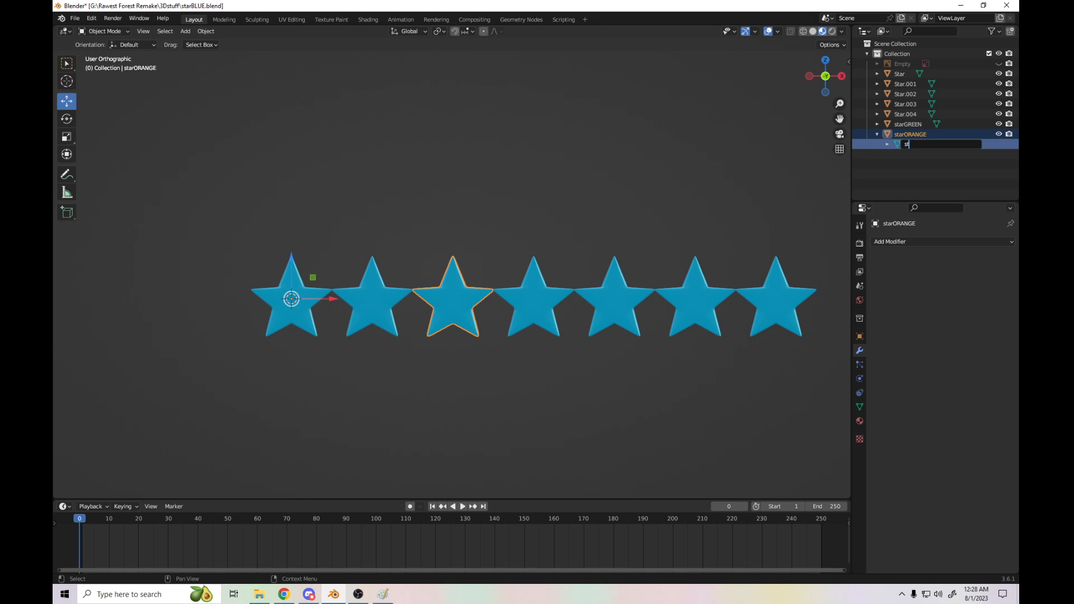
text(arORANGE)
key(Return)
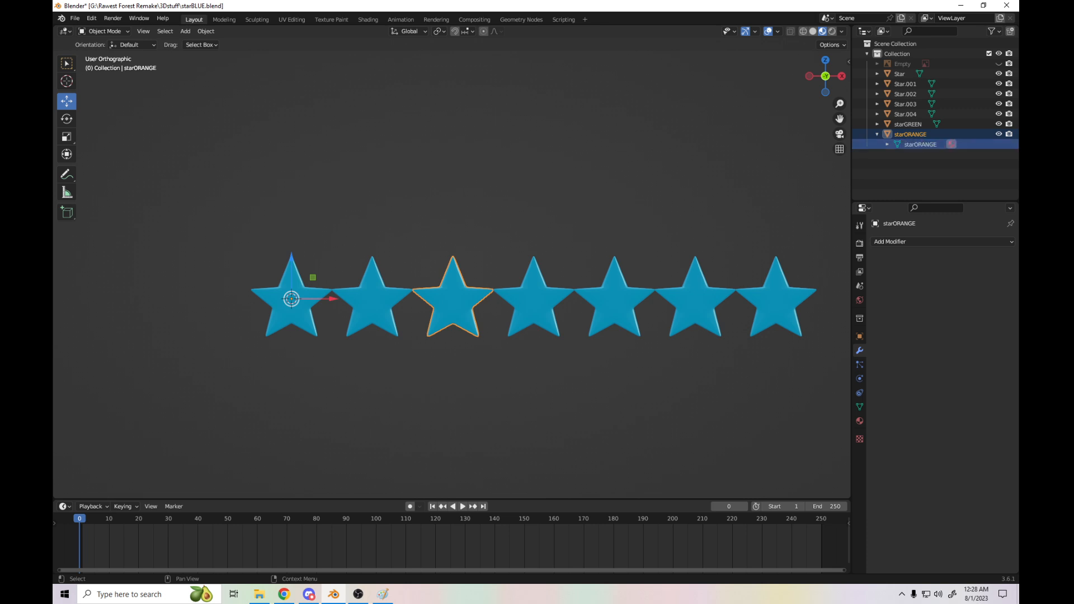
click(877, 134)
- Expand Star.004, the fourth star in the row, and rename its mesh data and the object as starVIOLET
click(905, 114)
click(877, 114)
double_click(915, 123)
text(star)
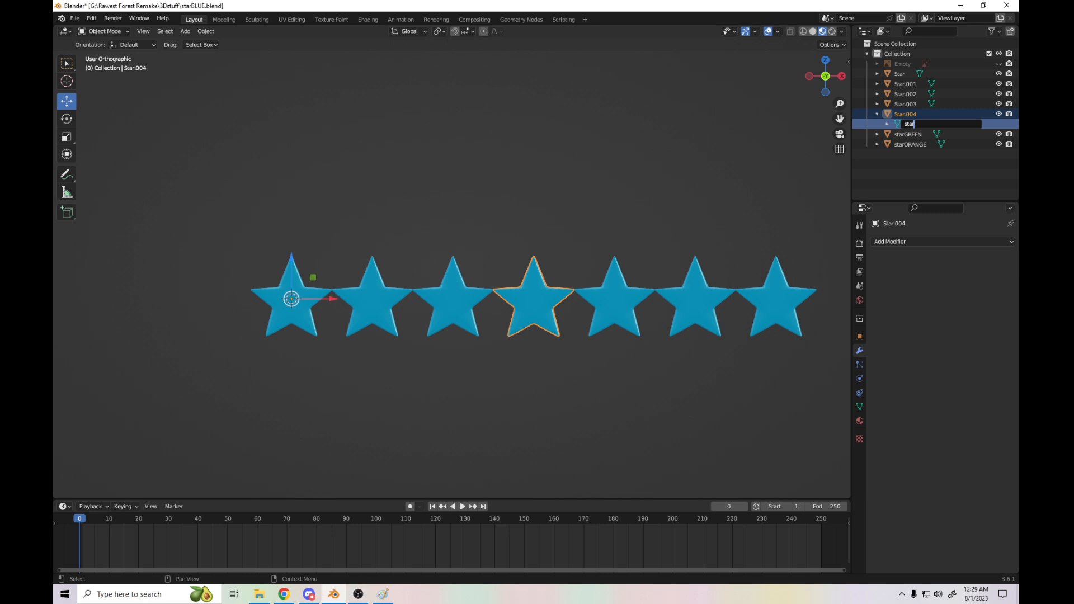
text(VIOLET)
double_click(905, 114)
text(starVIOLET)
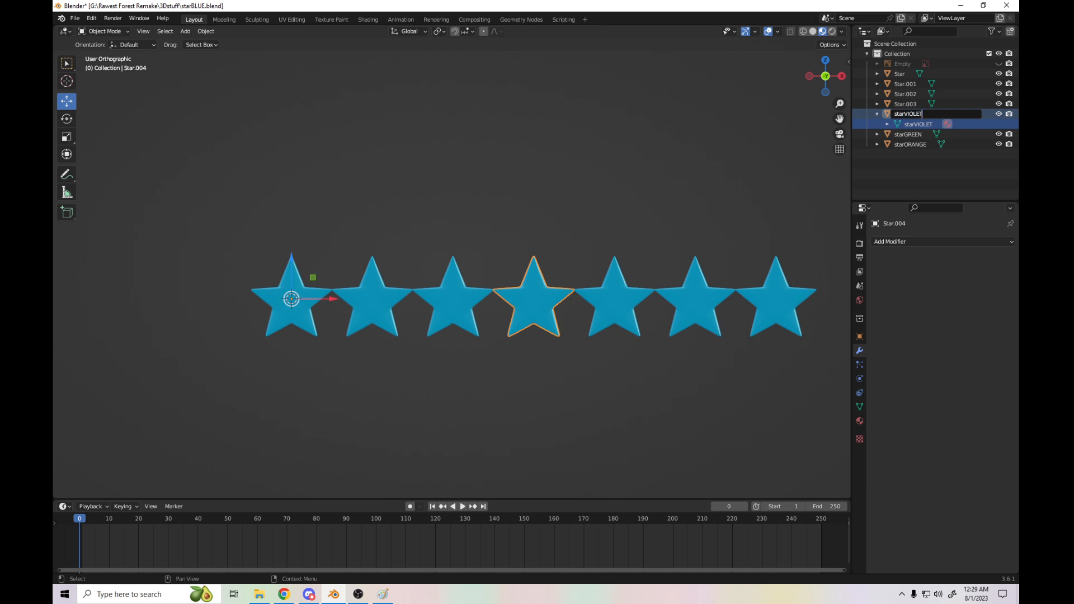
key(Return)
- Rename Star.003, the fifth star in the row, and its mesh data as starINDIGO, and collapse the violet and indigo entries
click(905, 104)
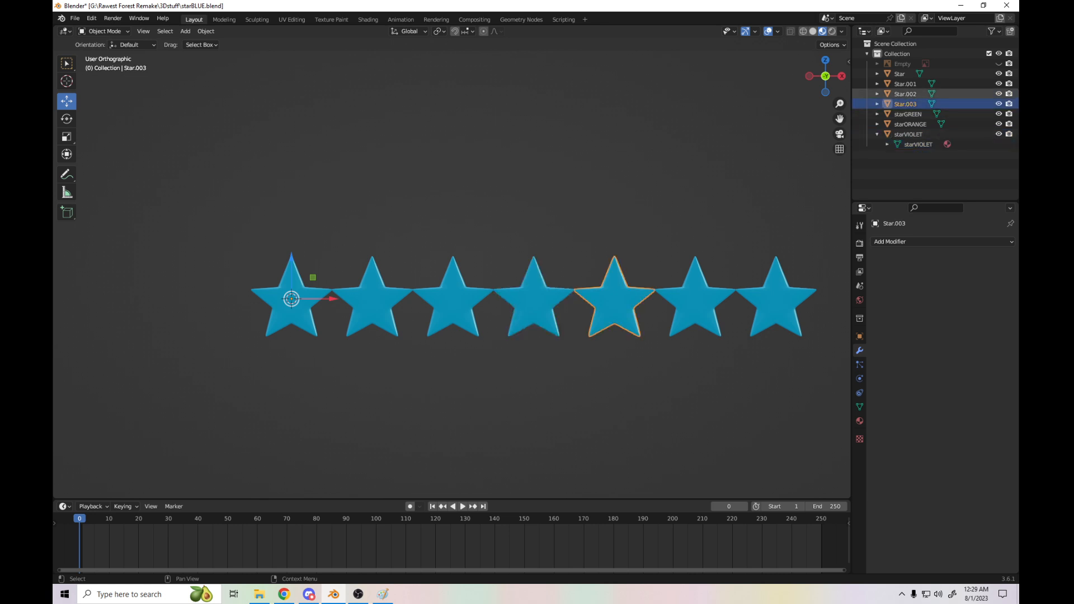
click(877, 104)
double_click(905, 104)
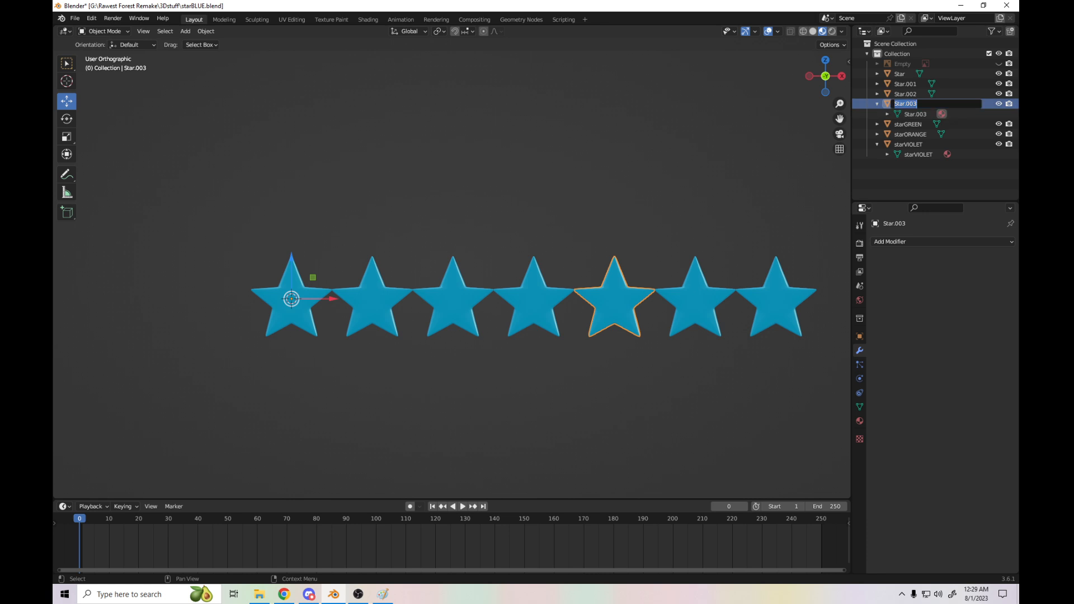
text(starINDIGO)
key(Return)
key(Tab)
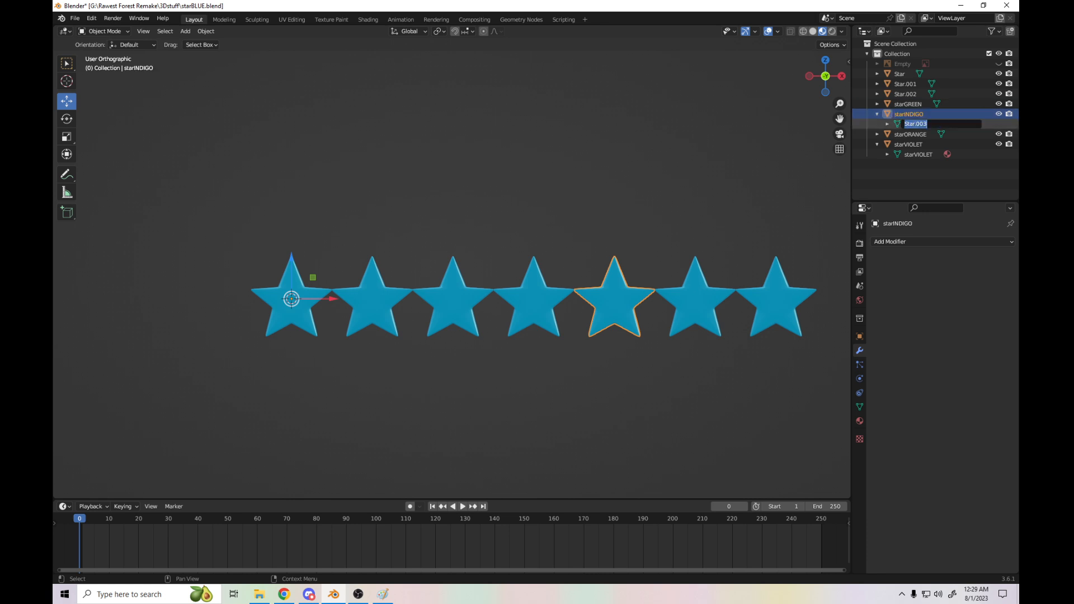
text(starINDIGO)
key(Return)
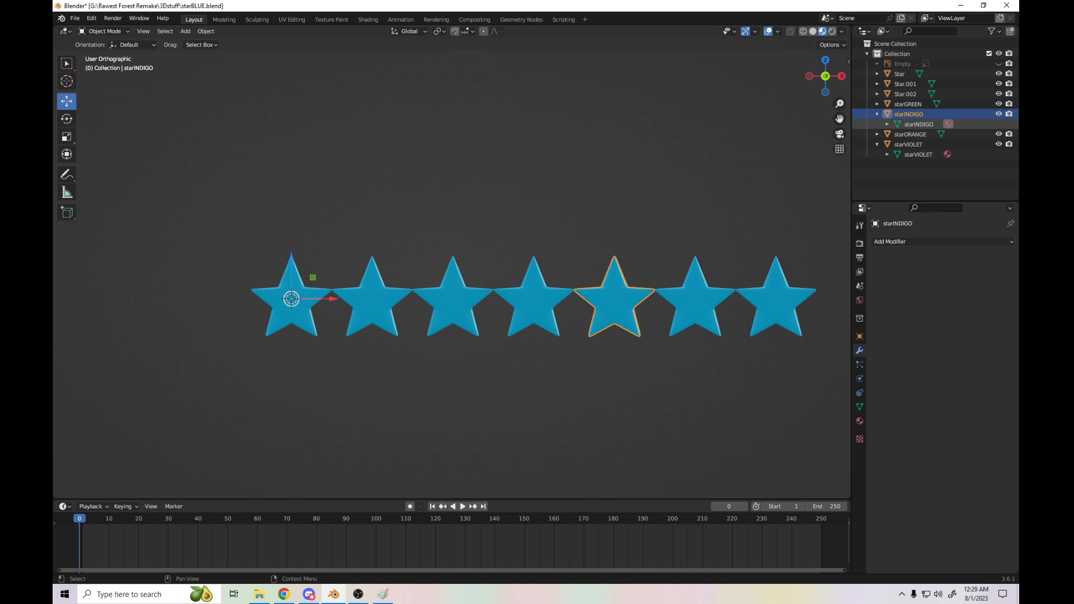
click(876, 144)
click(877, 114)
- Rename Star.002, the last star in the row, and its mesh data as starRED, and collapse its entry
click(905, 94)
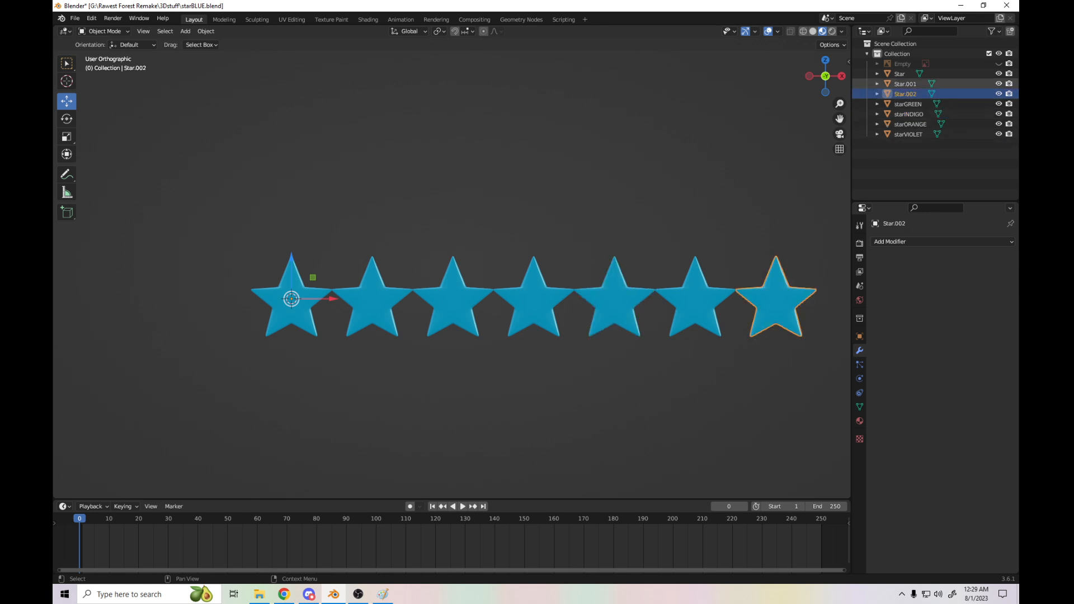
click(876, 94)
double_click(905, 94)
text(starRED)
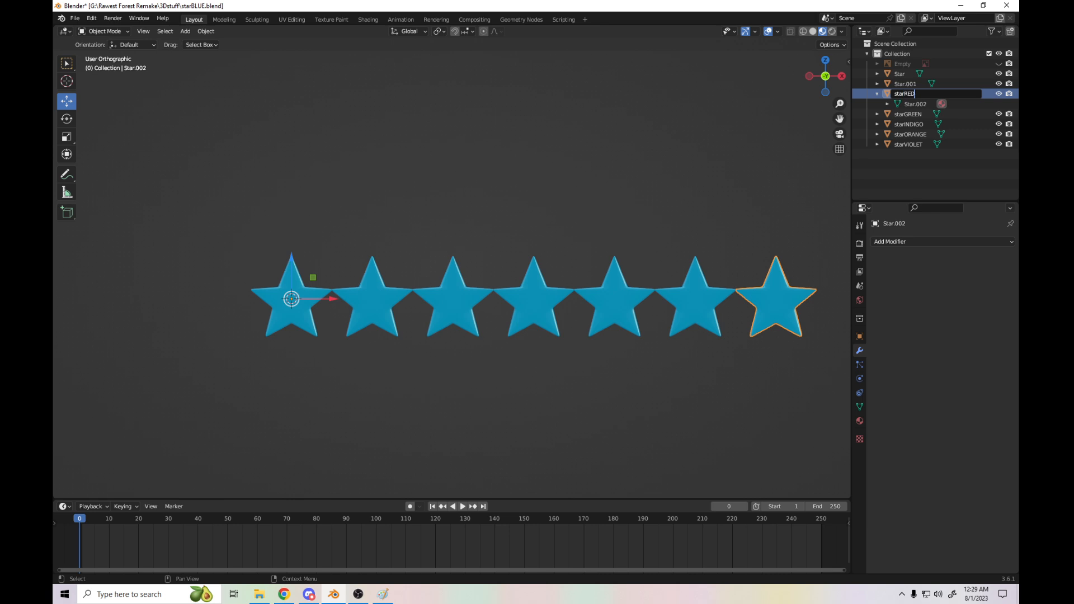
key(Return)
double_click(915, 135)
text(starRED)
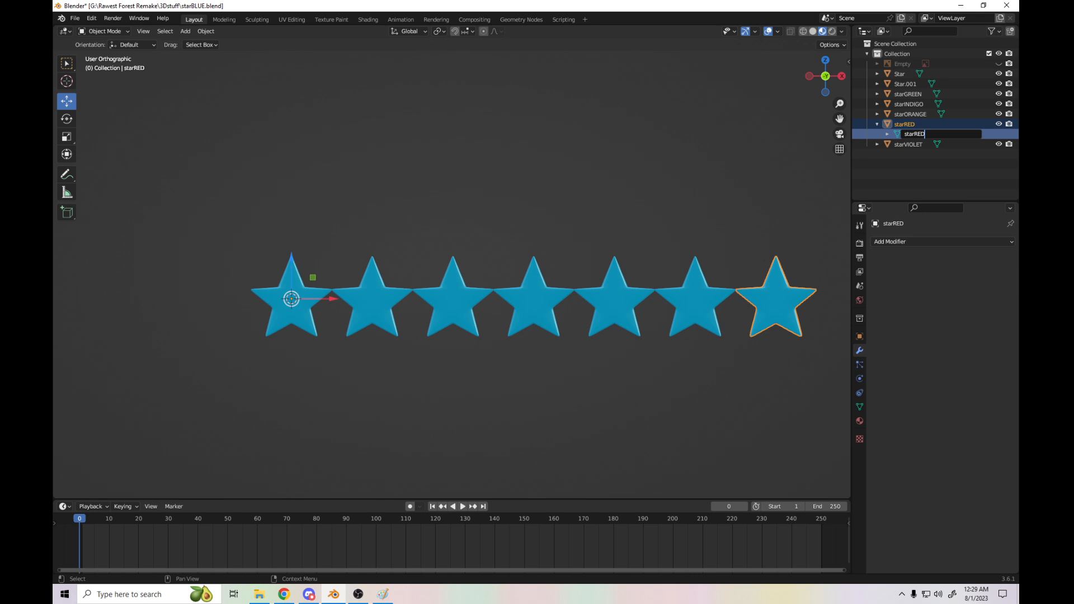
key(Return)
click(877, 124)
- Rename Star.001, the sixth star in the row, and its mesh data as starYELLOW, and collapse its entry
click(905, 84)
click(877, 83)
double_click(905, 84)
text(starYELLOW)
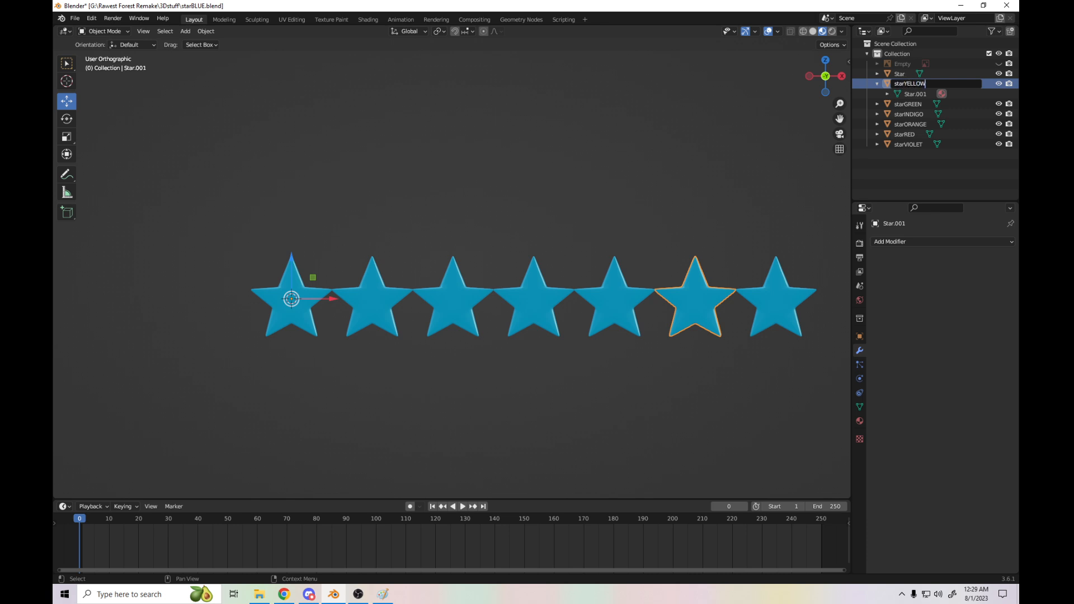
key(Return)
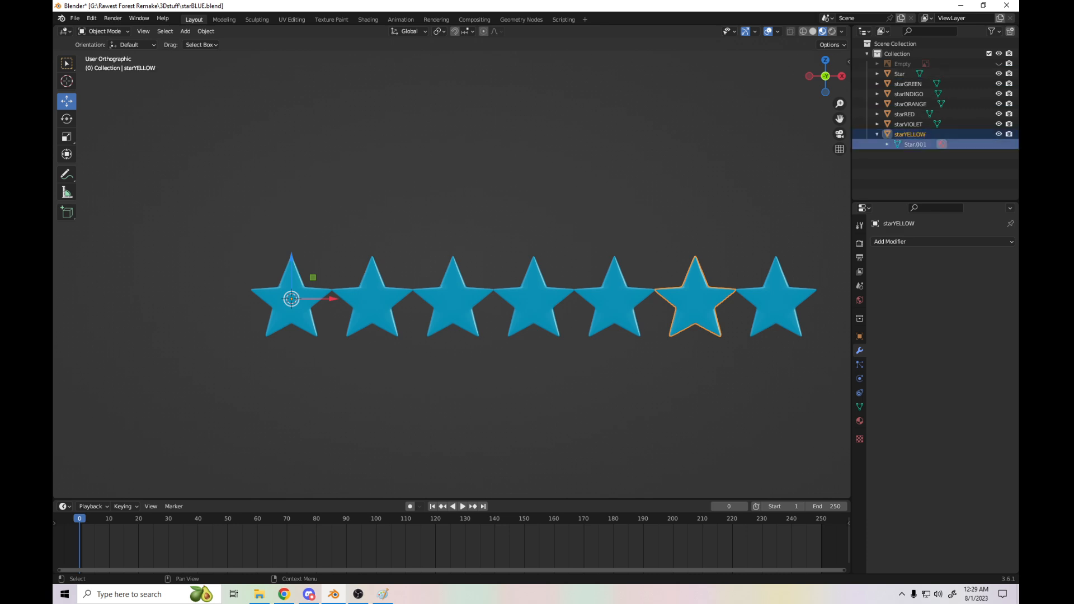
double_click(915, 144)
text(starYELLOW)
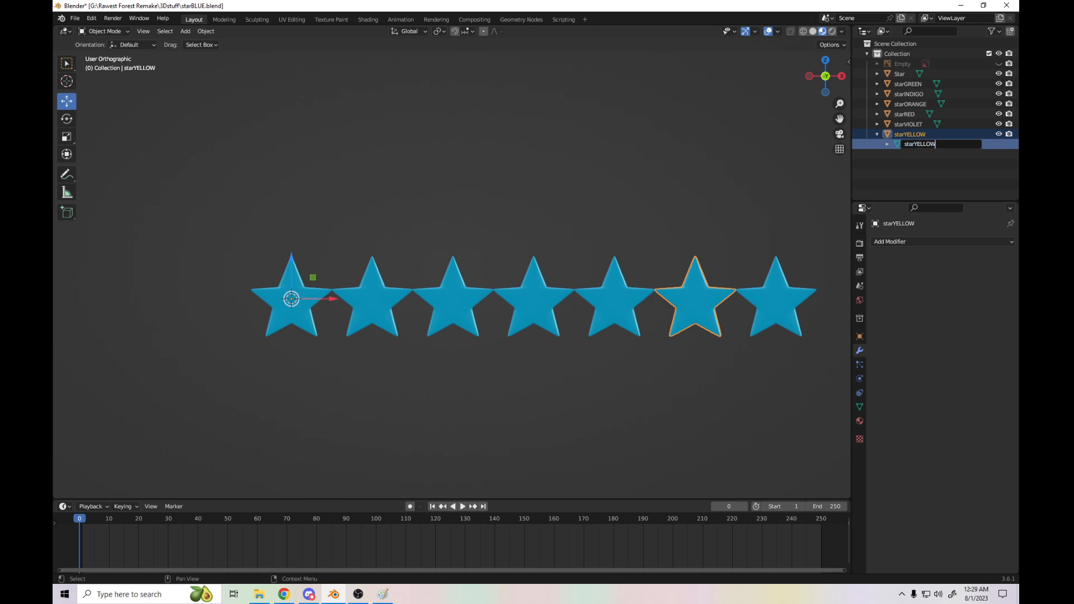
key(Left)
key(Return)
click(877, 135)
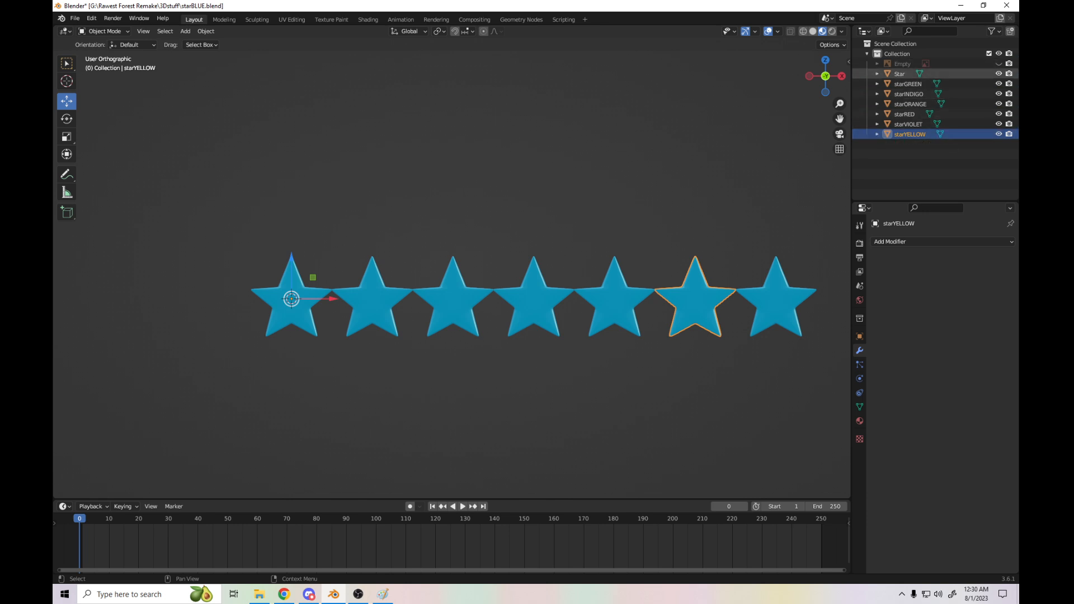
- Rename the first star object in the row and its mesh data as starBLUE, and collapse its entry
click(899, 74)
click(877, 74)
double_click(899, 74)
text(starBLUE)
key(Return)
double_click(908, 84)
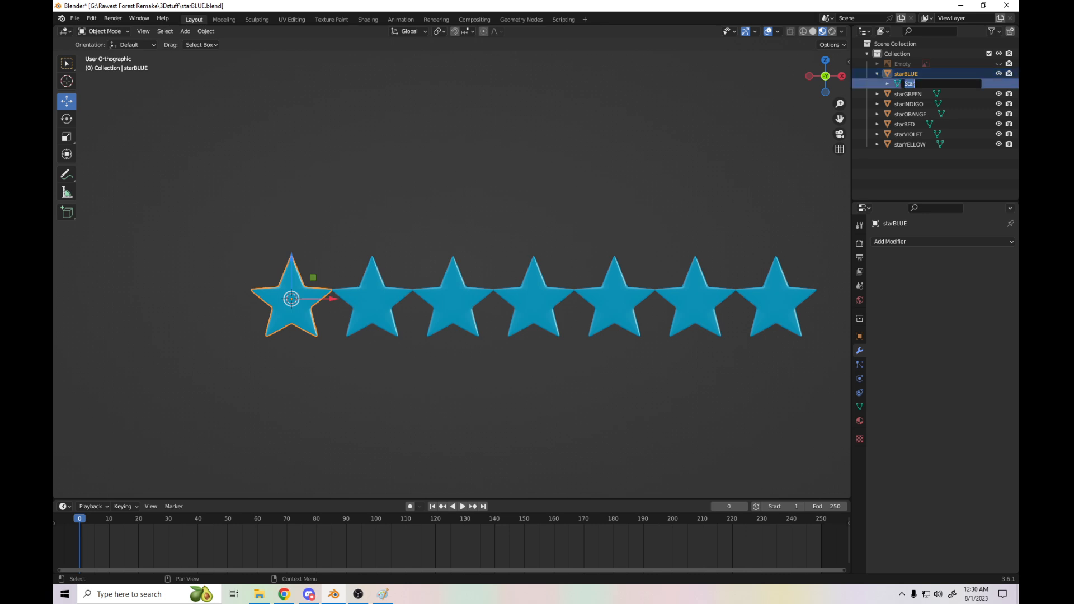
text(starBLUE)
key(Return)
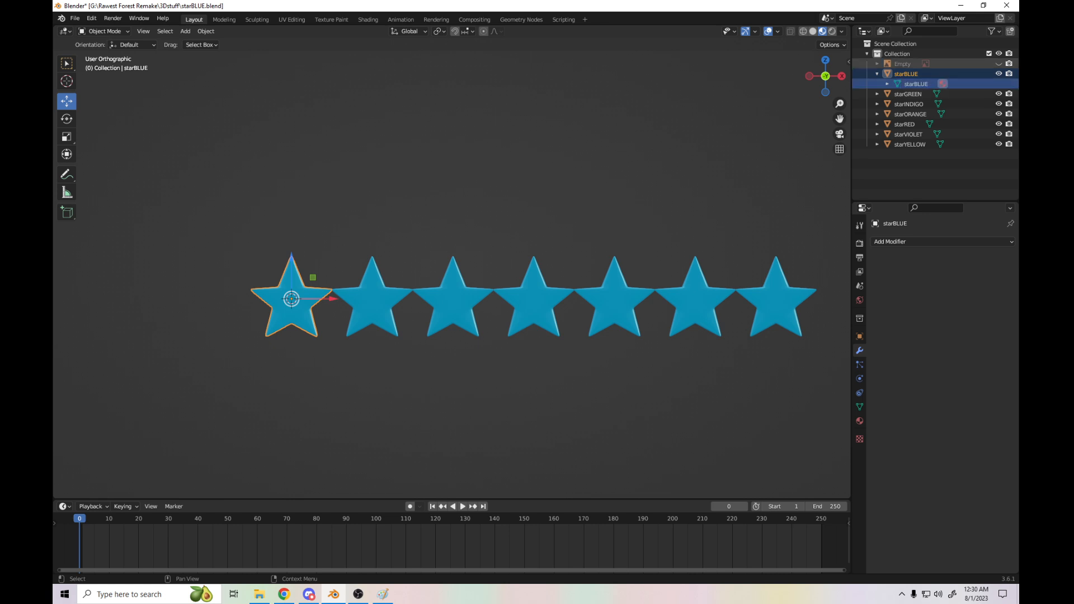
click(877, 73)
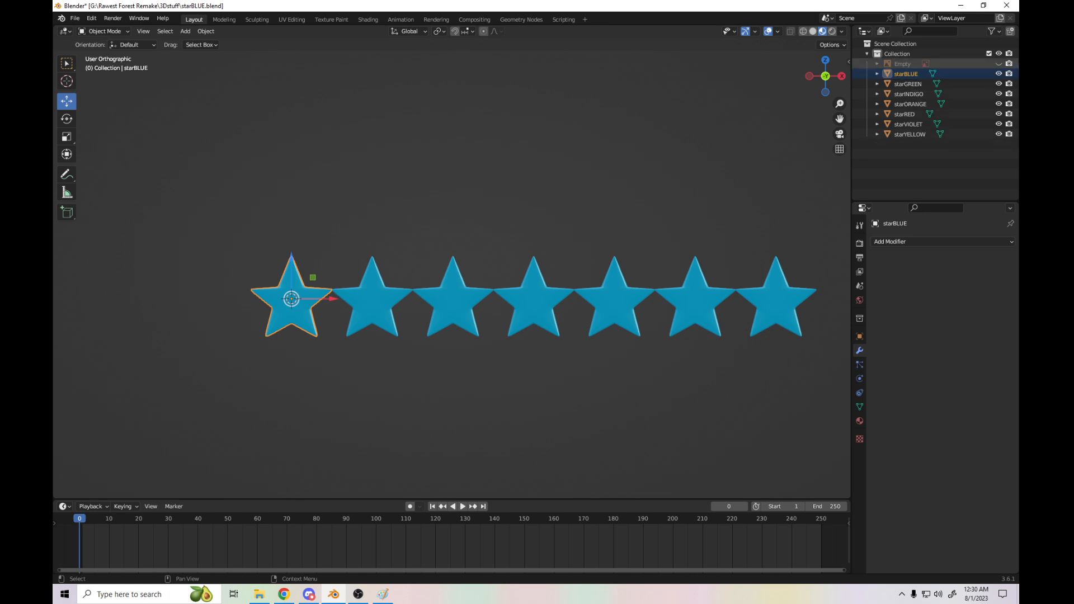
- Select the starGREEN object and show its material properties
click(907, 84)
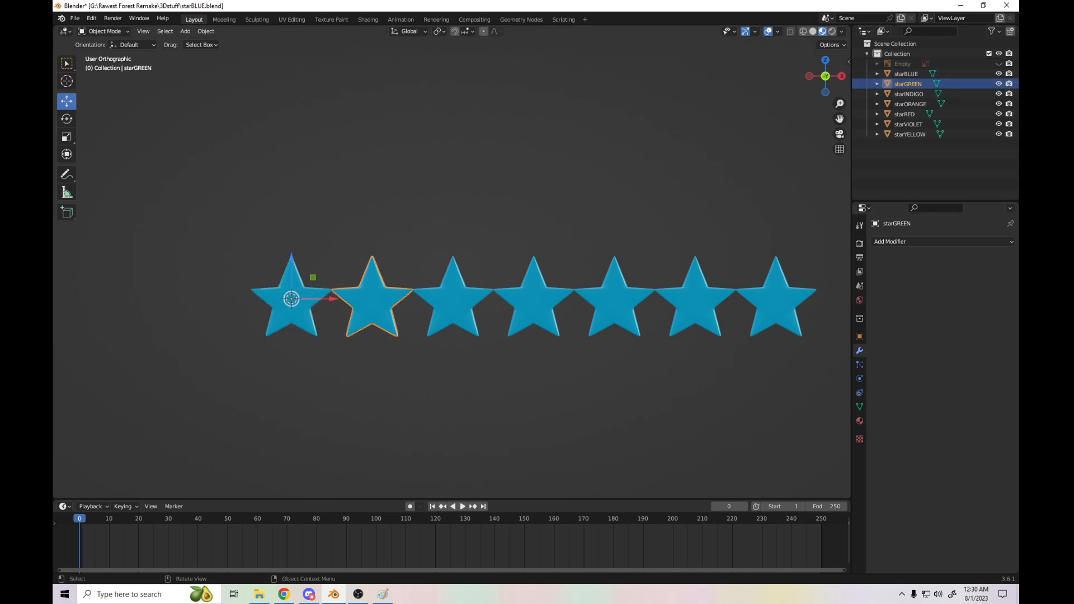
click(860, 421)
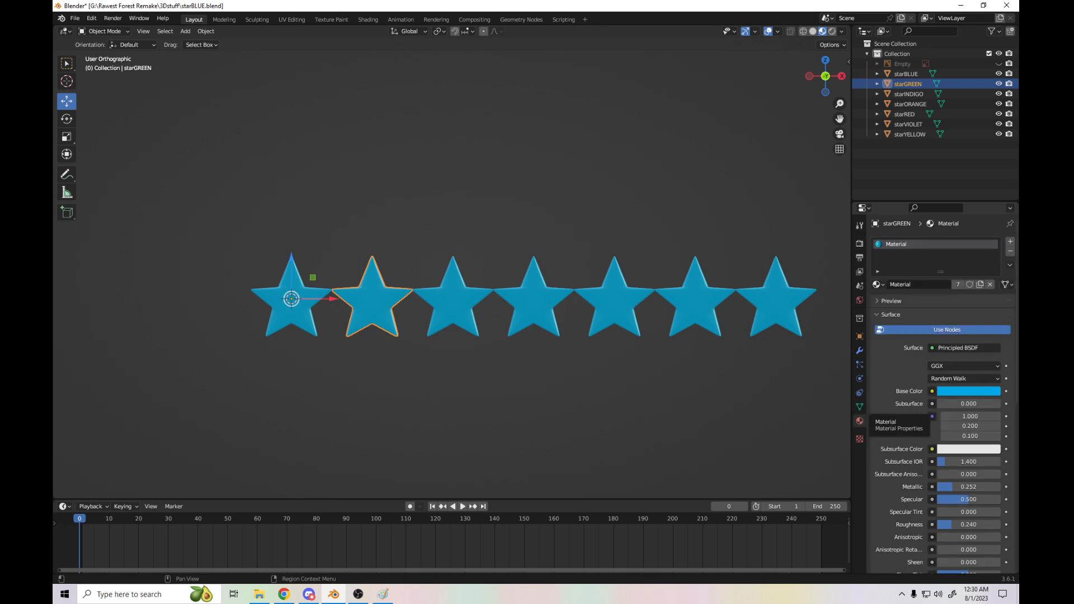
- Try changing the shared material's base color to green, and undo the color change
click(968, 391)
drag(934, 267, 924, 254)
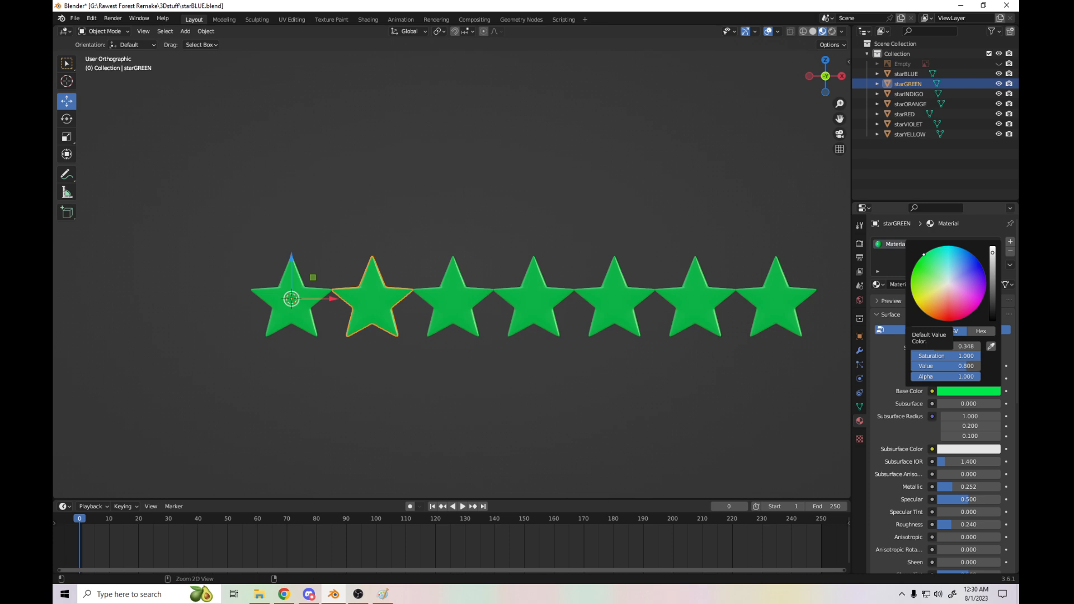
click(755, 386)
key(ctrl+z)
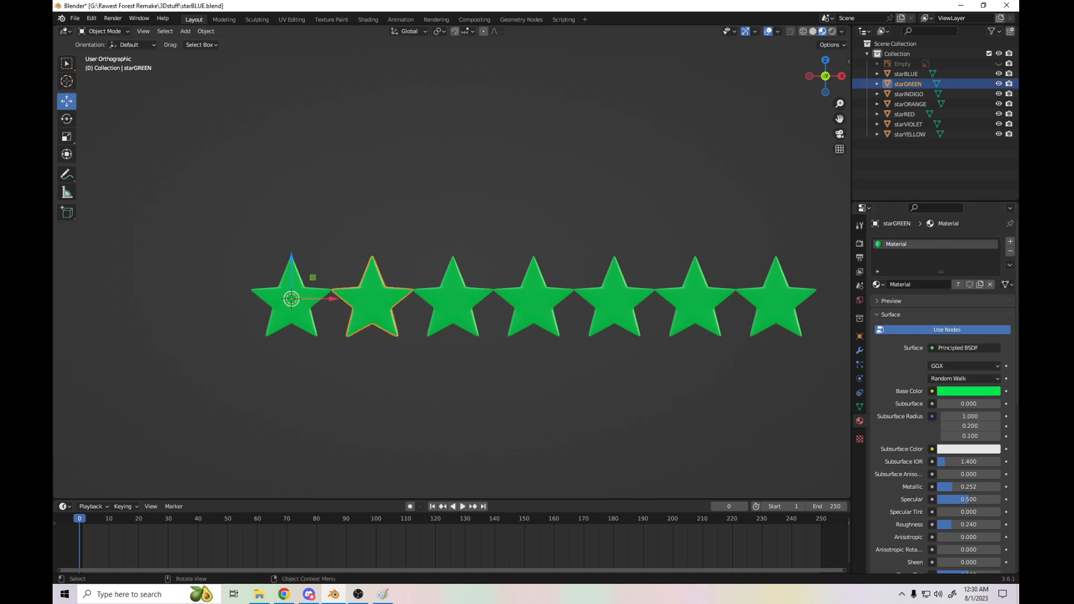
key(ctrl+z)
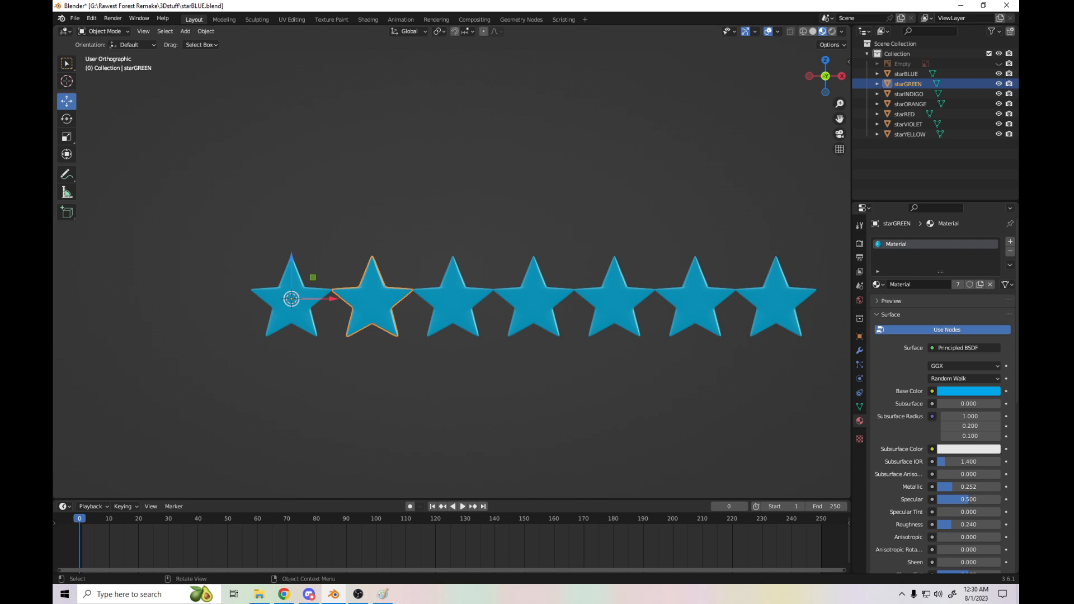
- Rename the material shared by all the stars as starBLUE
click(919, 284)
double_click(896, 244)
text(starBLUE)
key(Return)
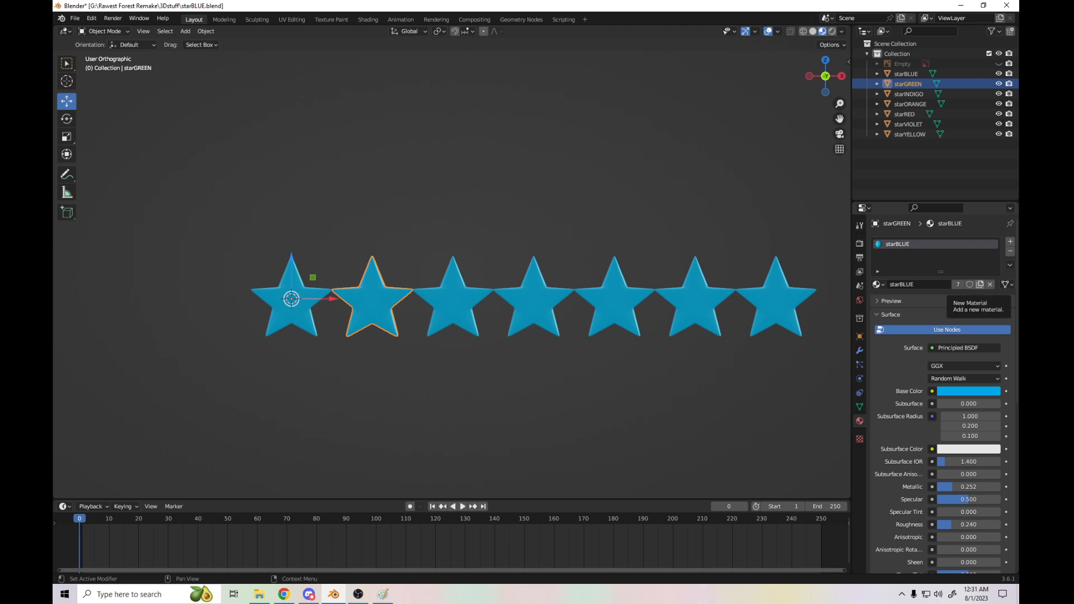
- Give the second star its own copy of the starBLUE material and name the copy starGREEN
click(980, 284)
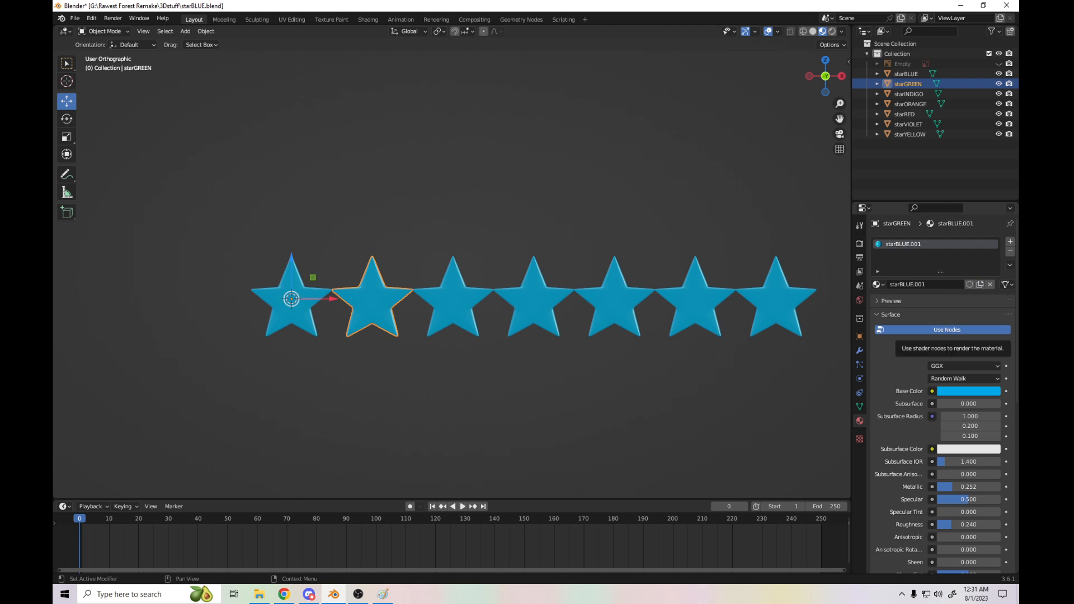
double_click(903, 244)
drag(895, 244, 921, 244)
text(GREEN)
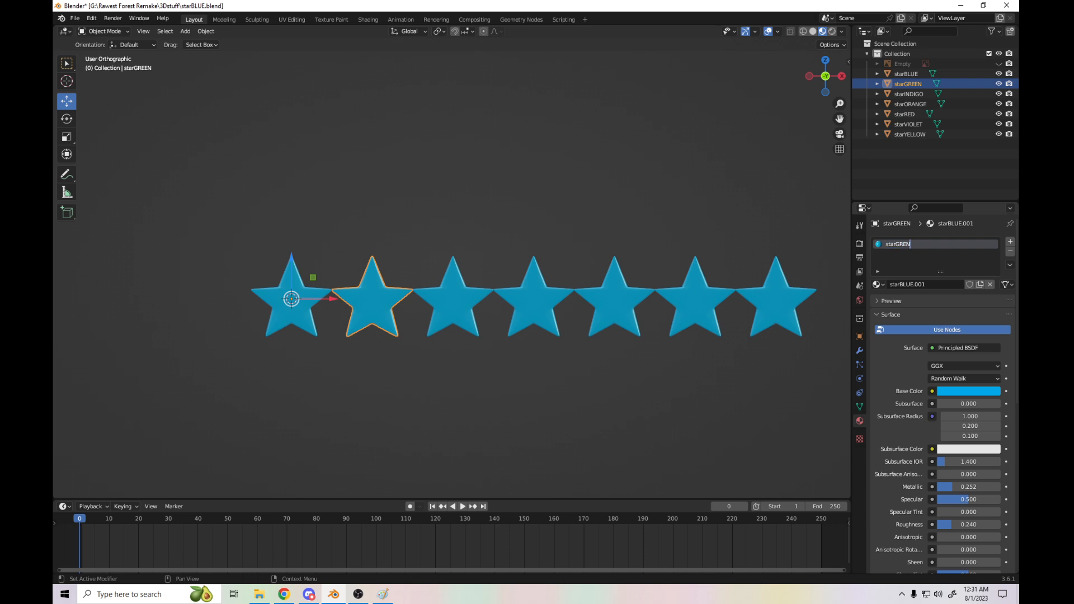
key(Return)
- Set the base color of the starGREEN material to bright green and deselect the star
click(969, 391)
click(919, 258)
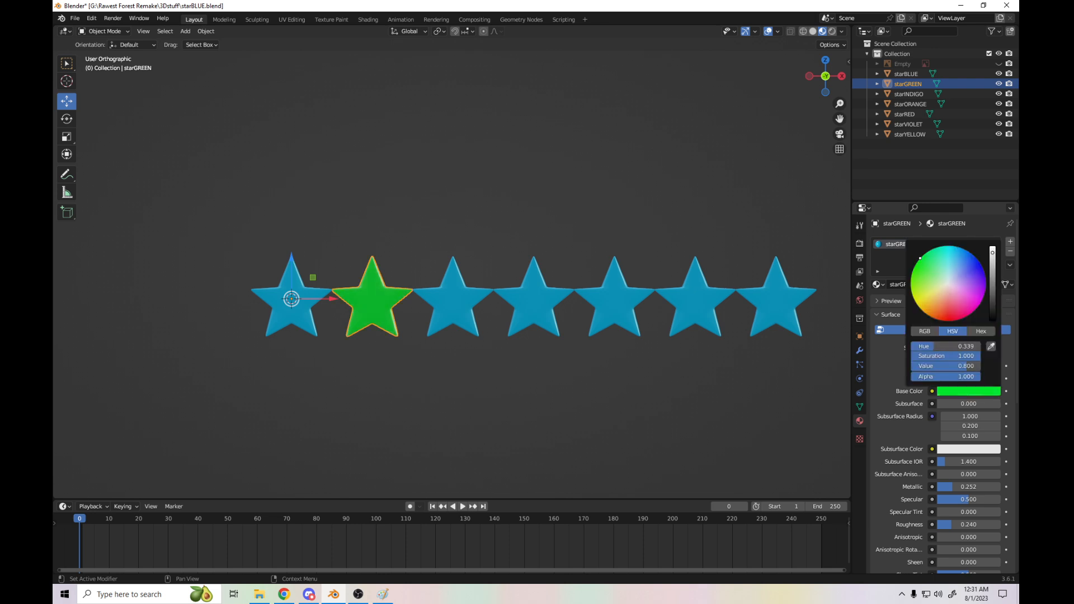
drag(923, 258, 924, 265)
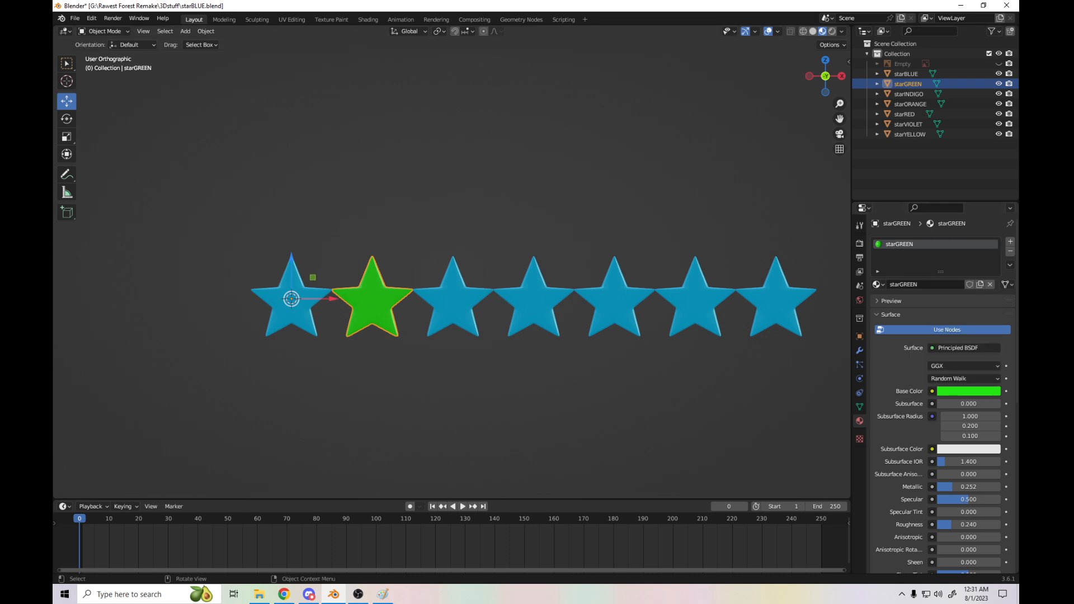
click(313, 277)
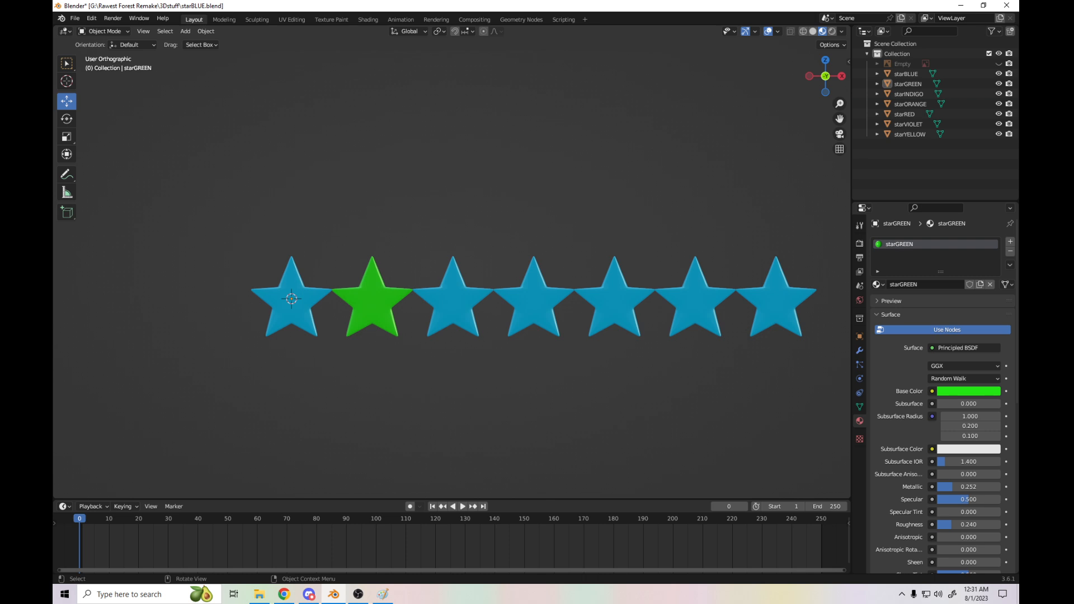
- Give the third star its own copy of the starBLUE material and name the copy starORANGE
click(453, 299)
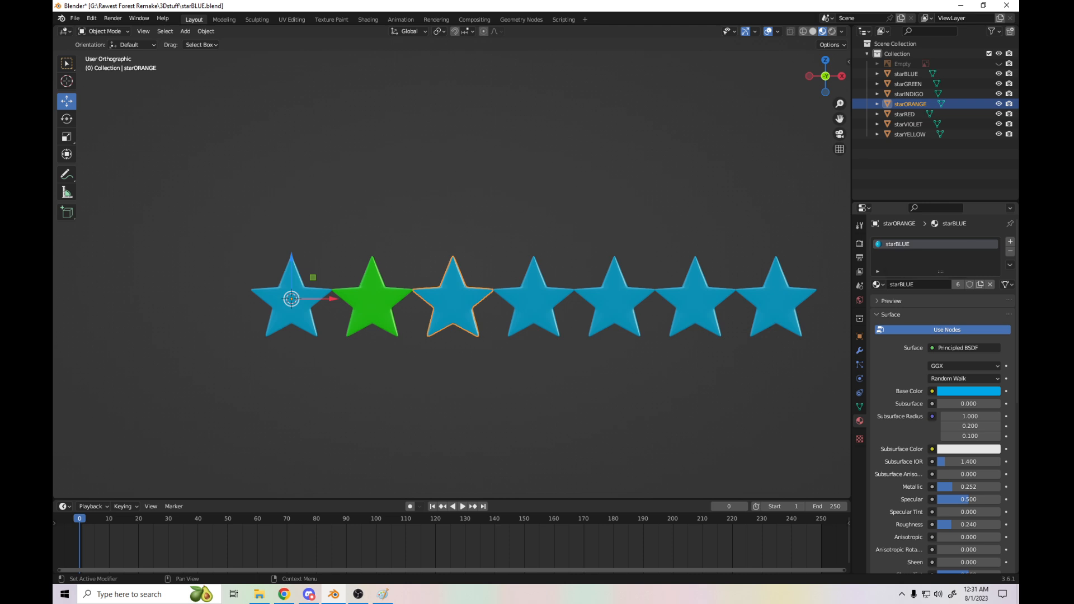
click(980, 284)
double_click(902, 243)
drag(895, 244, 922, 244)
text(ORANGE)
key(Return)
- Set the base color of the starORANGE material to orange with a hue of about 0.034 and full saturation
click(968, 391)
mouse_move(941, 293)
mouse_down()
mouse_move(927, 300)
mouse_move(930, 316)
mouse_up()
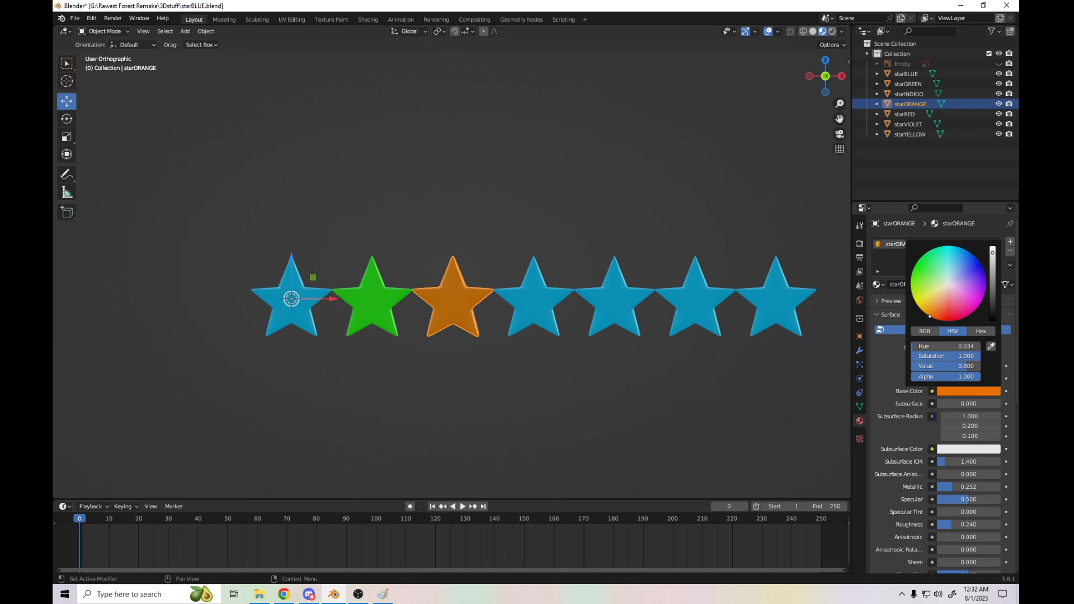
click(694, 397)
- Give the fourth star its own copy of the starBLUE material and name the copy starVIOLET
click(535, 302)
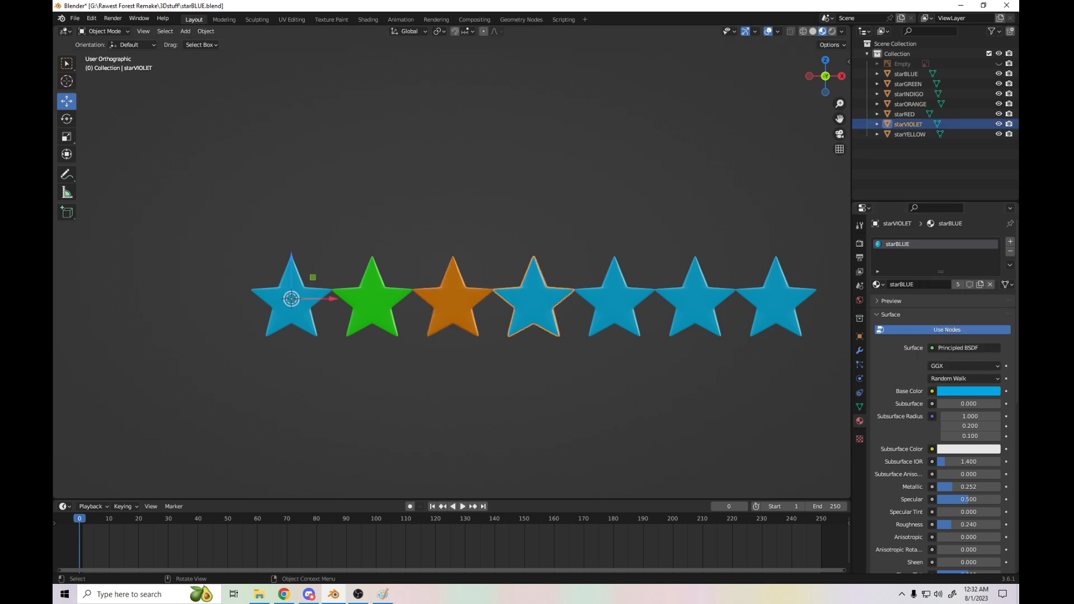
double_click(899, 245)
key(Escape)
click(980, 285)
double_click(902, 244)
drag(899, 245, 924, 245)
key(BackSpace)
text(VIOLET)
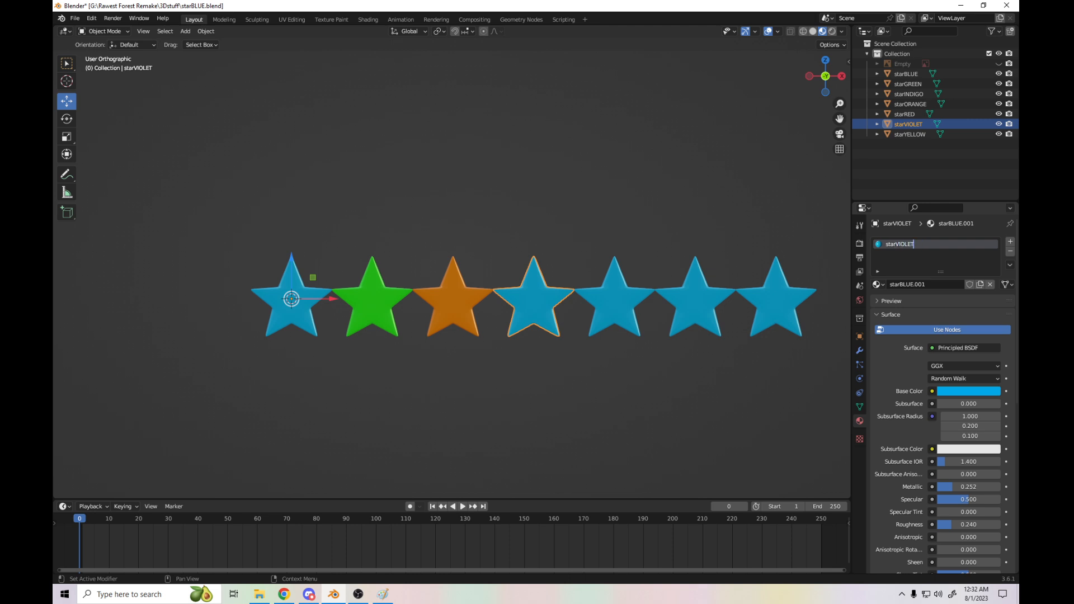
key(Return)
- Set the base color of the starVIOLET material to a fully saturated violet
click(968, 391)
click(985, 278)
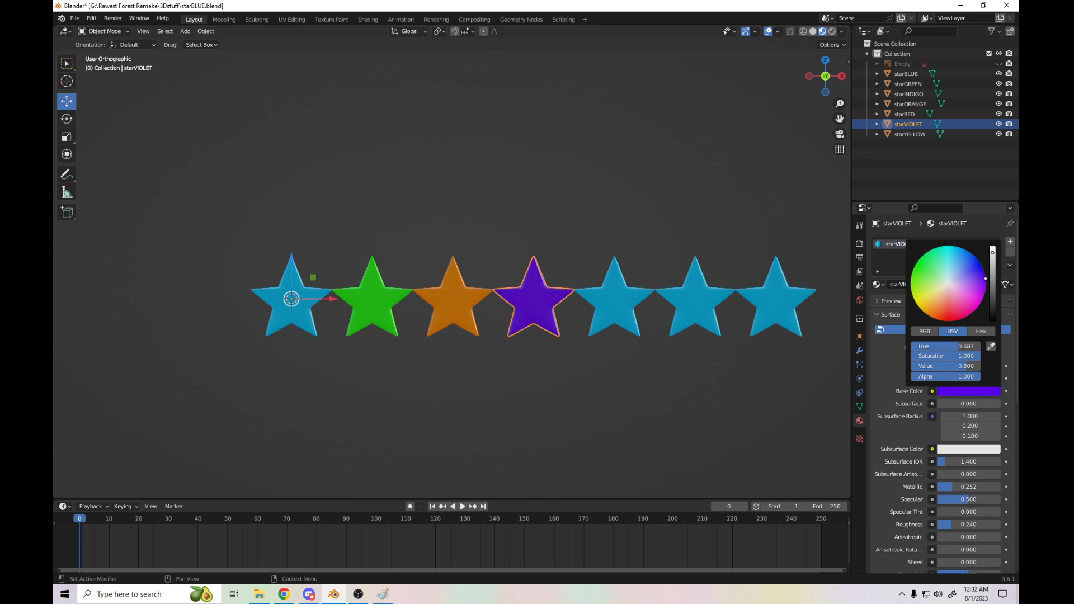
drag(985, 279, 985, 280)
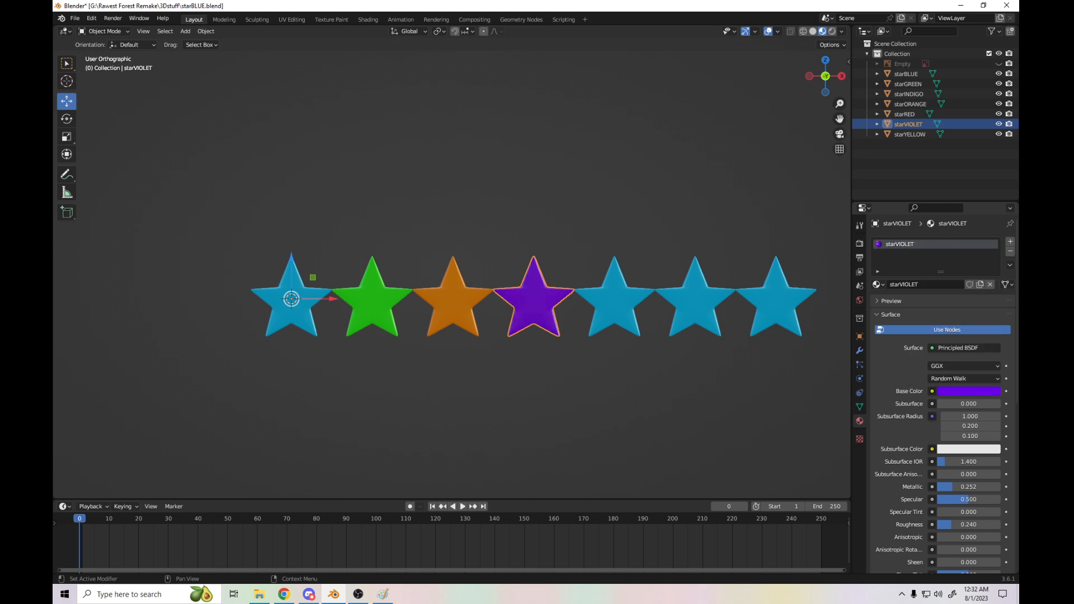
- Give the fifth star its own copy of the starBLUE material and name the copy starINDIGO
click(652, 235)
click(614, 299)
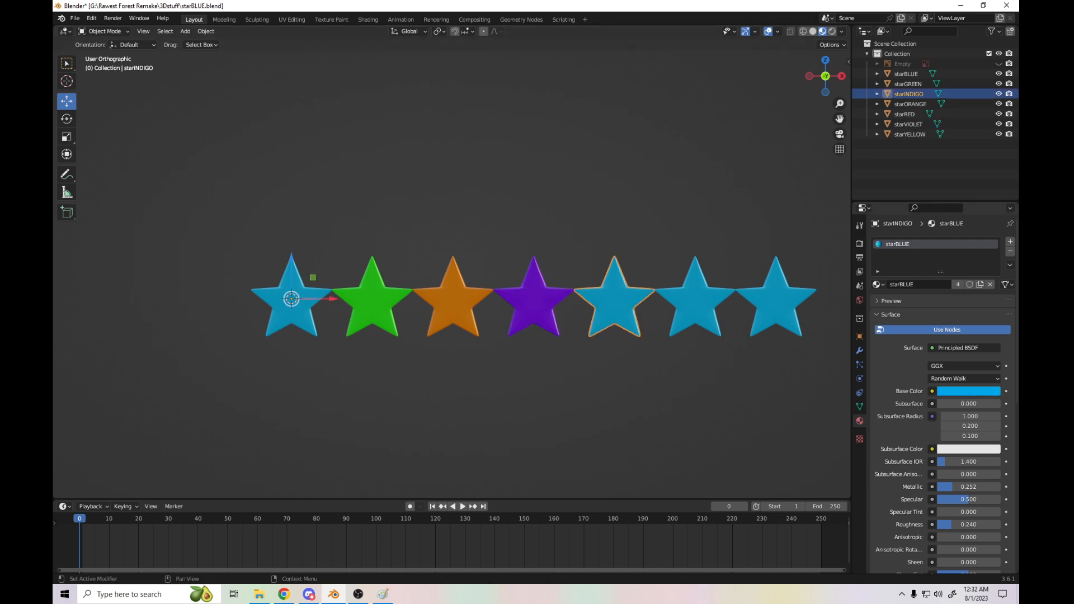
click(980, 284)
double_click(922, 244)
drag(923, 244, 897, 244)
text(INDIGO)
key(Return)
- Set the base color of the starINDIGO material to a deep indigo blue with a saturation of about 0.96
click(968, 390)
mouse_move(971, 280)
mouse_down()
mouse_move(982, 267)
mouse_move(971, 266)
mouse_up()
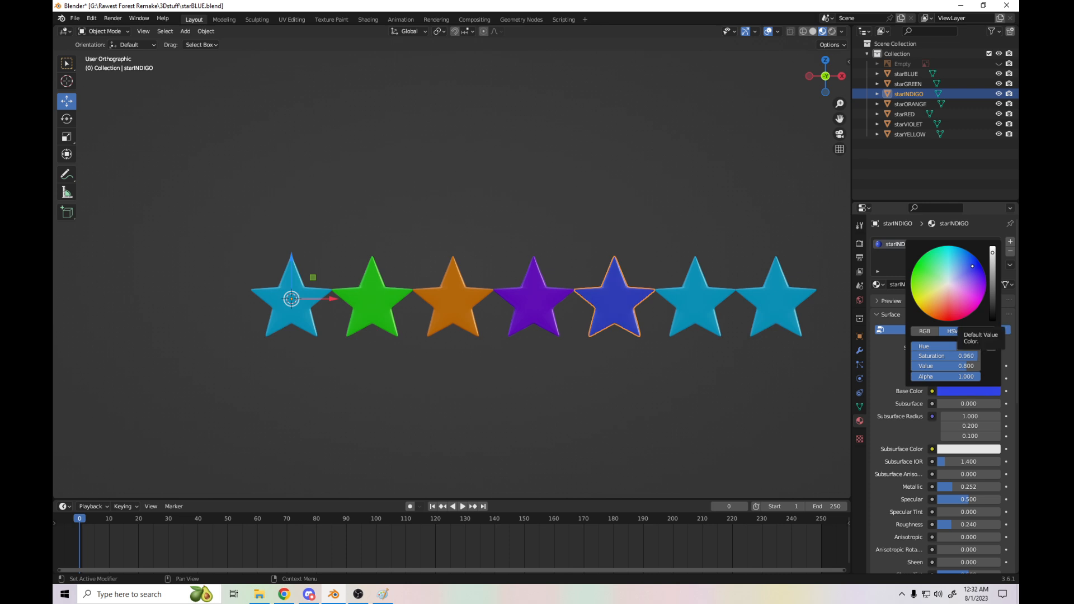
click(660, 375)
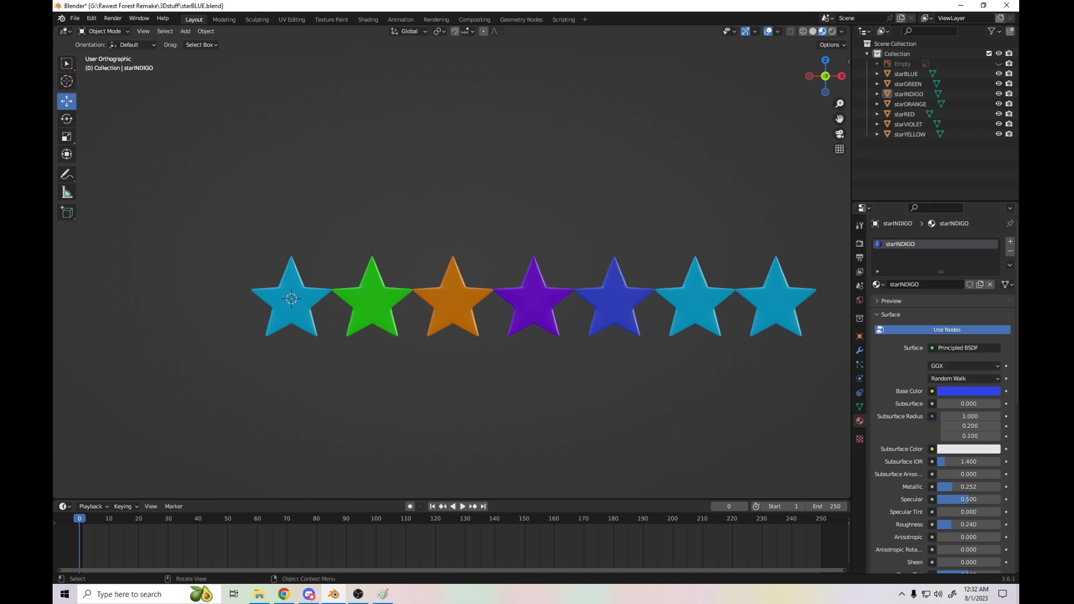
- Change the base color of the fourth star's starVIOLET material to a slightly lighter, less saturated purple
click(534, 299)
click(968, 391)
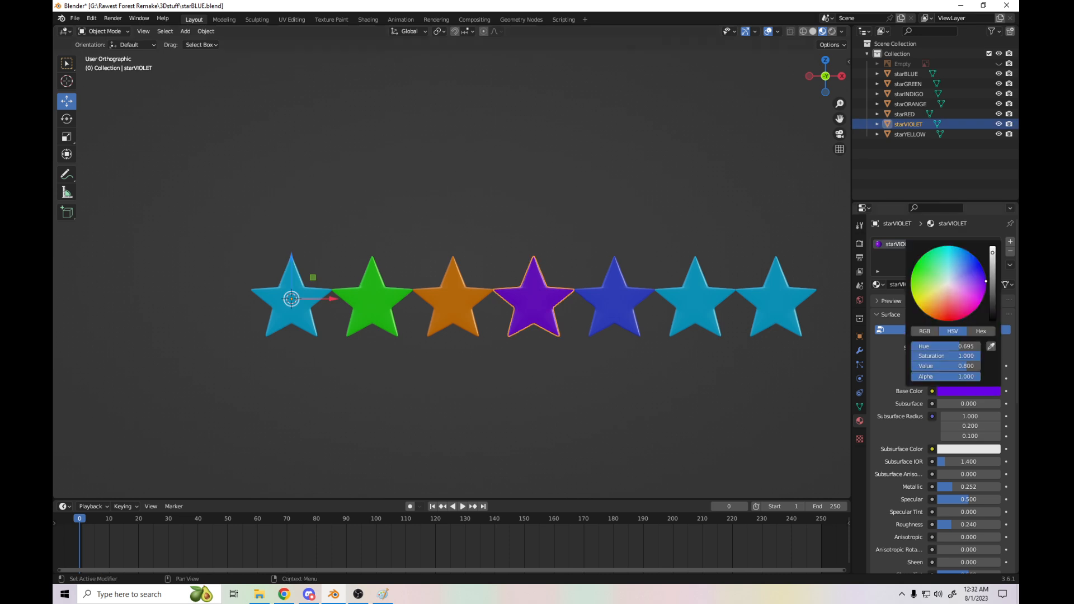
drag(985, 282, 980, 284)
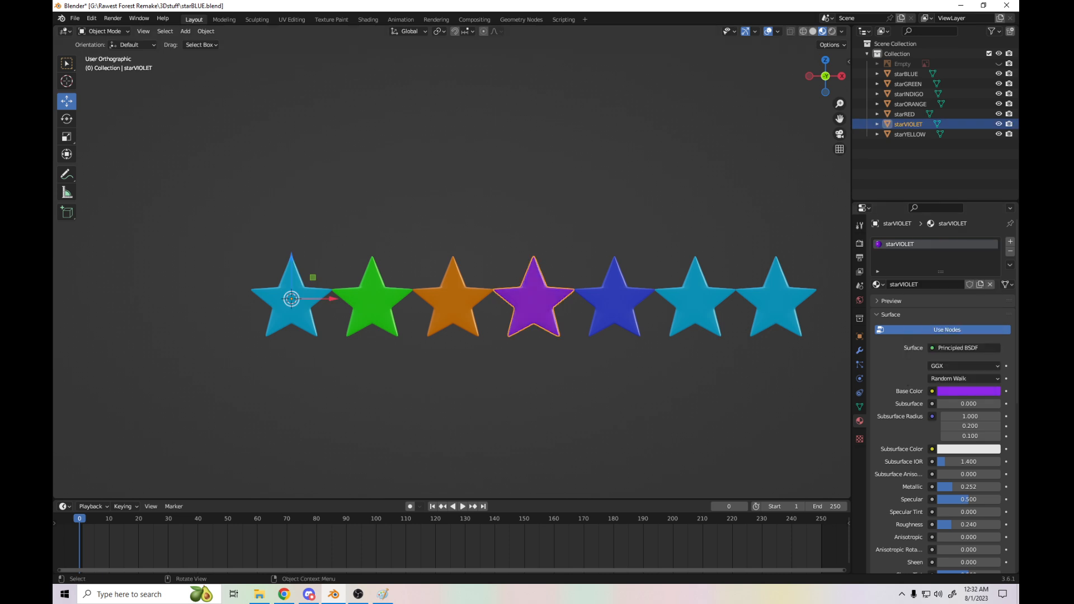
click(736, 372)
- Give the sixth star its own material copy named starRED and set its base color to fully saturated red, hue about 0.995
click(696, 299)
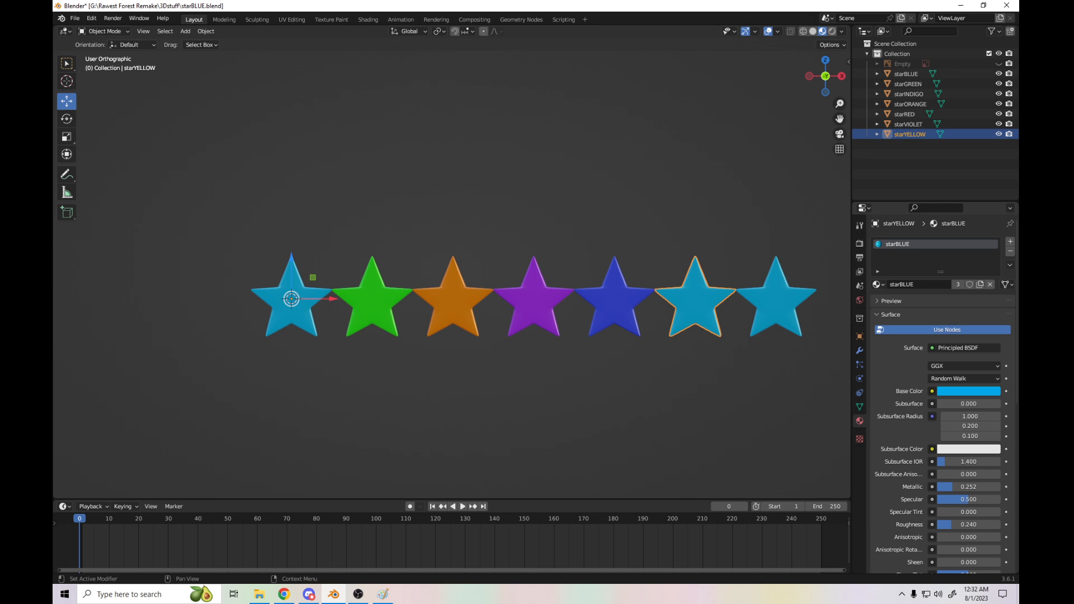
click(980, 284)
double_click(903, 244)
drag(895, 243, 925, 244)
text(RED)
key(Return)
click(969, 391)
drag(959, 247, 964, 318)
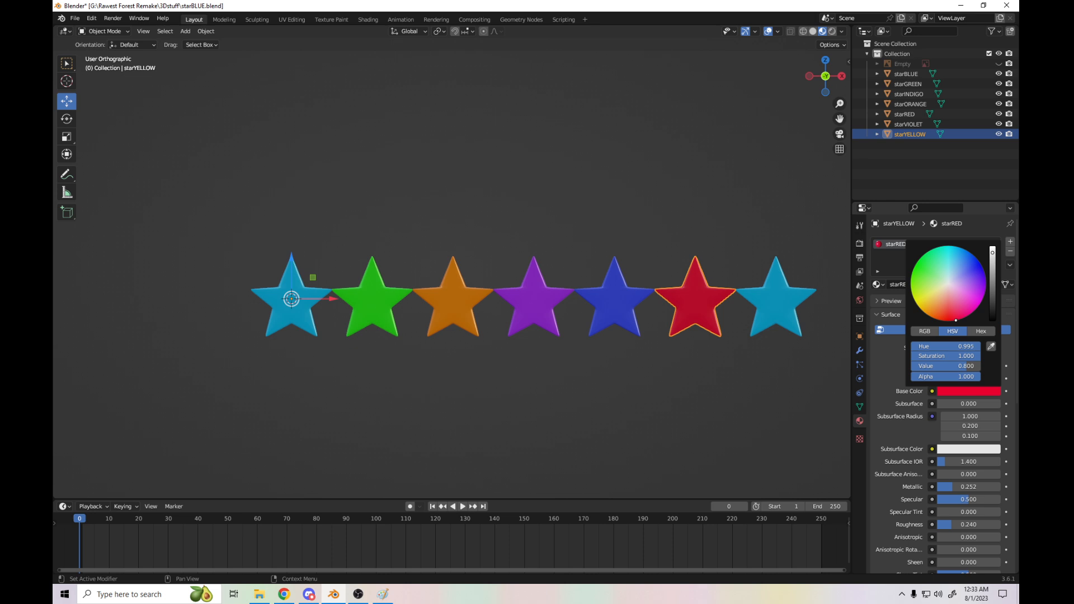
- Rename the sixth star's object as starRED
double_click(910, 134)
drag(926, 134, 904, 134)
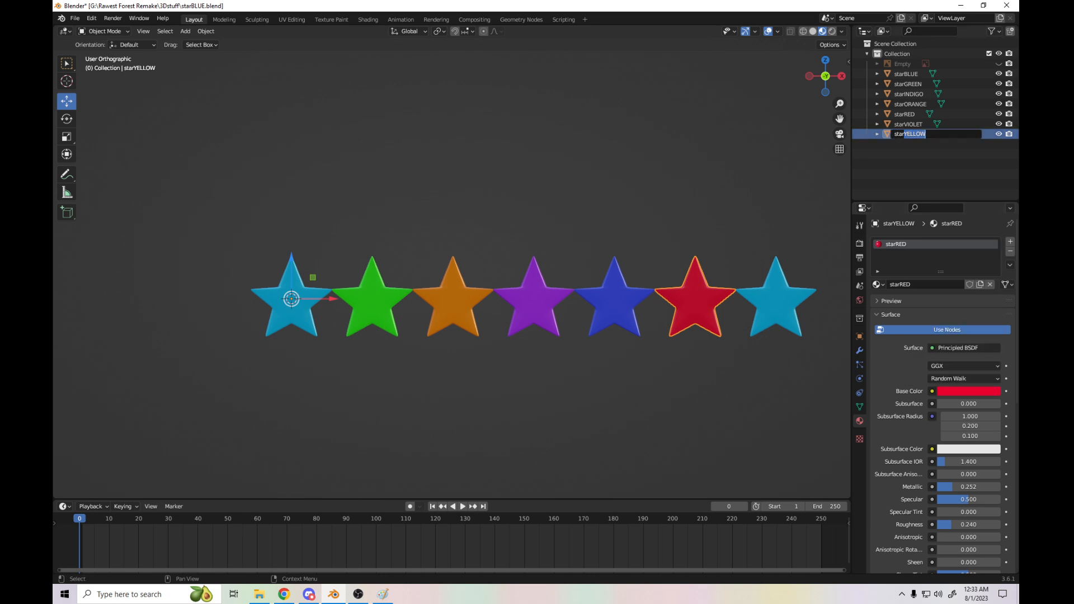
text(RED)
key(Return)
- Rename the mesh data inside the red star's object as starRED
double_click(910, 124)
drag(928, 124, 914, 124)
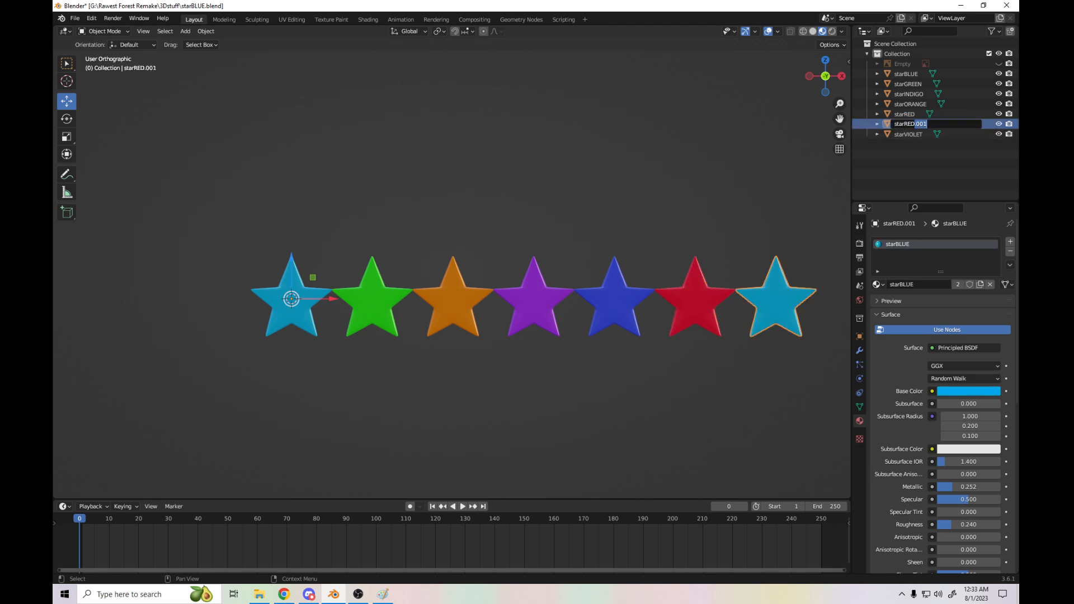
click(879, 114)
click(877, 115)
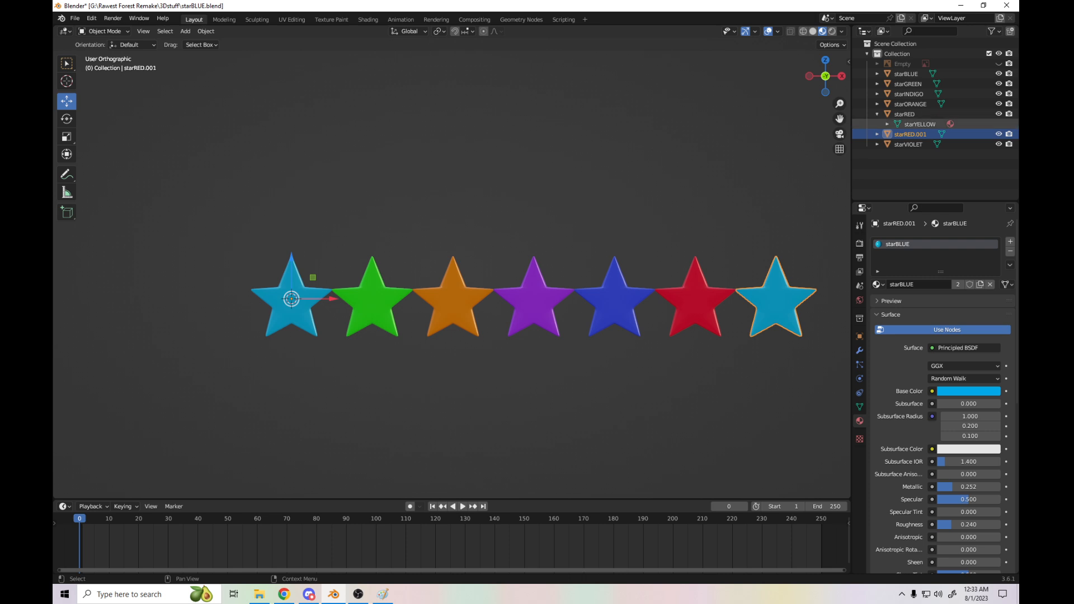
double_click(919, 124)
drag(935, 124, 915, 124)
text(RED)
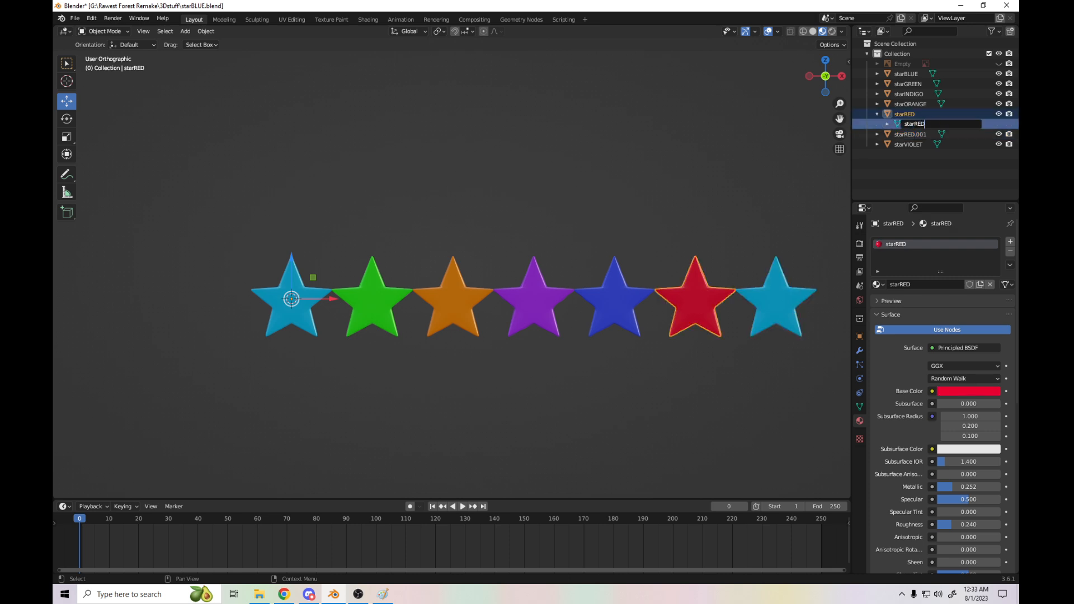
key(Return)
click(877, 114)
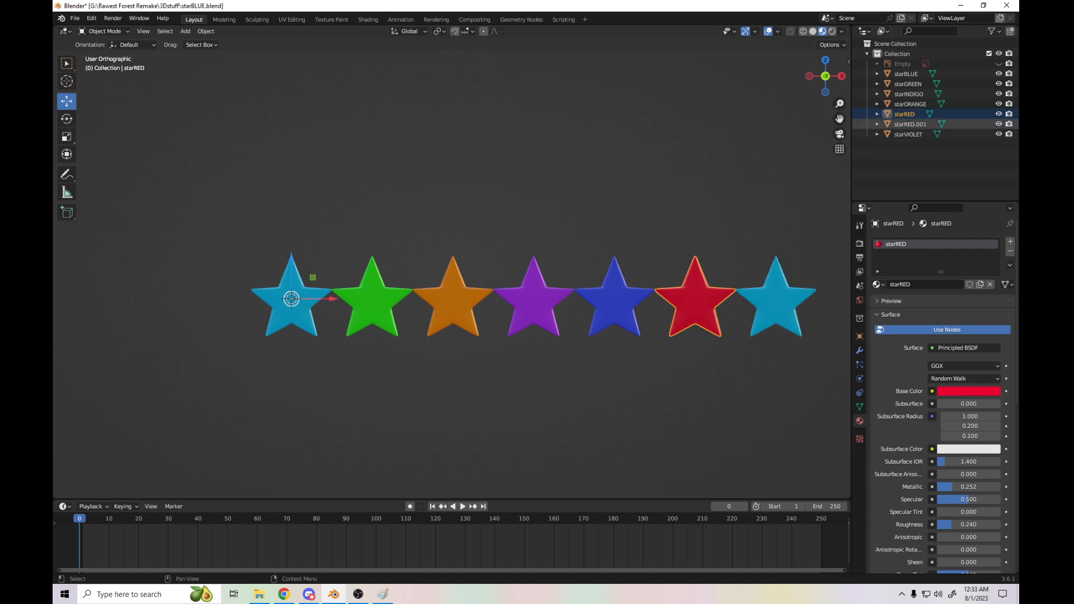
- Rename the seventh star's object as starYELLOW
double_click(911, 124)
drag(904, 124, 929, 125)
text(YELLOW)
key(Return)
- Rename the mesh data inside the seventh star's object as starYELLOW
click(876, 134)
double_click(920, 144)
drag(914, 144, 940, 144)
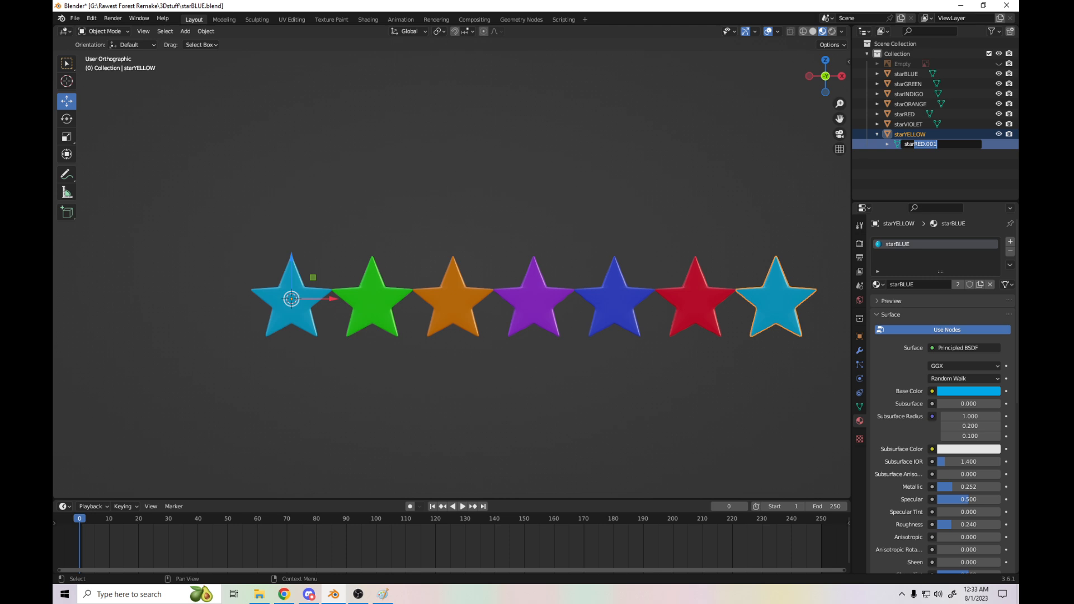
text(YELLOW)
key(Return)
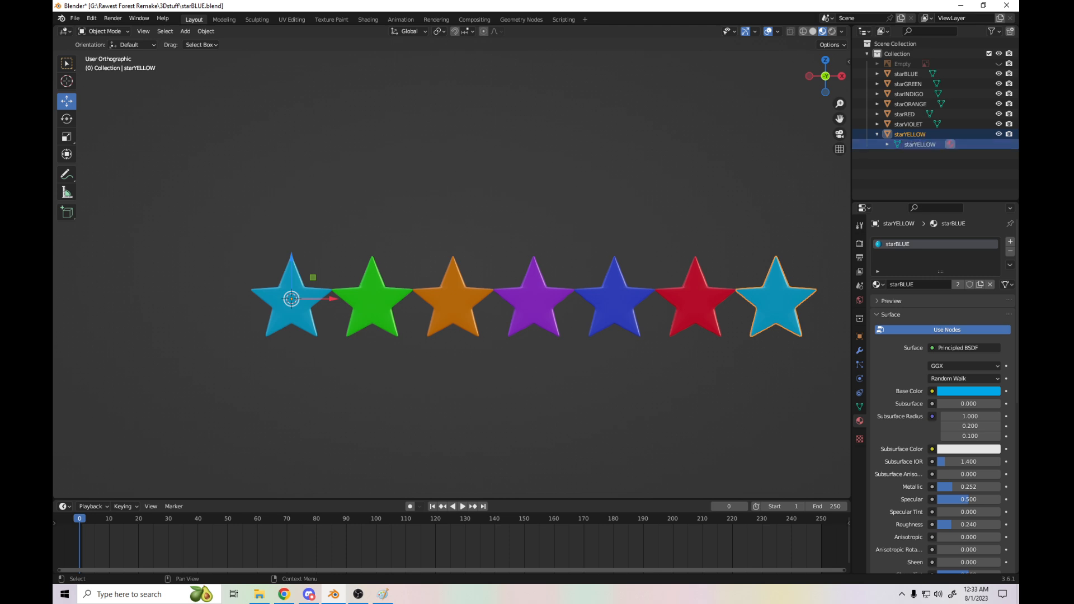
click(877, 135)
click(738, 238)
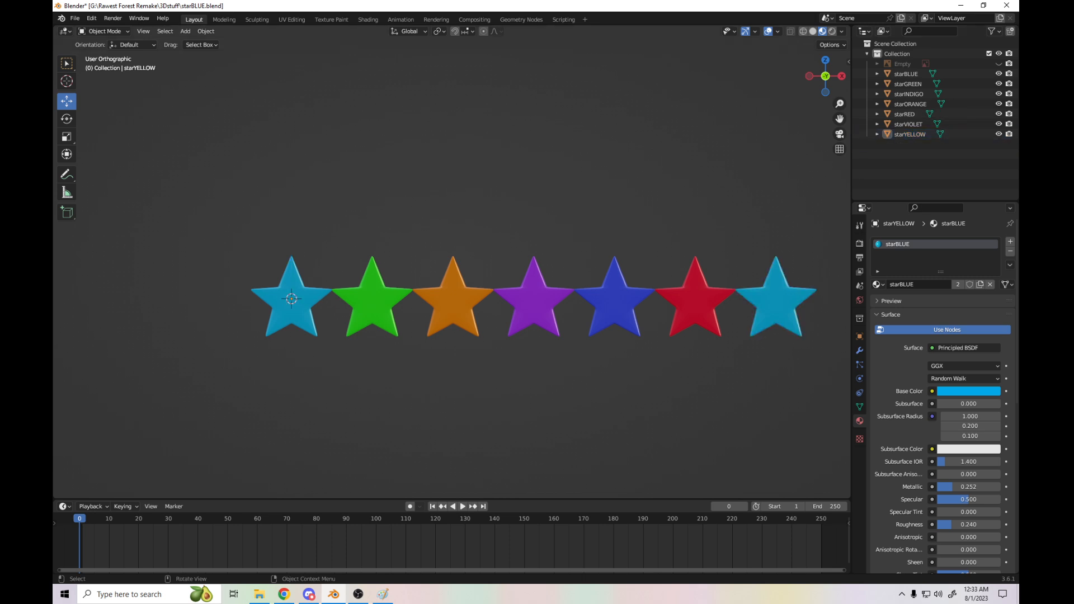
- Give the seventh star its own copy of the starBLUE material and name the copy starYELLOW
click(695, 299)
click(775, 299)
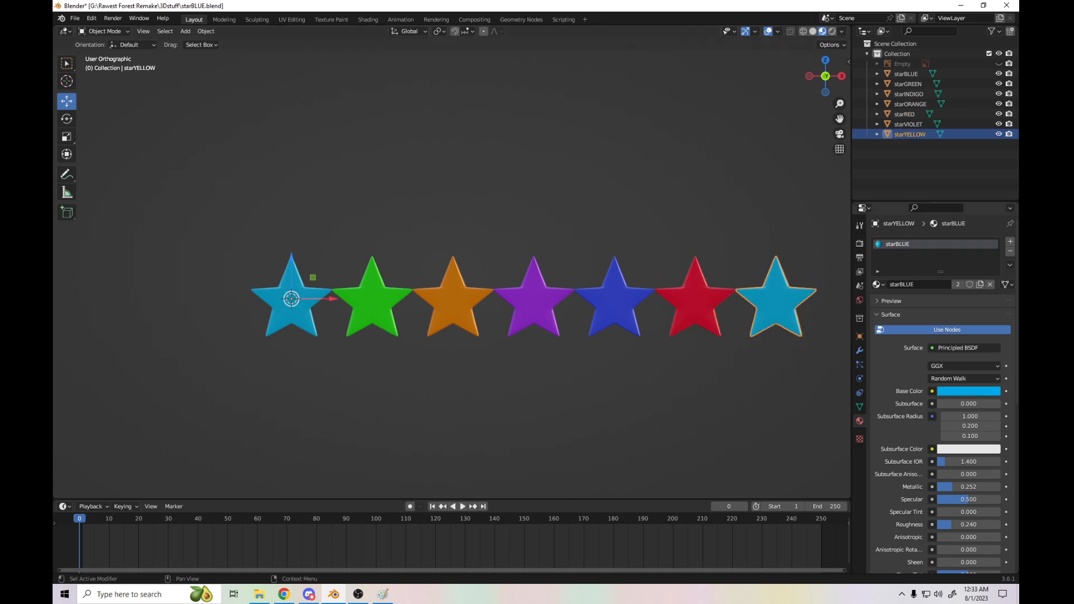
click(980, 284)
double_click(924, 244)
drag(924, 244, 899, 245)
key(BackSpace)
key(BackSpace)
text(YELLOW)
key(Return)
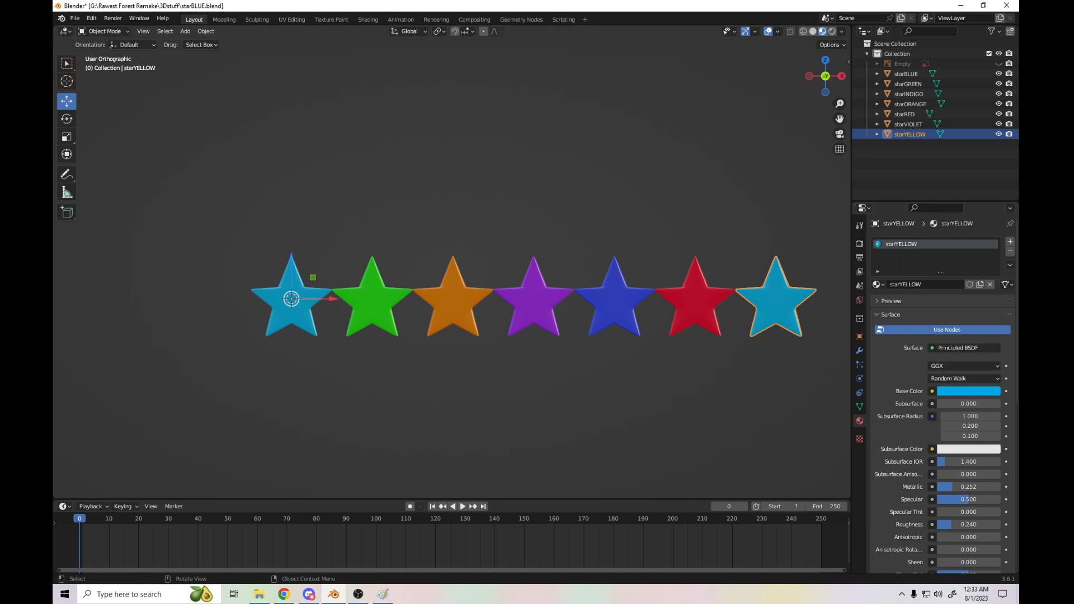
- Set the base color of the starYELLOW material to yellow with hue about 0.175, full saturation and a value of about 0.929
click(968, 391)
drag(922, 299, 915, 304)
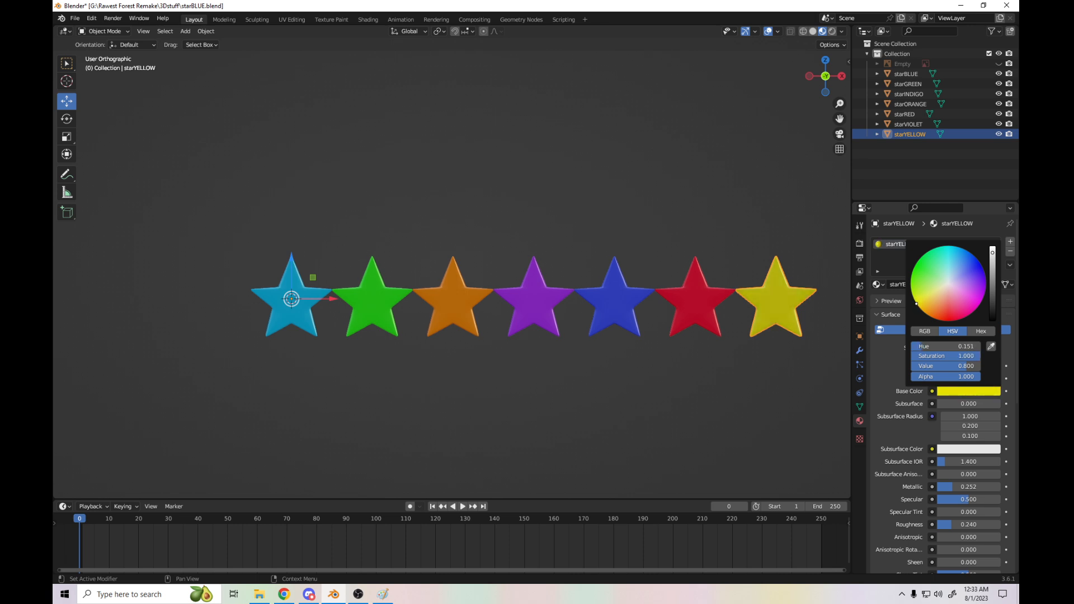
drag(917, 304, 916, 303)
drag(916, 304, 918, 307)
mouse_move(970, 357)
mouse_down()
mouse_move(940, 357)
mouse_move(981, 367)
mouse_up()
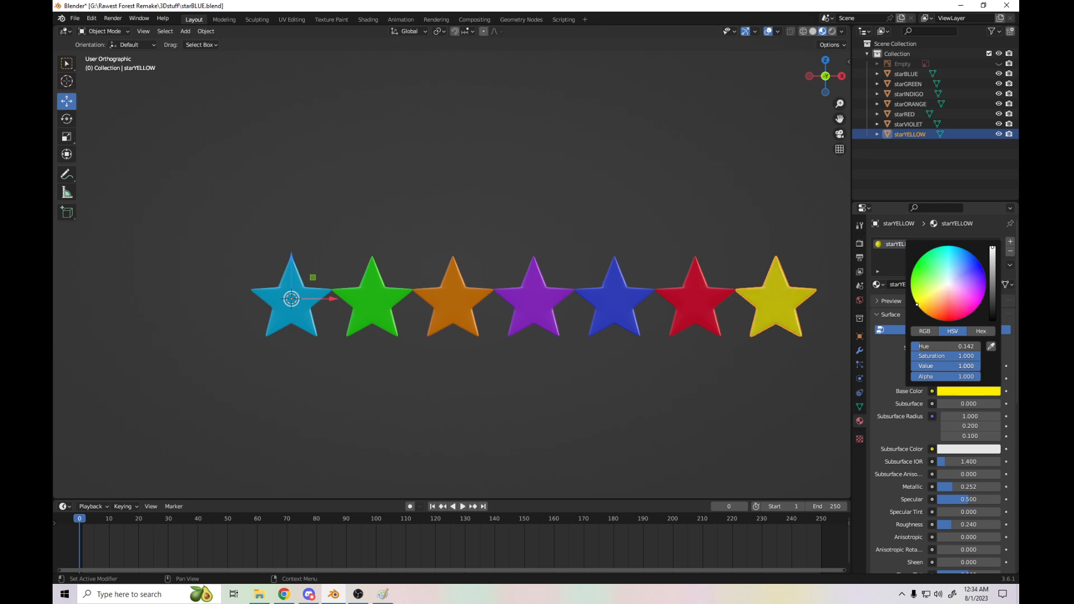
key(Return)
text(0.886)
key(Return)
mouse_move(972, 366)
mouse_down()
mouse_move(980, 346)
mouse_move(917, 356)
mouse_move(979, 356)
mouse_up()
mouse_move(915, 302)
mouse_down()
mouse_move(933, 291)
mouse_move(914, 301)
mouse_up()
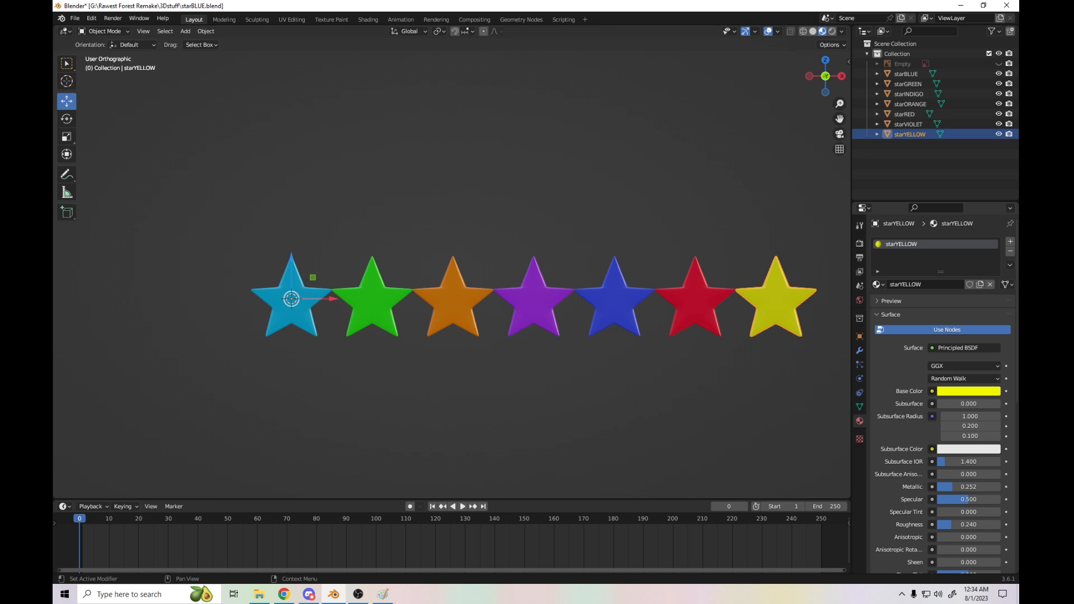
click(969, 391)
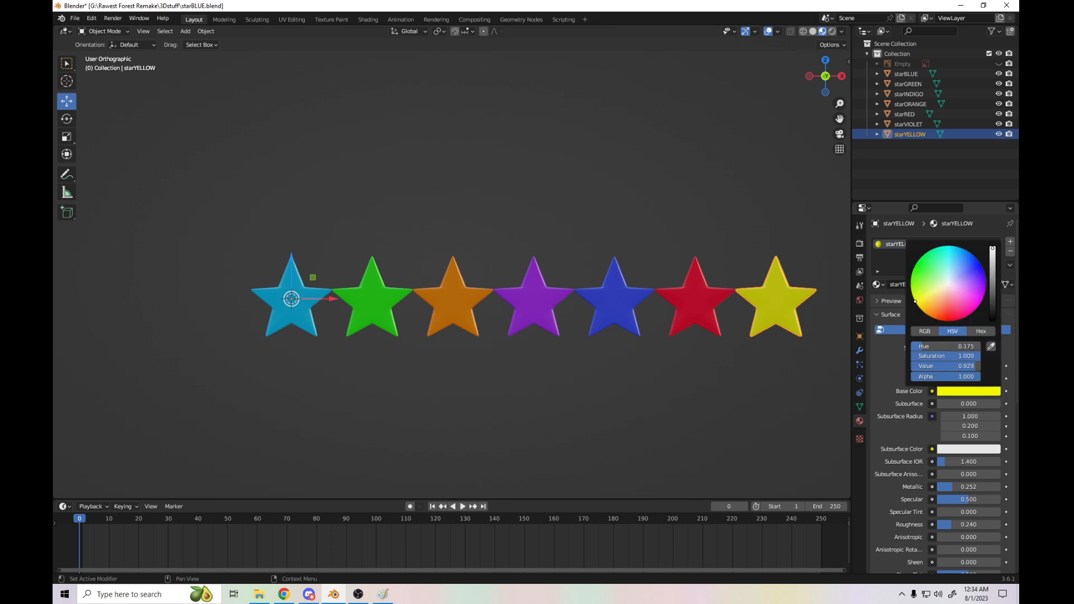
- Try to adjust the saturation of the starYELLOW material's base color
mouse_move(825, 76)
mouse_down()
mouse_move(807, 77)
mouse_move(862, 91)
mouse_move(815, 94)
mouse_up()
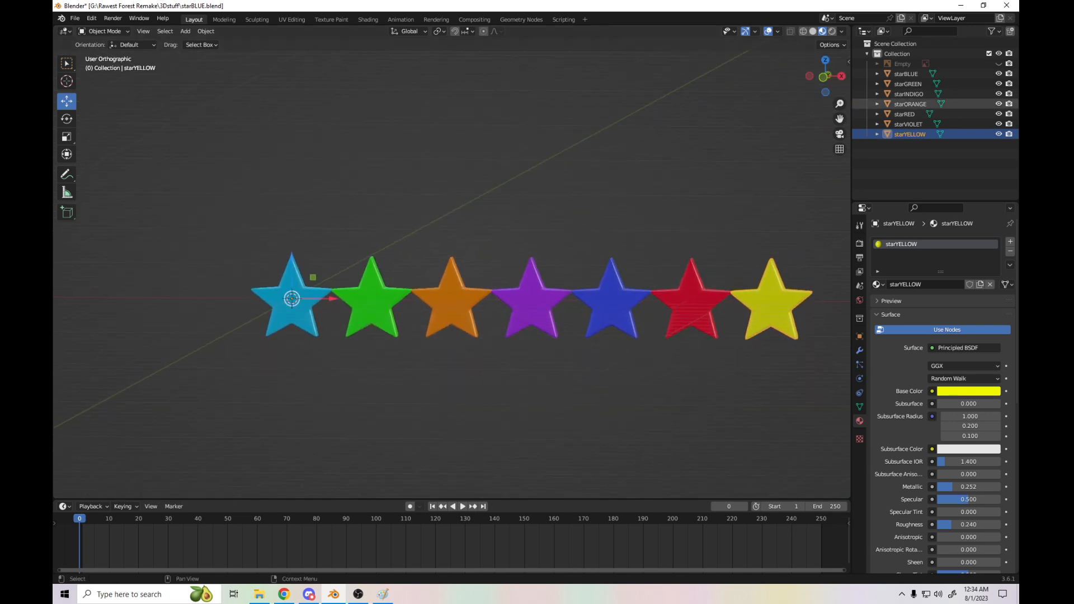
click(968, 391)
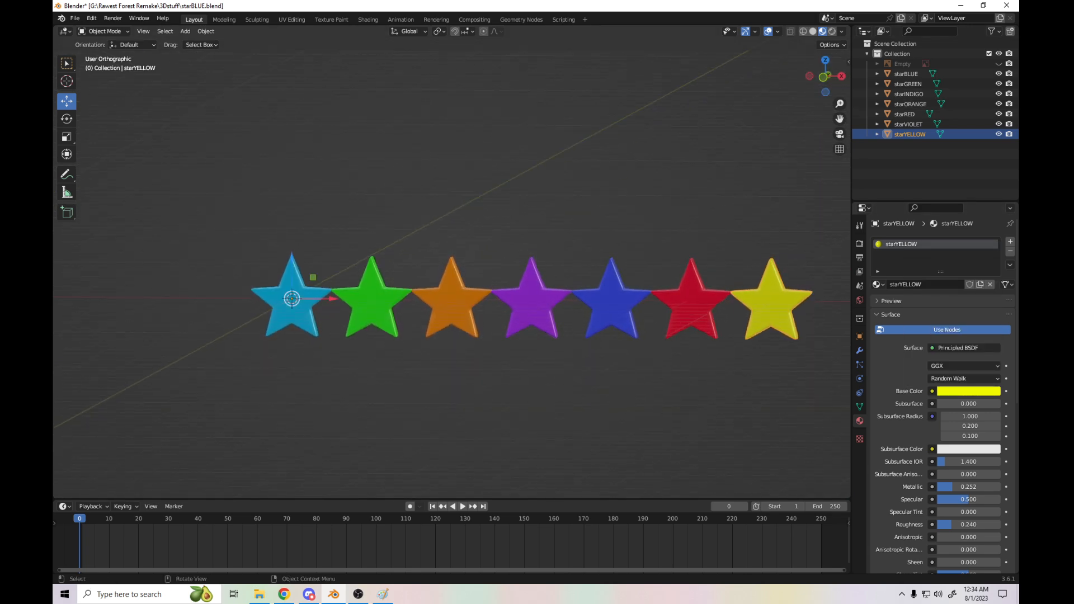
click(968, 391)
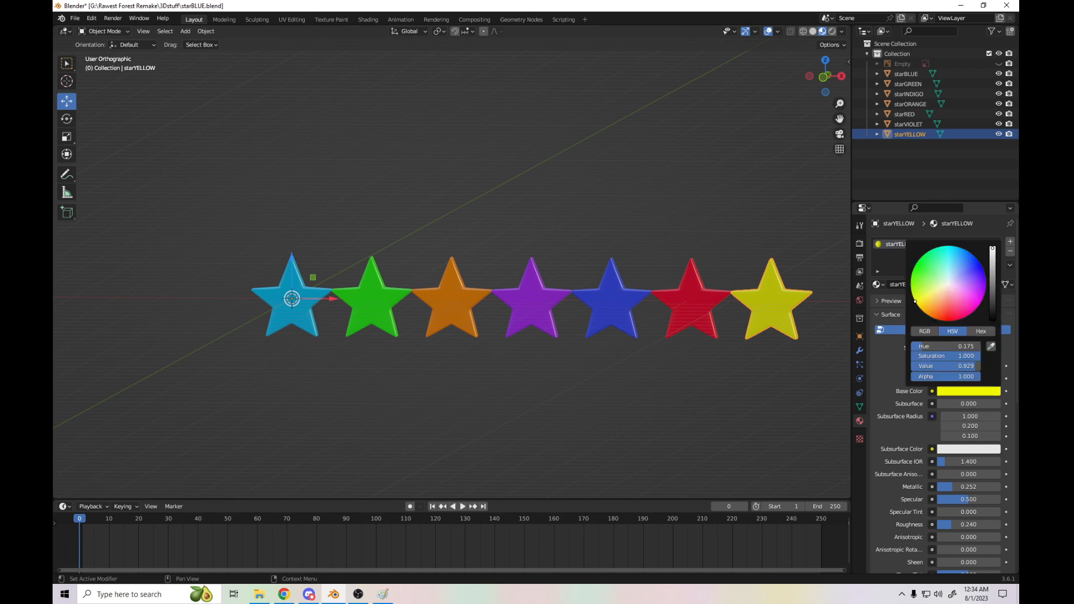
click(968, 391)
click(945, 357)
key(Return)
click(945, 356)
key(Return)
mouse_move(973, 357)
mouse_down()
mouse_move(916, 356)
mouse_move(979, 356)
mouse_up()
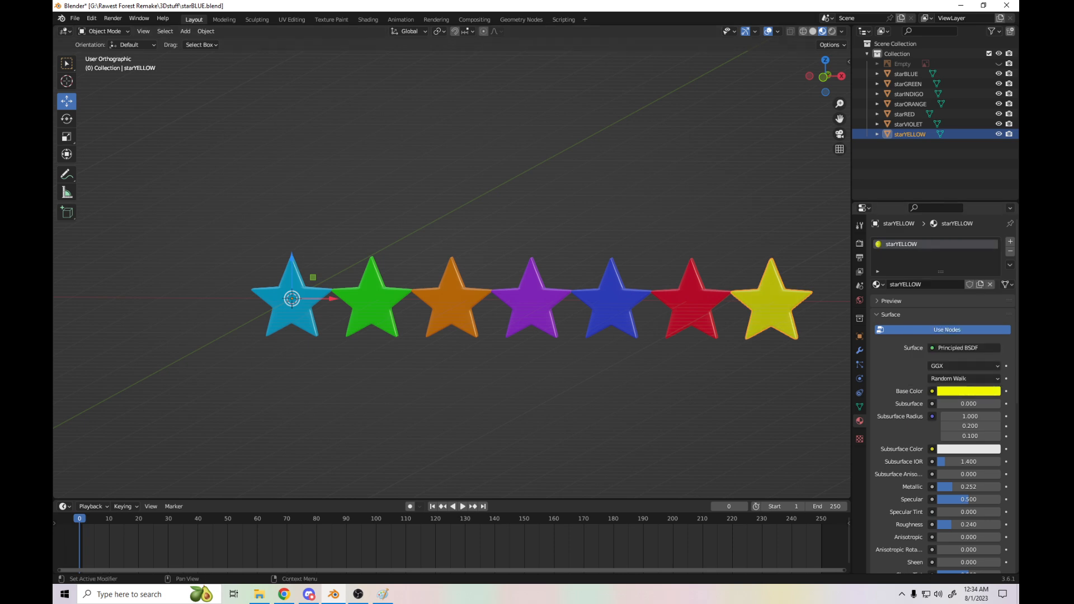
- Save starBLUE.blend with all seven colored stars and check the 3Dstuff folder in File Explorer
click(699, 396)
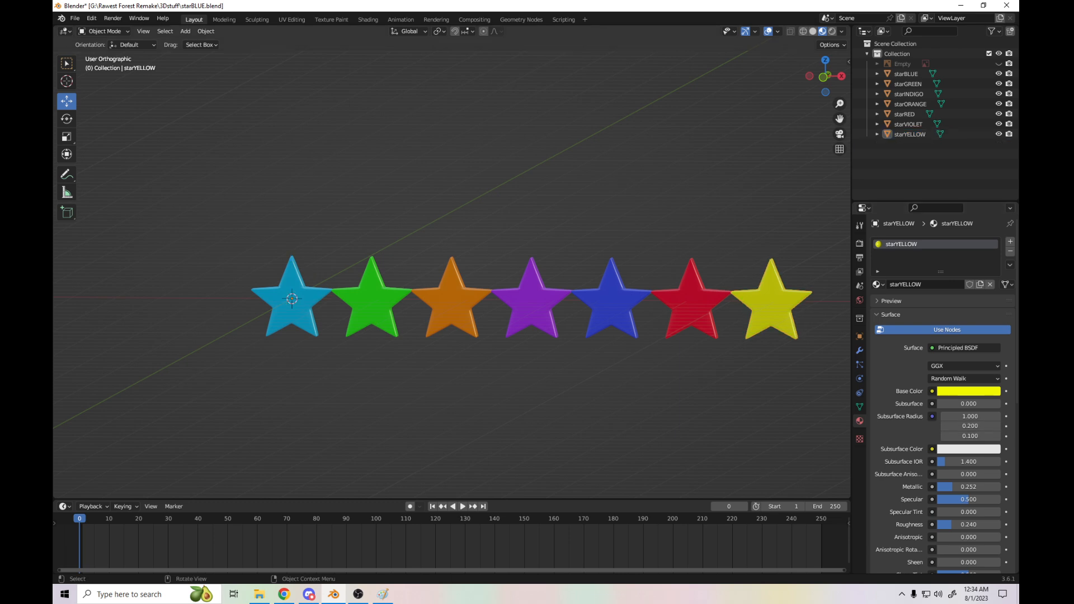
drag(824, 76, 837, 65)
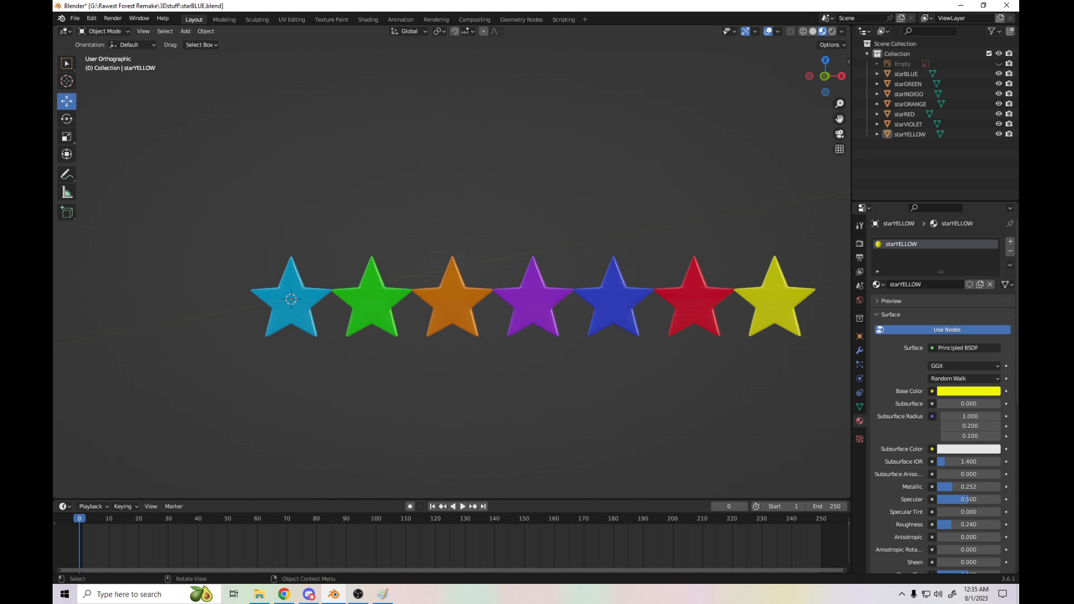
key(ctrl)
key(ctrl+s)
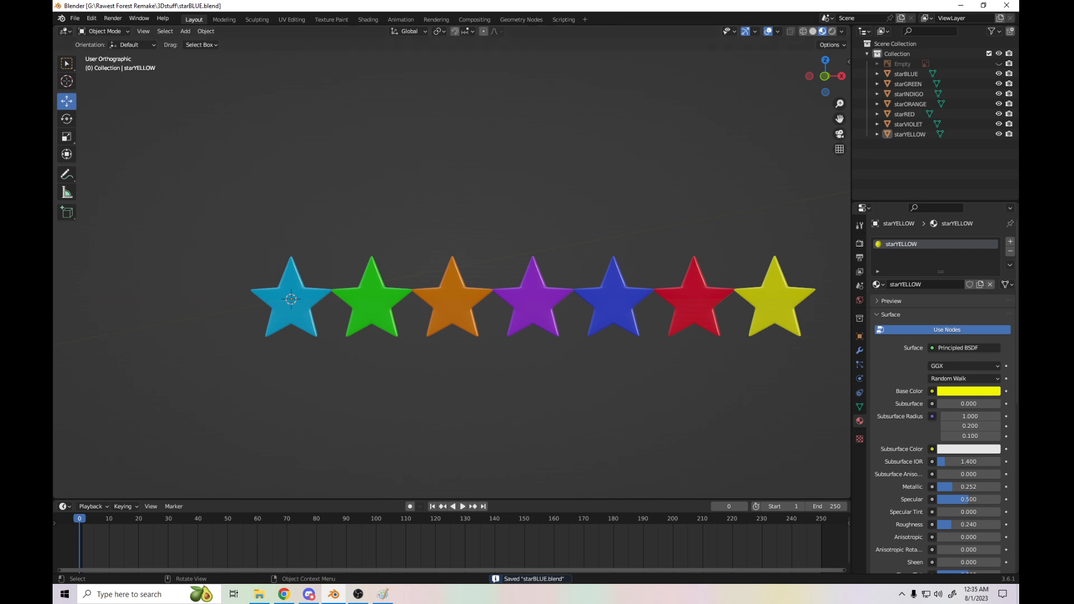
click(259, 594)
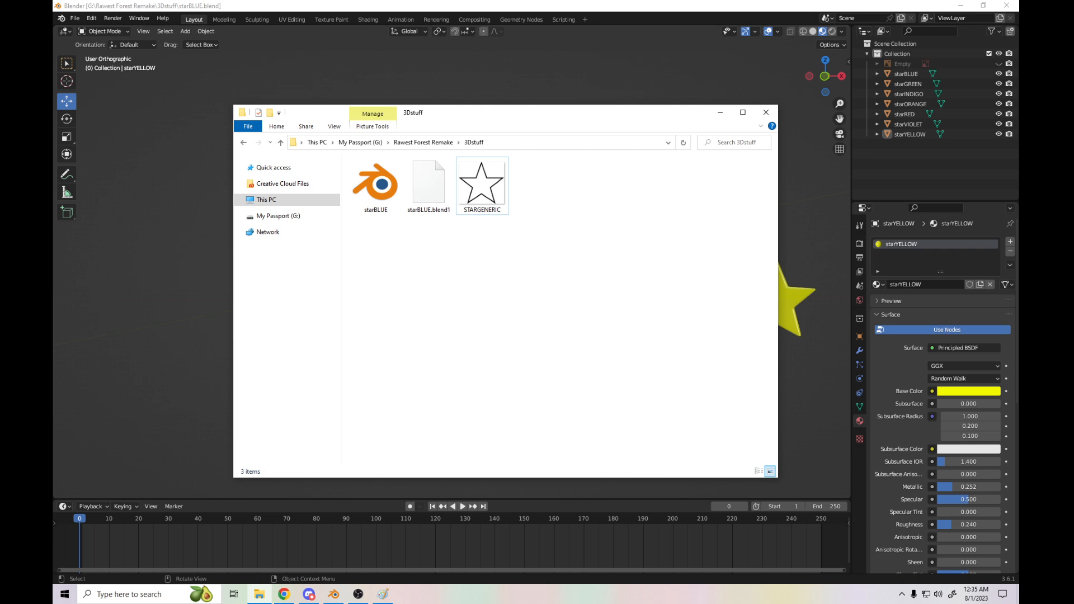
click(564, 6)
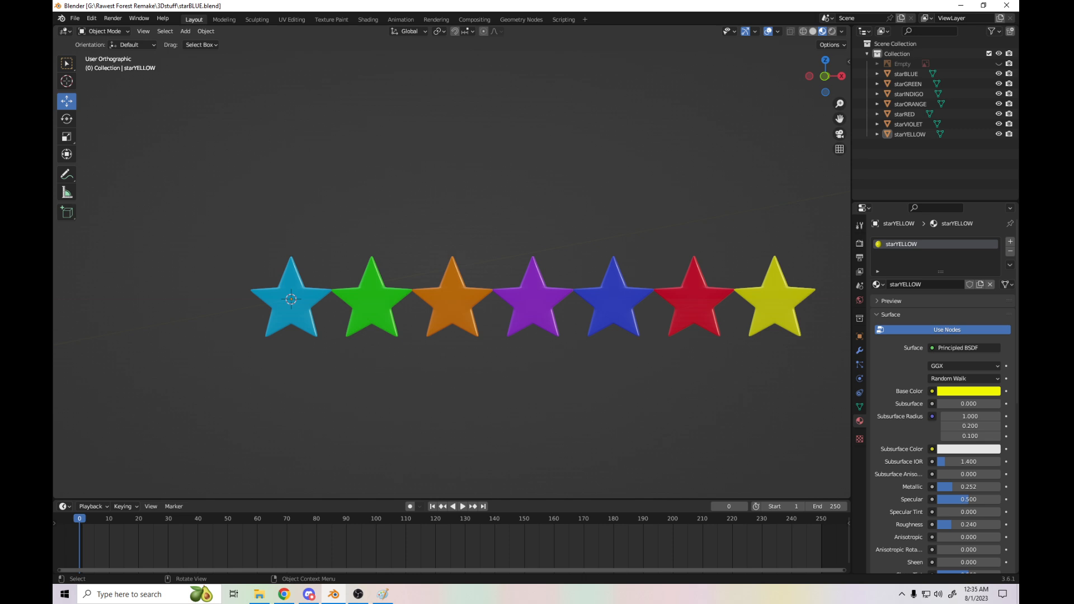
- Frame the blue star in the front orthographic view and clear the selection
click(291, 298)
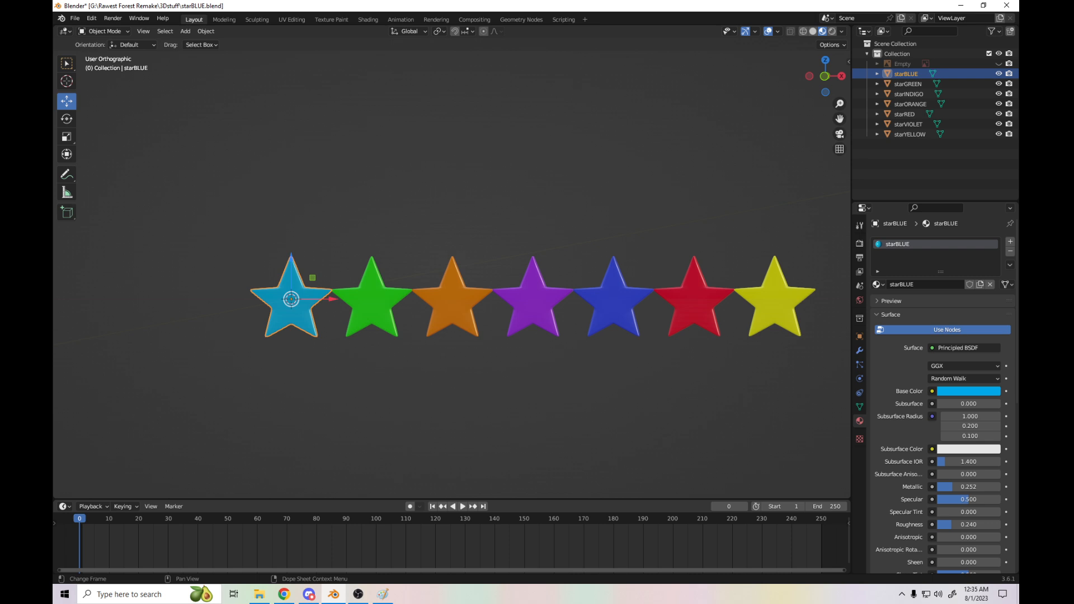
scroll(452, 274, up, 3)
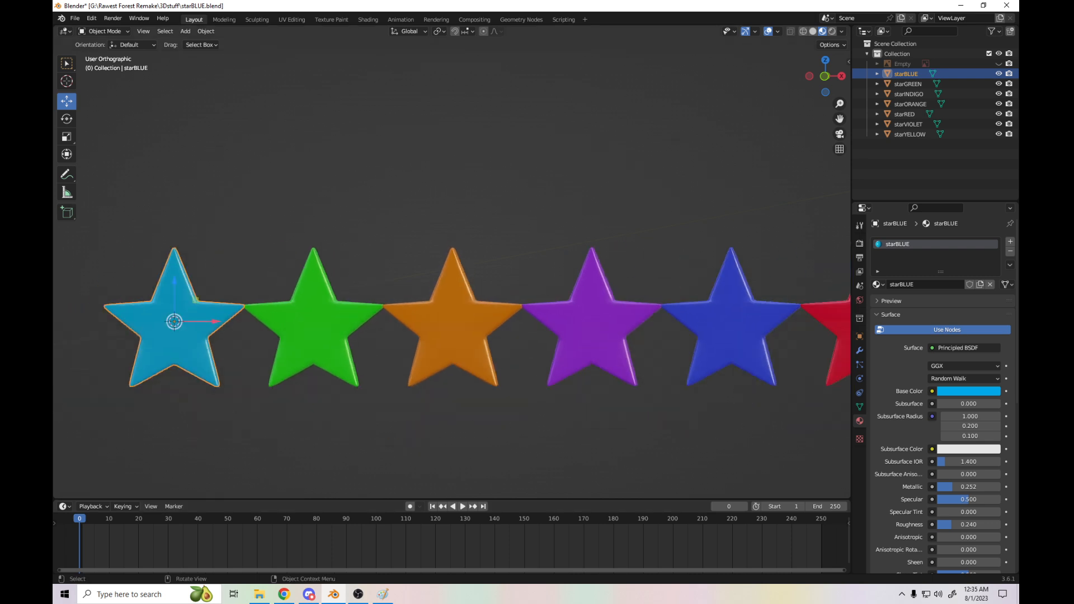
drag(840, 118, 1017, 113)
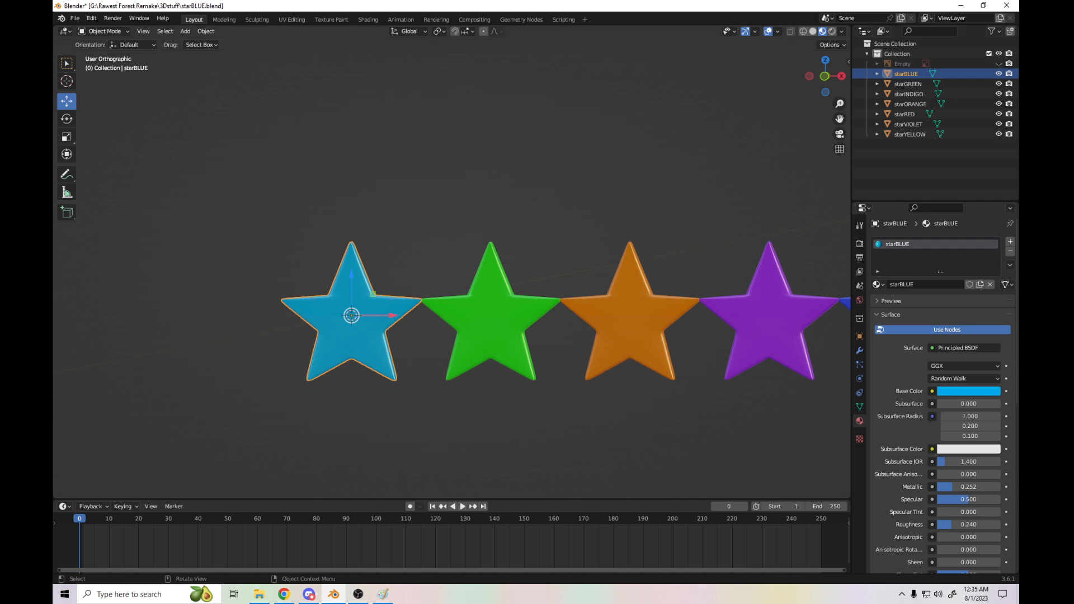
key(KP_1)
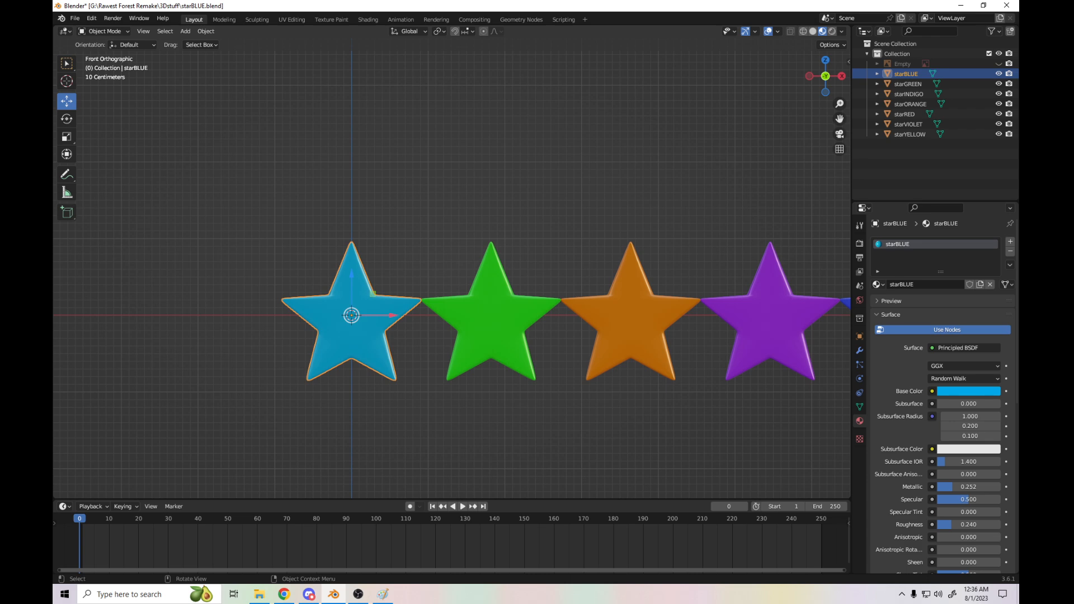
key(alt+a)
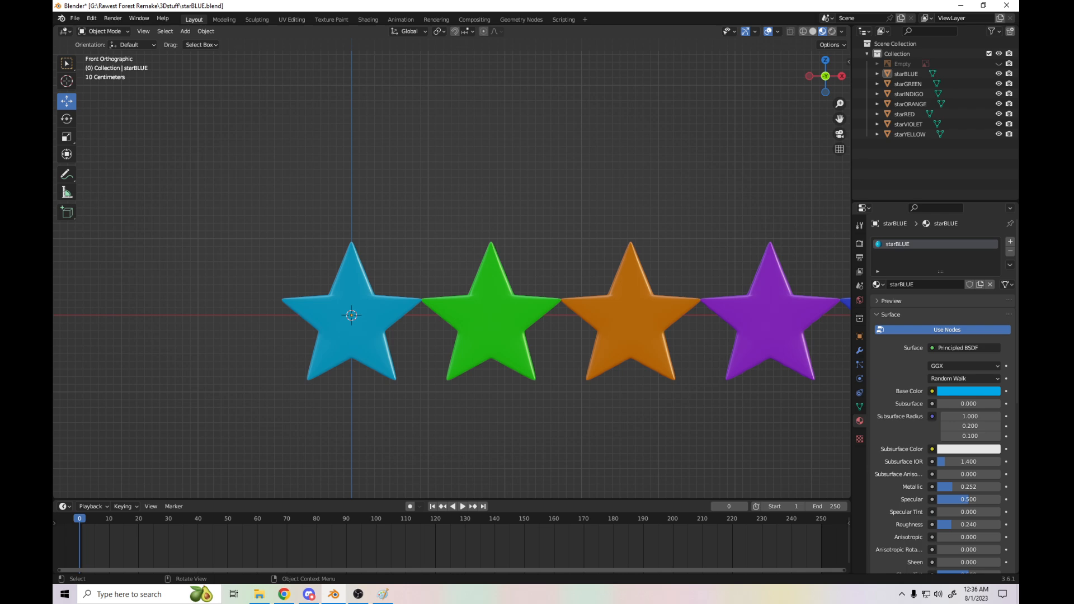
- Add an armature at the origin and parent all seven coloured stars, from starBLUE to starYELLOW, to it
key(shift)
key(shift+a)
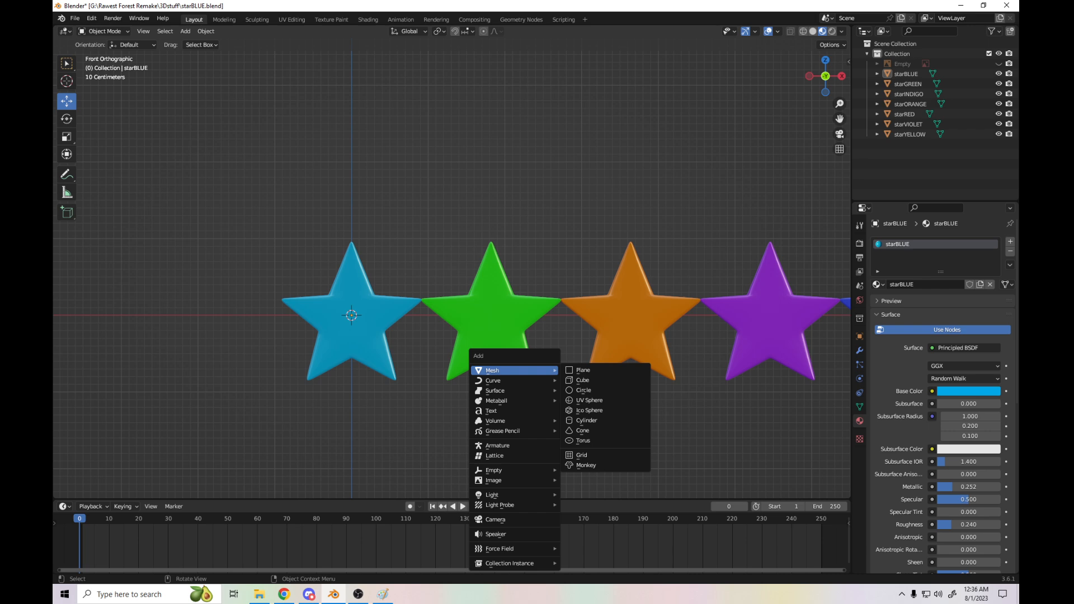
click(498, 445)
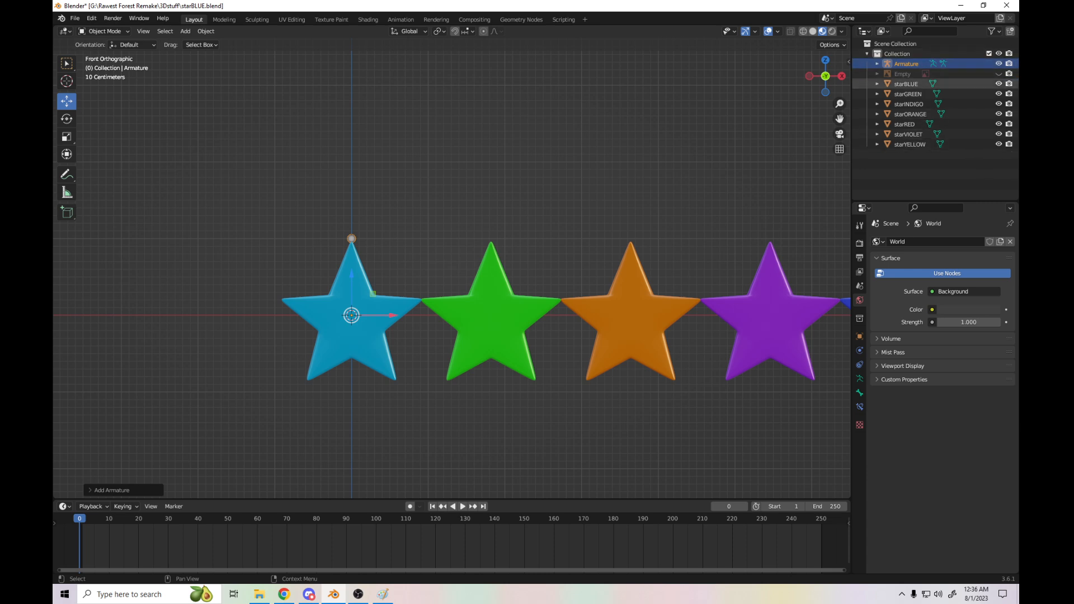
click(906, 83)
shift+click(910, 145)
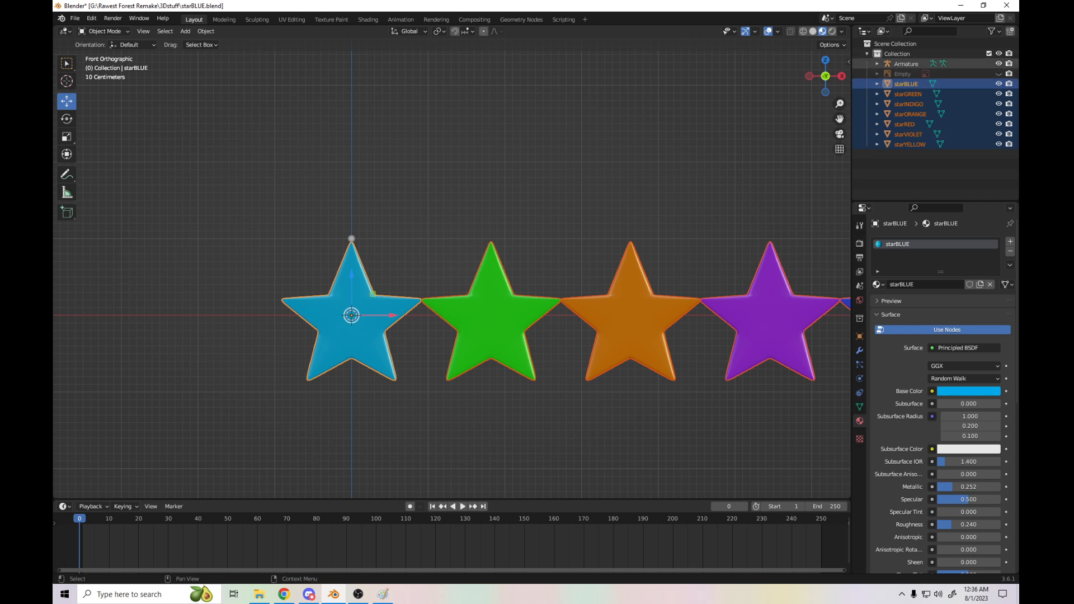
drag(906, 84, 904, 59)
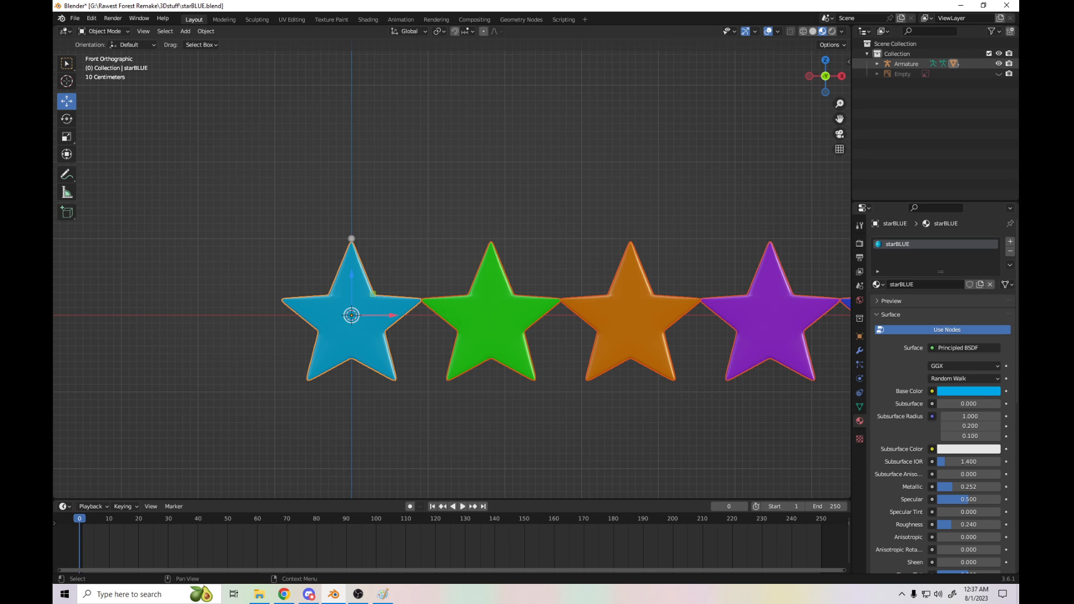
- Rename the armature object as stars
double_click(906, 63)
text(stars)
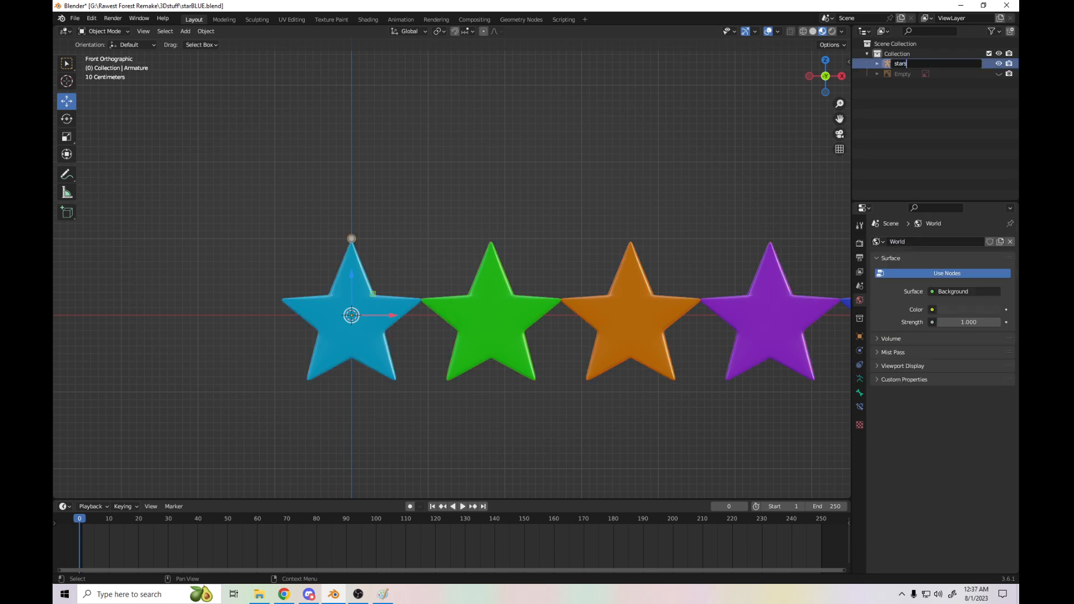
key(Return)
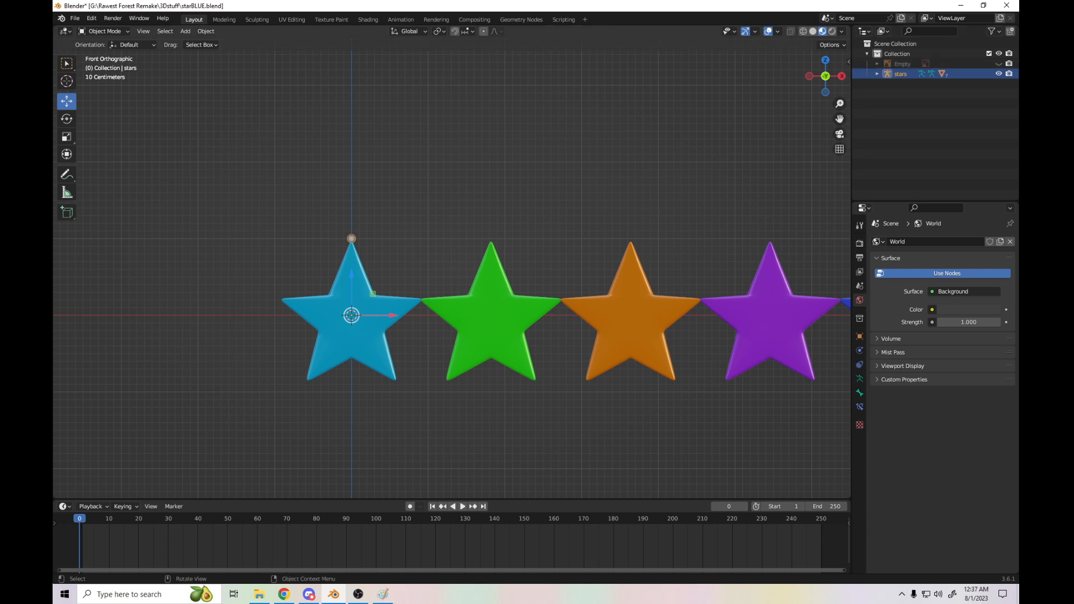
- Enter Edit Mode on the stars armature and rename its single bone as starBLUE
key(Tab)
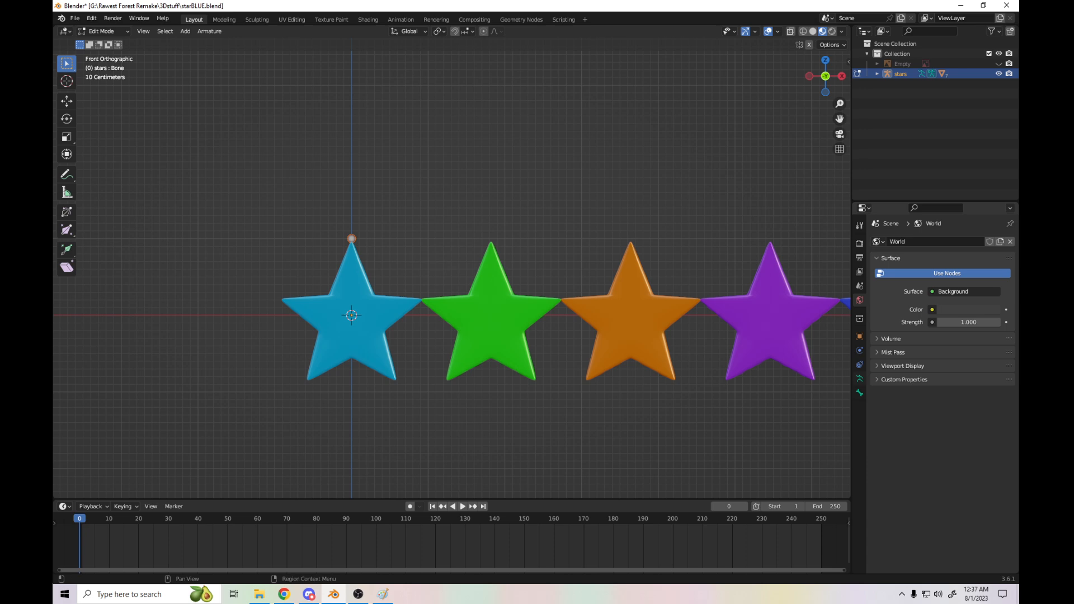
click(860, 393)
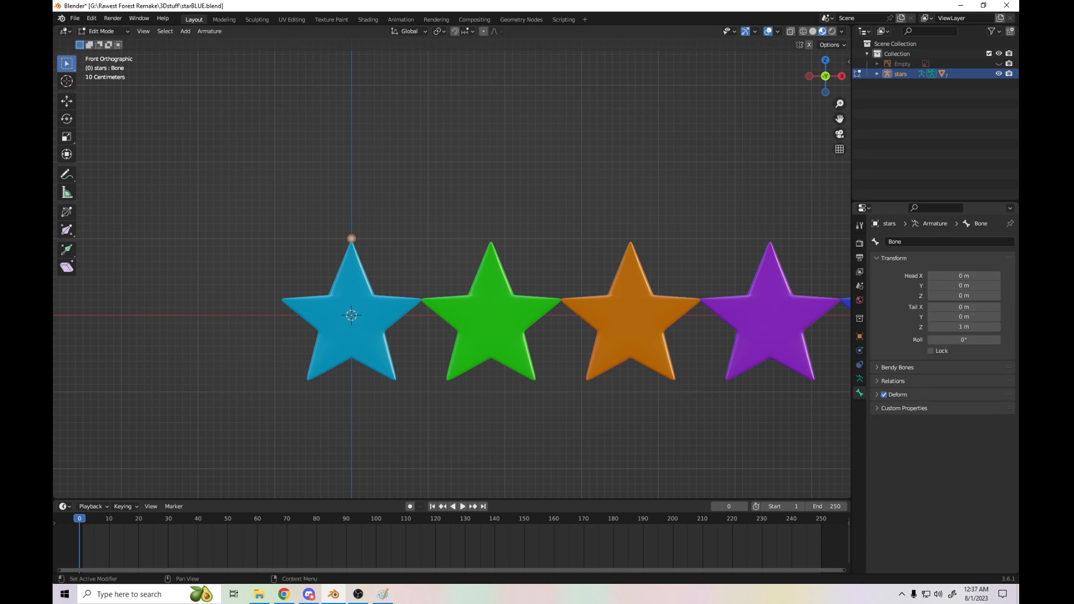
click(946, 242)
text(starBLUE)
key(Return)
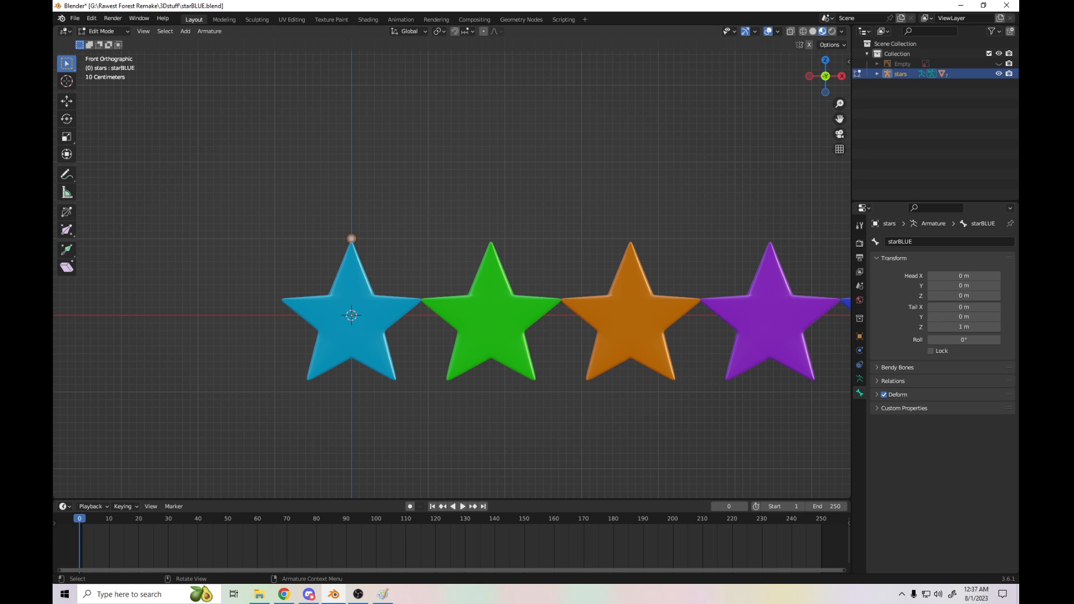
- Examine the starBLUE bone's tip above the blue star up close from an angled view
scroll(452, 274, up, 6)
drag(827, 77, 813, 71)
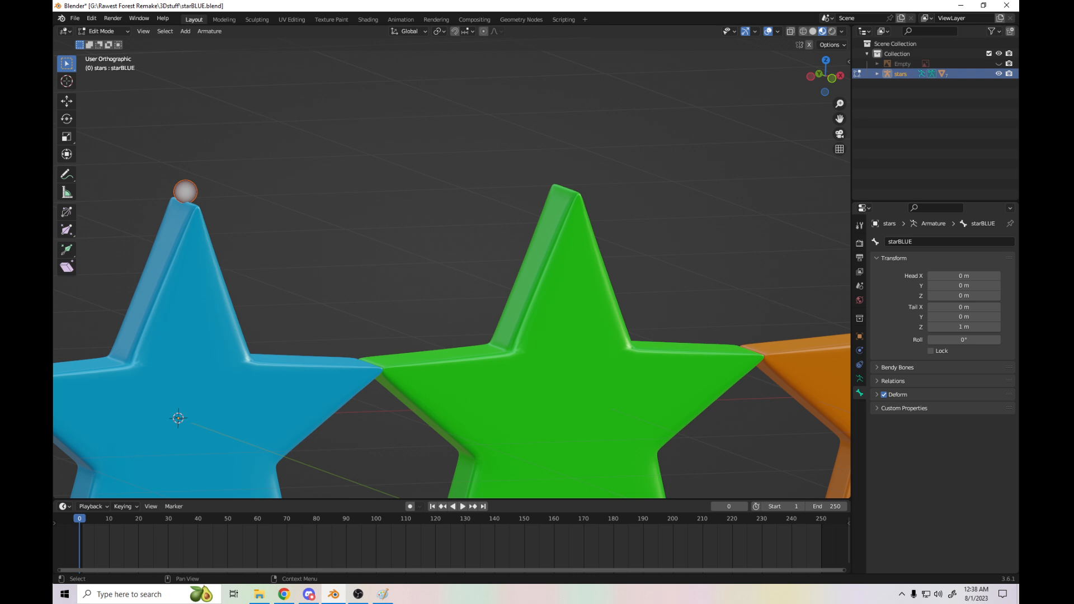
- Hide all seven star meshes and duplicate the starBLUE bone, moving the copy about 0.81 m along X
click(877, 74)
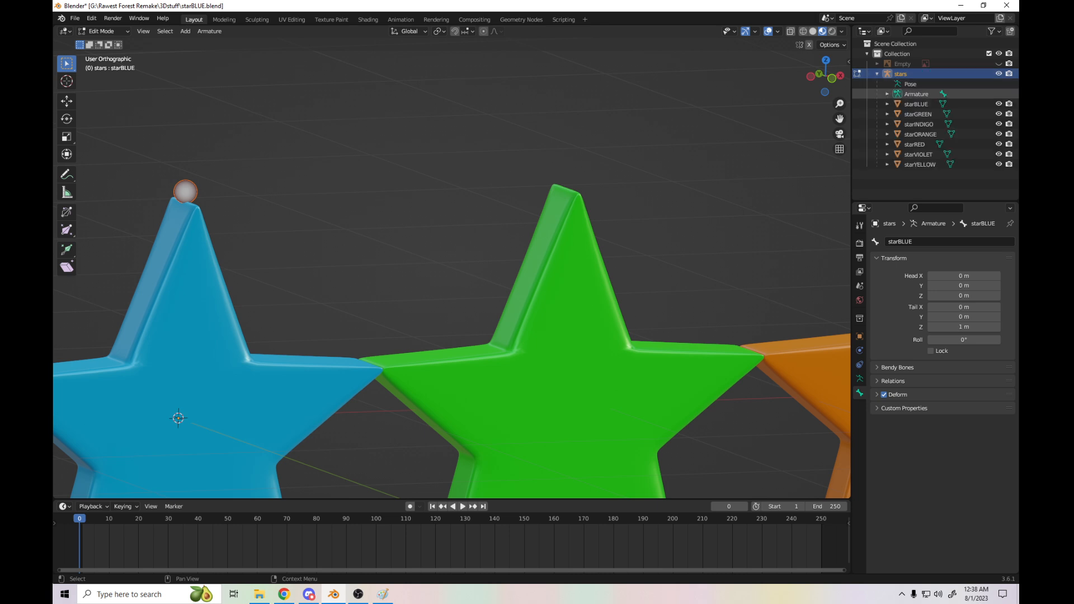
drag(998, 104, 998, 164)
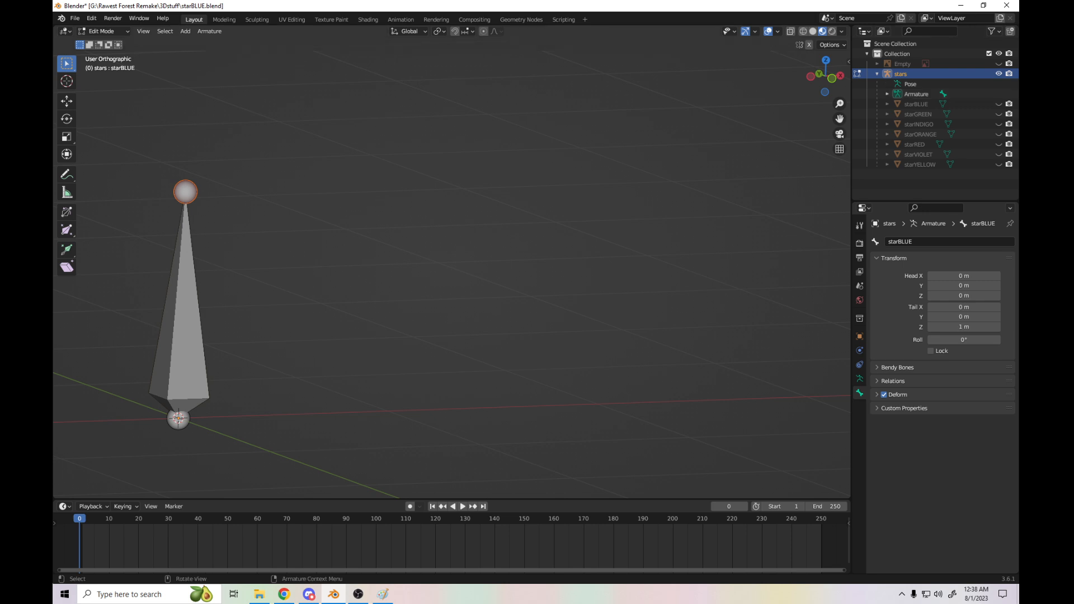
key(a)
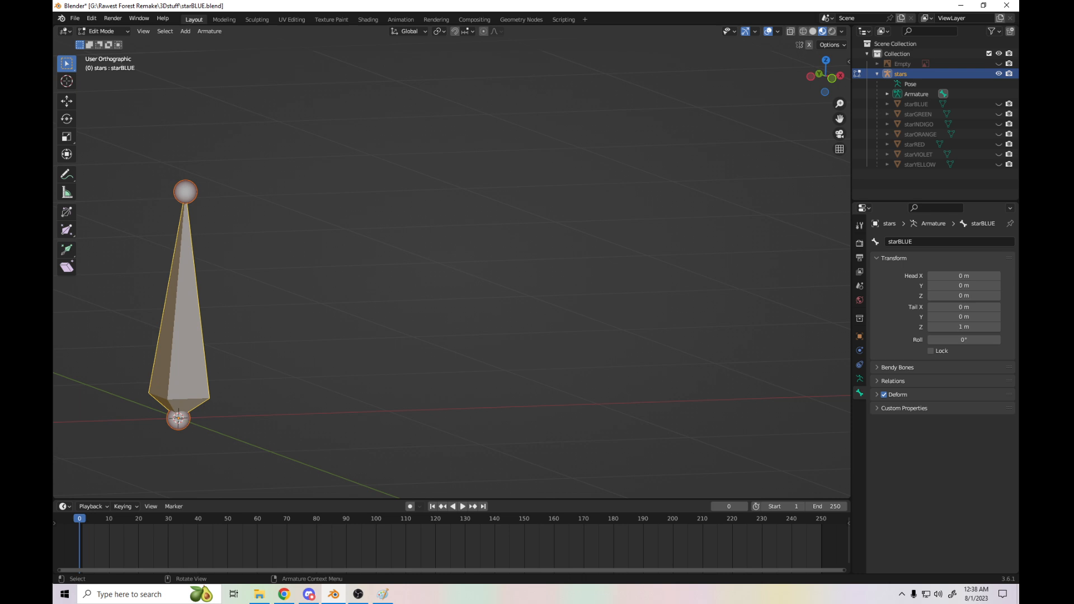
key(shift+d)
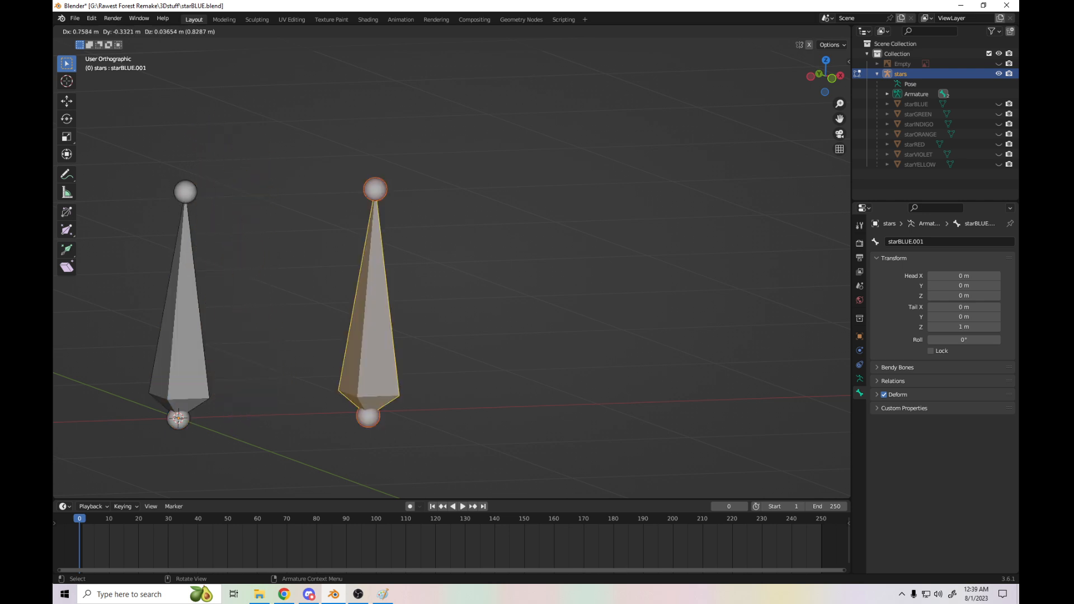
key(Escape)
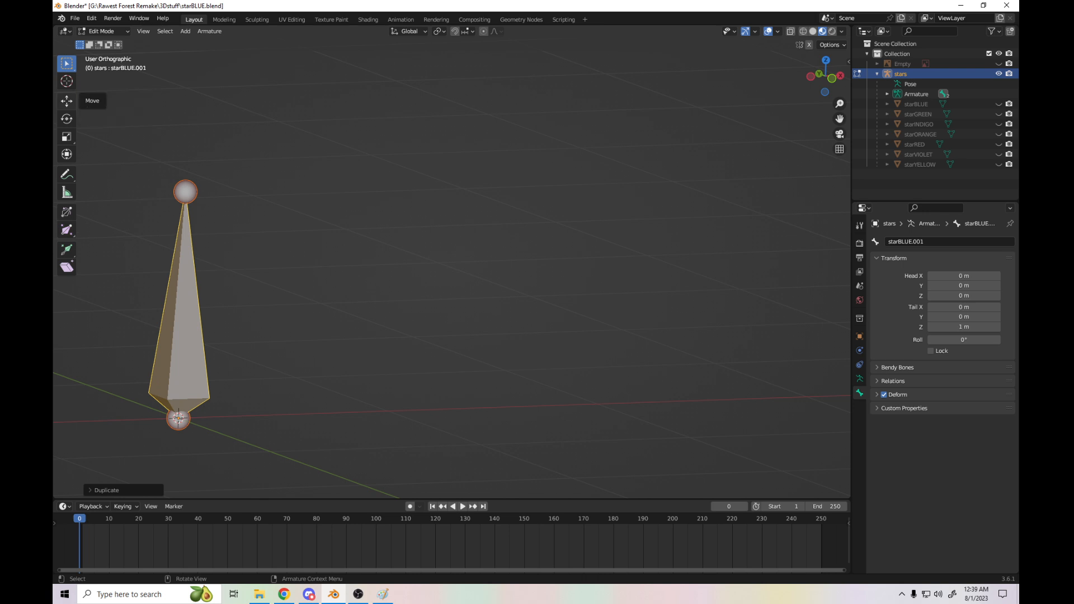
click(67, 101)
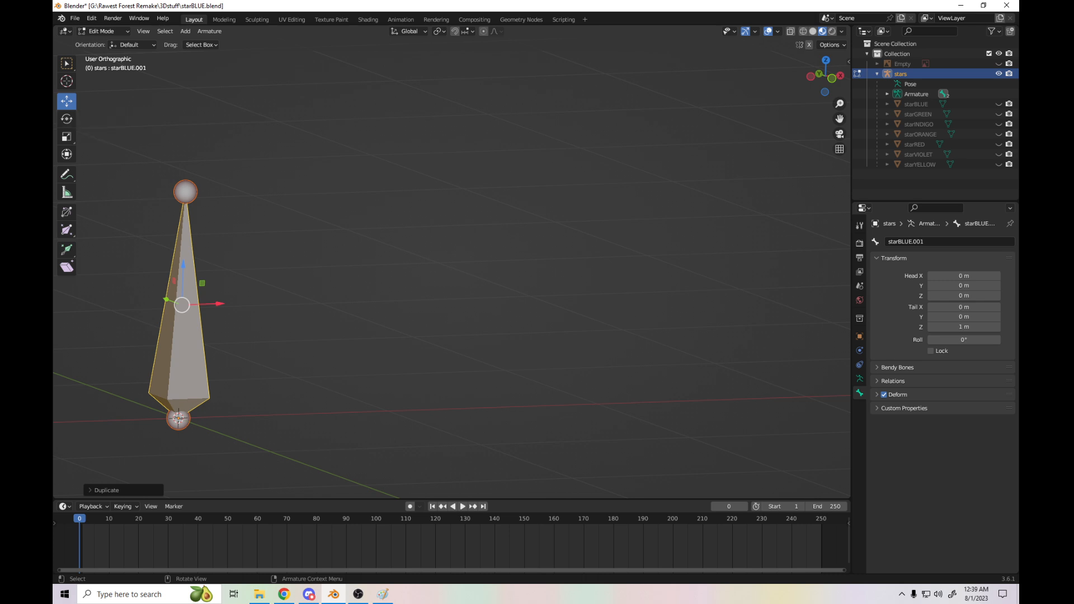
drag(220, 304, 388, 298)
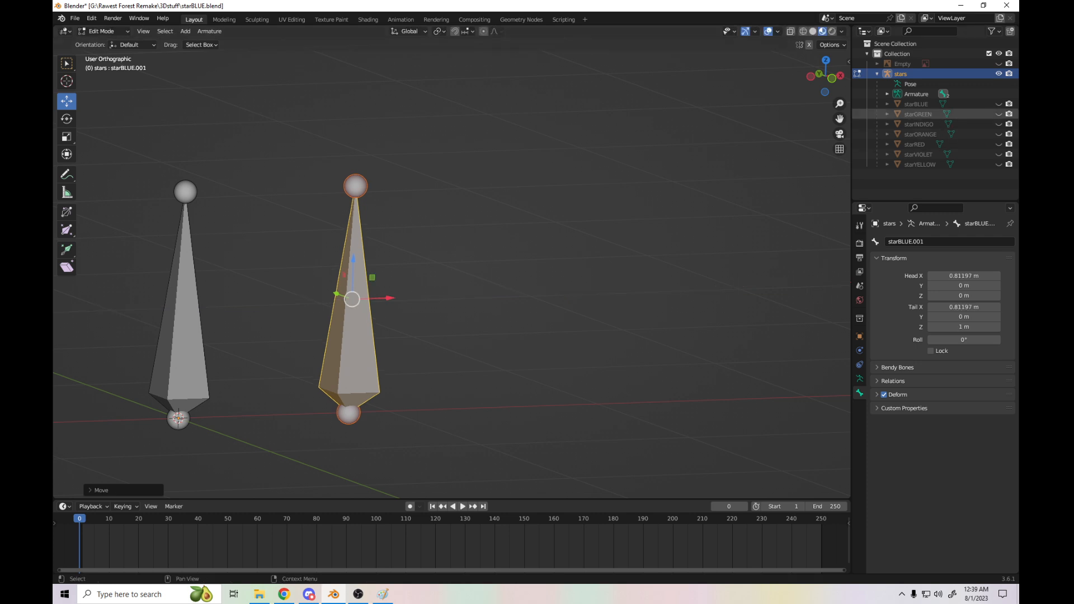
- Unhide the blue and green star meshes and move the copied bone along X to the green star's centre, at about 1.82 m
click(887, 104)
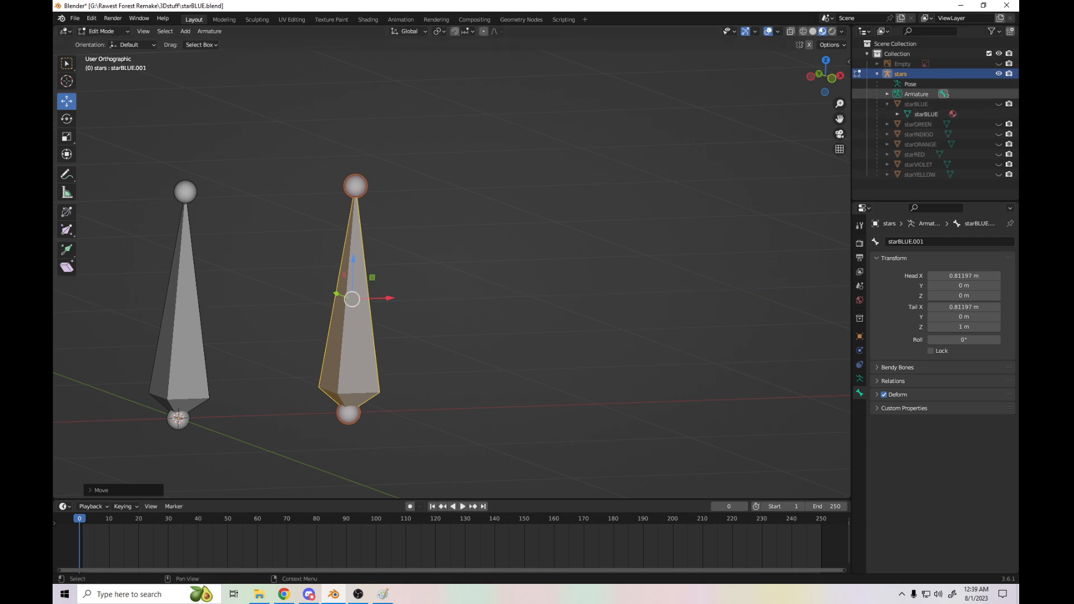
click(887, 104)
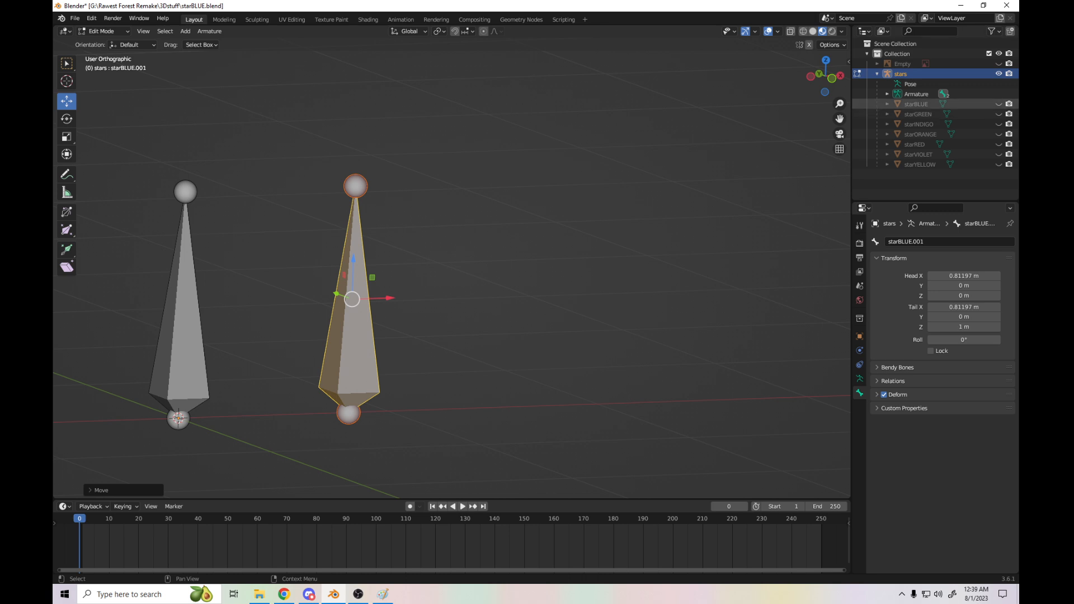
click(999, 104)
click(998, 114)
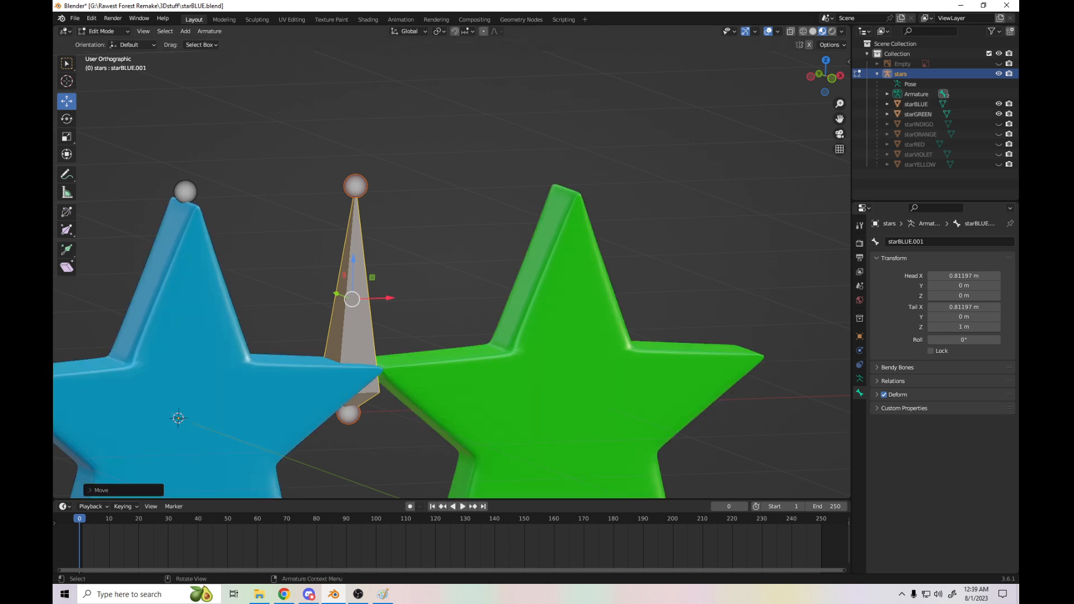
drag(388, 298, 599, 291)
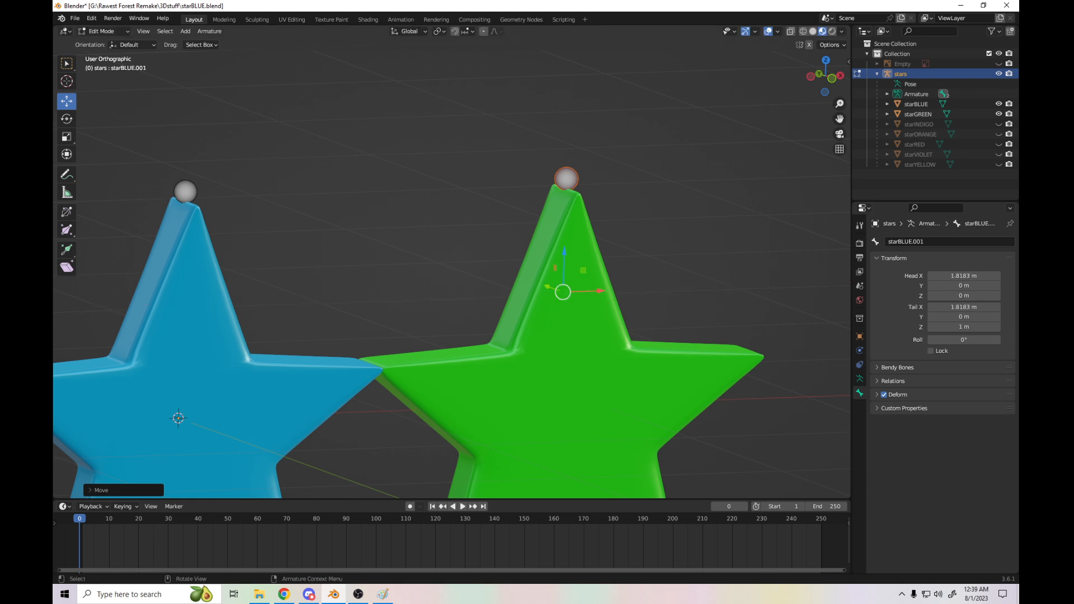
- Unhide the remaining five star meshes and show the scene in wireframe from the front view
key(KP_1)
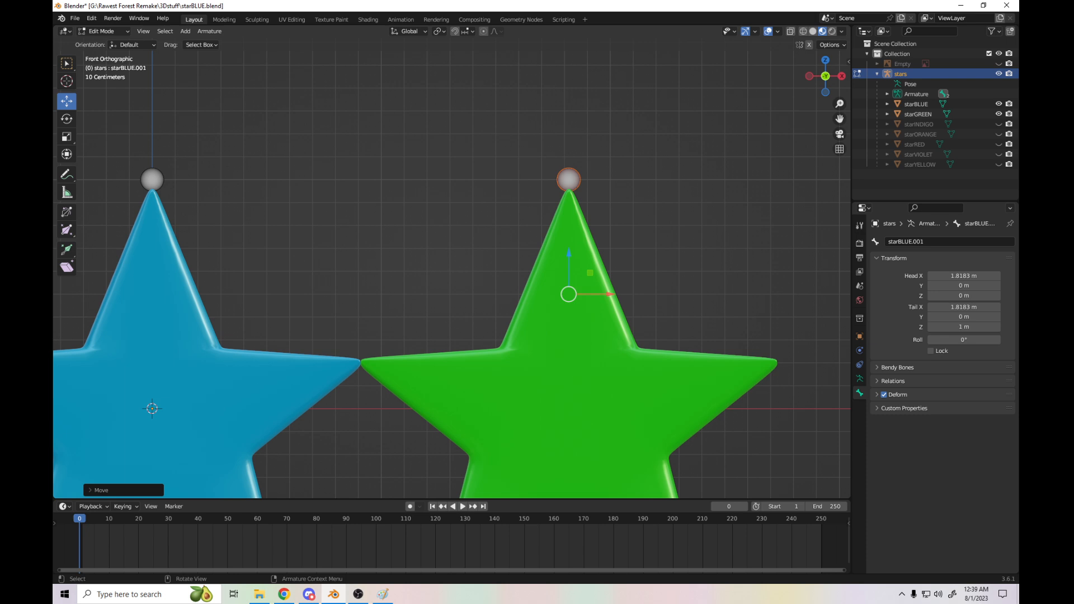
drag(998, 124, 998, 165)
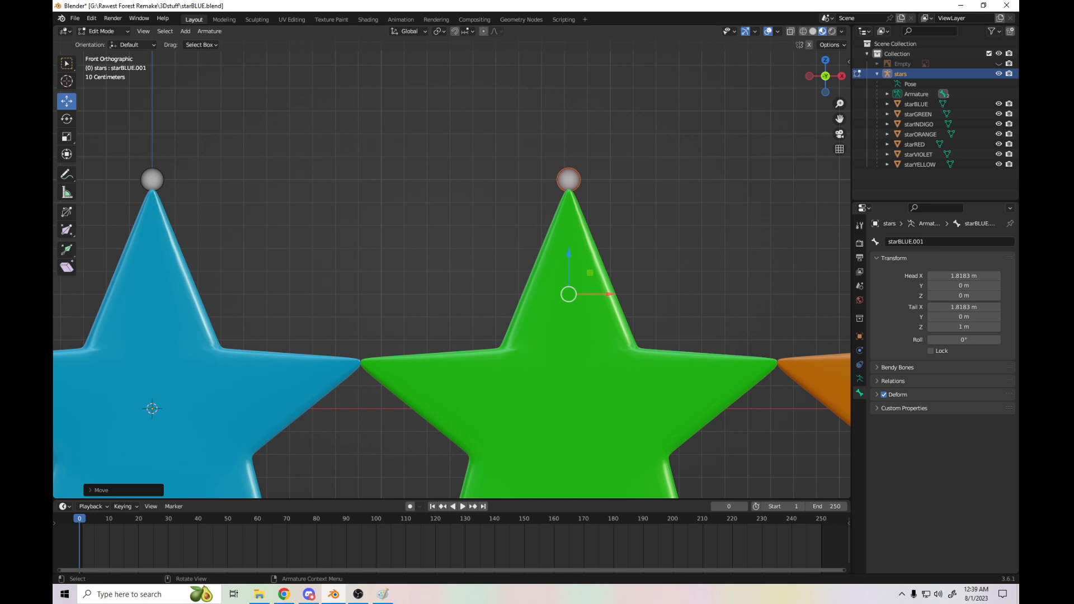
key(z)
click(678, 284)
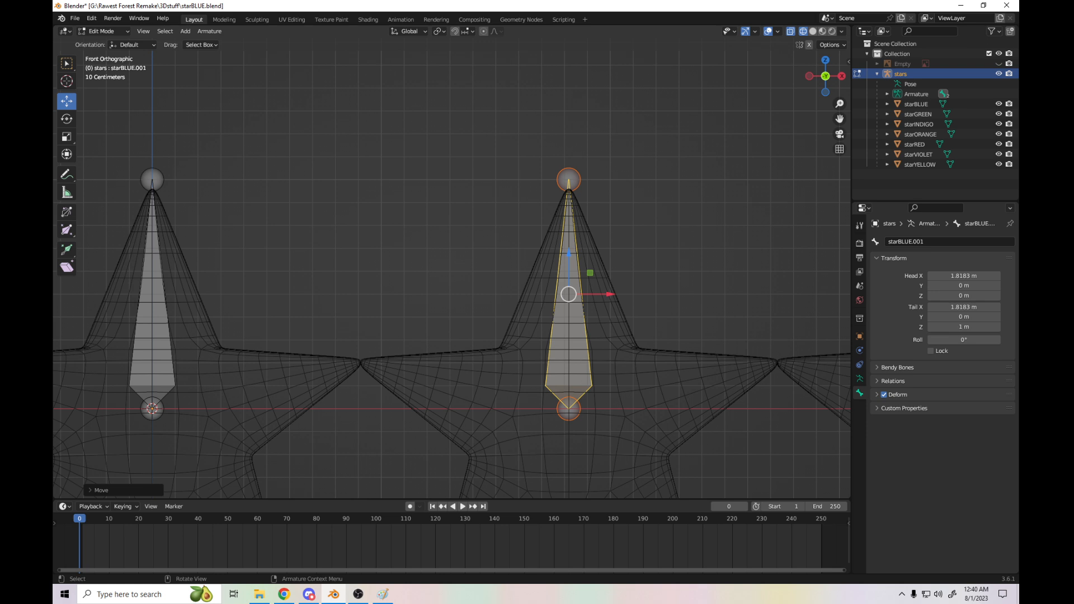
- Lower the heads of both bones together along Z to about -0.55 m, near the stars' lower inner notch
click(152, 324)
shift+click(569, 325)
key(alt+a)
click(569, 409)
shift+click(152, 409)
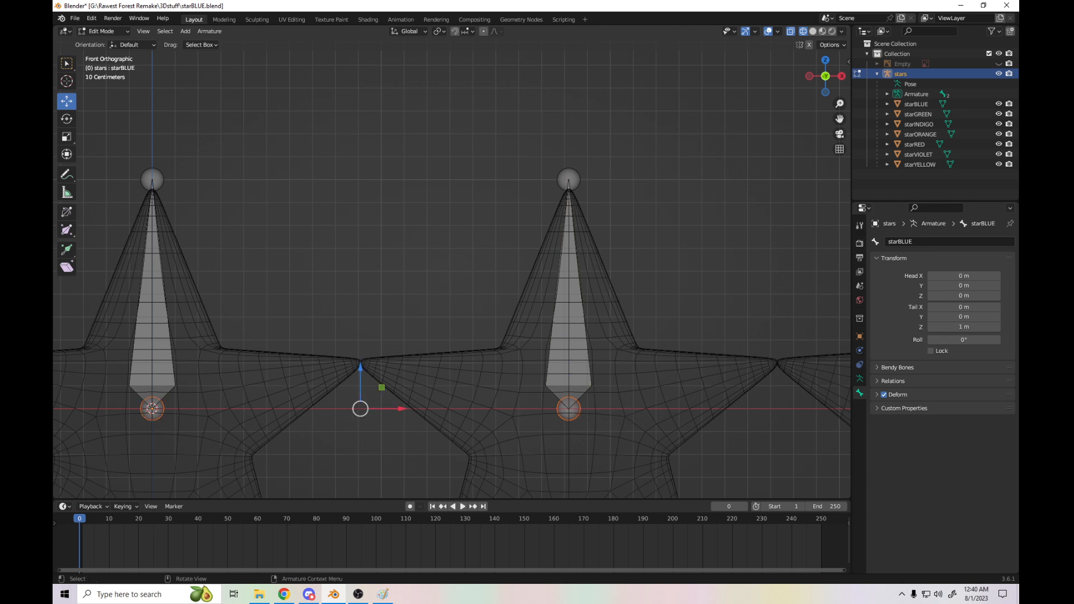
scroll(452, 274, down, 3)
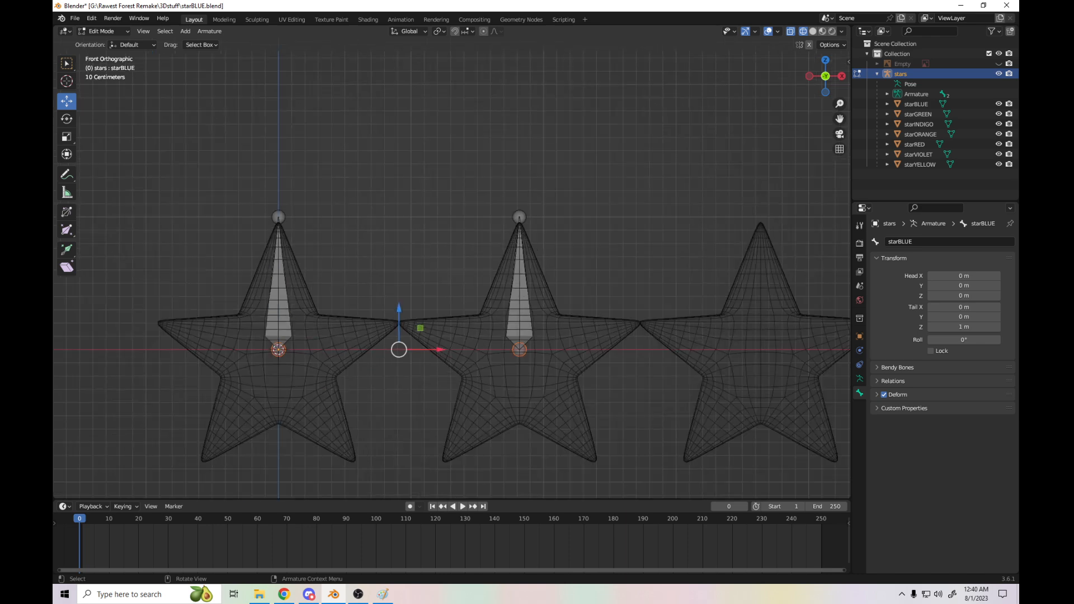
key(b)
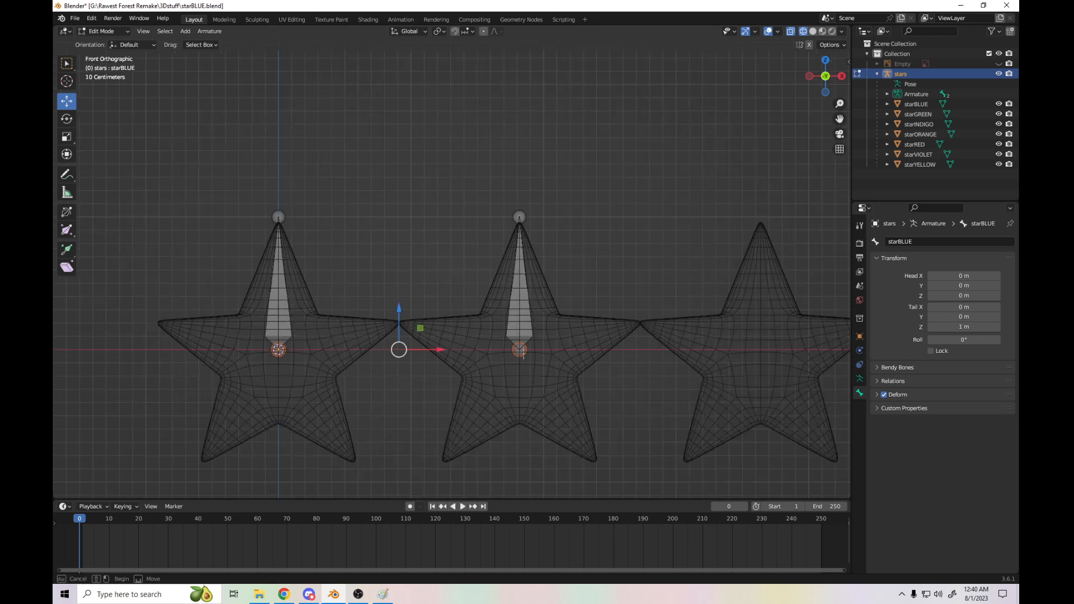
key(Escape)
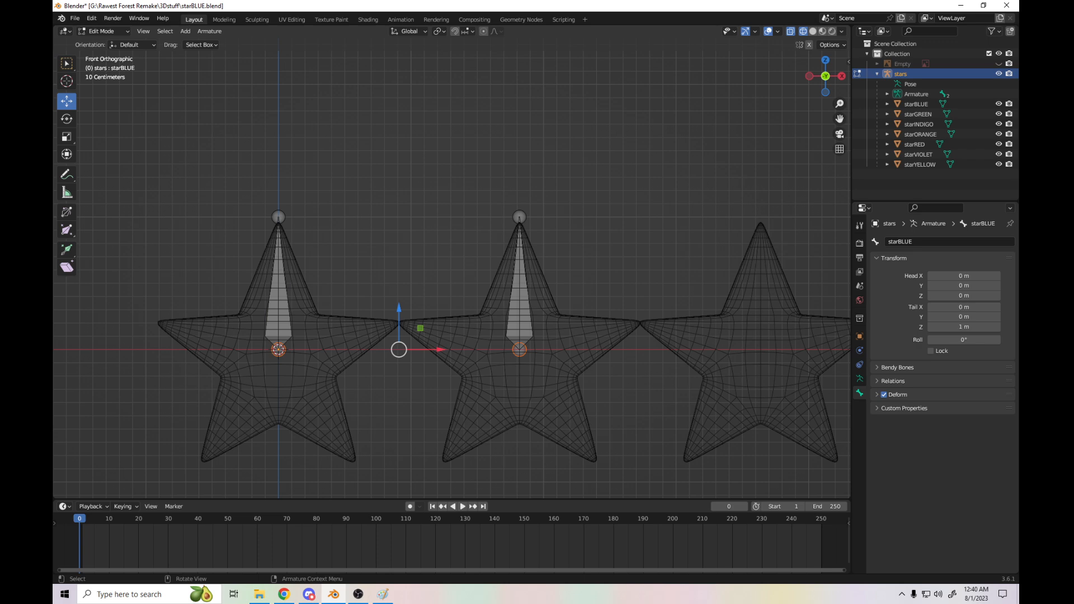
key(g)
key(z)
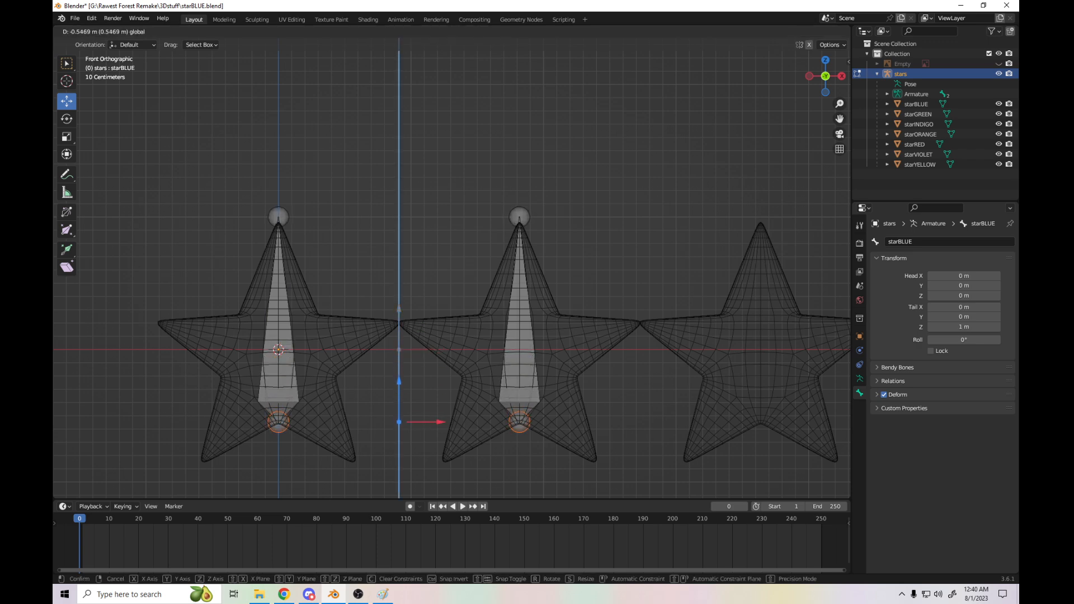
click(420, 402)
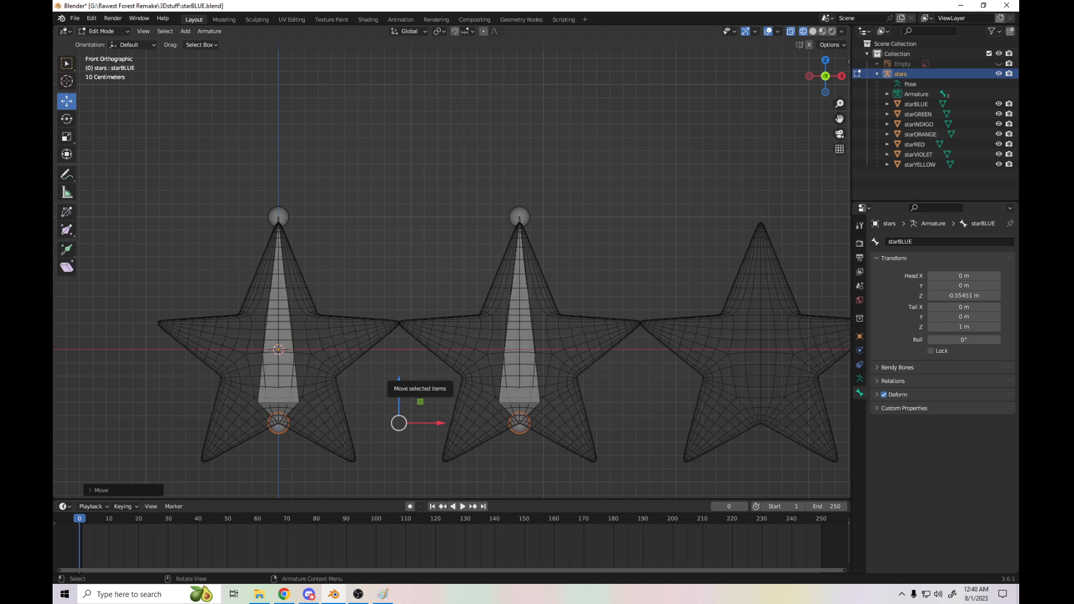
- Rename the green star's bone to starGREEN
click(520, 313)
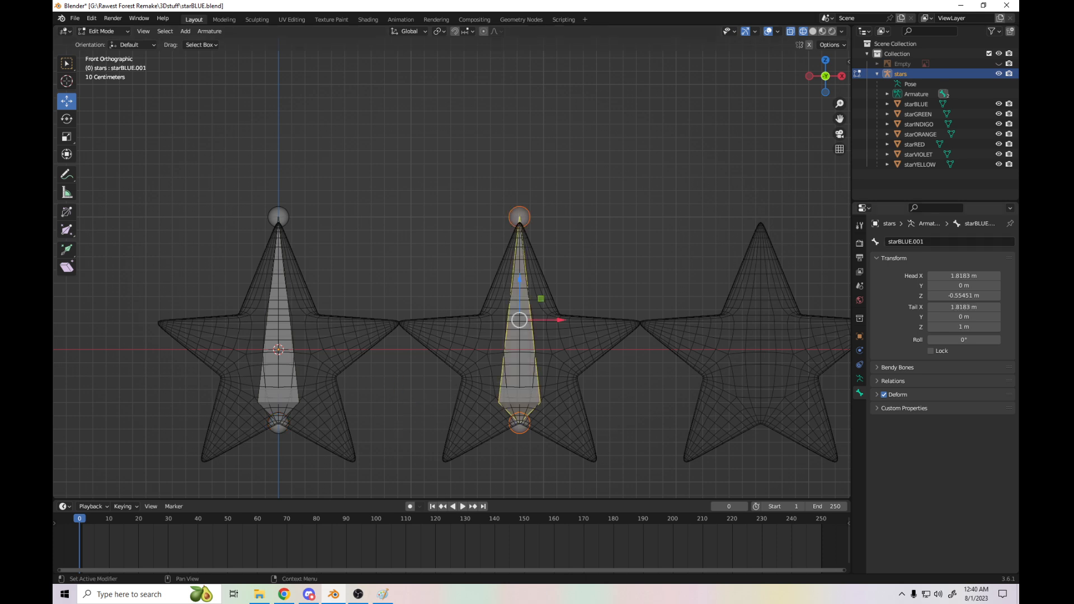
click(928, 242)
drag(928, 241, 898, 242)
text(GREEN)
key(Return)
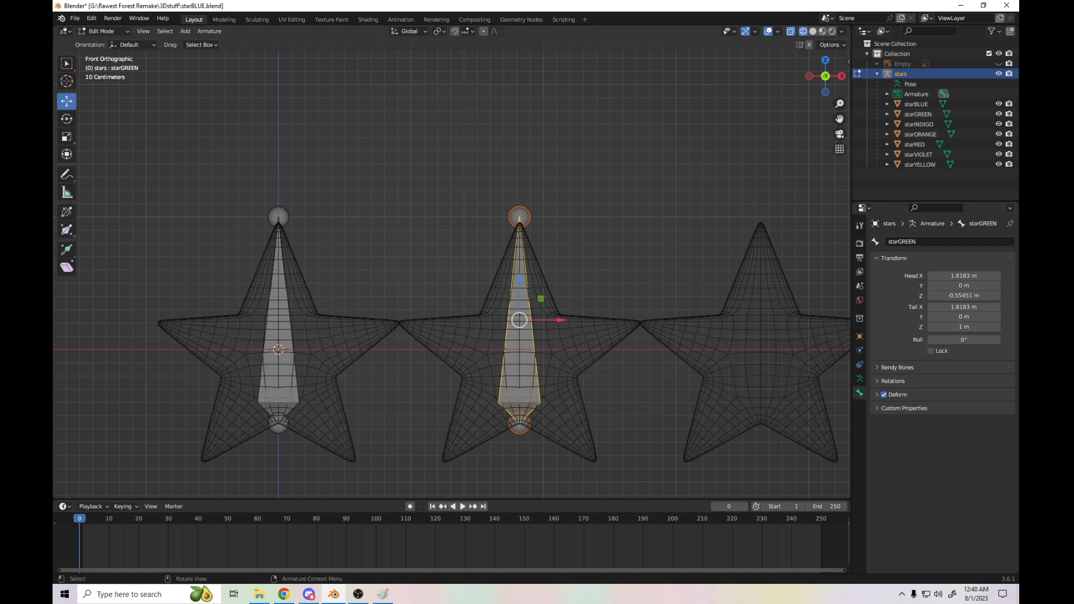
- Duplicate the blue and green stars' bones together and move the copies about 3 m along X
key(alt+a)
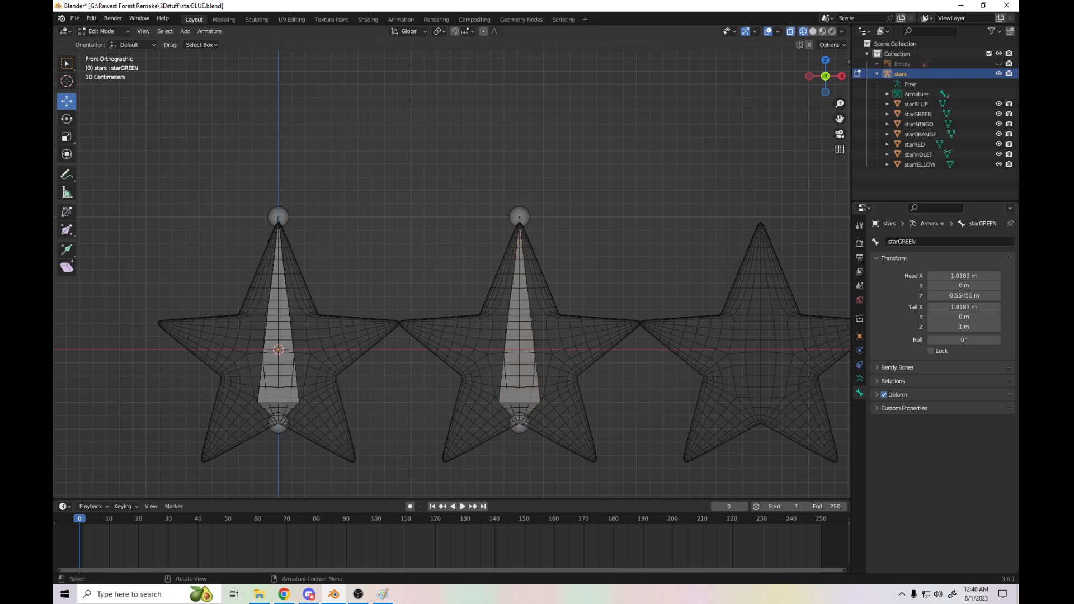
click(520, 358)
shift+click(278, 268)
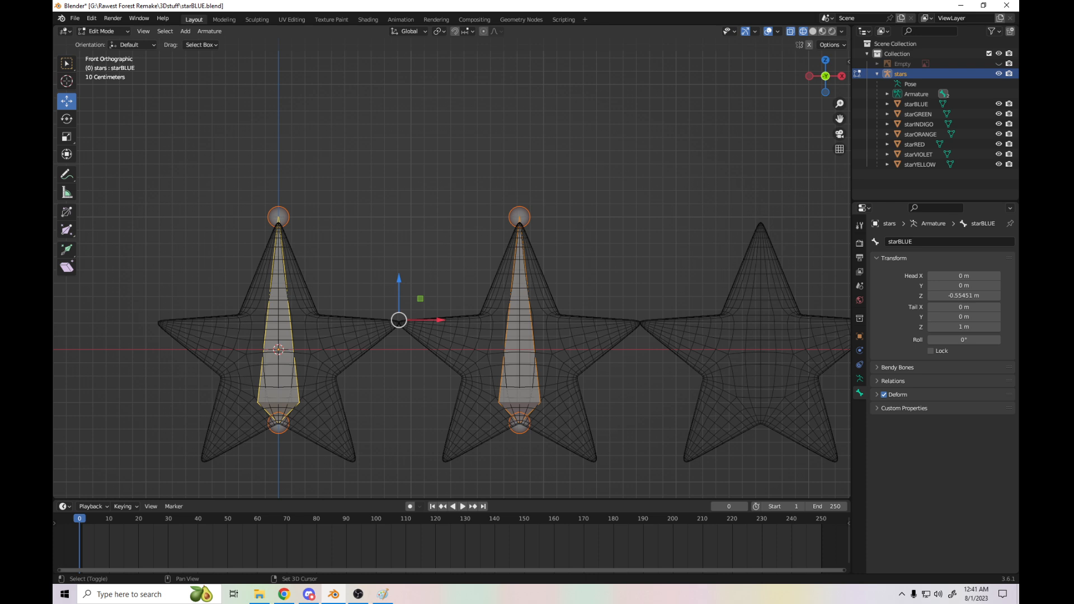
key(shift+d)
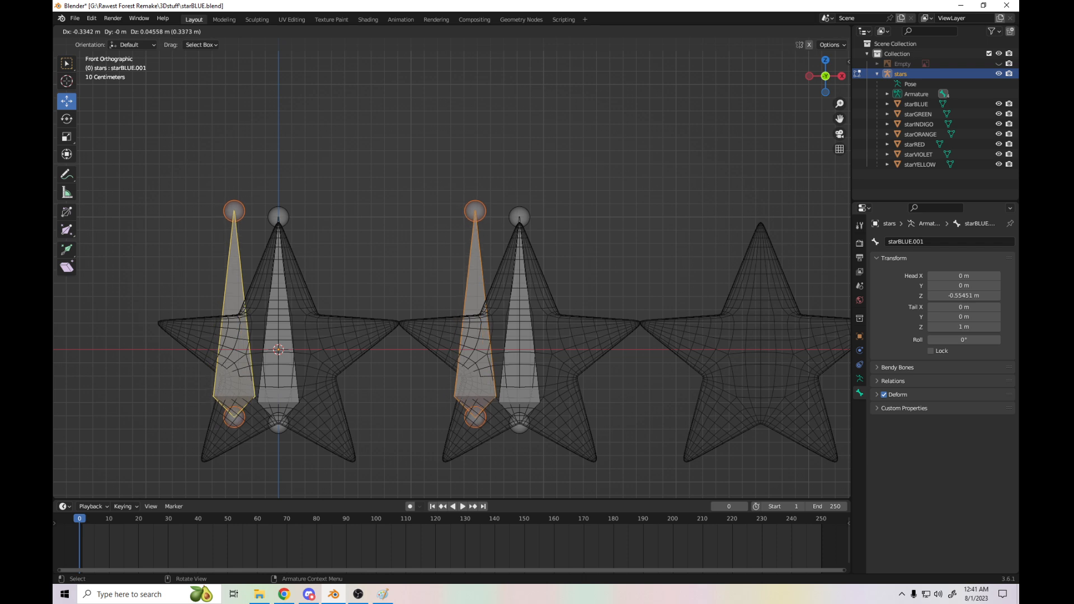
key(Escape)
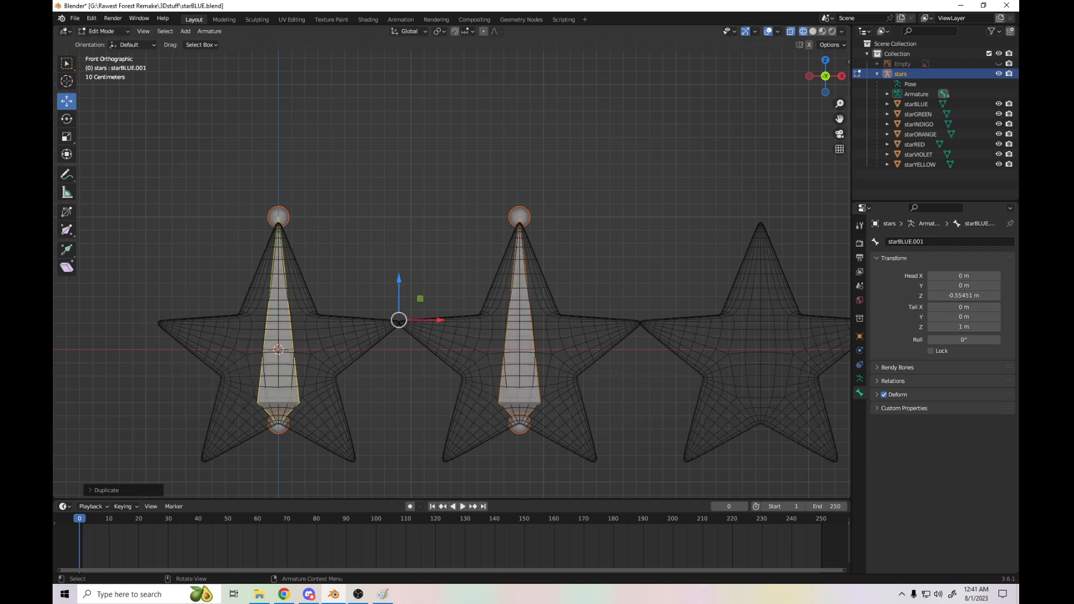
drag(439, 320, 836, 320)
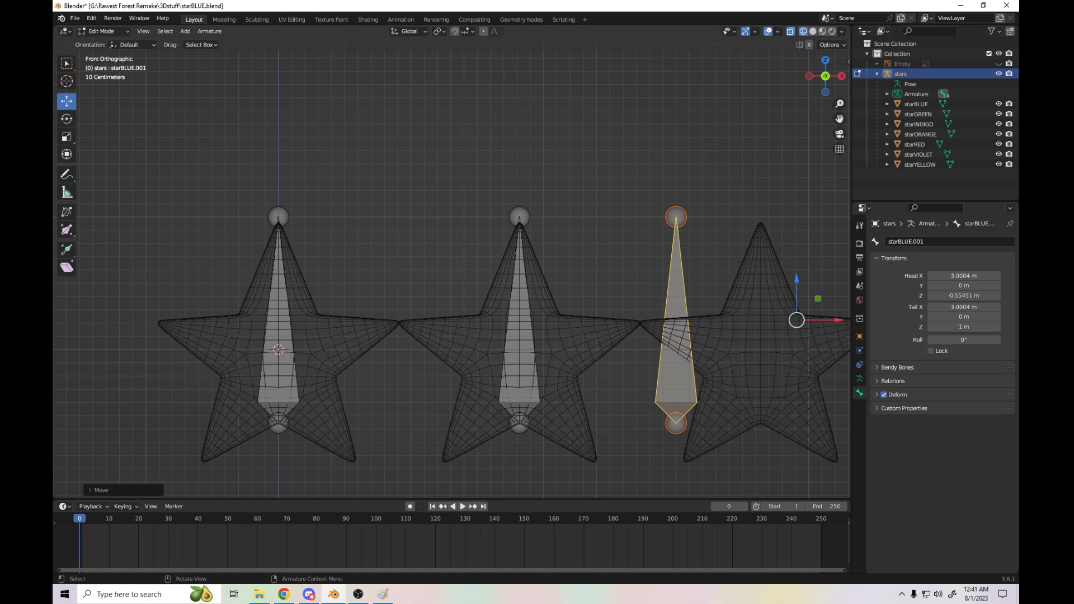
- Align the two copied bones with the tips of the third and fourth stars, the first at X about 3.64 m
drag(839, 119, 338, 144)
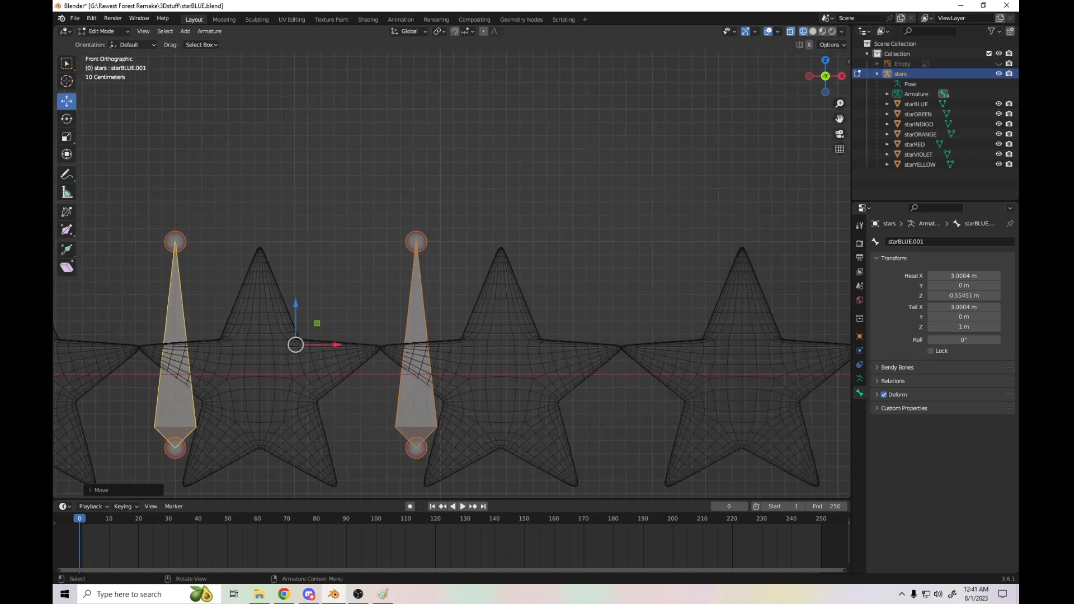
drag(335, 344, 418, 345)
scroll(418, 345, up, 3)
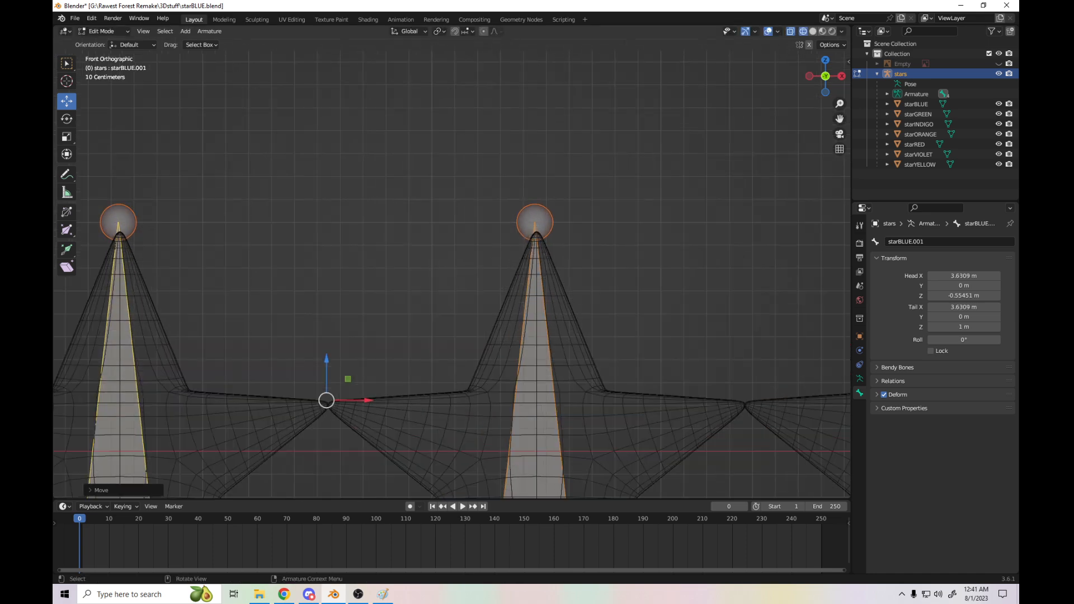
drag(367, 401, 368, 401)
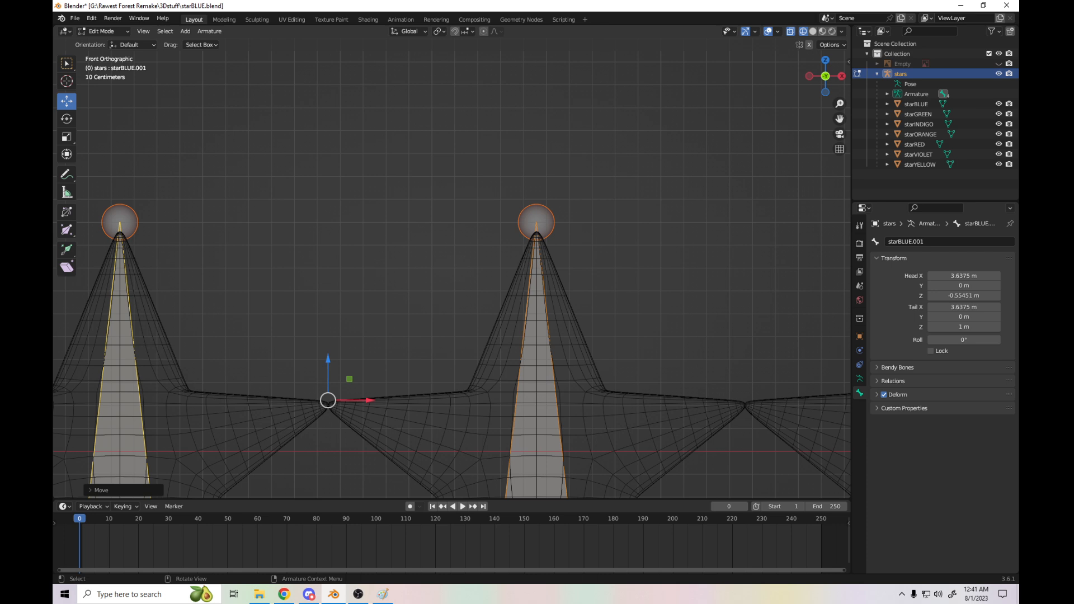
drag(369, 401, 369, 400)
click(403, 346)
- Inspect how the bones of the fourth, second and third stars line up with their star tips
click(535, 358)
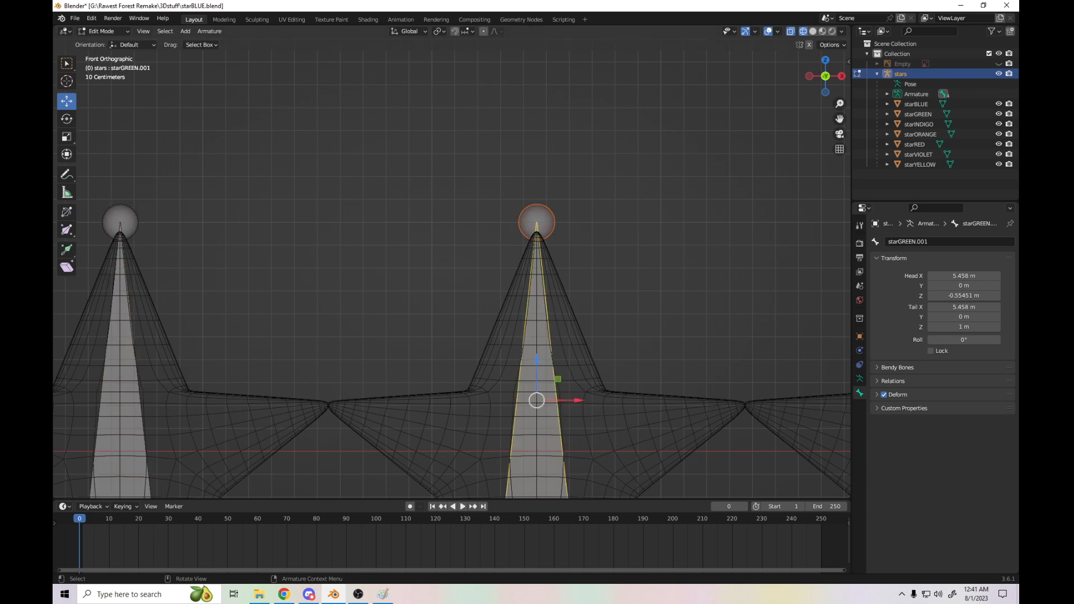
drag(577, 400, 577, 400)
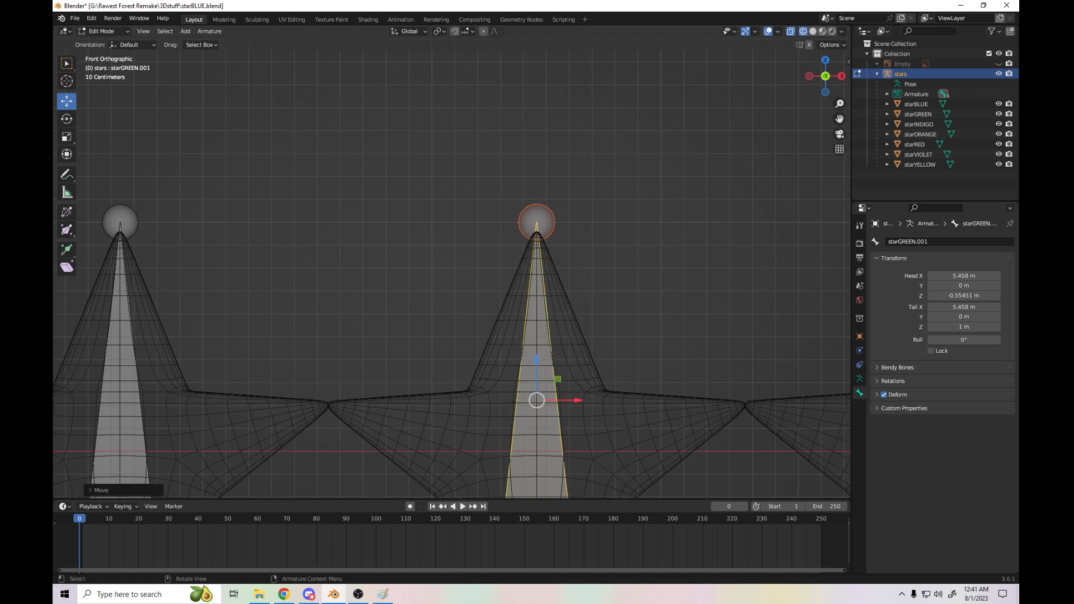
click(601, 372)
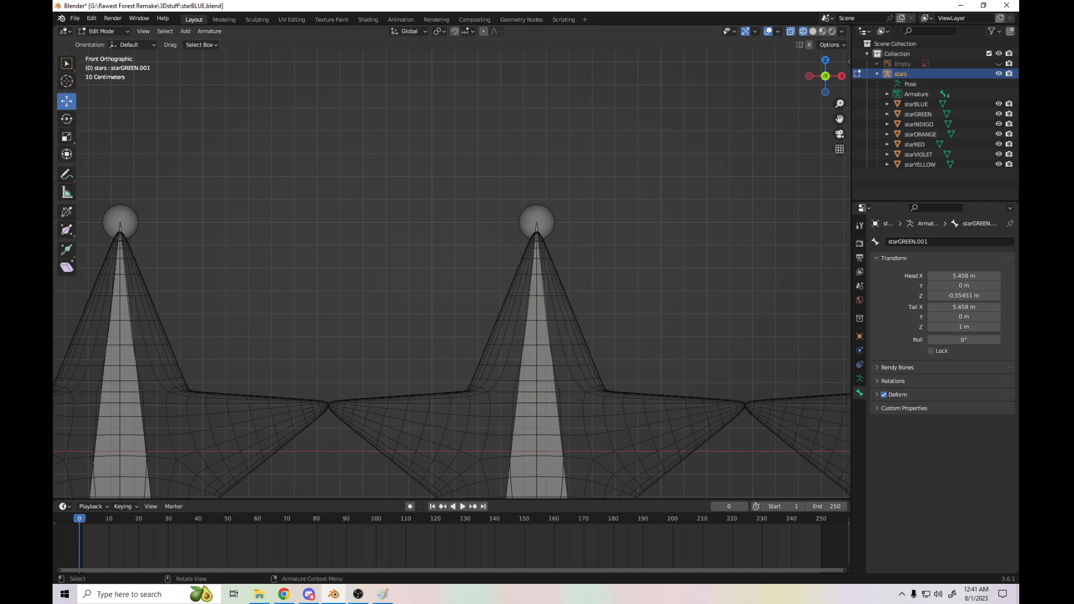
drag(839, 119, 1018, 122)
drag(839, 118, 1015, 121)
click(244, 363)
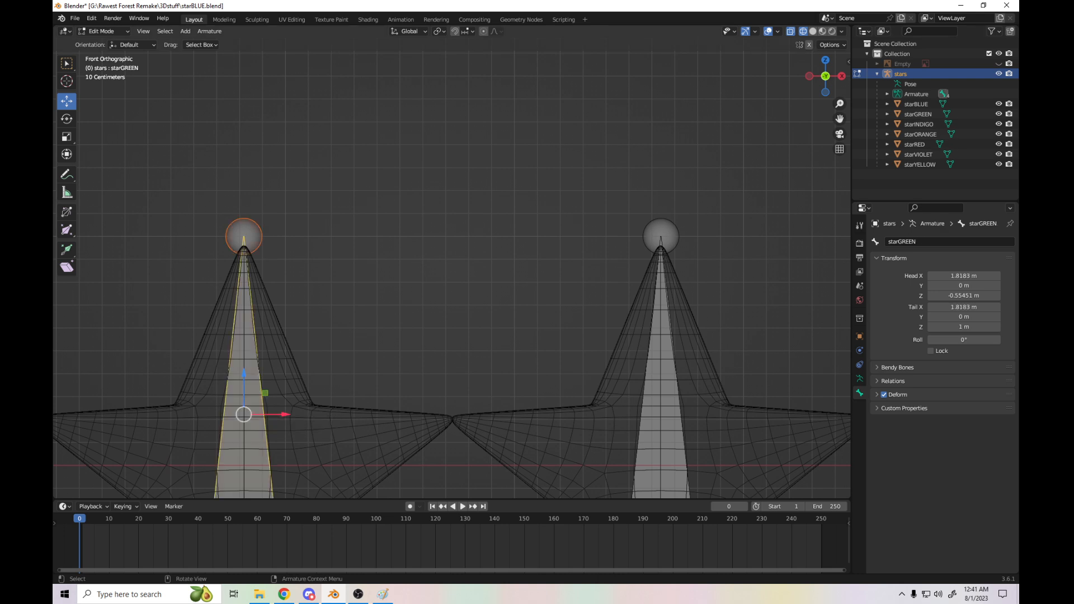
click(661, 364)
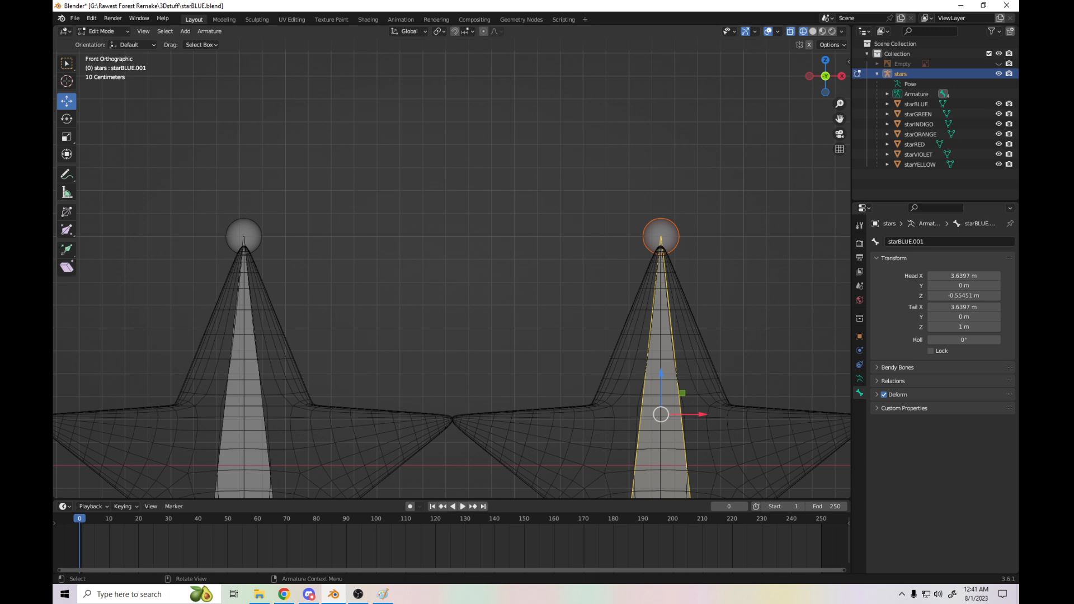
- Nudge the third star's bone along X to 3.6375 m and rename it starORANGE
drag(697, 414, 695, 415)
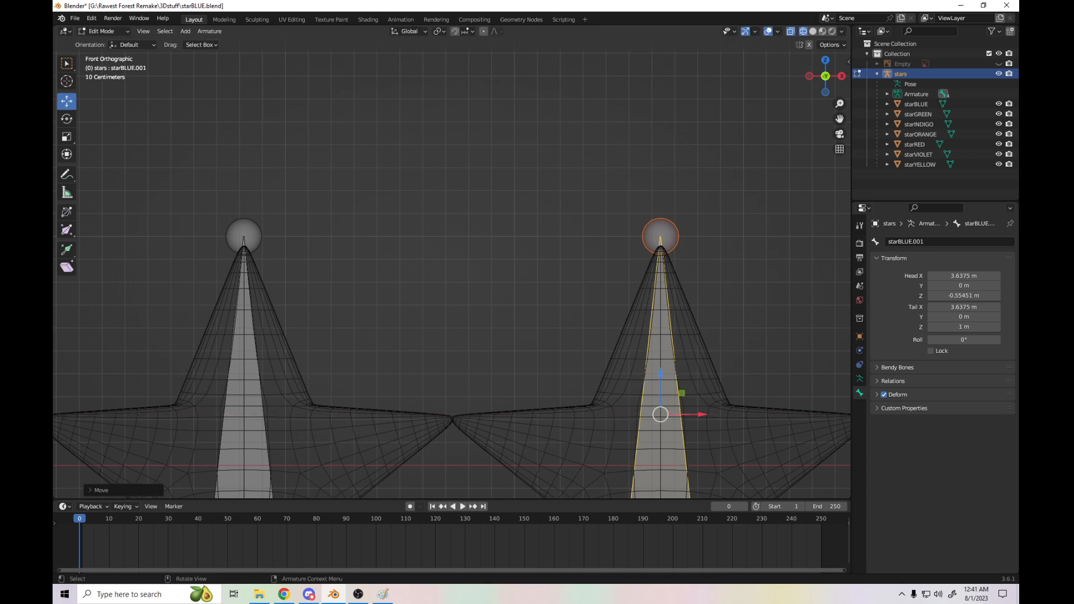
key(alt+a)
click(661, 363)
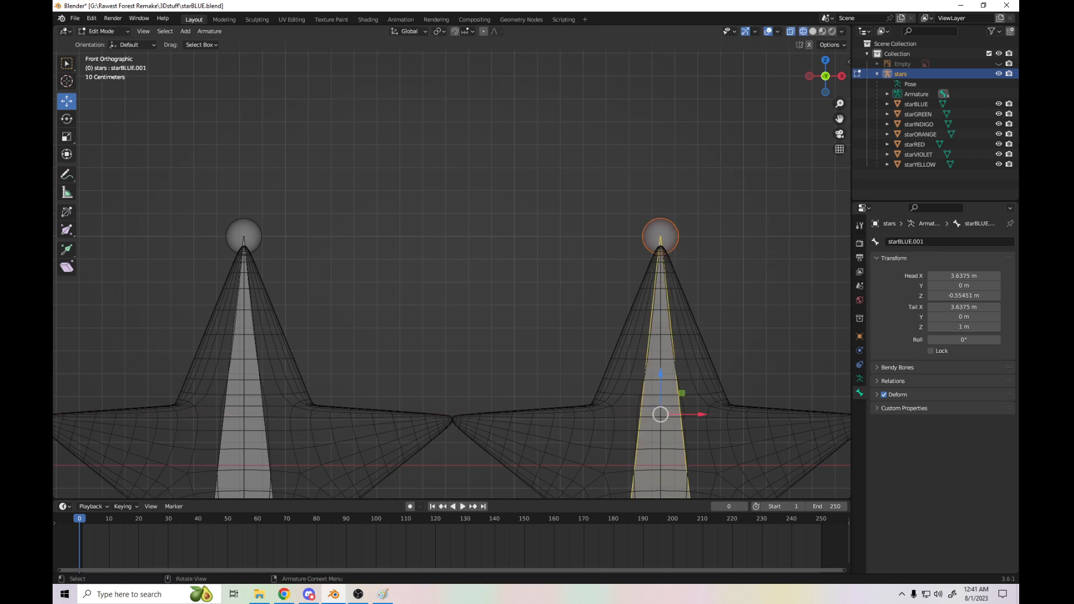
click(933, 242)
click(932, 241)
drag(897, 242, 929, 241)
text(ORANGE)
key(Return)
- Rename the fourth star's bone to starVIOLET
drag(840, 119, 286, 113)
click(523, 336)
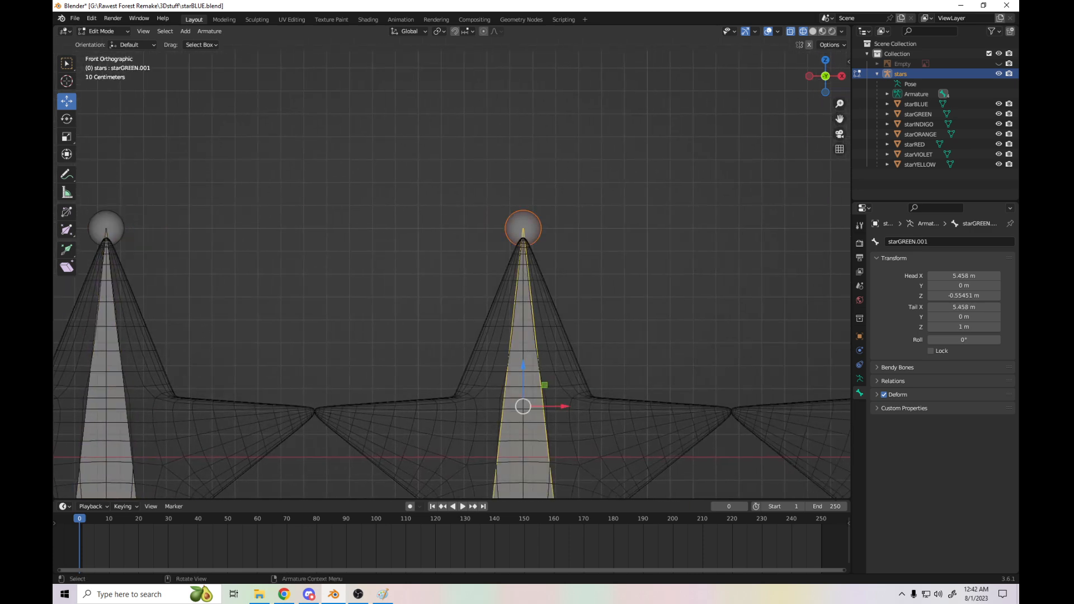
click(930, 241)
drag(931, 241, 898, 241)
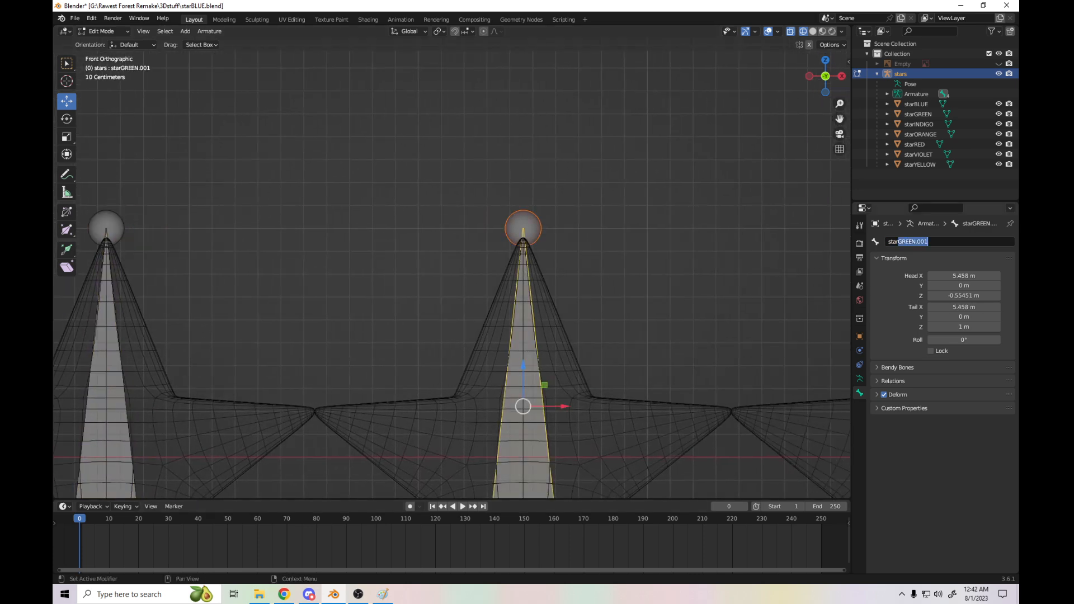
text(VIOLET)
key(Return)
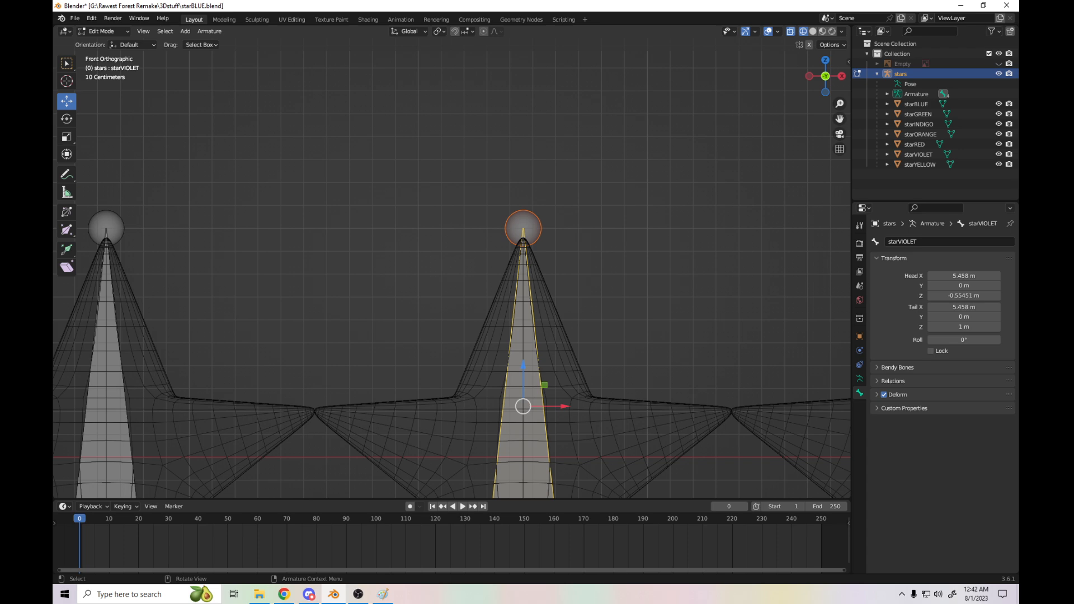
- Check the colour order of all seven stars in Material Preview shading, returning to wireframe
scroll(452, 274, down, 8)
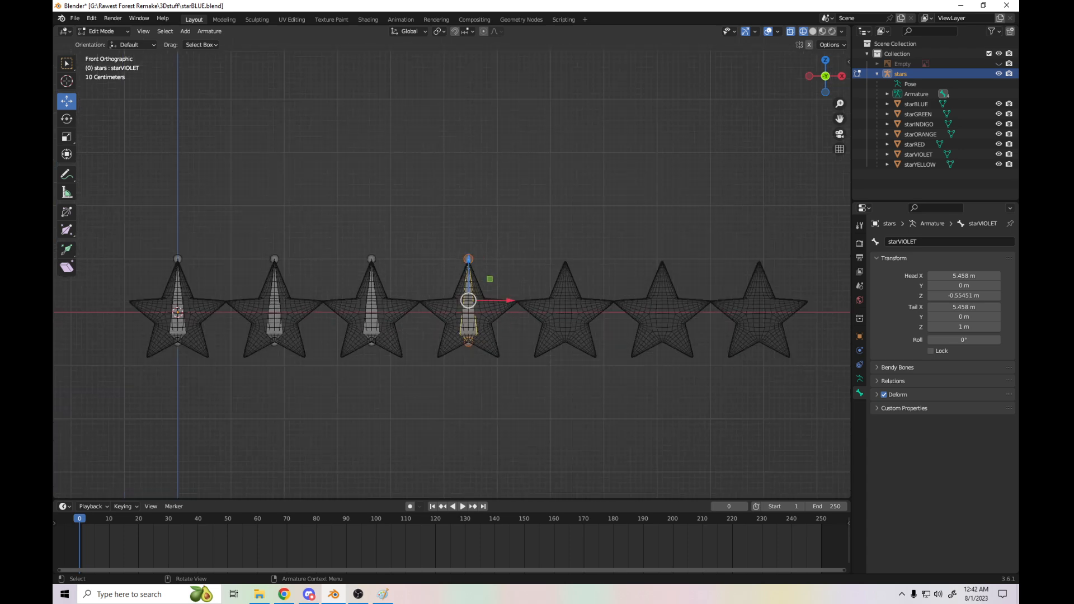
key(z)
click(733, 293)
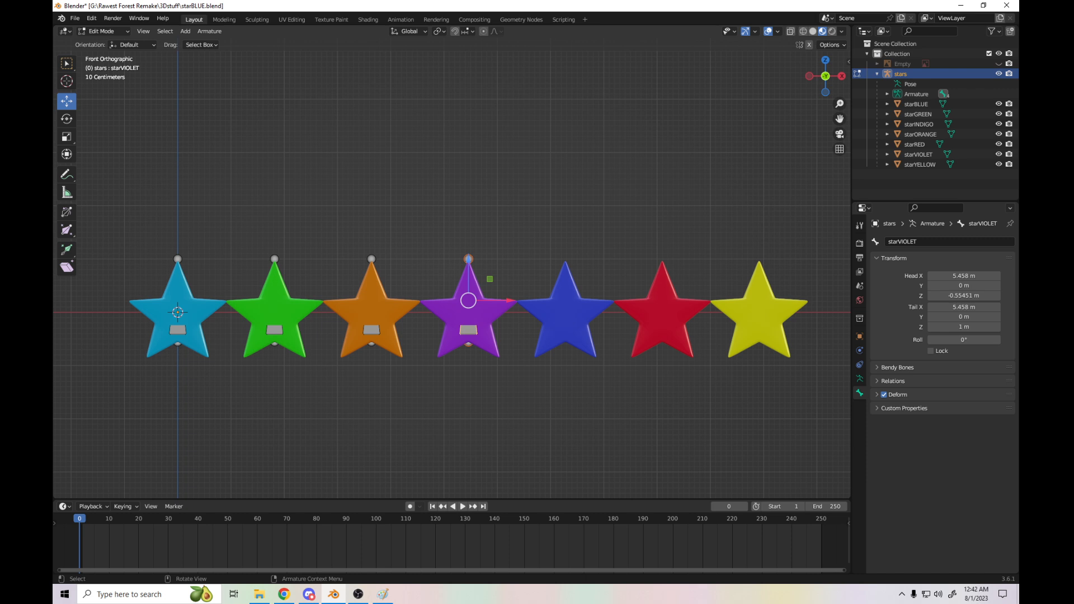
key(z)
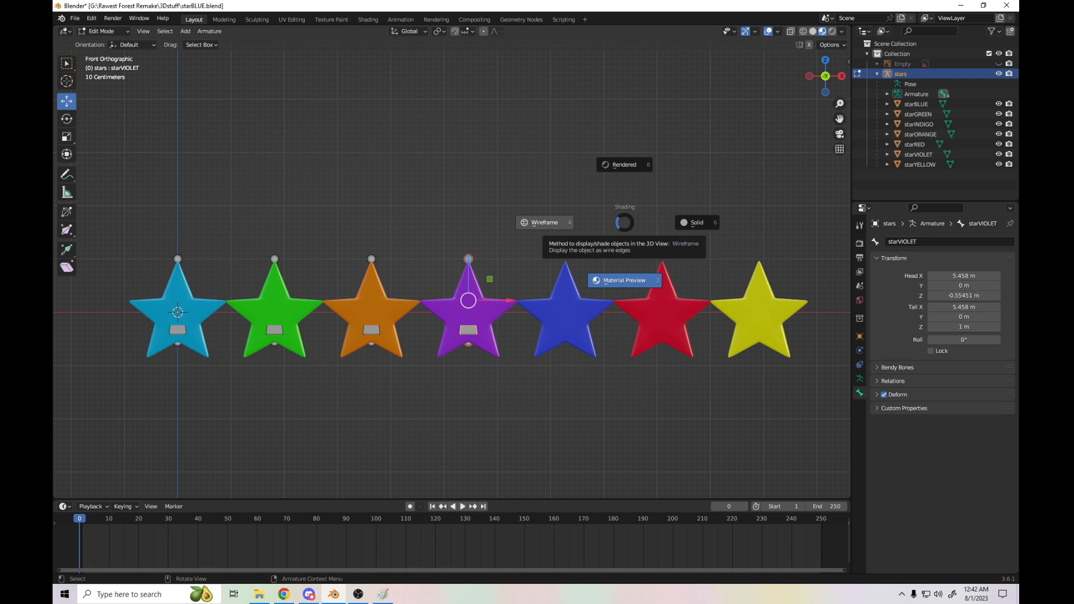
click(616, 223)
- Duplicate the green, orange and violet stars' bones together and move the copies about 5.46 m along X onto the last three stars
key(alt+a)
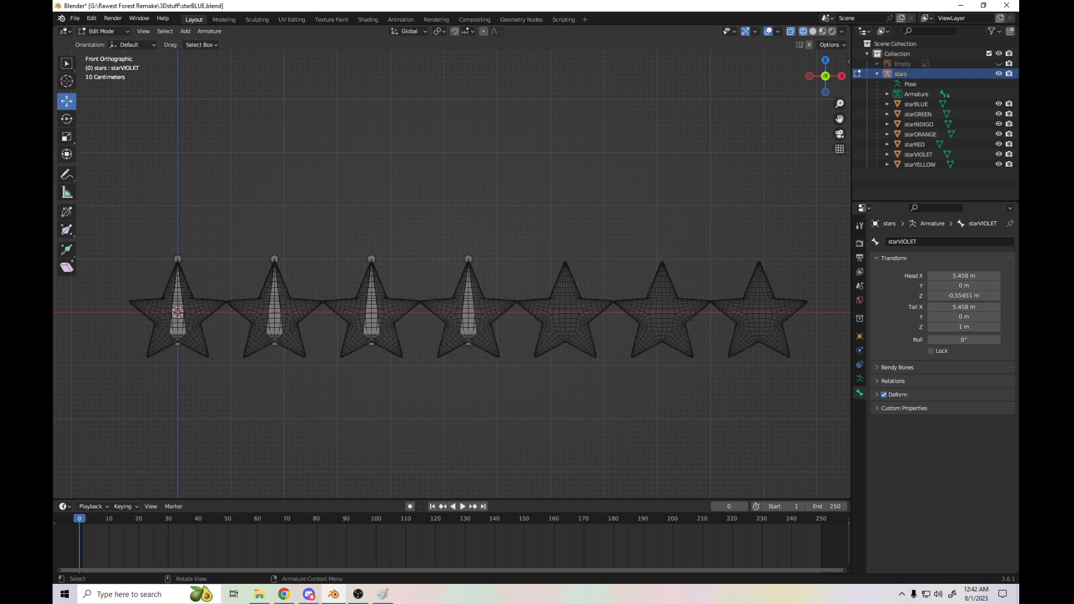
scroll(450, 272, up, 2)
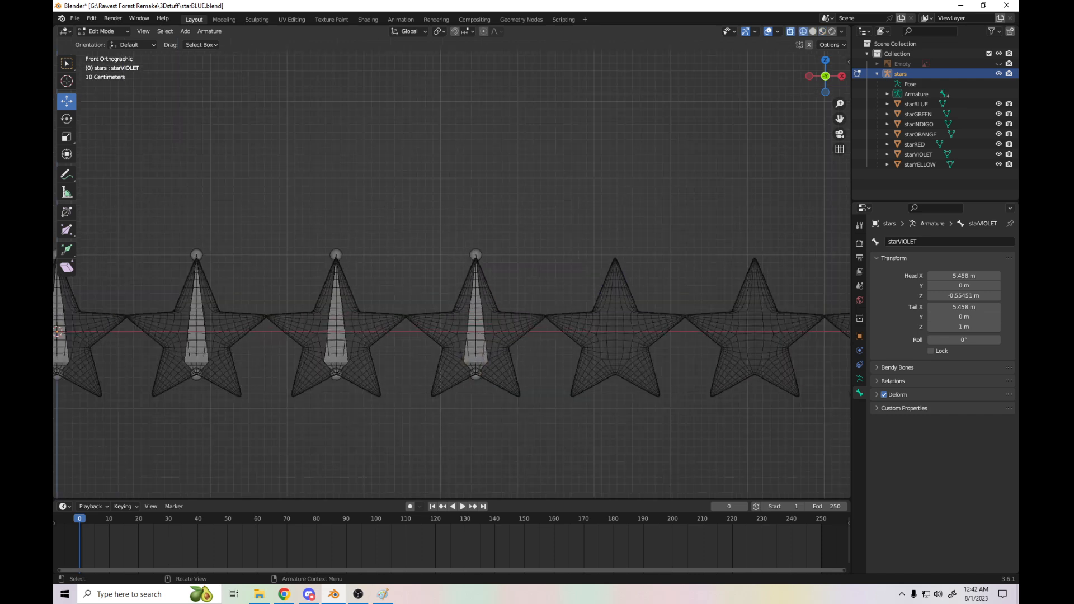
click(196, 335)
shift+click(336, 334)
shift+click(476, 334)
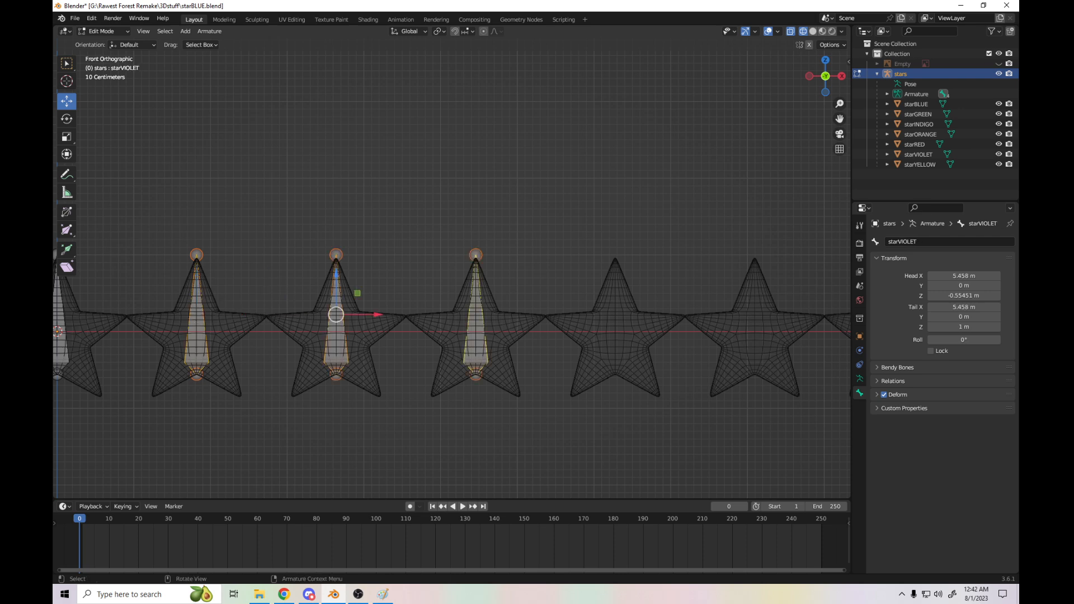
key(shift+d)
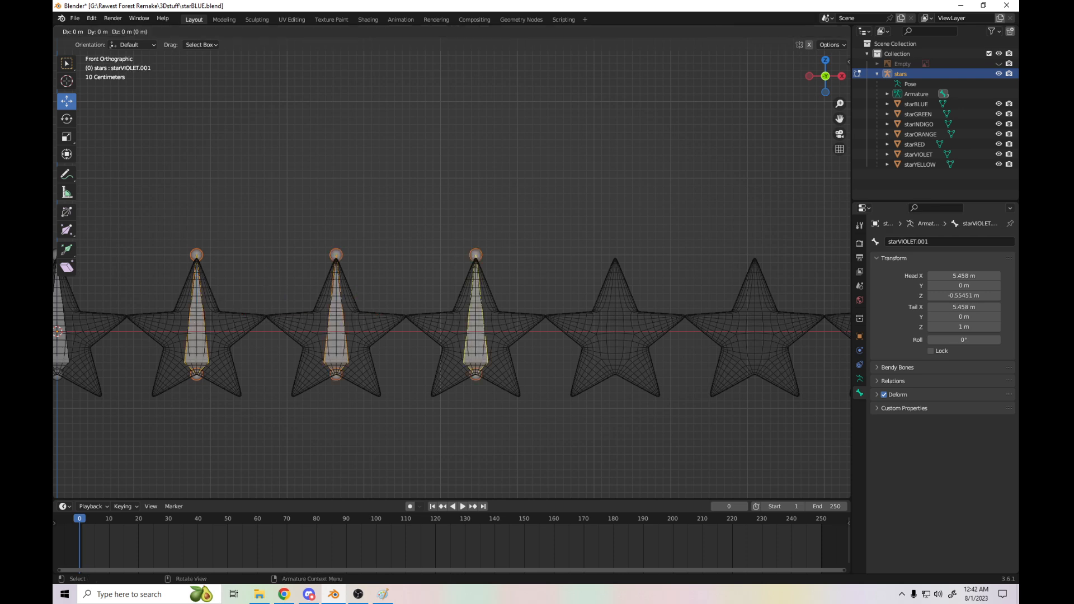
key(Escape)
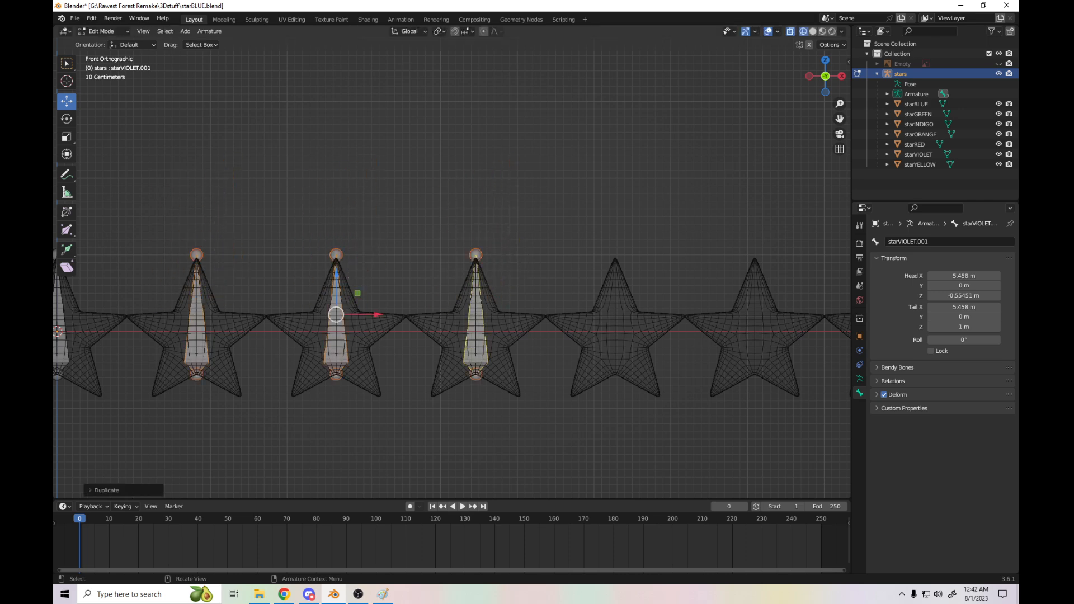
drag(374, 314, 794, 314)
- Align the fifth star's copied bone with the star tip at X 7.2765 m
scroll(755, 311, up, 6)
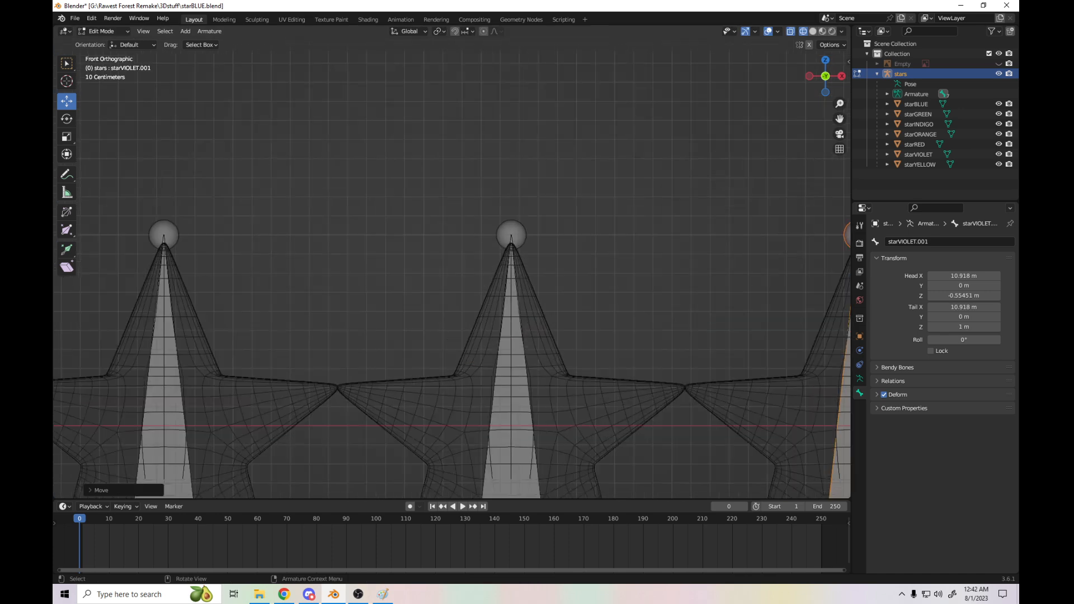
drag(839, 119, 406, 26)
drag(840, 118, 692, 75)
click(325, 314)
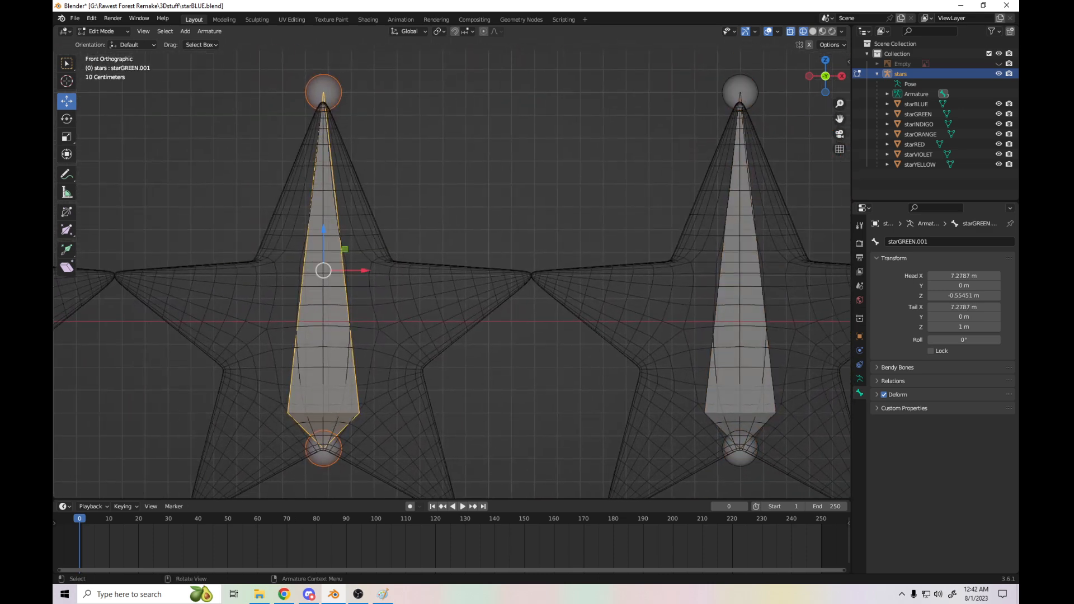
drag(364, 271, 364, 271)
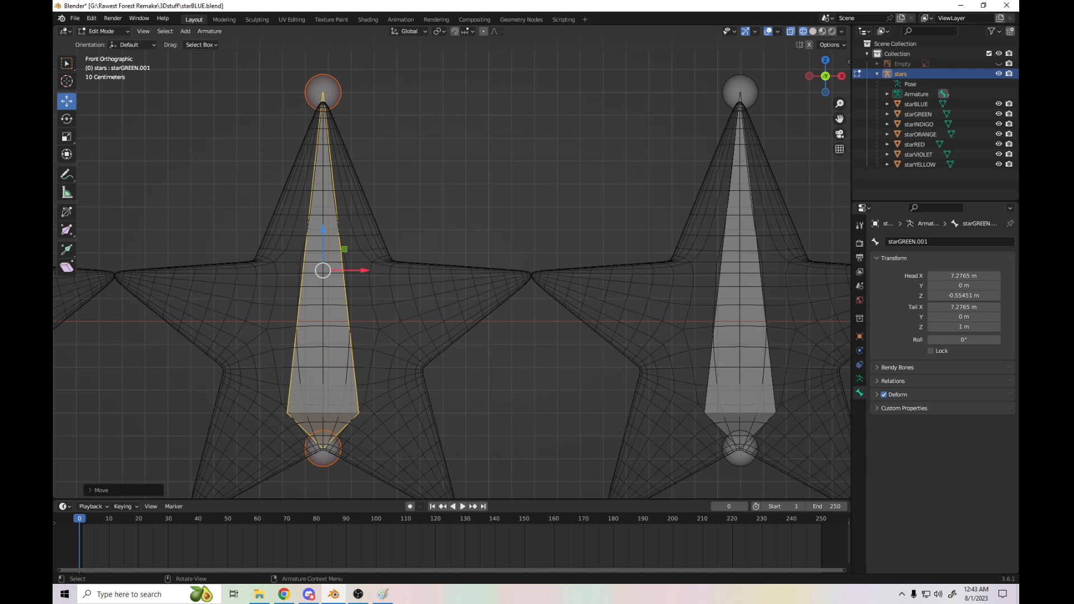
- Rename the fifth star's bone to starINDIGO
key(alt+a)
click(328, 280)
click(931, 242)
drag(931, 242, 898, 241)
text(INDIGO)
key(Return)
- Rename the sixth star's bone to starRED and nudge it slightly along X onto the star's centre line
click(744, 291)
click(931, 242)
click(897, 242)
key(shift+End)
text(RED)
key(Return)
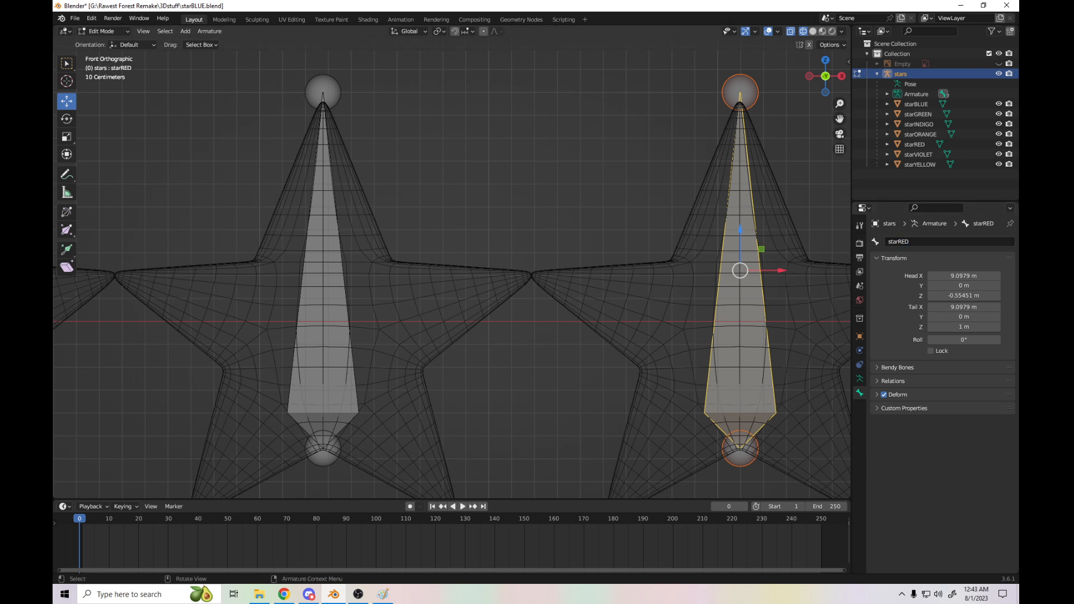
drag(781, 270, 780, 270)
click(801, 226)
- Align the seventh star's copied bone with the star tip at X 10.914 m
drag(840, 118, 623, 144)
click(526, 241)
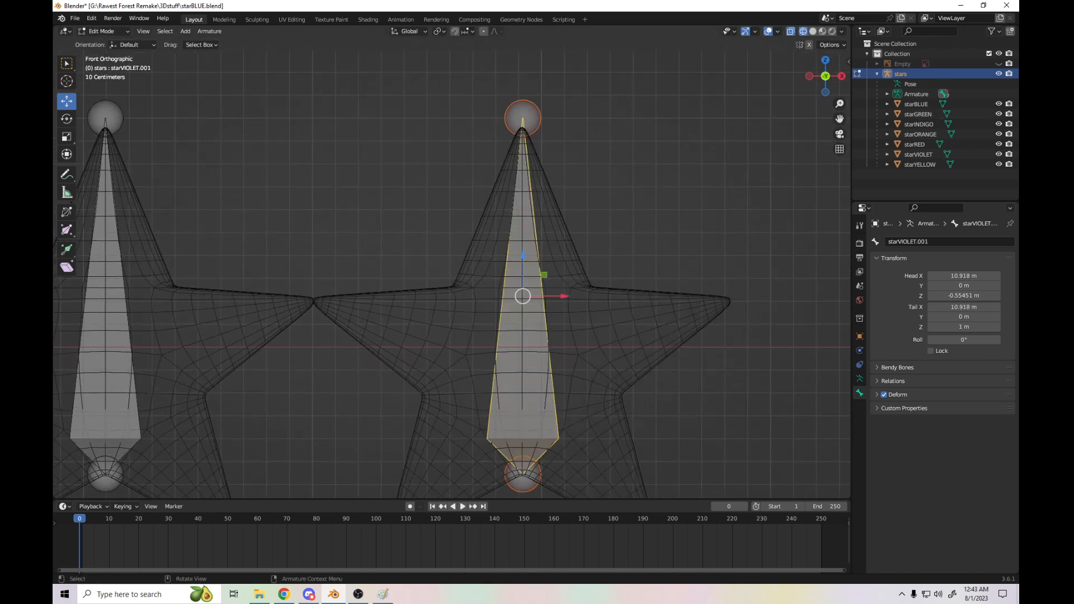
click(584, 248)
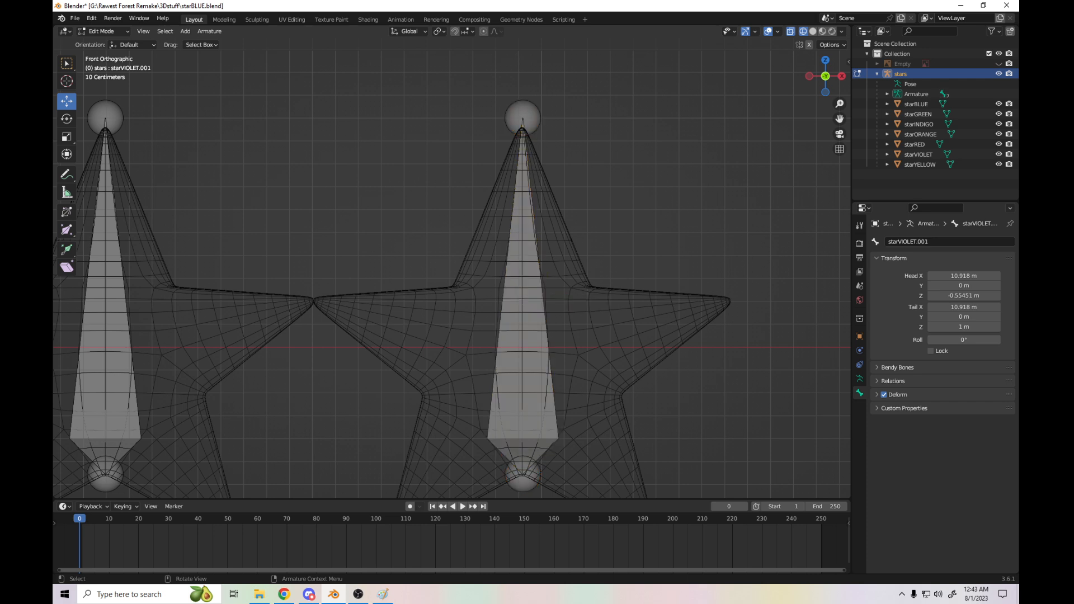
click(528, 252)
click(584, 249)
click(526, 251)
key(g)
key(x)
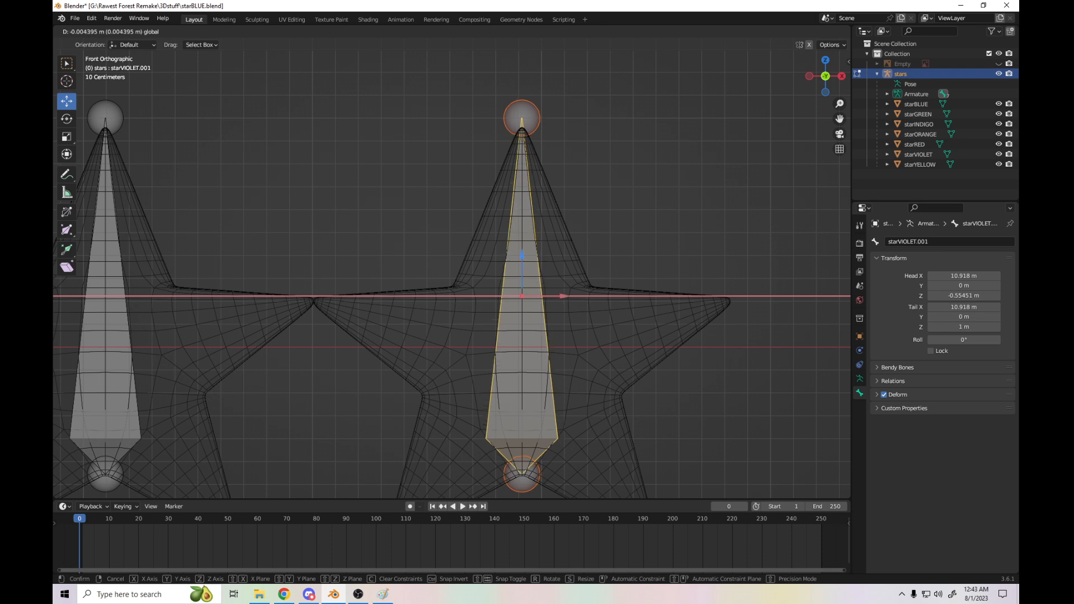
key(Return)
- Rename the seventh star's bone to starYELLOW and clear the selection
click(917, 242)
drag(898, 242, 928, 242)
text(YELLOWE)
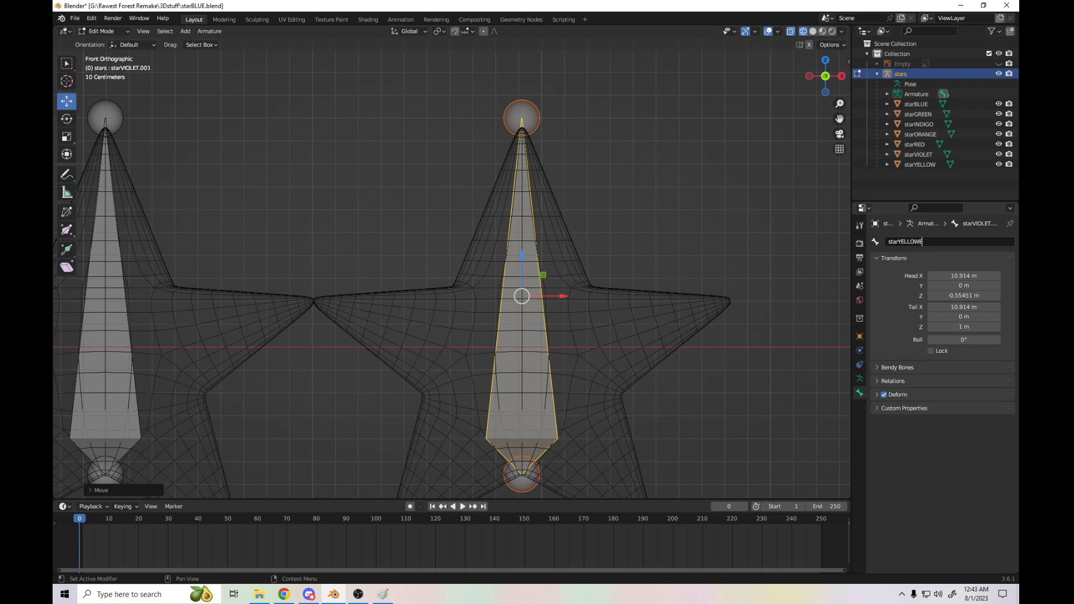
key(BackSpace)
key(Return)
key(alt+a)
- Parent all seven star meshes to the stars armature with automatic weights in Object Mode and save the file
scroll(451, 268, down, 8)
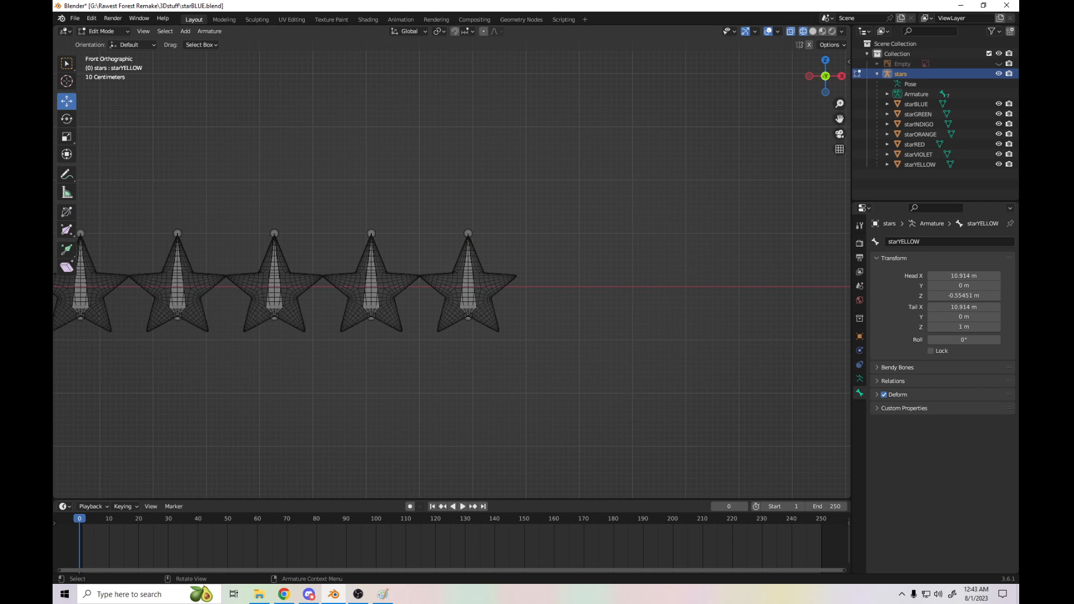
drag(840, 119, 1020, 144)
drag(839, 118, 950, 135)
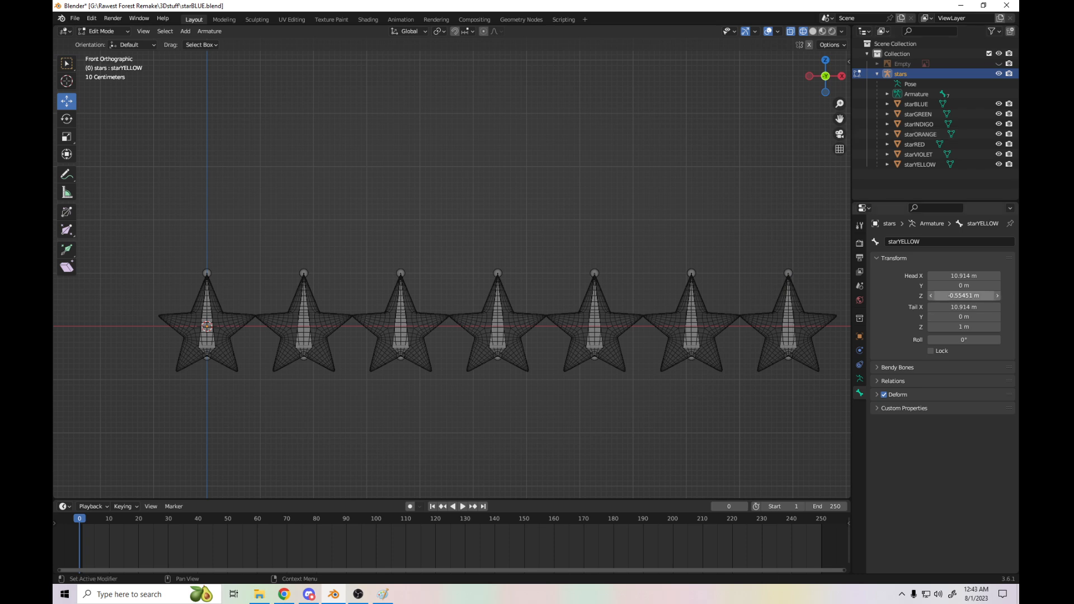
key(Tab)
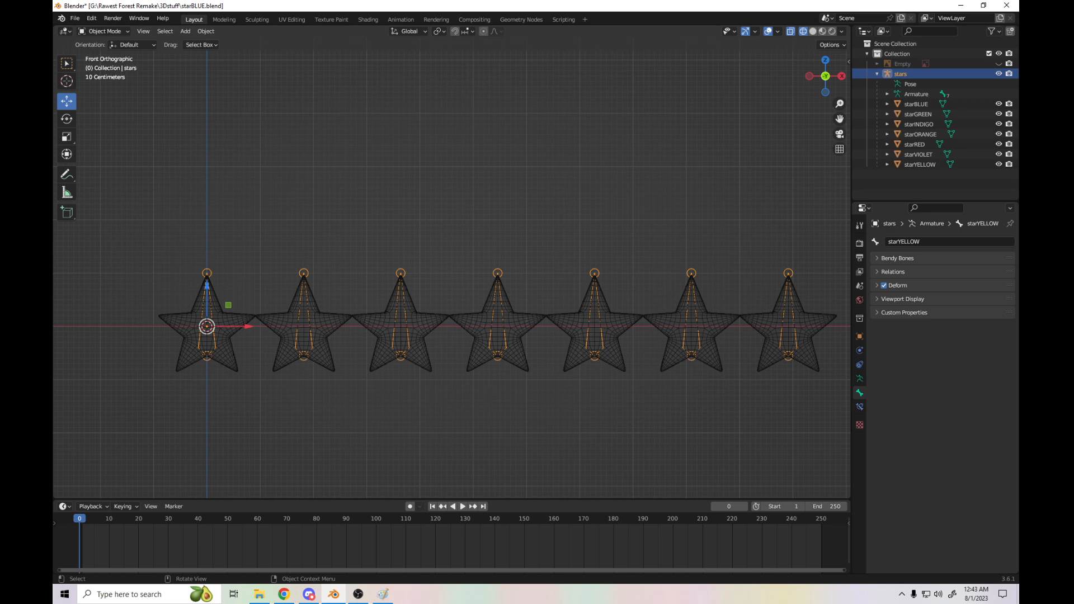
right_click(708, 237)
drag(114, 236, 844, 394)
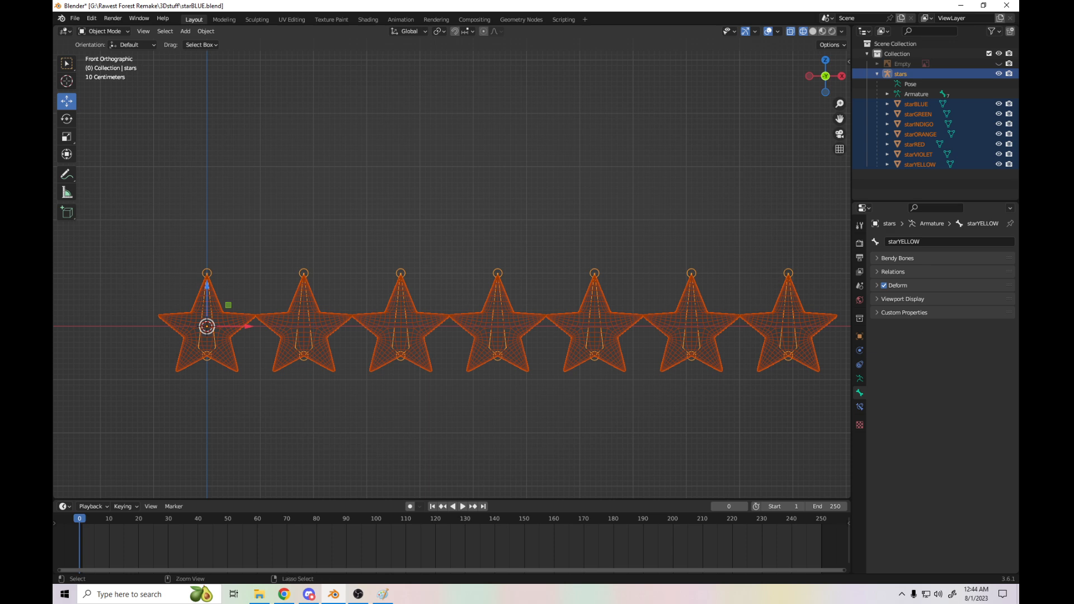
key(ctrl+p)
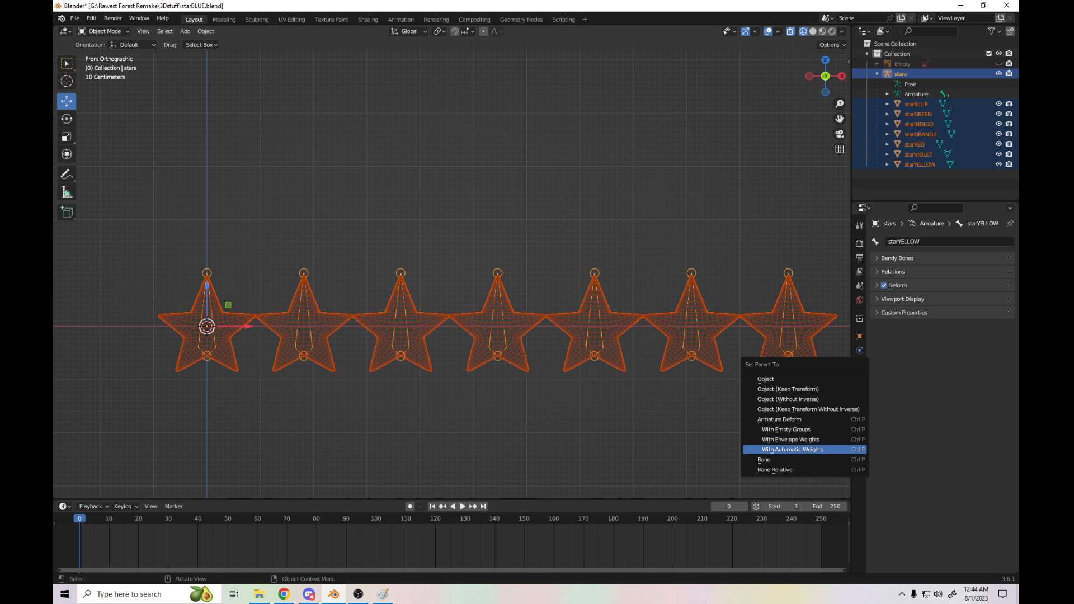
key(Return)
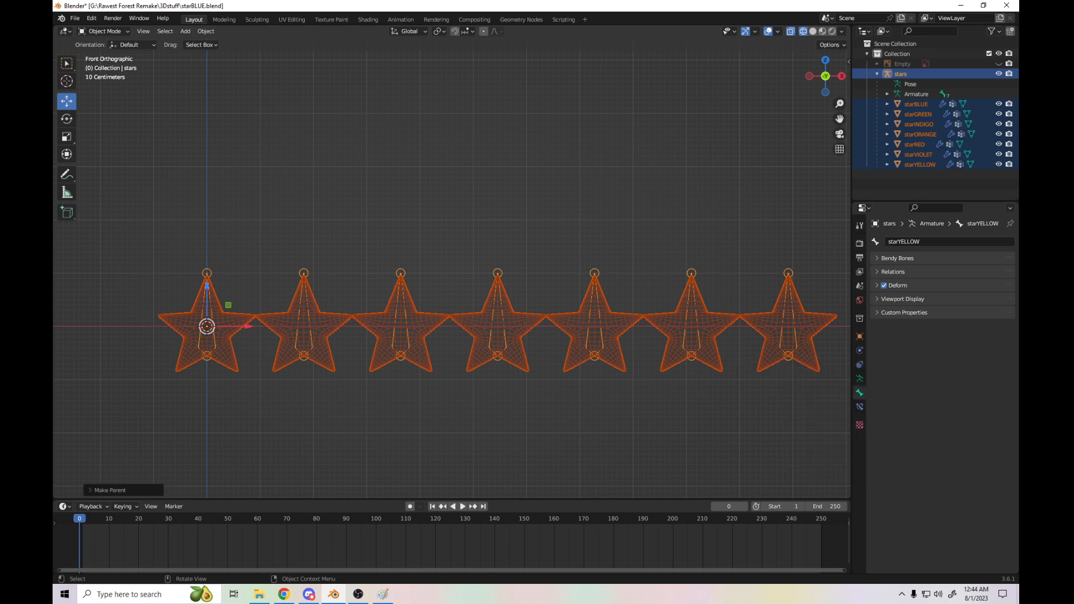
key(ctrl+s)
- Remove every vertex group except starBLUE from the blue star mesh
key(alt+a)
click(216, 297)
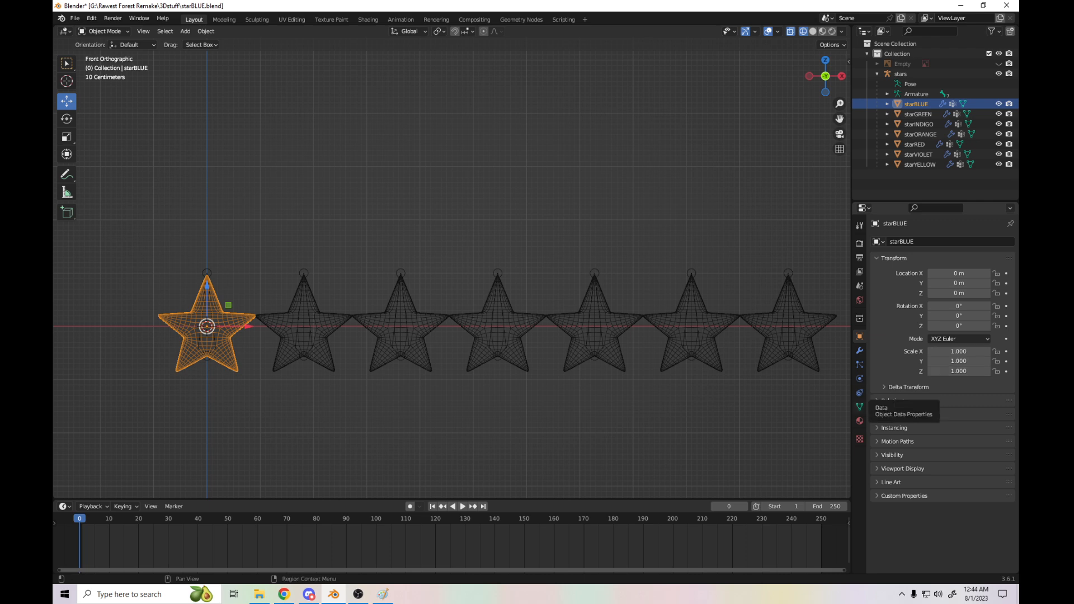
click(860, 407)
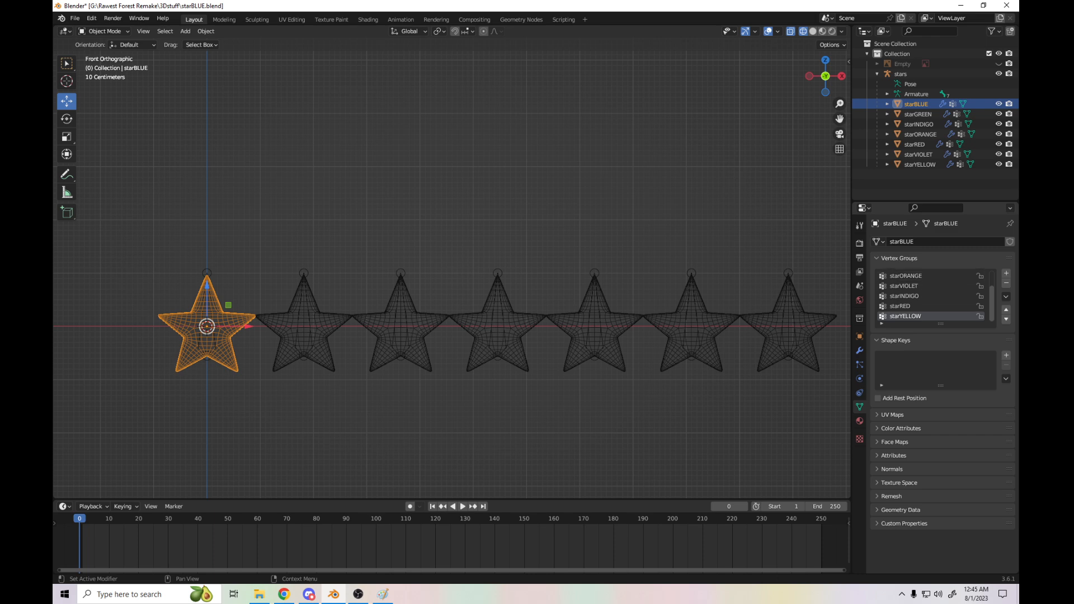
click(928, 275)
click(1006, 284)
click(1007, 283)
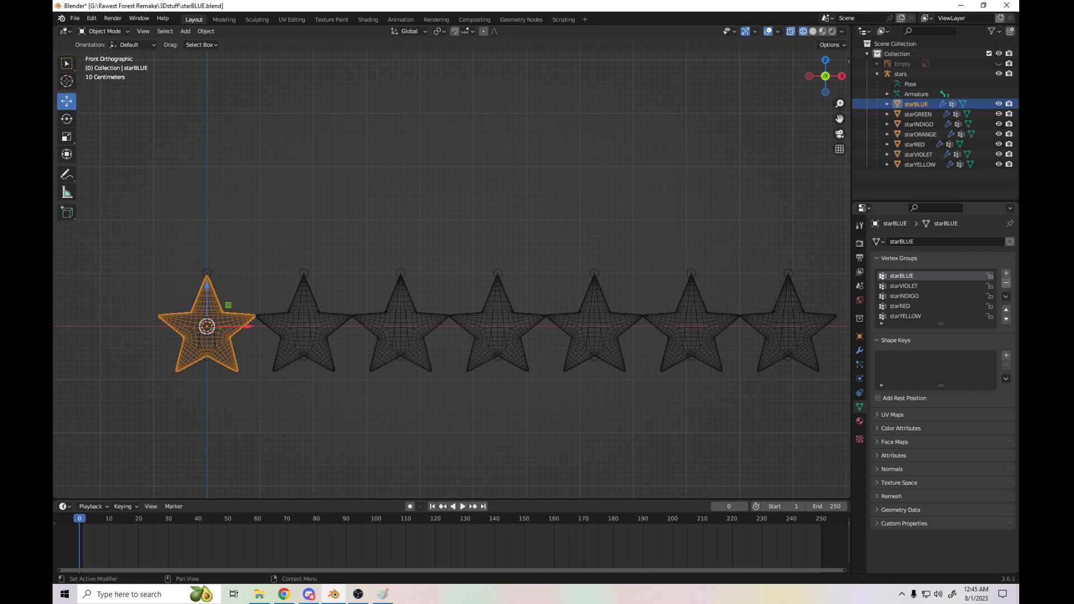
click(1006, 284)
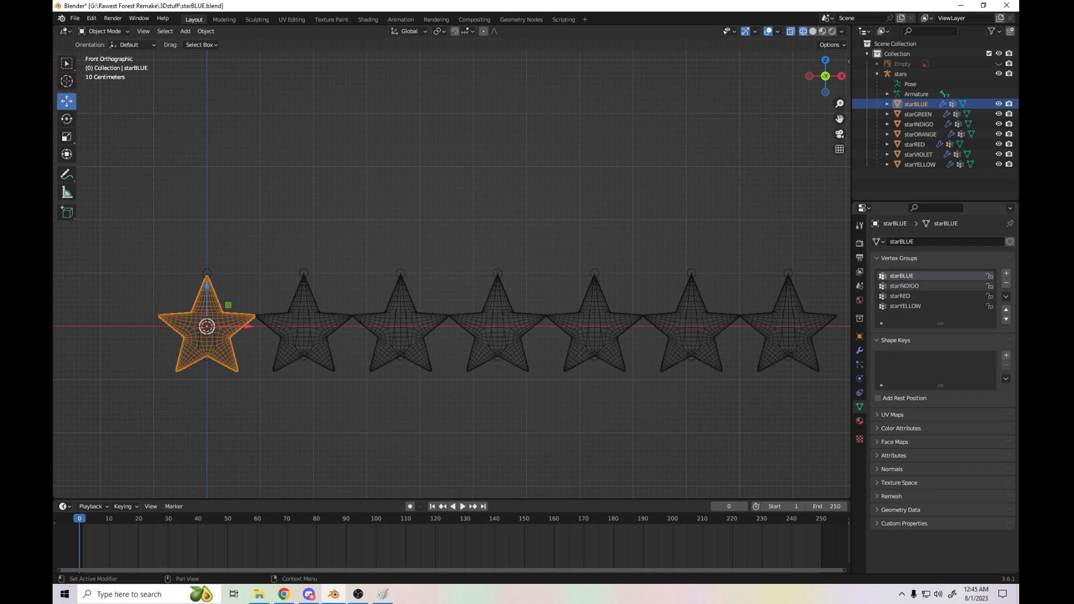
click(929, 306)
click(1006, 283)
click(1006, 284)
click(1007, 284)
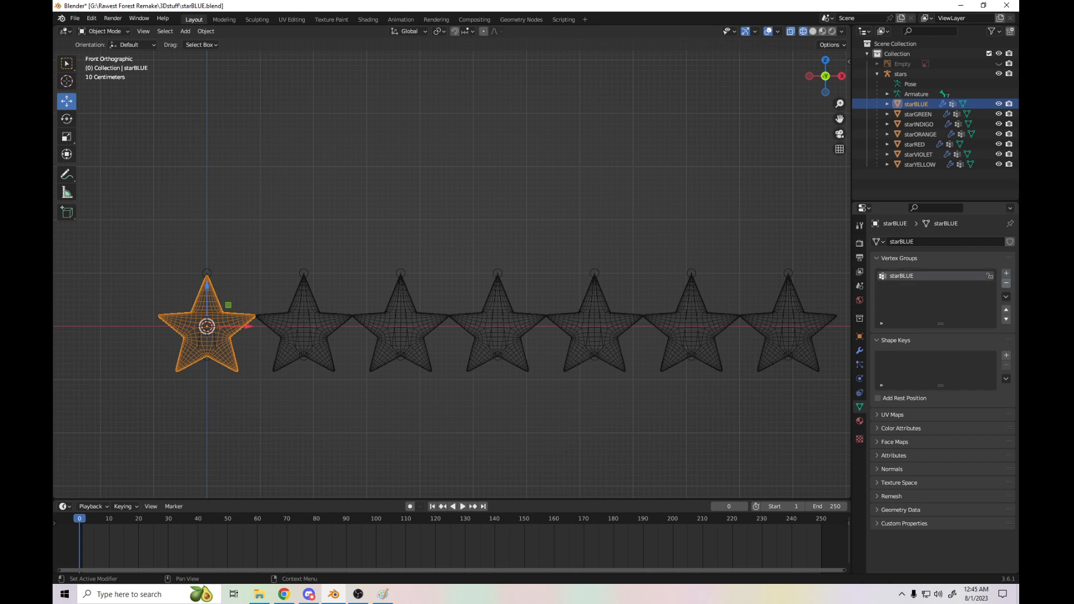
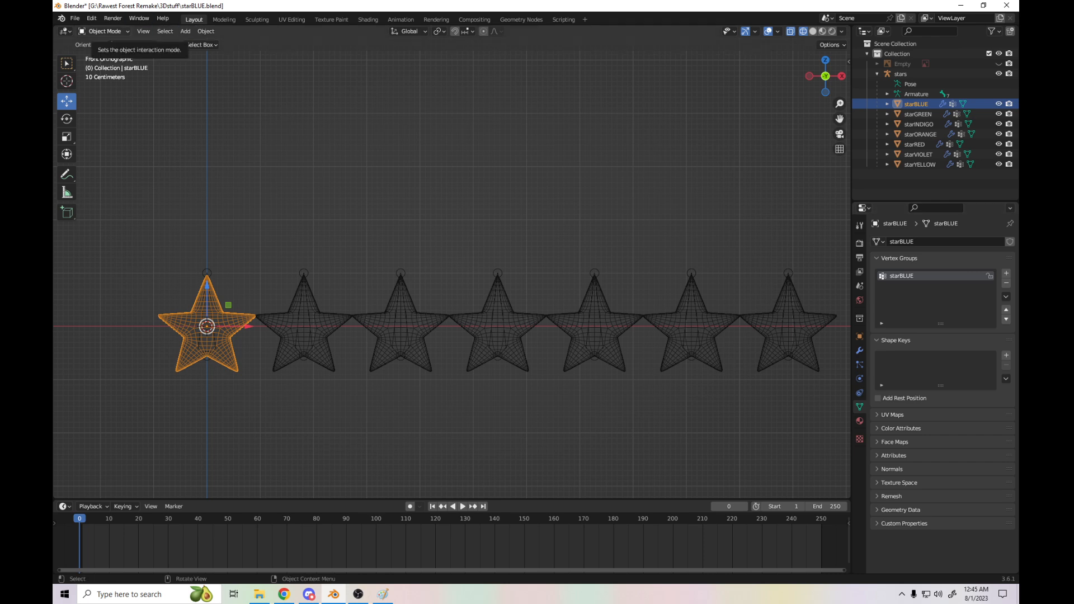
- Display the blue star's starBLUE group weights in Weight Paint mode
click(104, 31)
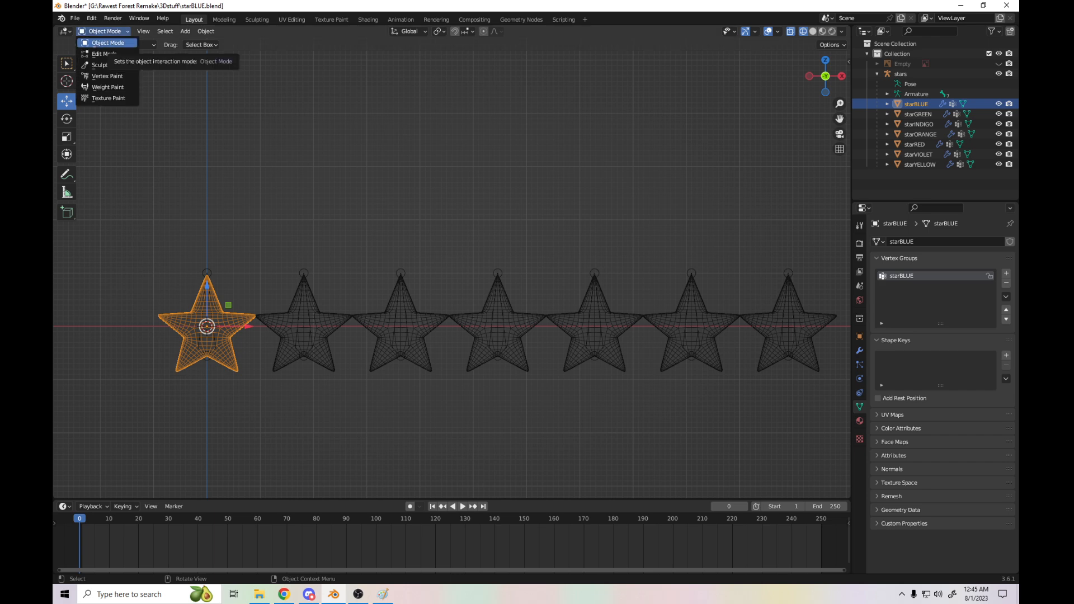
click(108, 87)
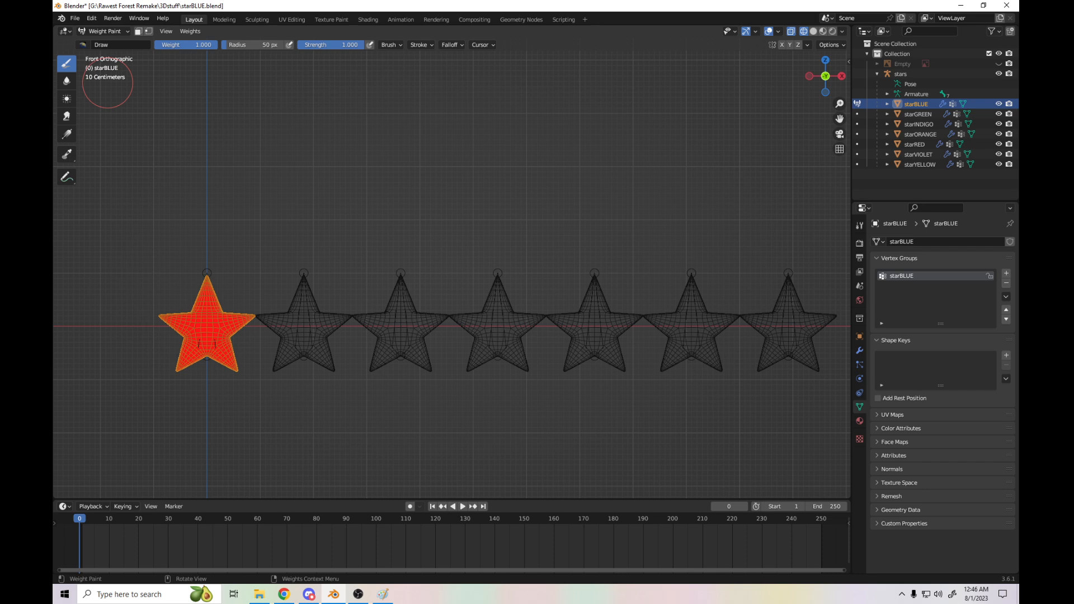
- Return the blue star from Weight Paint to Object Mode
key(Tab)
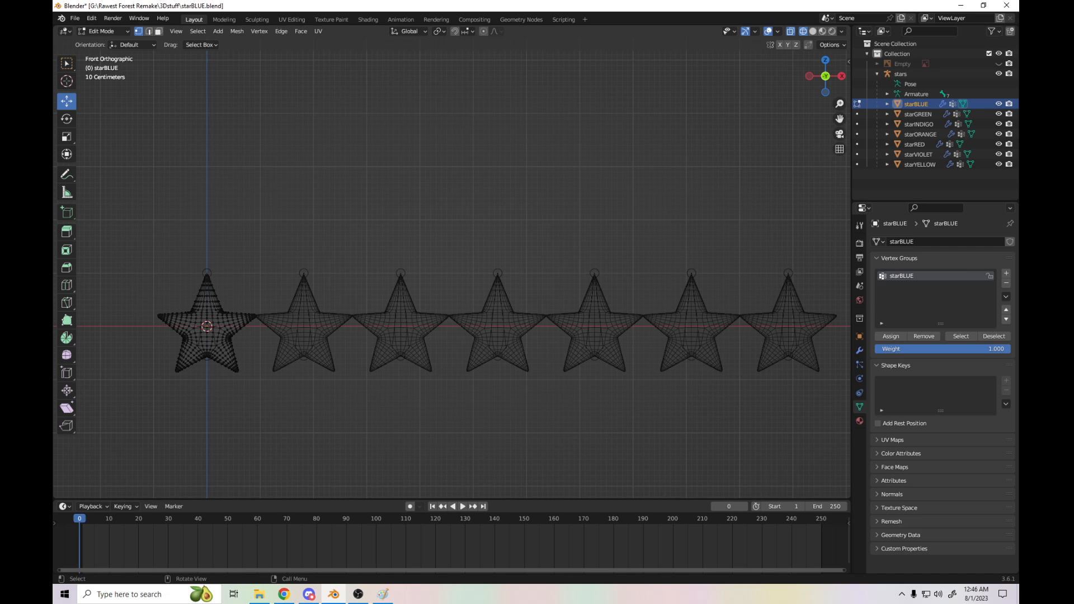
key(Tab)
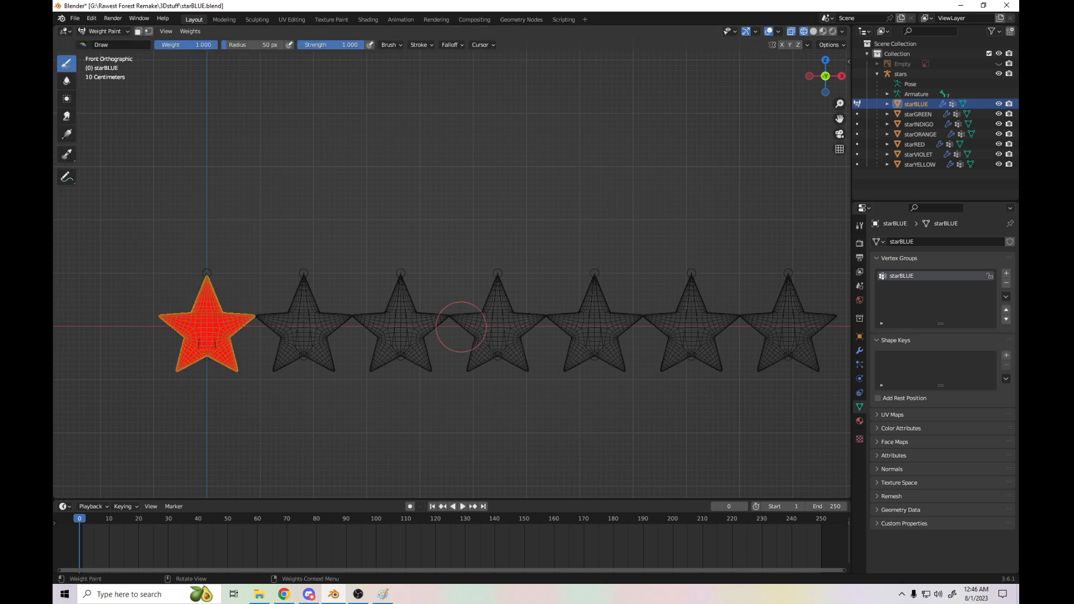
click(104, 31)
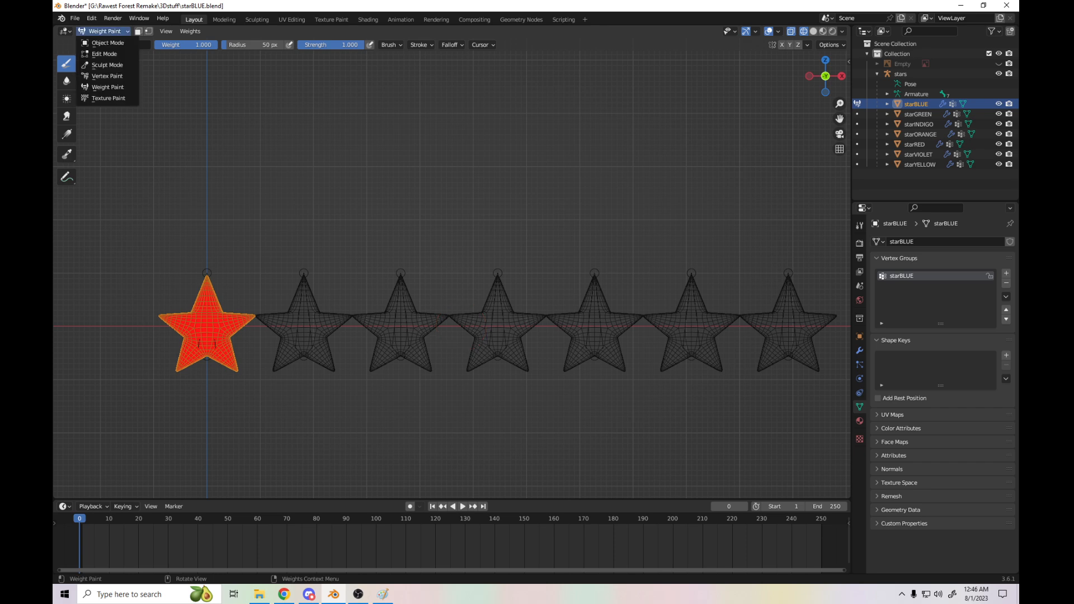
click(106, 39)
key(Tab)
key(Tab)
key(Tab)
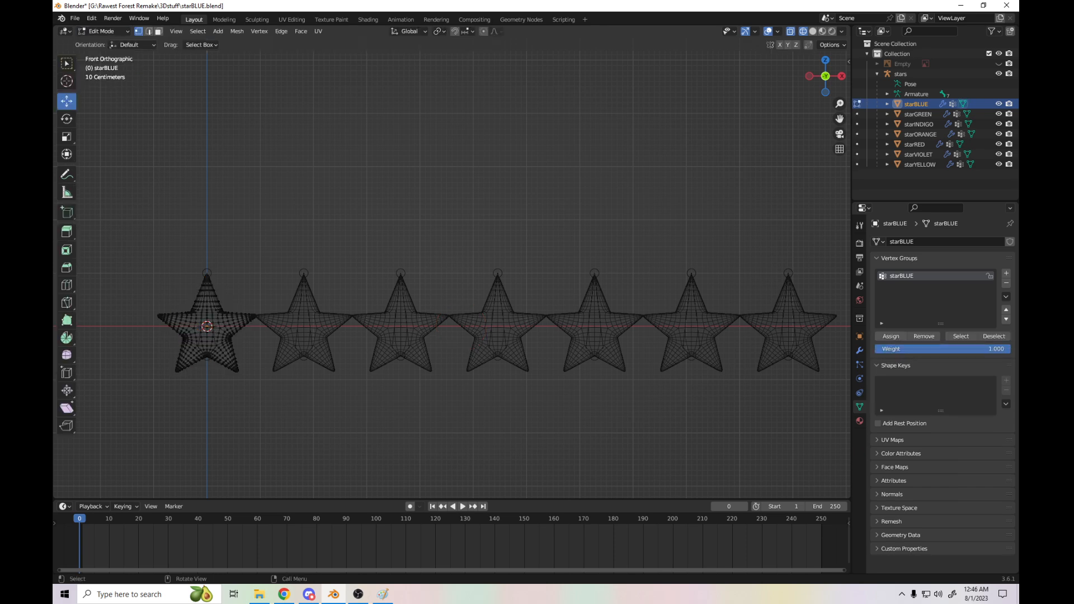
key(Tab)
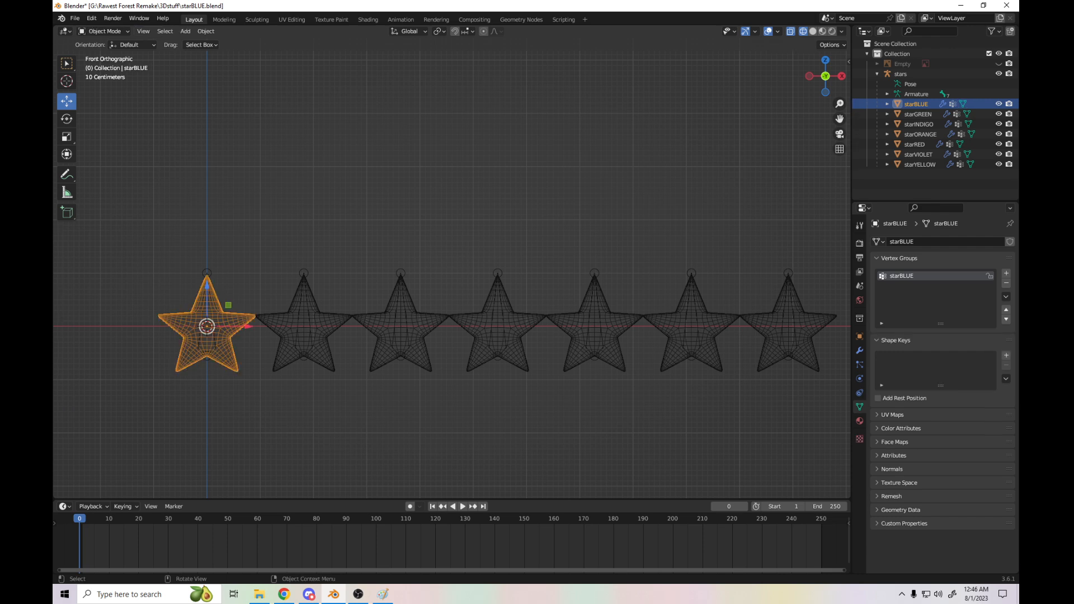
- Remove every vertex group except starGREEN from the green star mesh
click(304, 326)
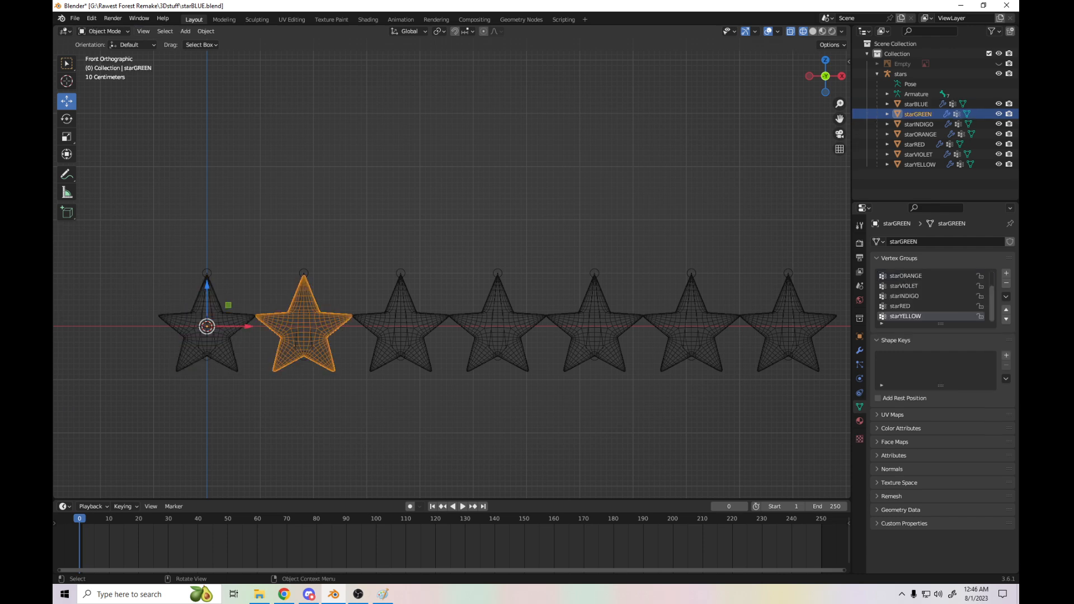
scroll(935, 296, up, 2)
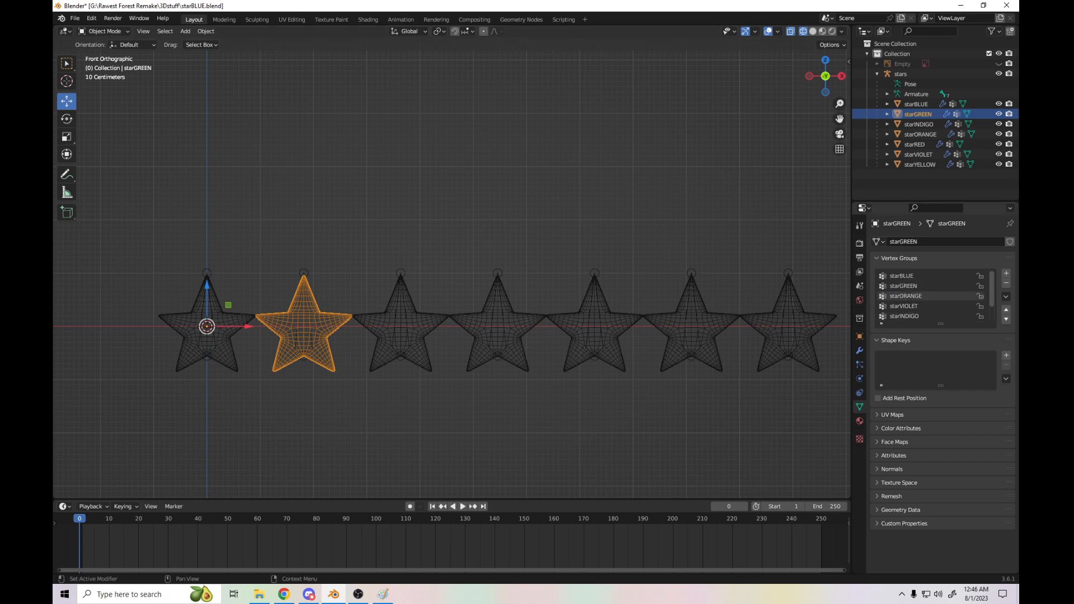
click(935, 276)
click(1006, 283)
scroll(951, 286, down, 1)
click(945, 316)
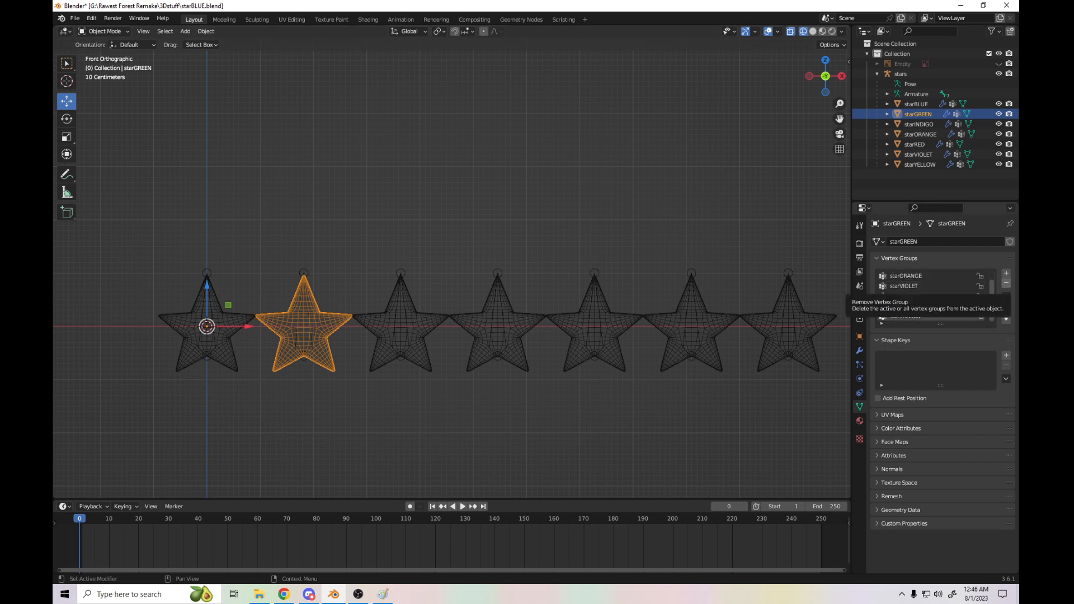
click(1006, 283)
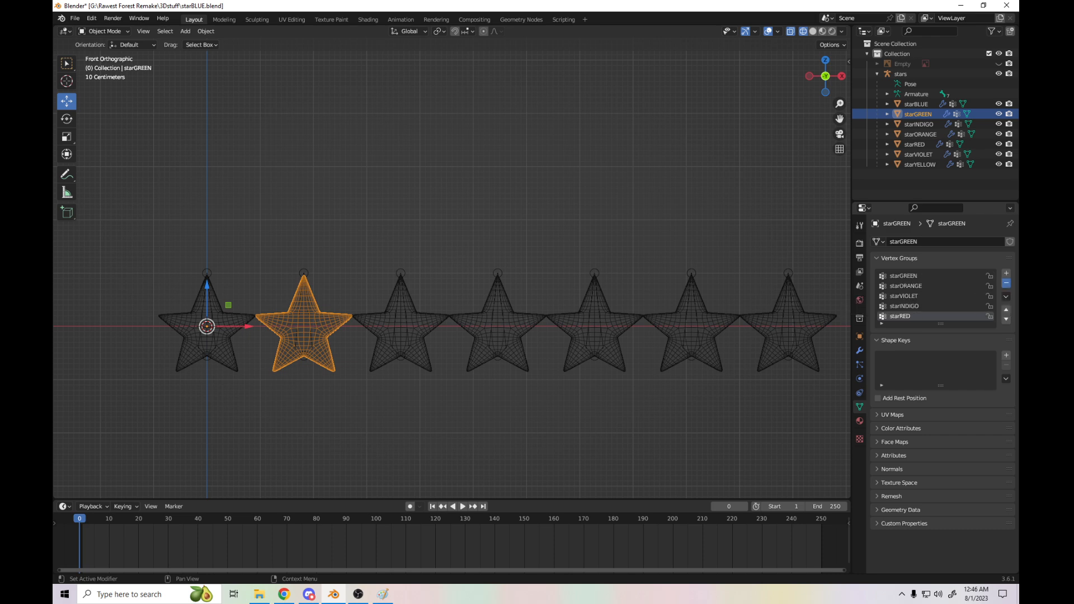
click(1006, 283)
click(1007, 283)
click(1007, 283)
click(1006, 283)
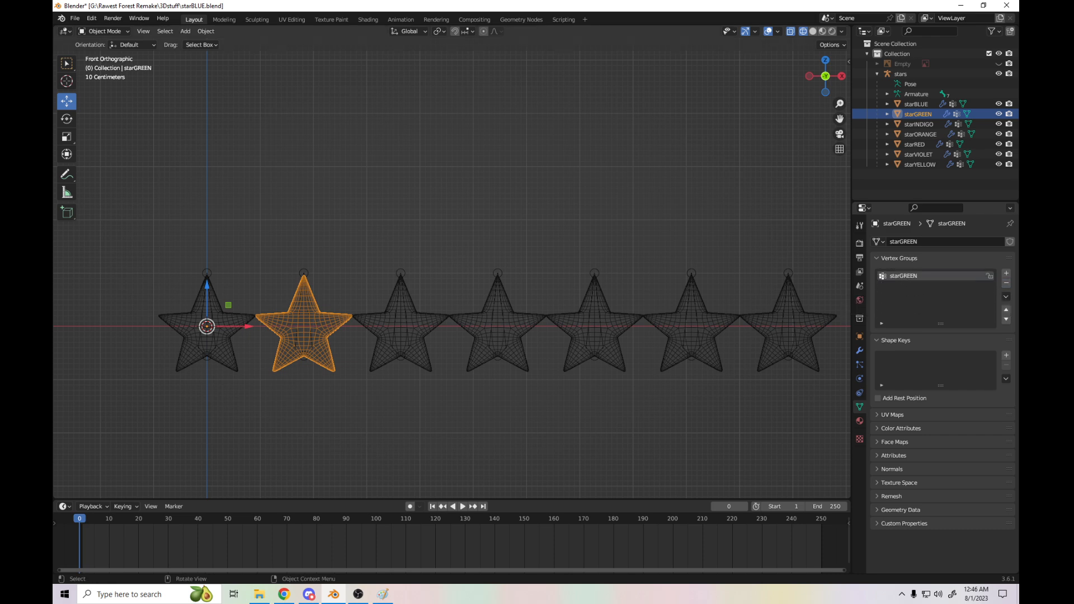
- Remove every vertex group except starORANGE from the orange star mesh
click(401, 327)
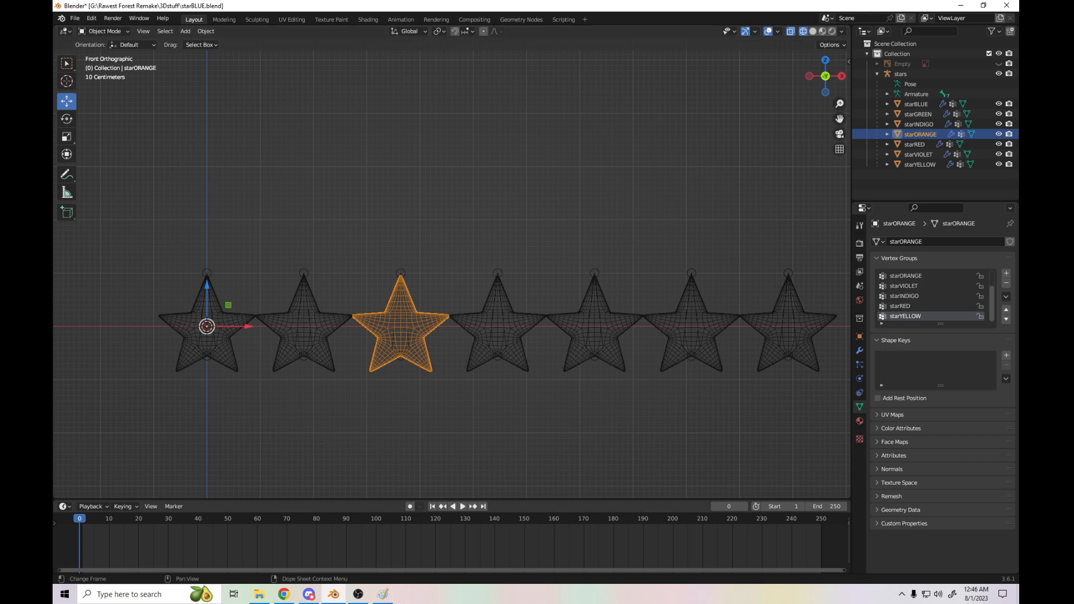
scroll(932, 285, up, 1)
scroll(931, 296, down, 1)
scroll(931, 286, up, 2)
click(931, 276)
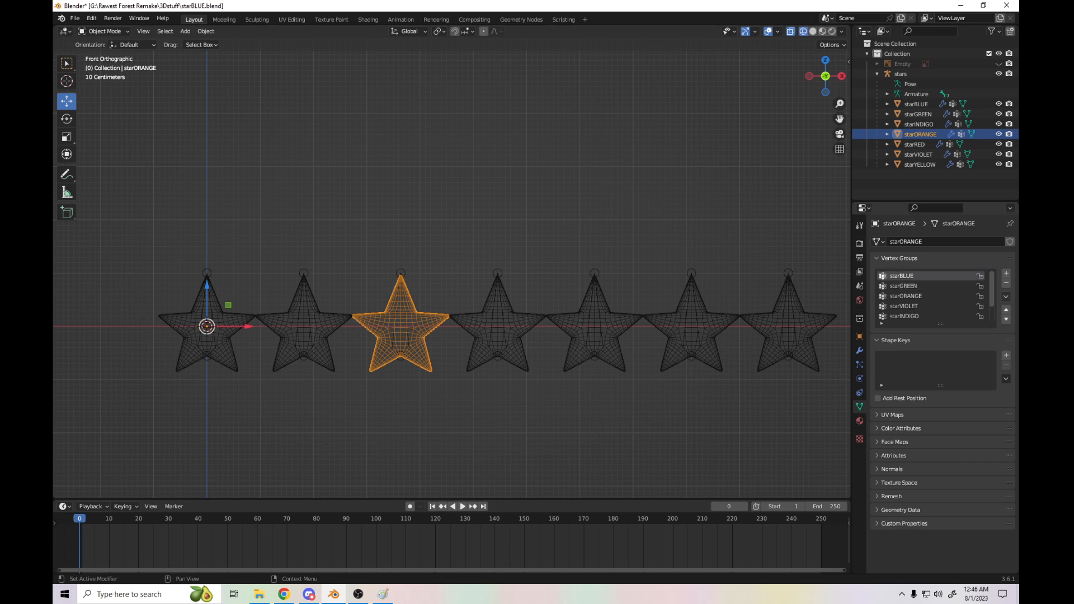
click(1006, 283)
click(1006, 283)
click(931, 316)
click(1006, 283)
click(1006, 283)
click(1006, 283)
click(1006, 283)
- Remove every vertex group except starVIOLET from the violet star mesh
click(497, 323)
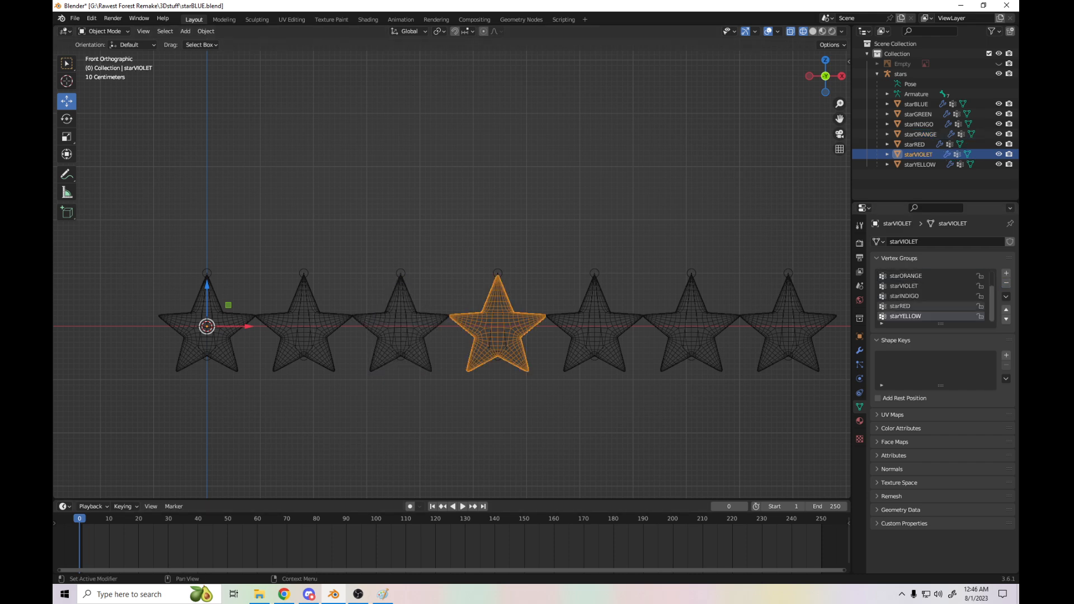
scroll(931, 277, up, 2)
click(932, 295)
click(1006, 283)
click(1006, 283)
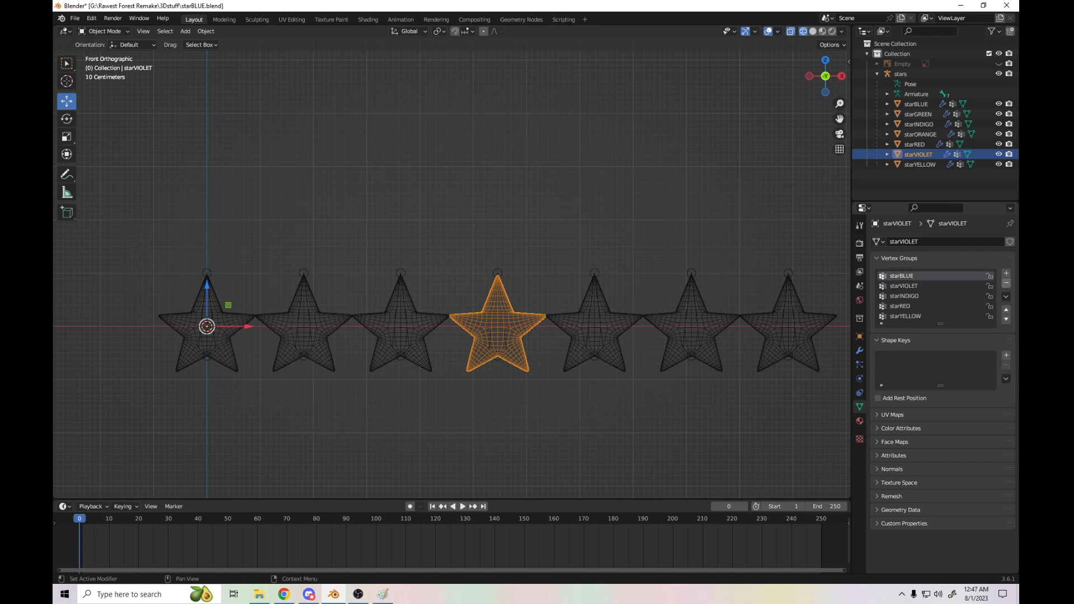
click(1006, 283)
click(1007, 283)
click(1006, 283)
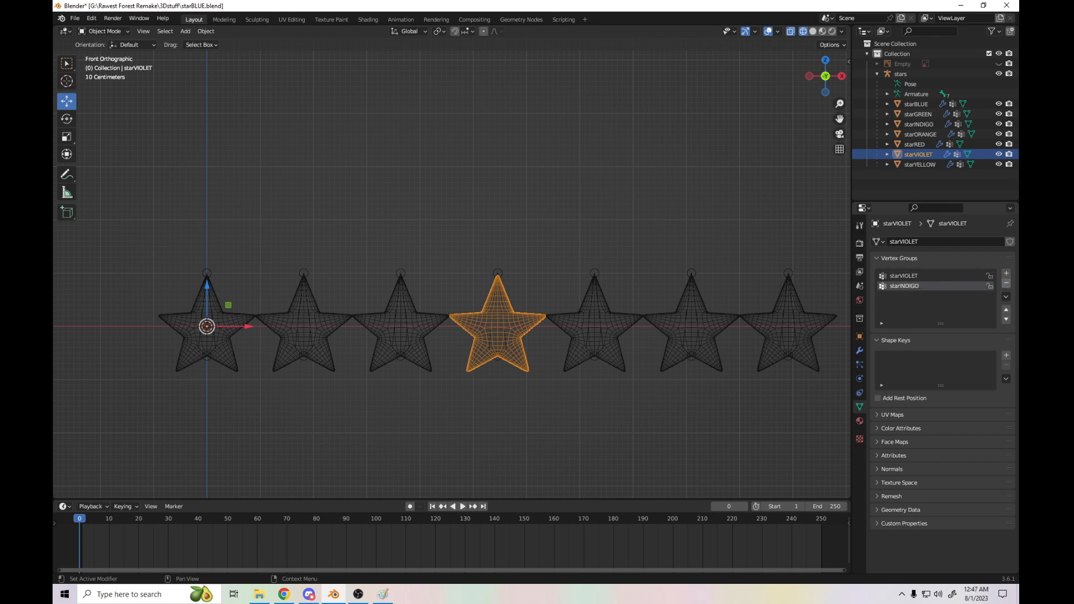
click(1006, 283)
- Remove every vertex group except starINDIGO from the indigo star mesh
click(918, 123)
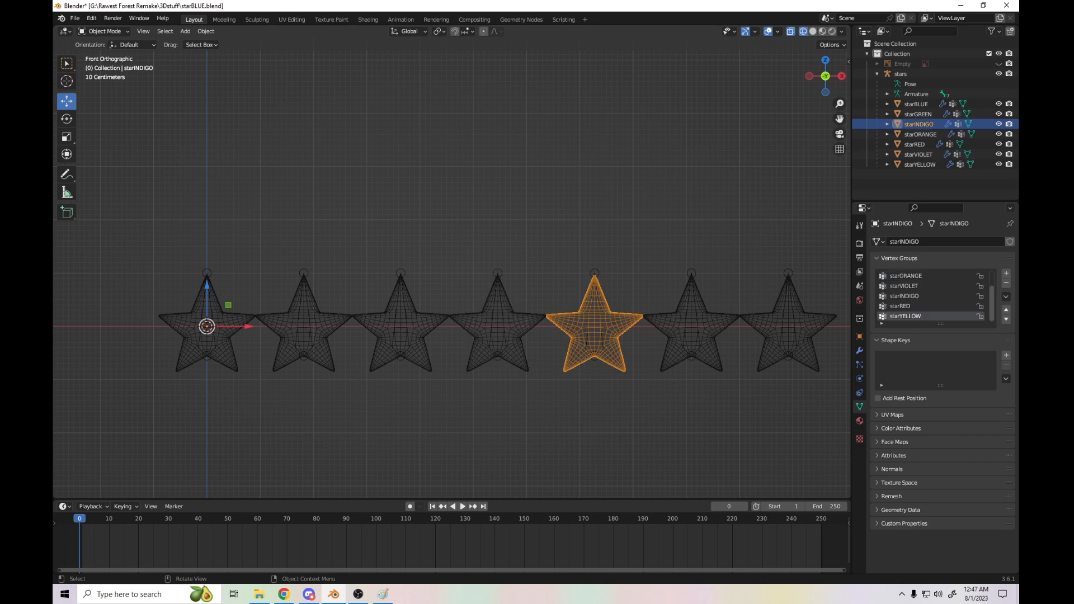
scroll(929, 286, up, 2)
click(928, 306)
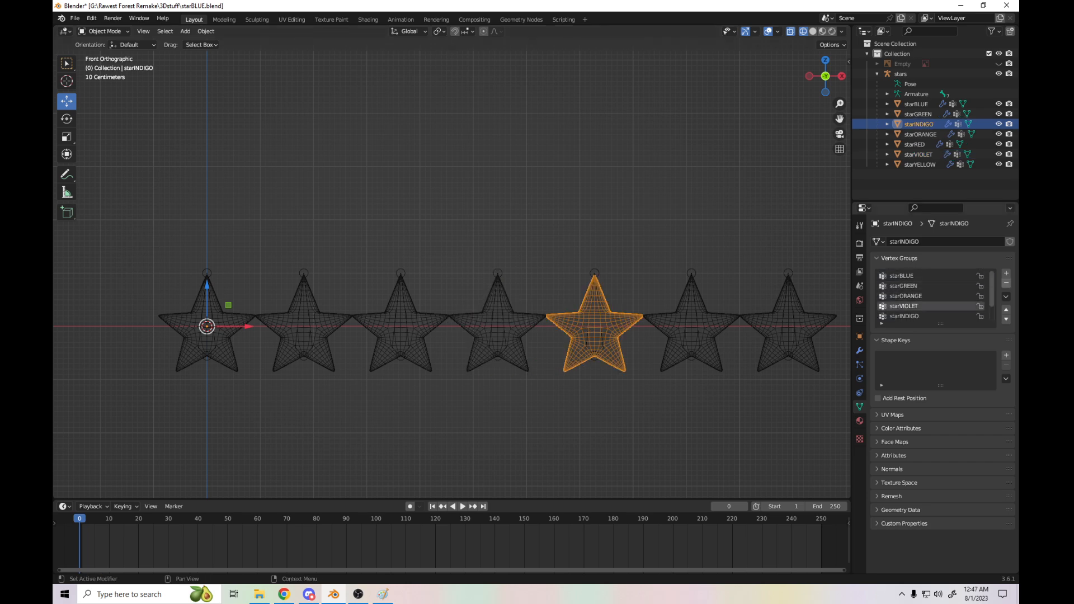
click(1006, 283)
click(1006, 283)
click(1006, 283)
click(1006, 283)
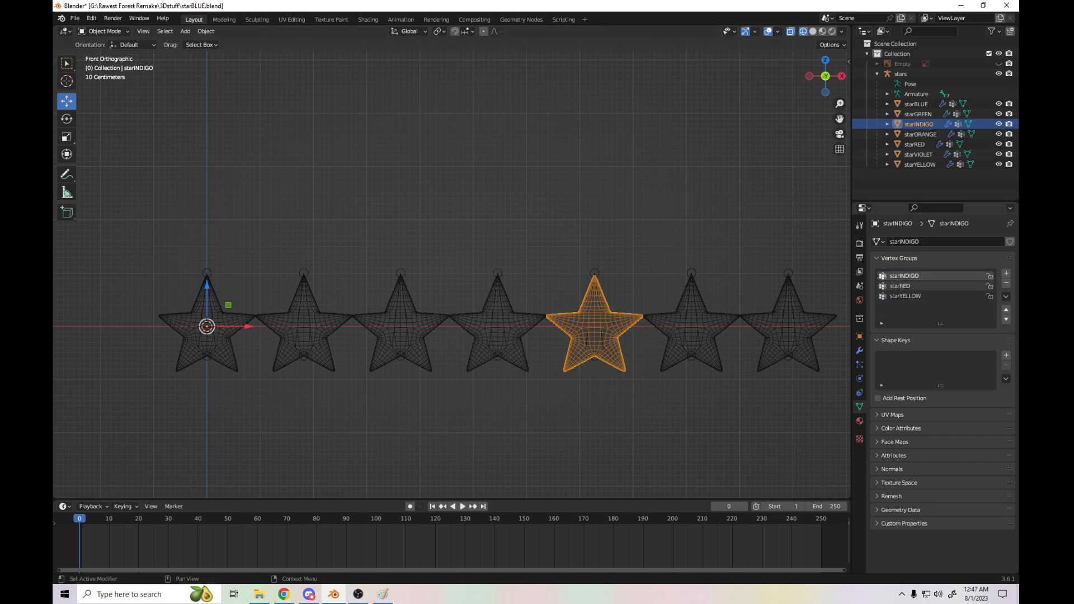
click(905, 295)
click(1007, 283)
click(1006, 283)
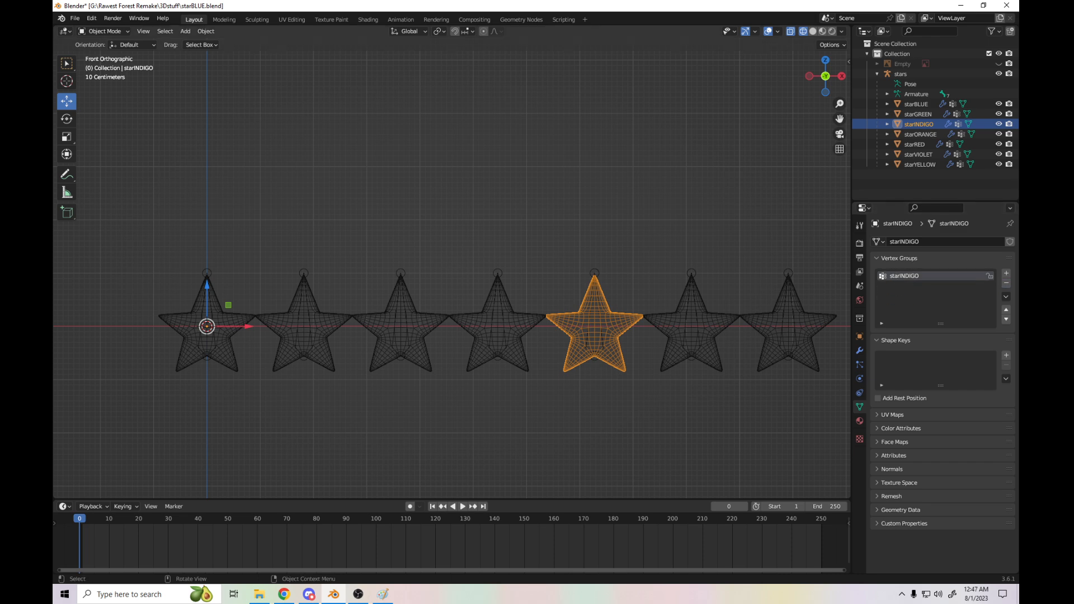
- Remove every vertex group except starRED from the red star mesh
click(915, 144)
click(903, 295)
click(1006, 283)
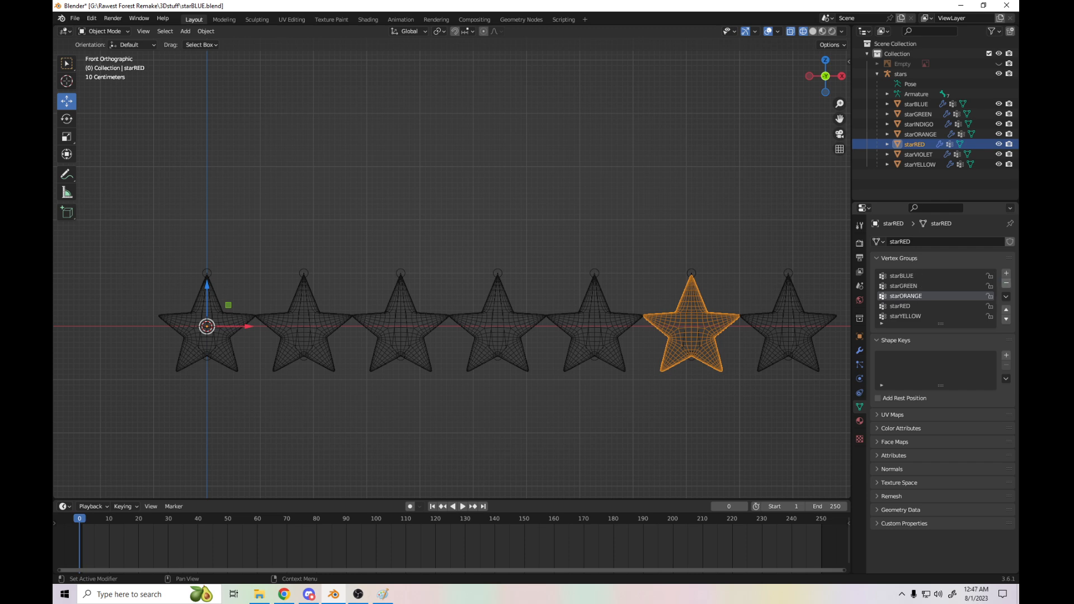
click(1006, 283)
click(1006, 283)
click(1006, 283)
click(1006, 283)
click(917, 286)
click(1006, 283)
- Remove every vertex group except starYELLOW from the yellow star mesh and clear the selection
click(788, 330)
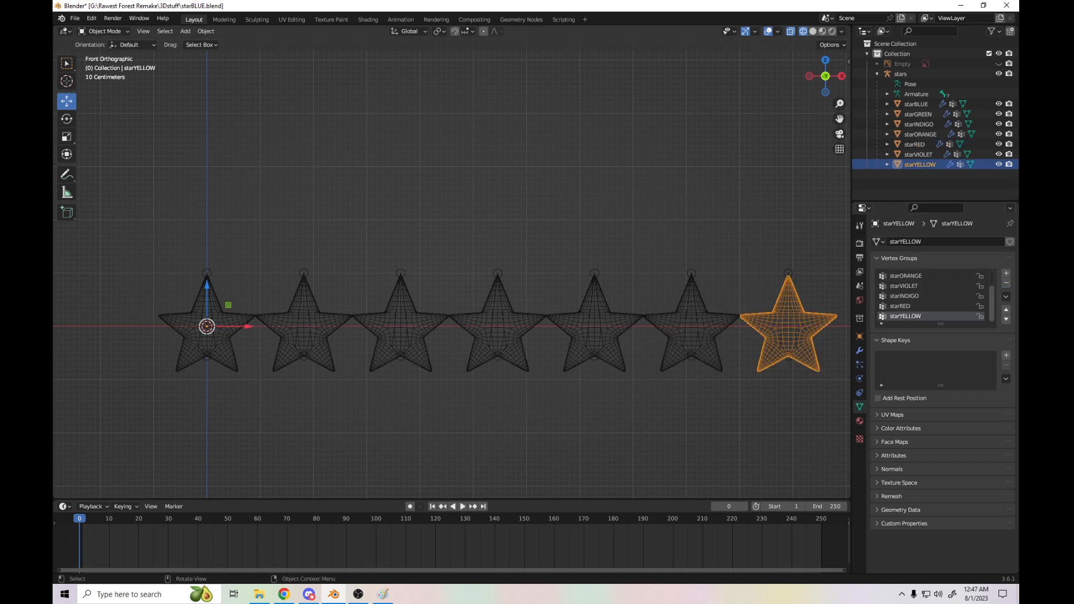
click(917, 306)
click(1007, 284)
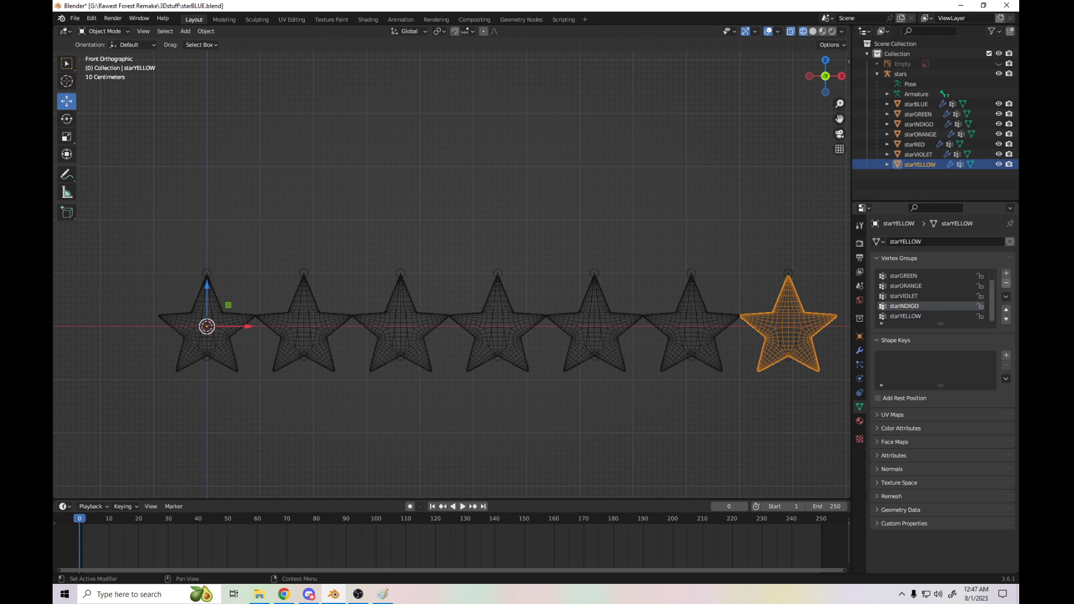
click(1007, 283)
click(1006, 283)
click(1006, 284)
click(1006, 283)
click(1006, 283)
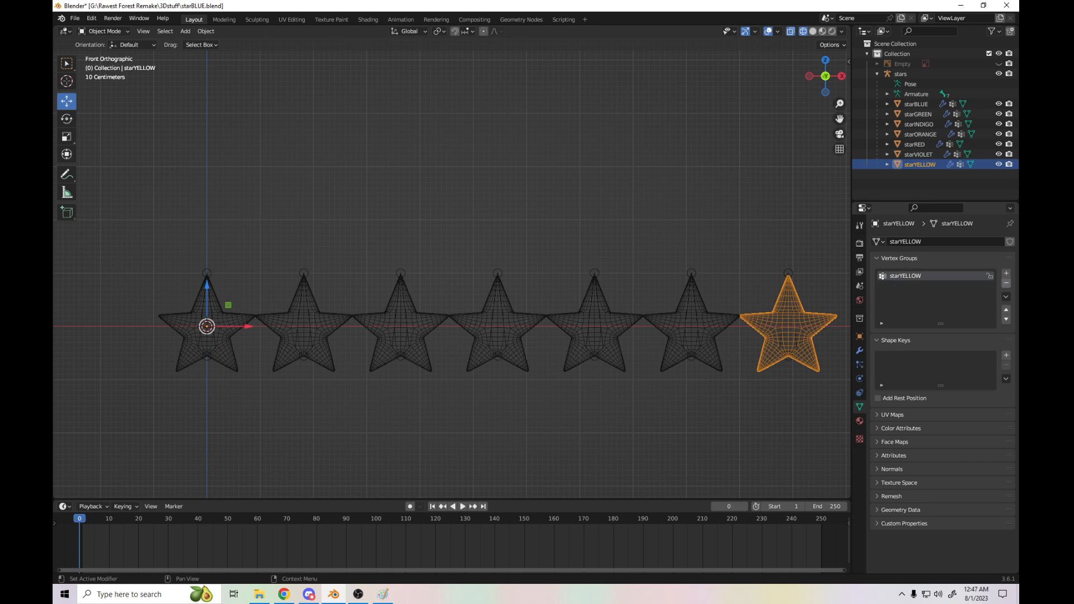
click(744, 223)
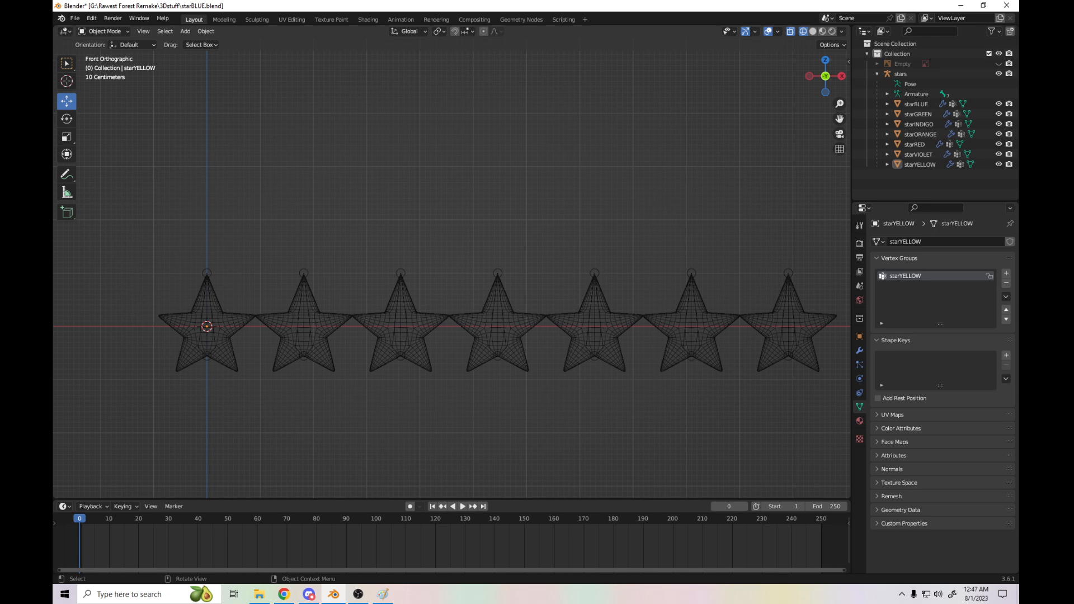
- Inspect the bone weights of each star mesh in turn in Weight Paint mode, from starYELLOW up to starBLUE
click(103, 31)
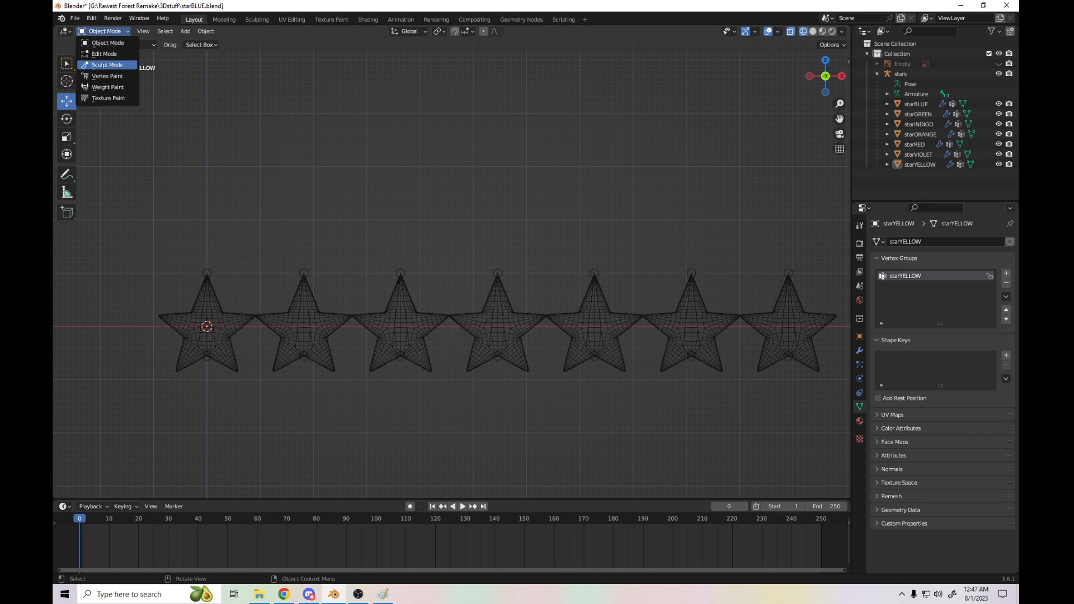
click(108, 87)
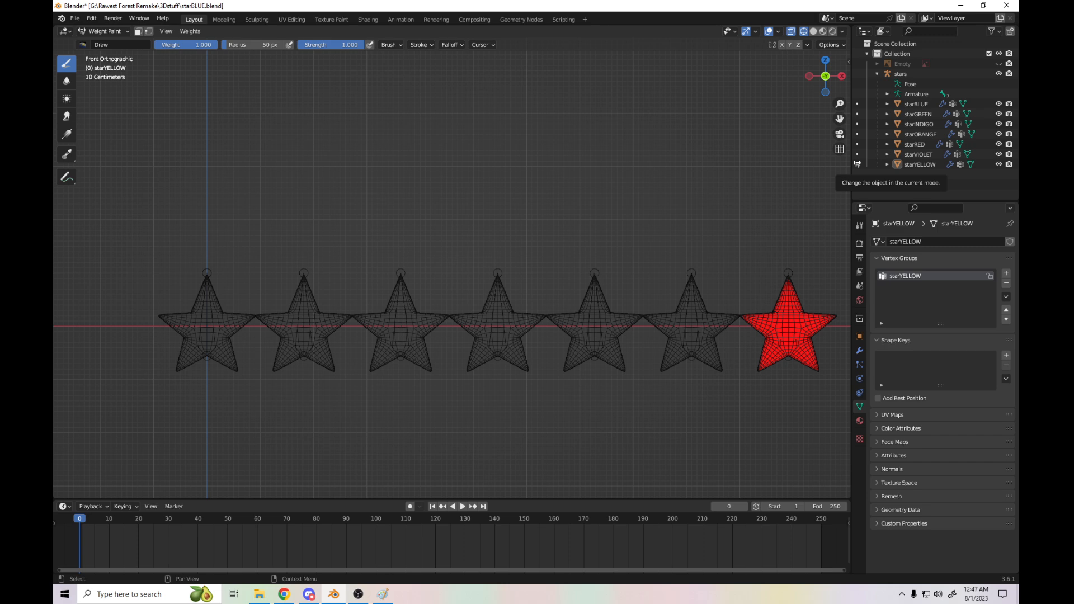
click(857, 154)
click(857, 145)
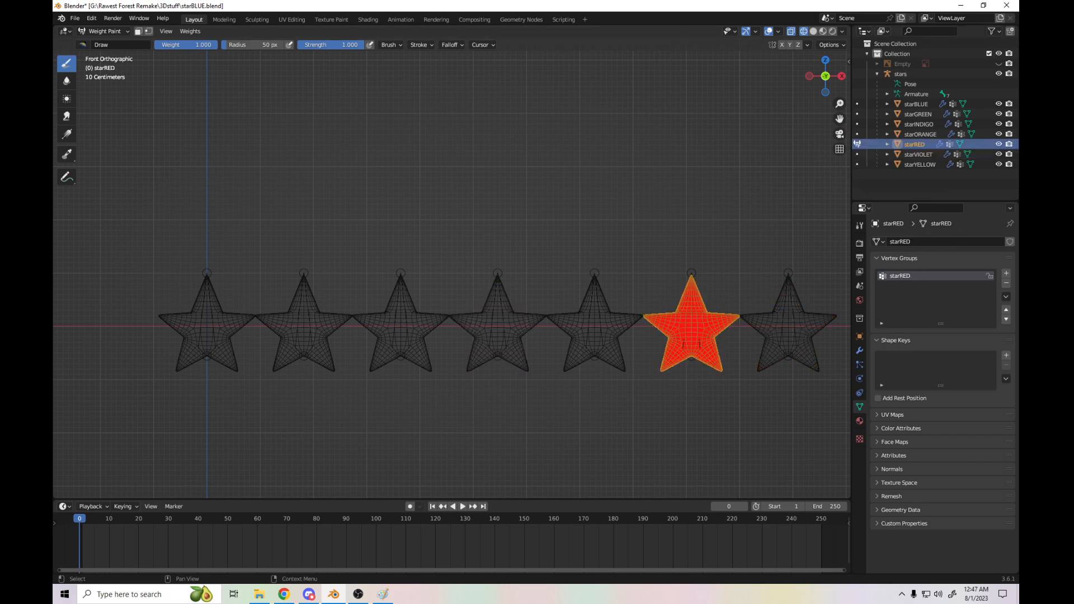
click(857, 134)
click(857, 124)
click(857, 114)
click(857, 104)
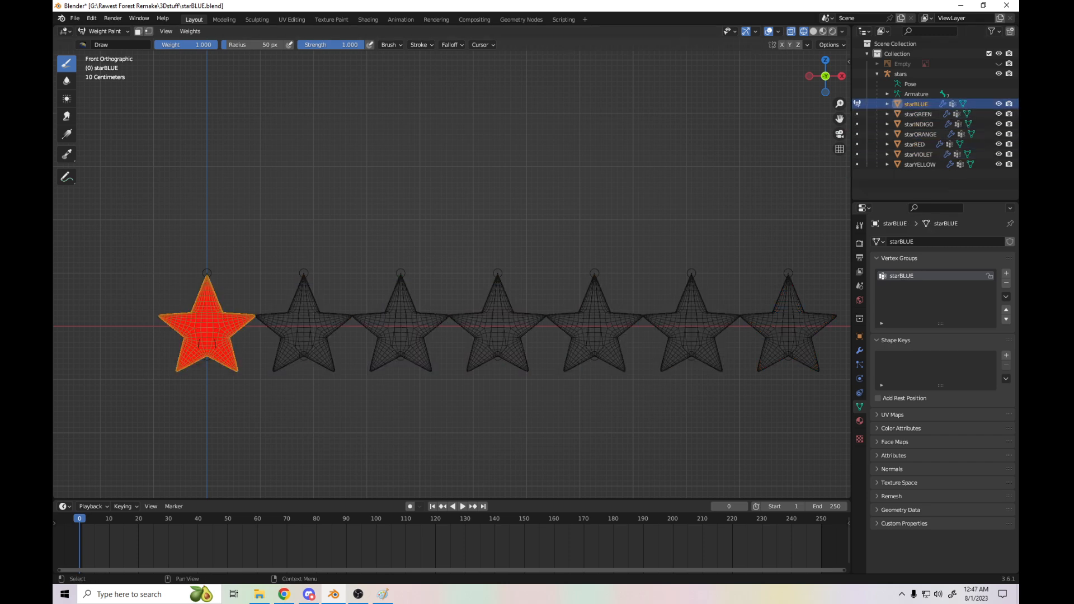
click(857, 165)
click(857, 155)
click(856, 104)
- Return to Object Mode, clear the selection and save the file
click(104, 30)
click(101, 41)
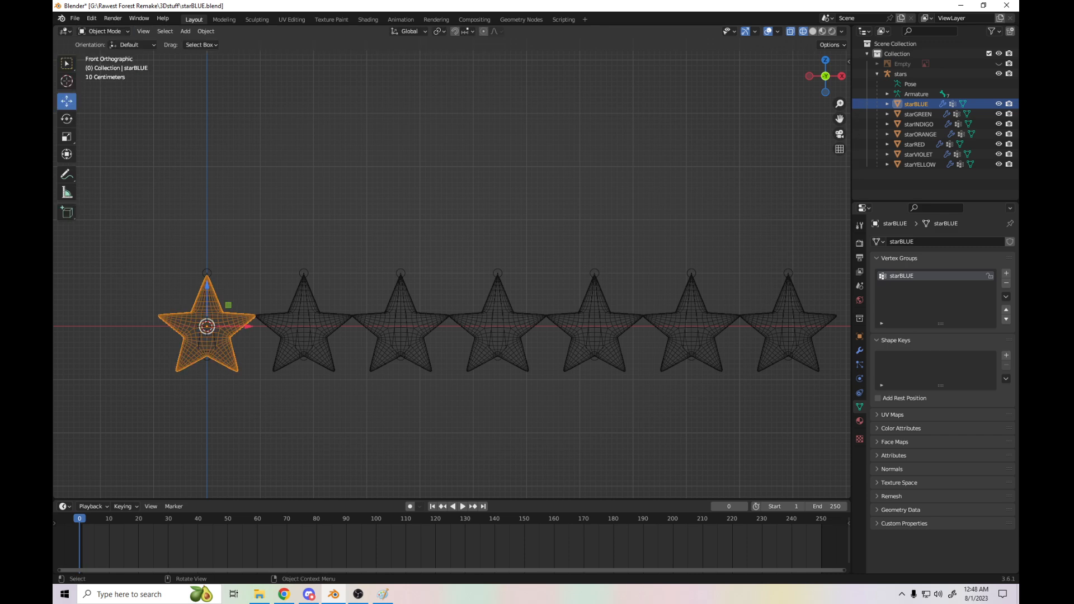
key(alt+a)
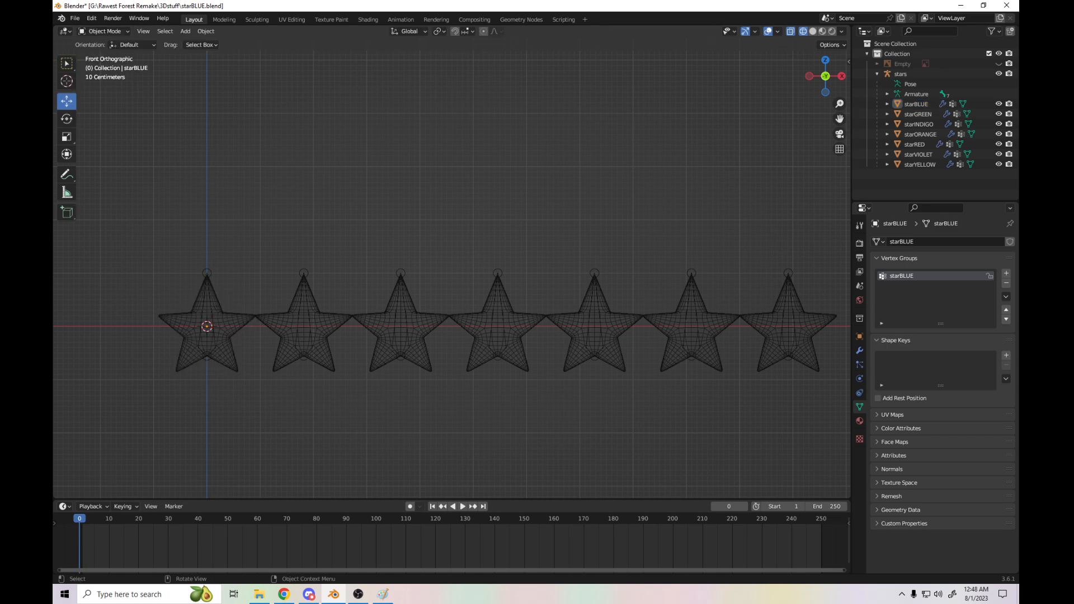
key(ctrl+s)
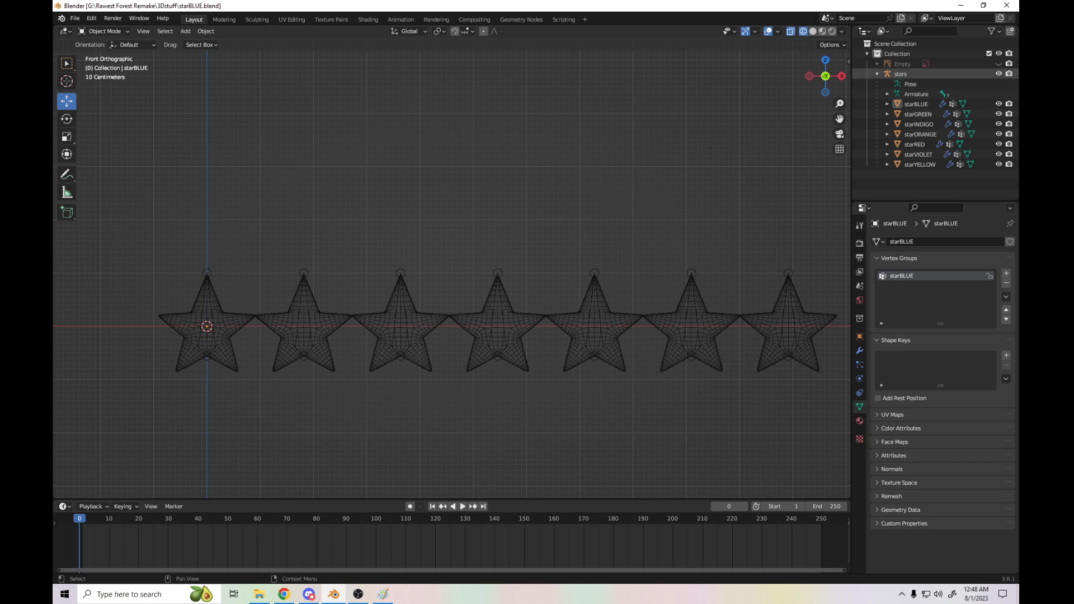
- Select the stars armature, switch it to Pose Mode and select the starBLUE bone
click(900, 73)
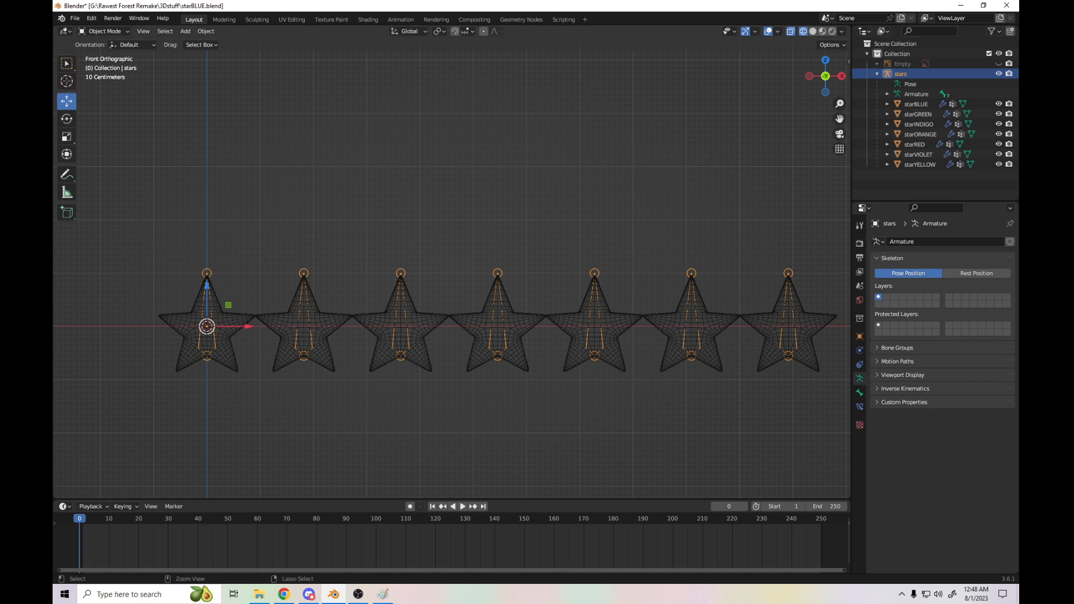
key(ctrl+Tab)
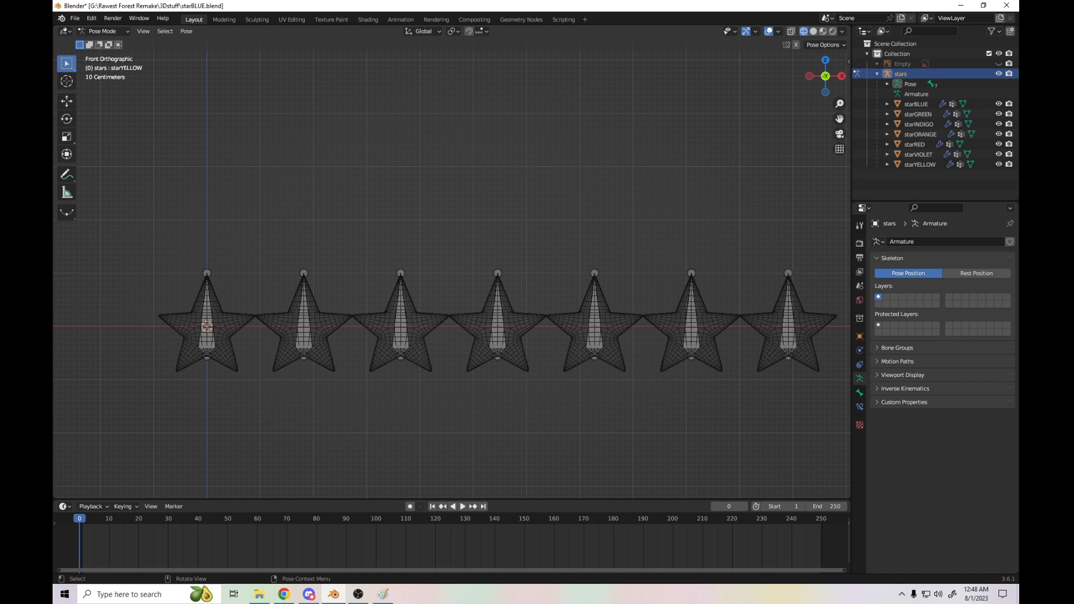
click(207, 330)
- Try rotating the starBLUE bone around the global Z axis
key(r)
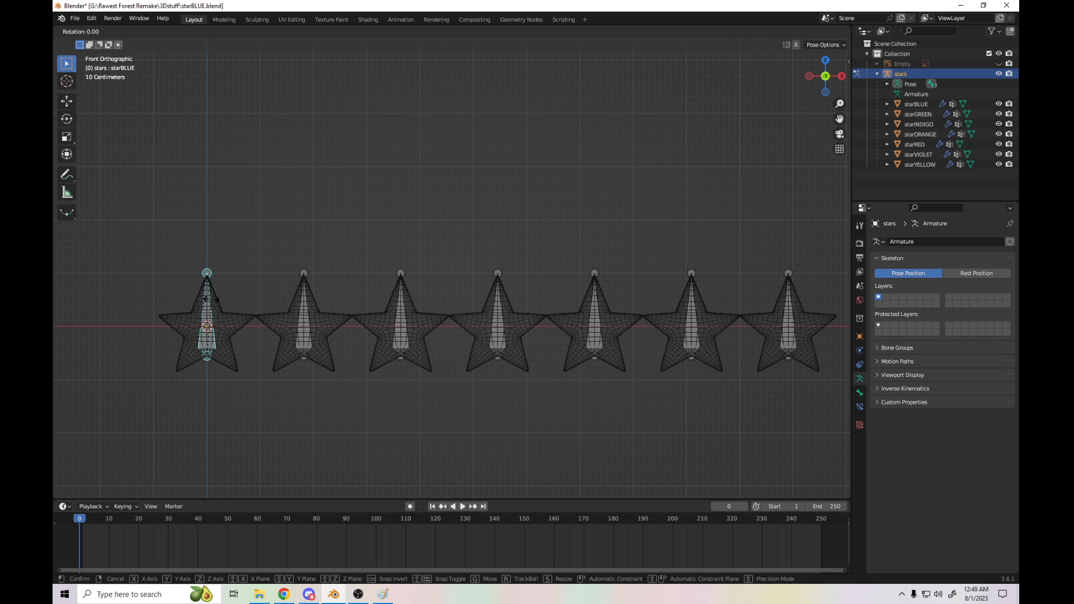
key(z)
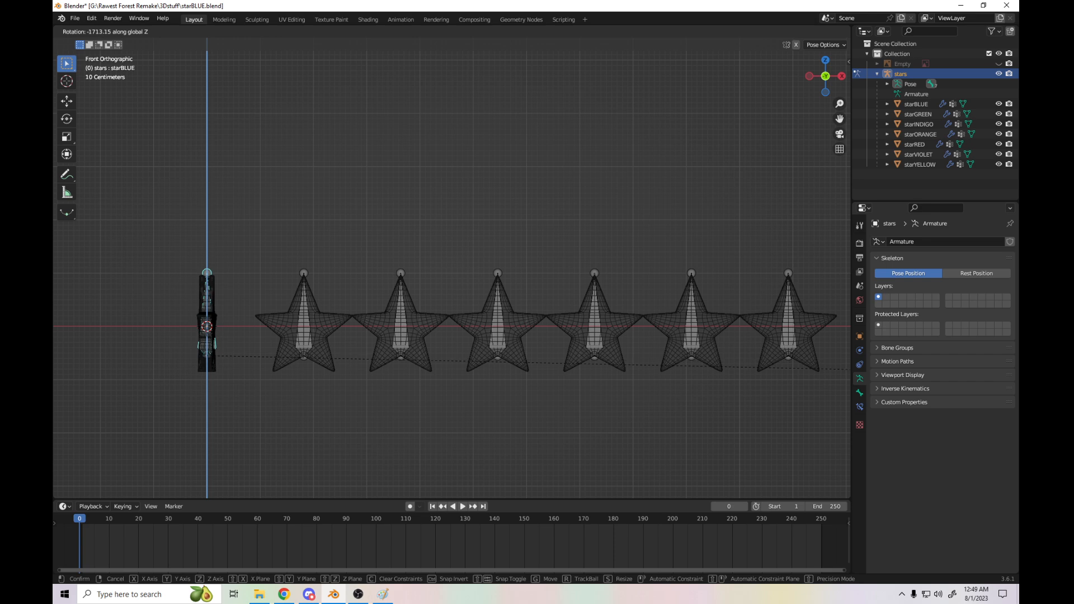
key(Escape)
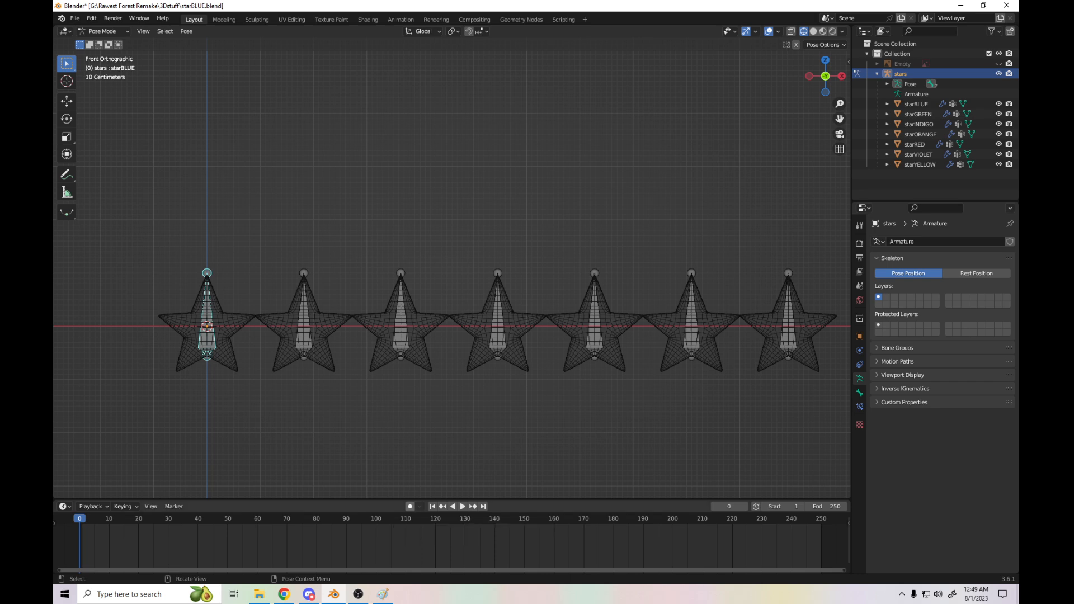
- Keyframe the starBLUE bone at frame 0 with auto keying enabled, and expand its channels in the timeline
click(410, 506)
right_click(176, 340)
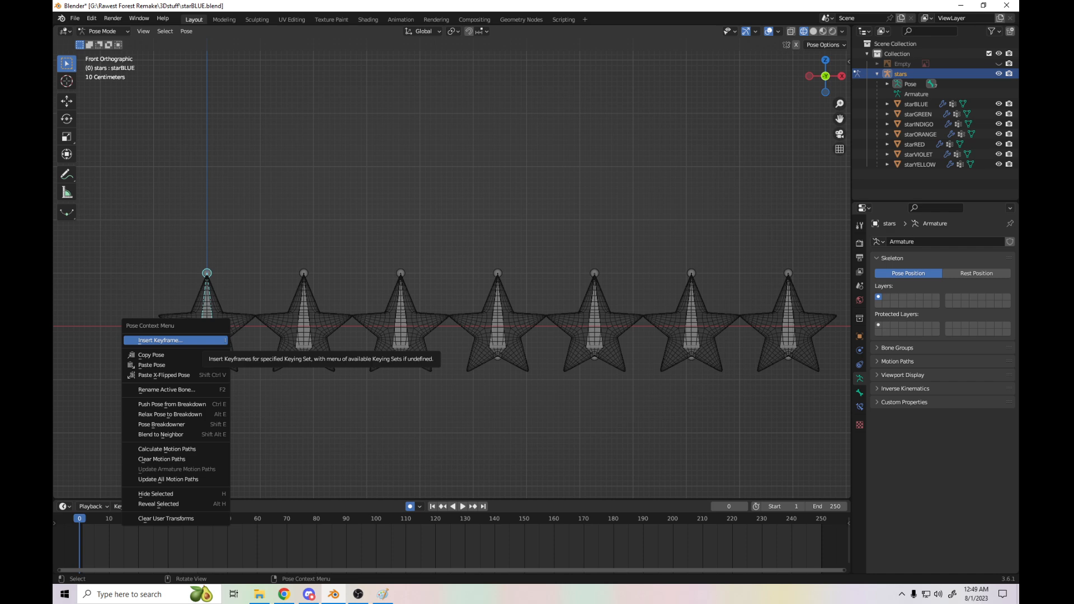
click(180, 340)
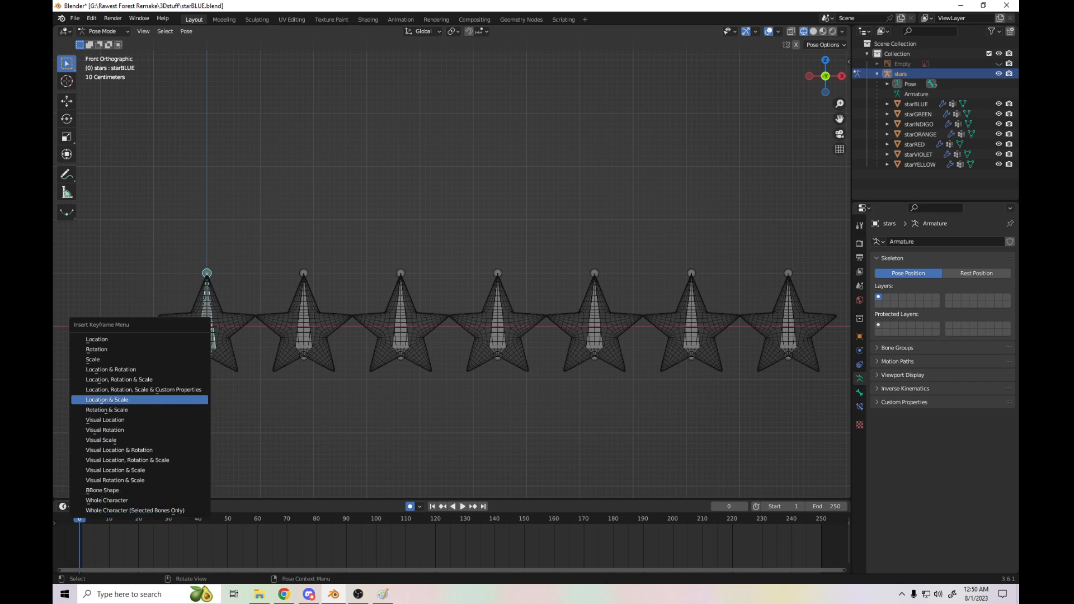
click(106, 340)
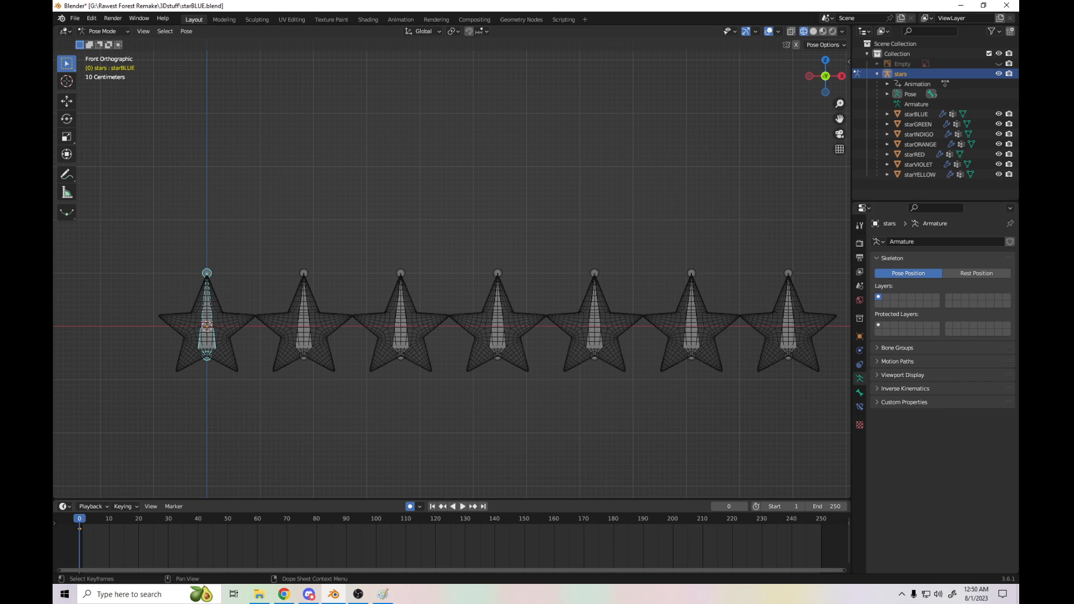
click(55, 523)
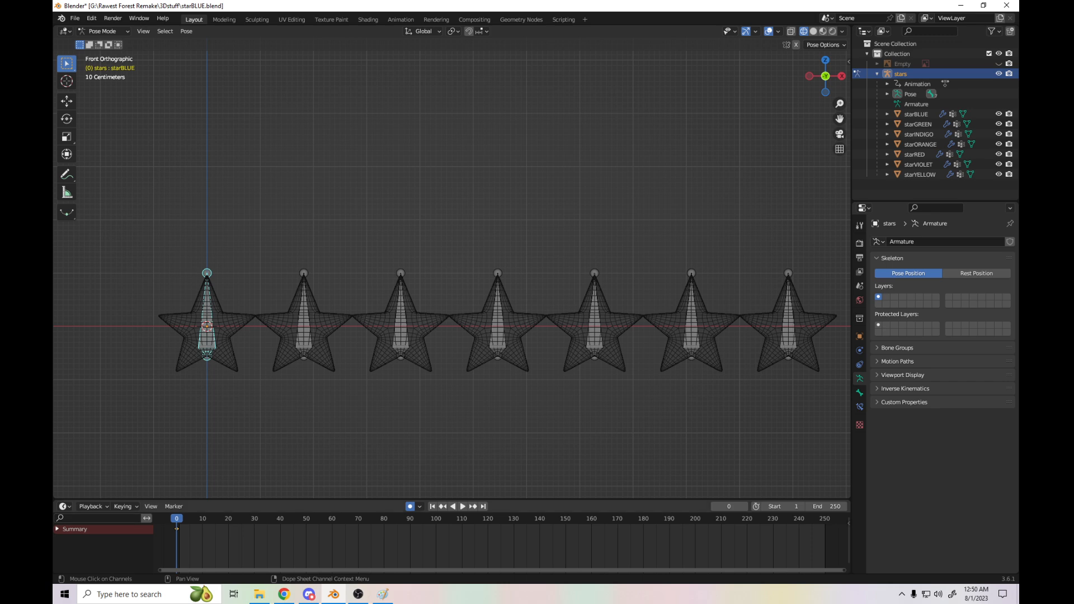
click(57, 528)
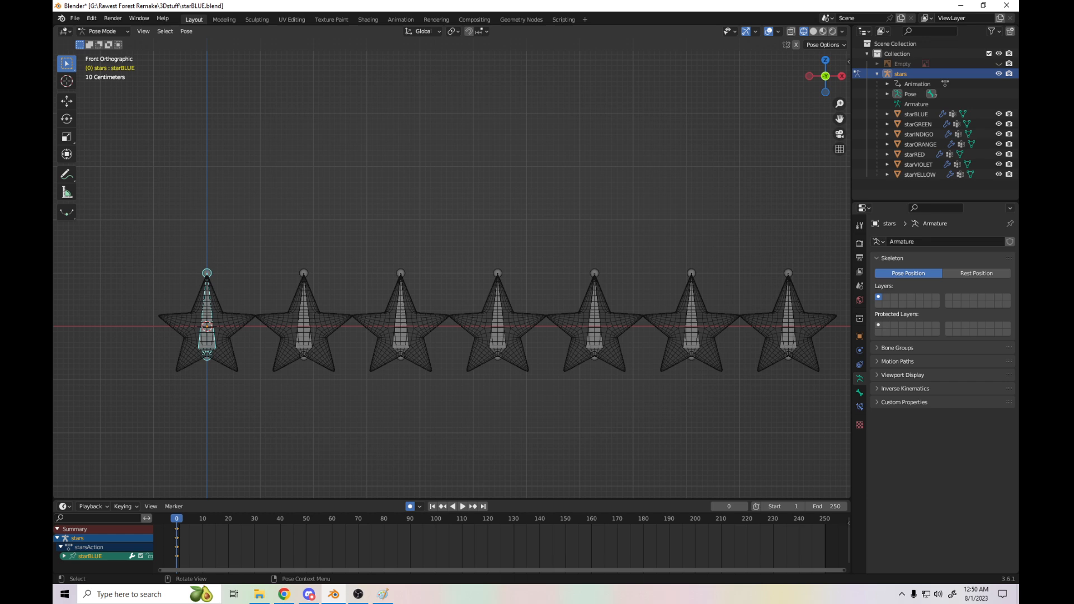
- At frame 20, rotate the starBLUE bone by -180° around the global Z axis so it is keyed there
key(space)
key(space)
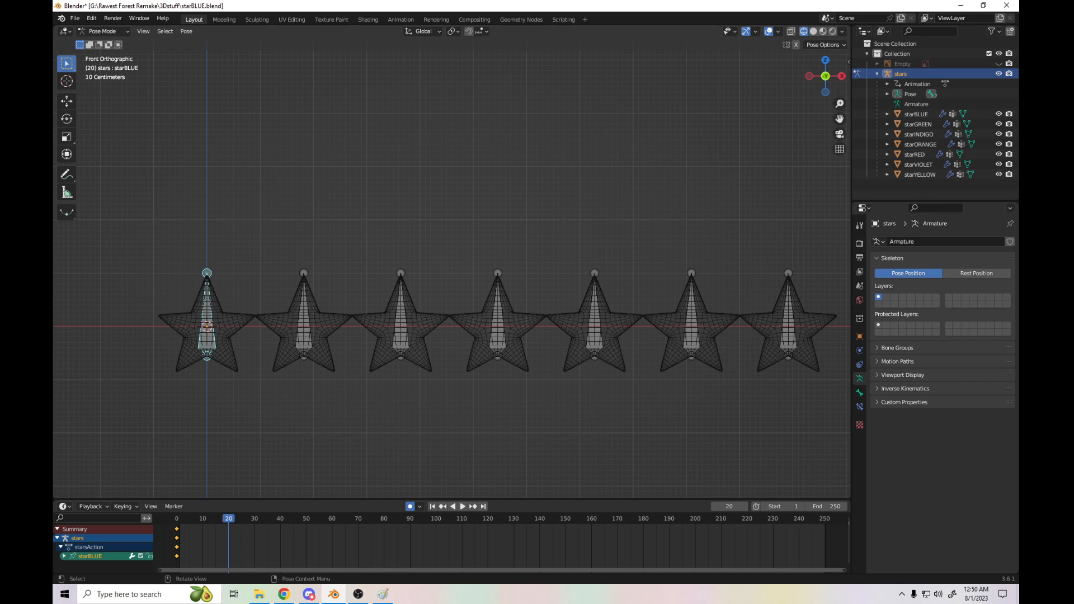
key(r)
key(z)
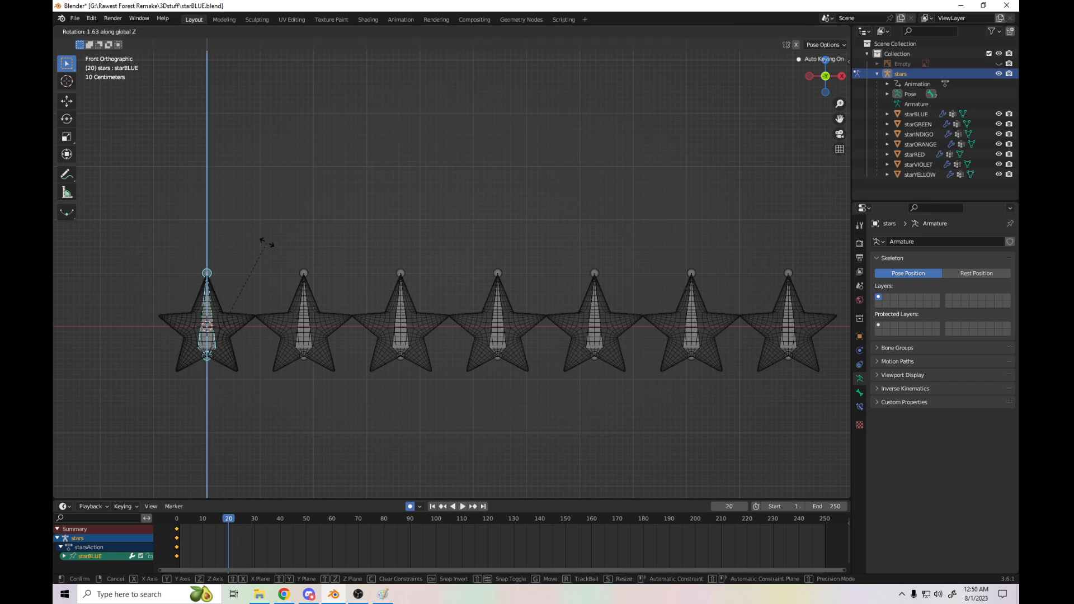
key(Return)
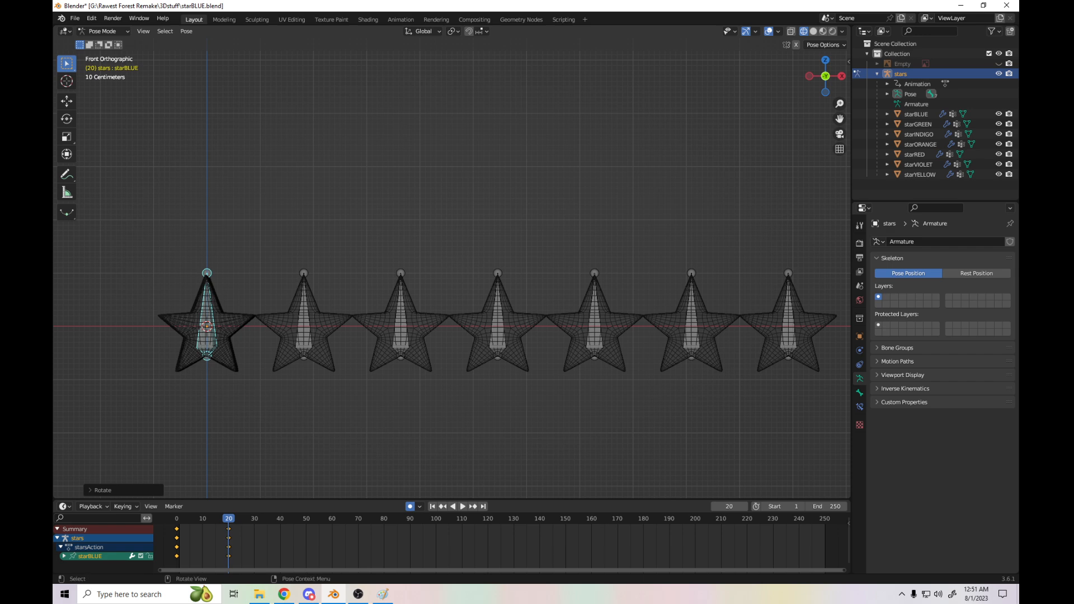
click(102, 490)
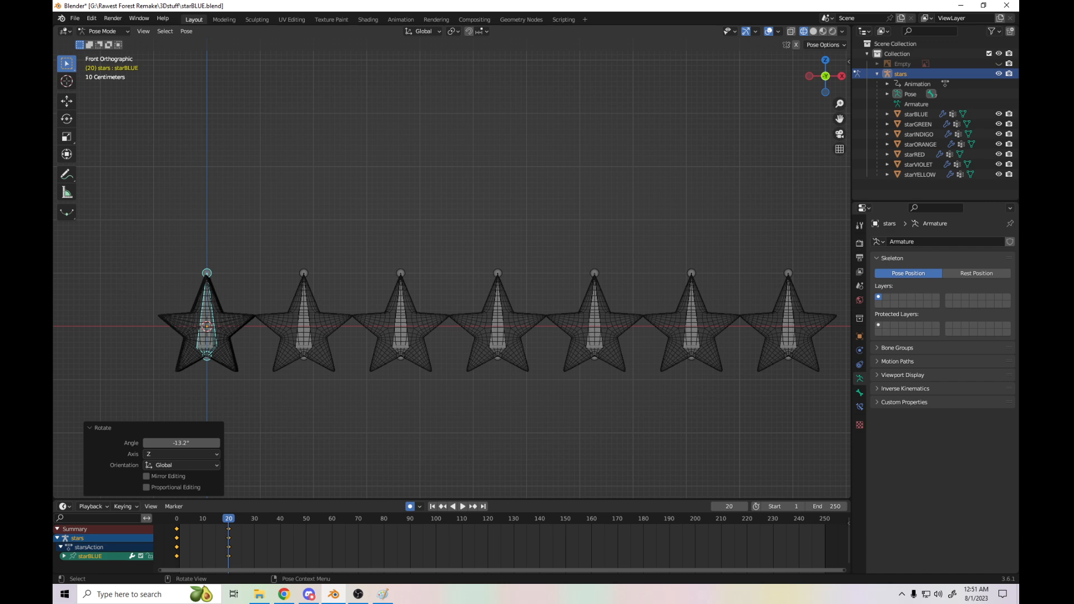
click(182, 443)
text(-180)
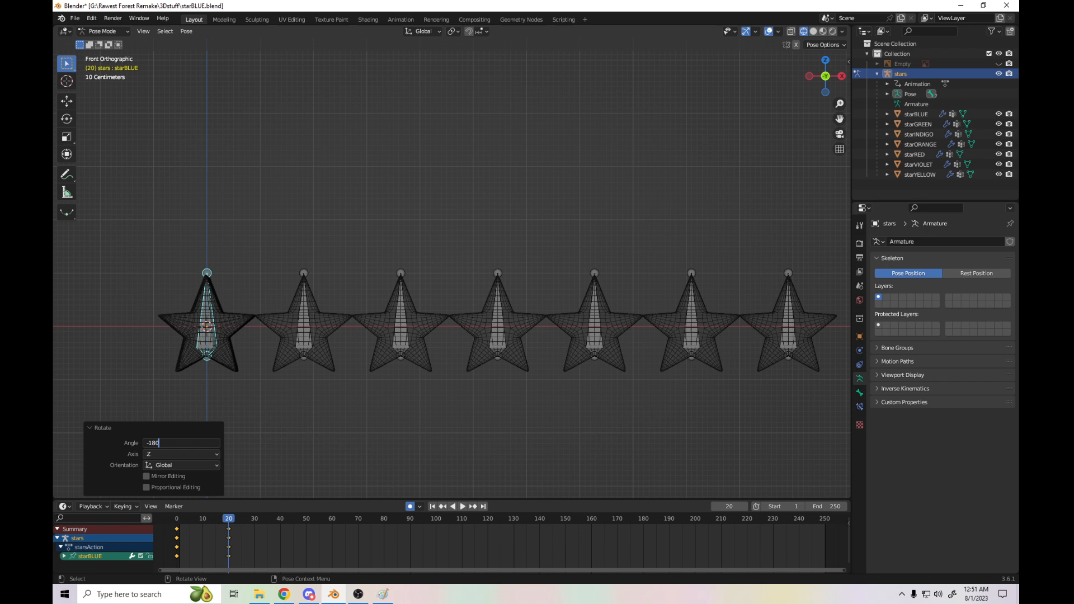
key(Return)
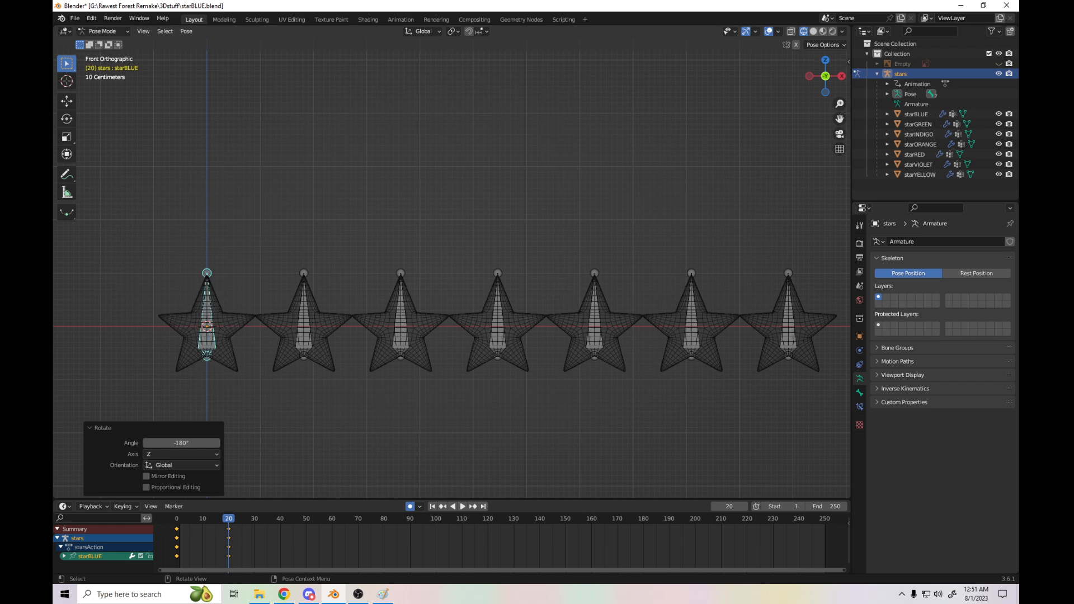
- Play the starBLUE rotation from frame 0 several times to check its motion and speed
drag(229, 518, 176, 518)
key(space)
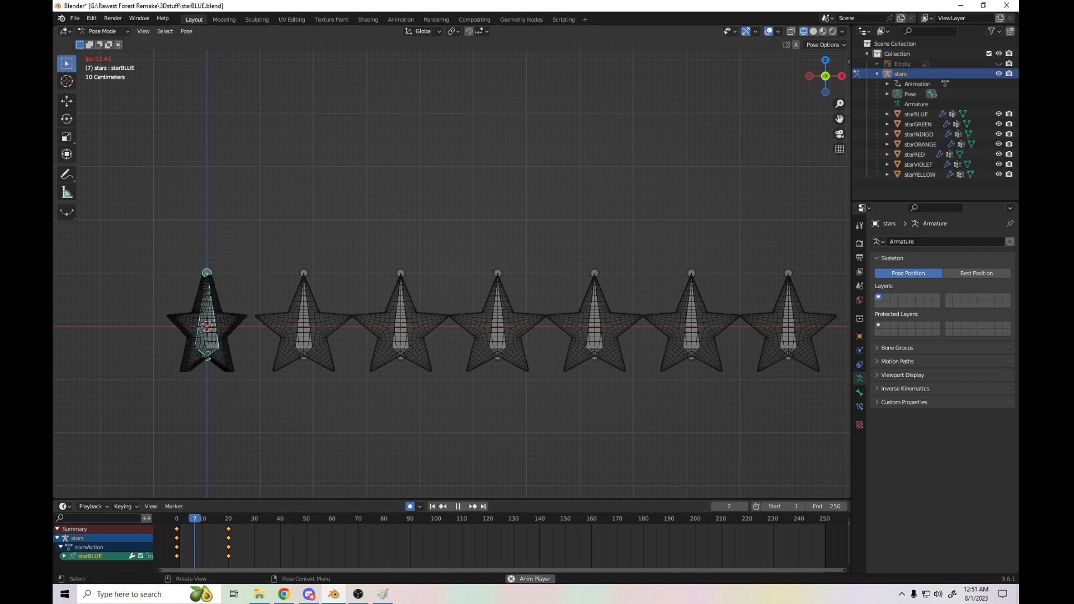
key(space)
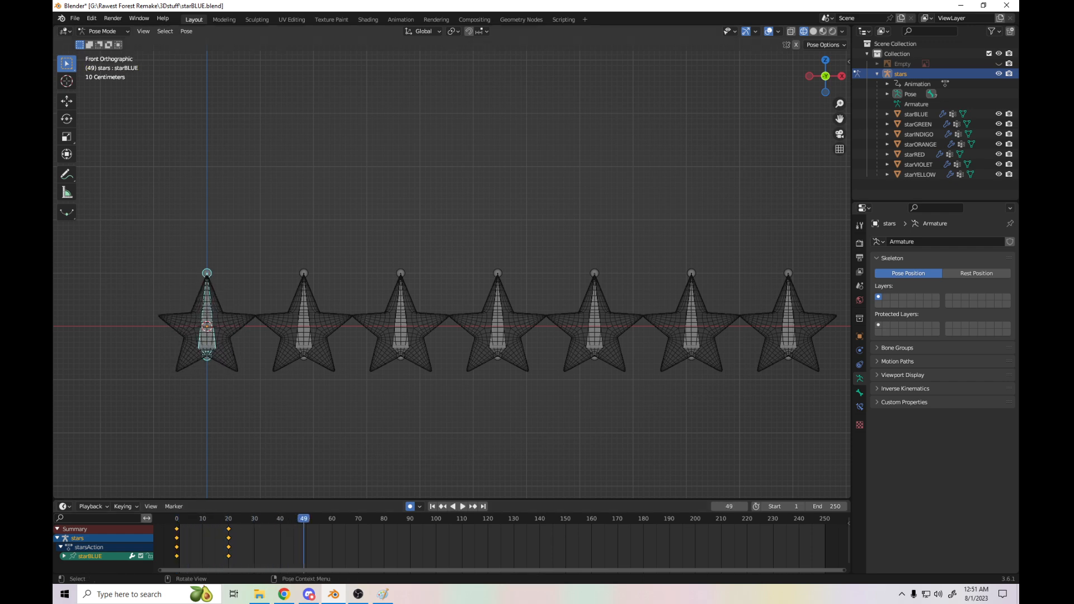
drag(194, 518, 176, 519)
key(space)
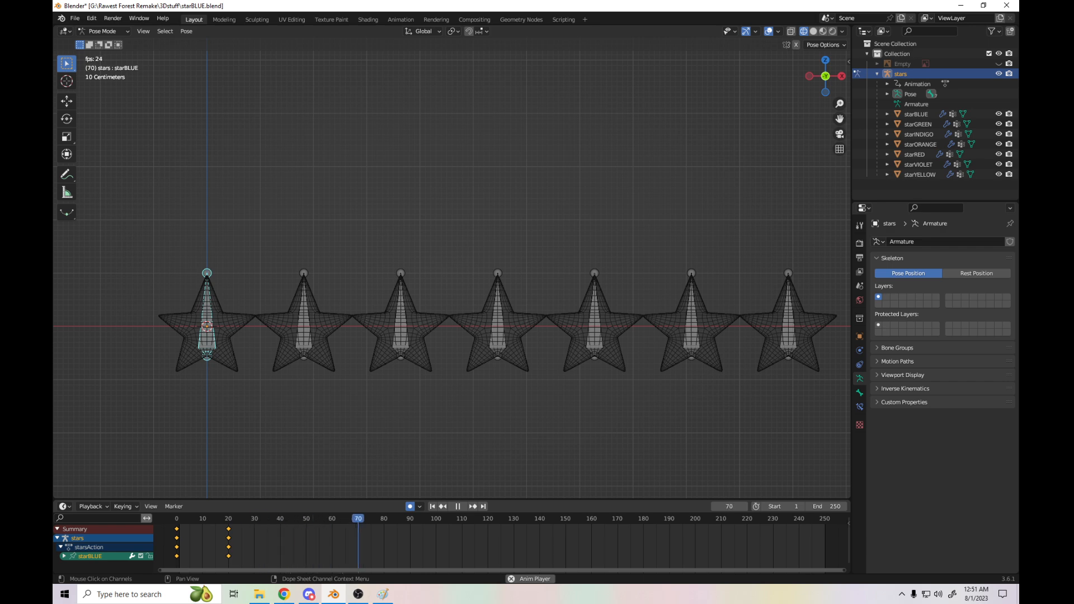
key(space)
click(233, 519)
mouse_move(233, 519)
mouse_down()
mouse_move(177, 519)
mouse_move(229, 518)
mouse_up()
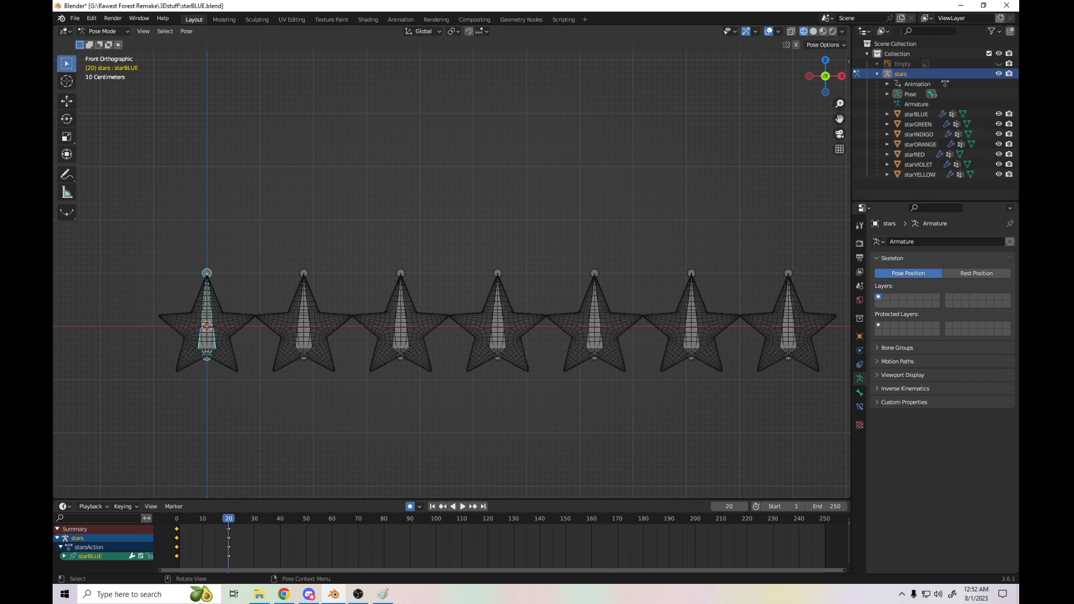
drag(228, 519, 177, 518)
key(space)
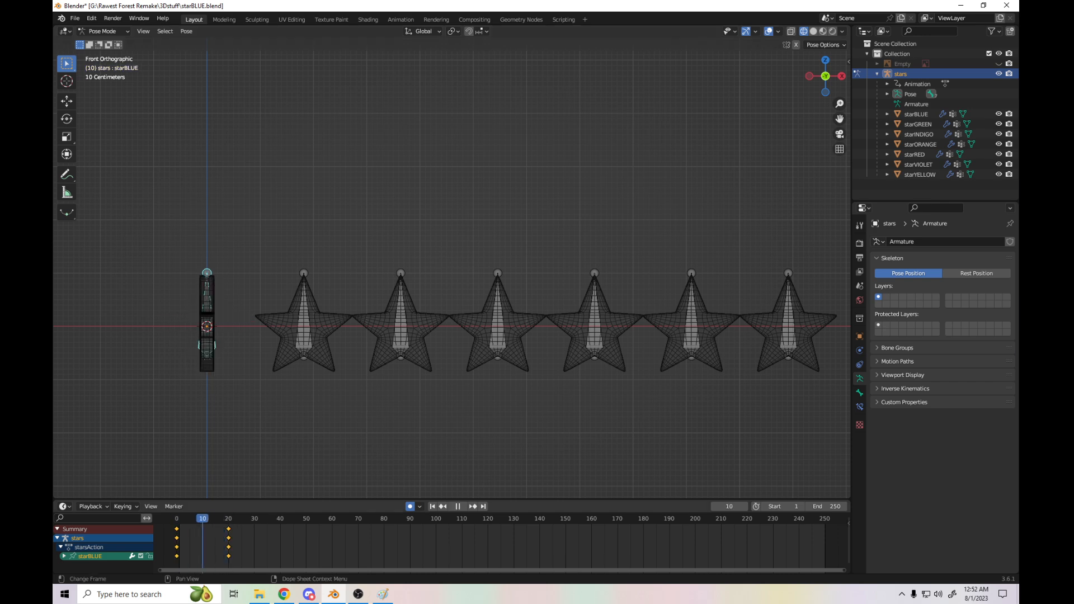
key(space)
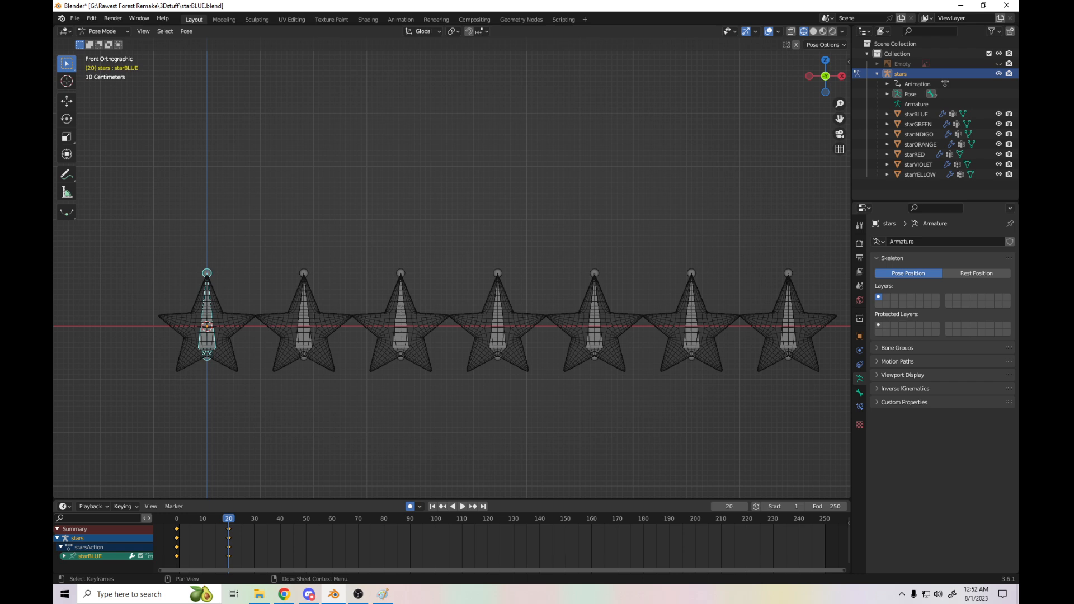
click(257, 543)
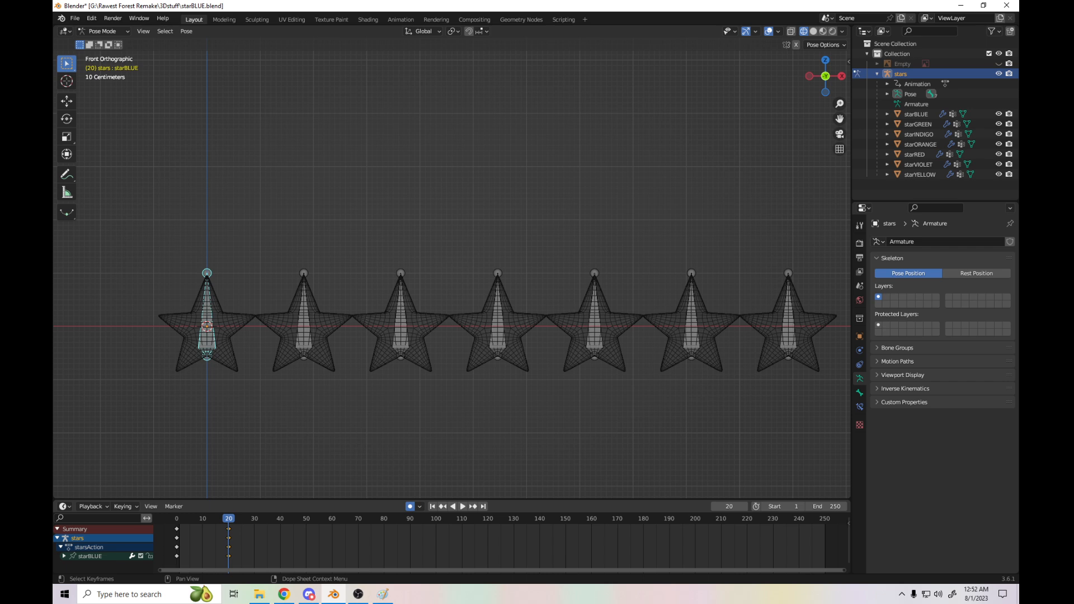
key(g)
click(230, 555)
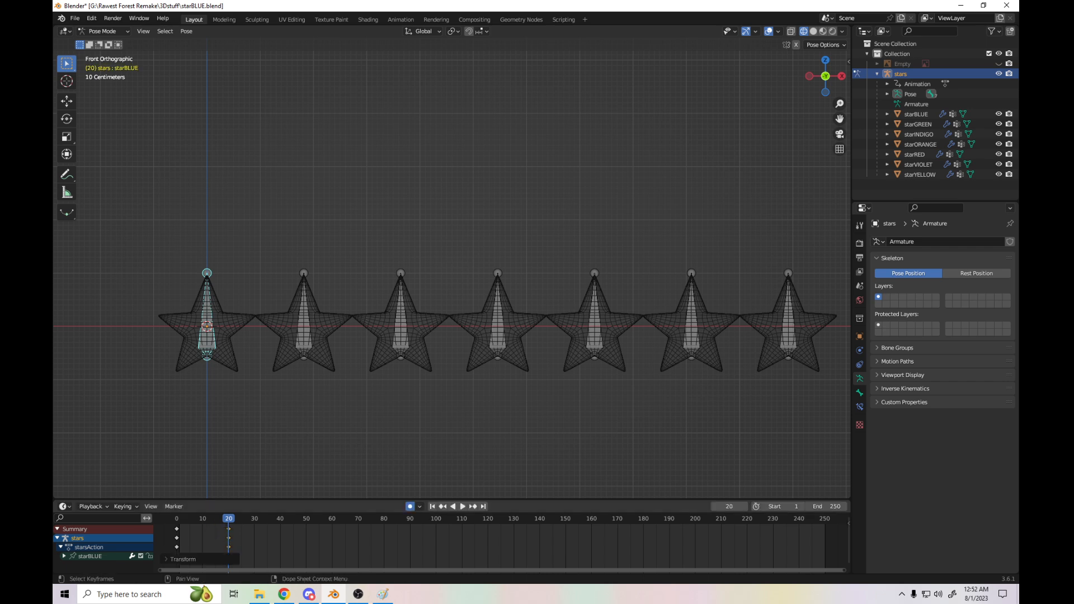
click(228, 558)
key(ctrl+z)
- Copy the starBLUE keyframe from frame 0 and paste it at frame 40
drag(192, 563, 169, 515)
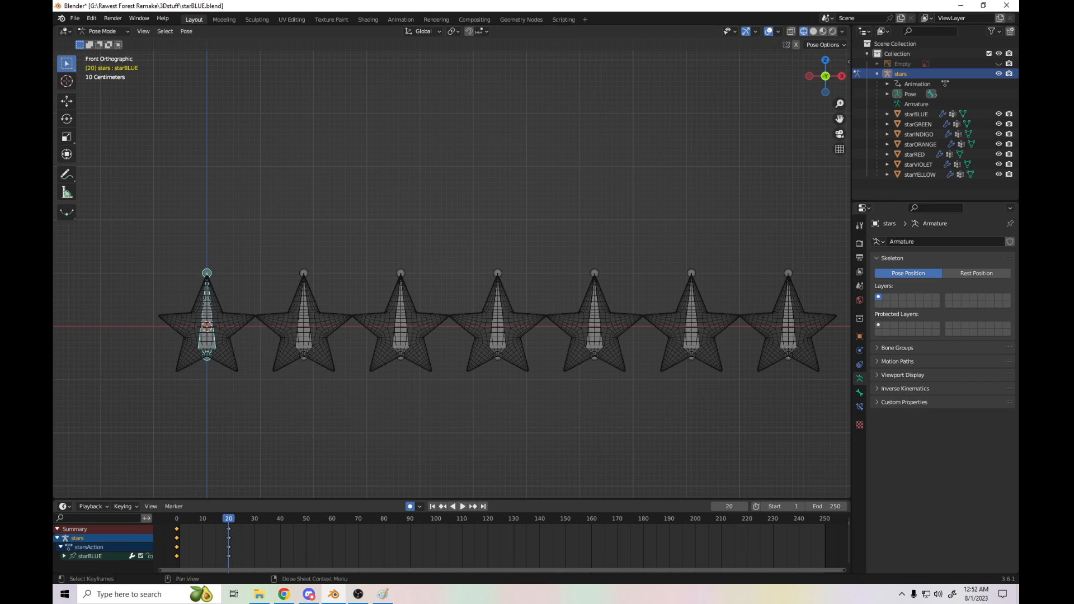
drag(228, 518, 280, 518)
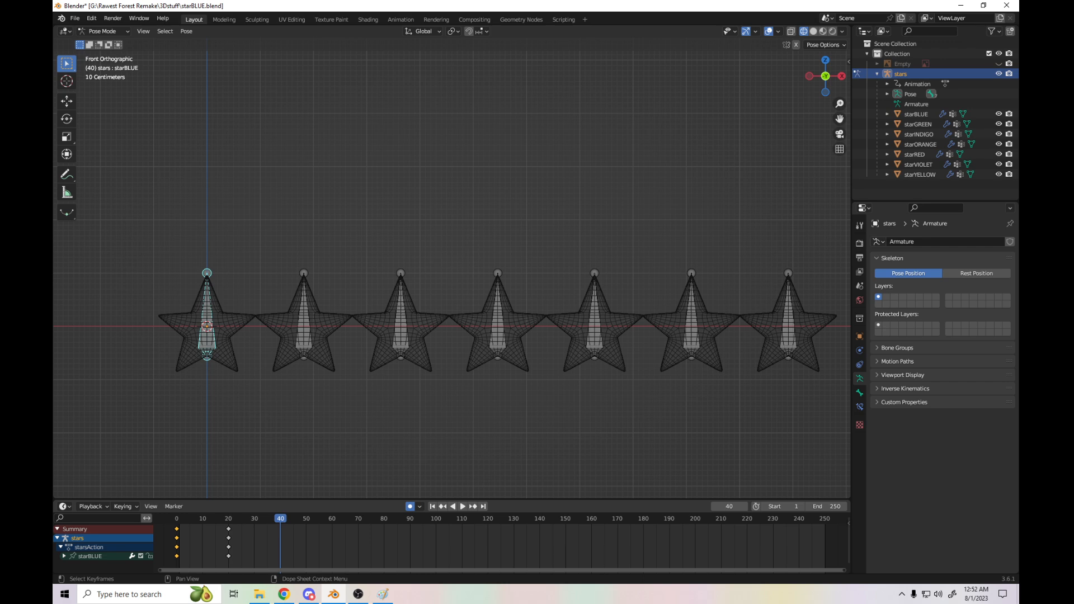
key(ctrl+v)
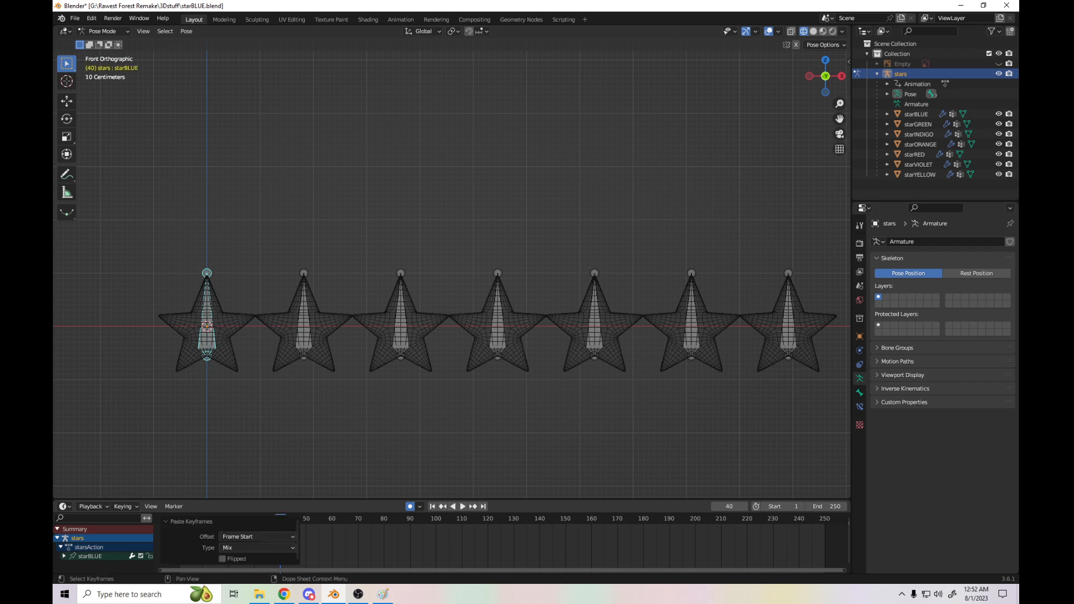
click(315, 541)
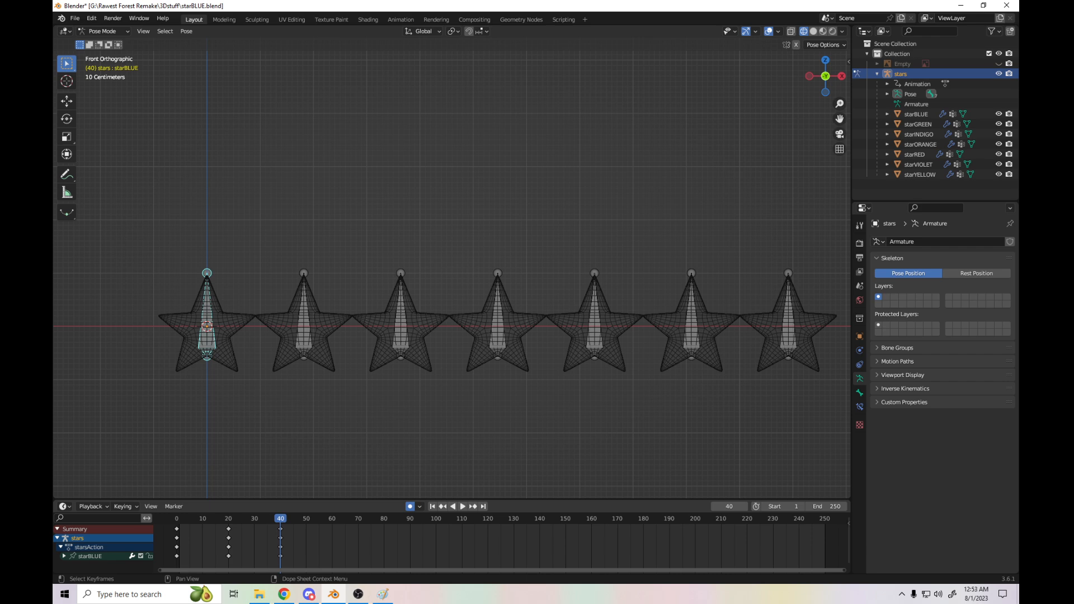
- Retime the starBLUE keyframes, moving the one at frame 20 to frame 10 and the one at frame 40 to frame 20
drag(219, 565, 301, 523)
key(g)
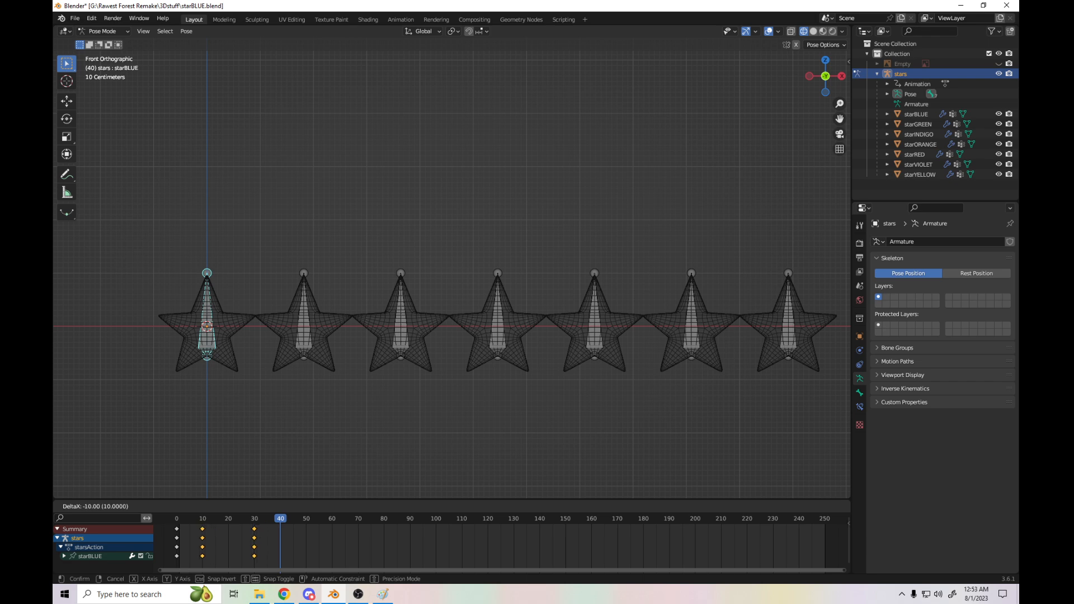
key(Return)
click(314, 541)
drag(240, 565, 271, 519)
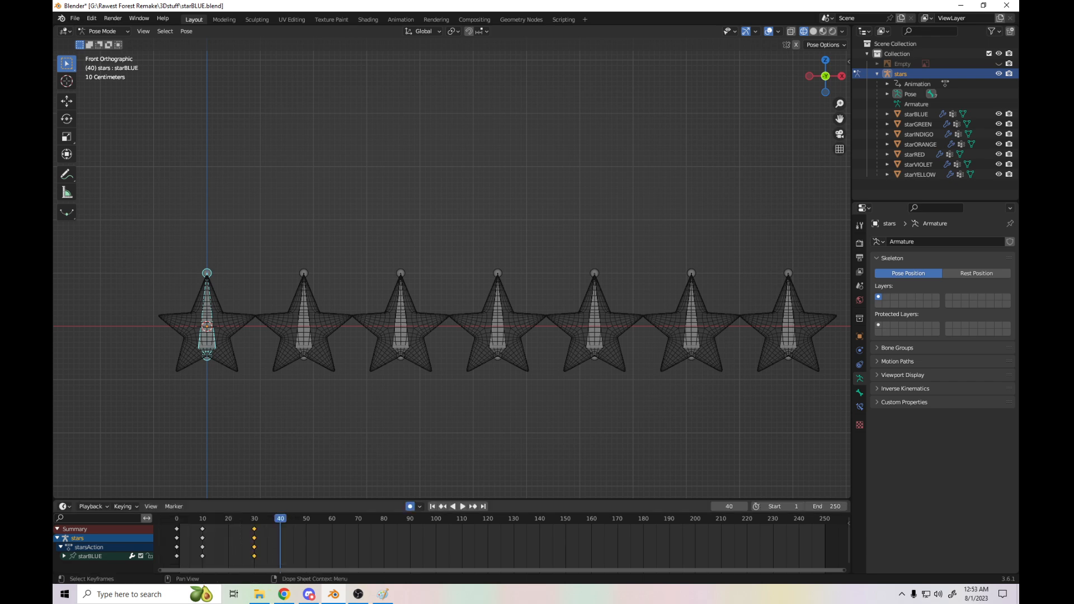
key(g)
click(246, 532)
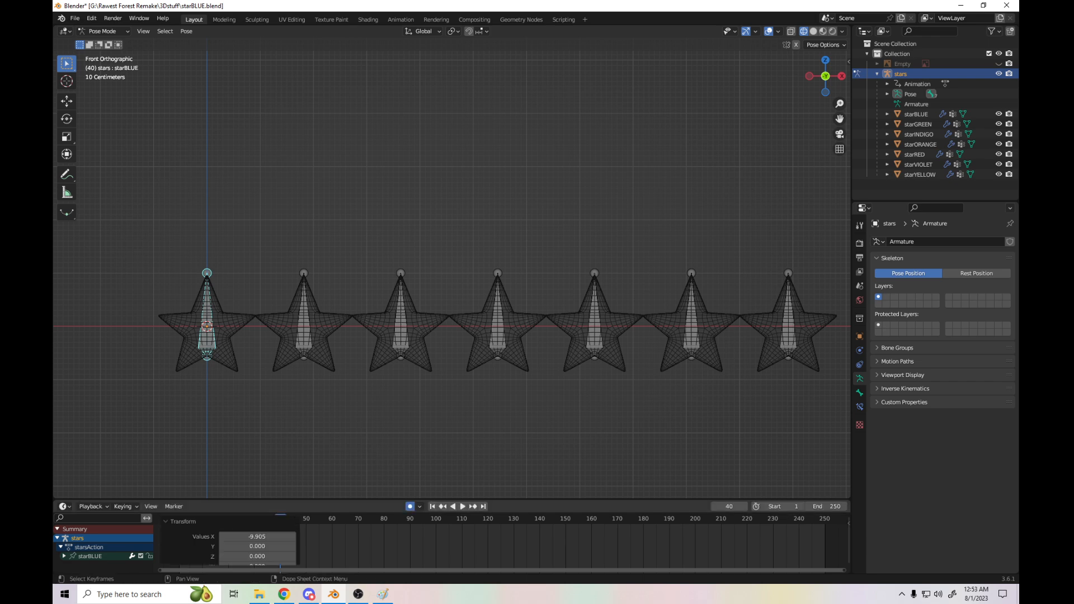
click(315, 541)
- Play the retimed starBLUE rotation from frame 0, and delete its keyframe at frame 20
drag(228, 519, 176, 518)
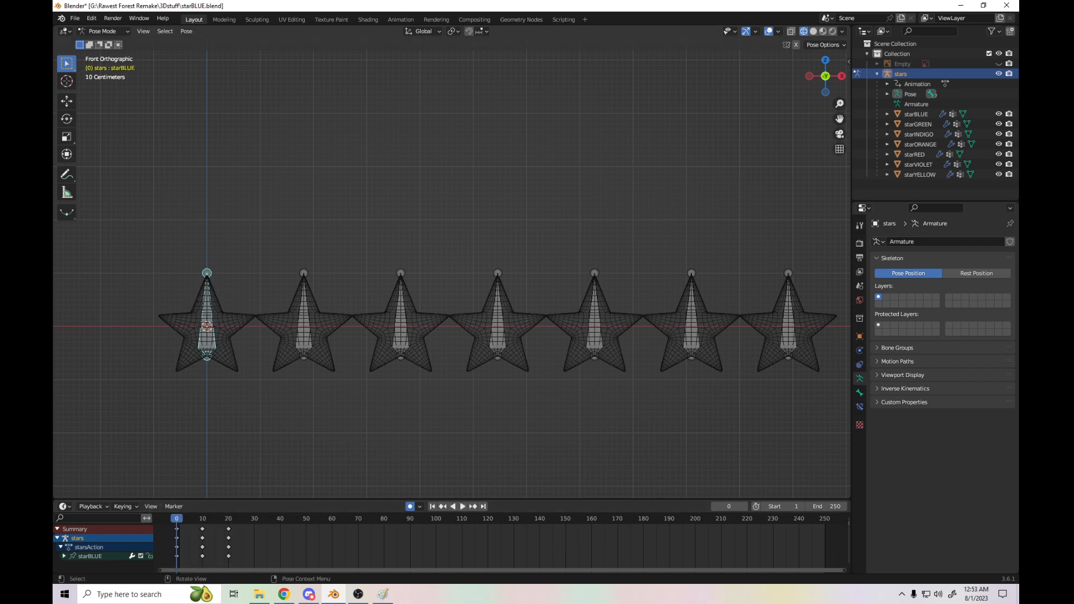
key(space)
drag(230, 519, 177, 518)
key(space)
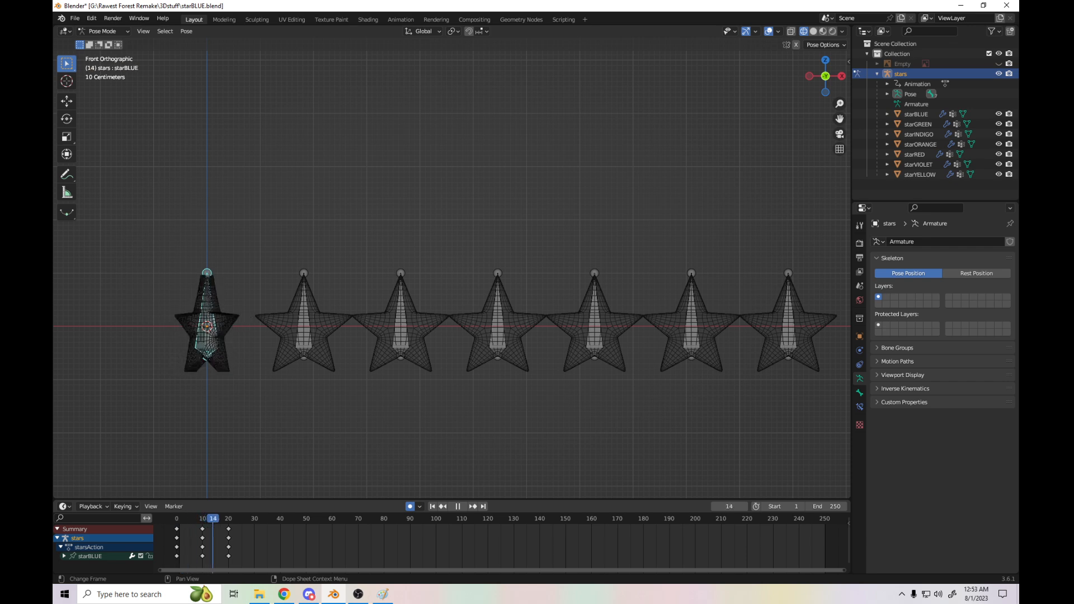
key(space)
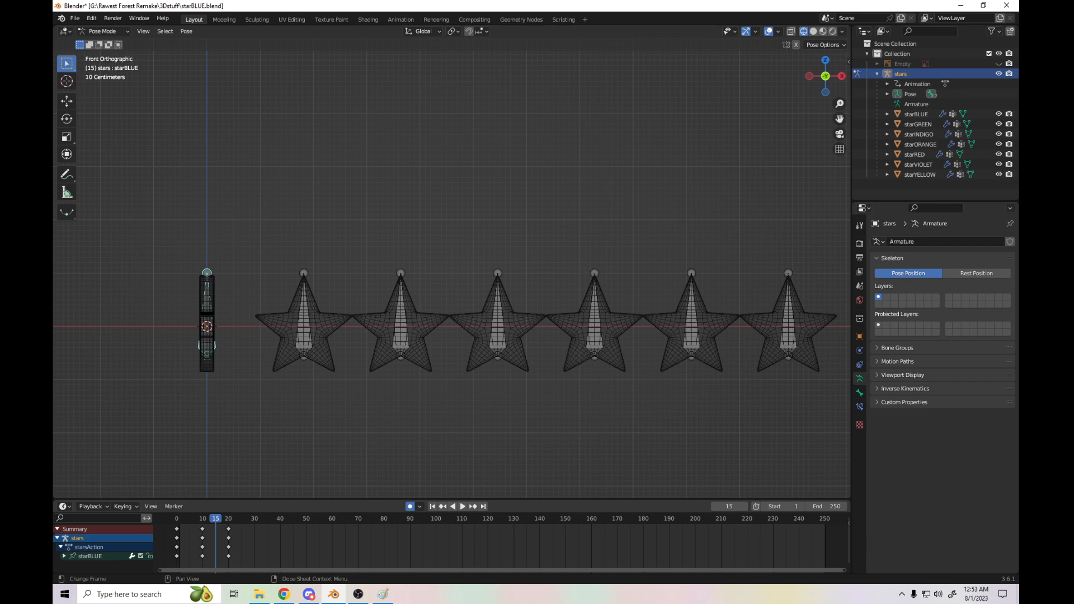
drag(242, 563, 222, 522)
key(Delete)
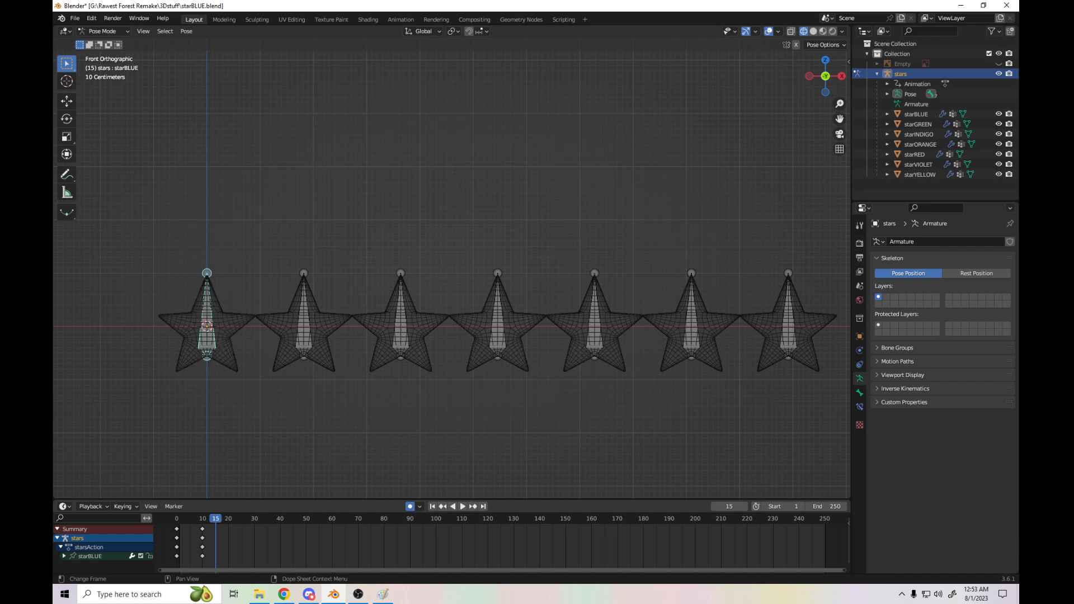
- Key the starBLUE bone at frame 20 with a 90° rotation about the global Z axis
key(space)
key(space)
key(r)
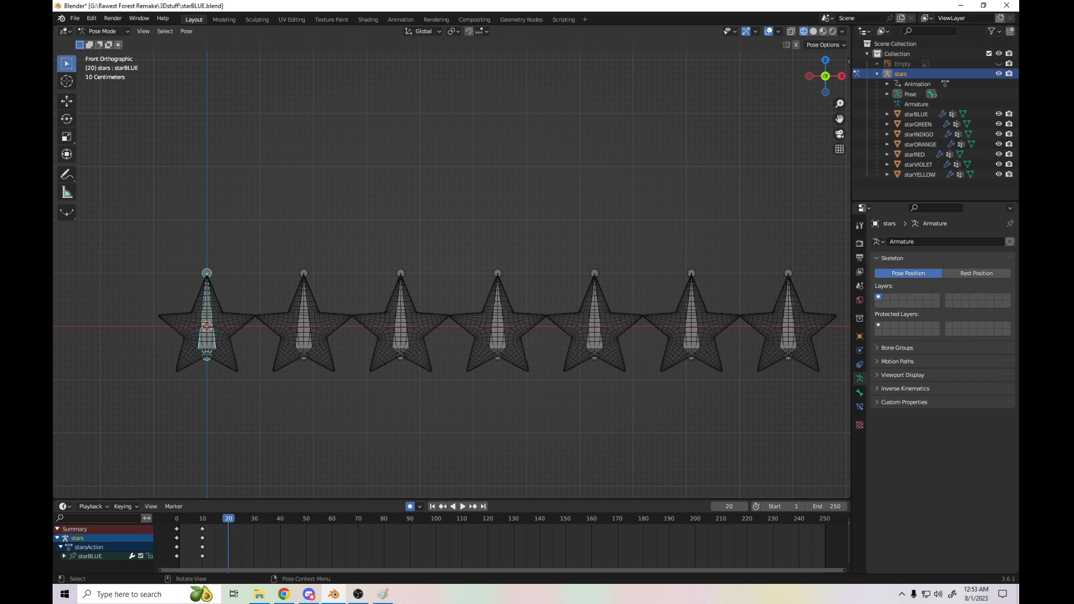
key(alt+a)
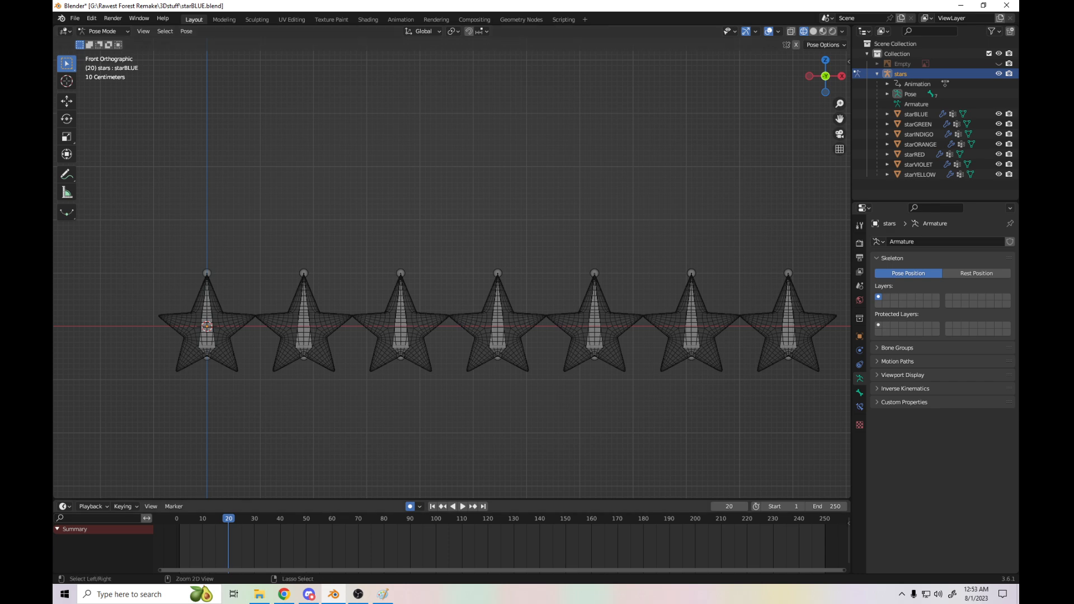
key(ctrl+z)
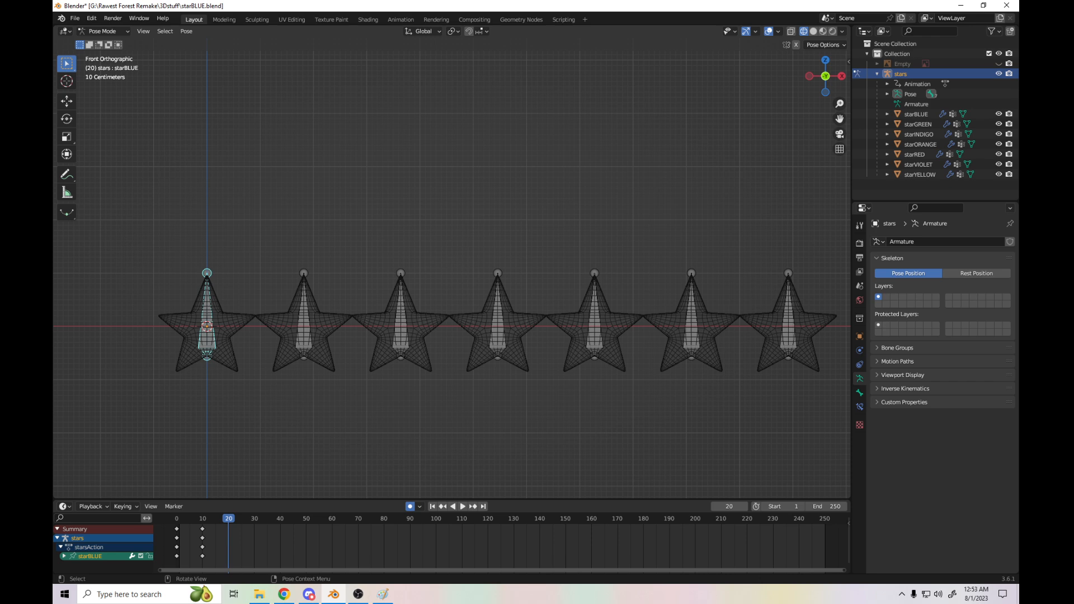
key(r)
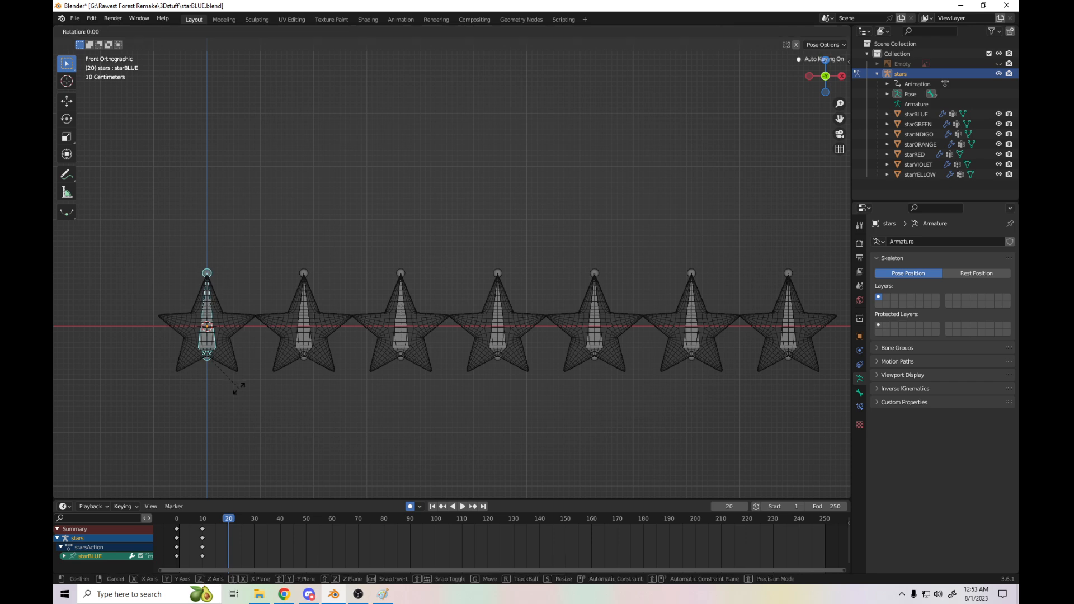
key(z)
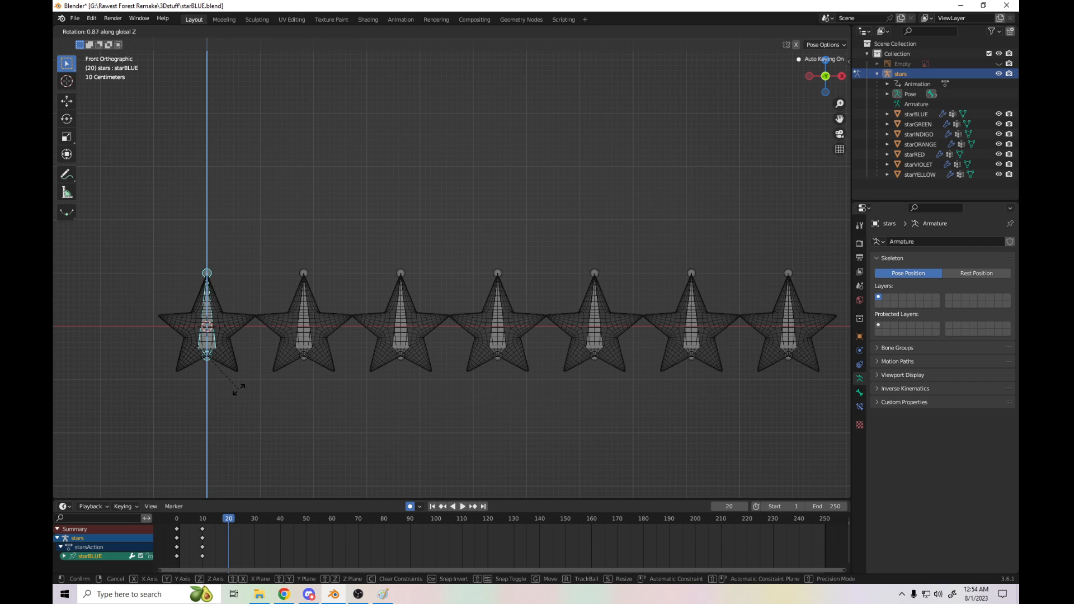
click(238, 389)
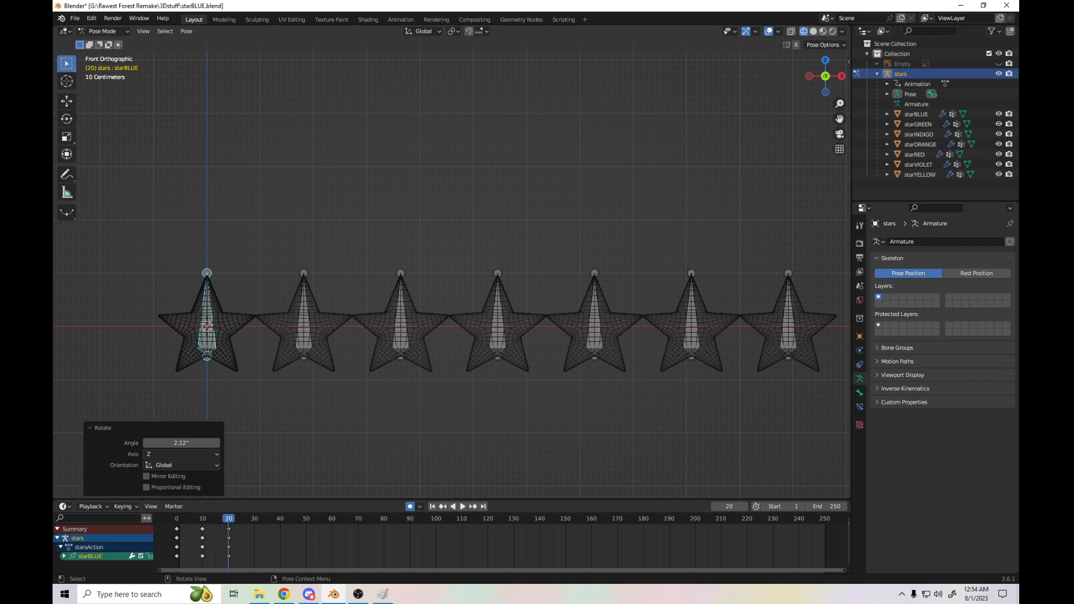
click(181, 442)
text(90)
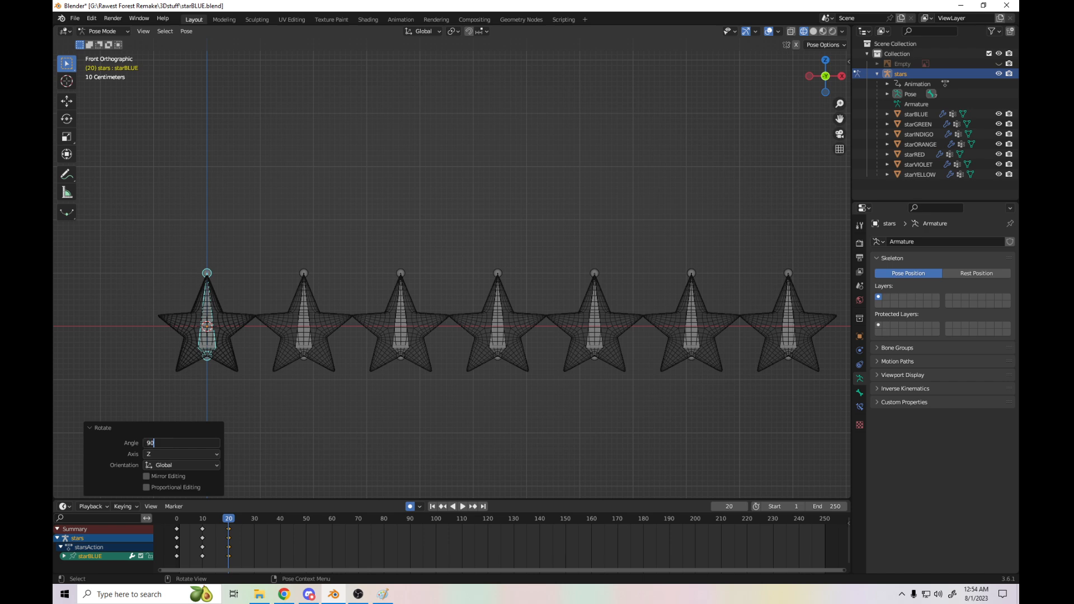
key(Return)
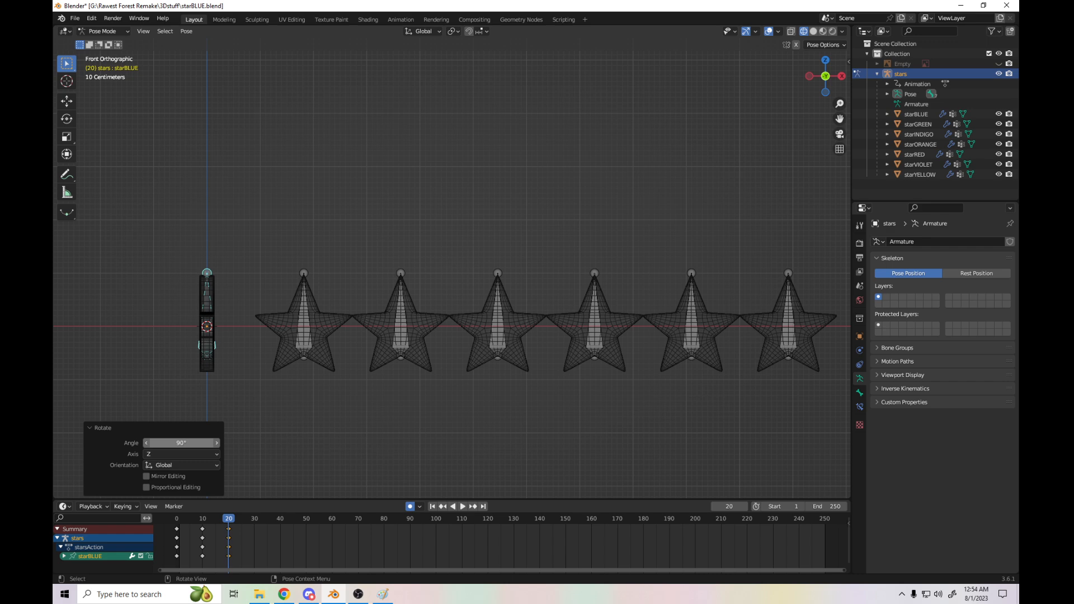
- Test the frame 20 starBLUE keyframe at frame 27 with playback, and move it back to frame 20
drag(222, 562, 239, 524)
key(g)
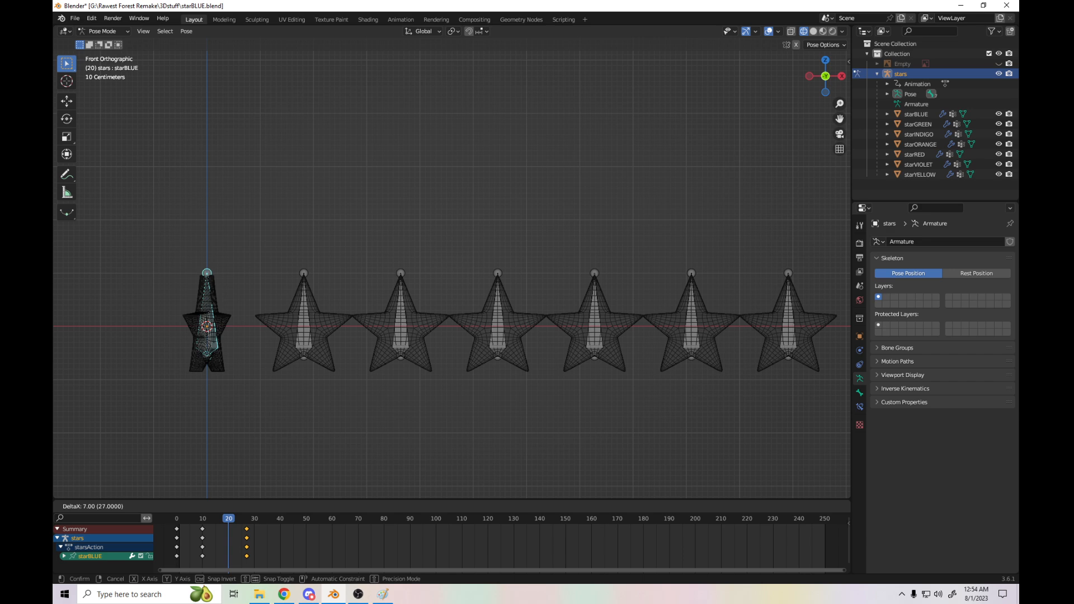
key(Return)
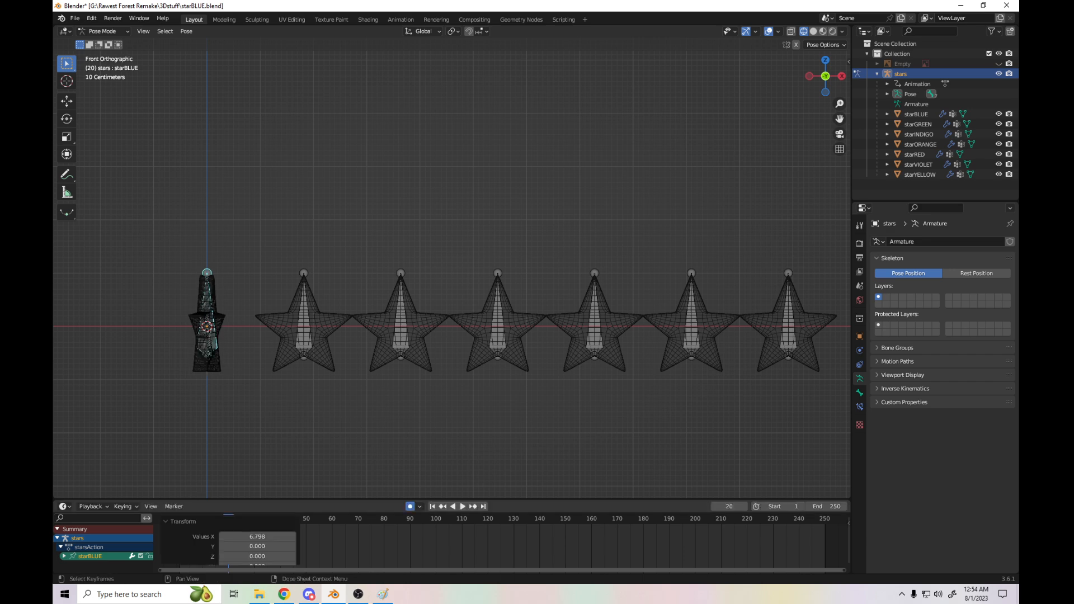
click(335, 539)
drag(237, 525, 254, 563)
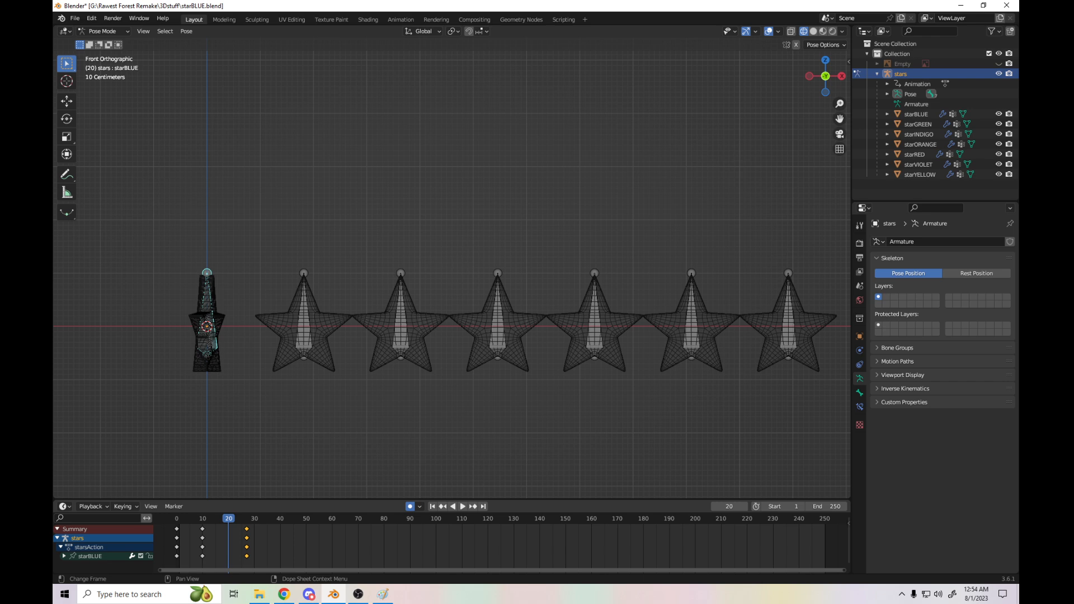
key(space)
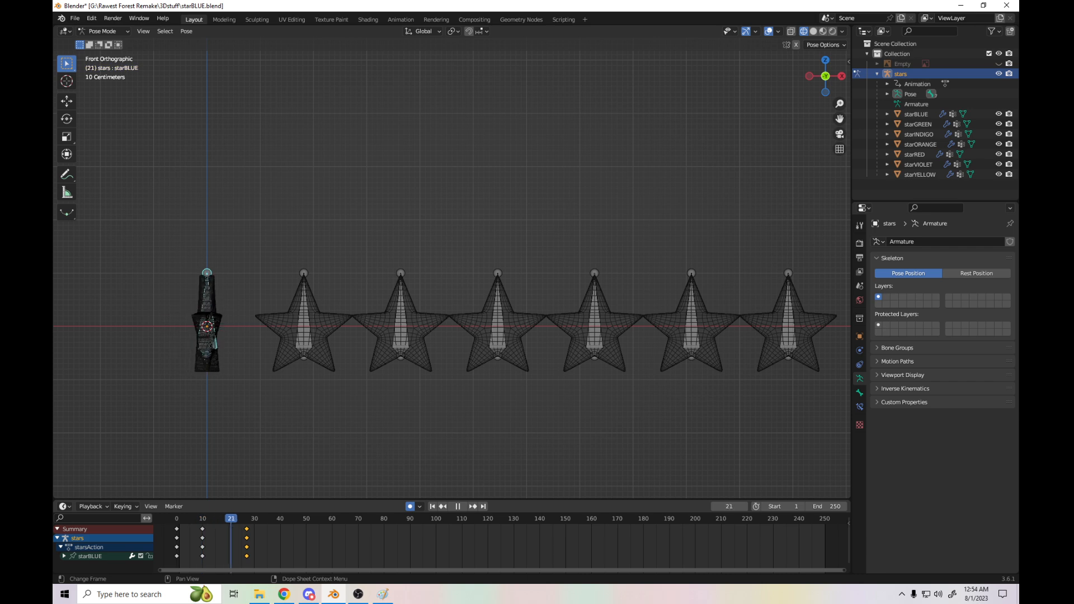
key(space)
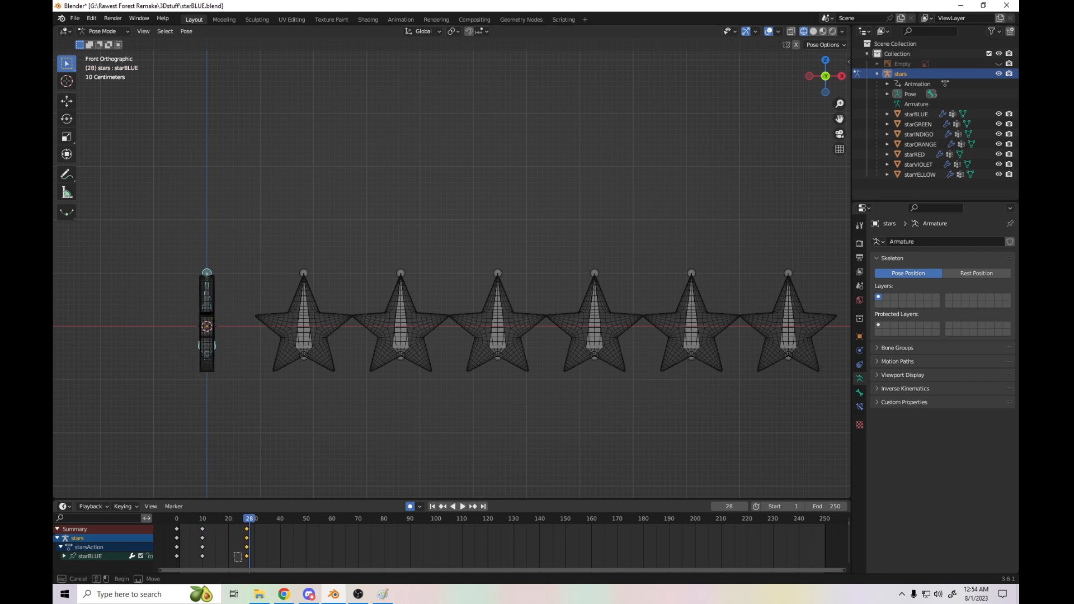
key(g)
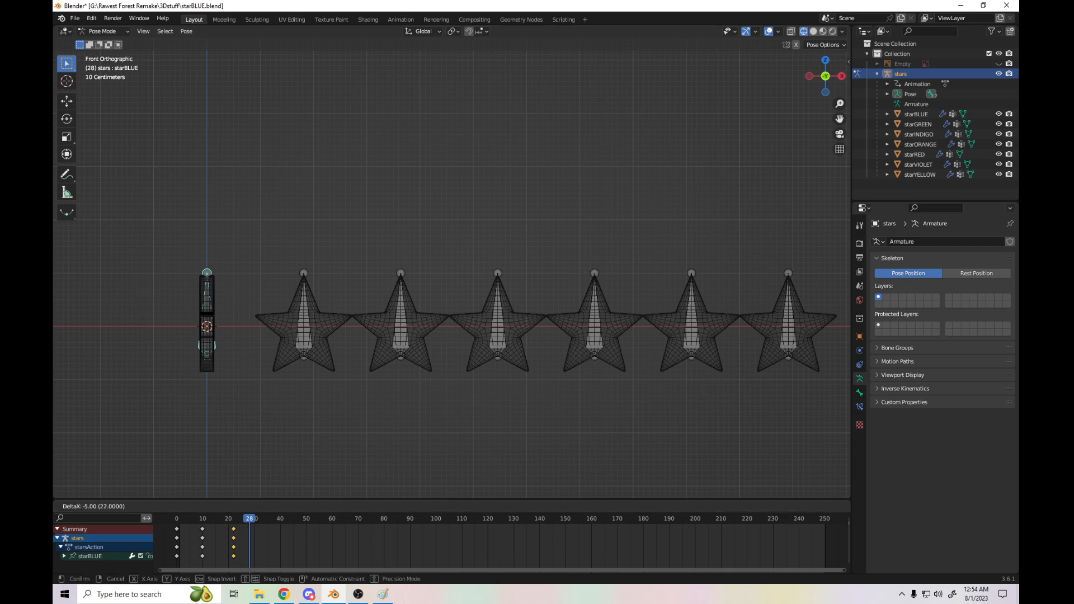
key(Return)
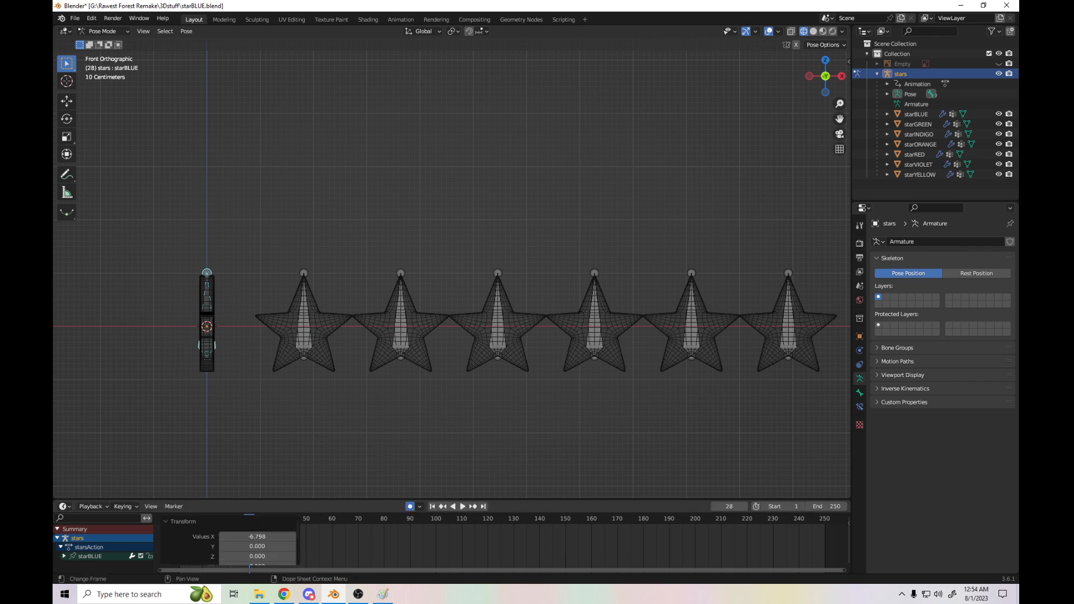
- Copy the starBLUE keyframe from frame 0 to frame 40 and play the animation from the start
click(168, 522)
click(165, 530)
drag(163, 528, 188, 570)
key(ctrl+c)
click(255, 519)
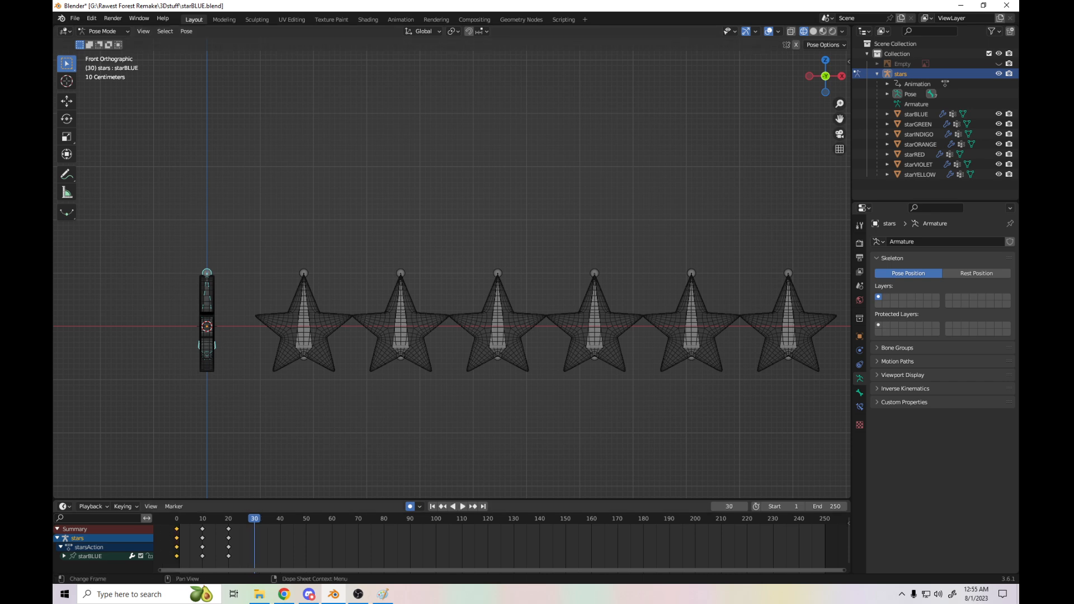
mouse_move(255, 519)
mouse_down()
mouse_move(280, 519)
mouse_move(176, 518)
mouse_move(236, 519)
mouse_up()
key(ctrl+v)
click(305, 542)
key(space)
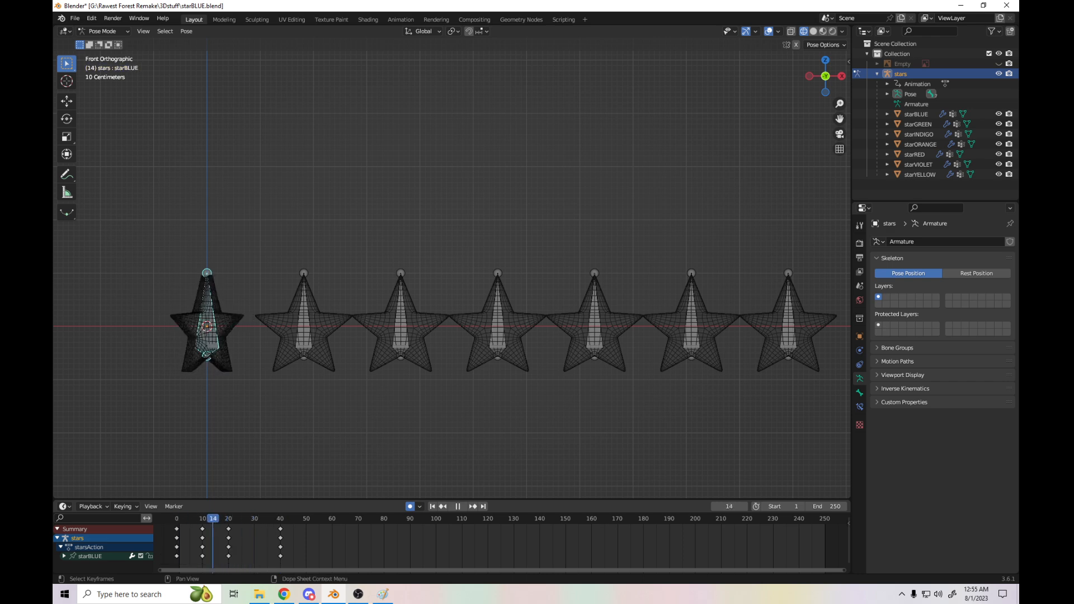
key(space)
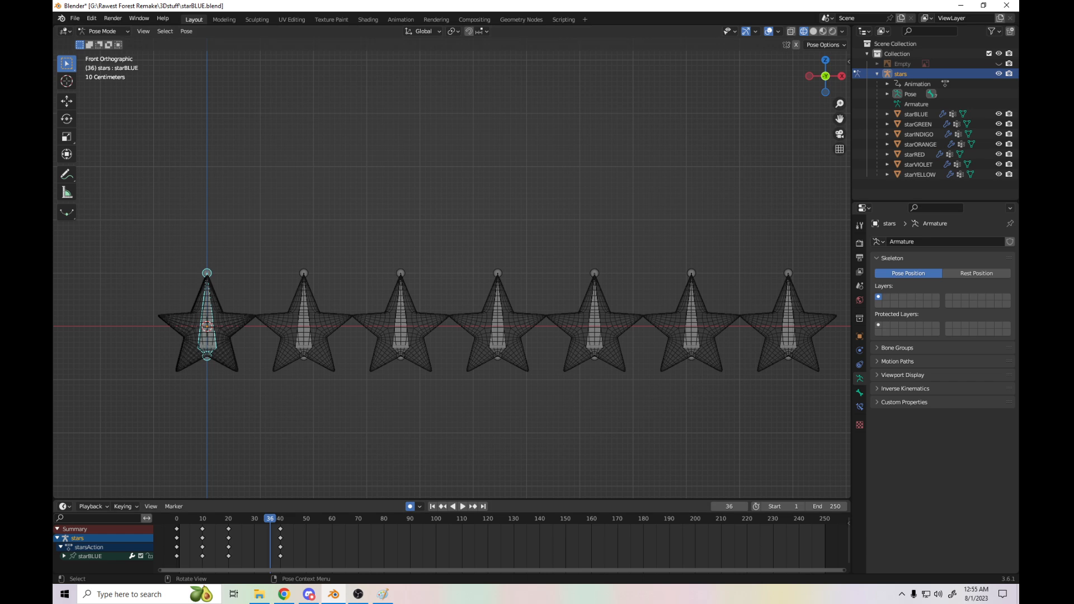
- Move the starBLUE keyframe at frame 20 to frame 15
drag(238, 563, 225, 523)
key(g)
key(Return)
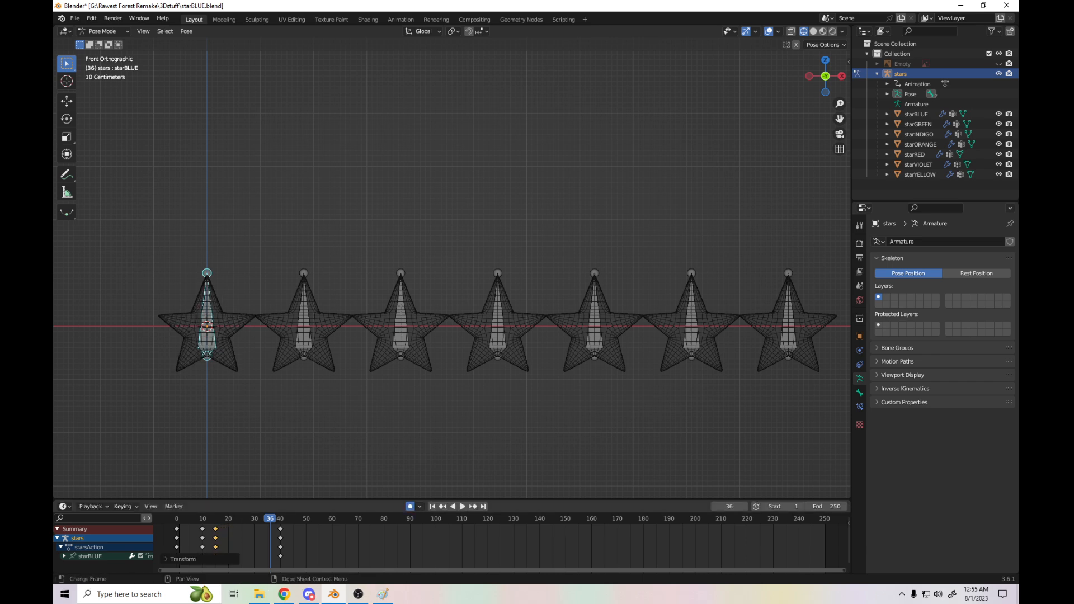
- Move the starBLUE keyframe at frame 40 to frame 20 and play the retimed motion
click(280, 529)
key(g)
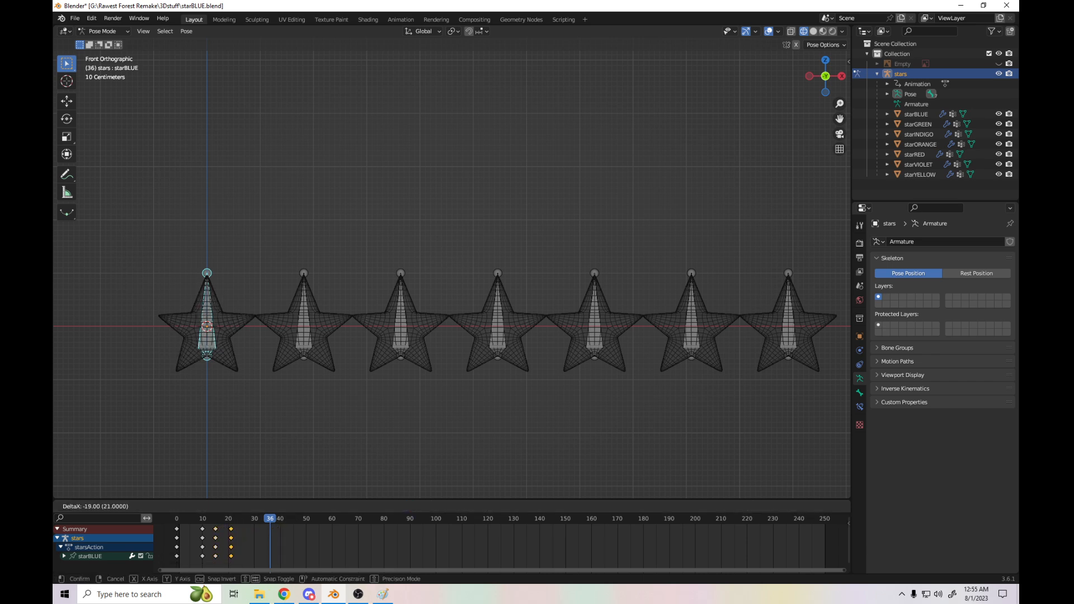
key(Return)
key(space)
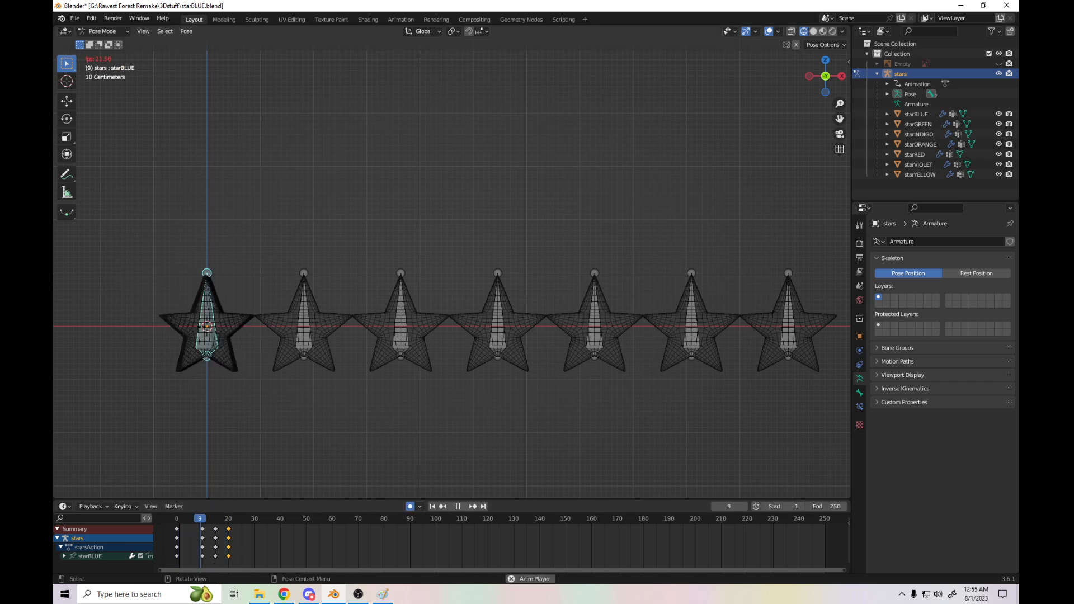
key(space)
- Delete the starBLUE keyframe at frame 20 and play the animation from the start up to frame 20
mouse_move(199, 519)
mouse_down()
mouse_move(186, 518)
mouse_move(228, 519)
mouse_move(226, 565)
mouse_up()
key(Delete)
key(shift+Left)
key(space)
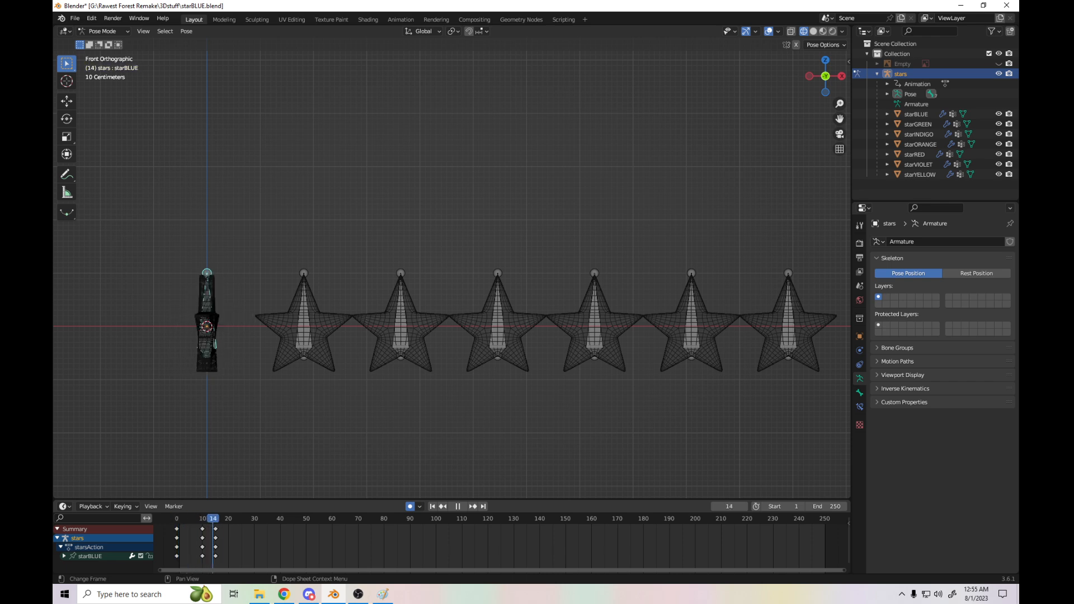
key(space)
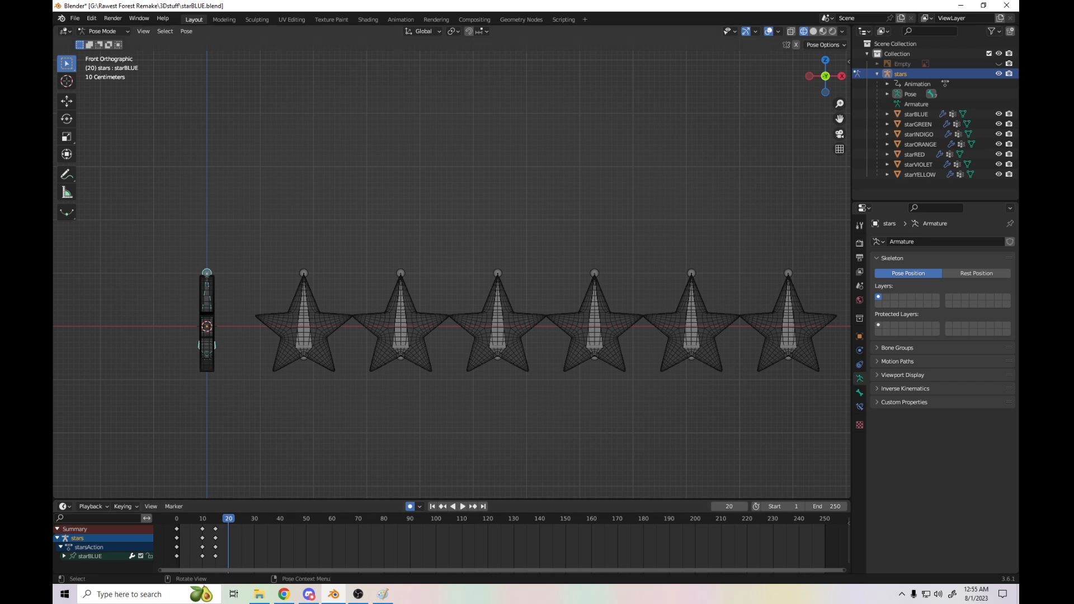
- Try keying the starBLUE bone at frame 20 with a 0° rotation about the global Z axis
key(alt+a)
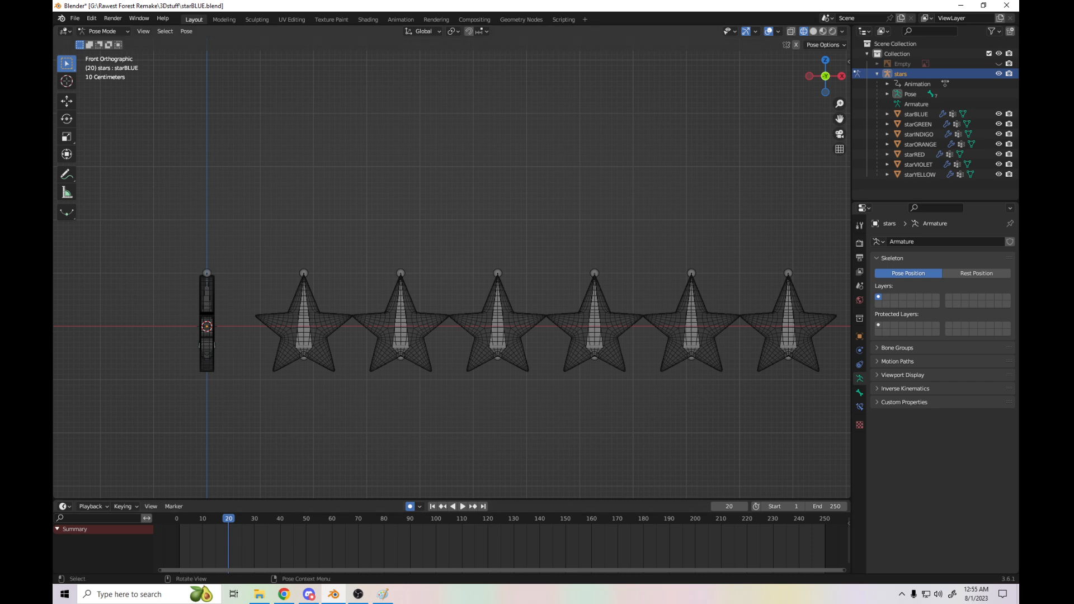
key(a)
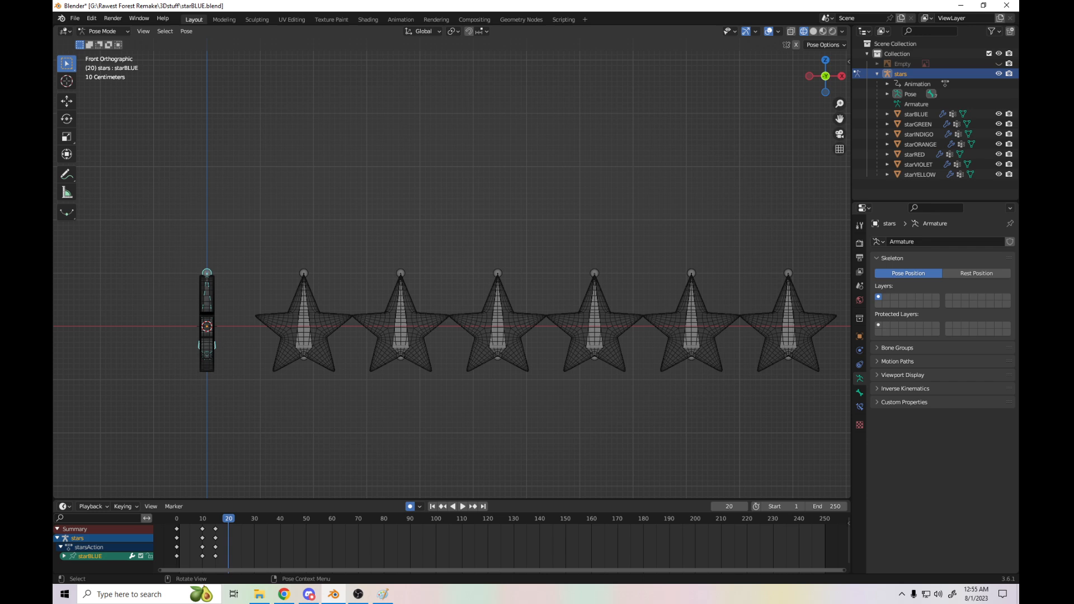
key(r)
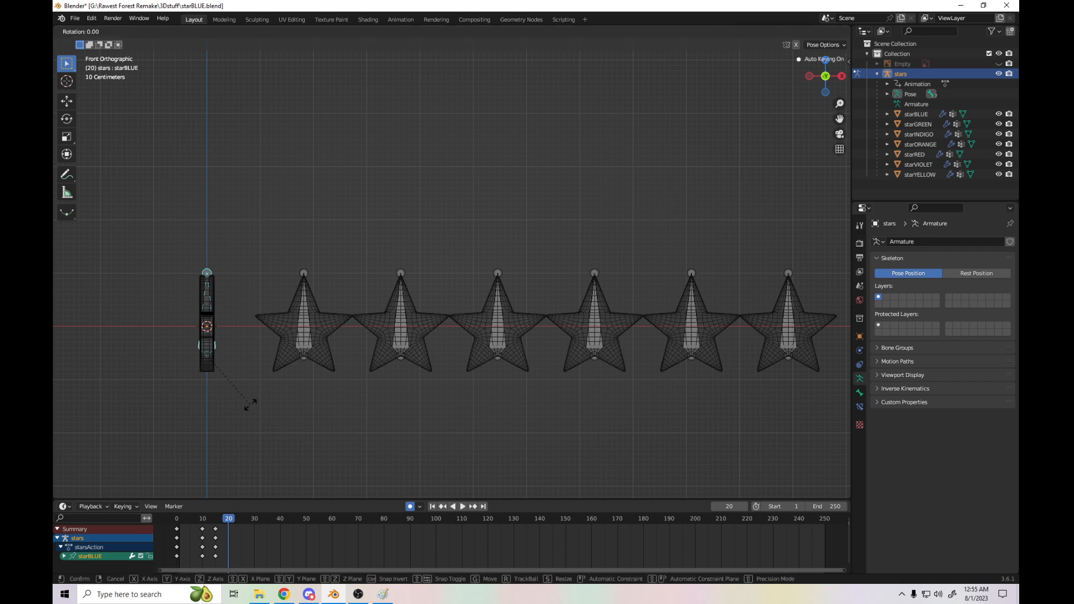
key(z)
click(247, 403)
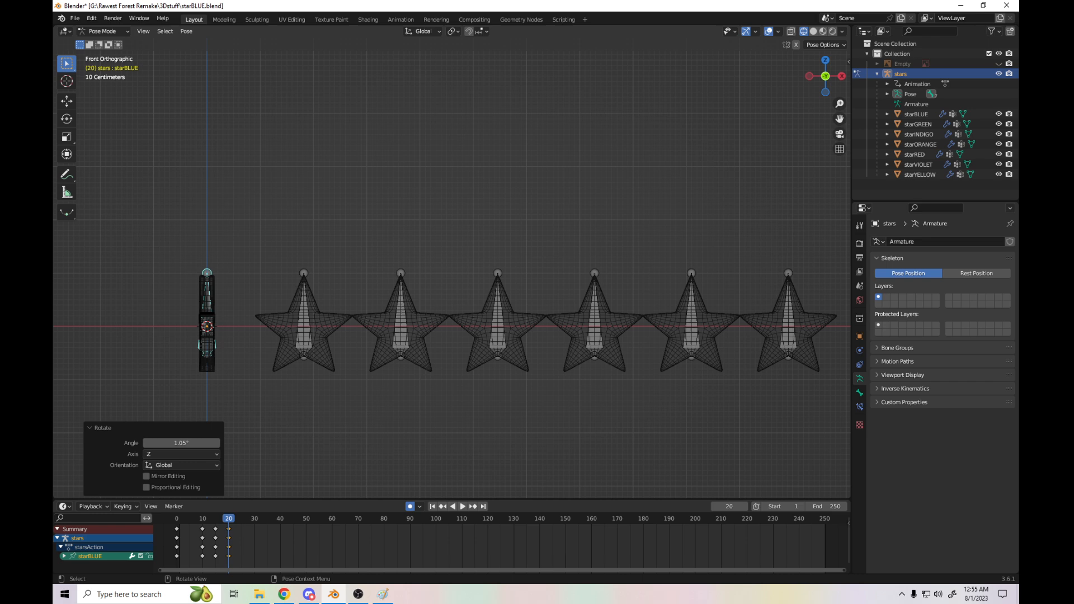
click(179, 442)
text(0)
key(Return)
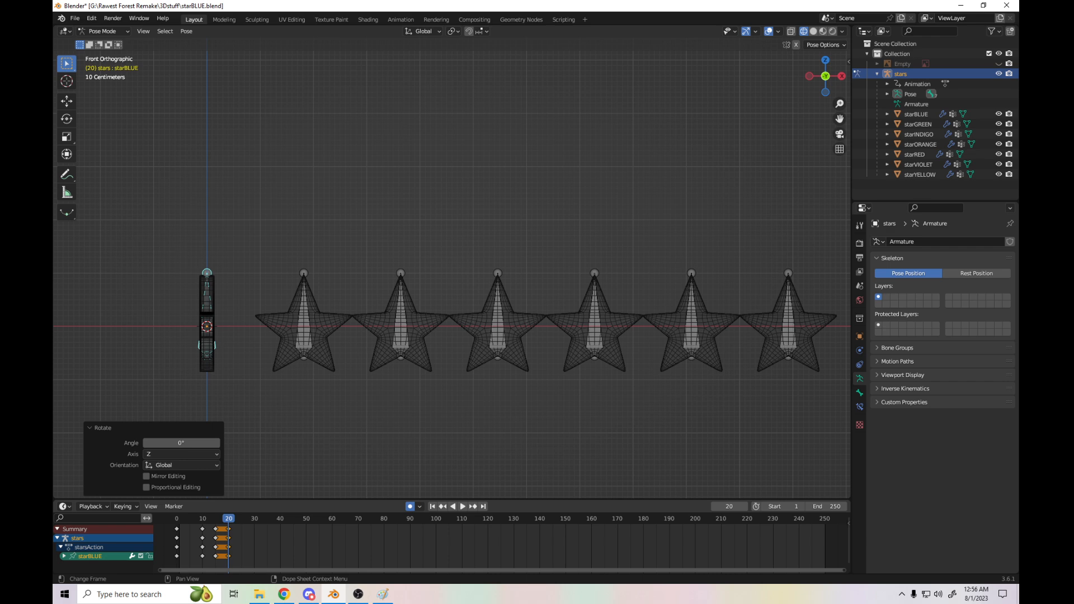
- Undo the 0° rotation and its keyframe on the starBLUE bone at frame 20
key(ctrl+z)
key(ctrl+z)
key(ctrl+z)
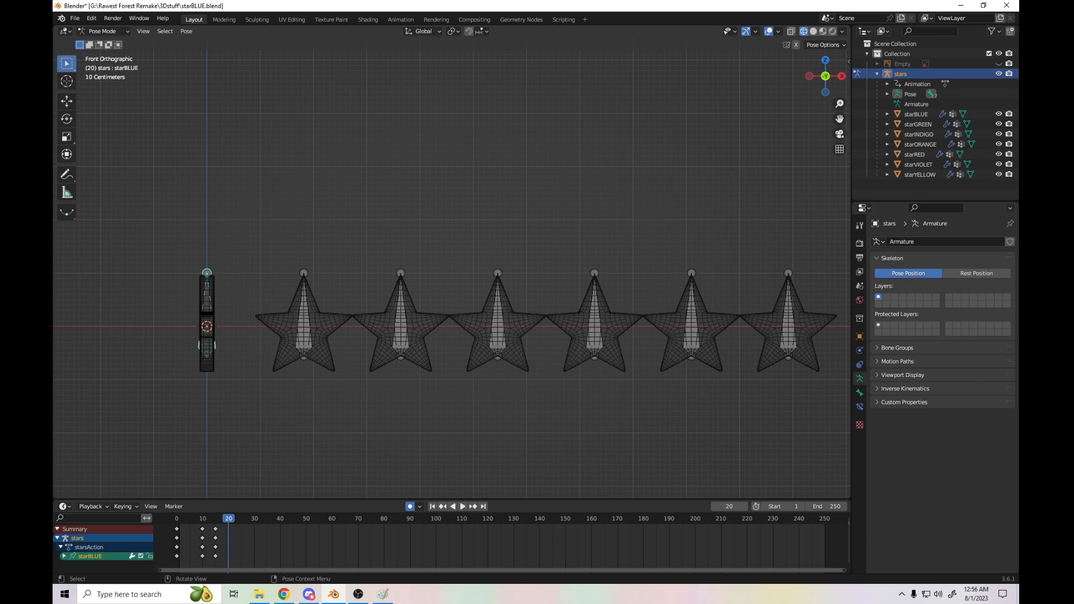
- Rotate the reselected starBLUE bone 90° about global Z at frame 20, and play the animation to check it
key(alt+a)
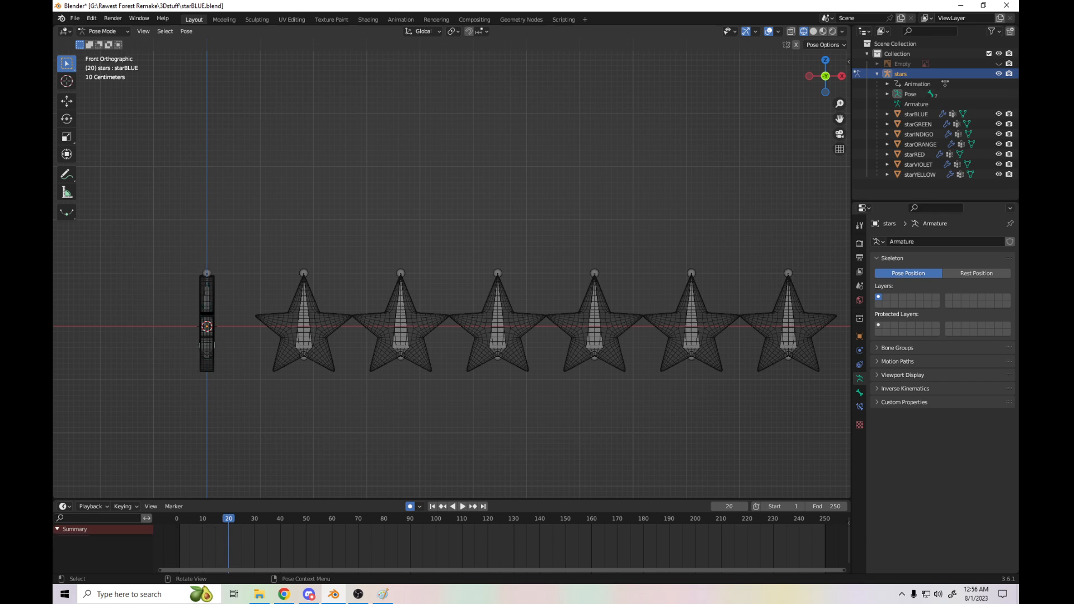
key(a)
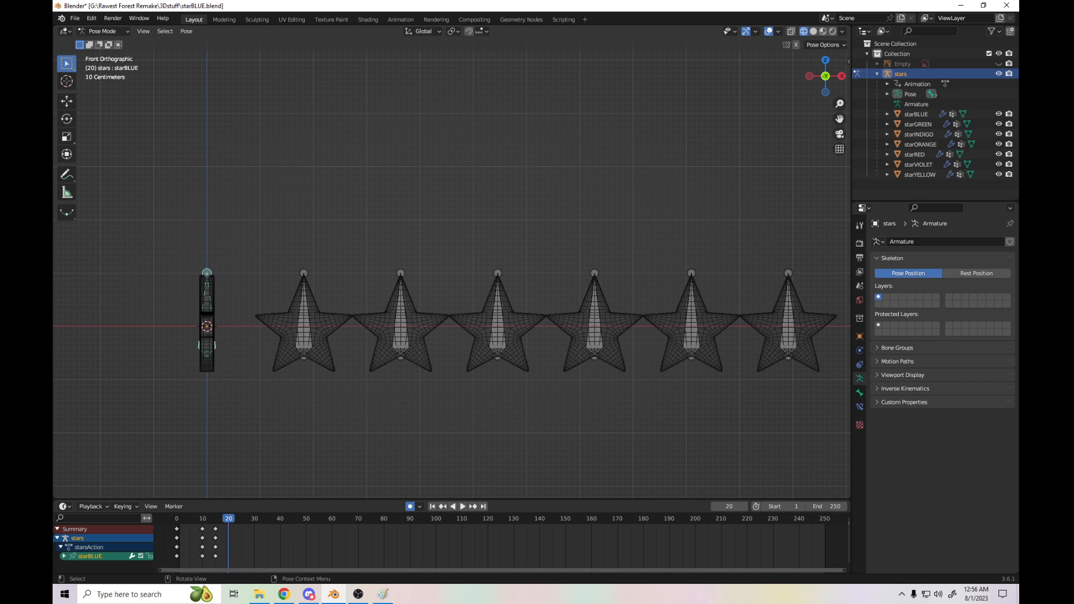
key(r)
click(300, 387)
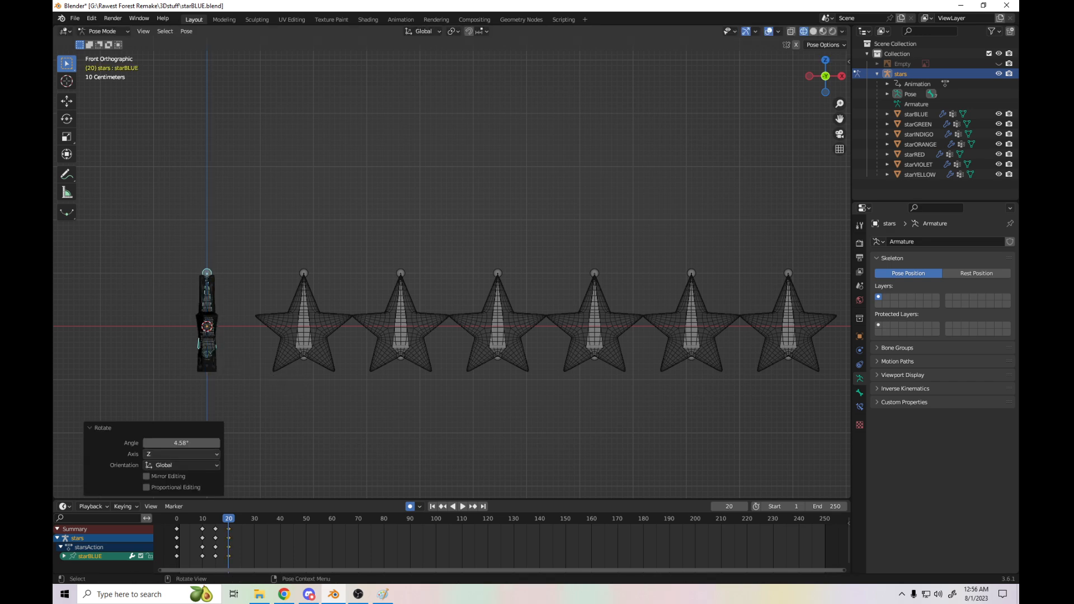
double_click(181, 442)
text(90)
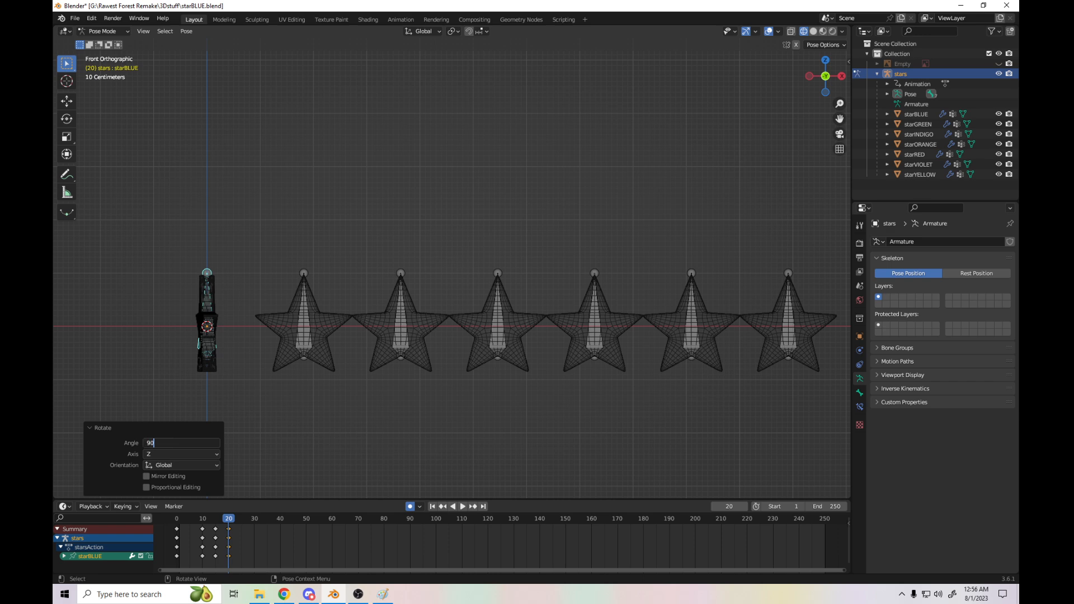
key(Return)
key(space)
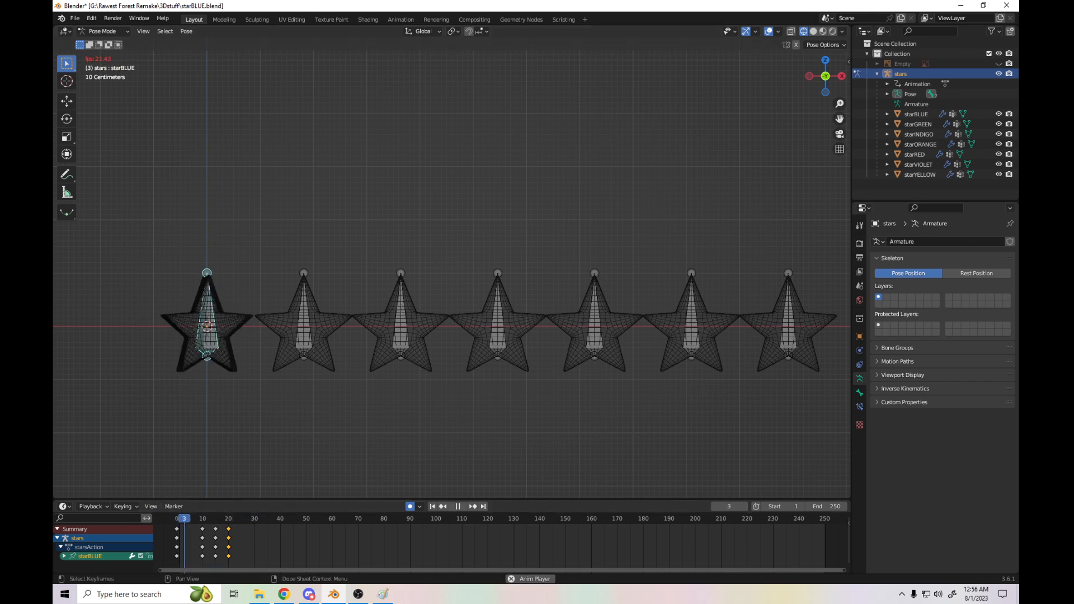
key(space)
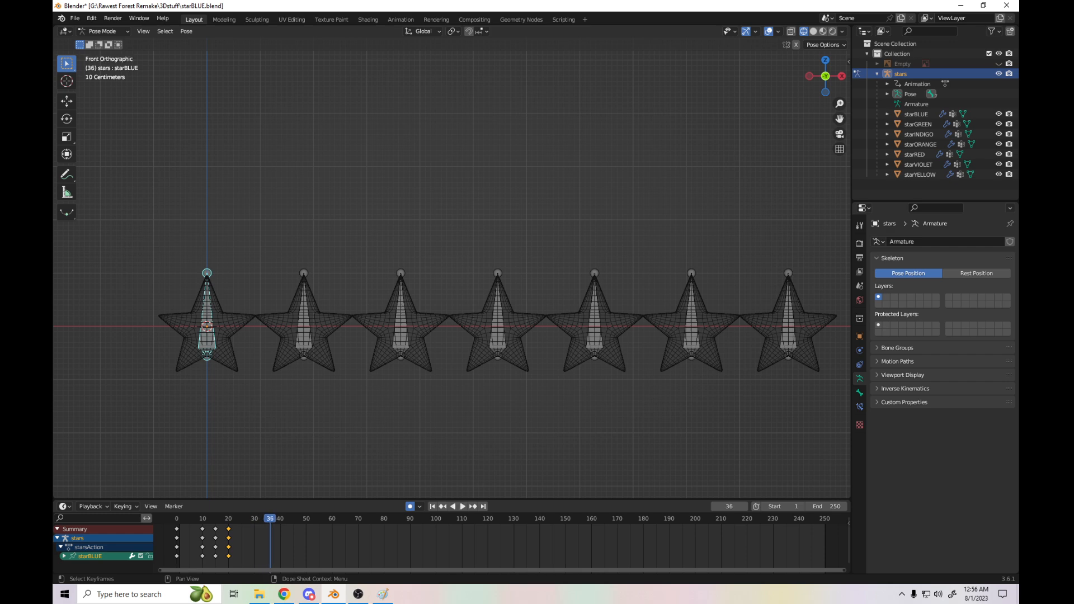
- Copy the starBLUE keyframes at frames 10, 15 and 20, paste them starting at frame 30, and play the animation
drag(243, 563, 195, 522)
key(shift+ctrl+space)
key(space)
key(alt+a)
key(ctrl+v)
click(246, 543)
drag(246, 519, 178, 518)
key(space)
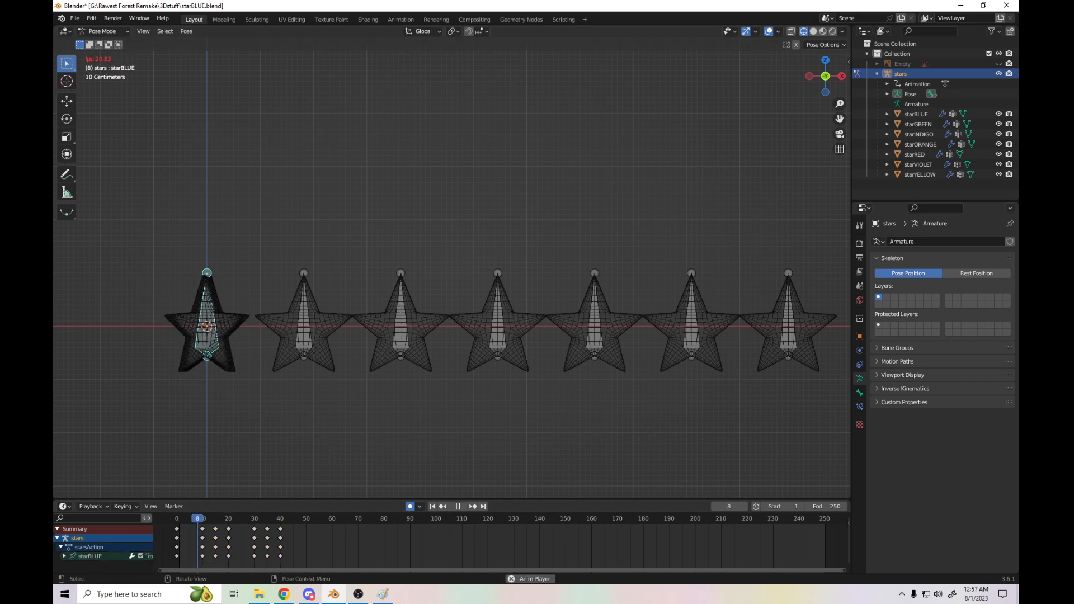
- Play and scrub the starBLUE animation between frames 20 and 40 to examine its rotation in the pasted section
key(space)
drag(289, 518, 236, 519)
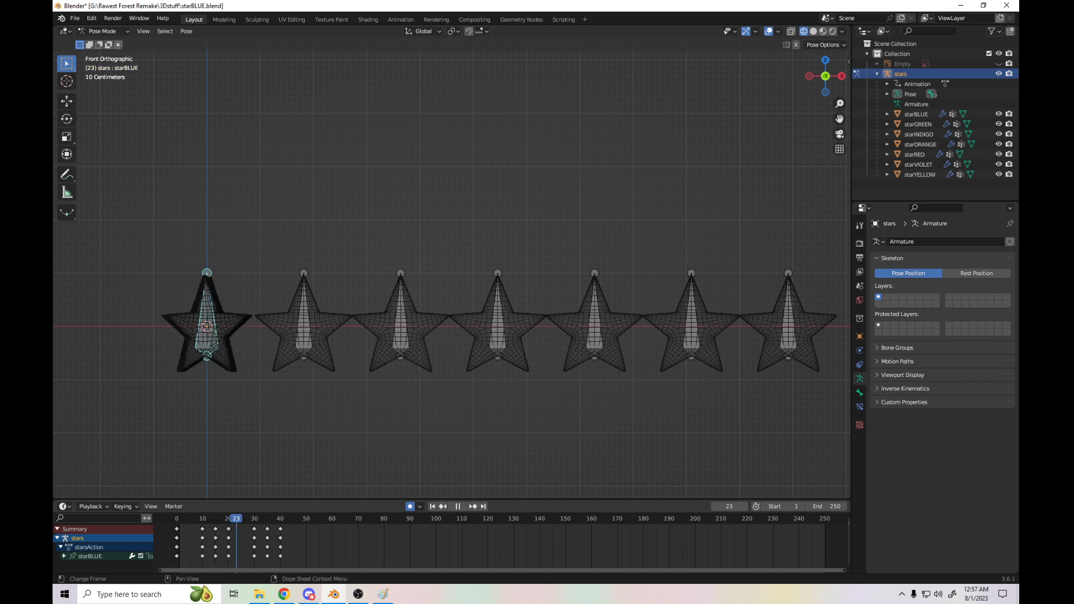
key(space)
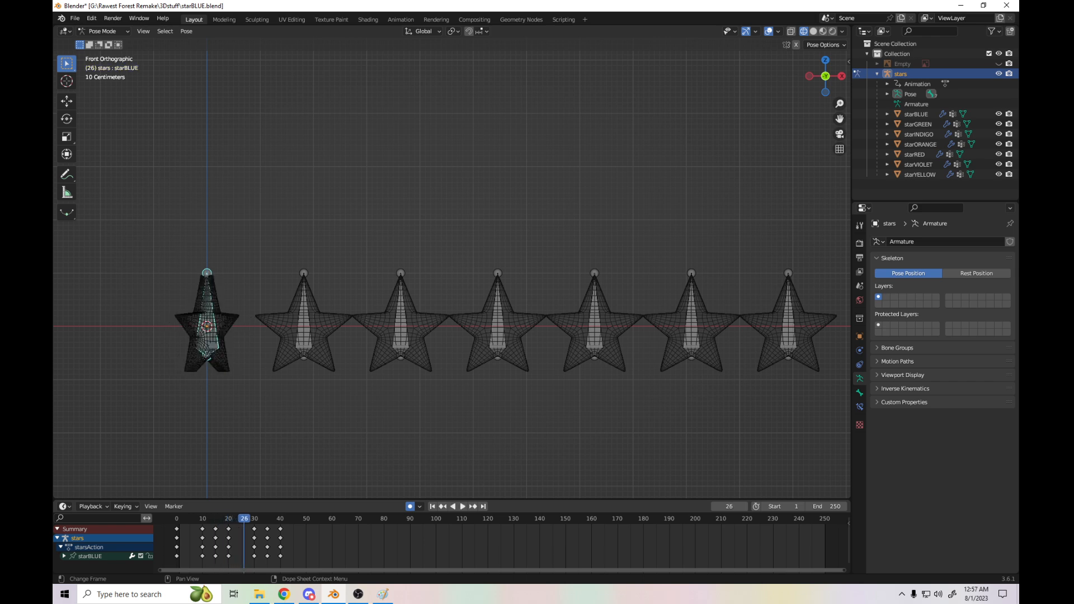
key(shift+ctrl+space)
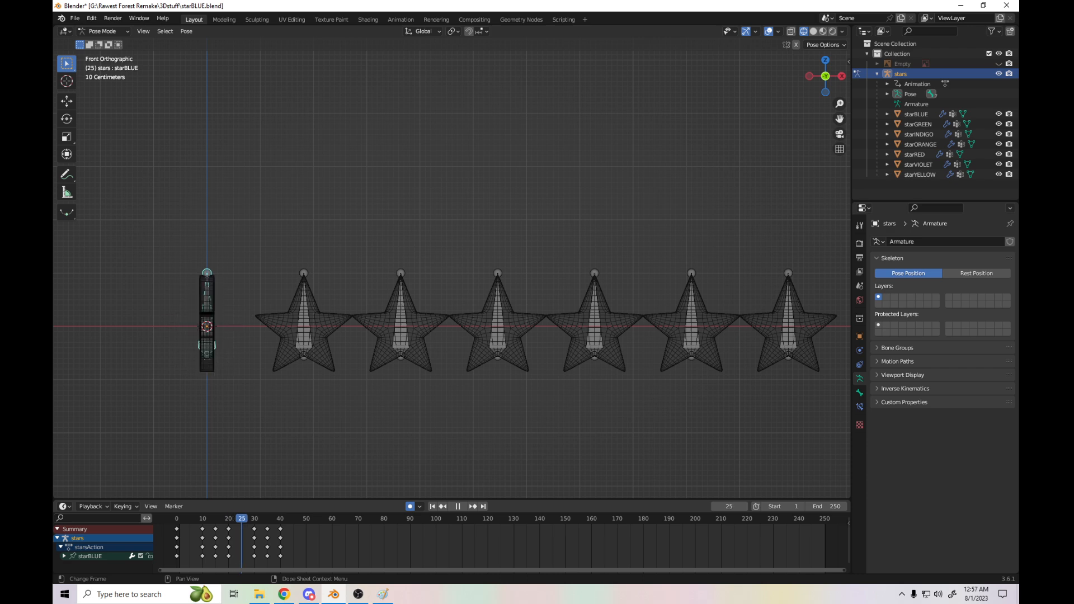
key(space)
click(207, 330)
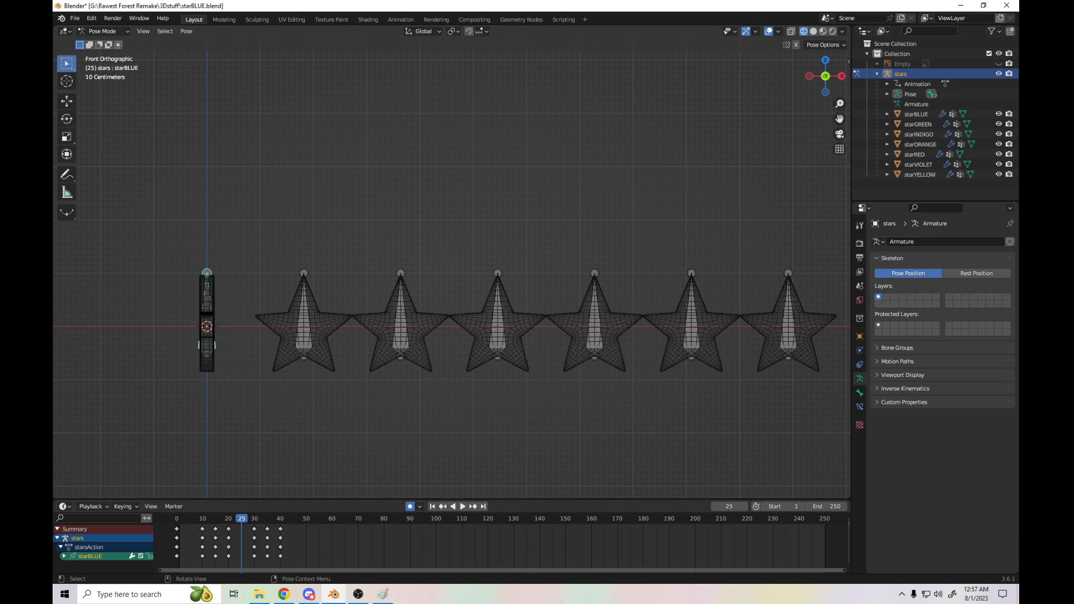
drag(242, 518, 213, 518)
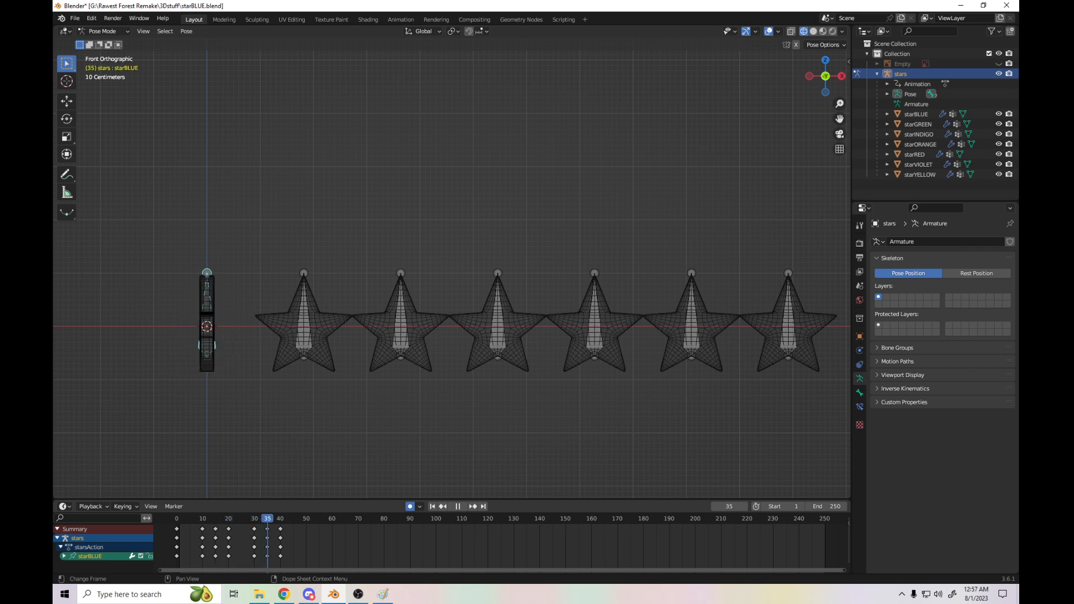
key(space)
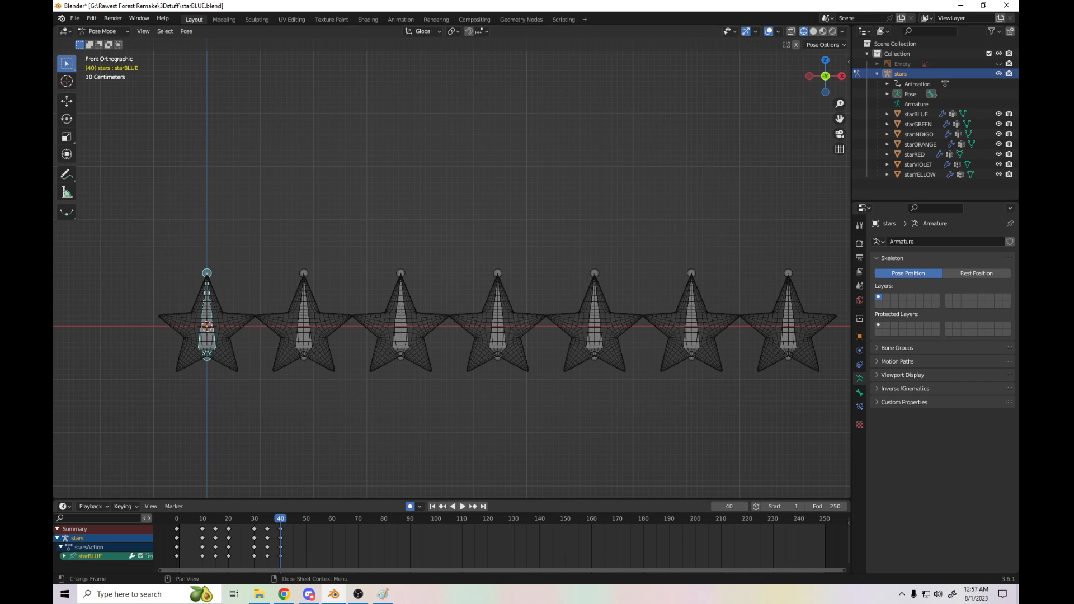
- Try playing the animation without the starBLUE keyframe at frame 30, and undo that keyframe's deletion
drag(259, 559, 177, 519)
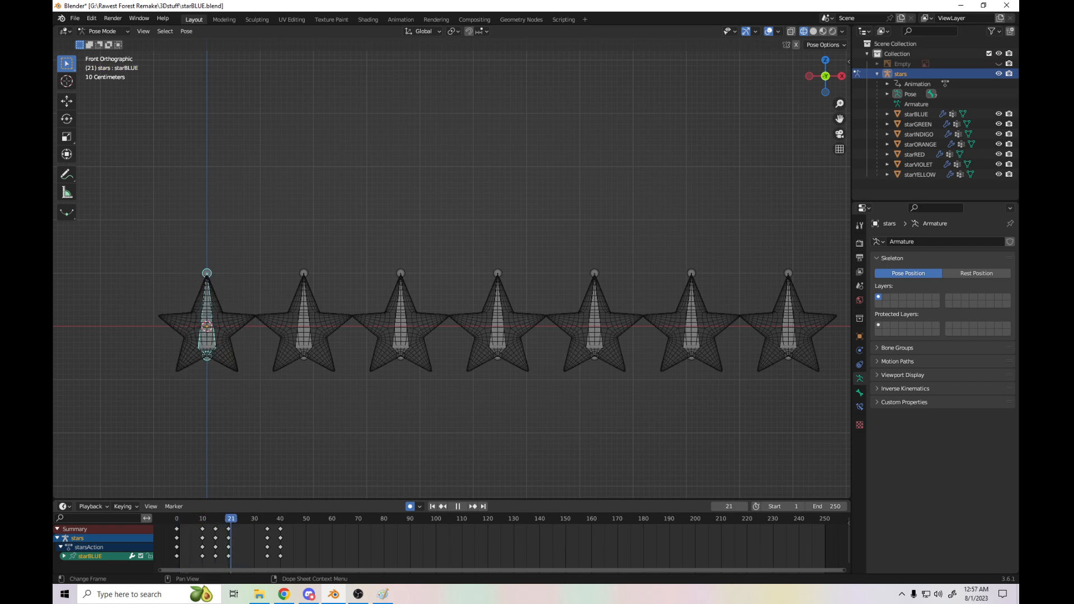
key(space)
key(ctrl+z)
key(ctrl+z)
drag(231, 519, 242, 519)
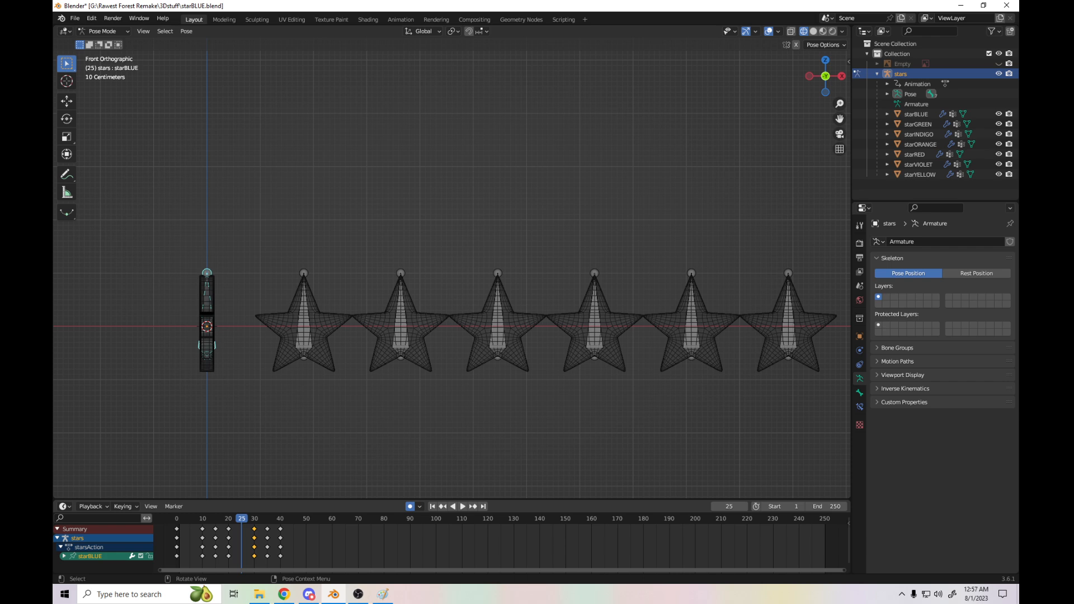
- Replace the starBLUE keyframes at frames 30, 35 and 40 with a copy of the frame 15 keyframe at frame 25
drag(291, 560, 245, 521)
key(Delete)
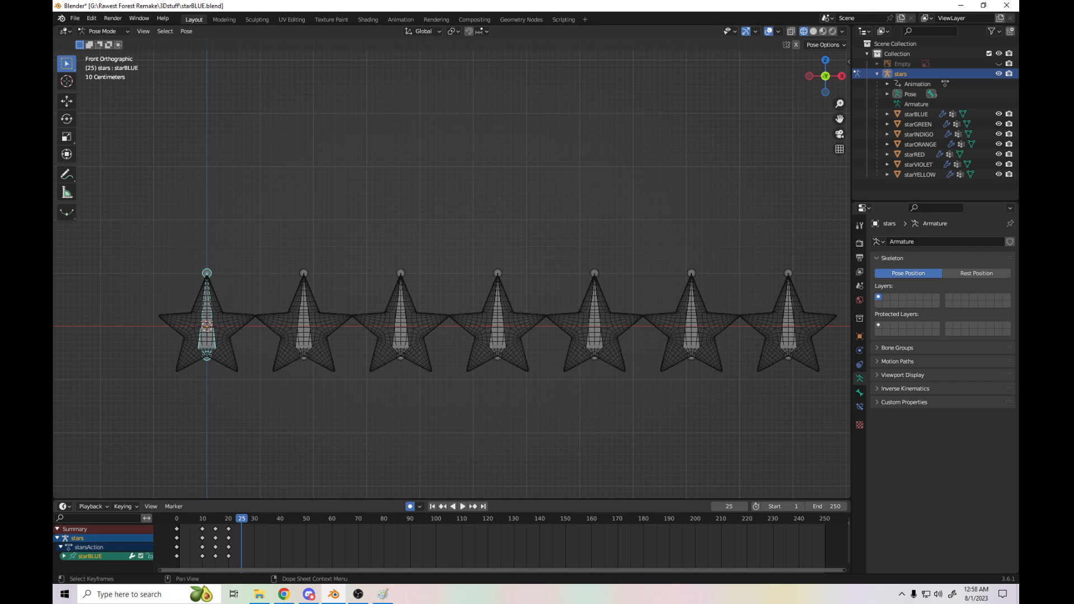
click(215, 519)
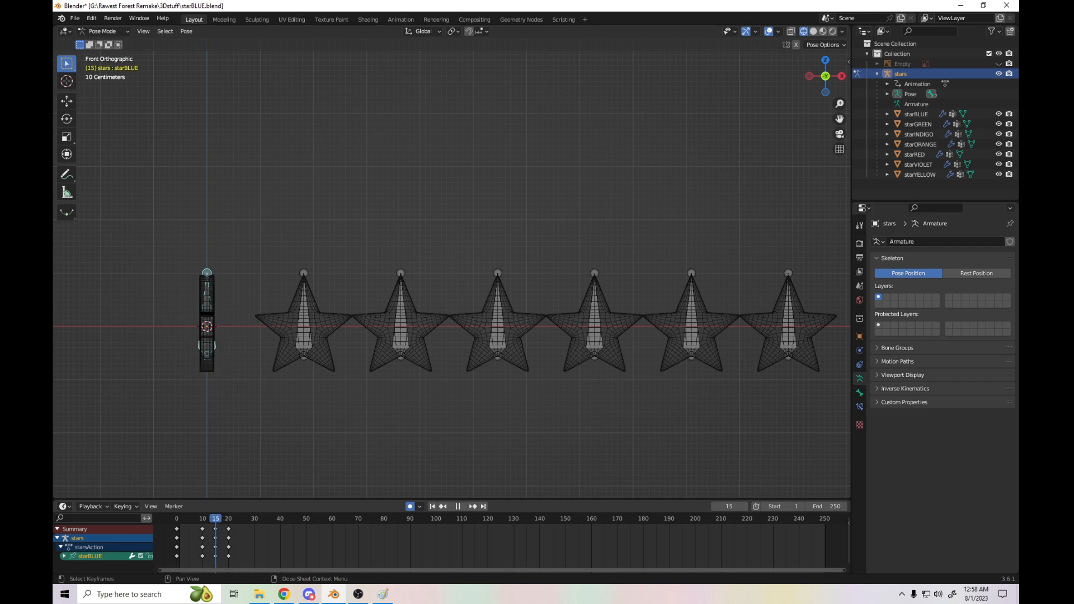
key(b)
drag(217, 563, 219, 563)
click(241, 518)
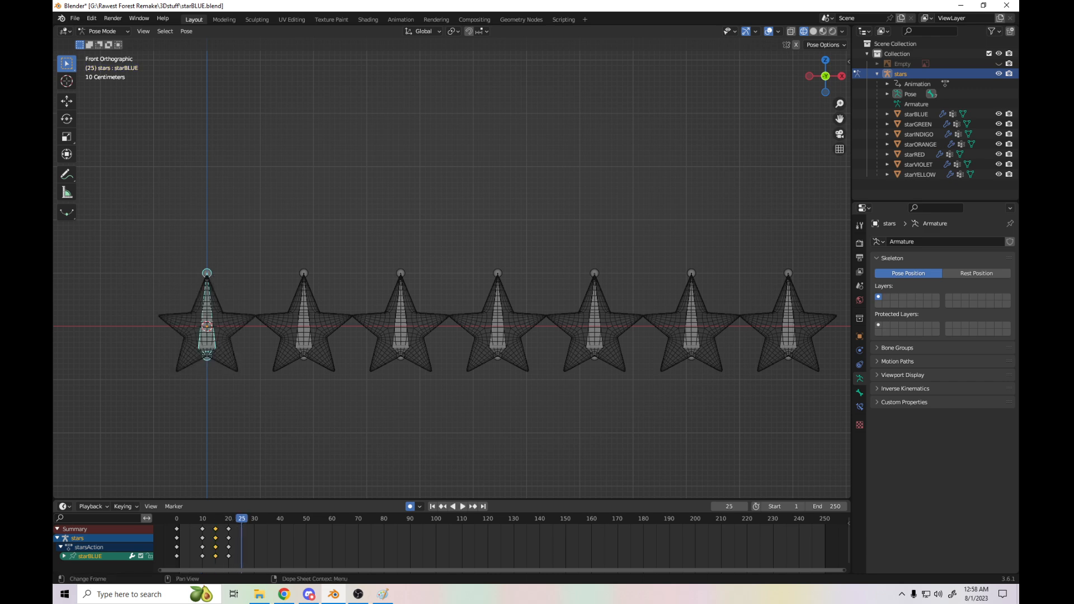
key(ctrl+v)
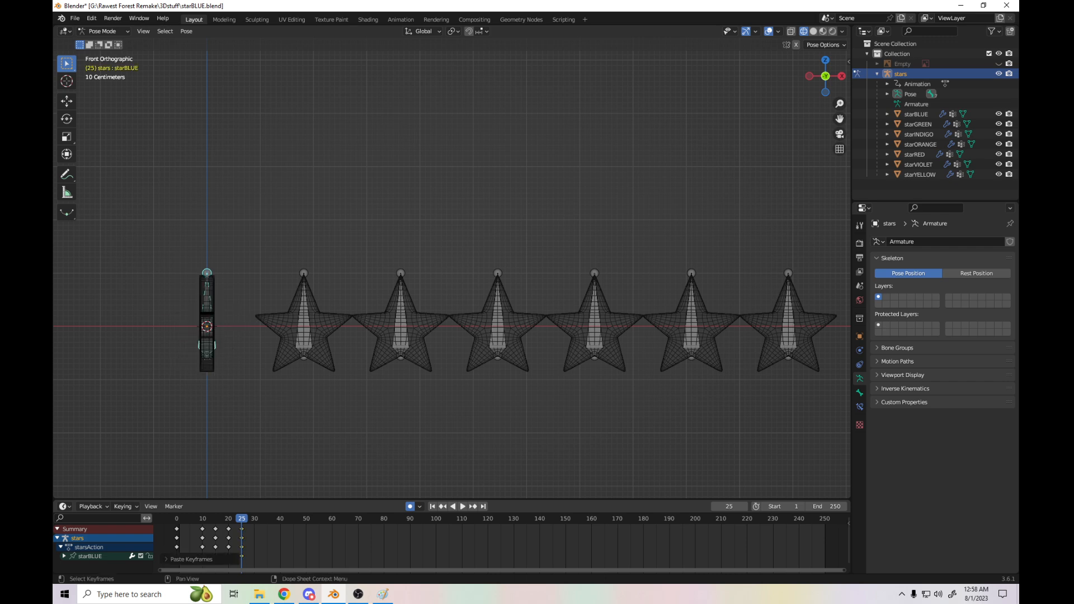
click(253, 551)
- Try pasting a copied starBLUE keyframe at frame 30, and undo the pastes
drag(194, 565, 207, 521)
key(space)
key(space)
key(ctrl+v)
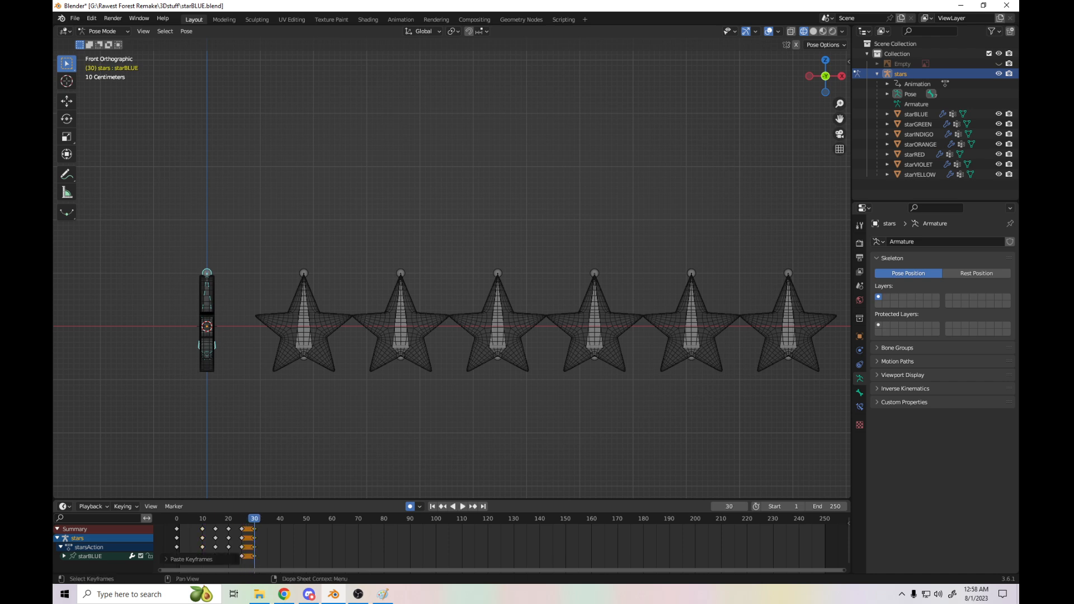
key(ctrl+z)
click(258, 547)
click(256, 518)
key(Left)
key(ctrl+v)
mouse_move(254, 519)
mouse_down()
mouse_move(203, 518)
mouse_move(239, 519)
mouse_up()
key(ctrl+z)
key(ctrl+z)
- Copy the starBLUE keyframe at frame 10 to frame 30 and play the animation
drag(193, 564, 207, 522)
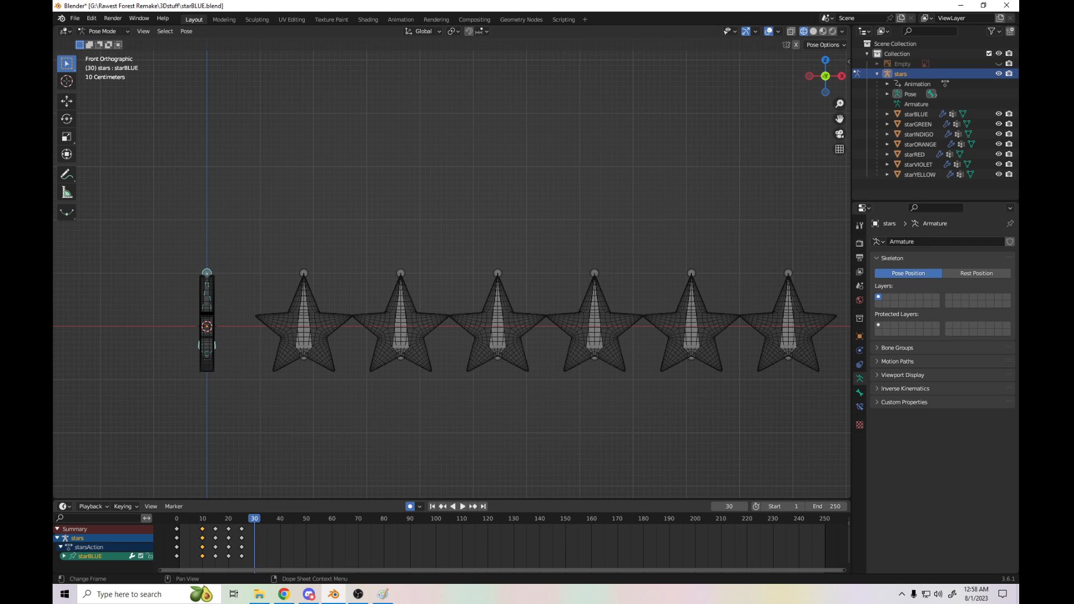
key(ctrl+v)
mouse_move(255, 519)
mouse_down()
mouse_move(176, 519)
mouse_move(254, 519)
mouse_up()
key(space)
key(space)
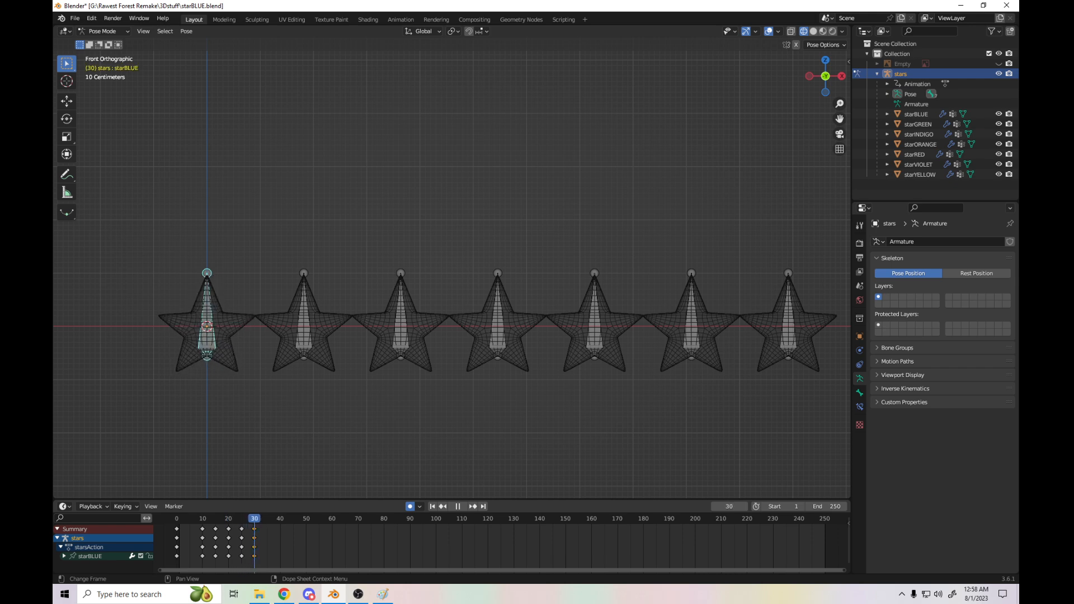
- Delete the starBLUE keyframes at frames 25 and 30, and replay the animation from the start
drag(263, 562, 239, 523)
key(Delete)
key(shift+Left)
key(space)
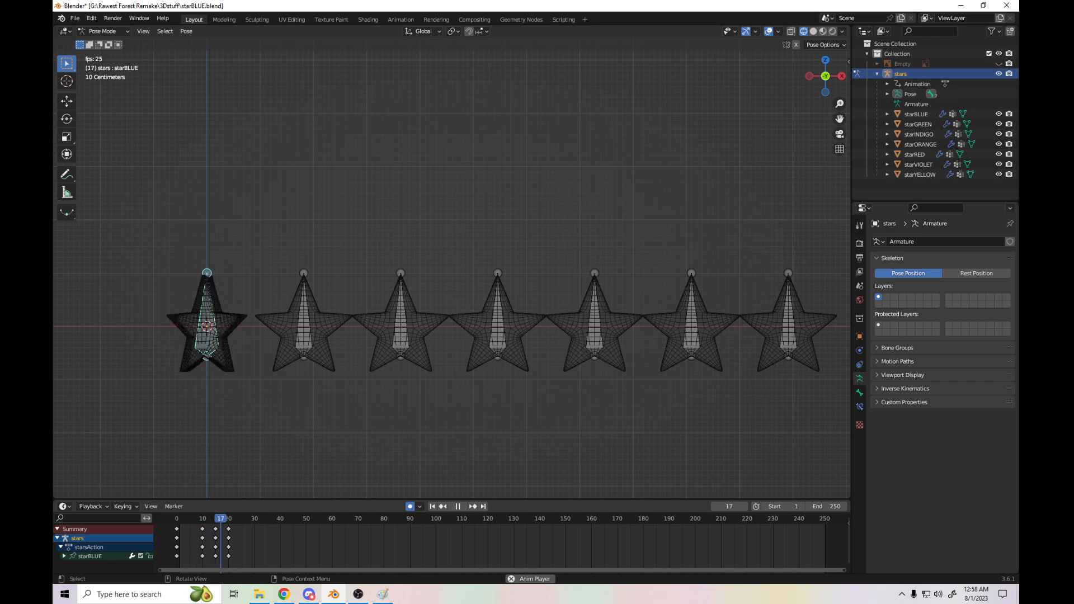
key(space)
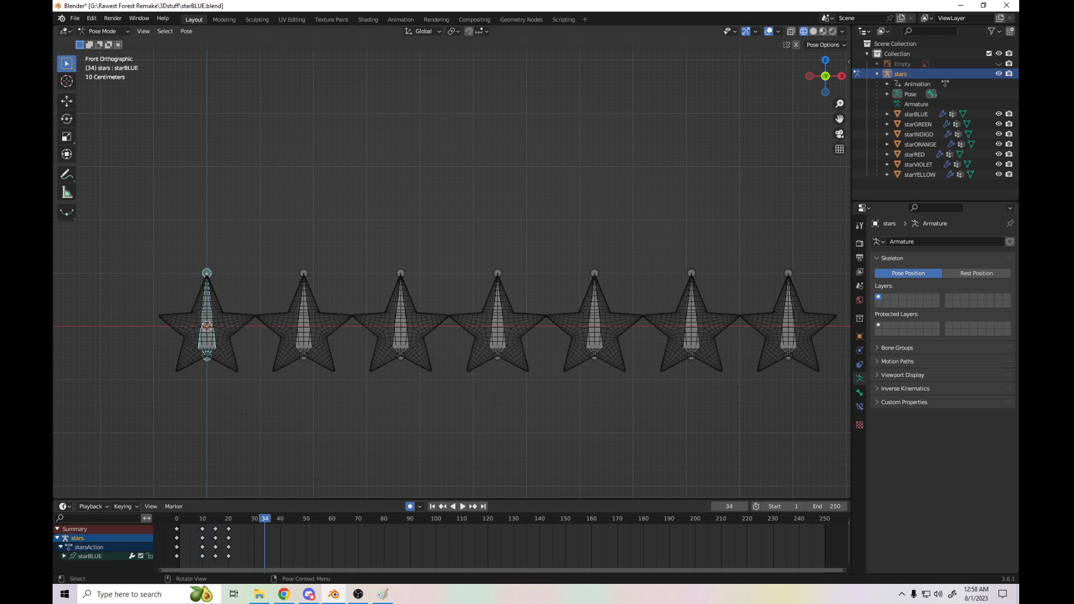
key(shift+Left)
key(space)
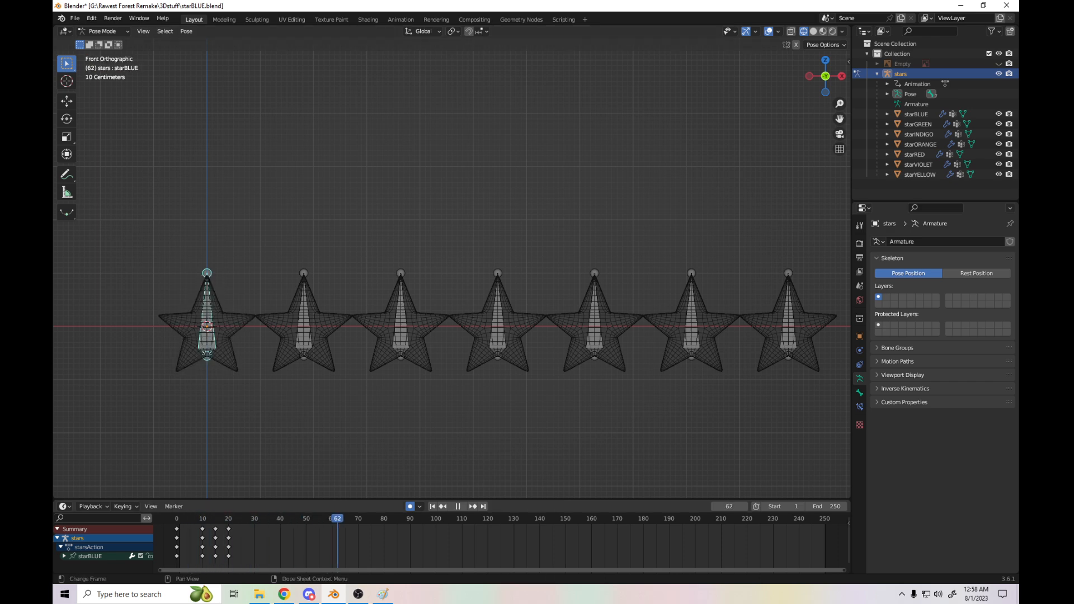
key(space)
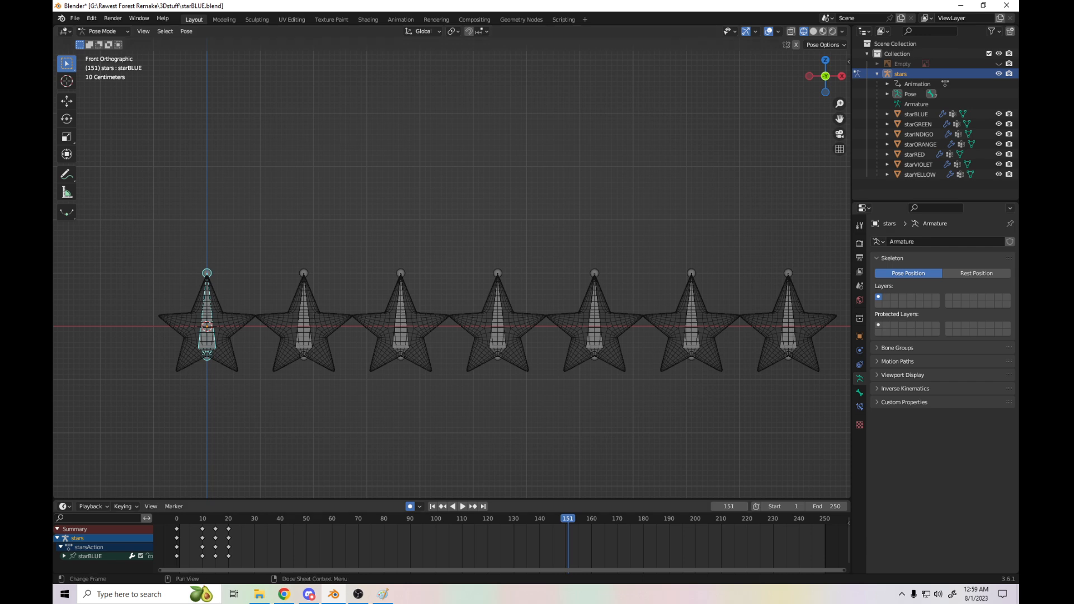
- Paste copies of the starBLUE keyframes at frames 10, 15 and 20 starting at frame 30
mouse_move(244, 519)
mouse_down()
mouse_move(228, 518)
mouse_move(244, 518)
mouse_up()
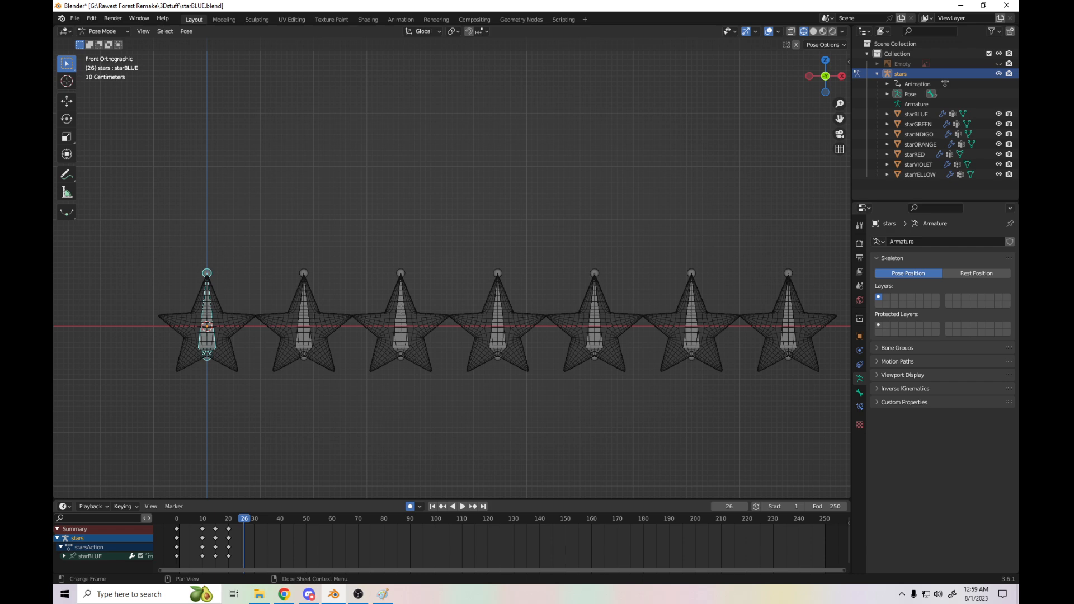
drag(245, 565, 196, 526)
drag(257, 519, 255, 518)
click(255, 550)
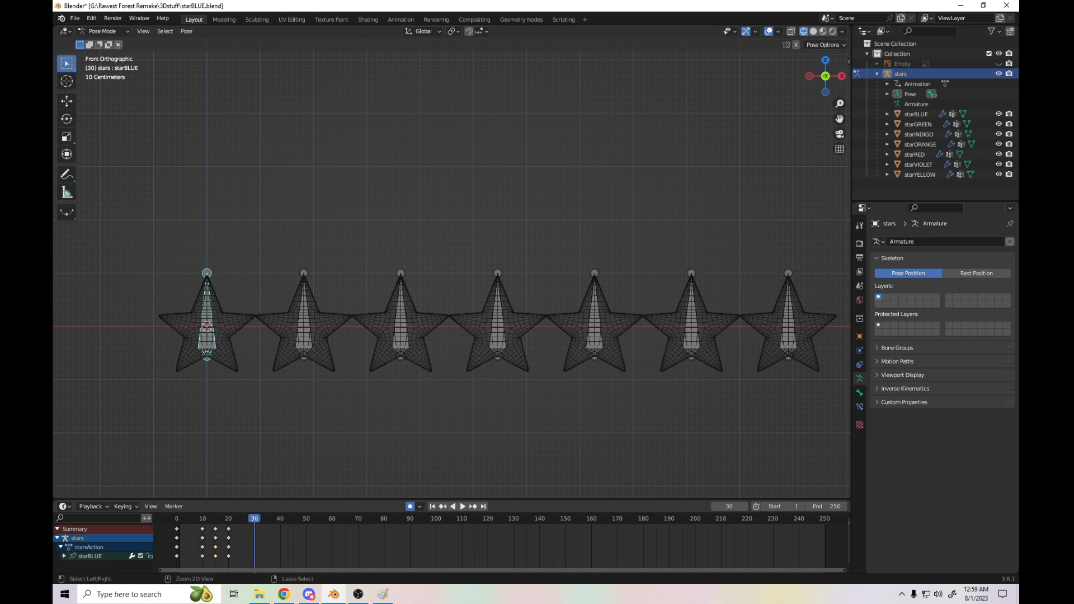
key(ctrl+v)
mouse_move(285, 594)
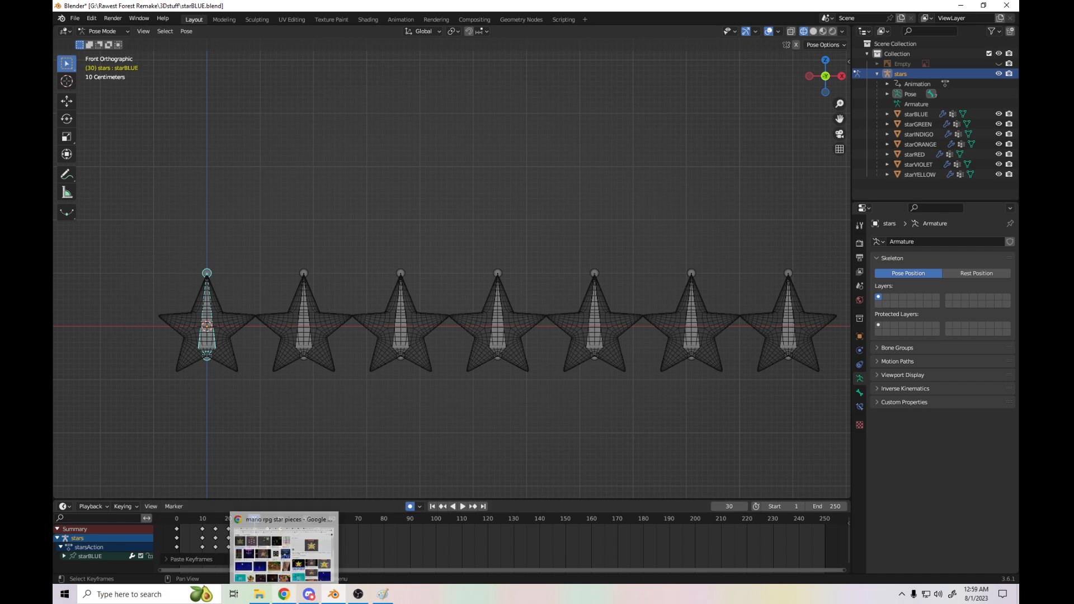
- Play the animation from the start and examine the starBLUE rotation at frames 25 and 30
drag(180, 518, 176, 519)
key(space)
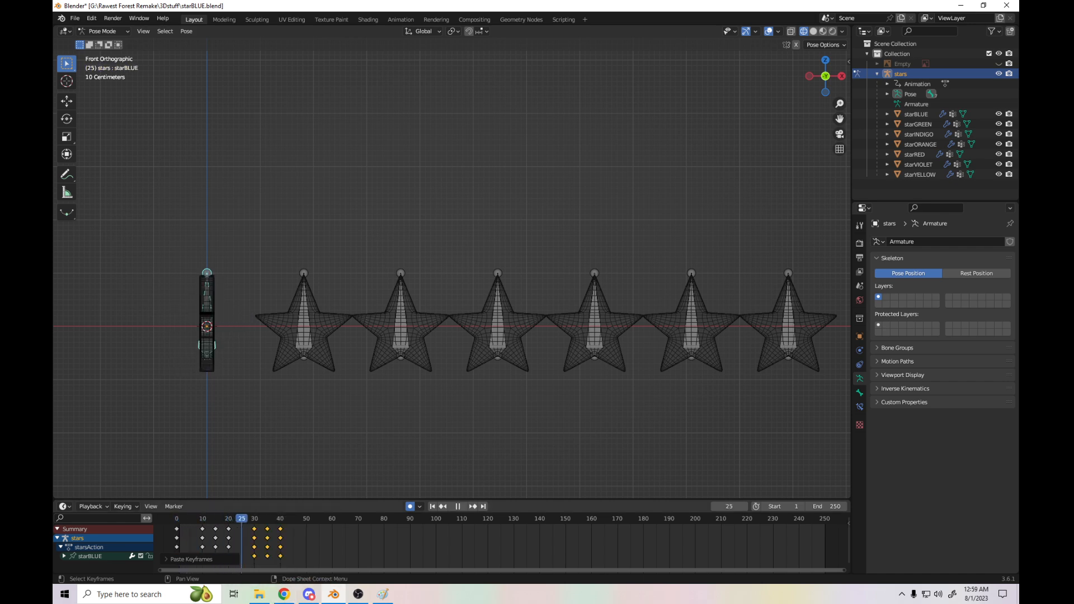
key(space)
key(Left)
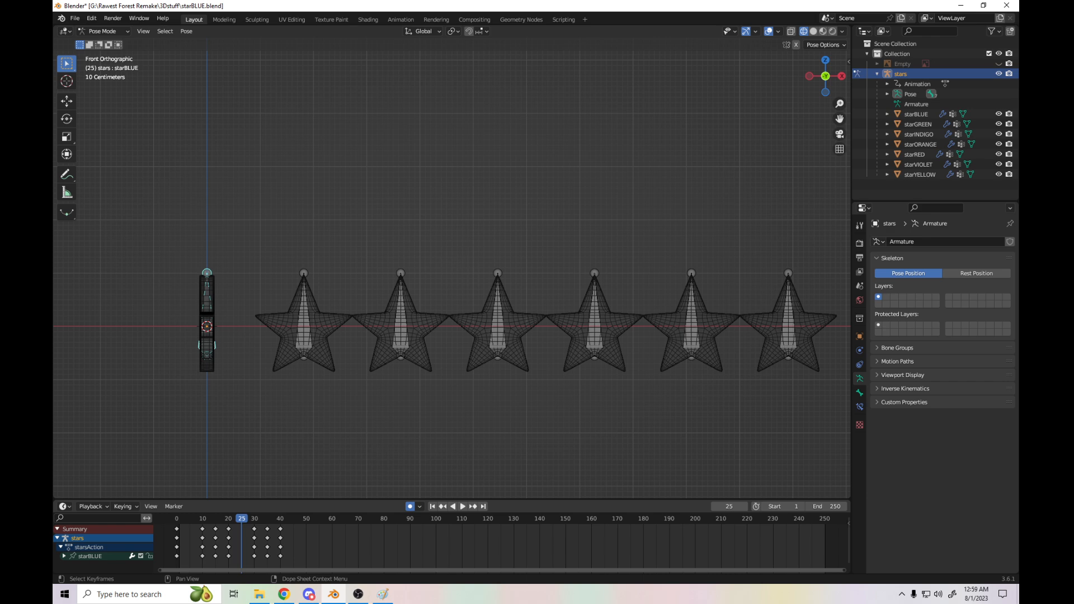
key(space)
key(space)
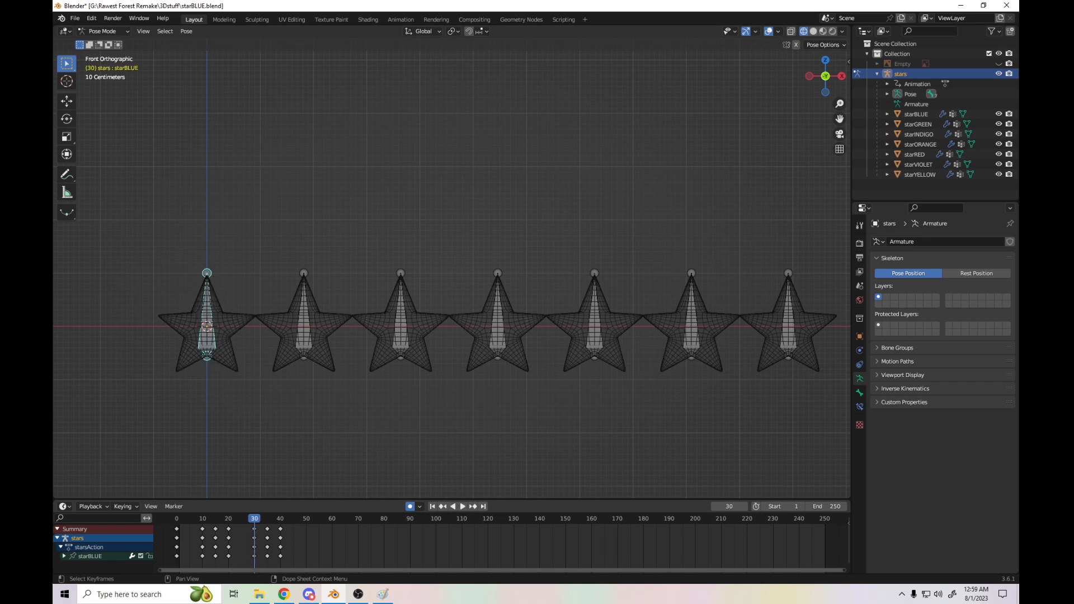
right_click(174, 338)
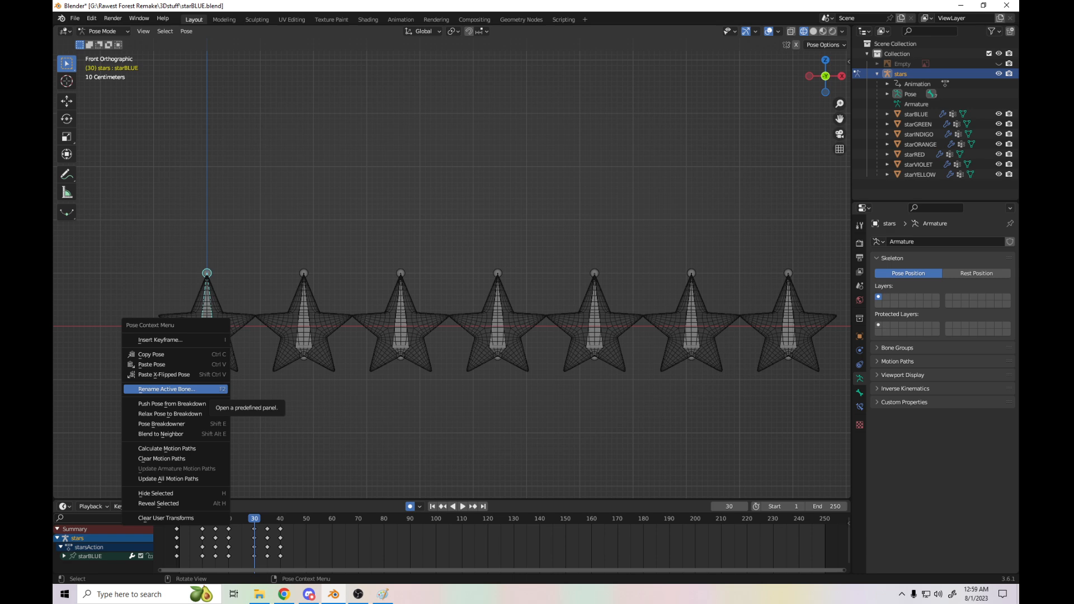
key(Escape)
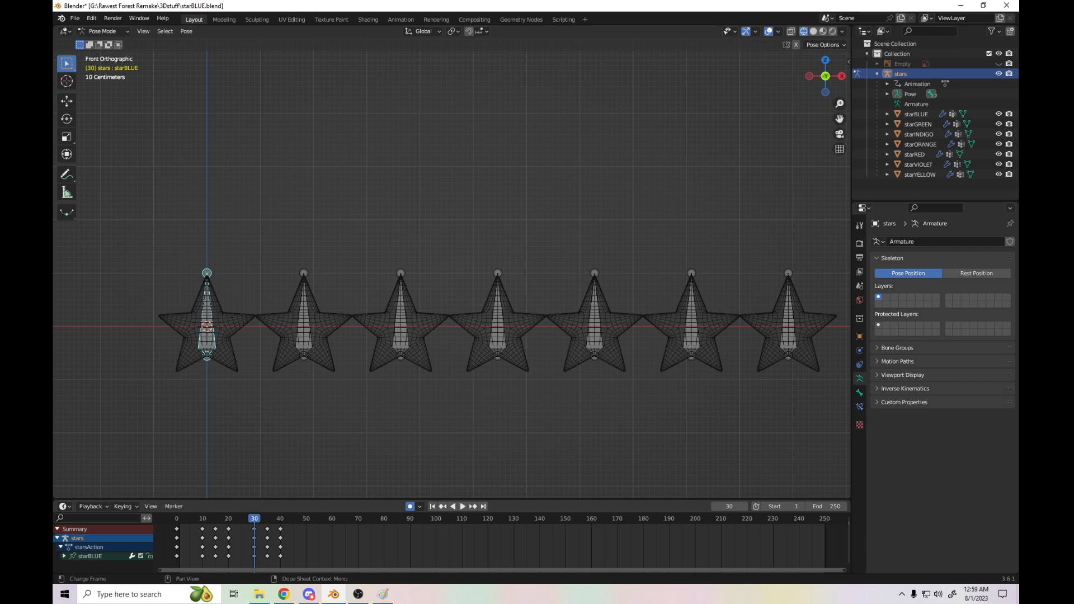
right_click(226, 527)
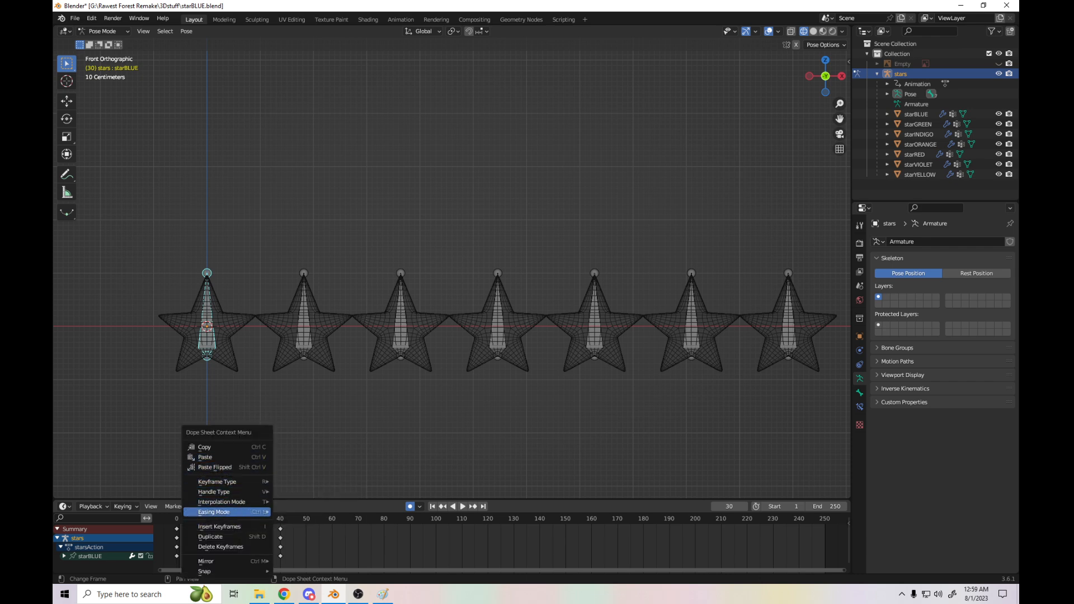
mouse_move(214, 512)
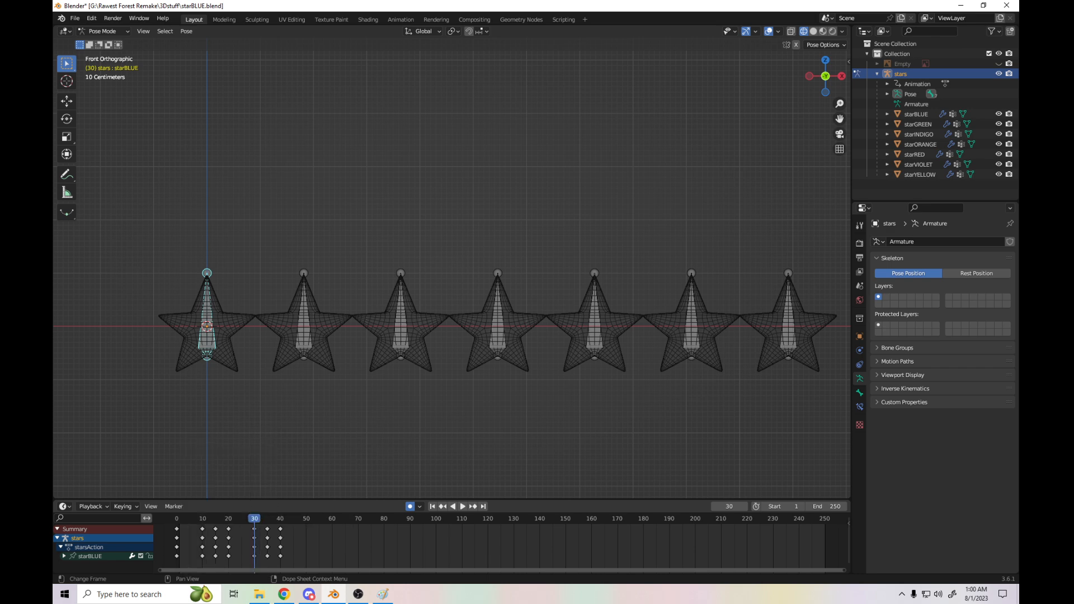
- Replace the starBLUE keyframes at frames 30, 35 and 40 with a flipped paste of the copied keyframes, and play the animation
drag(248, 562, 291, 525)
key(Delete)
right_click(231, 537)
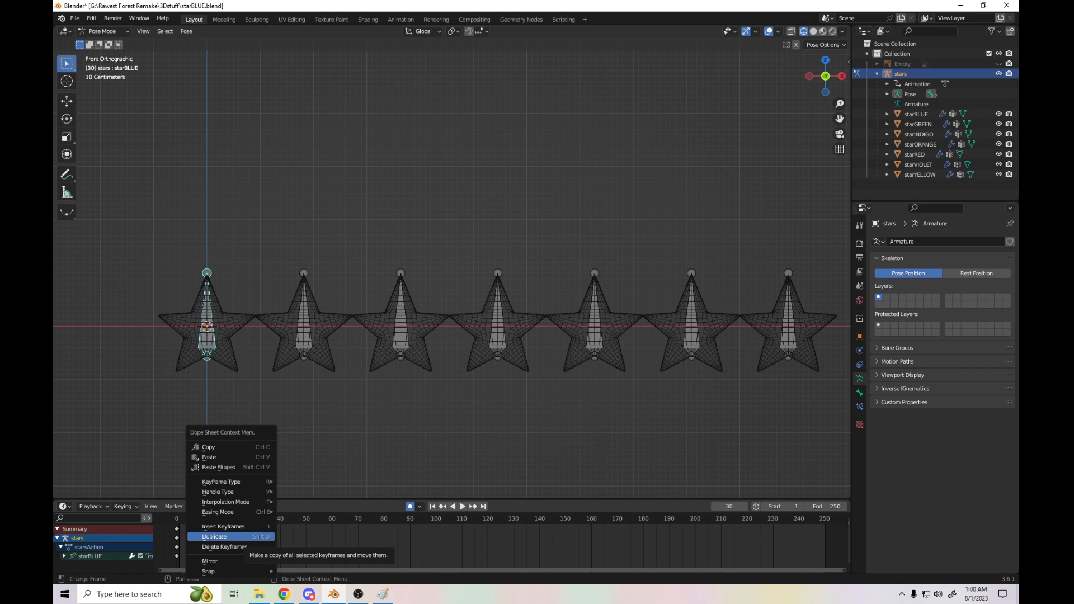
click(219, 467)
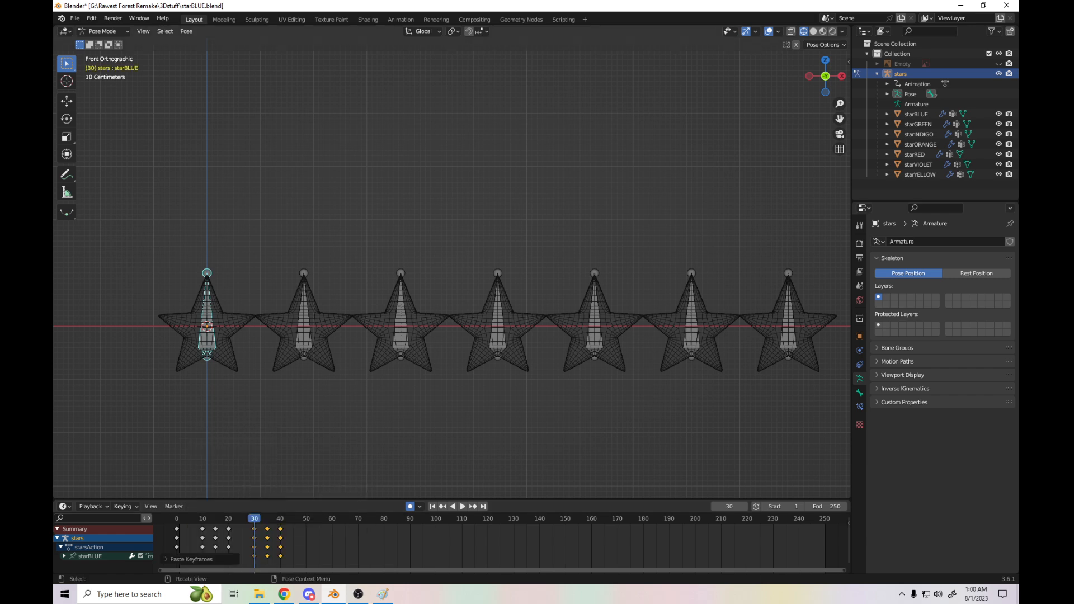
drag(205, 518, 177, 513)
key(space)
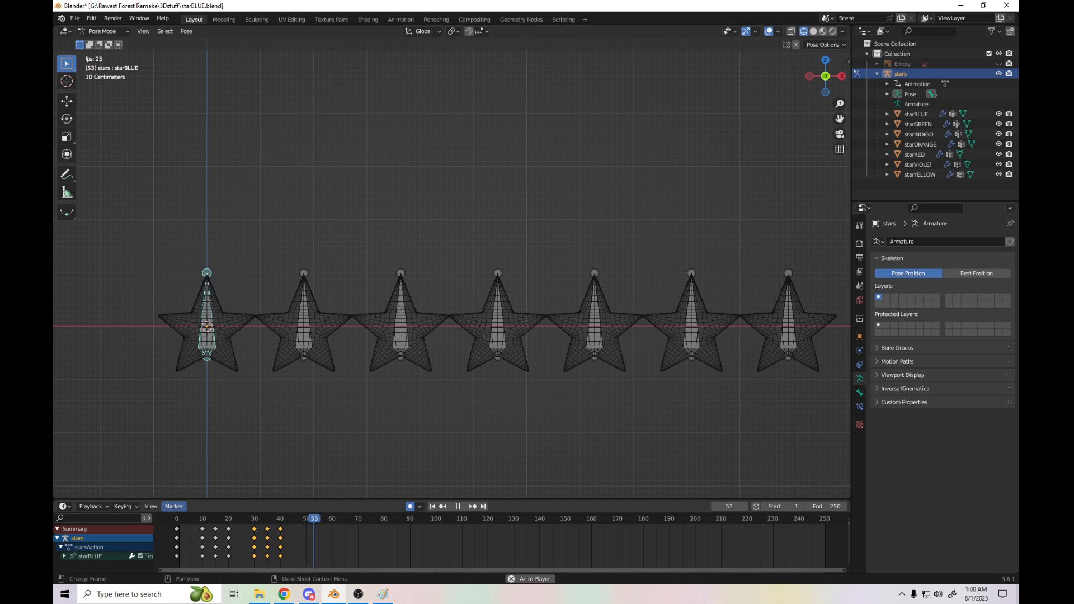
key(space)
- Replace the starBLUE keyframes at frames 35 and 40 with copies of the frame 15 and 20 keyframes, and replay the animation
drag(275, 518, 254, 519)
drag(290, 561, 263, 522)
drag(238, 562, 212, 518)
key(ctrl+c)
key(space)
key(space)
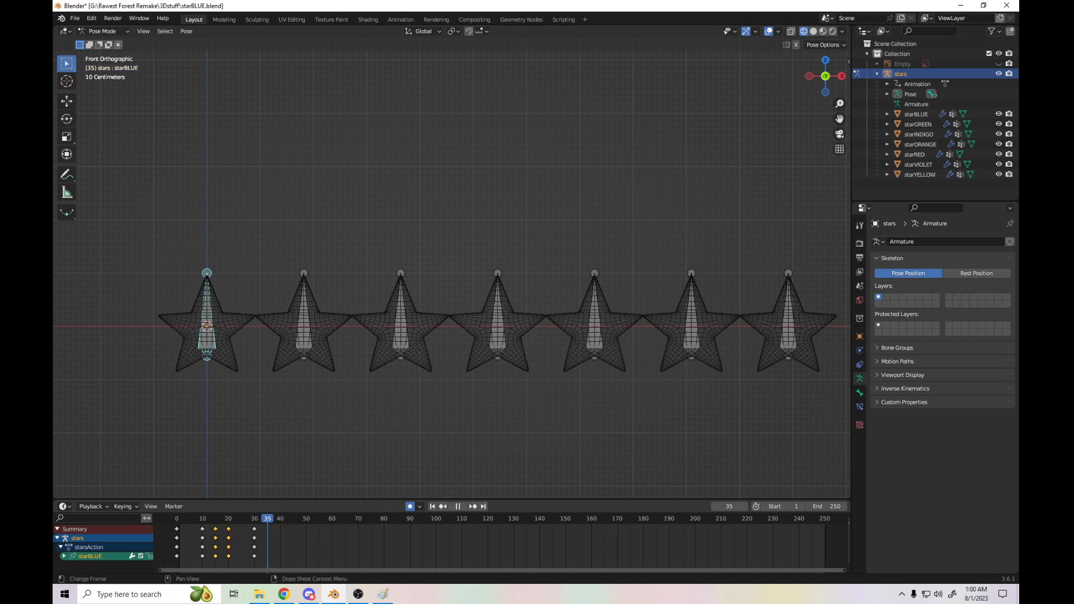
key(ctrl+v)
key(shift+Left)
key(space)
key(space)
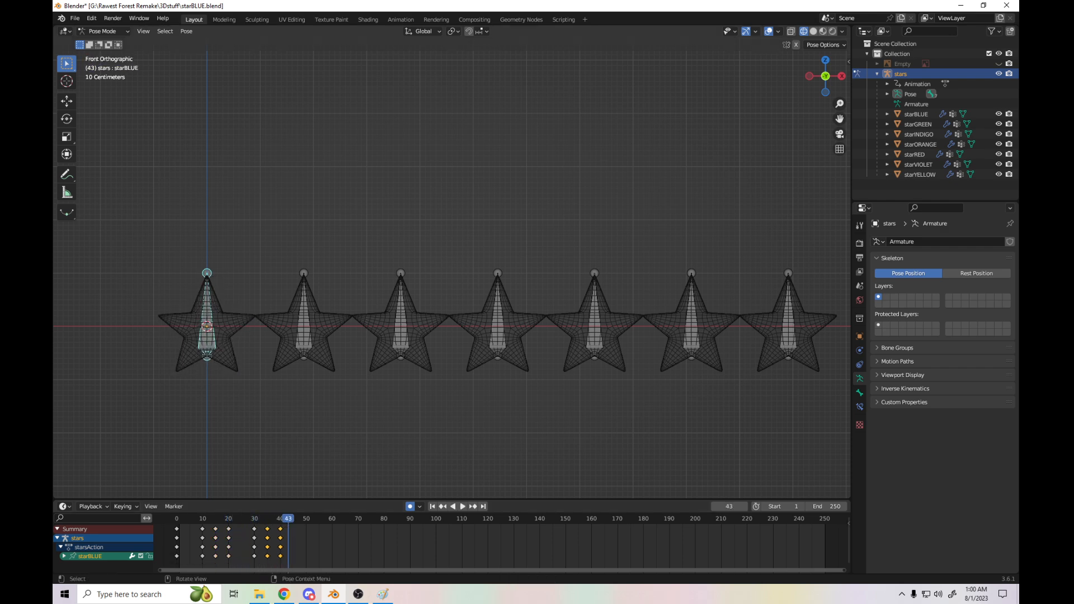
- Replace the starBLUE keyframes at frames 30, 35 and 40 with a paste of copied keyframes, and play the animation
drag(249, 518, 267, 519)
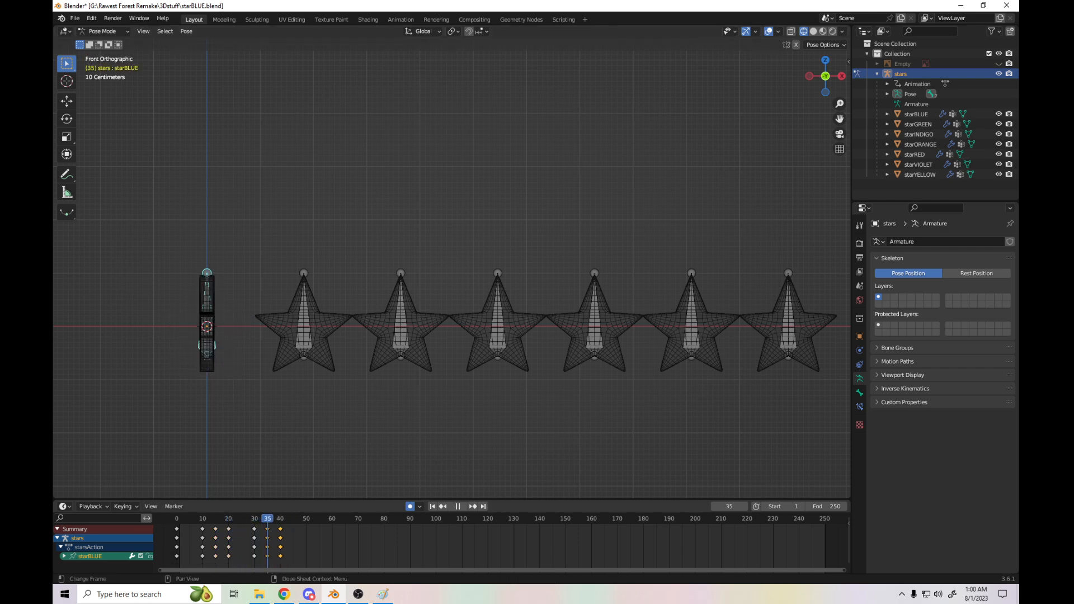
drag(291, 561, 242, 519)
key(Delete)
key(ctrl+c)
click(259, 539)
key(ctrl+v)
key(space)
key(space)
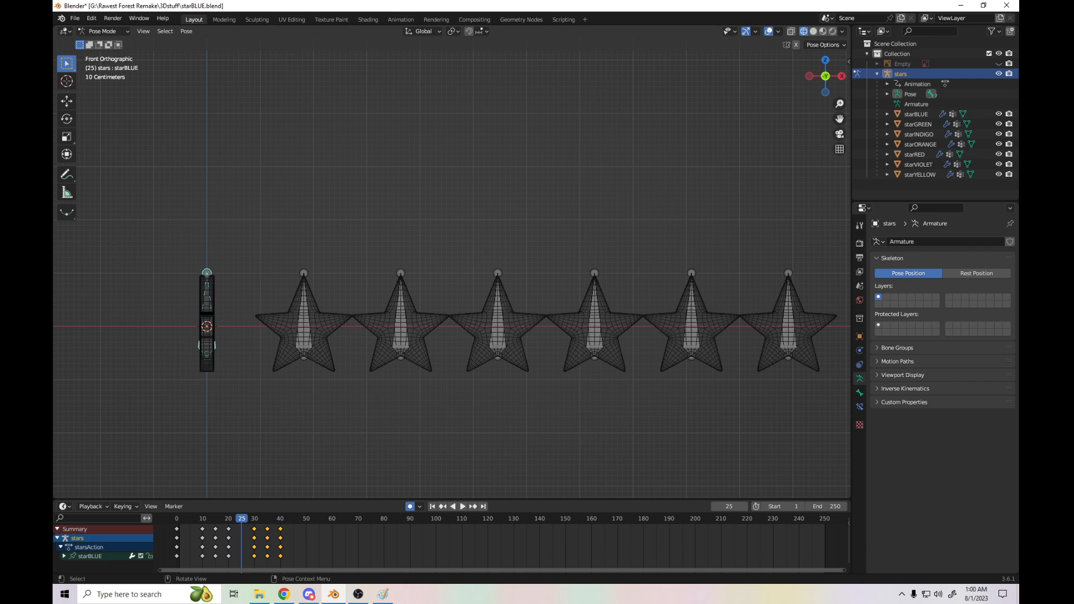
key(alt+a)
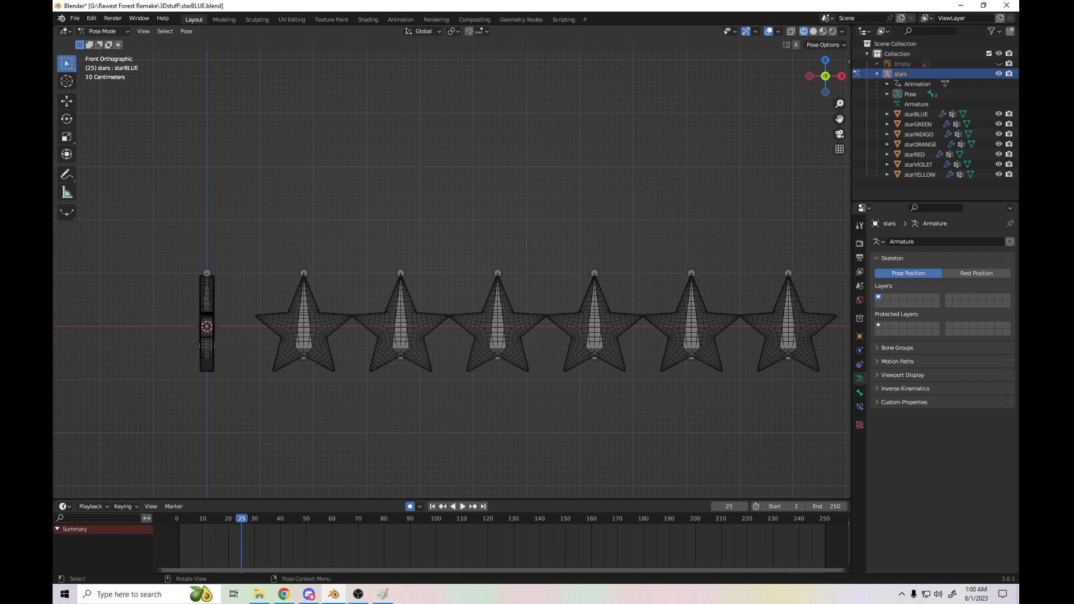
click(206, 302)
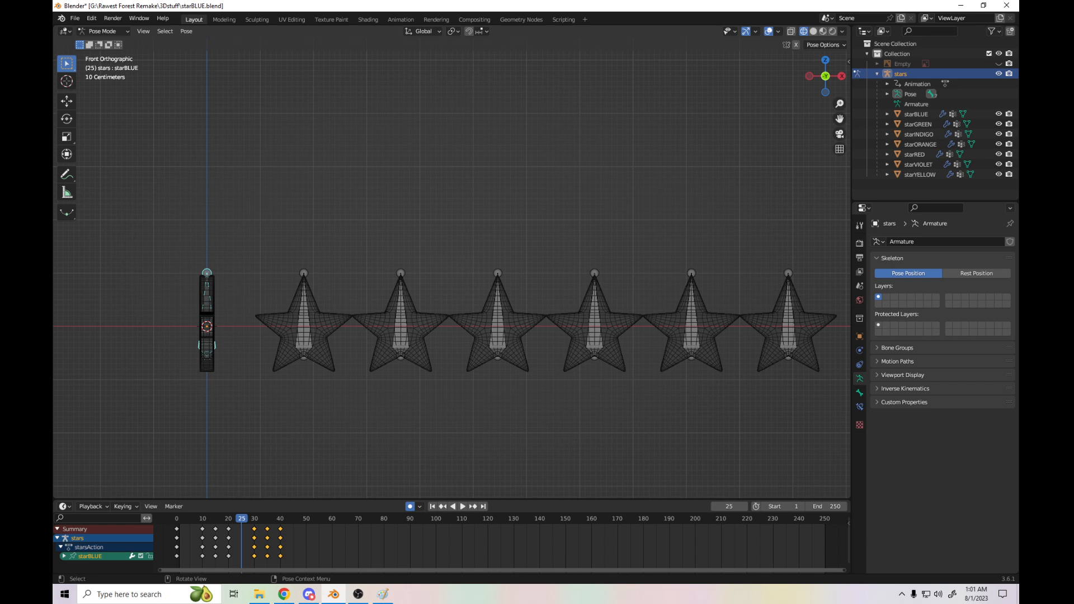
key(r)
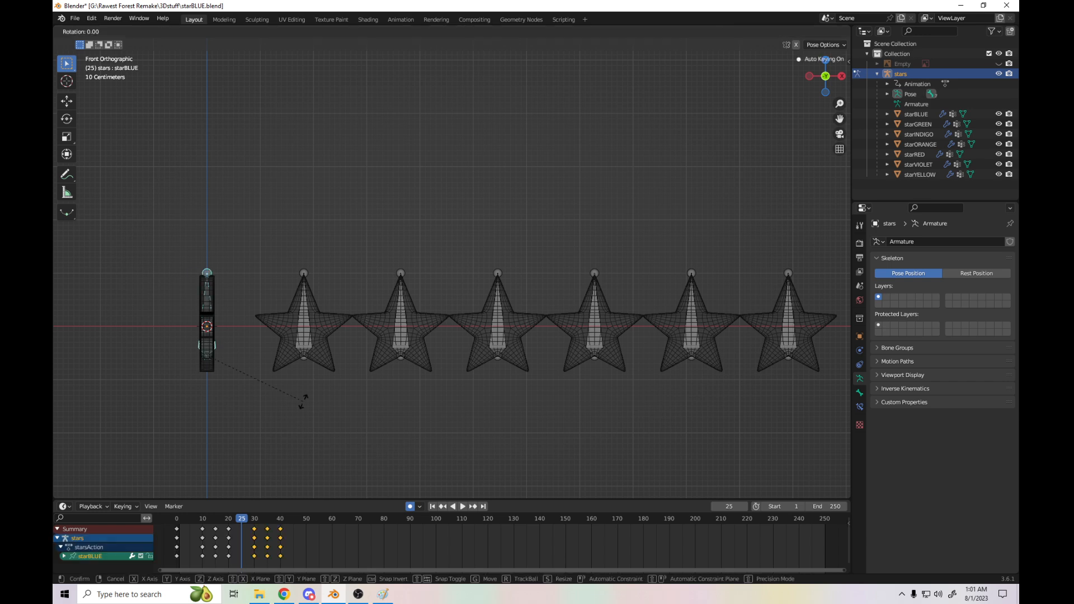
key(z)
key(Escape)
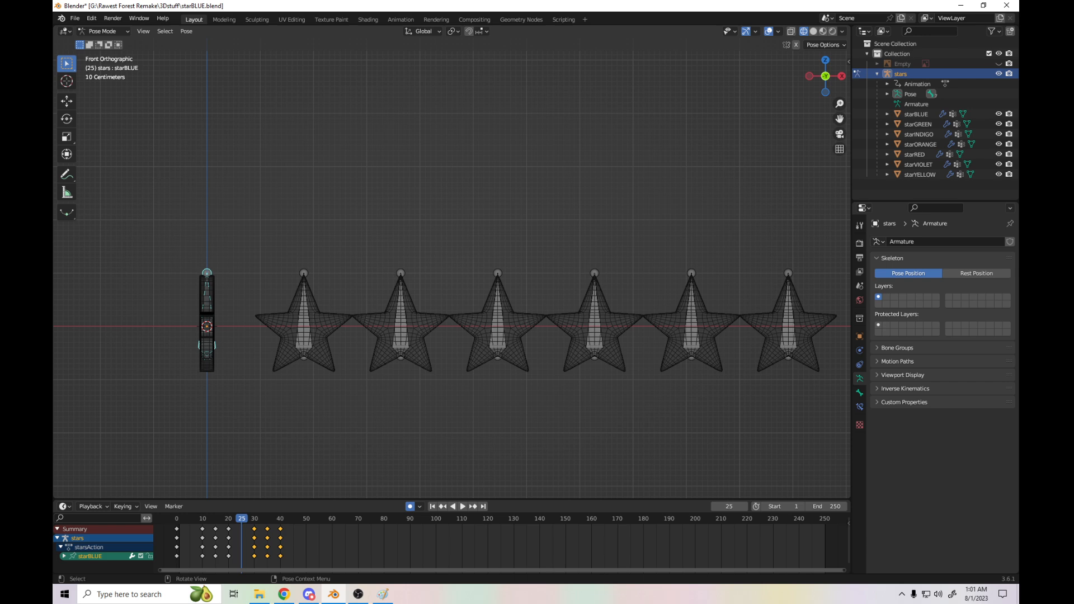
- Rotate the starBLUE bone 90° about the global Z axis at frame 25
key(alt+a)
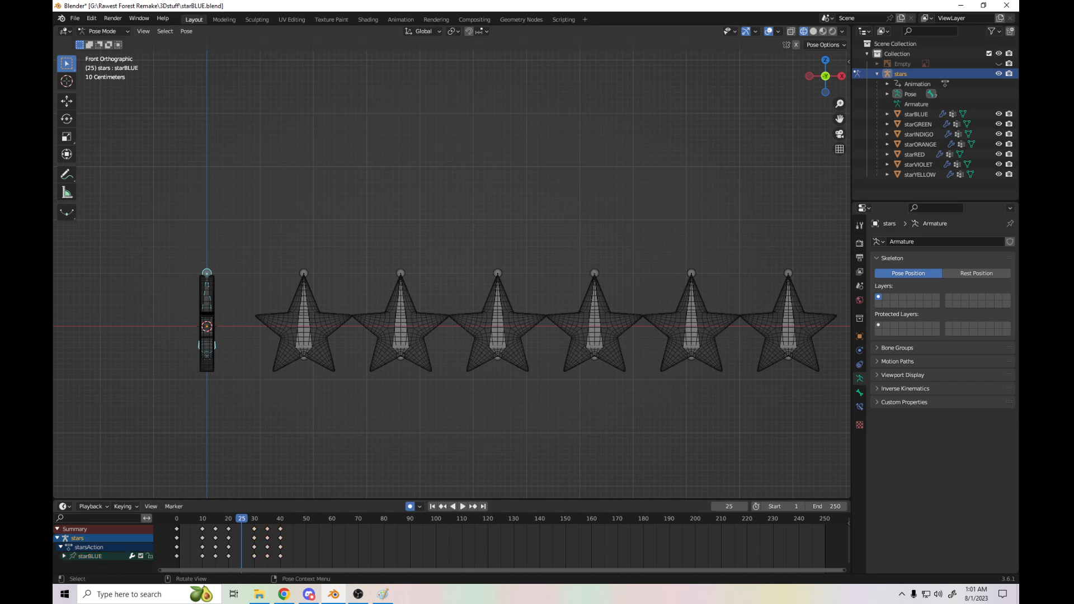
click(207, 313)
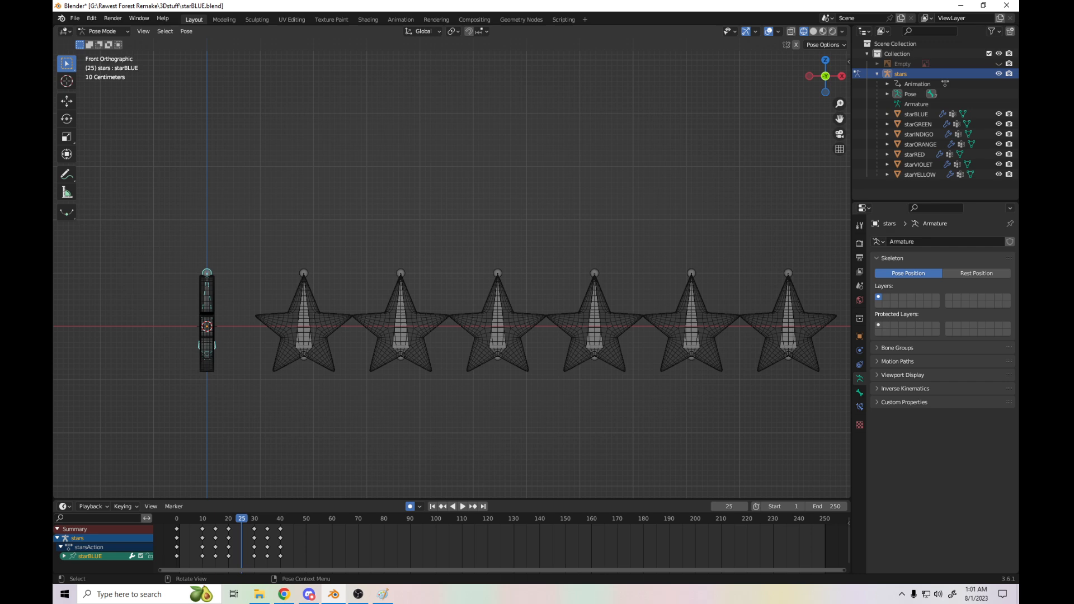
key(r)
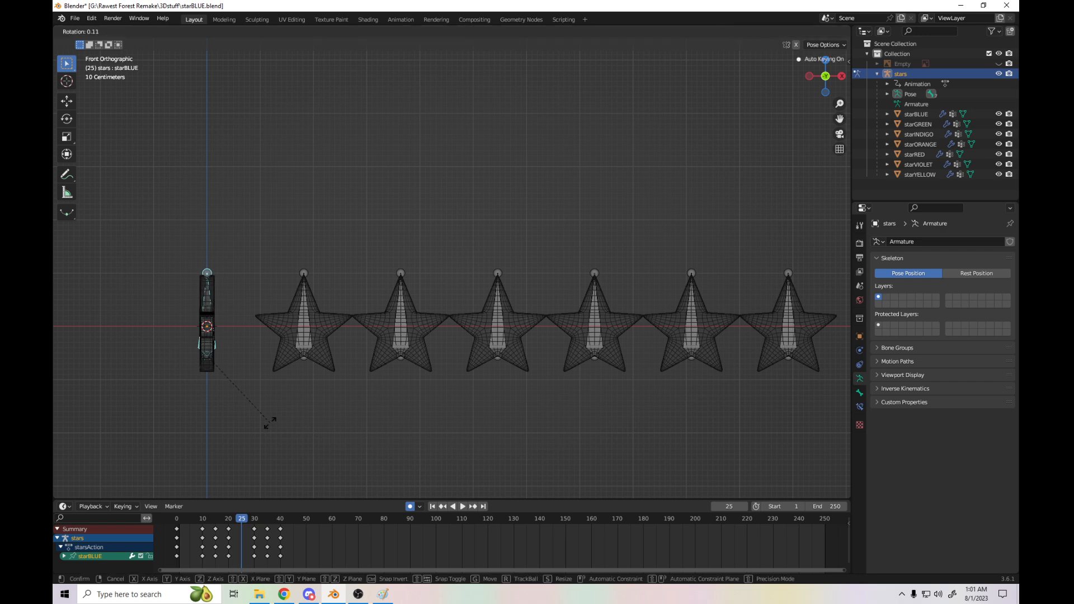
click(269, 427)
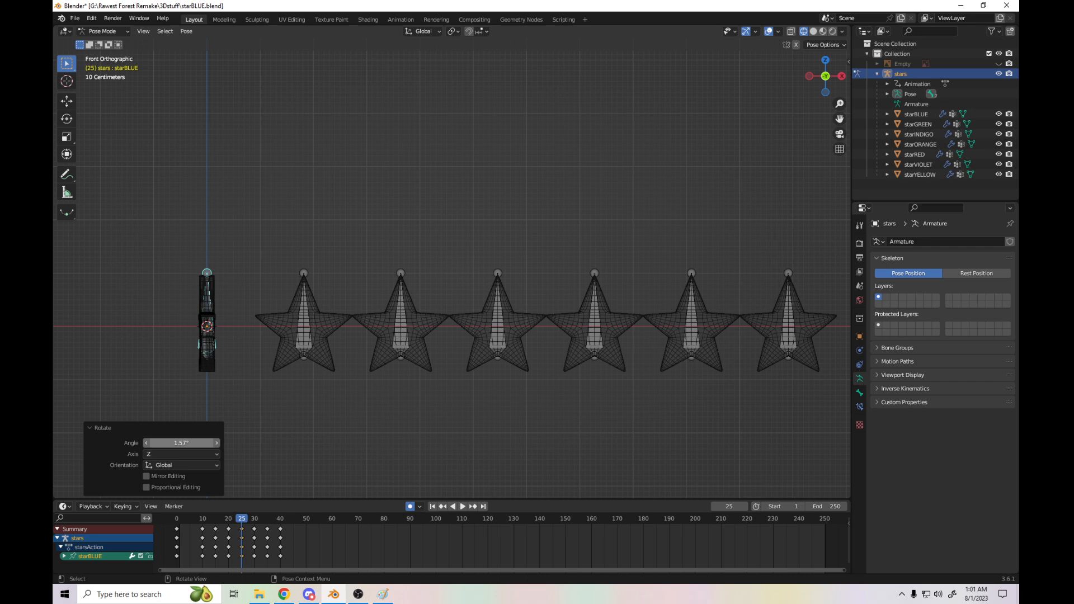
click(181, 442)
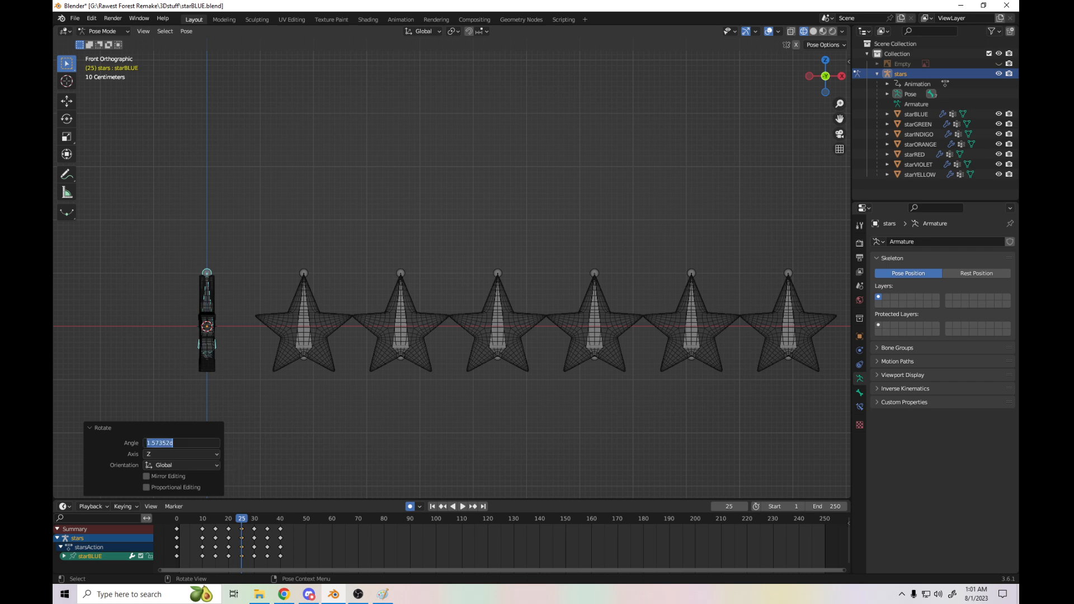
text(90)
key(Return)
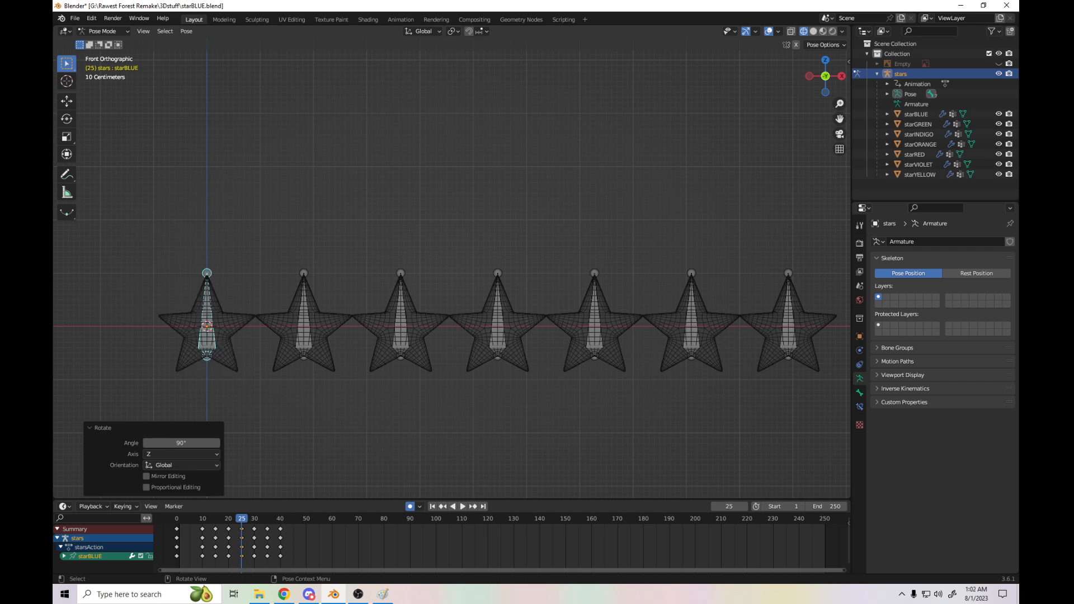
- Change the frame 25 rotation angle of the starBLUE bone to 180° and play the animation
click(181, 443)
text(180)
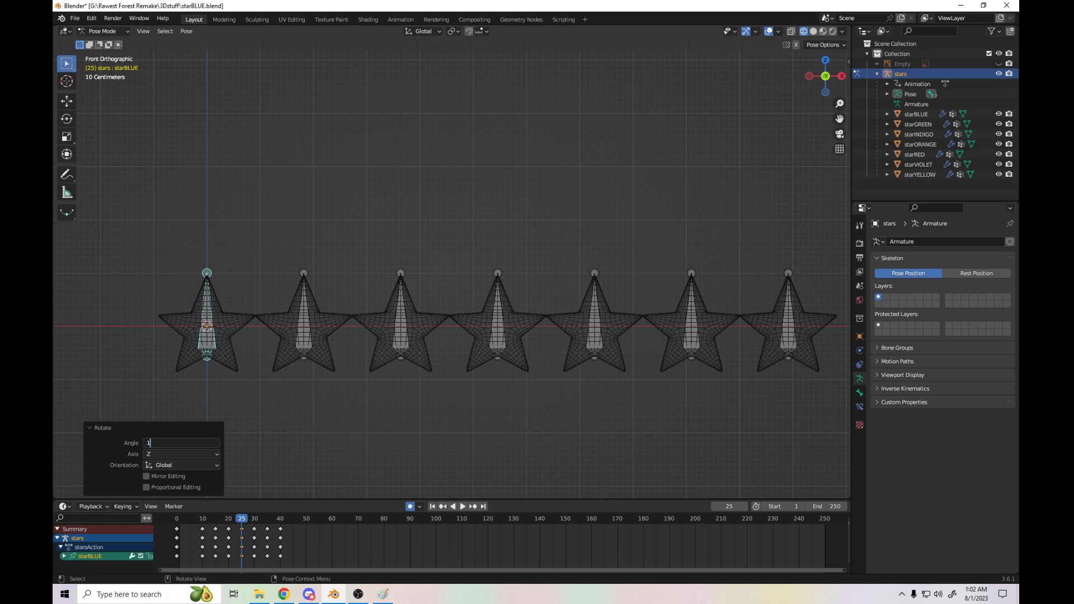
key(Return)
key(space)
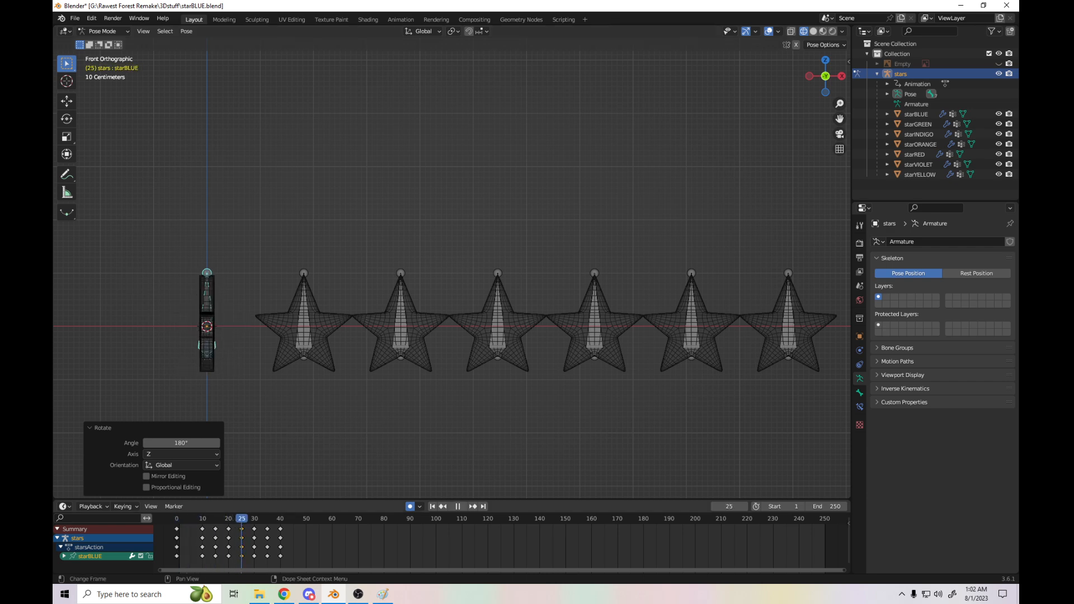
key(space)
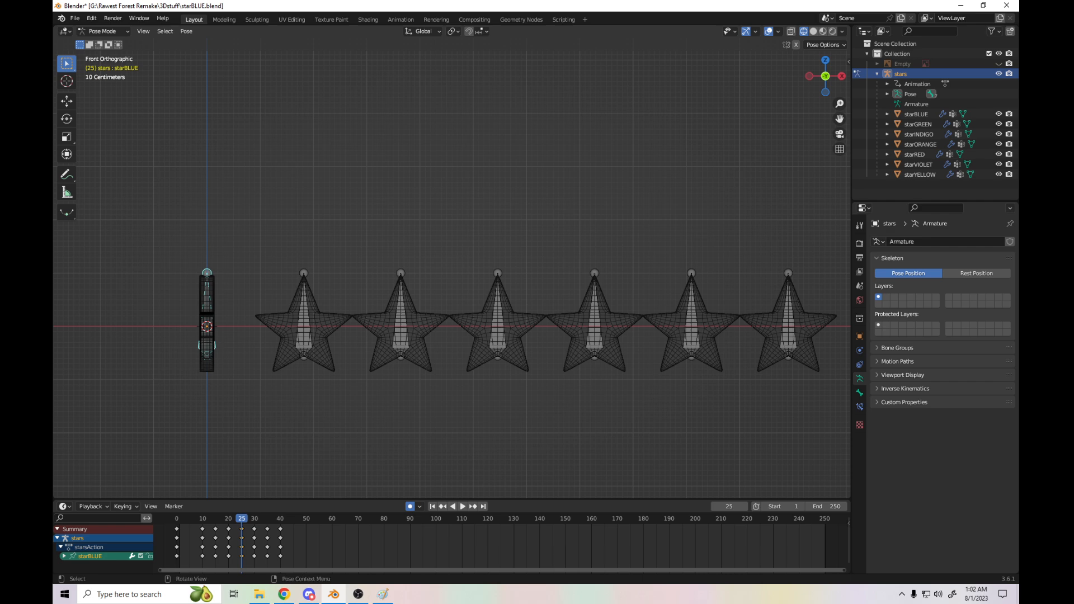
- Undo the 180° rotation and rotate the starBLUE bone 360° about the global Z axis at frame 25
key(ctrl+z)
key(alt+a)
click(207, 324)
key(r)
key(z)
click(252, 411)
click(181, 443)
text(360)
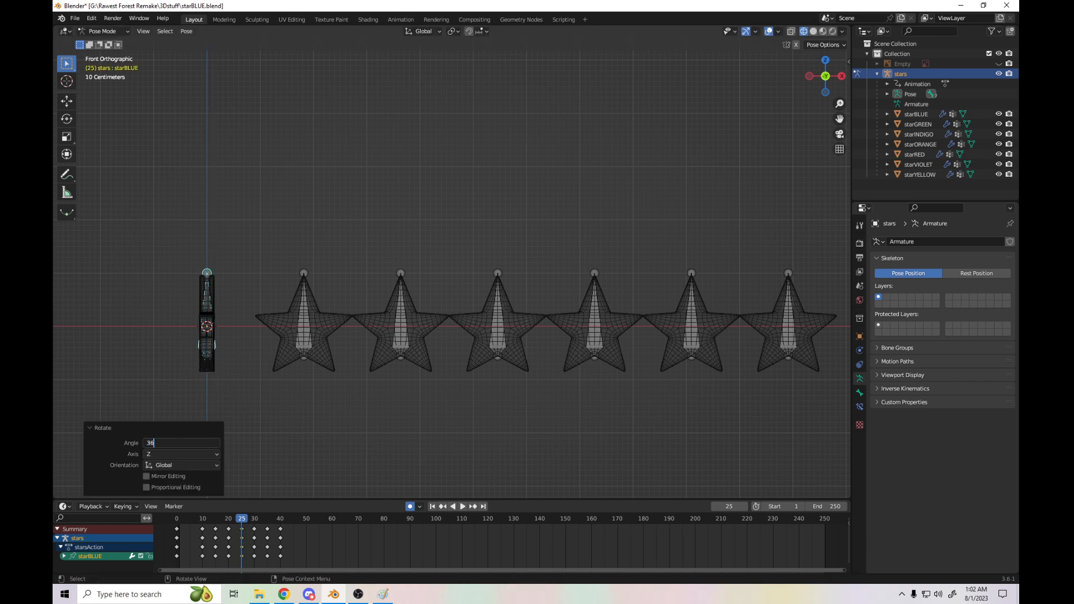
key(Return)
- Play the animation from the start and examine the starBLUE spin around frames 25 and 30
key(space)
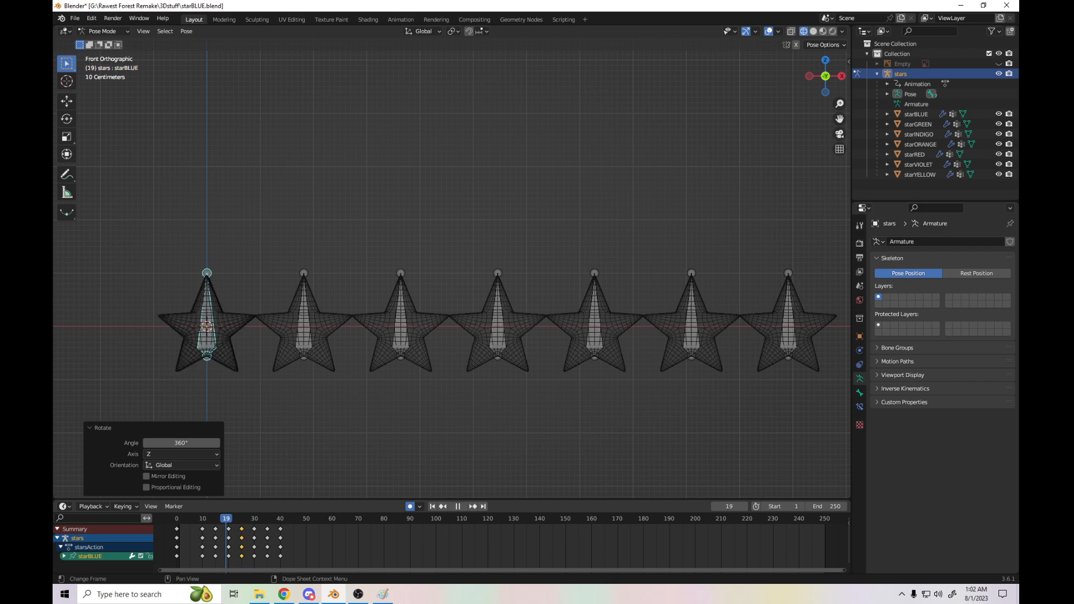
drag(254, 519, 176, 519)
key(space)
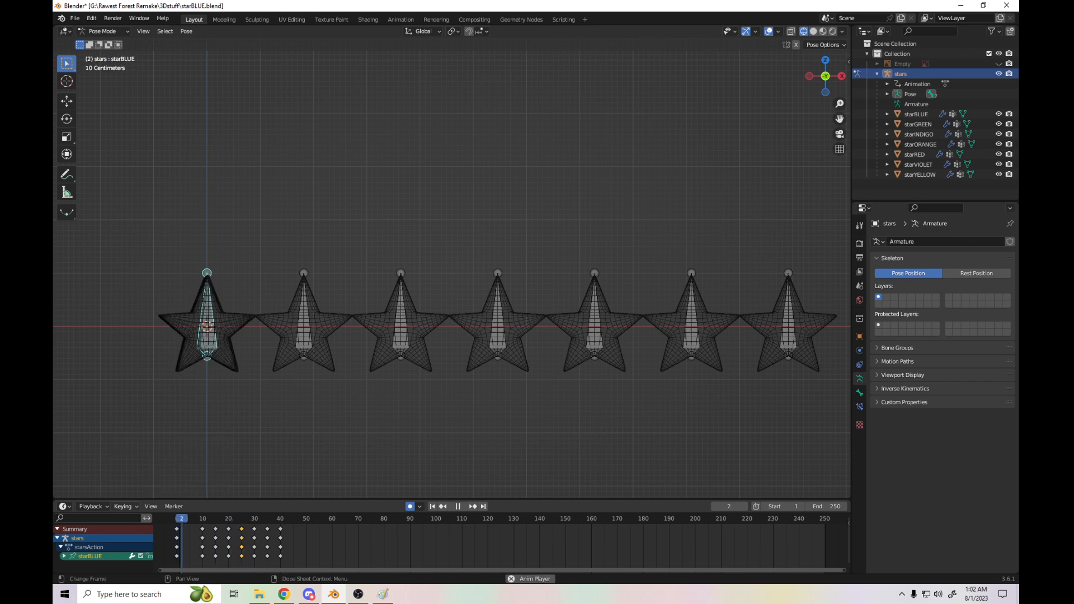
key(space)
key(shift+Left)
key(space)
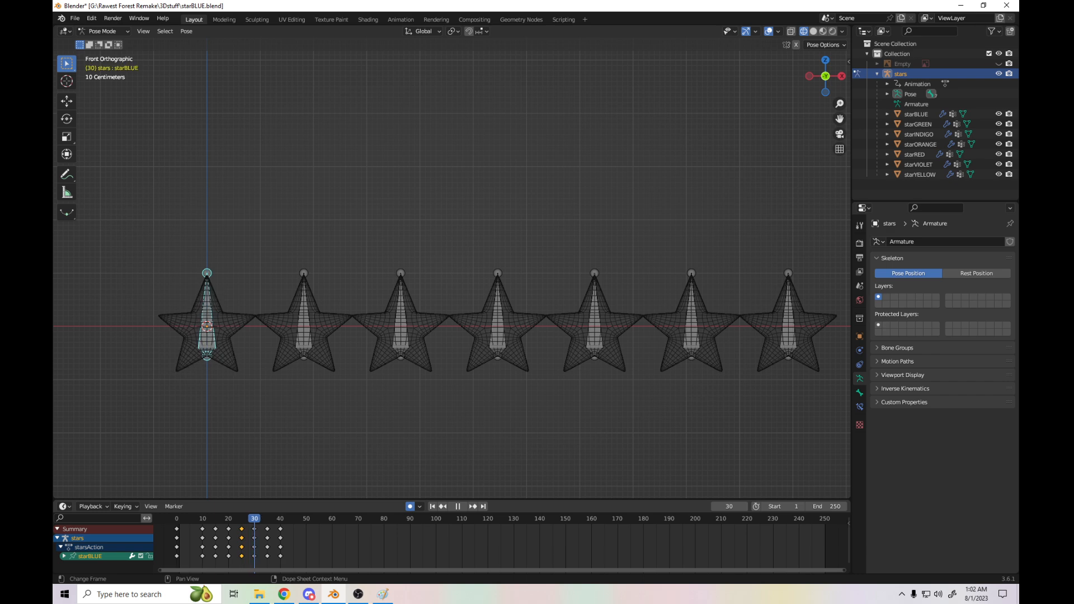
key(space)
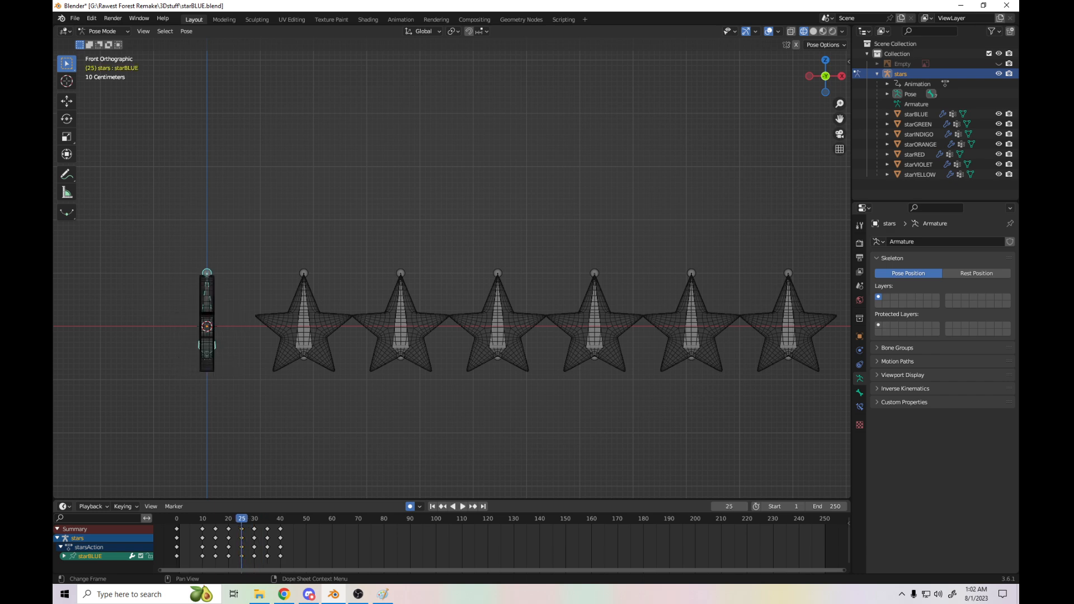
- Return to frame 0 and delete all starBLUE keyframes from the timeline
drag(238, 563, 312, 515)
click(313, 534)
key(a)
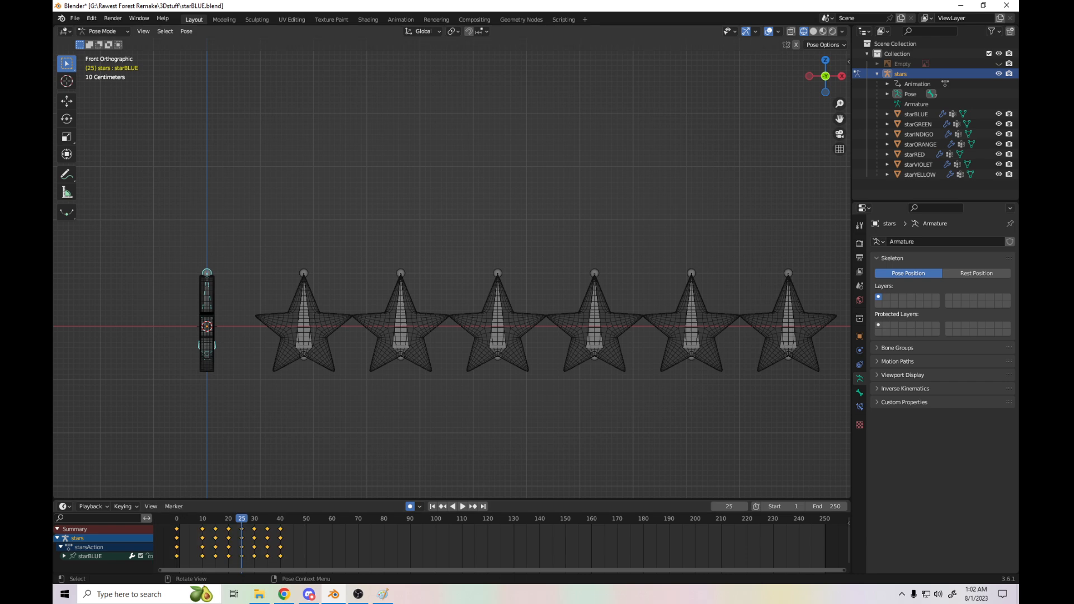
key(Delete)
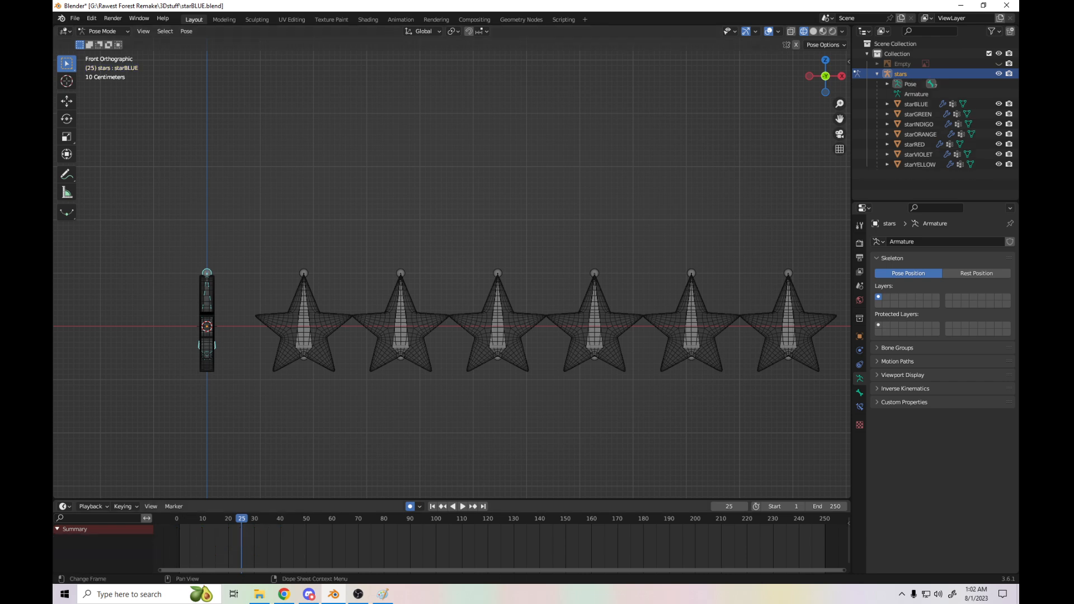
key(ctrl+z)
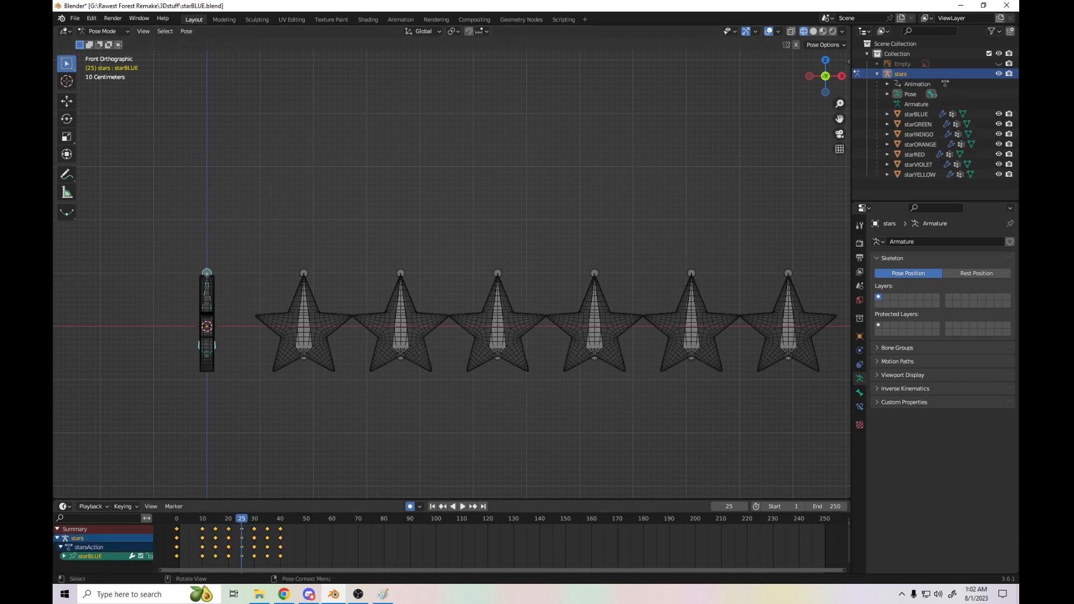
key(ctrl+z)
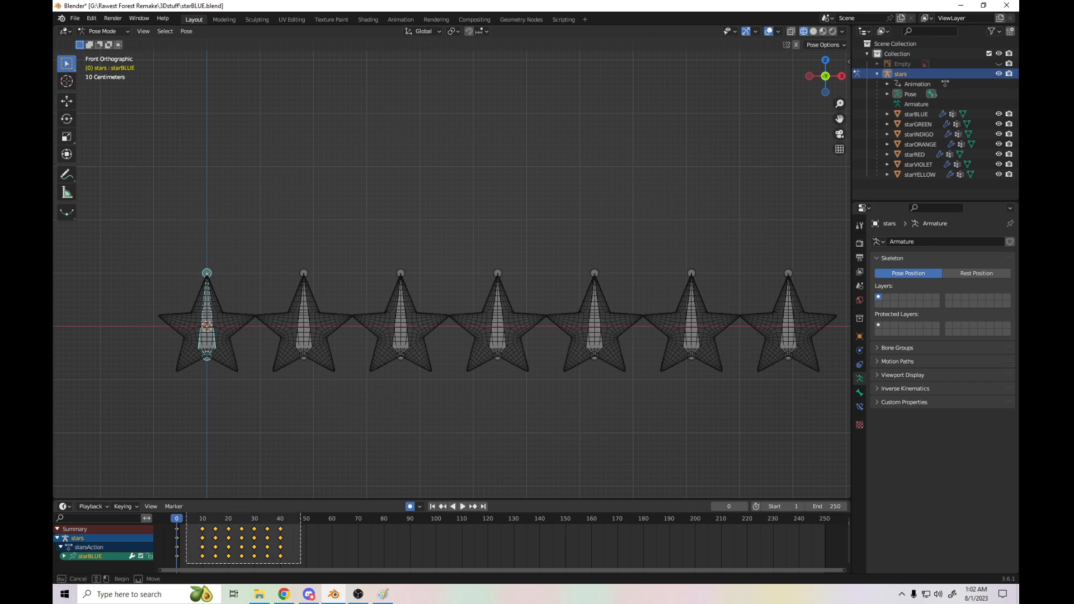
key(Delete)
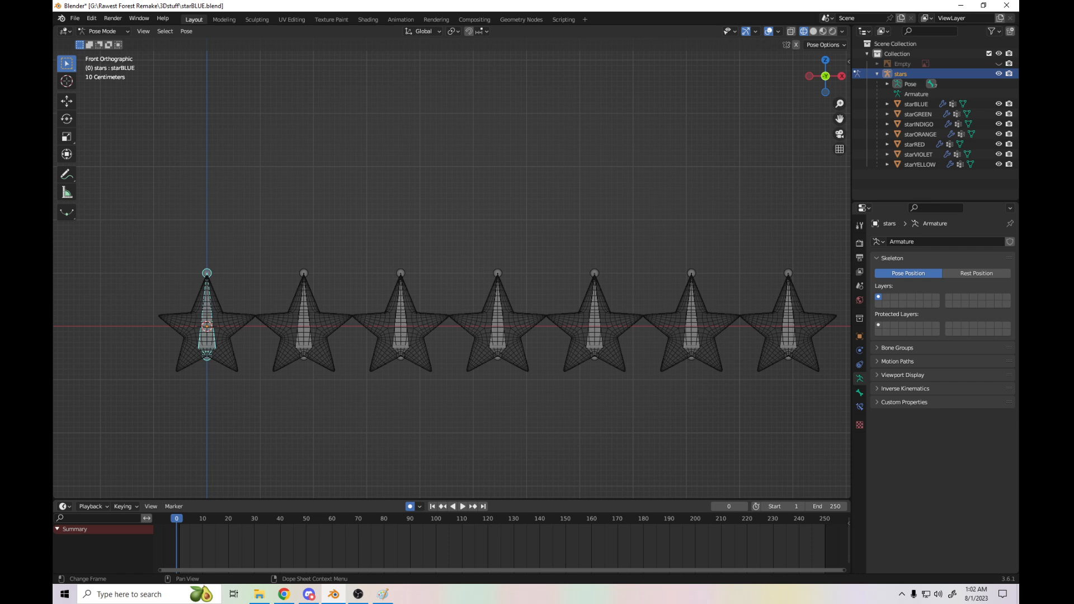
- Clear all transforms on the starBLUE bone at frame 0
click(186, 30)
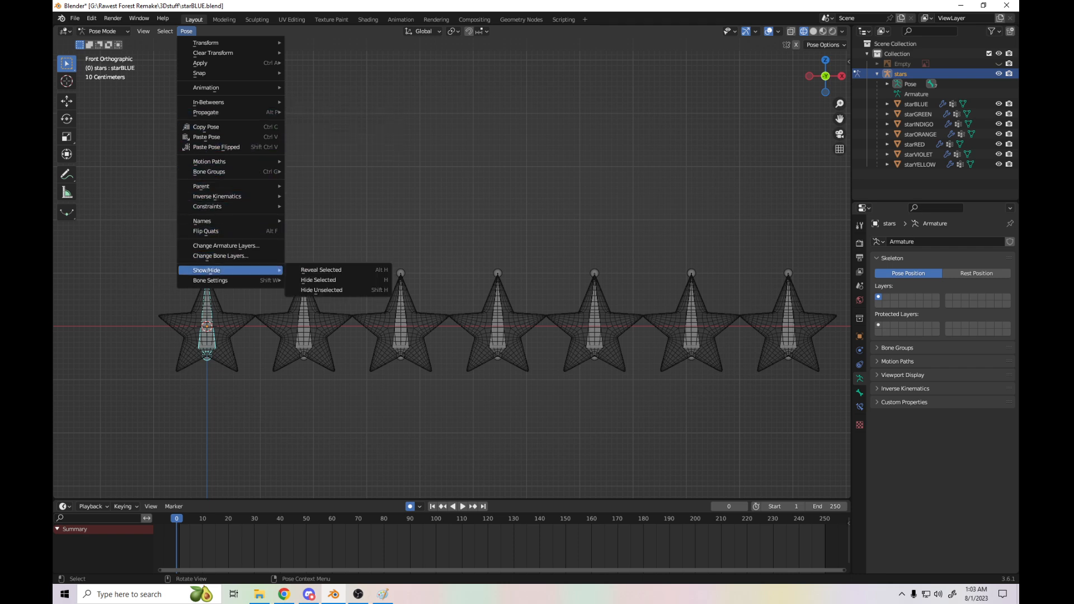
mouse_move(224, 53)
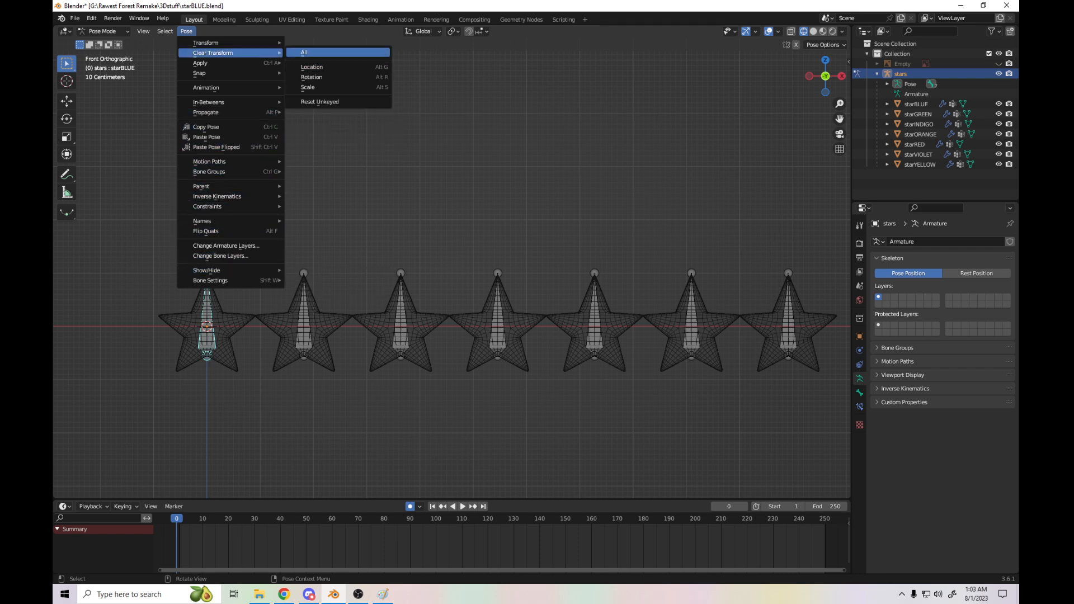
click(311, 52)
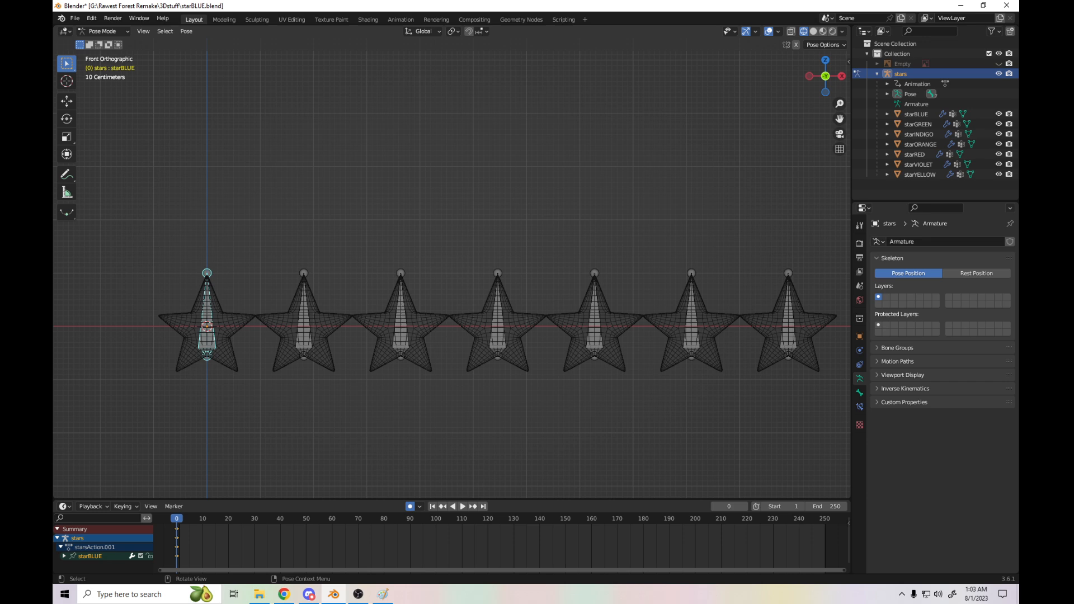
- Go to frame 40 and rotate the starBLUE bone -360° about the global Z axis
click(280, 518)
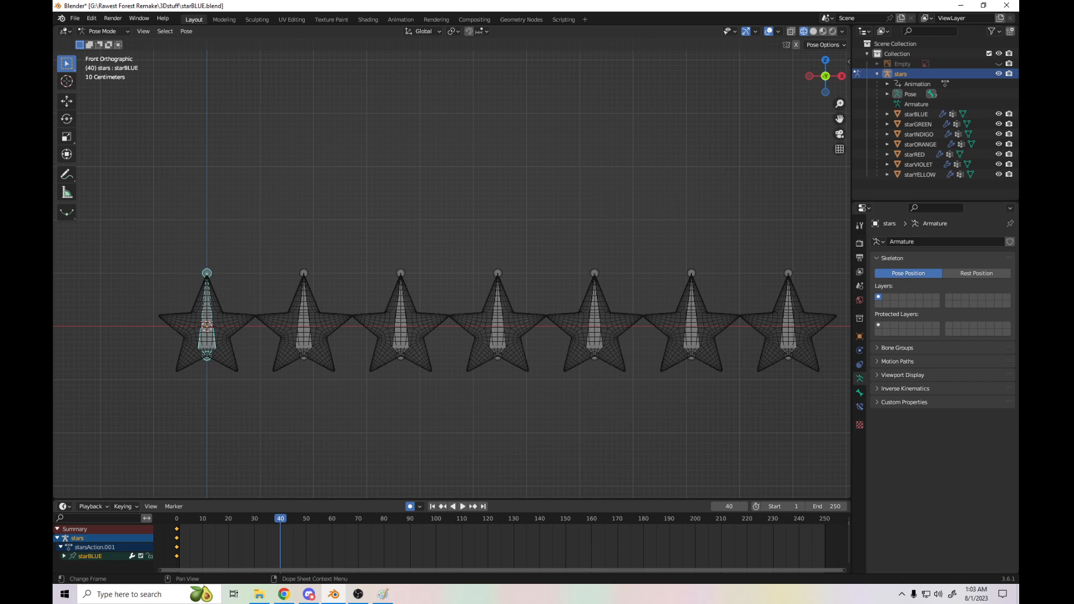
click(237, 406)
click(207, 337)
key(r)
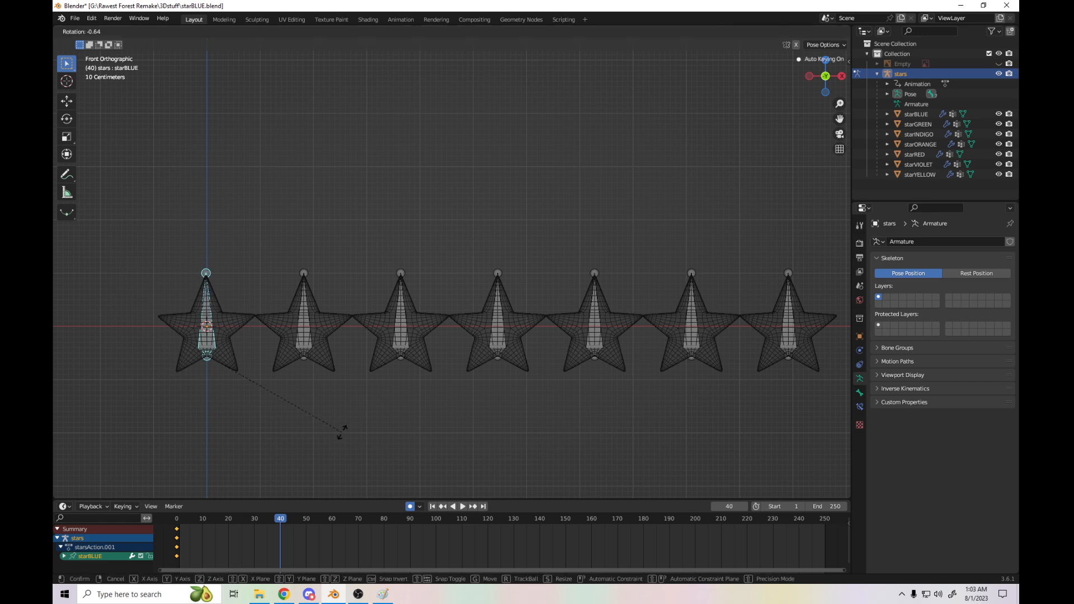
click(327, 407)
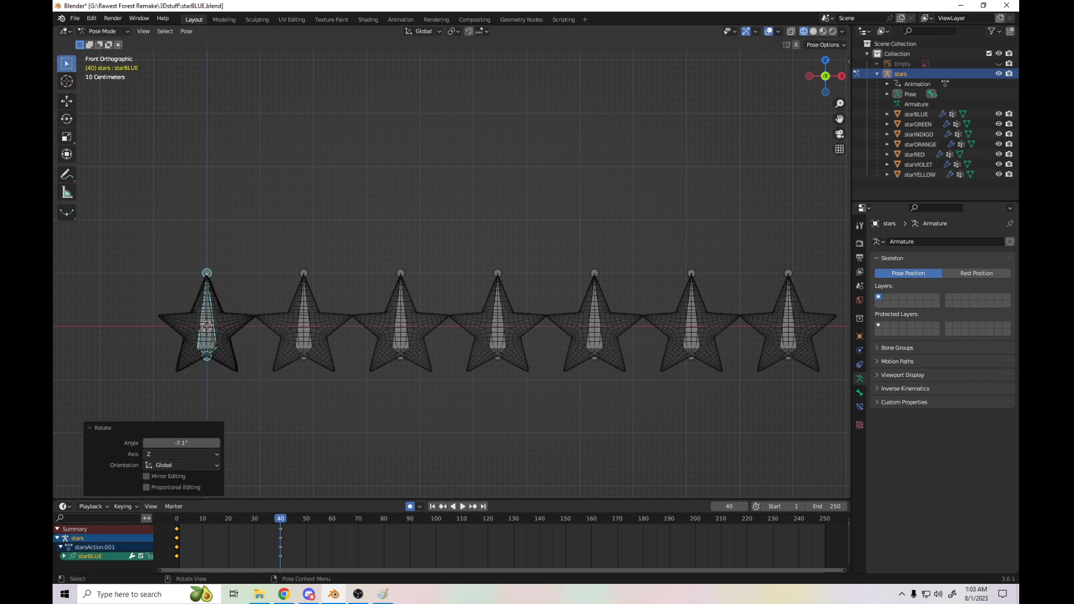
click(181, 442)
key(BackSpace)
text(-360)
key(Return)
- Play the animation from the start, and undo the -360° rotation at frame 40
drag(280, 519, 175, 517)
key(space)
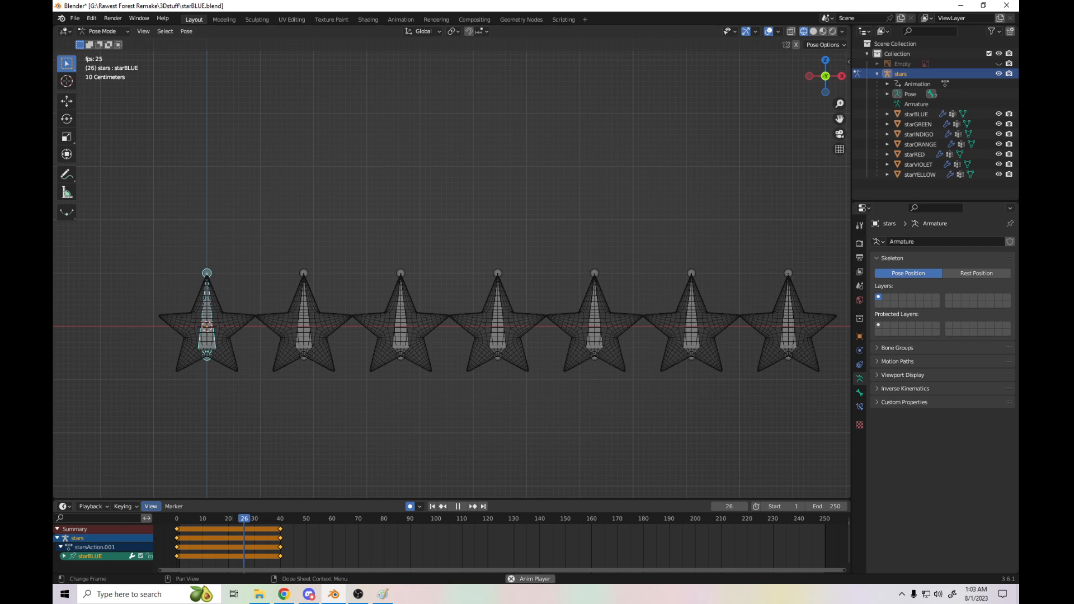
key(space)
drag(226, 518, 228, 519)
key(ctrl+z)
key(ctrl+z)
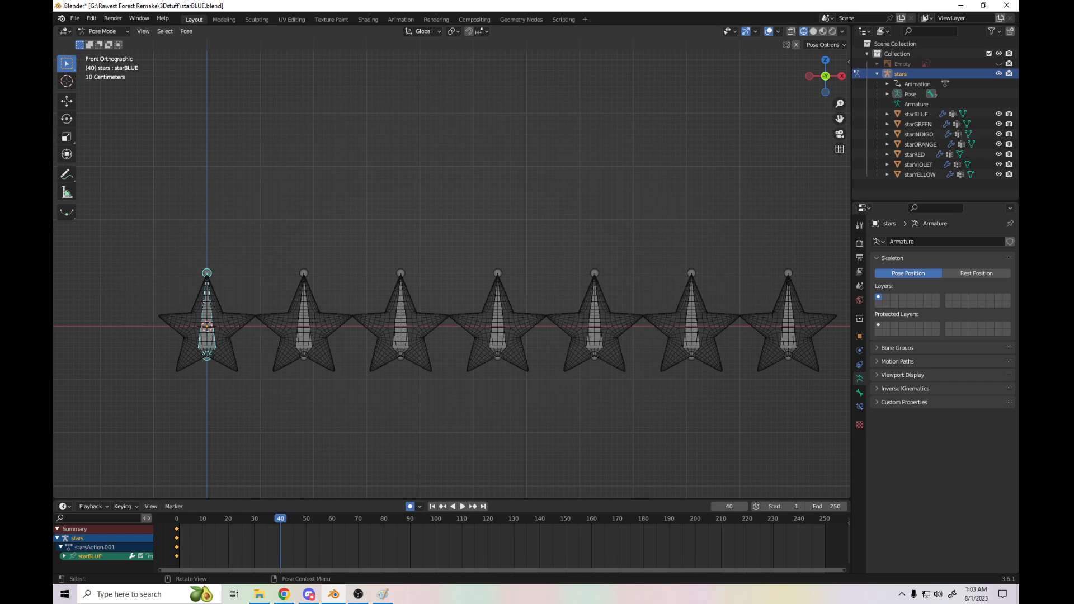
- Rotate the starBLUE bone -180° about the global Z axis at frame 40, and play the animation from the start
key(r)
key(z)
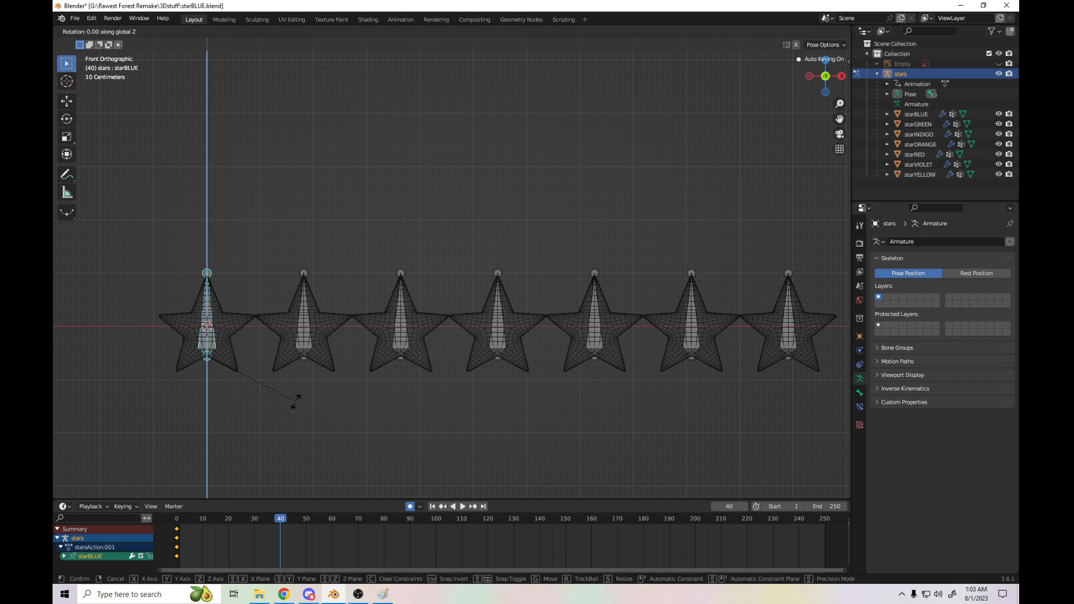
click(294, 400)
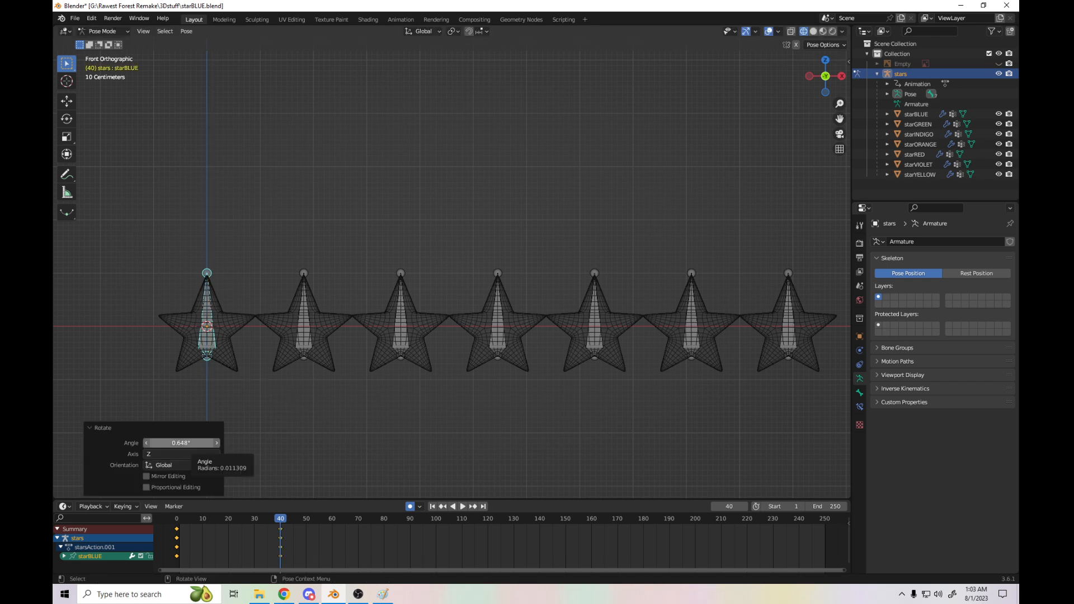
click(187, 443)
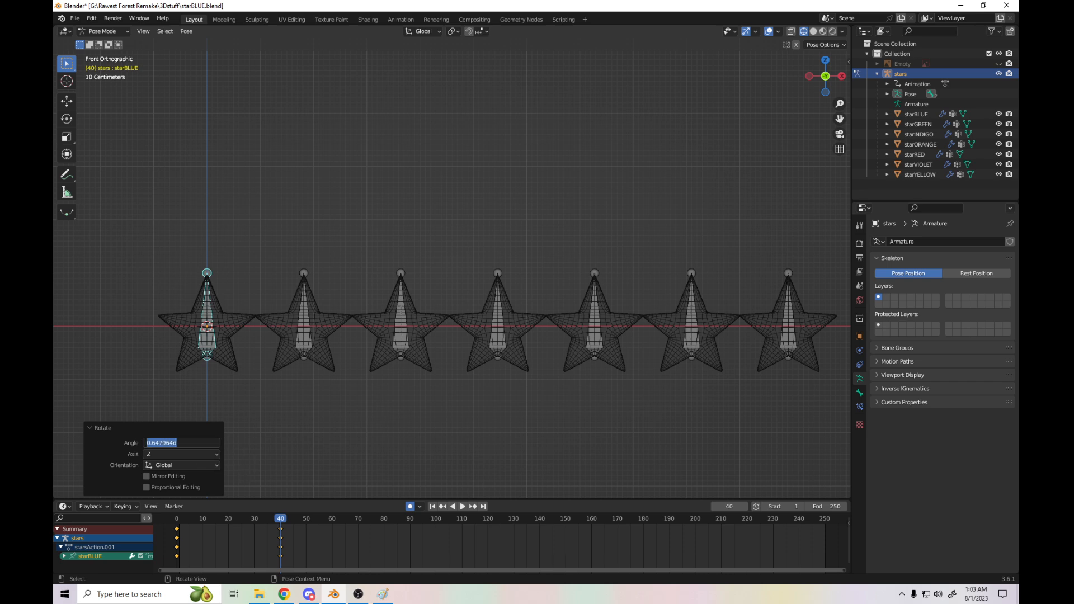
text(-180)
key(Return)
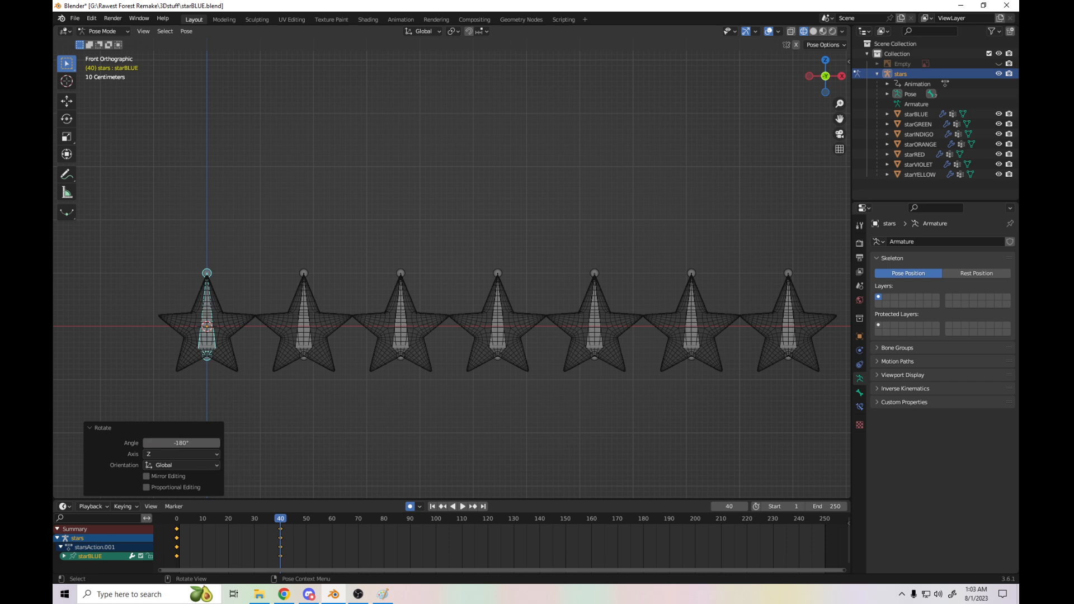
key(shift+Left)
key(space)
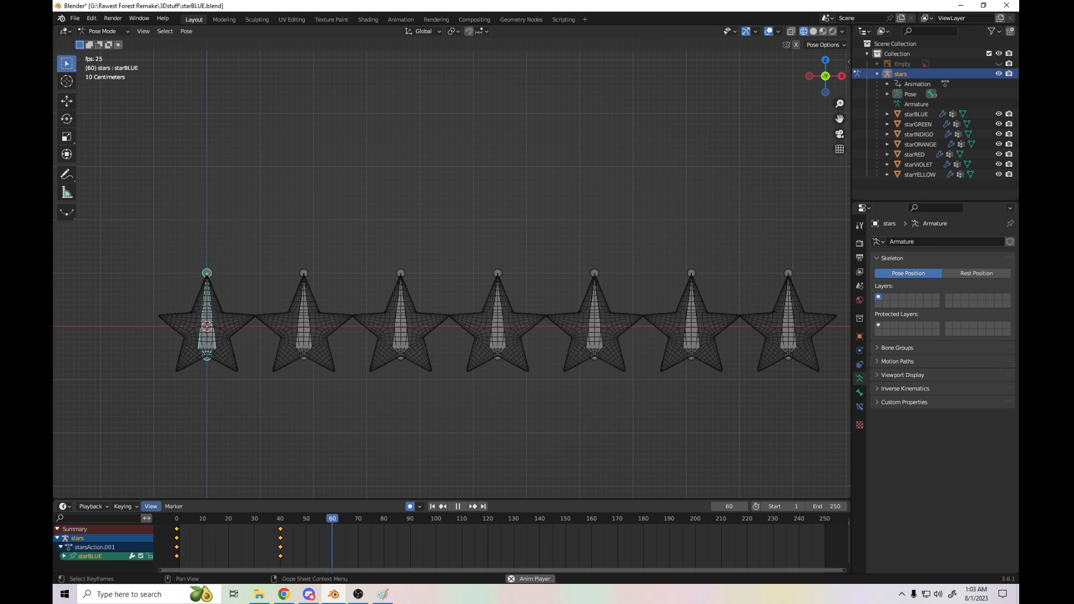
key(space)
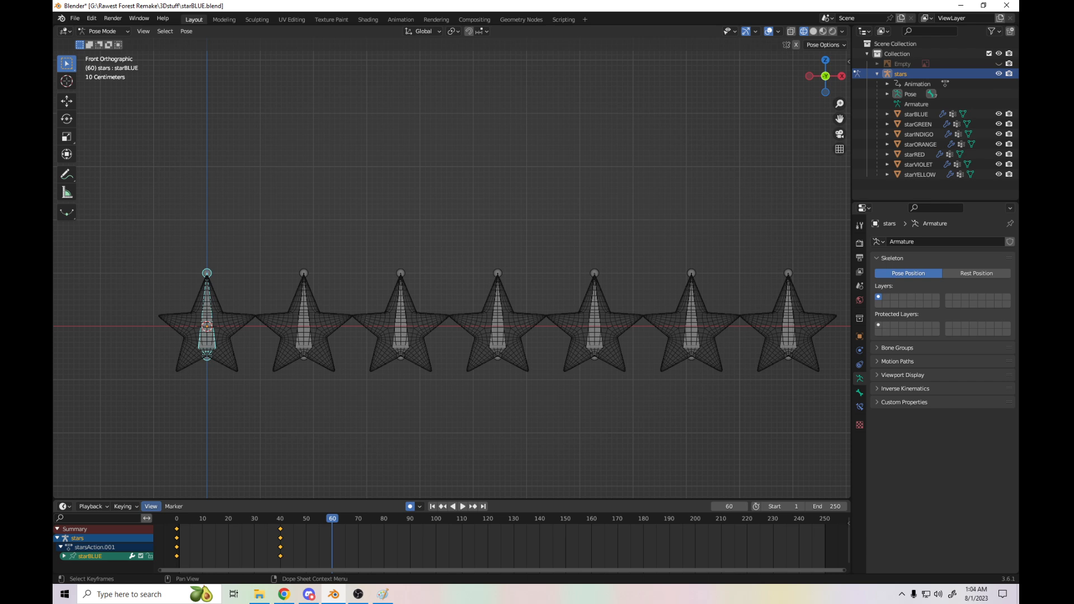
- Go to frame 80, rotate the starBLUE bone -180° about the global Z axis, and play the animation from the start
drag(380, 519, 384, 518)
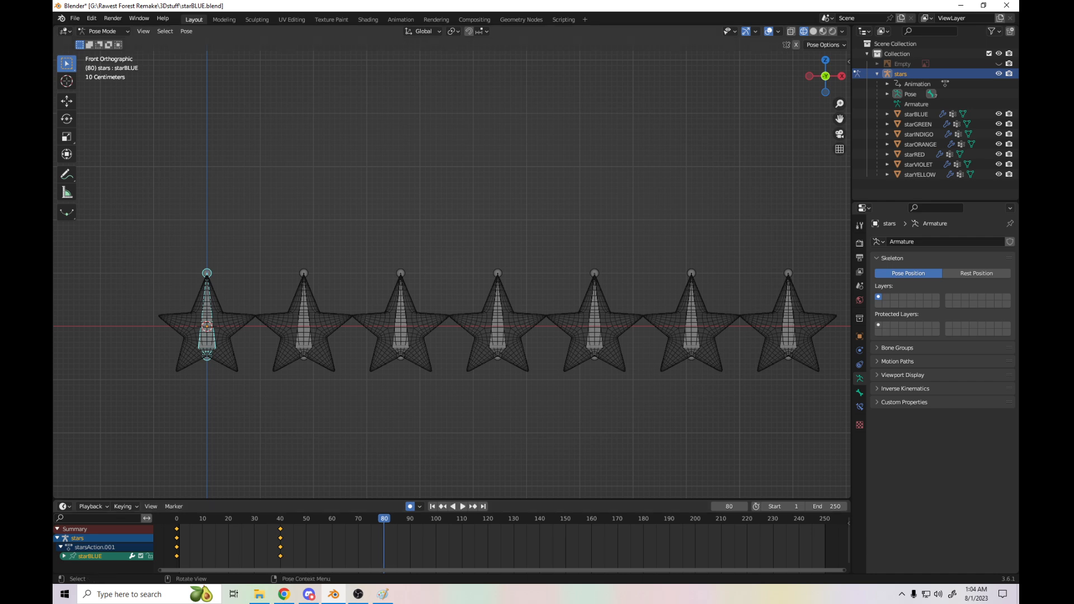
key(r)
key(z)
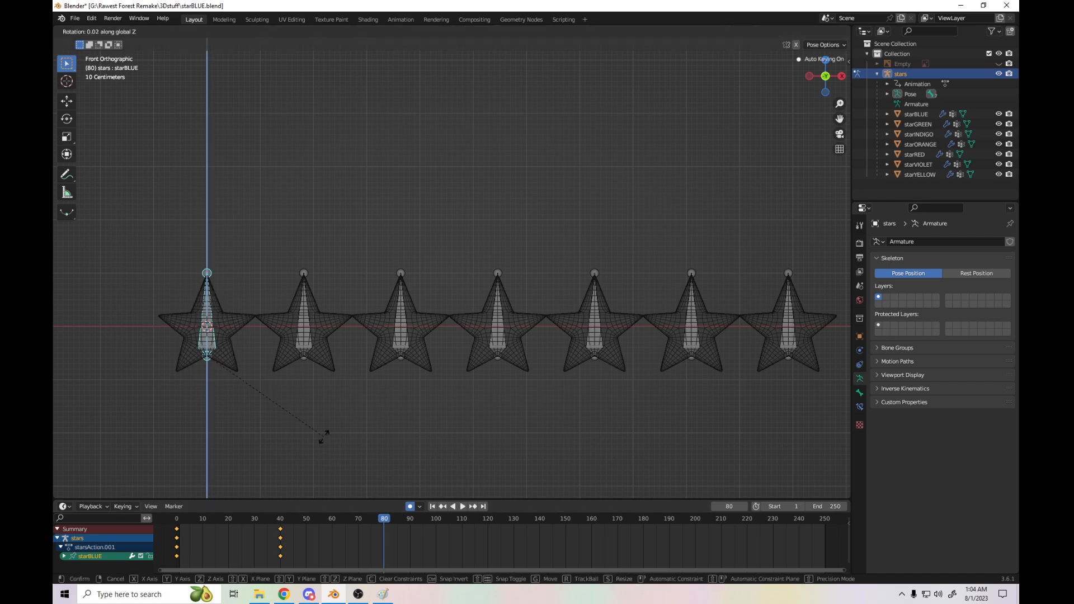
click(319, 421)
click(181, 443)
text(-)
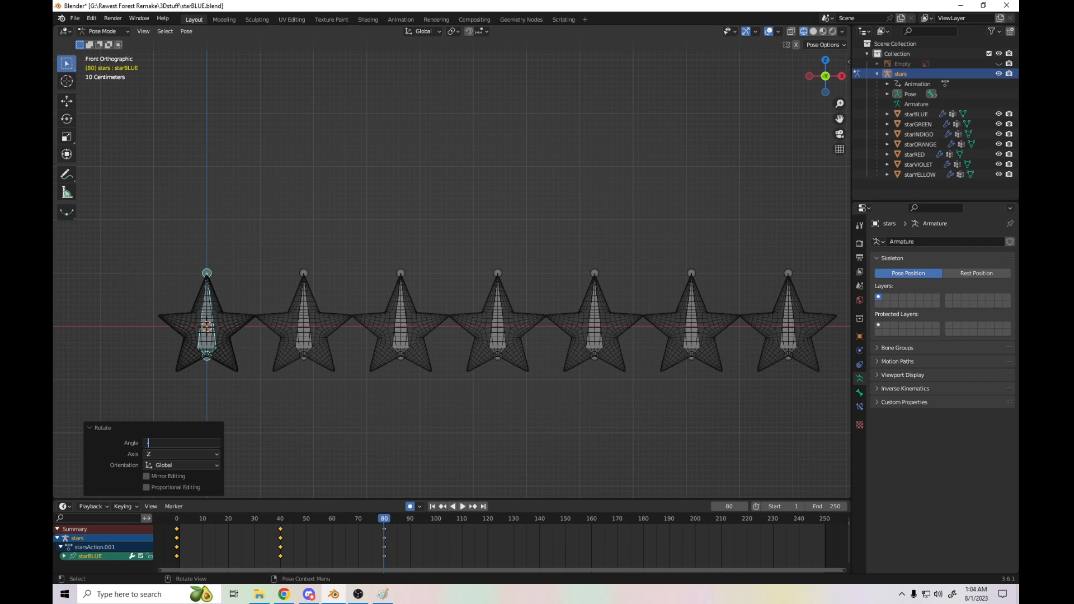
text(180)
key(Return)
key(shift+Left)
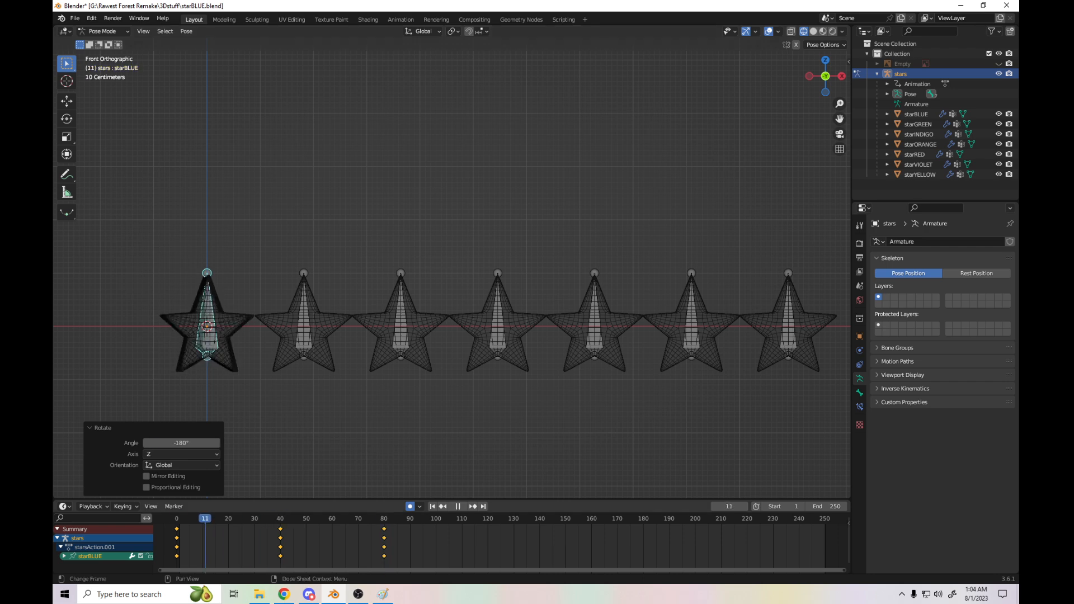
key(space)
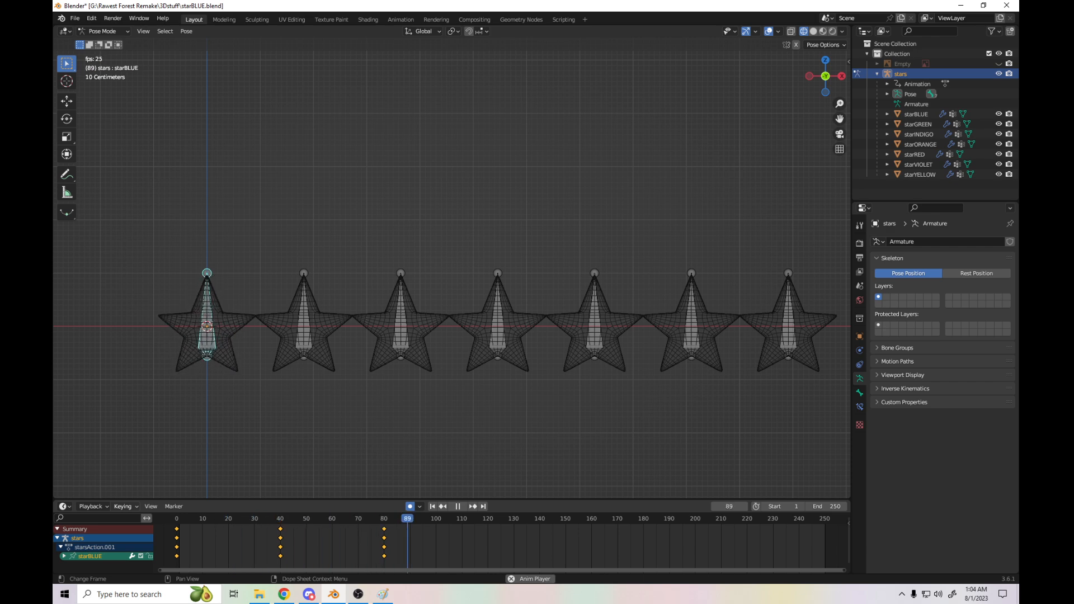
key(space)
- Move the last two starBLUE keyframes to frames 10 and 20, and play the shortened spin
drag(268, 564, 411, 521)
key(g)
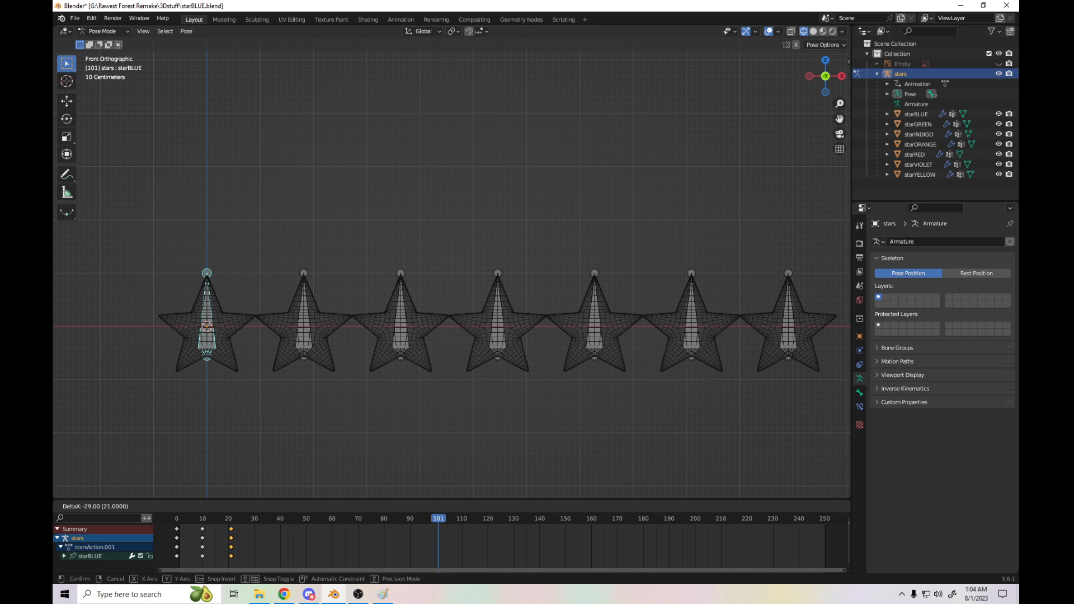
click(229, 539)
drag(193, 519, 252, 562)
key(space)
key(space)
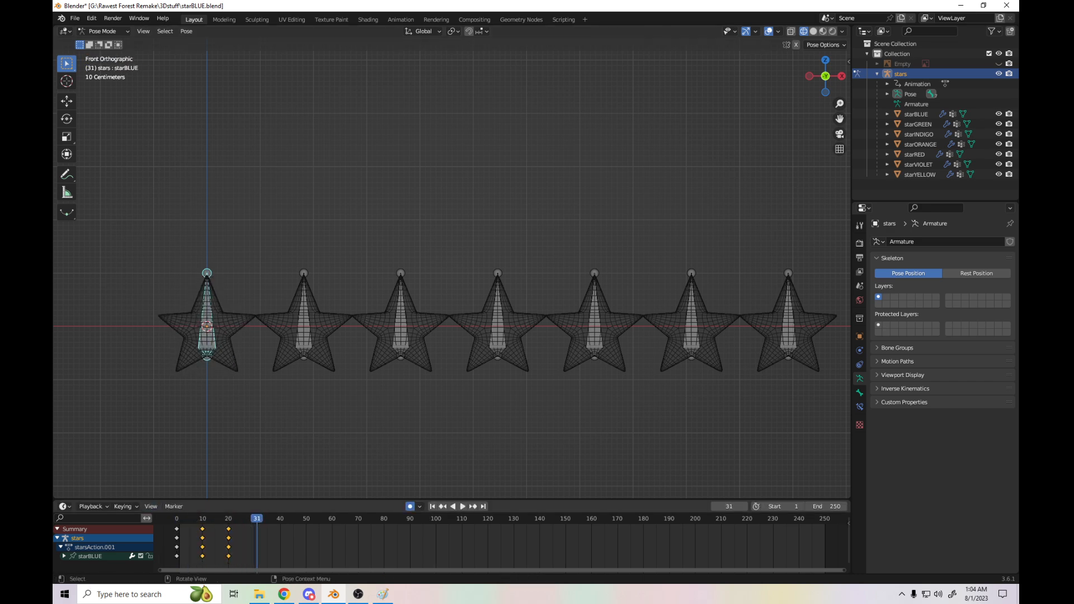
- Paste the copied pair of starBLUE keyframes at frames 30, 50, 70, 90, 110 and 130, and play the animation from frame 0
key(Left)
key(ctrl+v)
drag(312, 519, 306, 519)
key(ctrl+v)
click(358, 519)
key(ctrl+v)
click(410, 519)
key(ctrl+v)
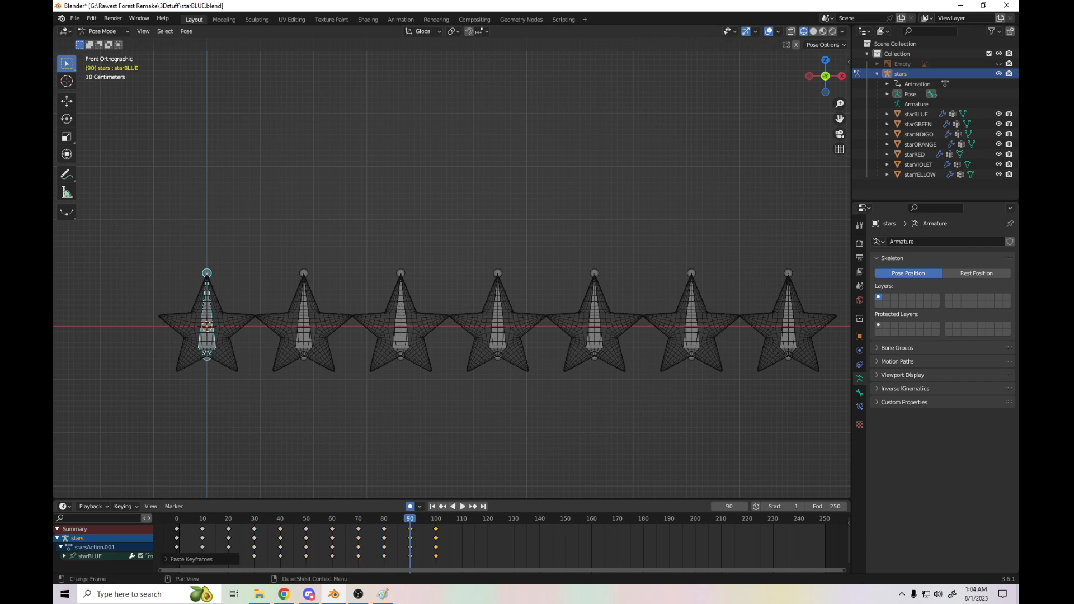
click(461, 519)
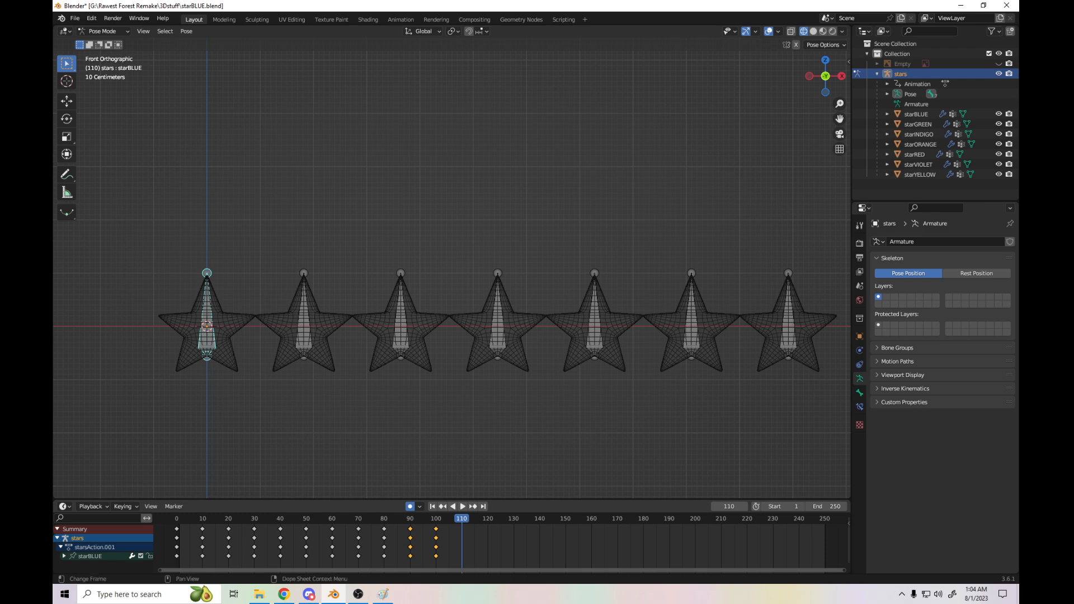
key(ctrl+v)
click(514, 518)
key(ctrl+v)
click(176, 519)
key(space)
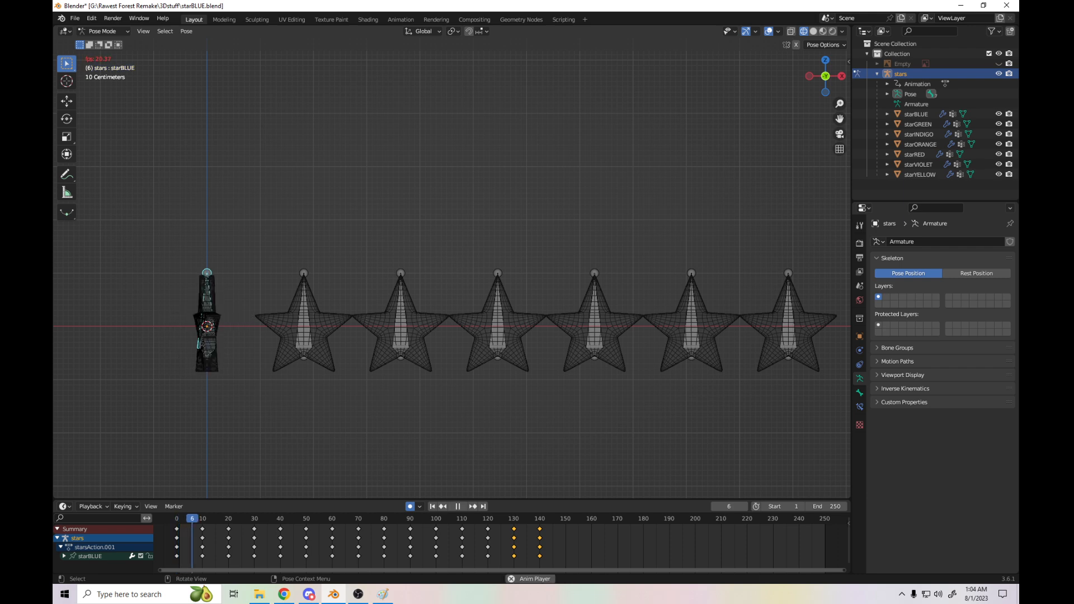
key(space)
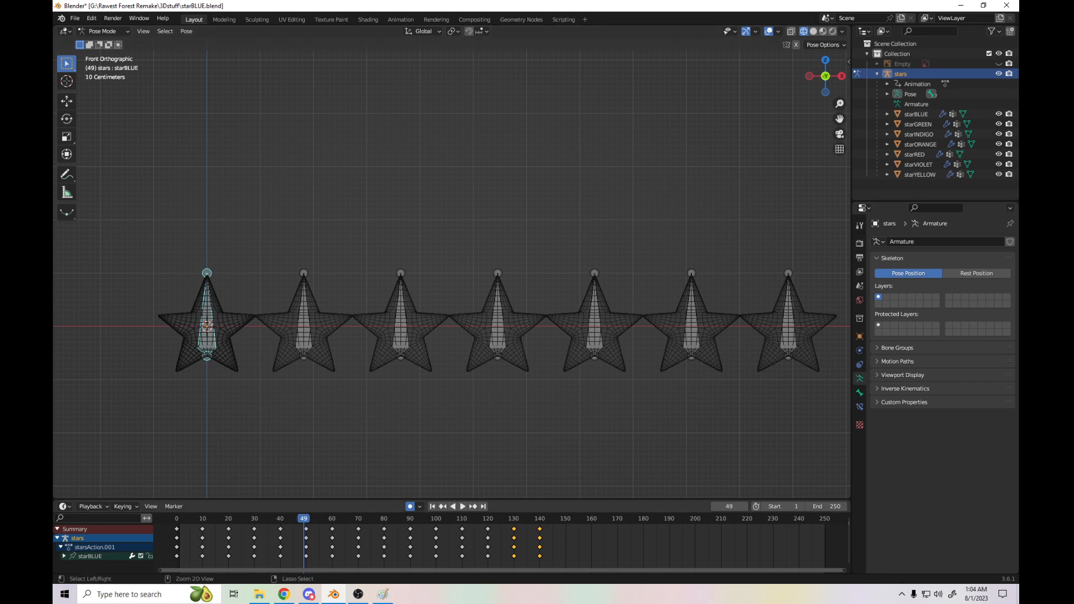
- Undo all the pasted starBLUE keyframes after frame 20
key(ctrl+z)
key(ctrl+z)
key(ctrl+z)
key(ctrl+z)
key(ctrl+z)
key(ctrl+z)
key(ctrl+z)
key(ctrl+z)
key(ctrl+z)
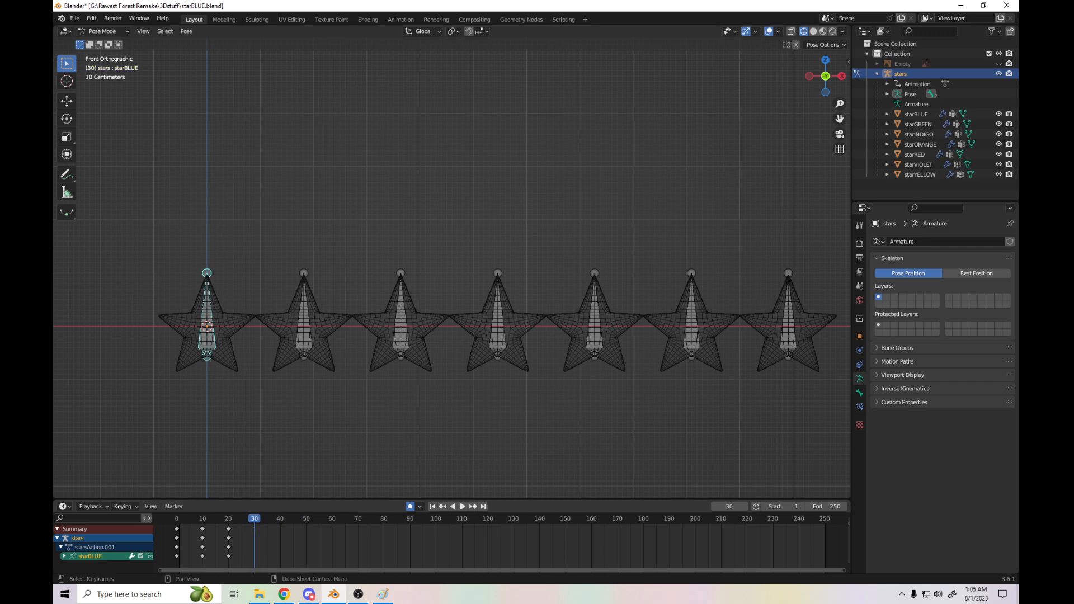
key(ctrl+z)
key(ctrl+z)
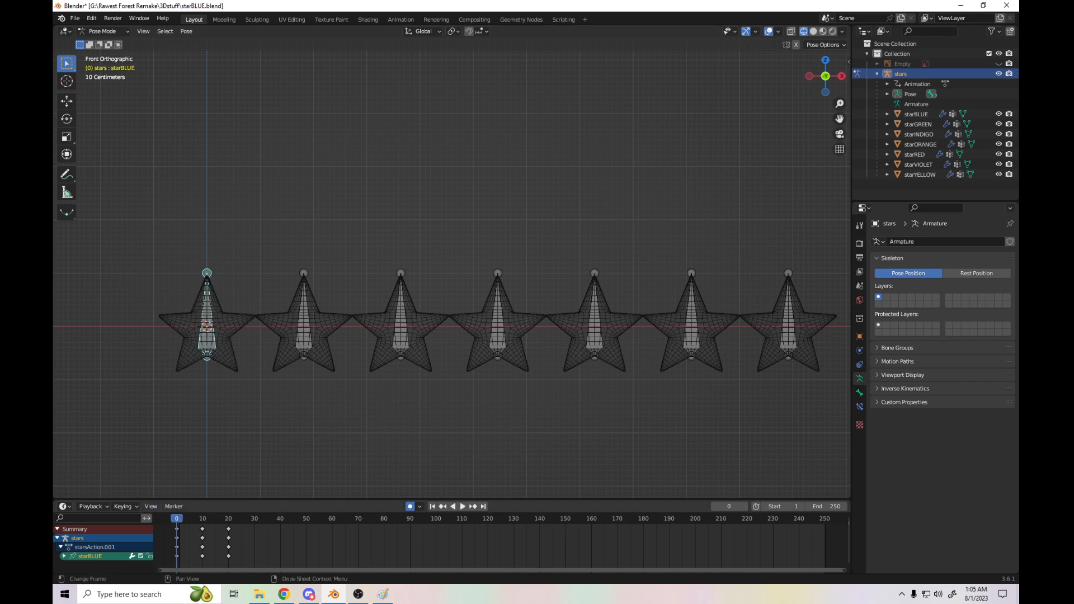
key(ctrl+z)
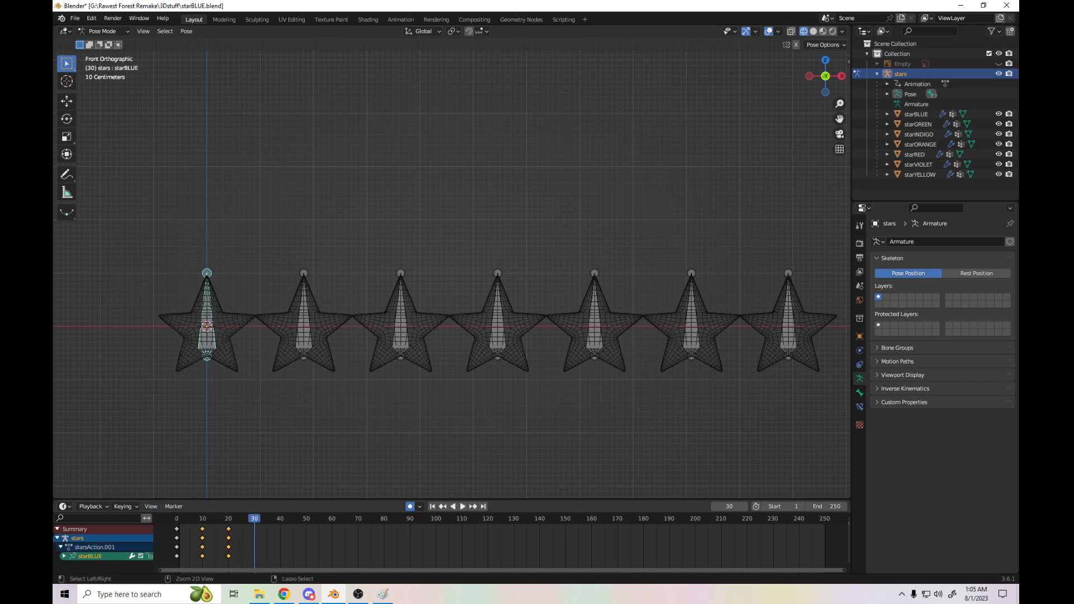
key(Right)
key(ctrl+z)
- Play the starBLUE spin through its keyframes up to frame 20, and deselect all keyframes
key(space)
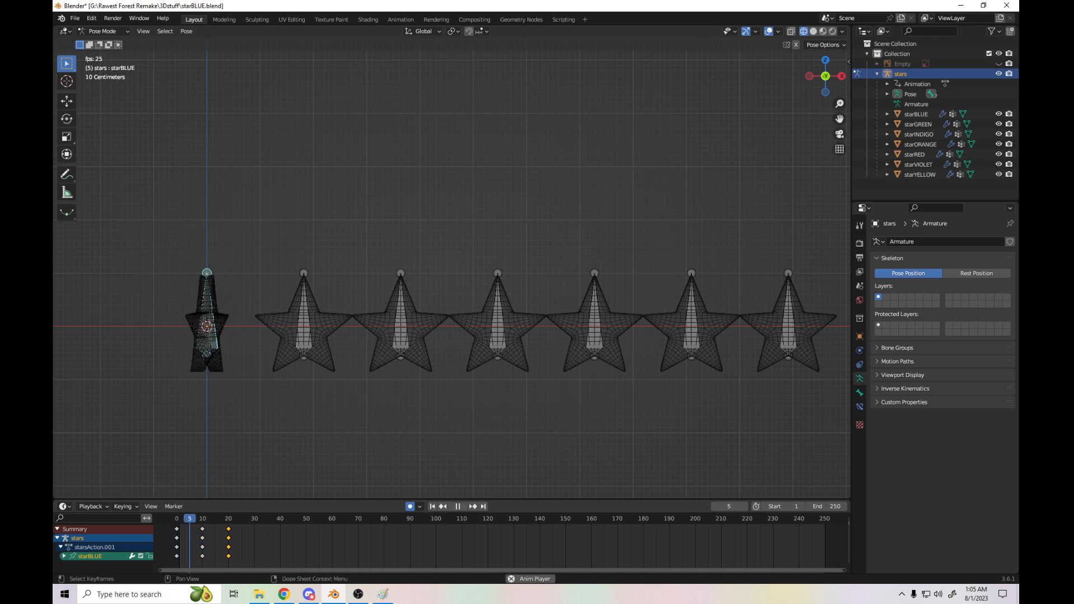
key(space)
key(alt+a)
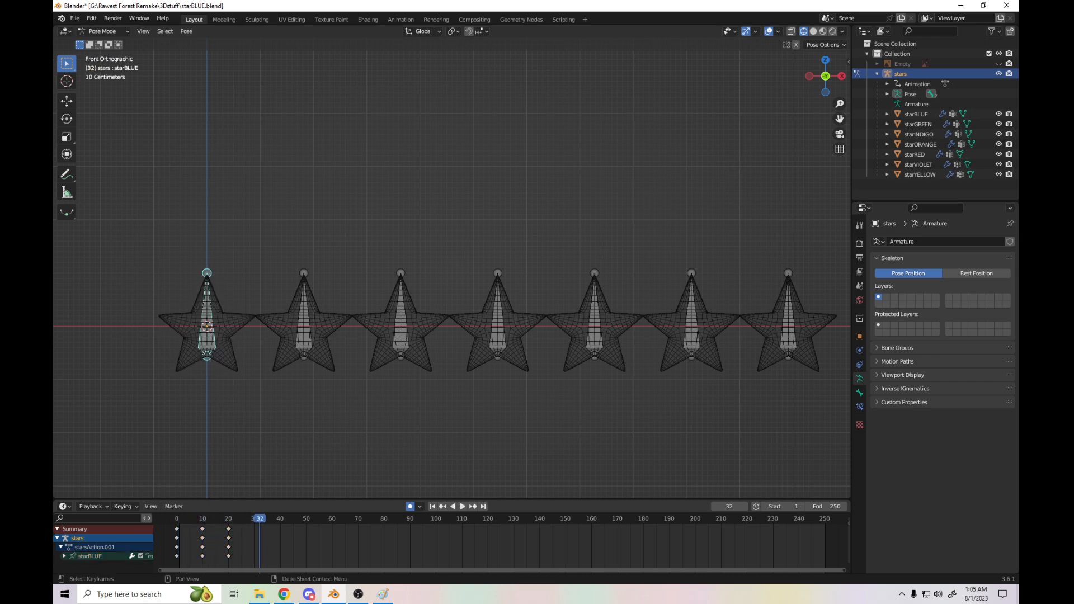
- Go to frame 30, rotate the starBLUE bone -180° about the global Z axis, and play the animation from the start
key(Left)
key(Left)
key(r)
key(z)
click(246, 371)
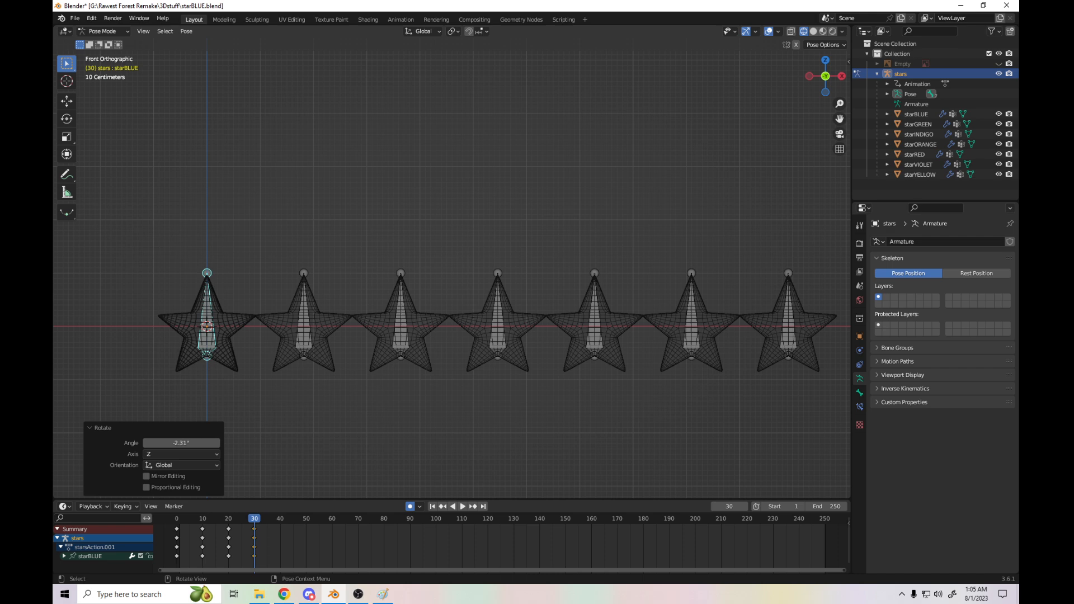
click(182, 443)
text(-180)
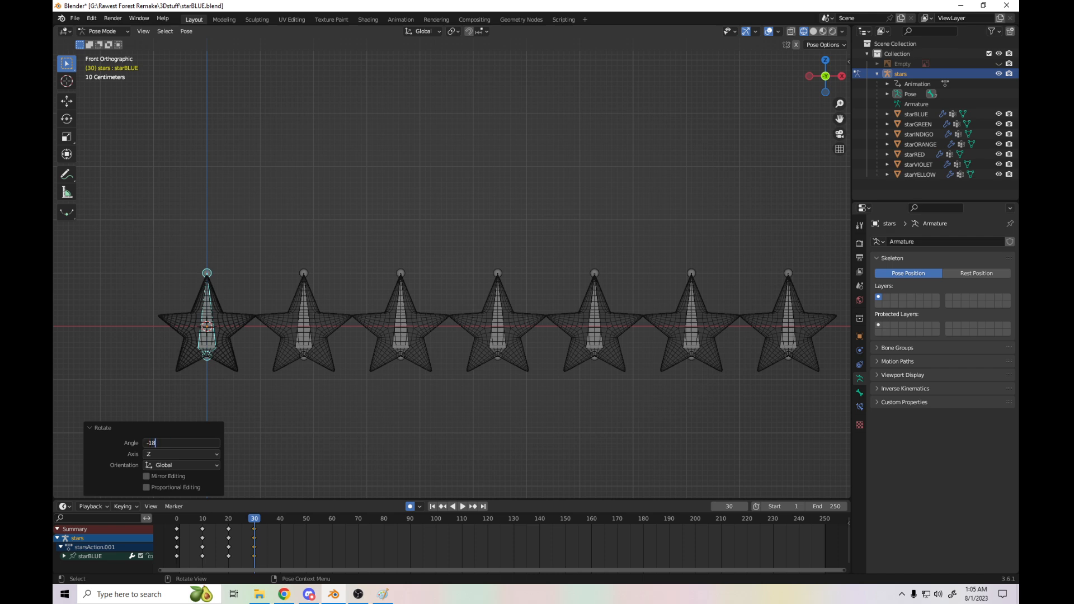
key(Return)
key(shift+Left)
key(space)
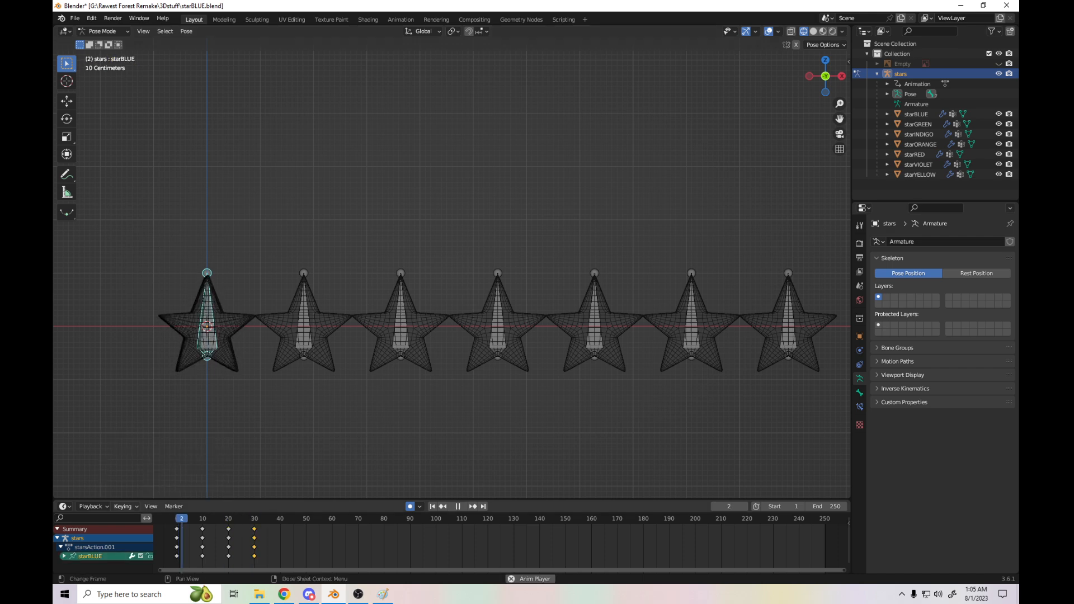
key(space)
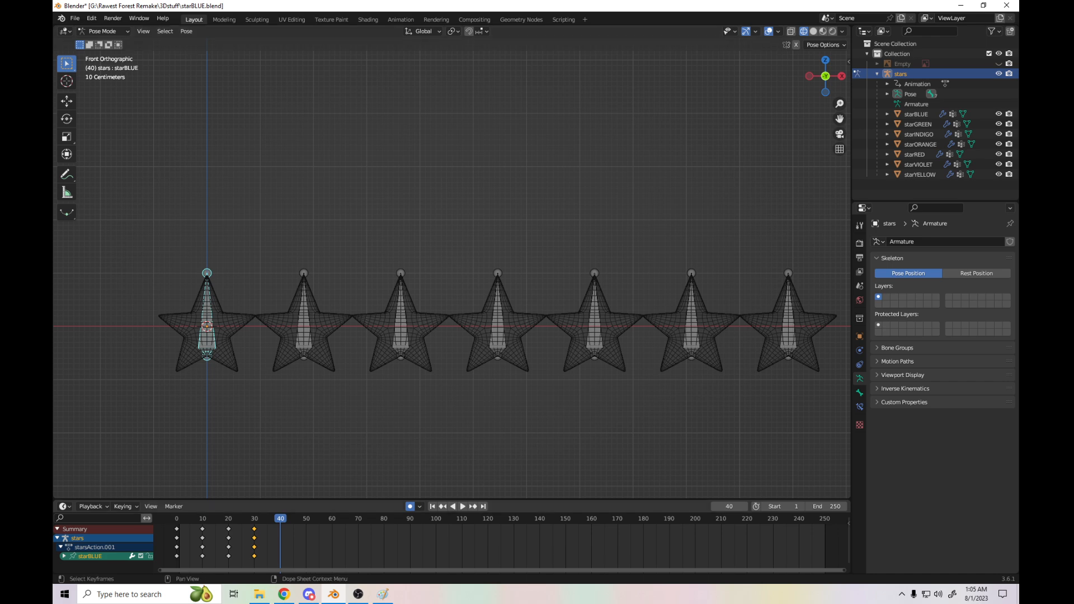
- Rotate the starBLUE bone -180° about the global Z axis at frame 40
key(r)
key(z)
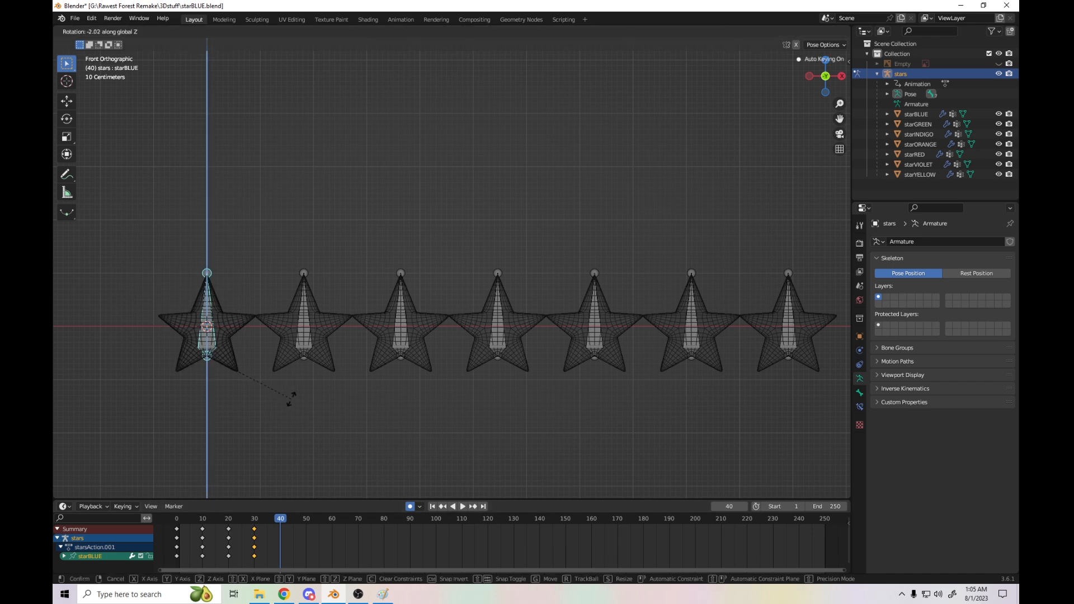
click(292, 400)
click(181, 443)
text(-180)
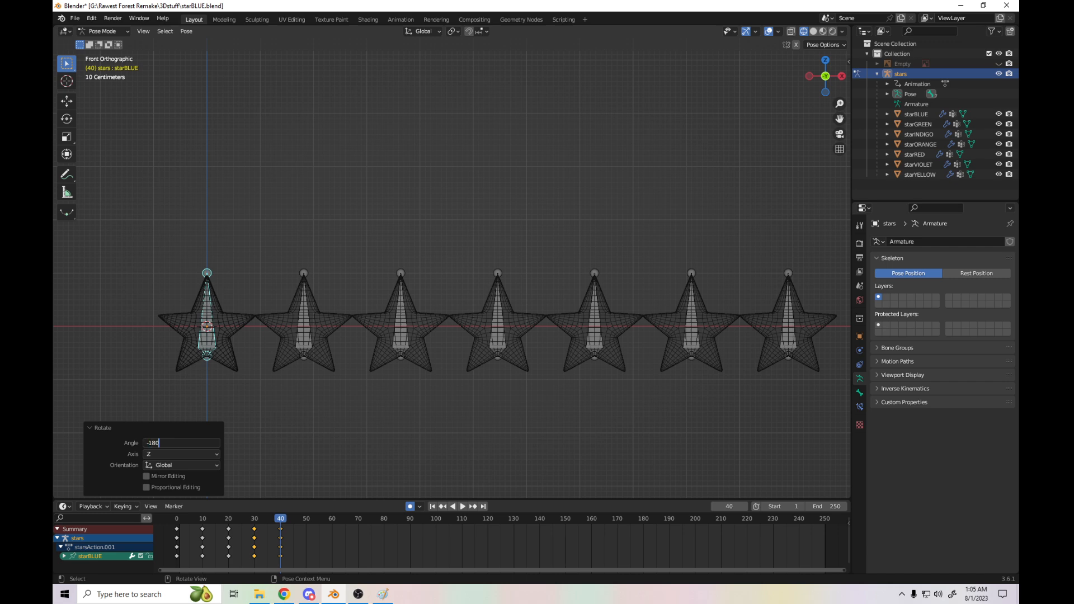
key(Return)
- Go to frame 50 and rotate the starBLUE bone -180° about the global Z axis
click(306, 518)
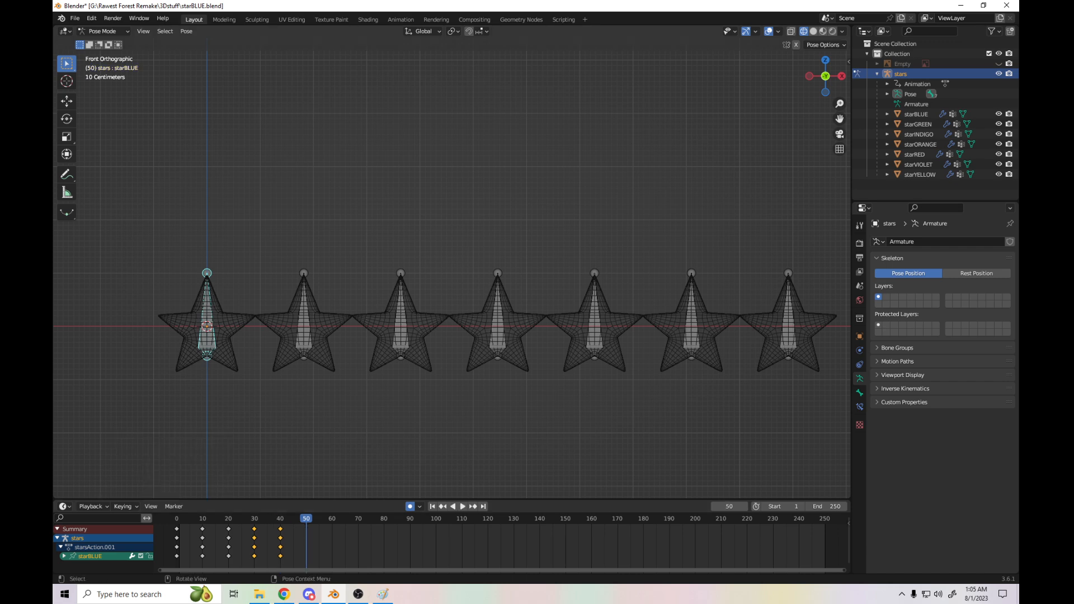
key(r)
key(z)
click(280, 407)
click(181, 443)
text(-180)
key(Return)
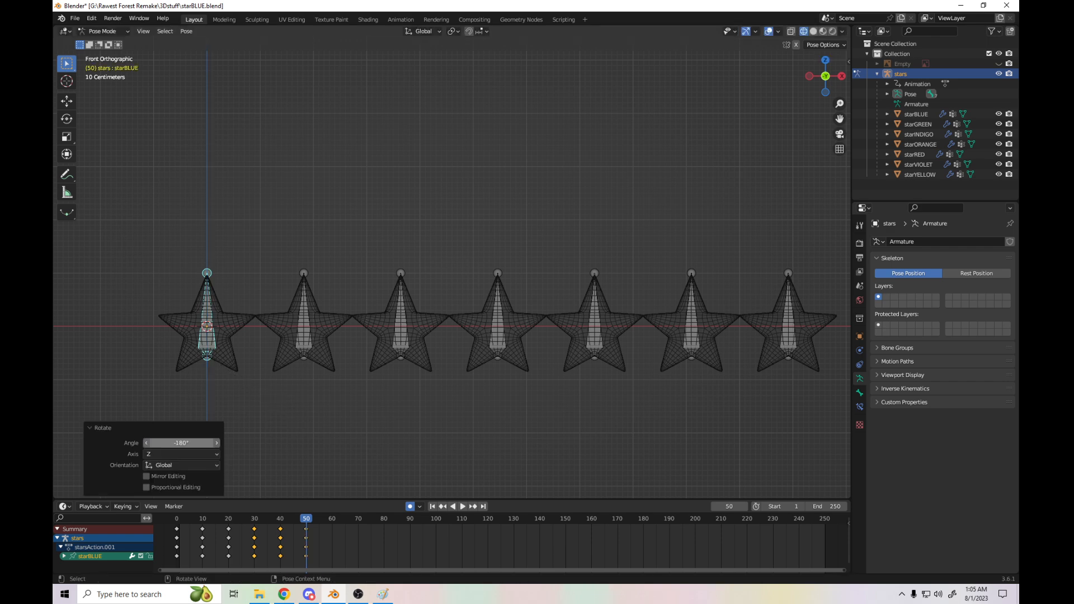
- Advance to frame 60 and rotate the starBLUE bone -180° about the global Z axis
key(space)
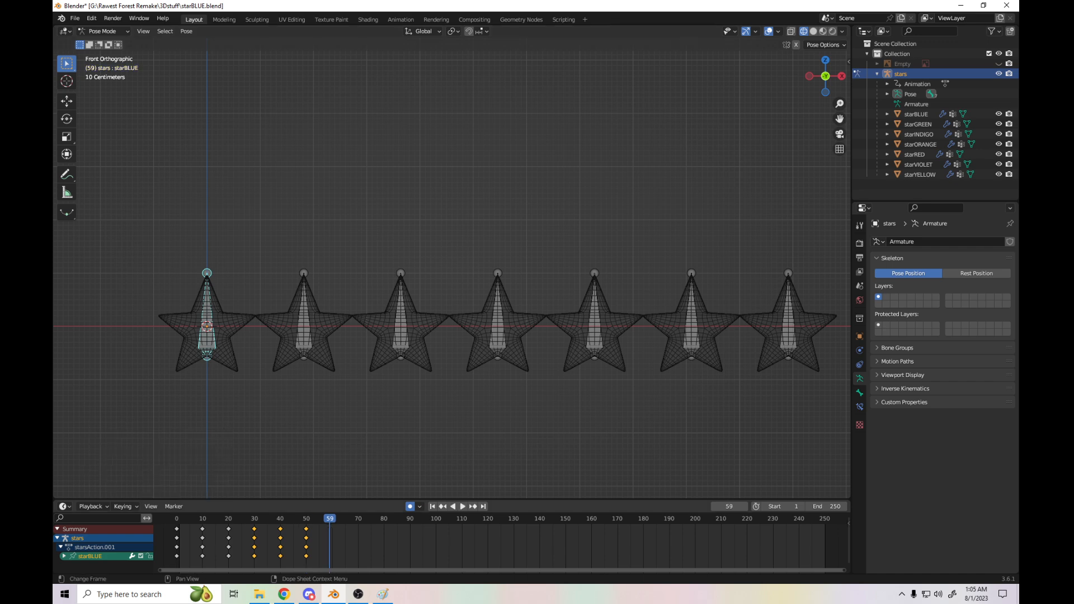
key(space)
key(r)
click(285, 448)
click(180, 442)
text(-180)
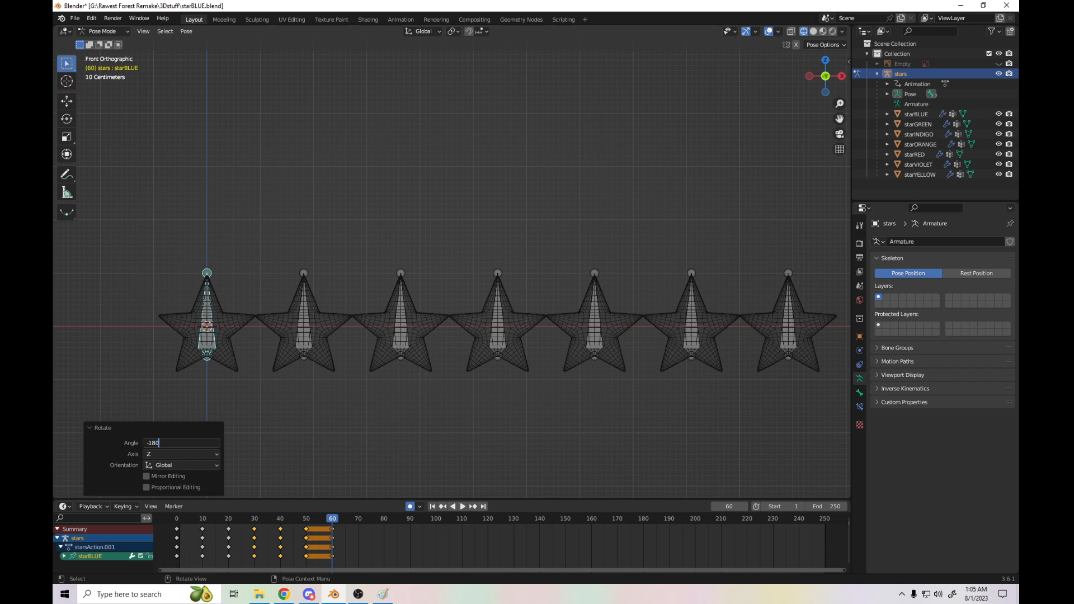
key(Return)
- Go to frame 70 and rotate the starBLUE bone -180° about the global Z axis
click(358, 518)
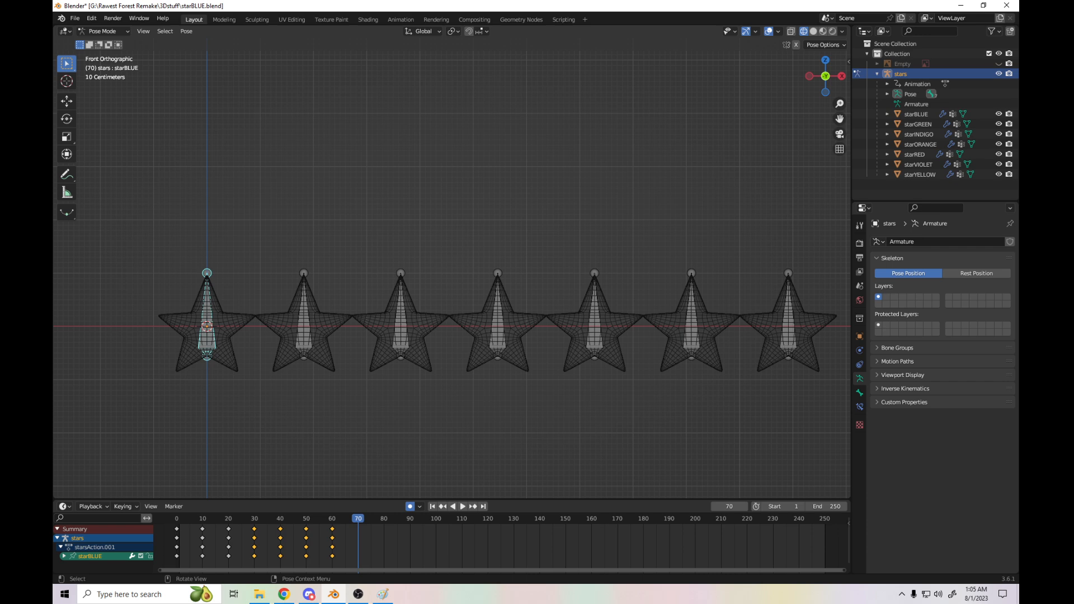
key(r)
key(z)
click(339, 415)
double_click(182, 443)
text(-180)
key(Return)
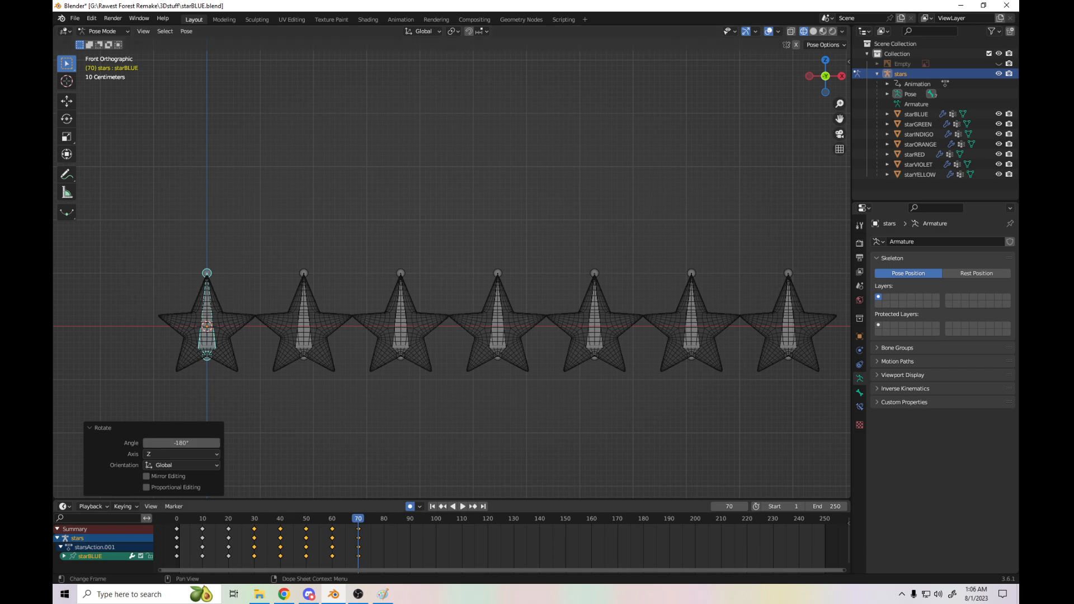
- Go to frame 80 and rotate the starBLUE bone -180° about the global Z axis
click(383, 519)
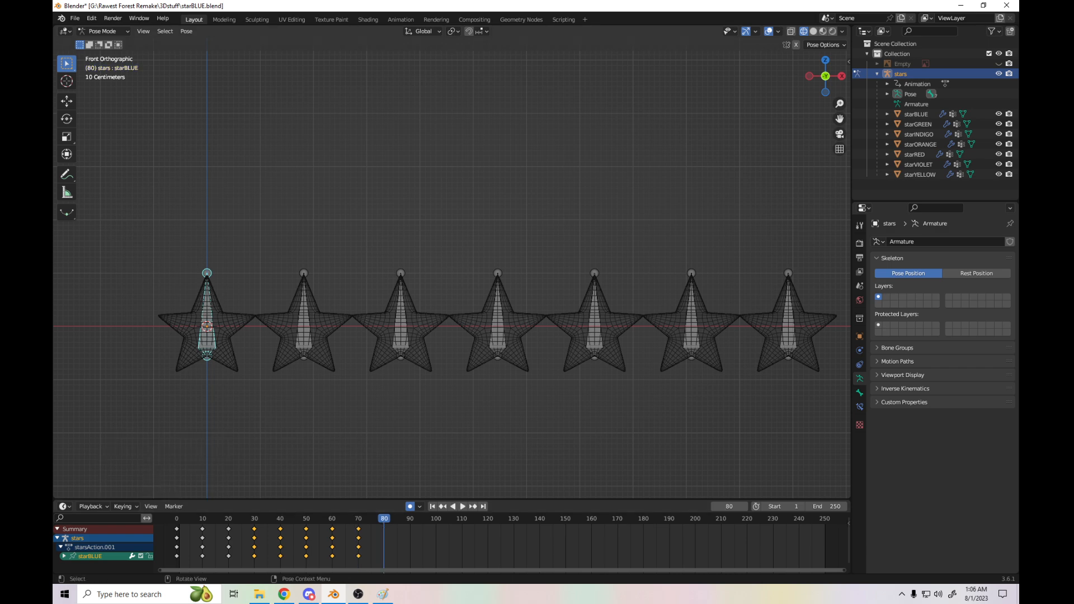
key(r)
key(z)
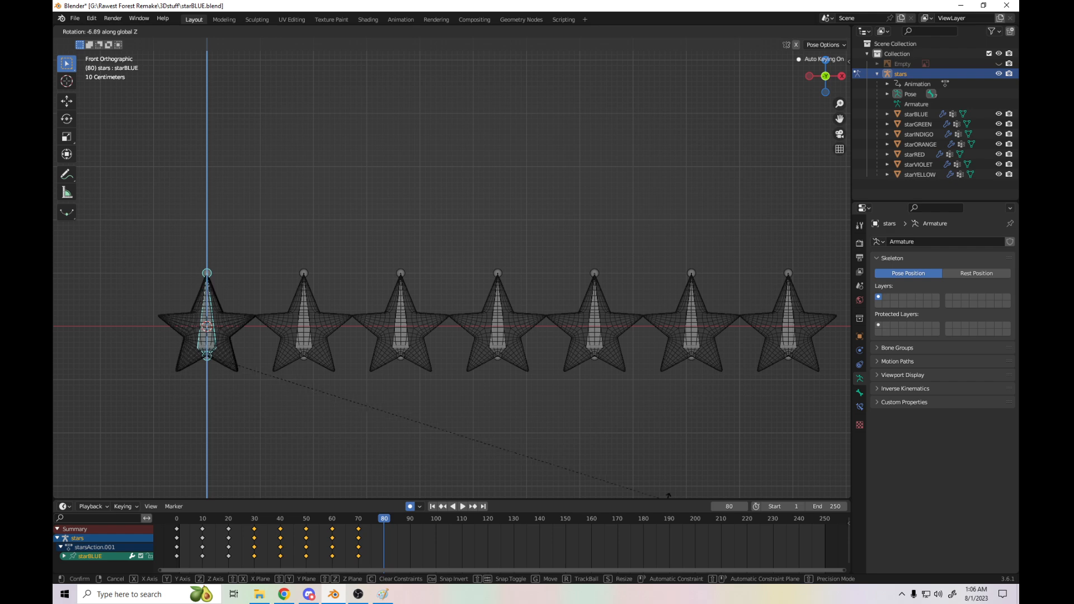
click(300, 439)
double_click(173, 442)
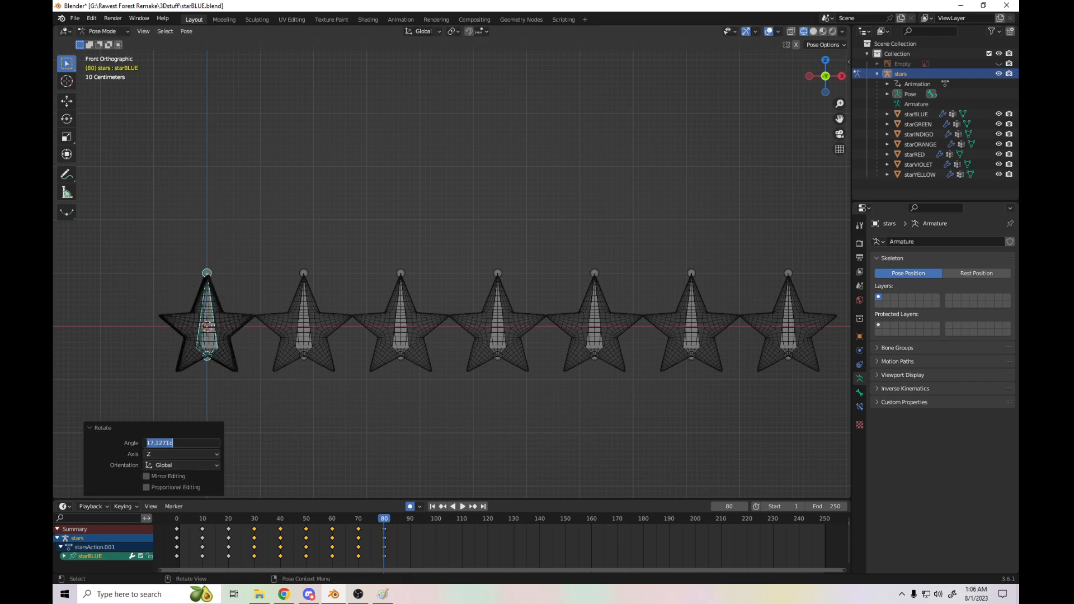
text(-180)
key(Return)
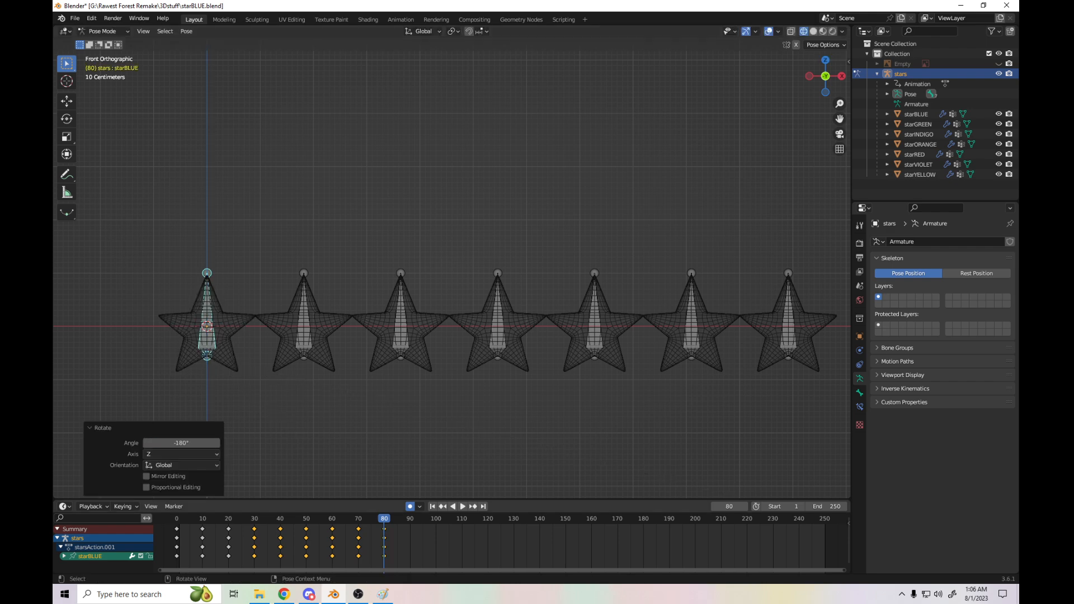
- Go to frame 90 and rotate the starBLUE bone -180° about the global Z axis
click(409, 519)
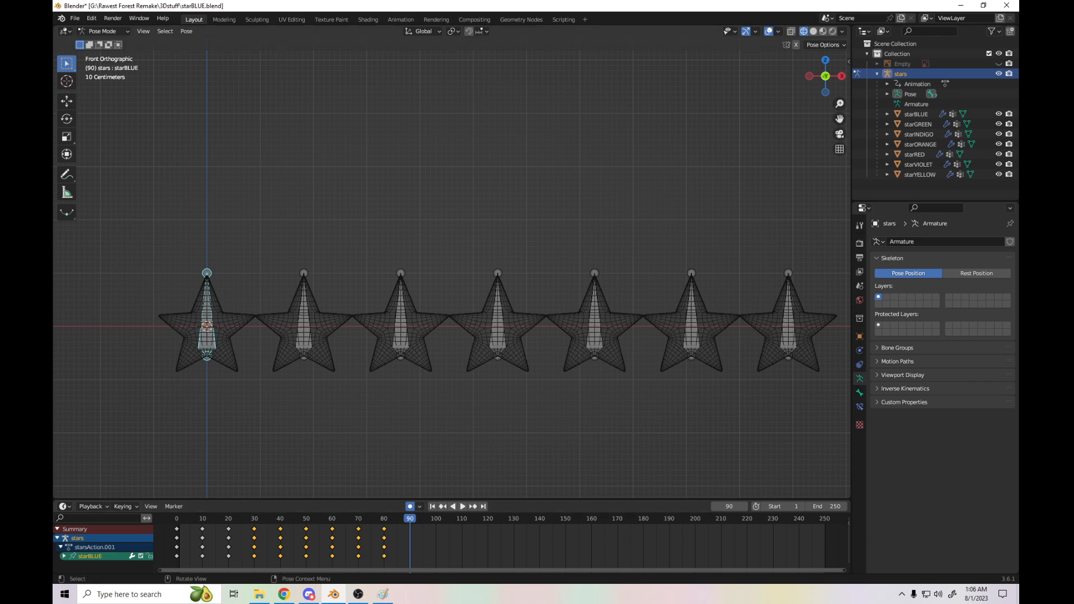
key(r)
key(z)
click(228, 412)
click(182, 443)
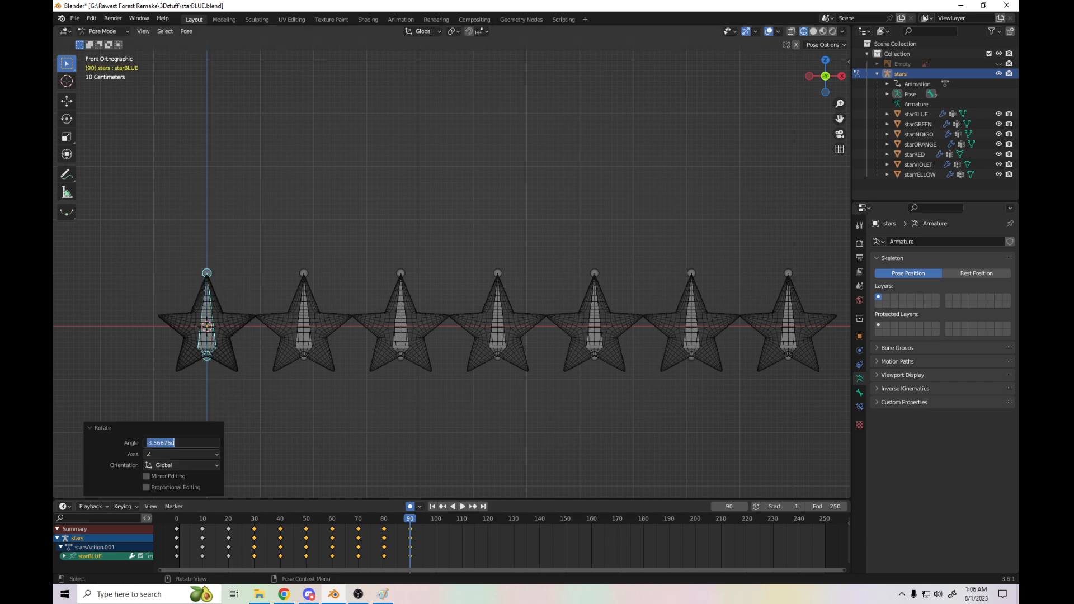
text(-180)
key(Return)
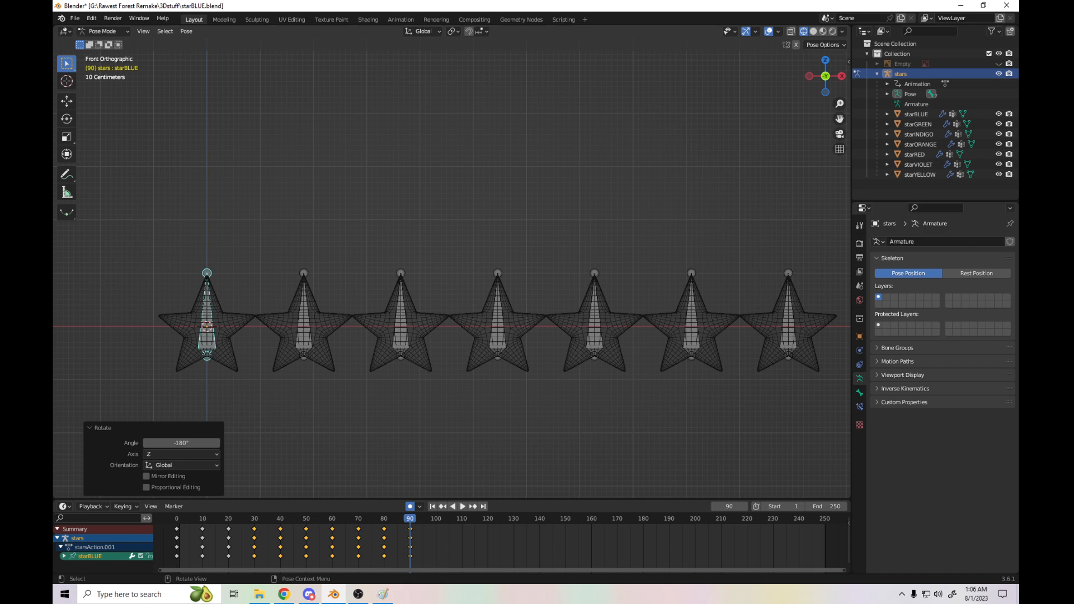
- Advance to frame 100 and rotate the starBLUE bone -180° about the global Z axis
click(436, 519)
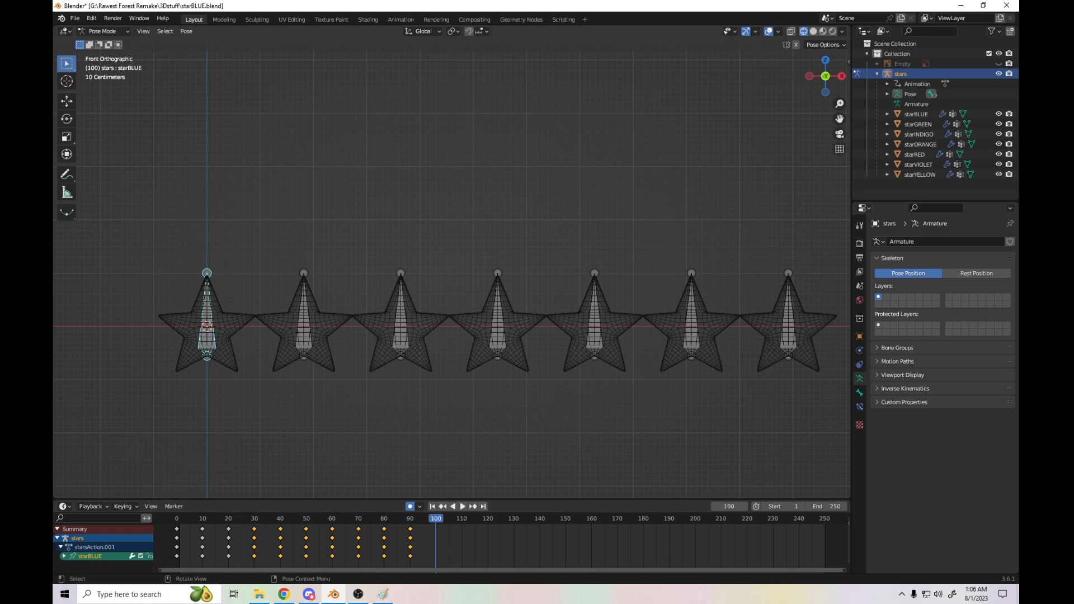
key(r)
key(z)
click(287, 428)
click(182, 443)
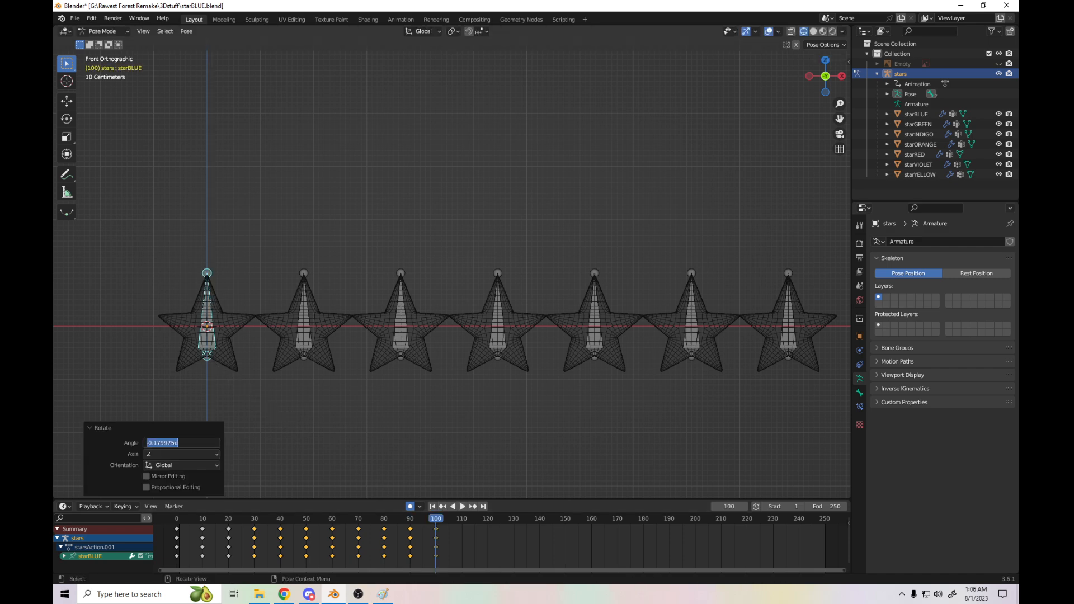
text(-180)
key(Return)
- At frame 110, rotate the starBLUE bone -180° about the global Z axis, and advance to frame 120
click(461, 518)
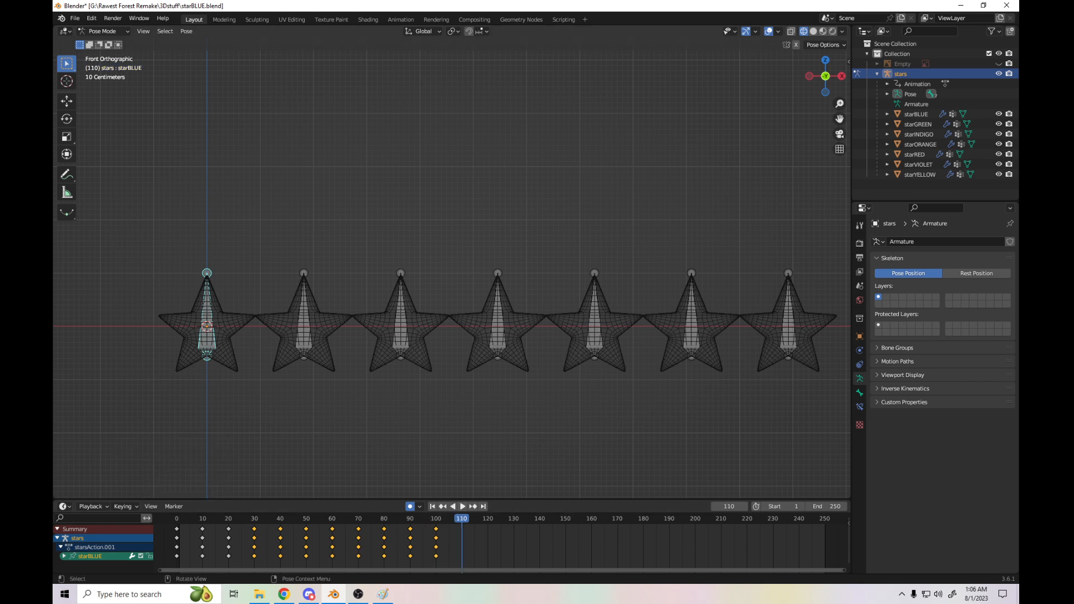
key(r)
key(z)
click(306, 402)
click(180, 443)
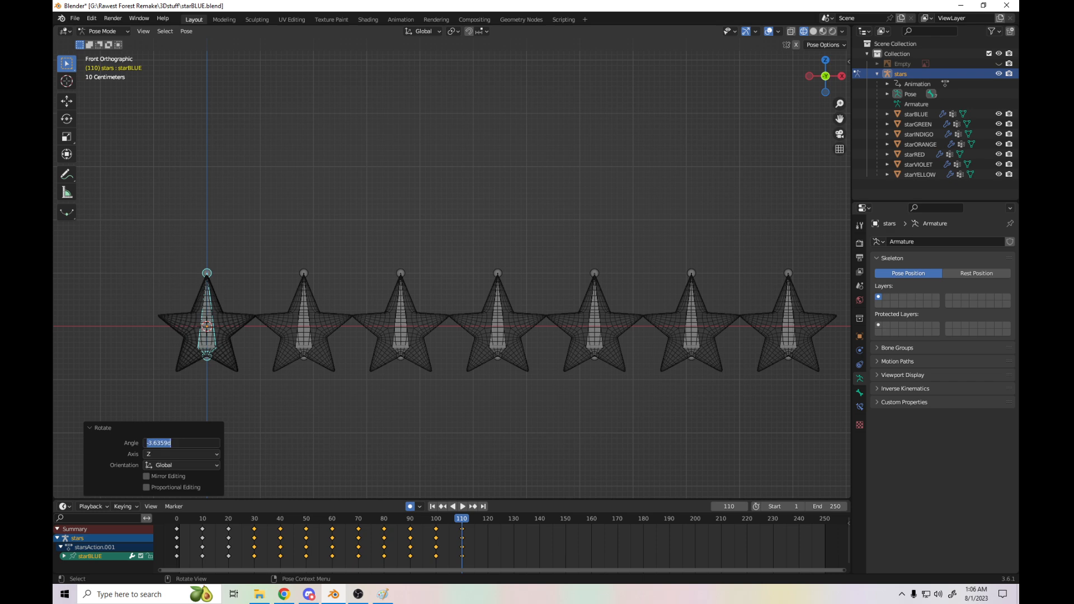
text(-180)
key(Return)
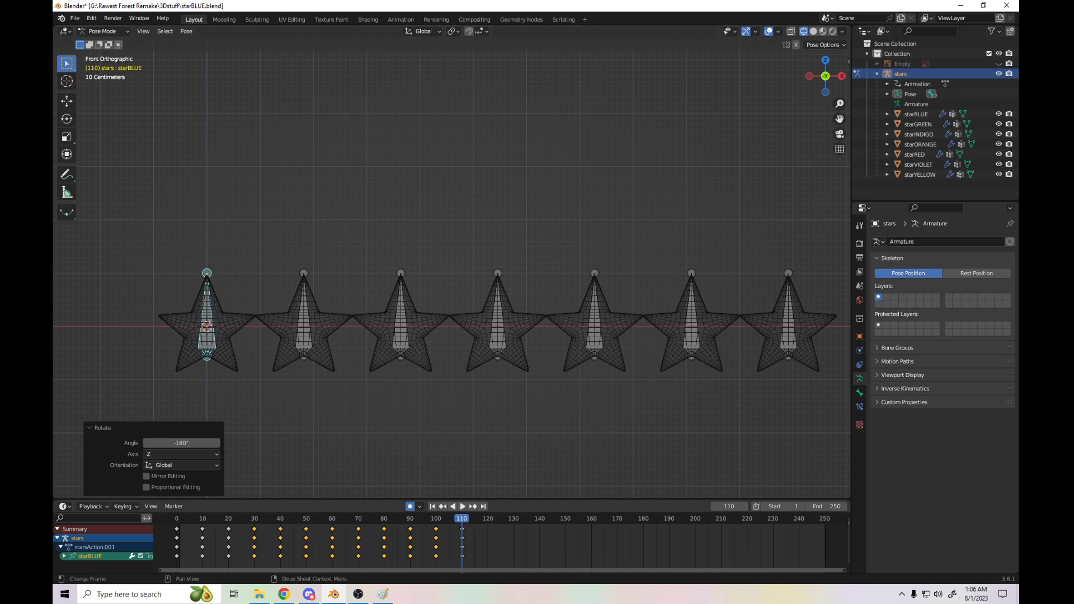
click(488, 518)
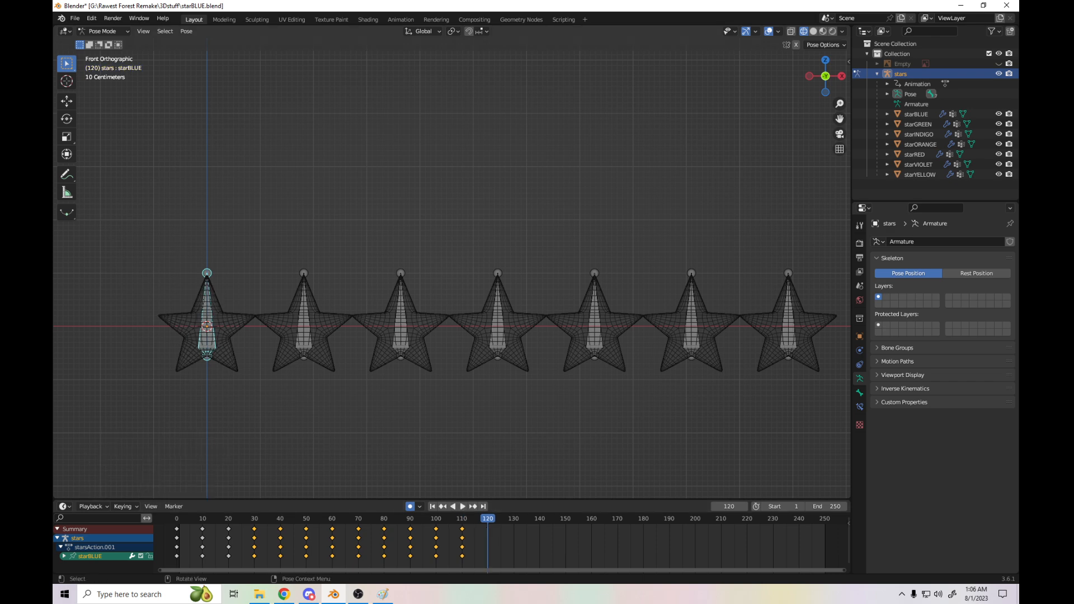
- Try rotating the starBLUE bone -180° in view orientation at frame 120, and undo the rotation
key(r)
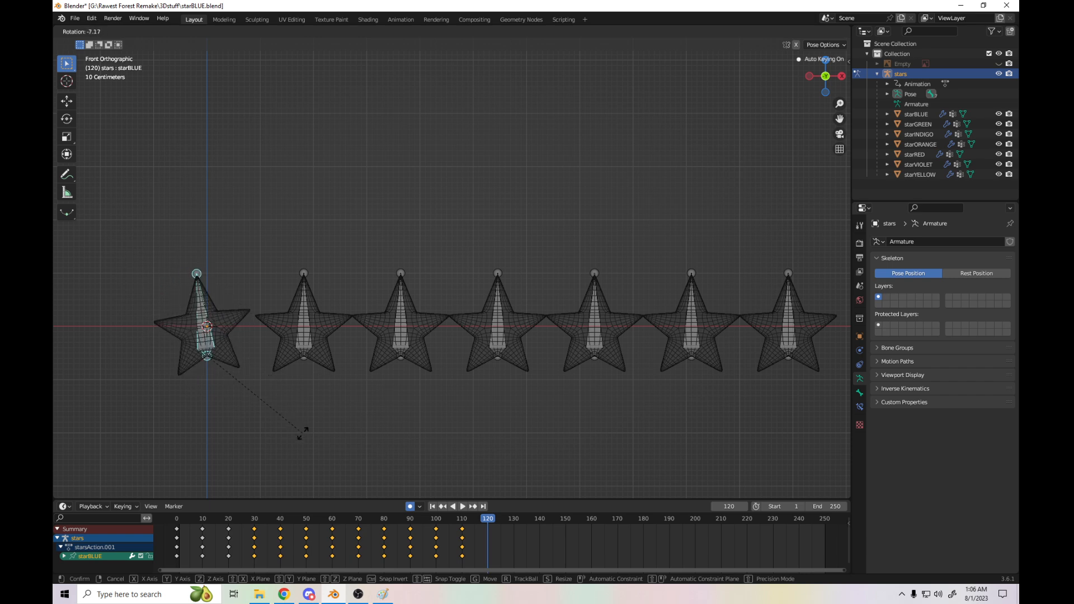
click(307, 434)
click(182, 443)
text(-17)
text(0)
key(Return)
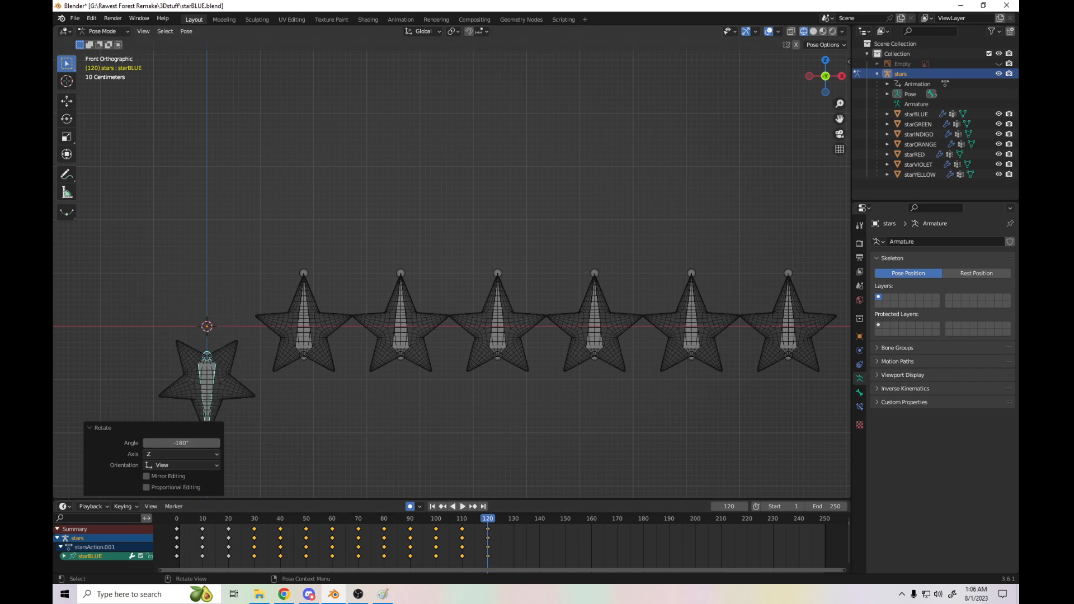
key(ctrl+z)
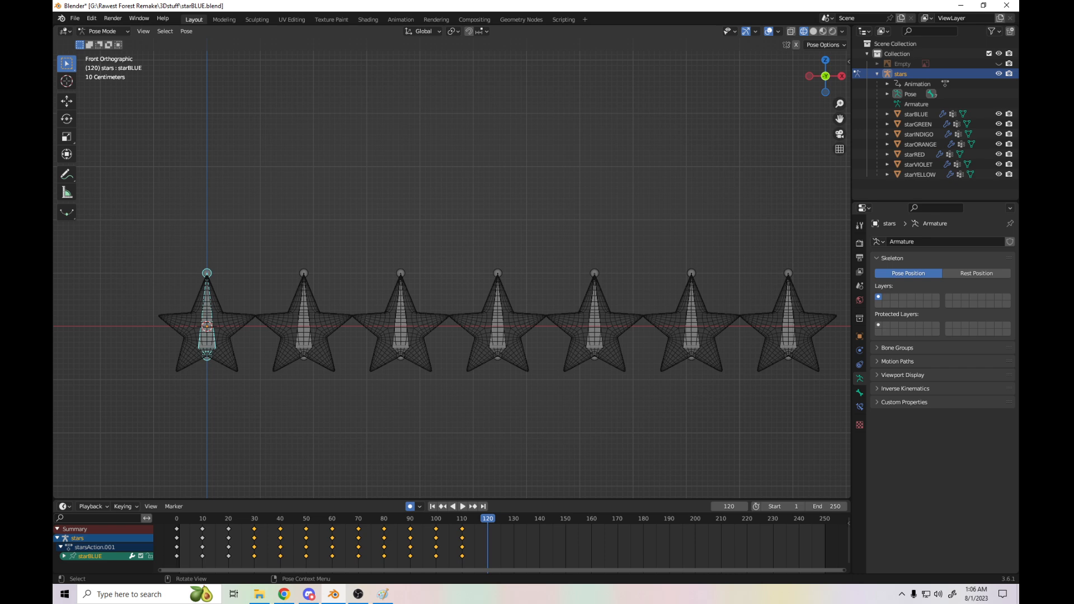
- Rotate the starBLUE bone -180° about the global Z axis at frame 120
key(r)
key(z)
click(252, 448)
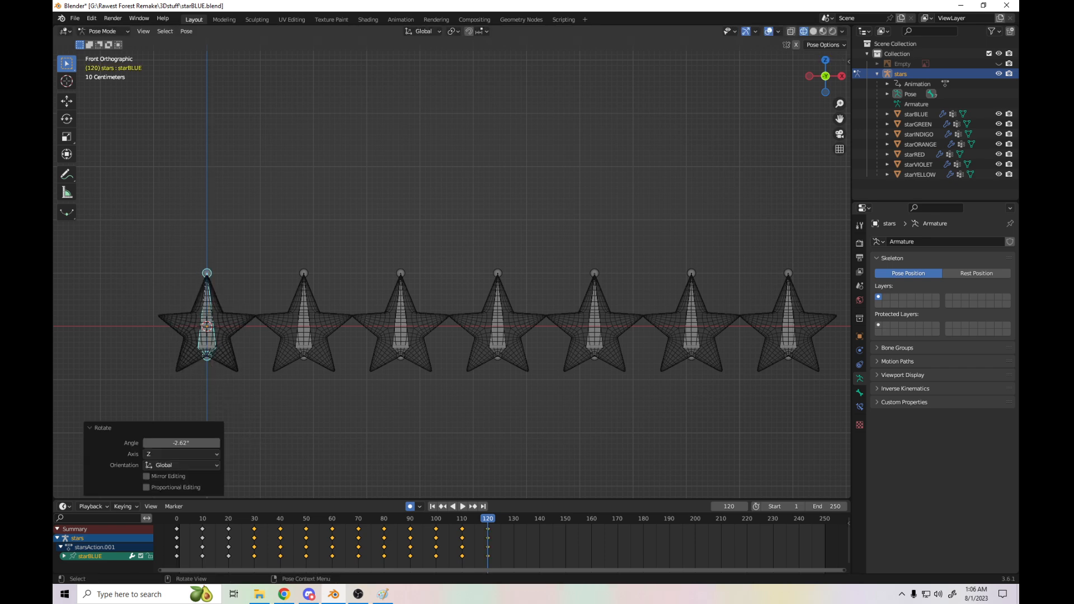
click(181, 443)
text(-180)
key(Return)
- Play back the starBLUE spin animation to check it, and return to frame 0
click(267, 518)
key(space)
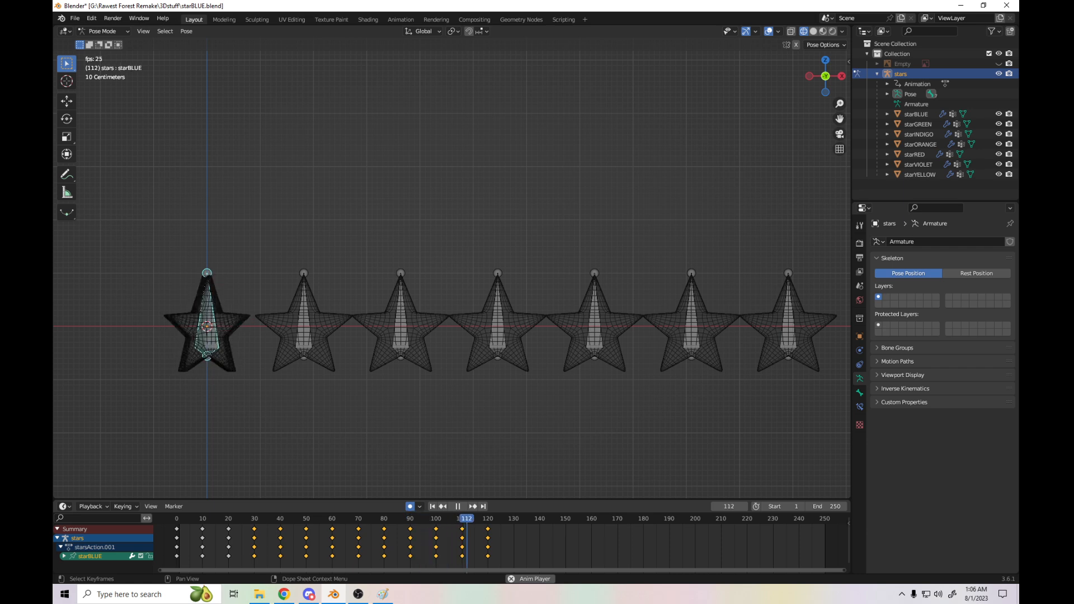
key(space)
drag(215, 519, 177, 519)
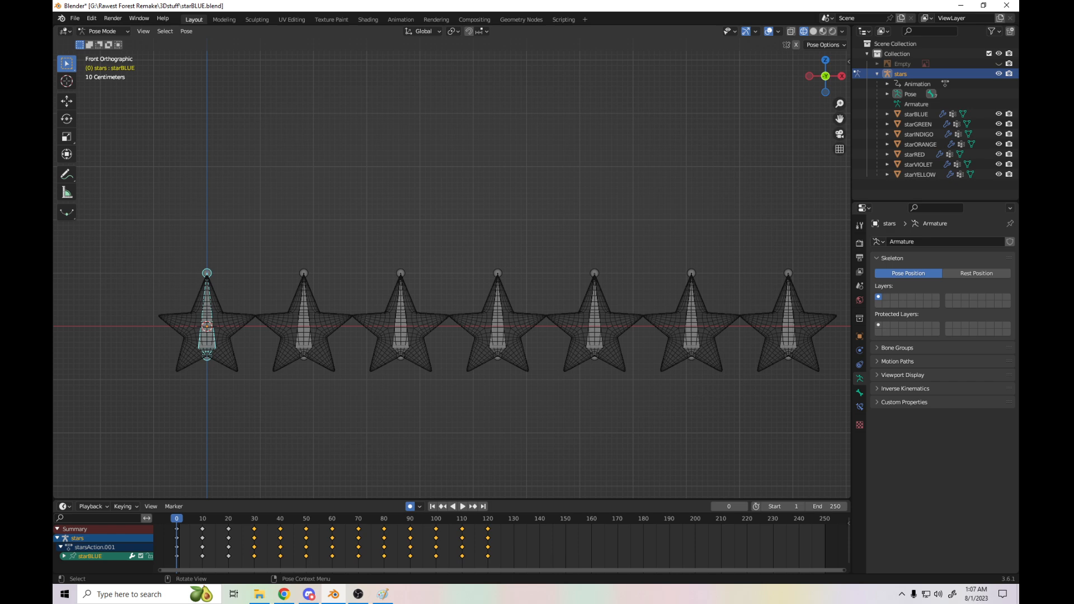
- Select the starBLUE bone's keyframes and try to paste them onto the starGREEN bone at frame 0
click(520, 542)
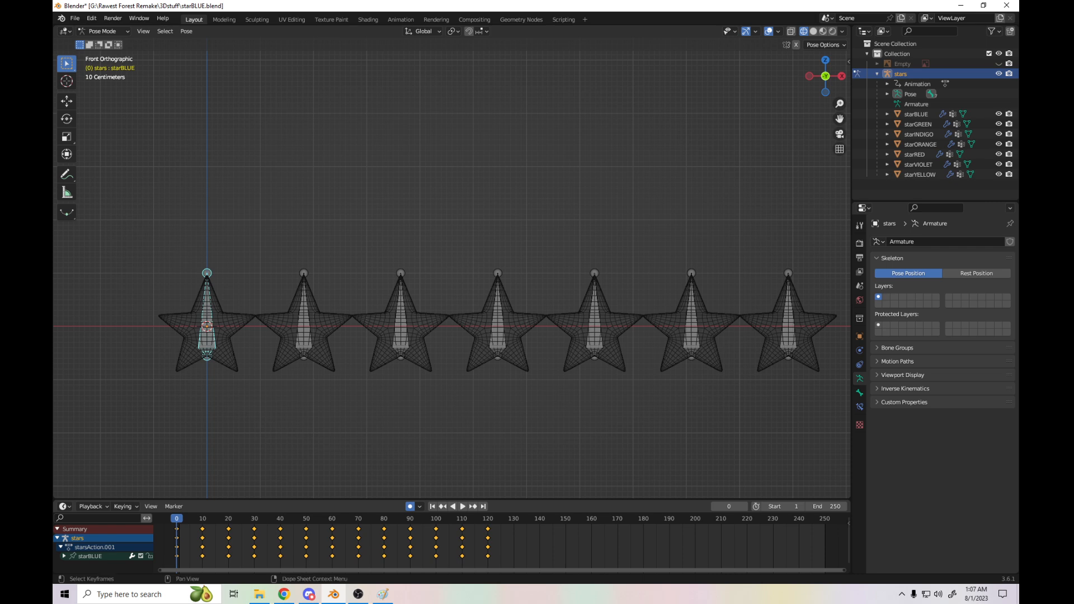
click(303, 328)
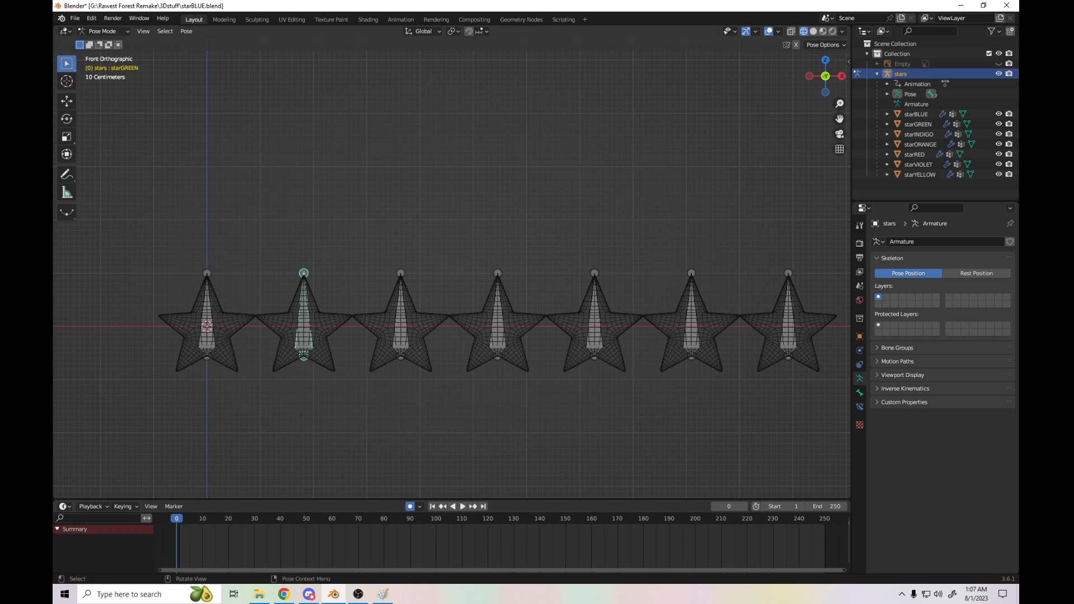
key(ctrl+v)
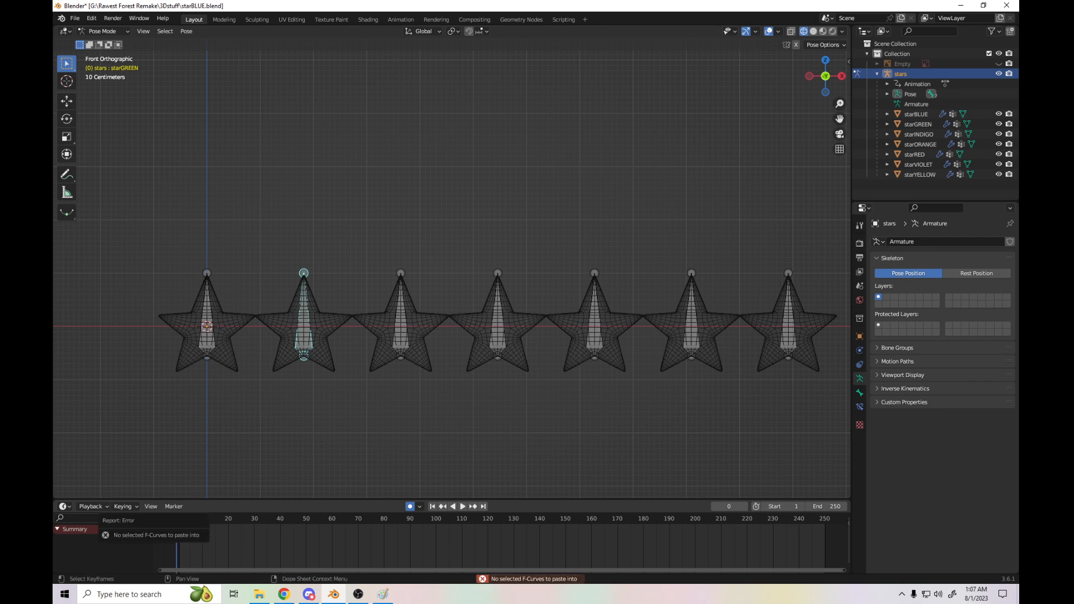
key(ctrl+v)
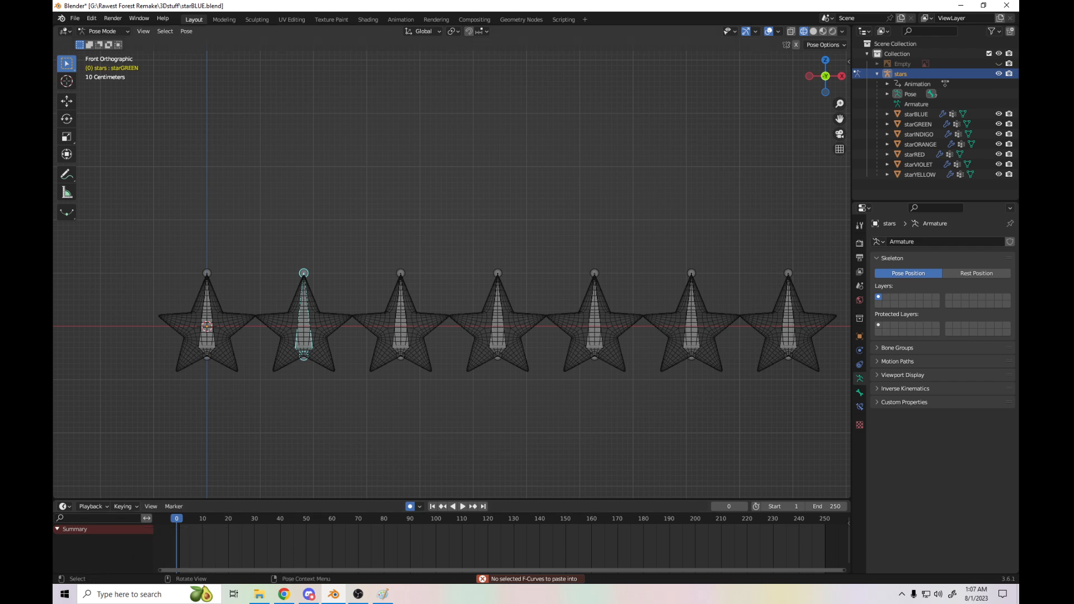
- Copy the starBLUE bone's keyframes again and try to paste them into the starGREEN bone's empty timeline
click(207, 330)
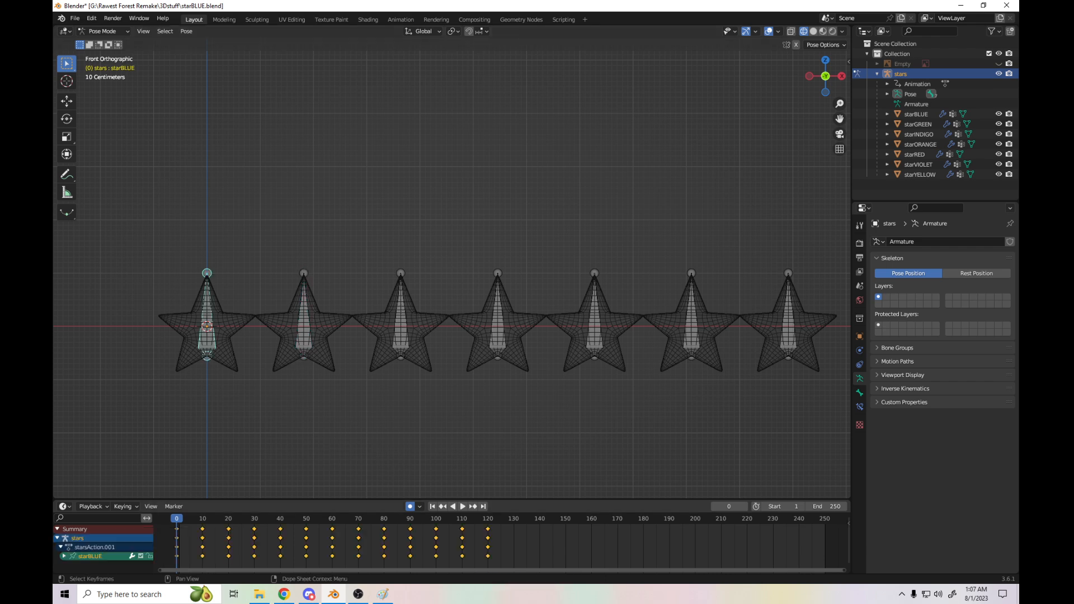
key(alt+a)
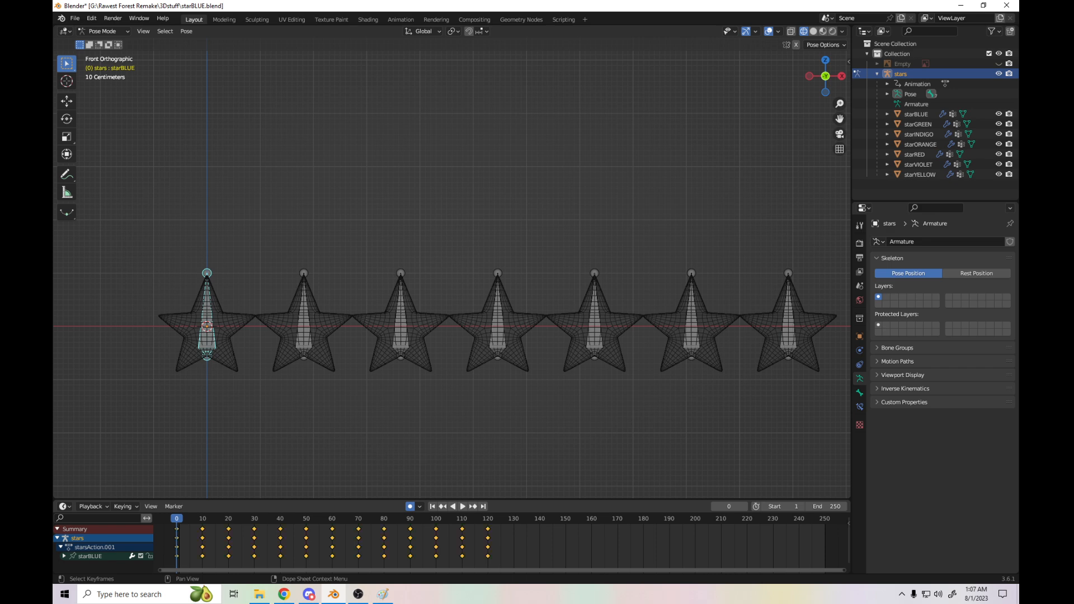
right_click(442, 537)
right_click(224, 526)
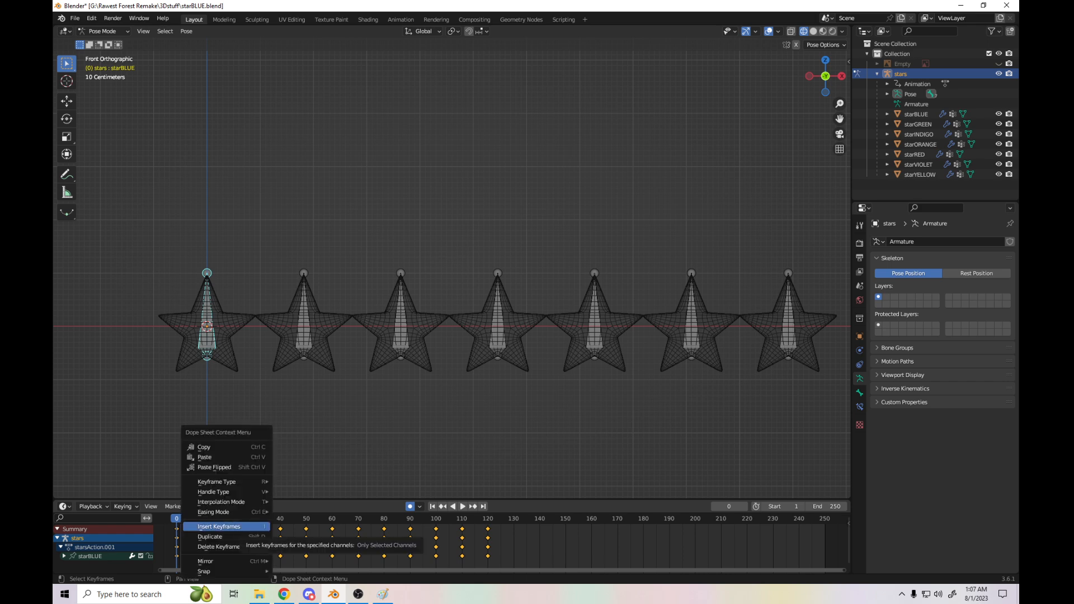
click(223, 447)
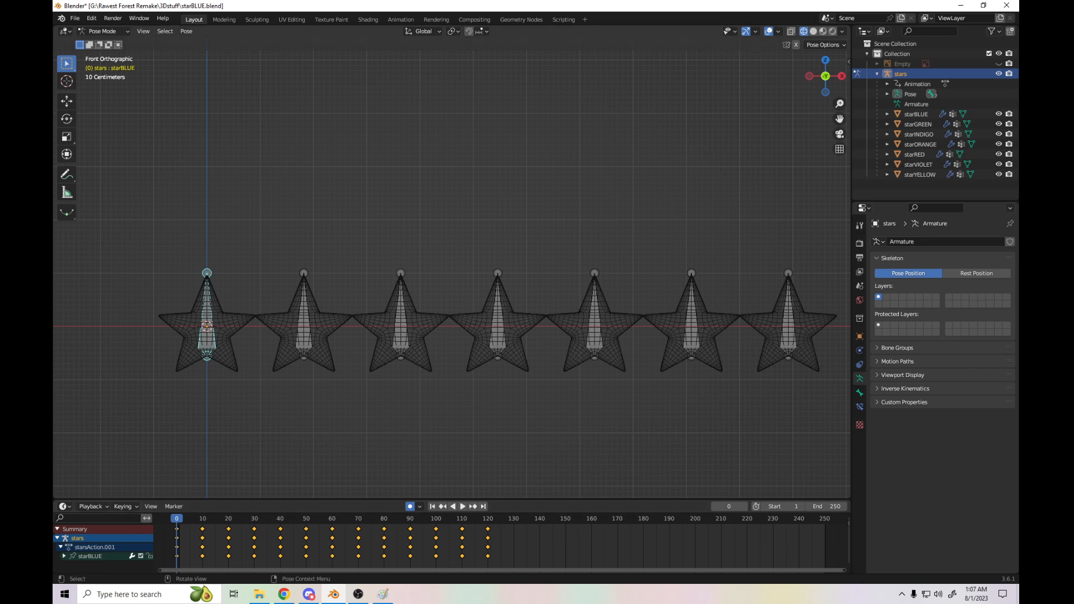
click(303, 330)
right_click(167, 542)
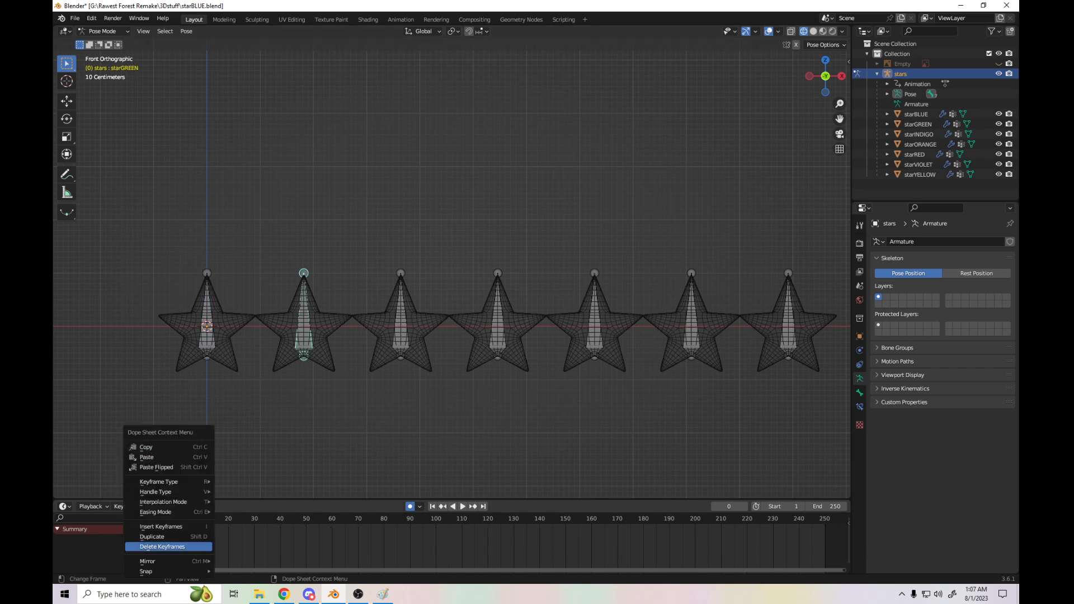
click(151, 457)
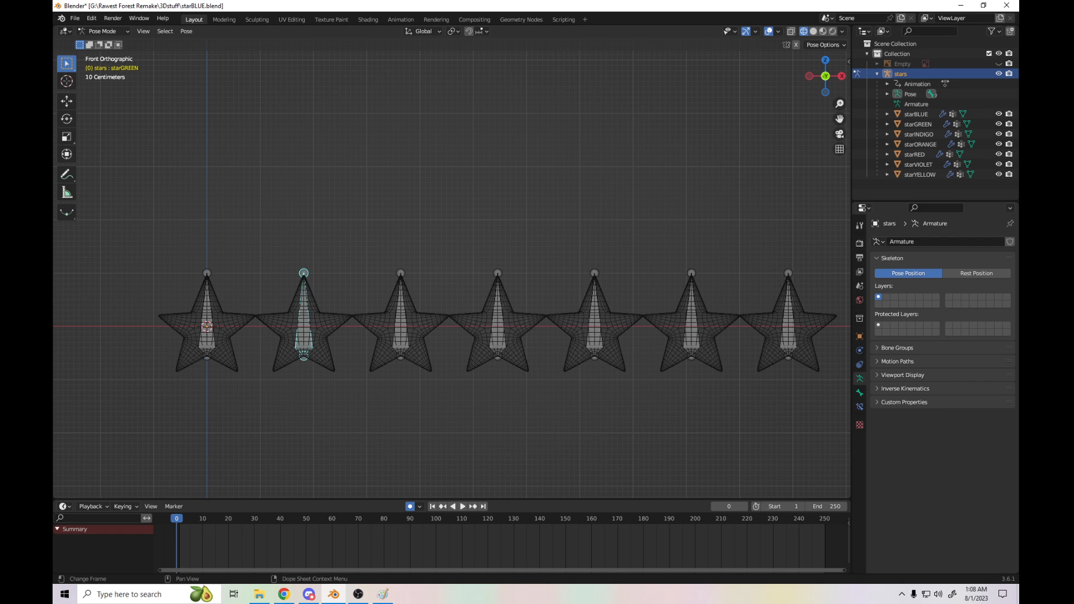
- Select the starBLUE bone again and play back its spin animation past the last keyframe
click(207, 335)
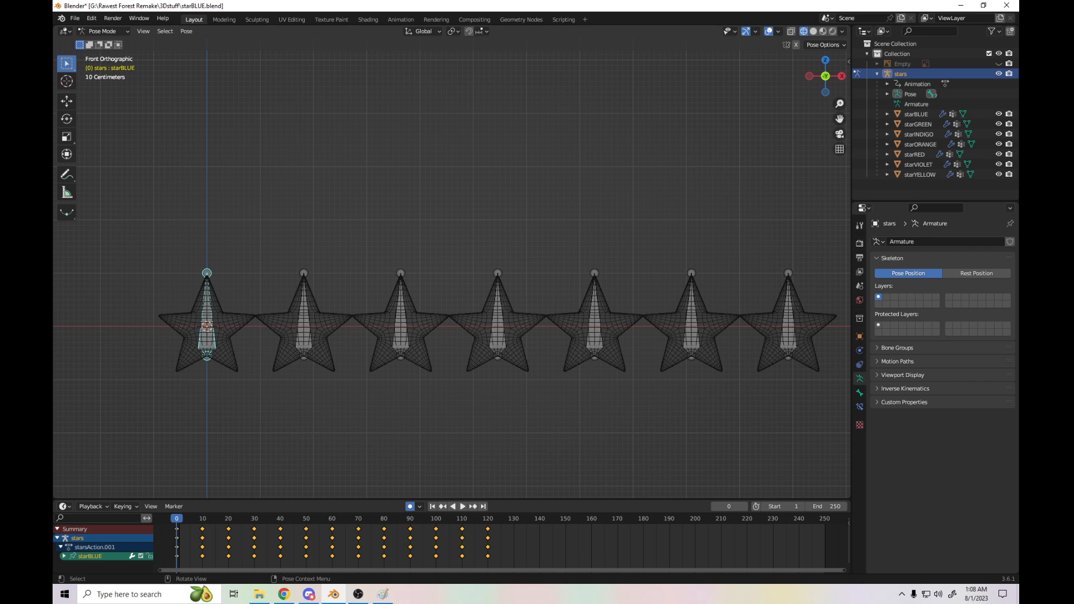
key(space)
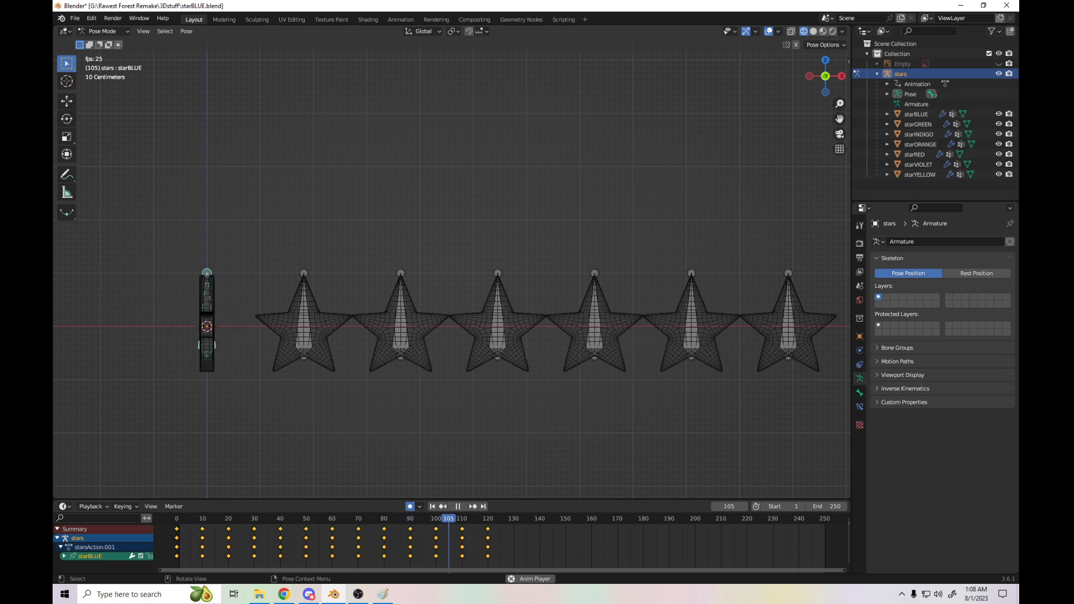
key(space)
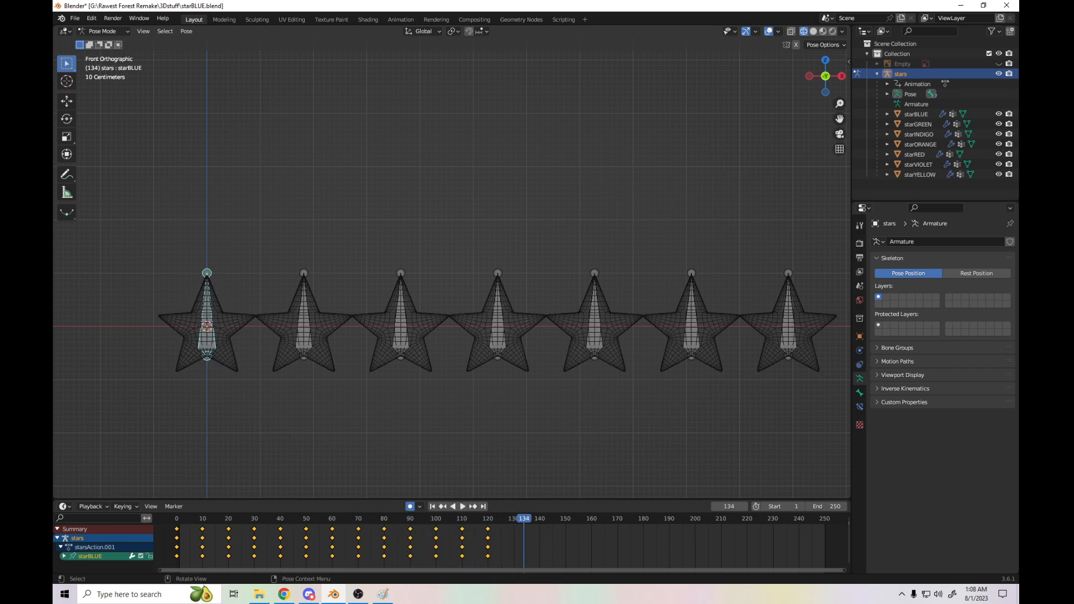
- Switch the viewport to Material Preview shading and play the starBLUE spin from the start of the timeline
key(z)
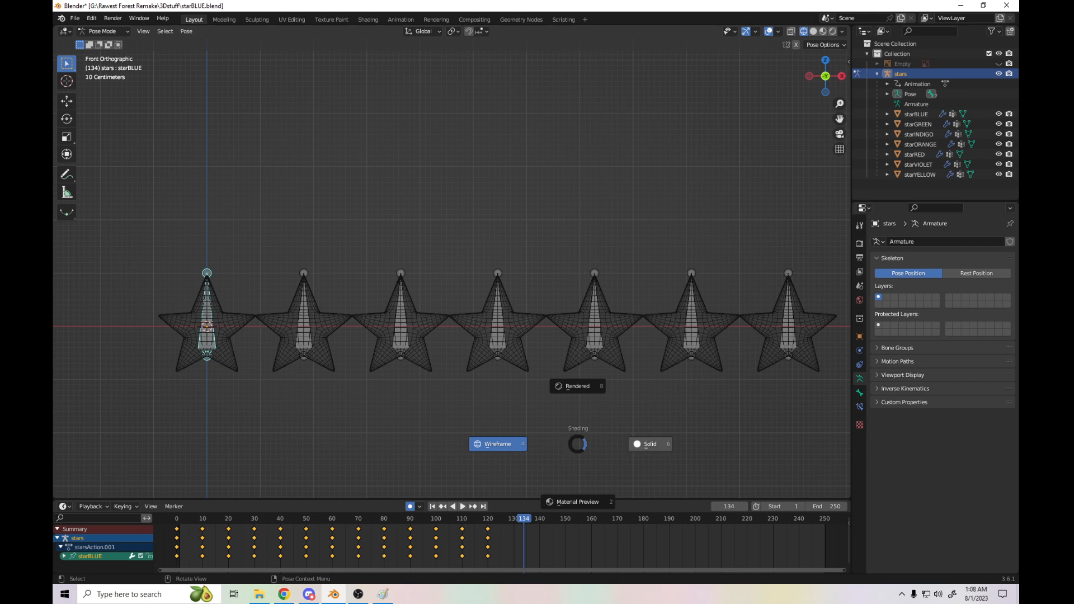
click(584, 445)
key(z)
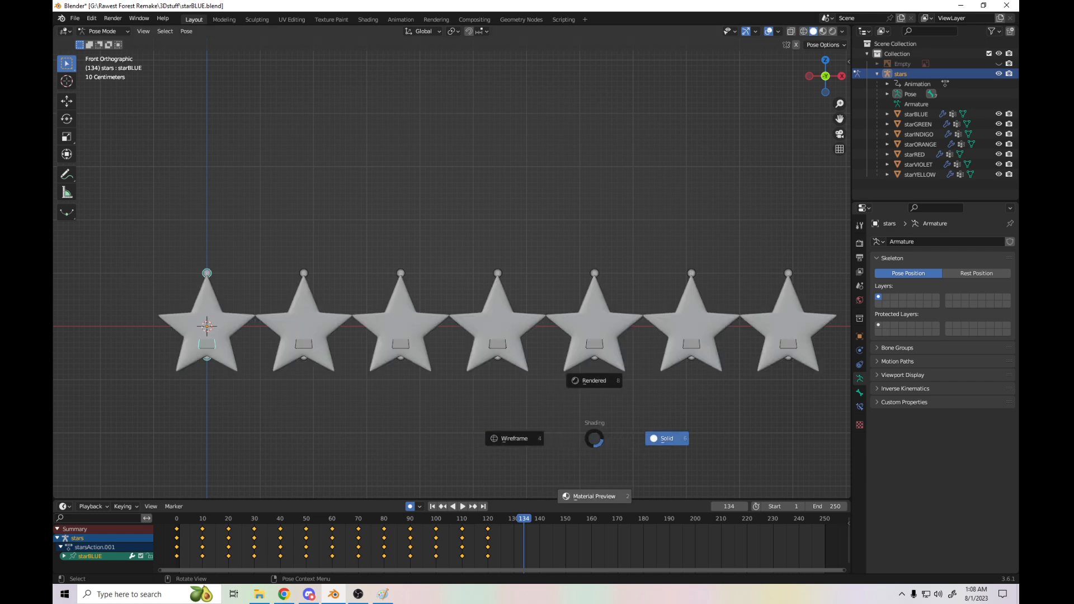
click(595, 494)
drag(524, 518, 150, 518)
key(space)
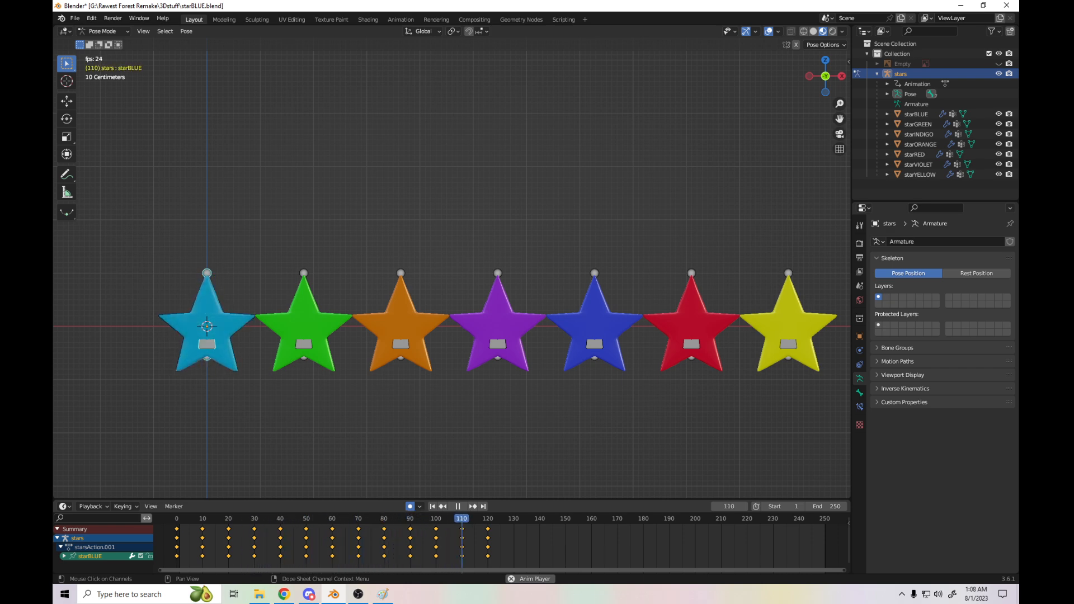
- Return the timeline to frame 0 and switch the viewport to Wireframe shading
key(space)
click(177, 519)
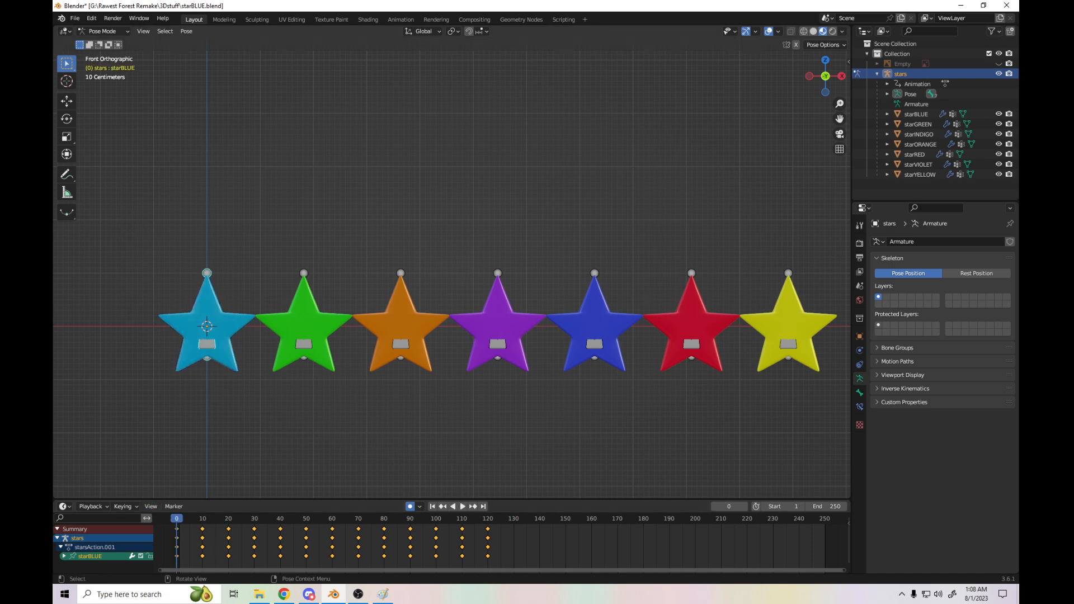
key(z)
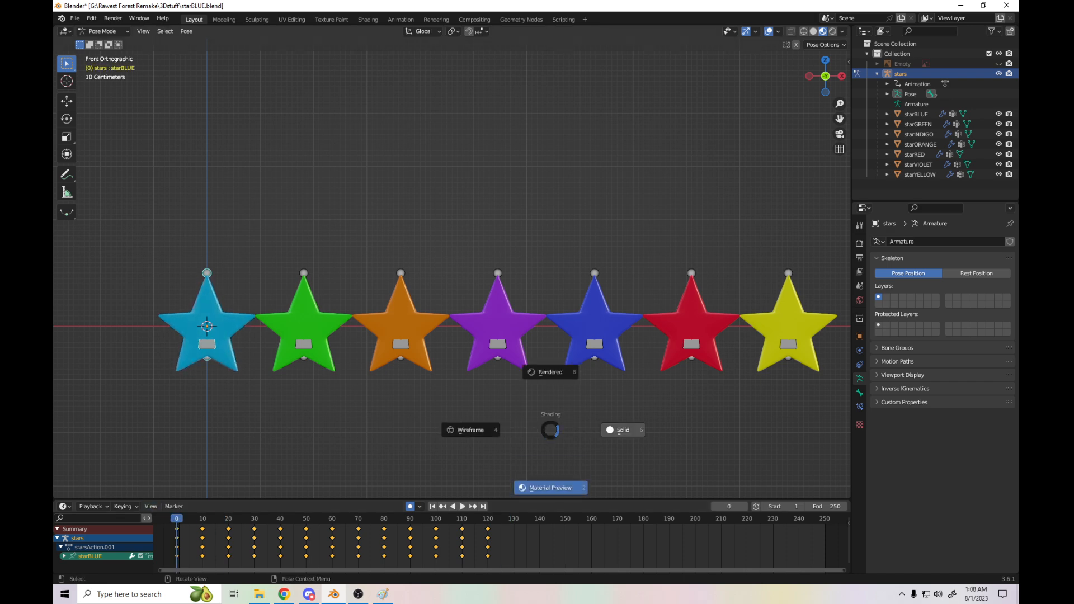
click(472, 429)
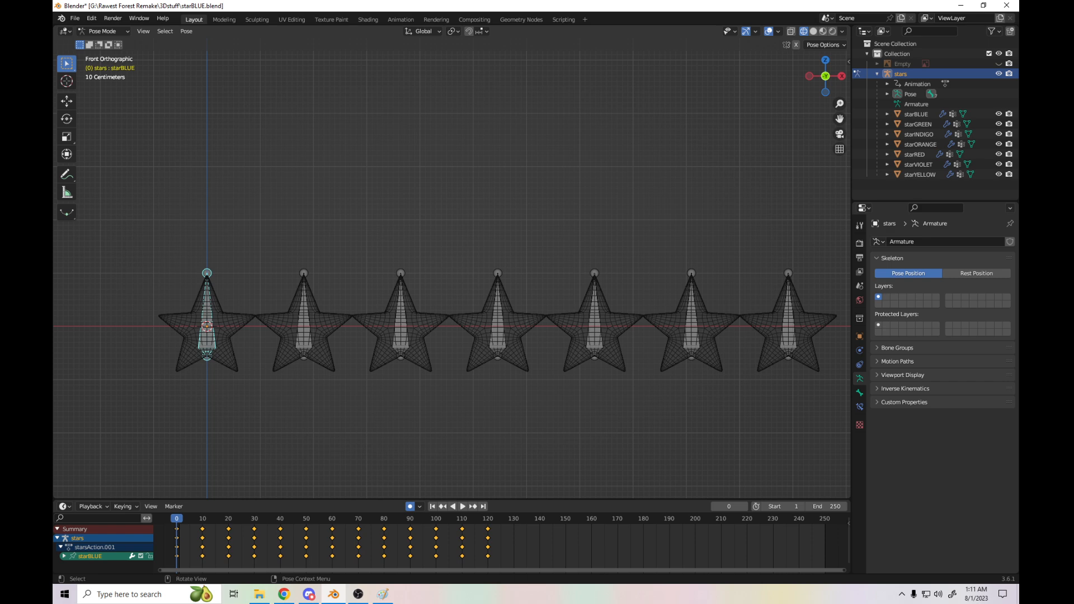
- Select the six bones of the green through yellow stars and clear all their transforms at frame 0
click(303, 327)
shift+click(400, 328)
shift+click(497, 327)
shift+click(595, 328)
shift+click(691, 327)
shift+click(788, 328)
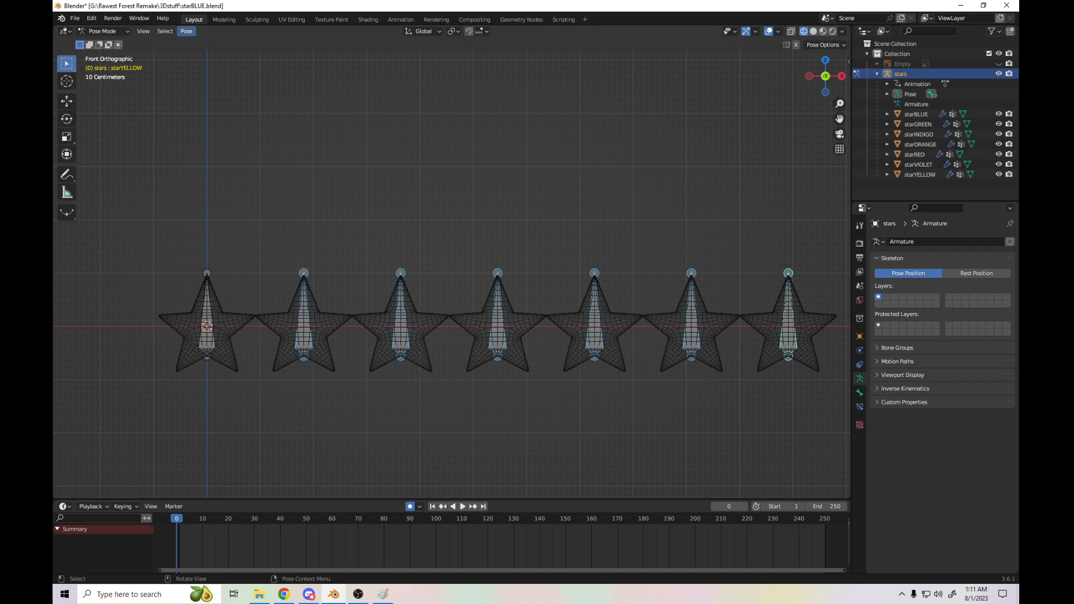
click(186, 31)
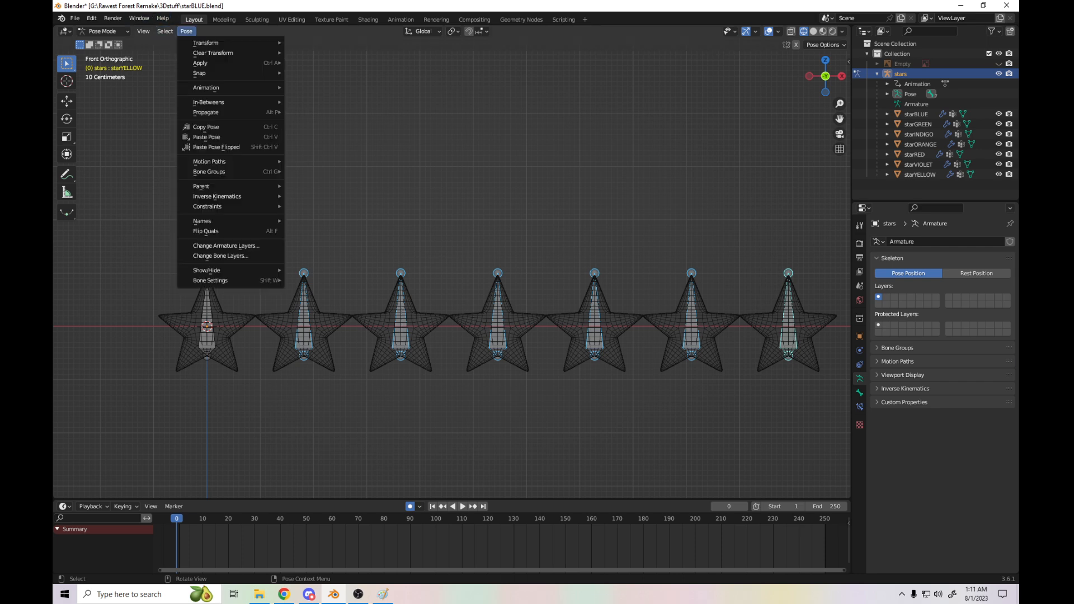
mouse_move(213, 52)
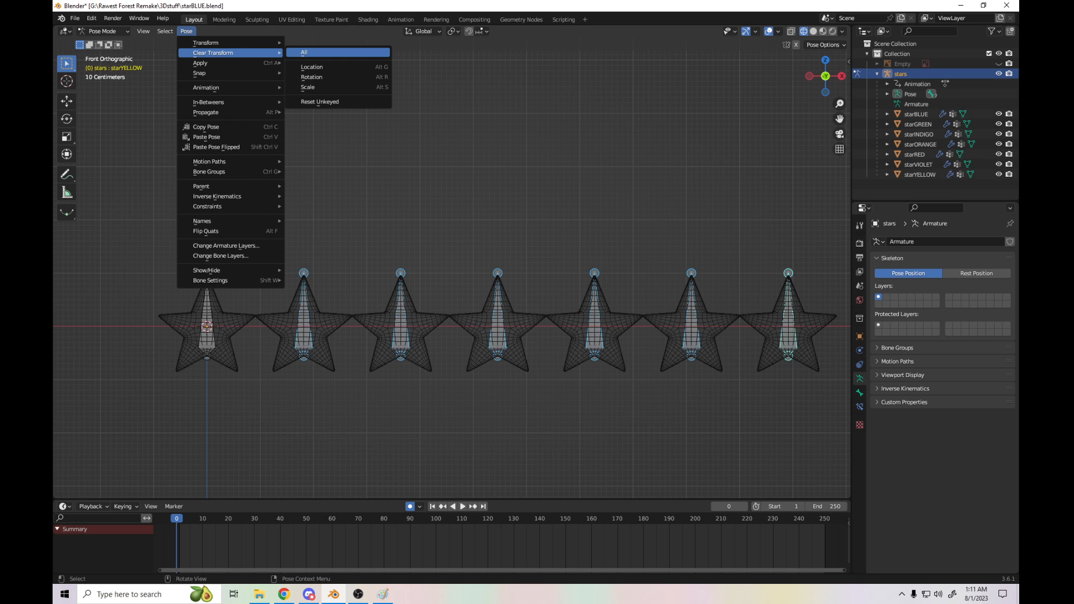
click(304, 52)
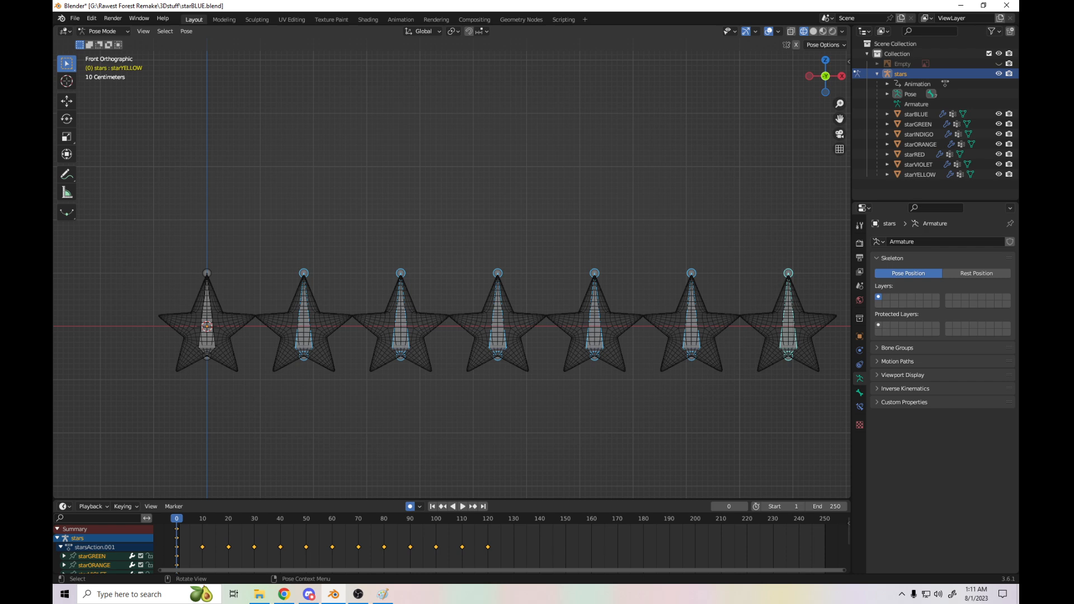
- Paste the copied starBLUE keyframes onto the starGREEN bone at frame 0 and preview its spin
click(303, 322)
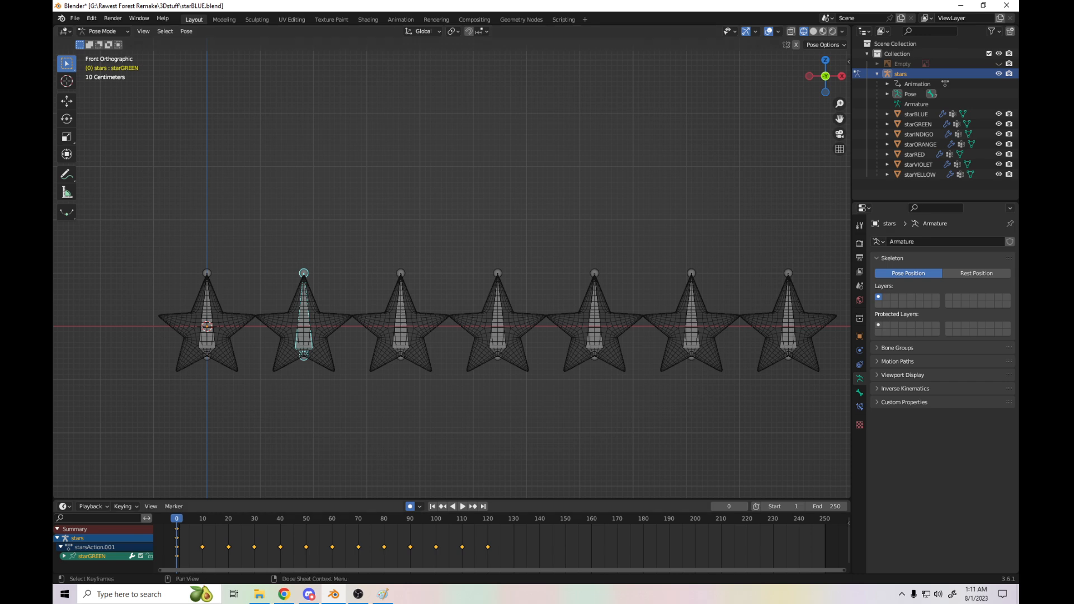
key(ctrl+v)
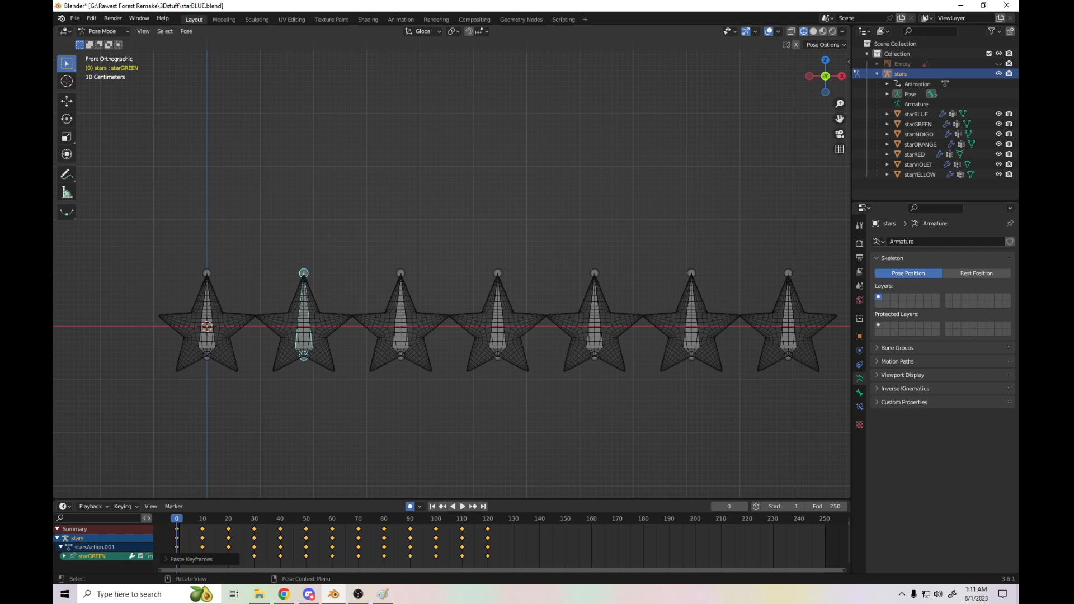
key(space)
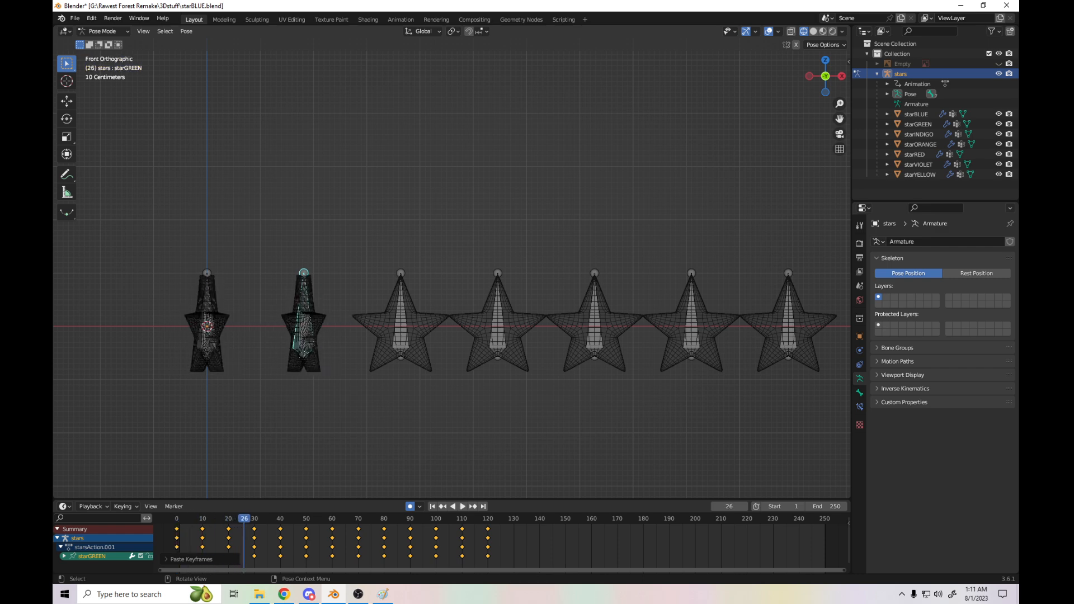
drag(244, 519, 177, 519)
- Paste the copied spin keyframes onto the orange, violet, indigo, red and yellow star bones at frame 0
click(400, 325)
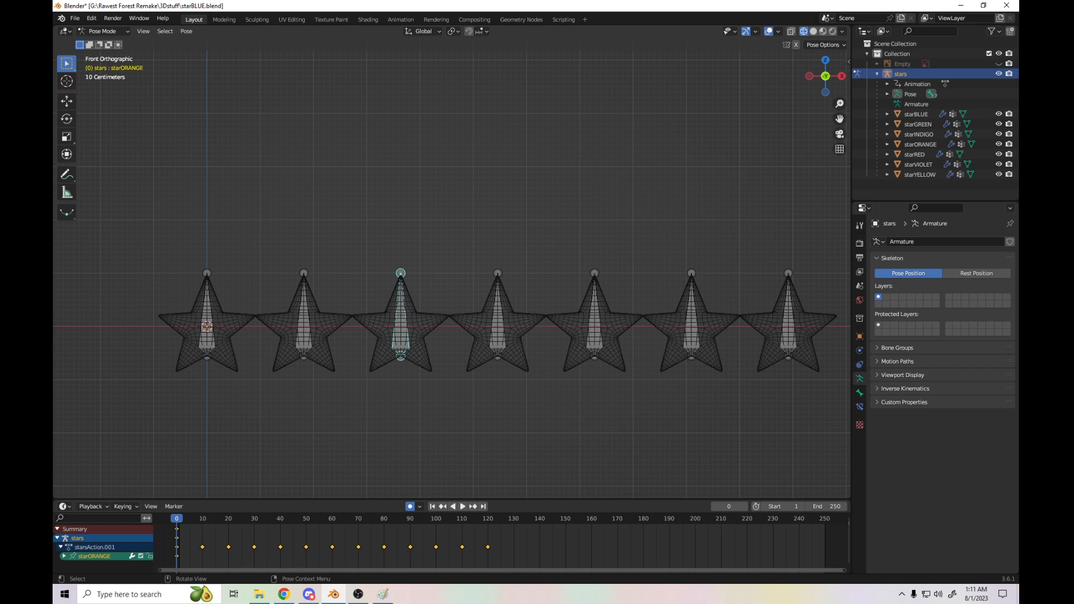
key(ctrl+v)
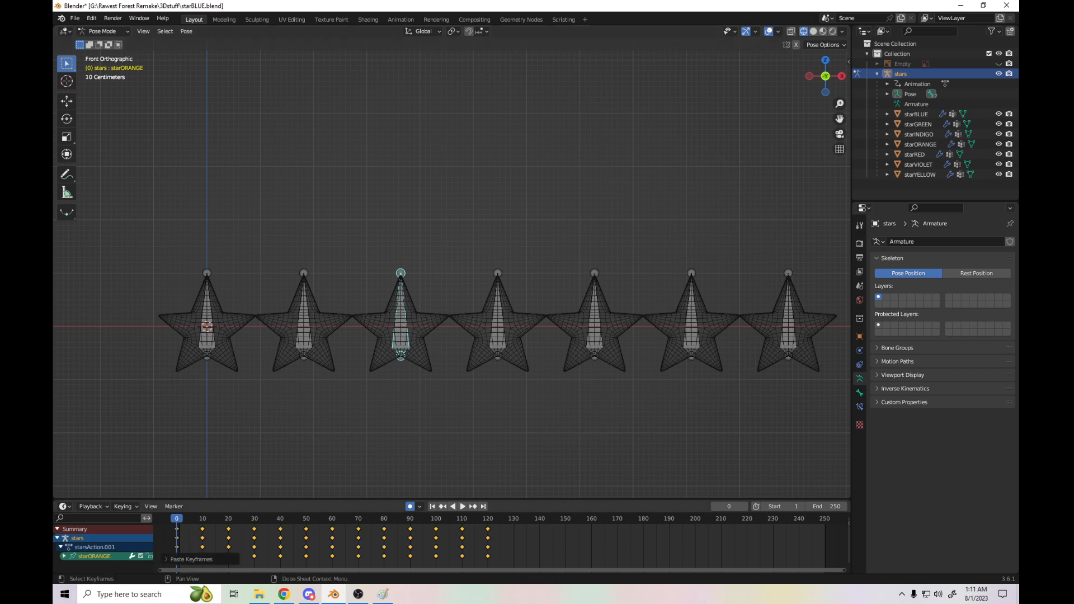
click(497, 328)
key(ctrl+v)
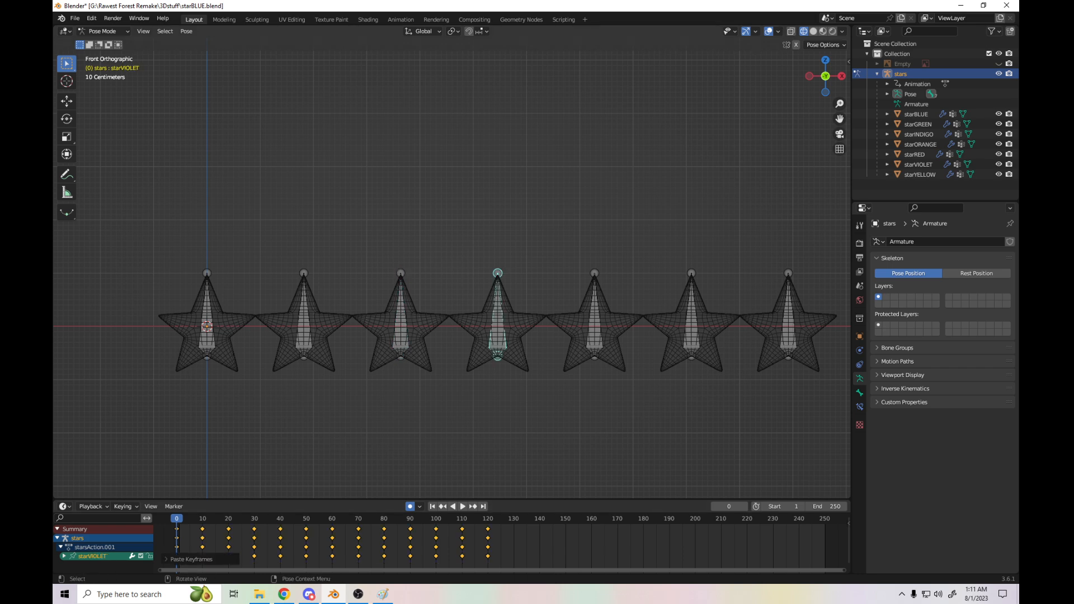
click(595, 327)
key(ctrl+v)
click(692, 327)
key(ctrl+v)
click(788, 327)
key(ctrl+v)
- Play back the spin of all seven stars in wireframe, restarting from the beginning of the timeline
key(space)
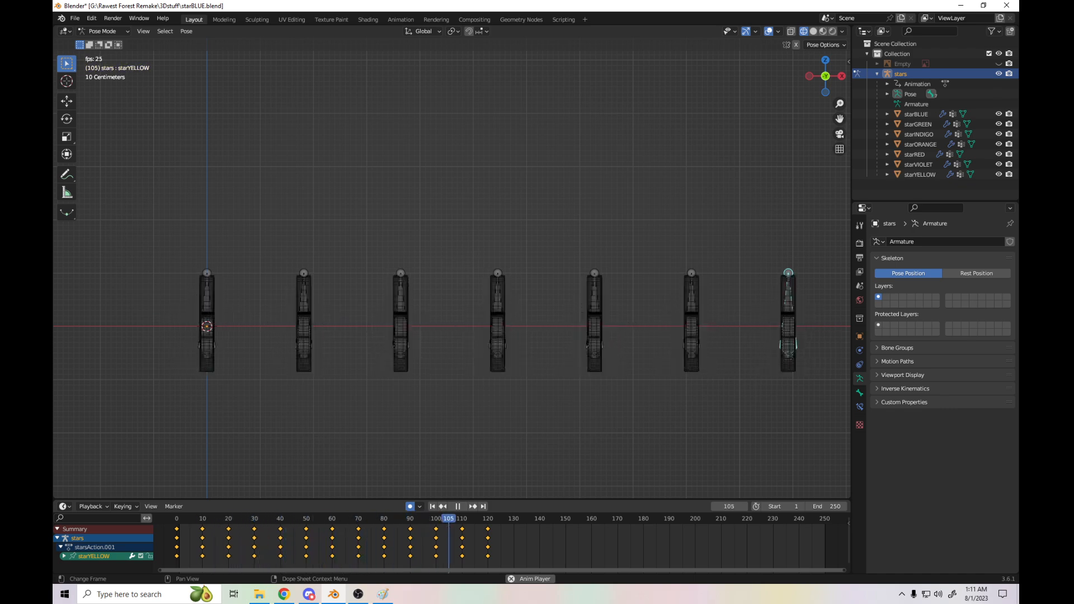
key(space)
drag(571, 518, 151, 519)
key(space)
key(space)
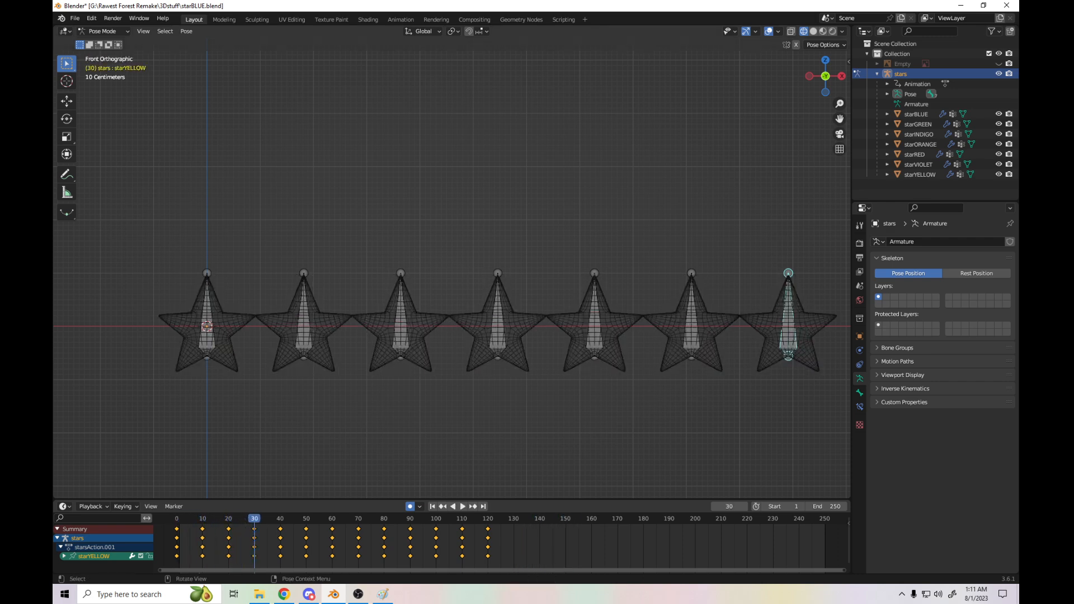
- Switch the viewport to Material Preview shading and play back all seven star spins from the timeline start
right_click(545, 393)
key(z)
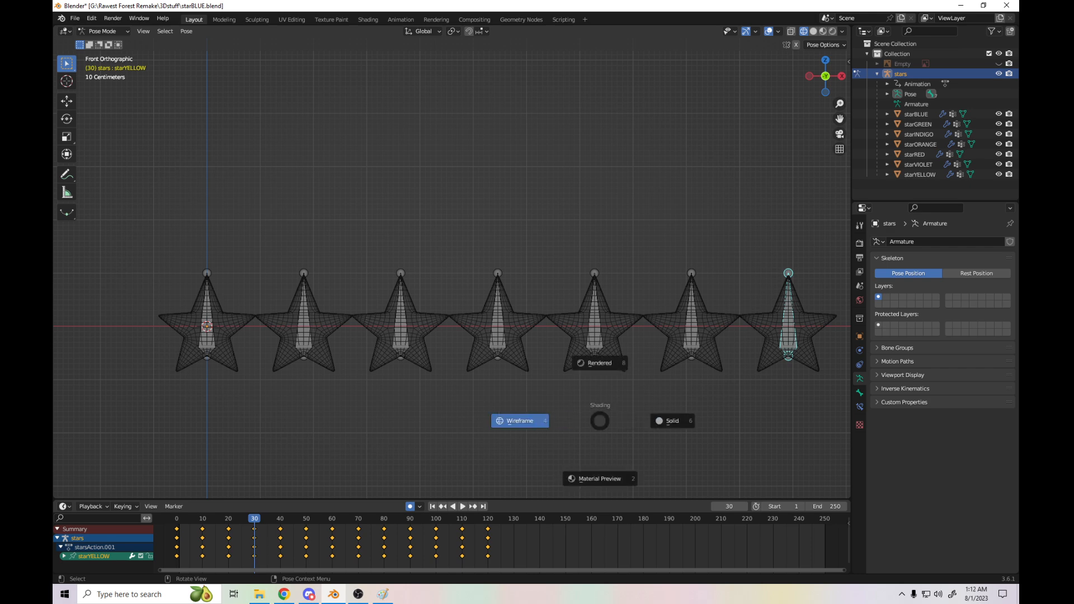
click(599, 478)
key(shift+Left)
key(space)
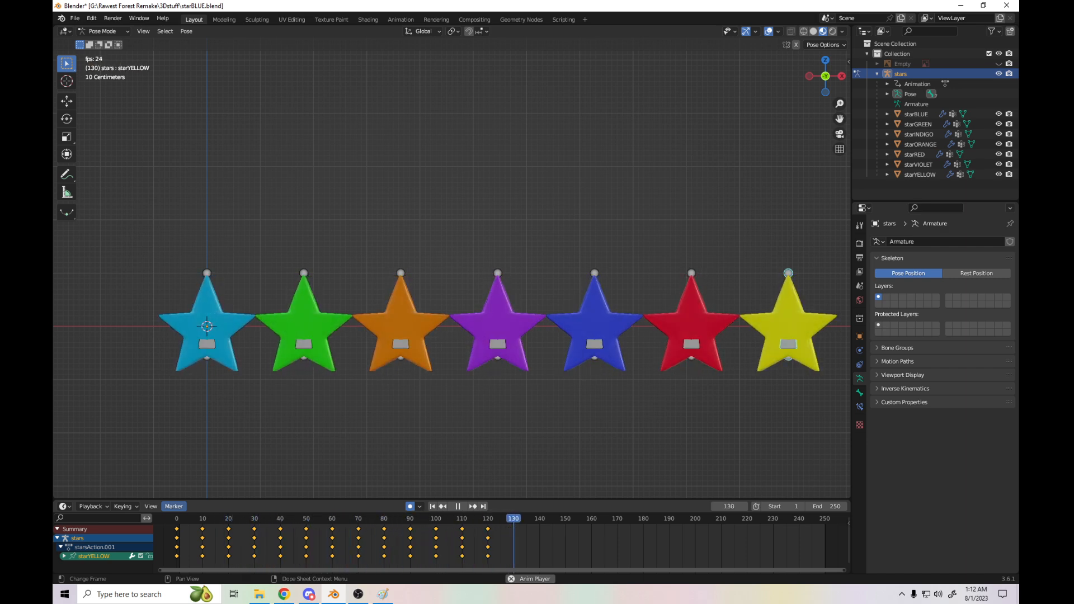
key(space)
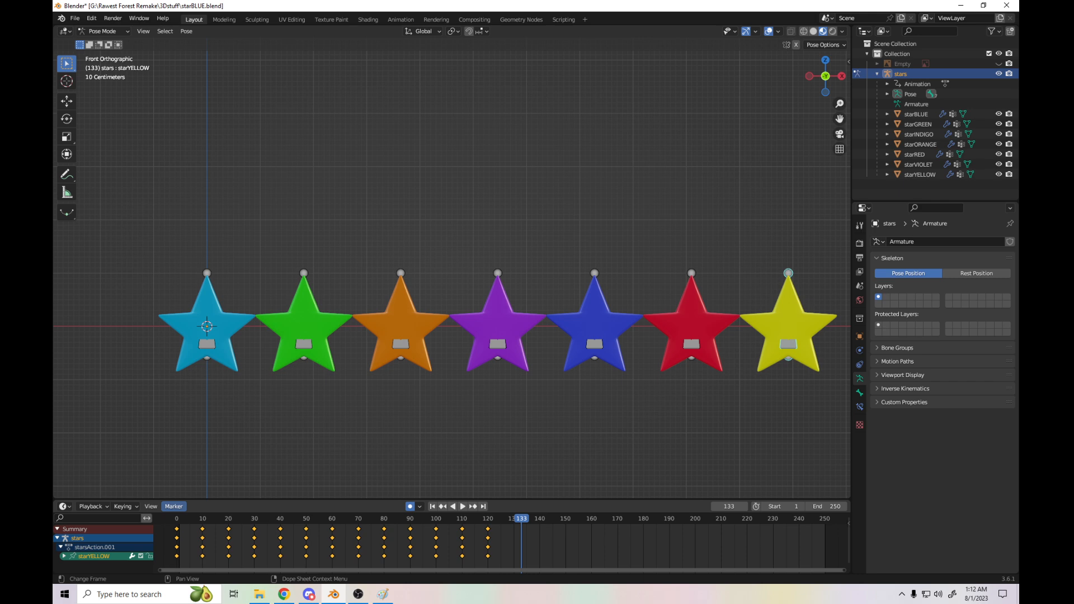
key(shift+Left)
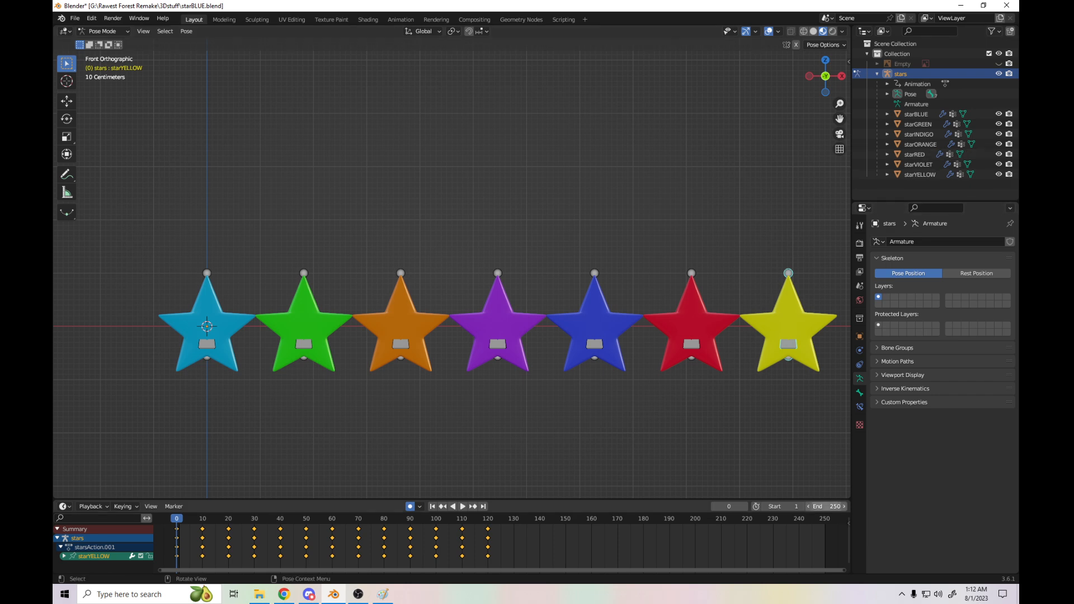
- Set the animation's end frame to 120, then save the file after previewing the loop
click(826, 506)
text(120)
key(Return)
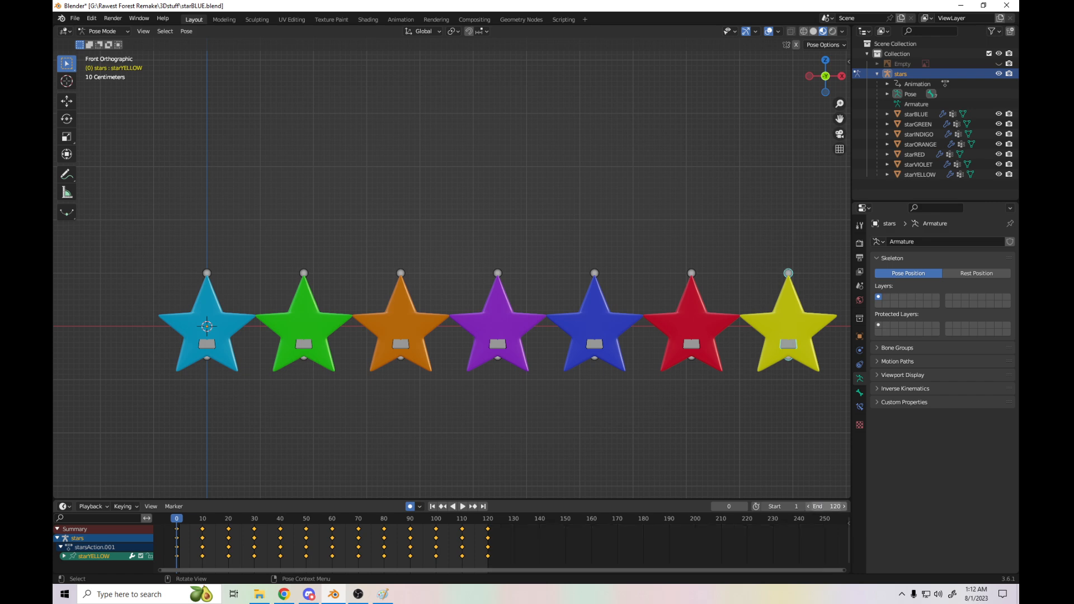
key(space)
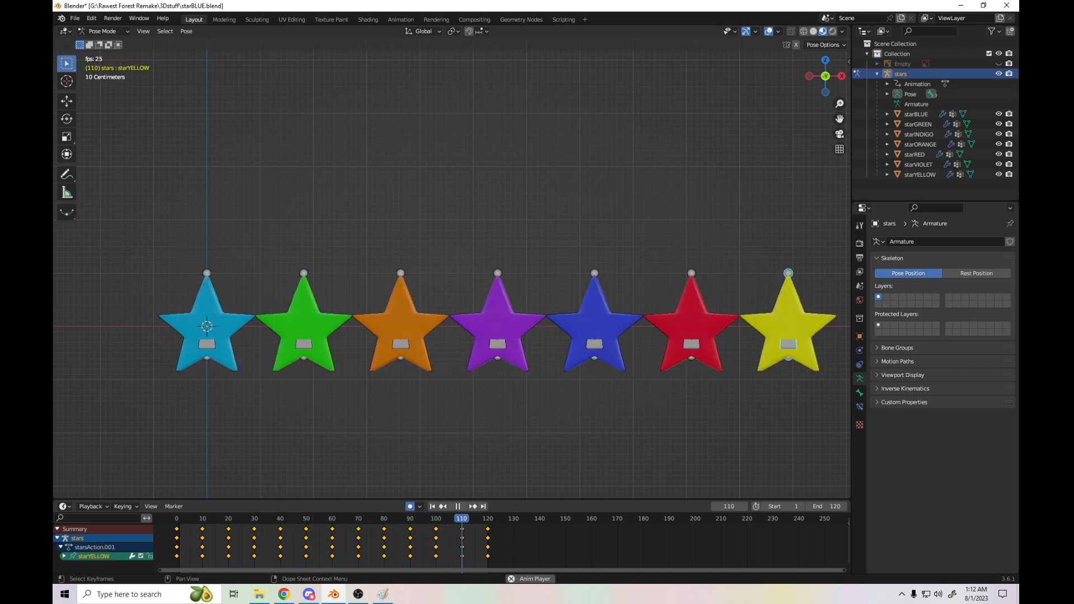
key(Escape)
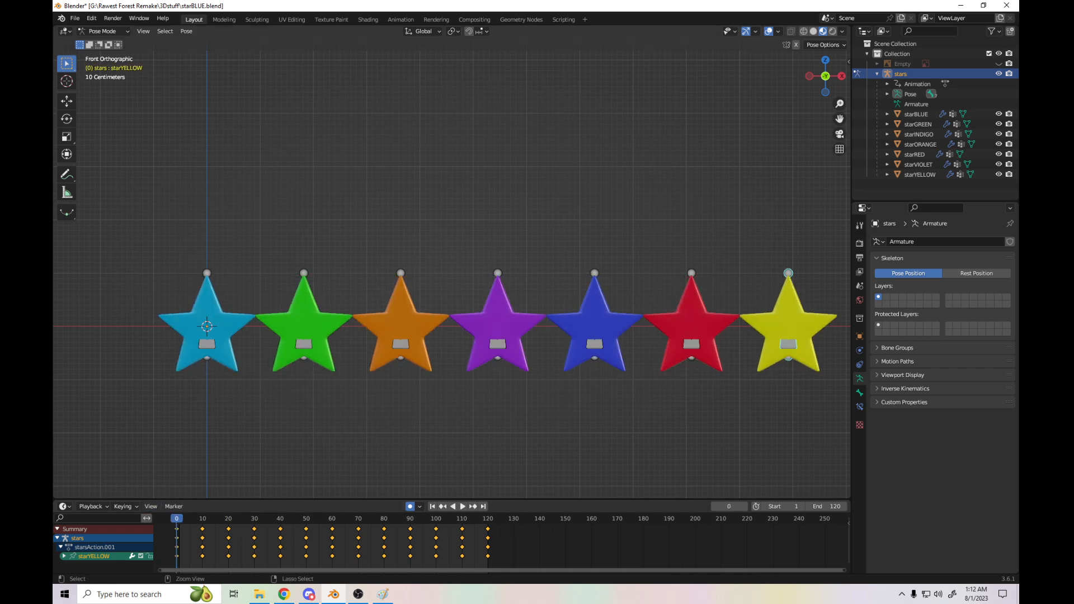
key(ctrl+s)
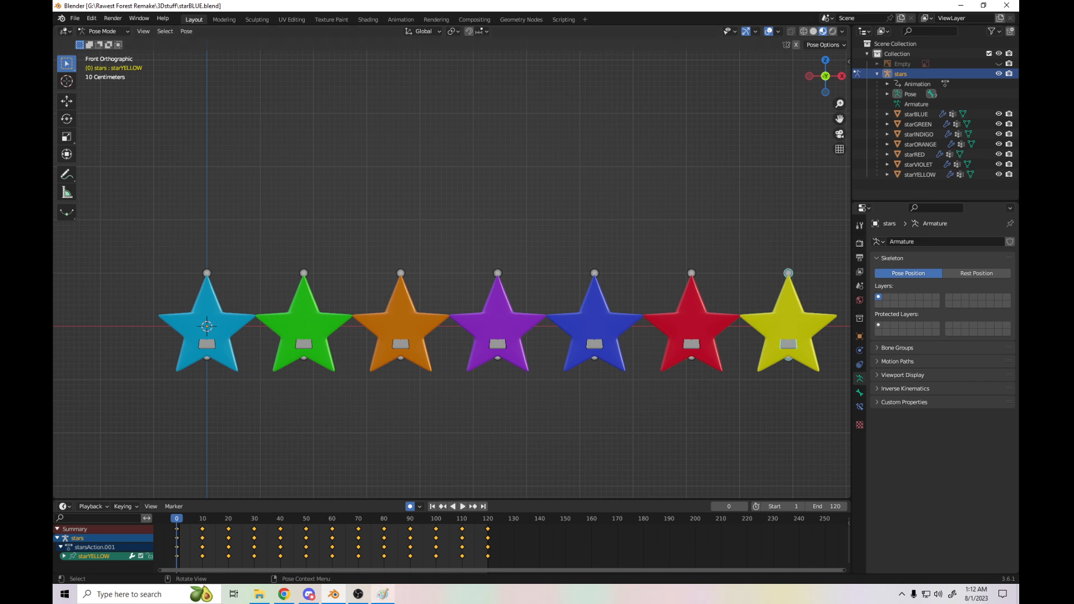
- Switch to Paint and save the planning sketch as PNG howtodo3Dwithgenoandmallow in the Rawest Forest Remake folder
click(383, 594)
click(67, 17)
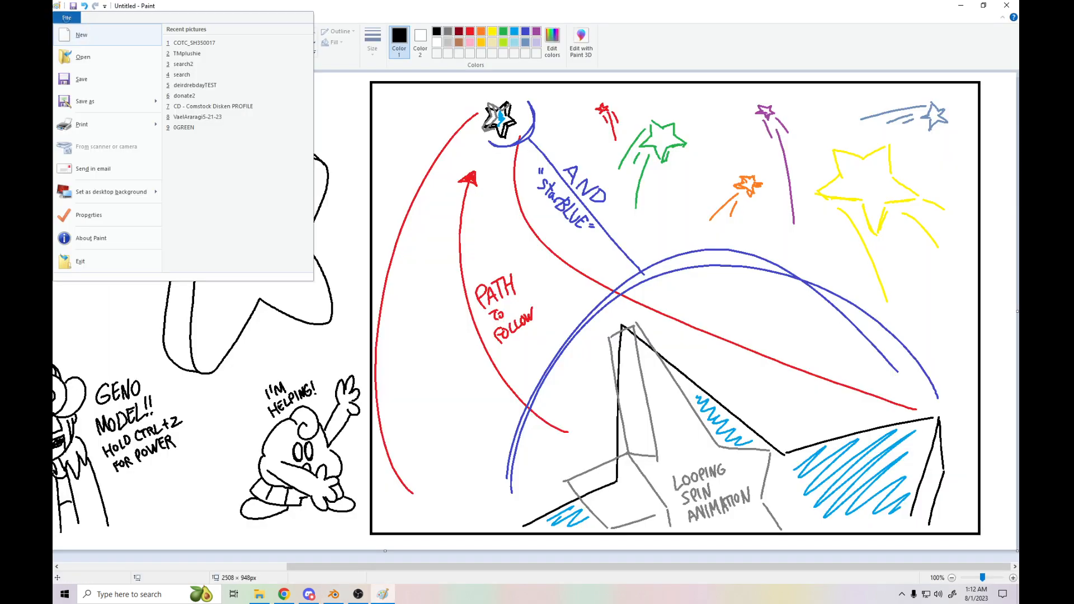
key(Escape)
right_drag(939, 396, 985, 455)
key(Escape)
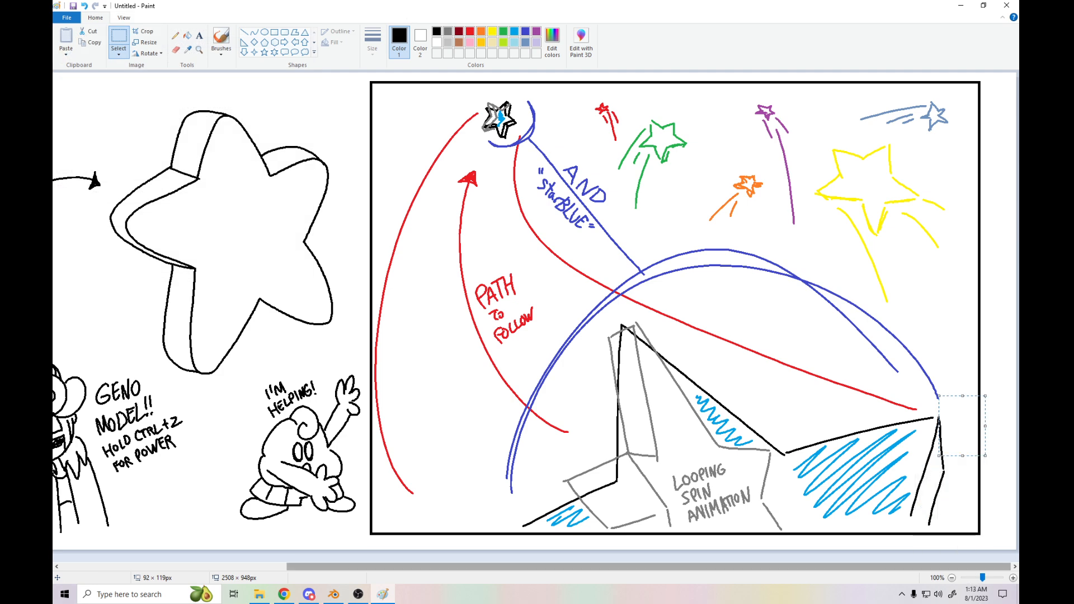
key(ctrl+Page_Down)
click(67, 17)
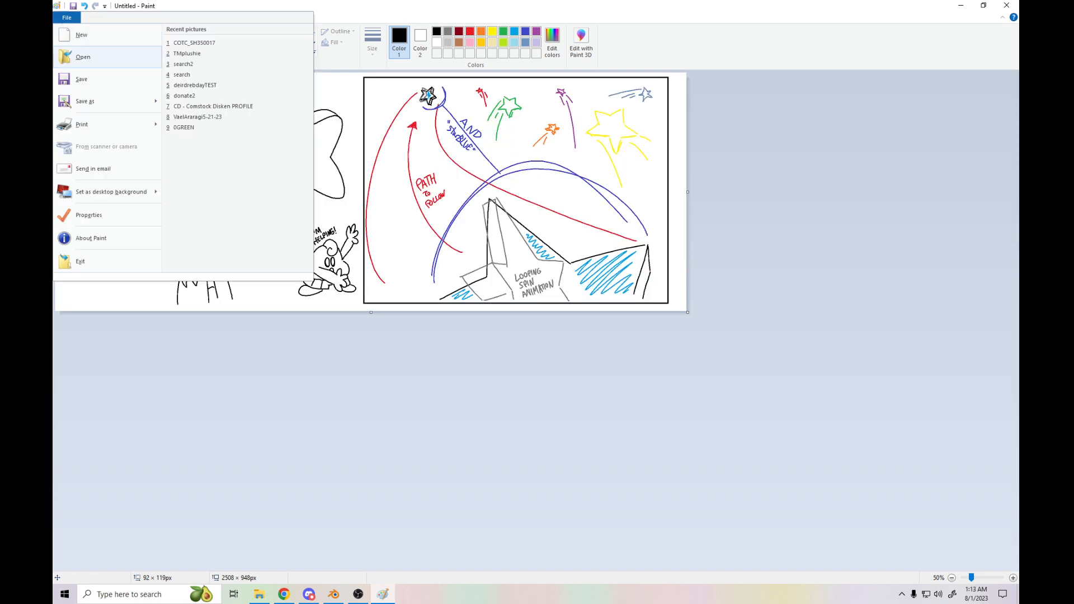
click(84, 100)
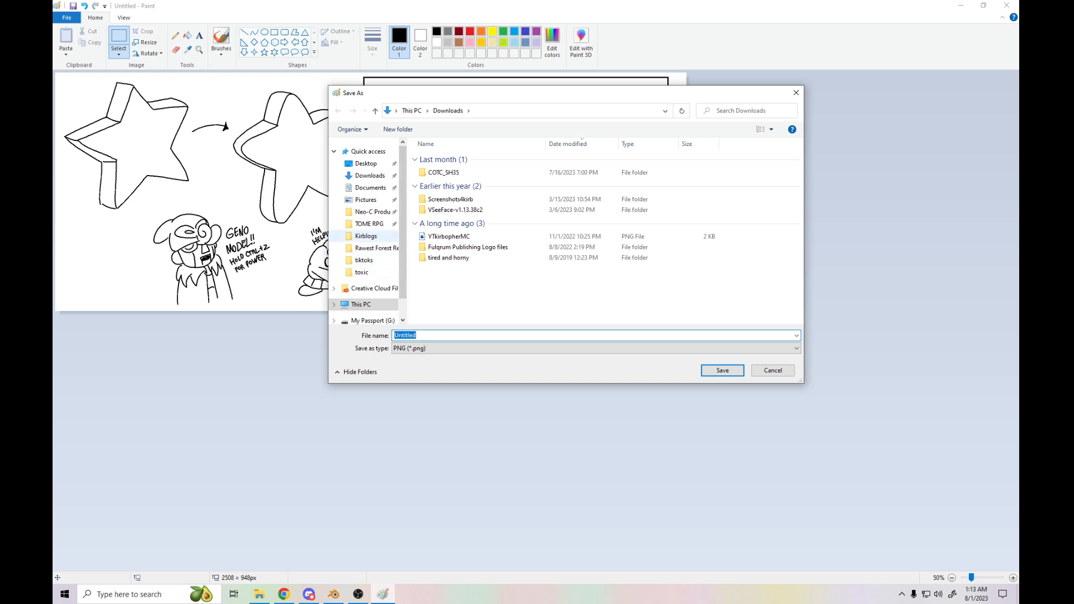
click(372, 248)
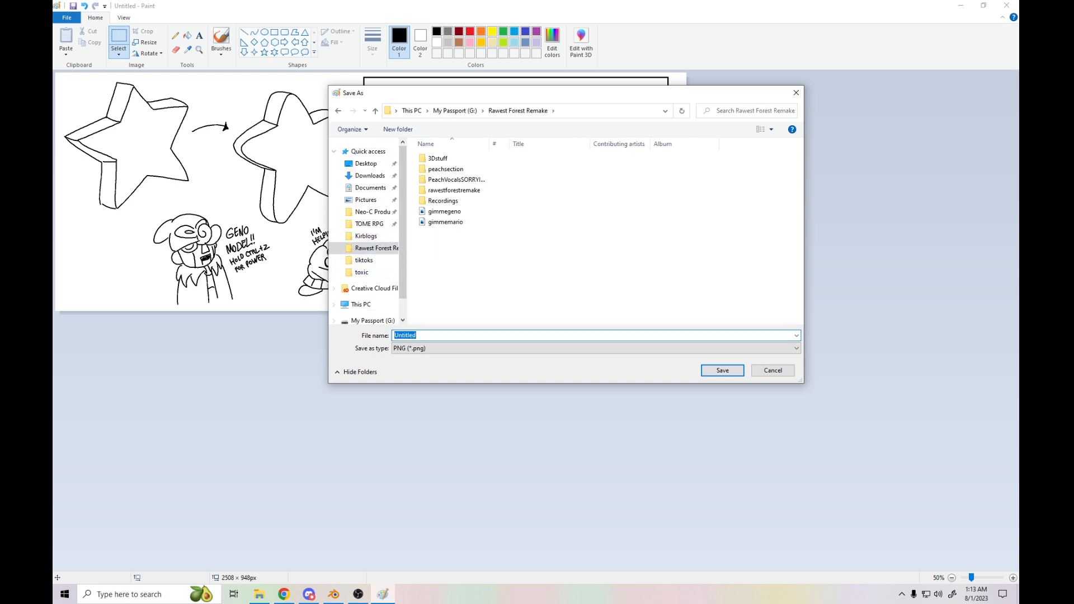
text(howtodo3dDwithgenonmallow)
click(455, 335)
key(BackSpace)
text(and)
key(Return)
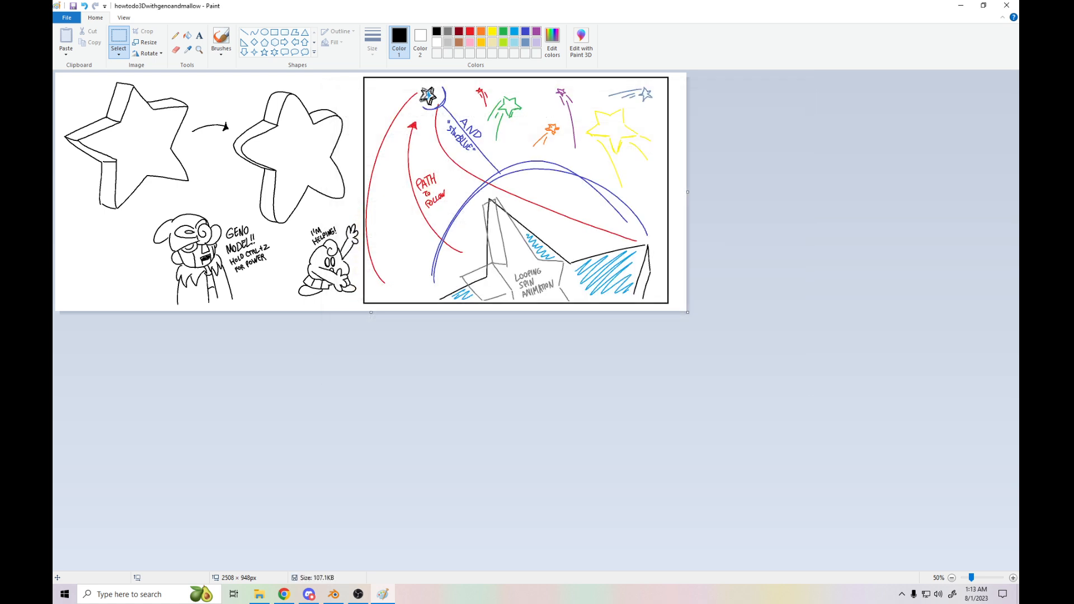
- Switch back to Blender, deselect the bones, hide the stars armature and collapse its hierarchy
click(333, 593)
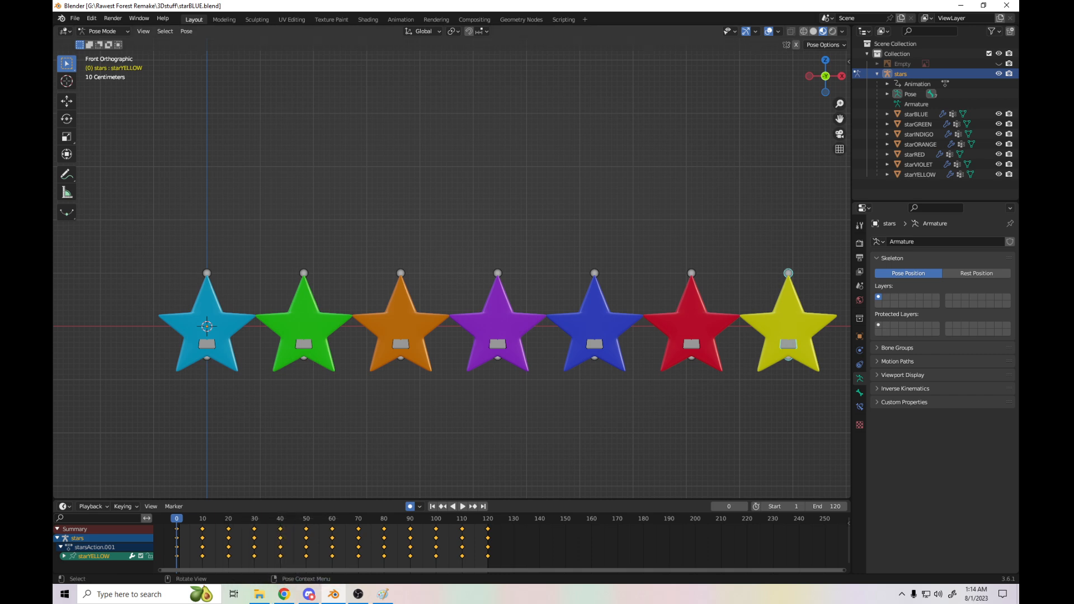
key(alt+a)
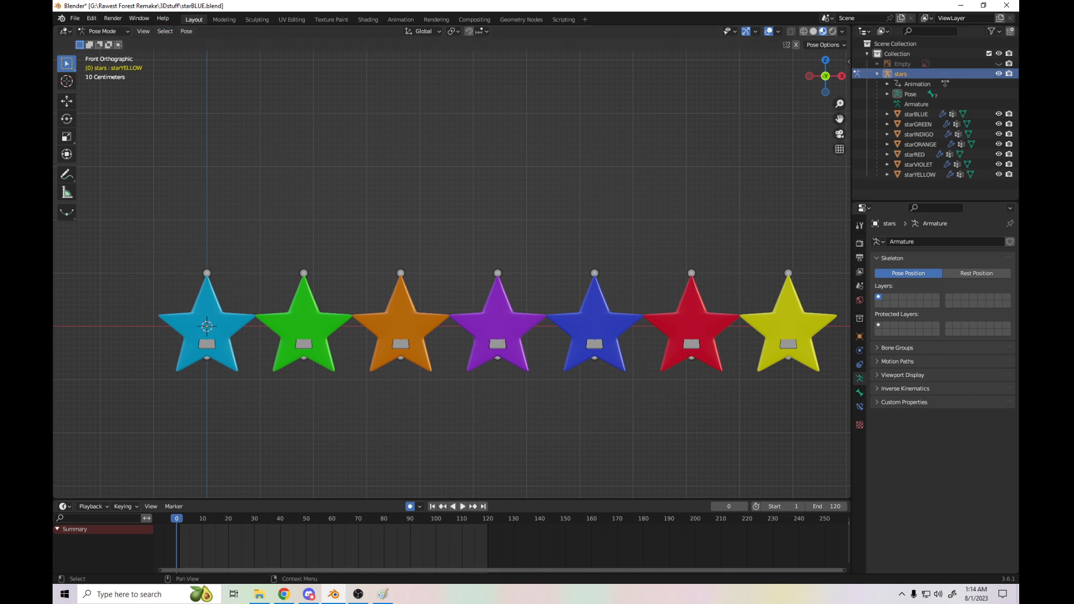
click(998, 74)
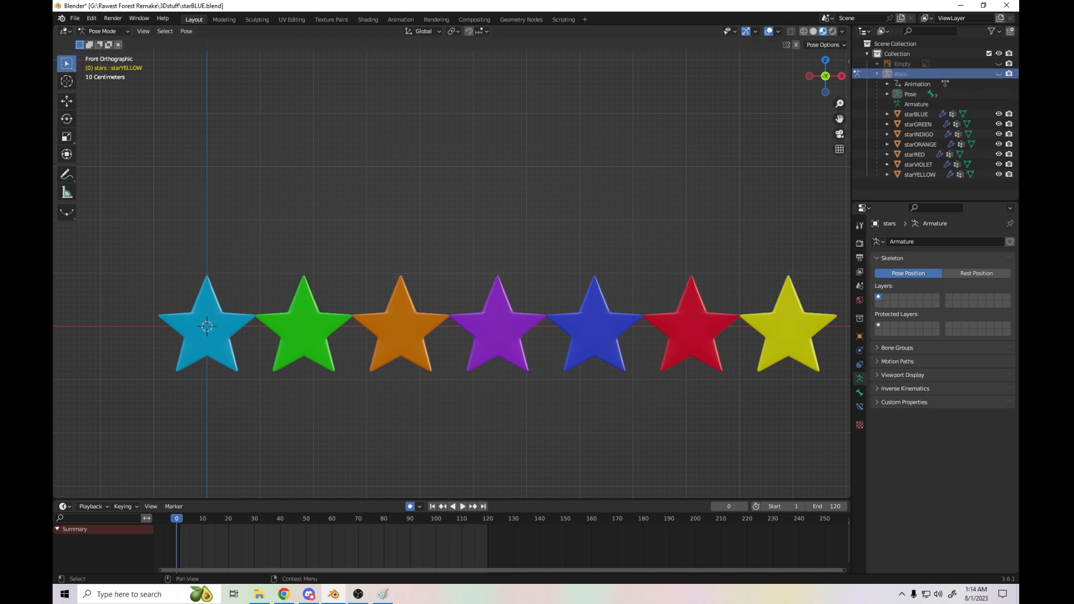
click(877, 74)
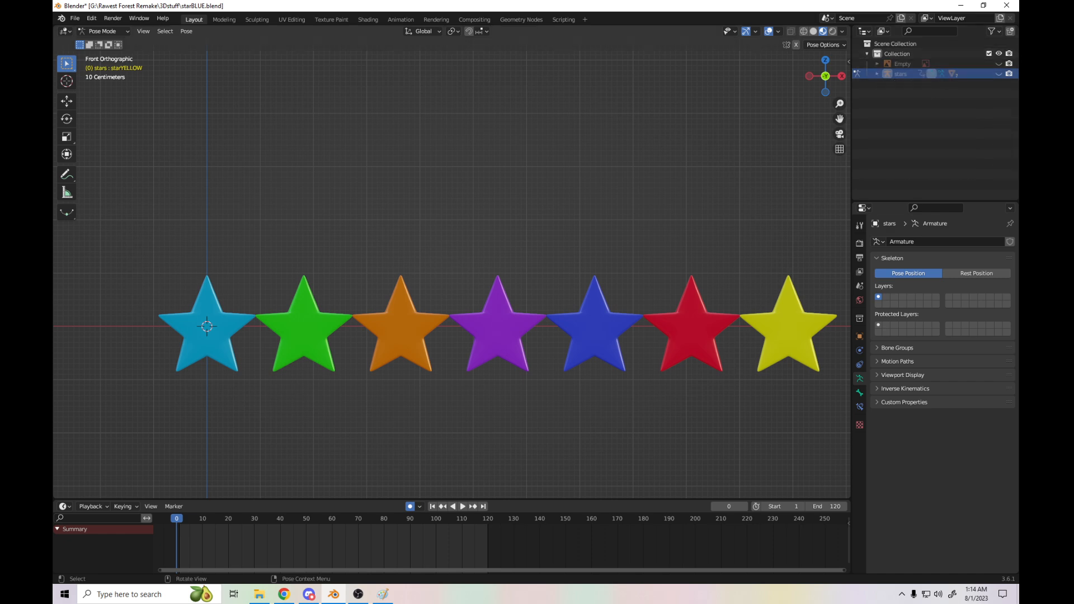
- Play back the seven spinning stars without visible bones and return the timeline to frame 0
key(space)
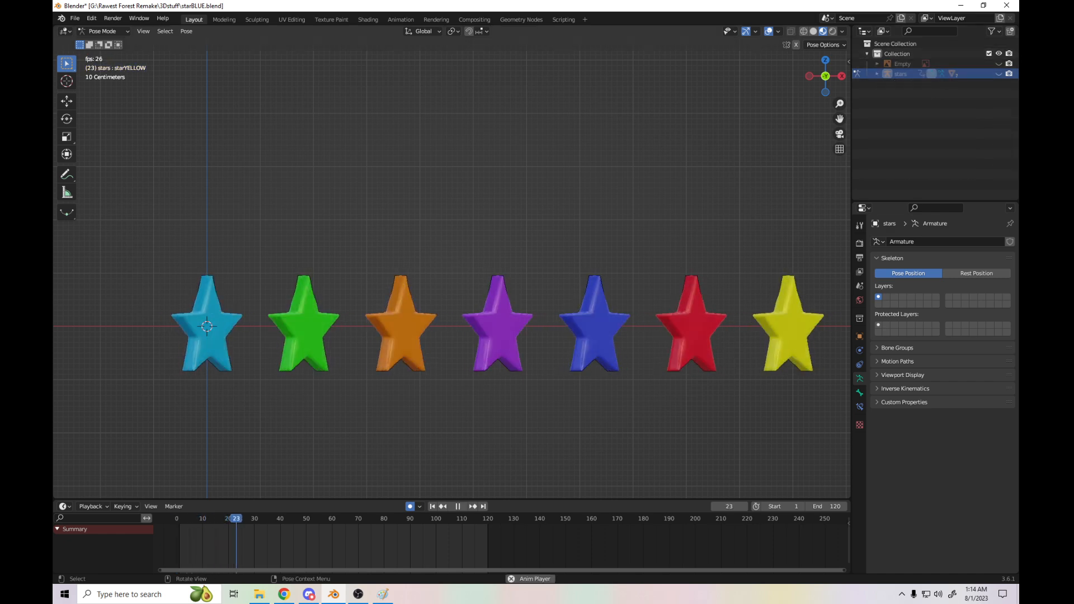
key(space)
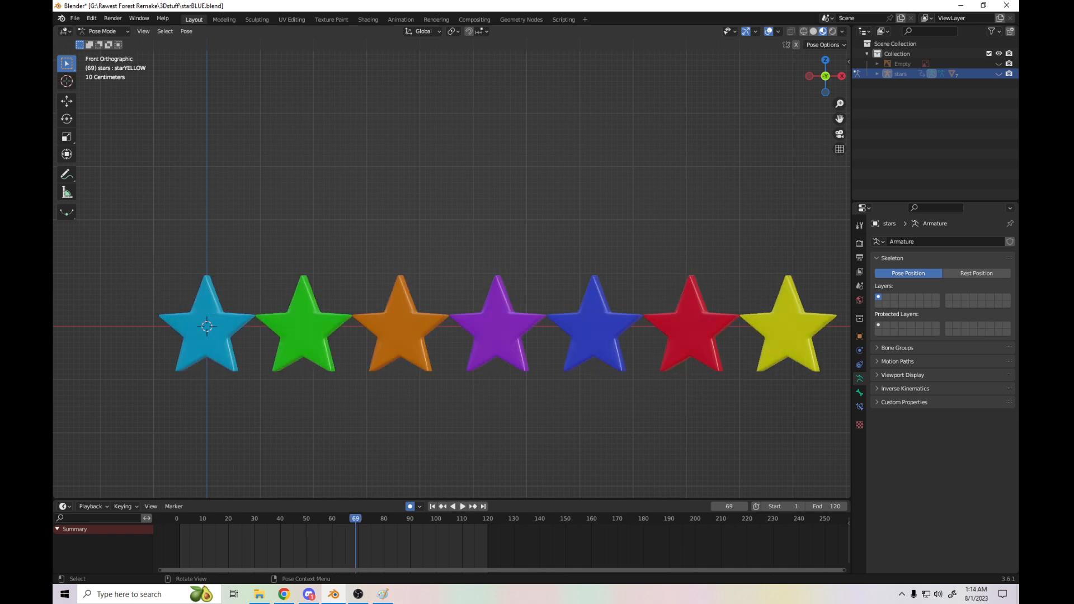
key(space)
key(space)
drag(362, 518, 176, 518)
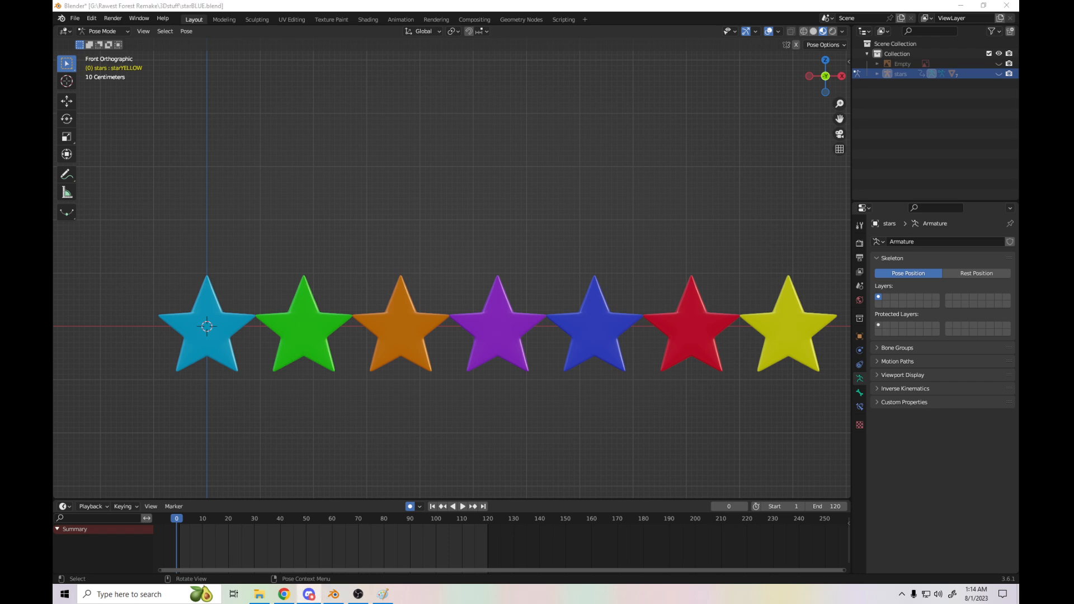
- Open the shared cat photo IMG_0570.jpg from Discord in the browser and view it enlarged
drag(54, 135, 679, 151)
click(866, 141)
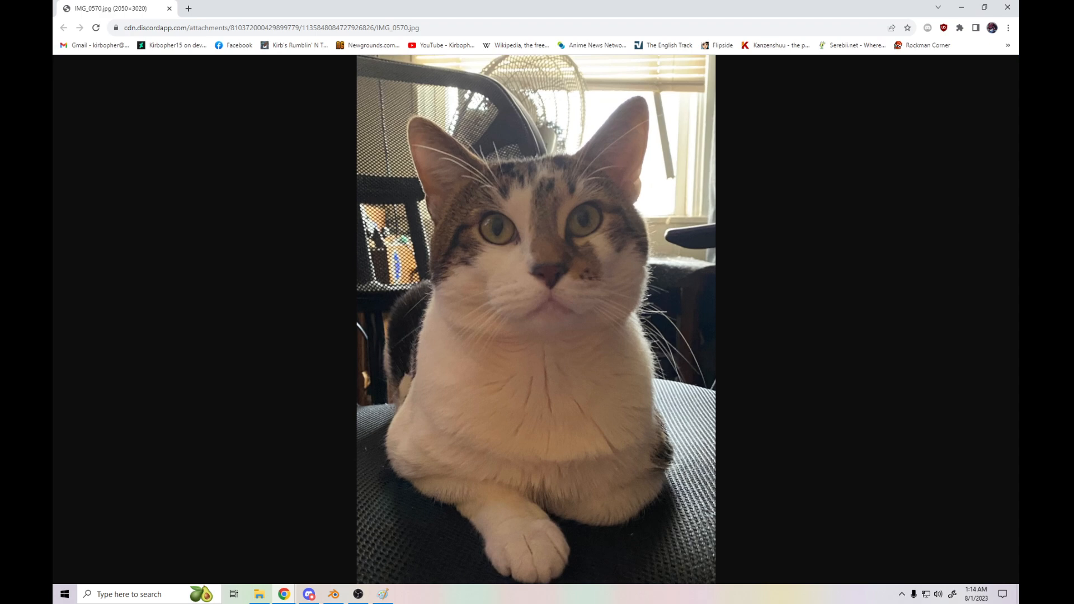
click(534, 264)
scroll(533, 264, up, 1)
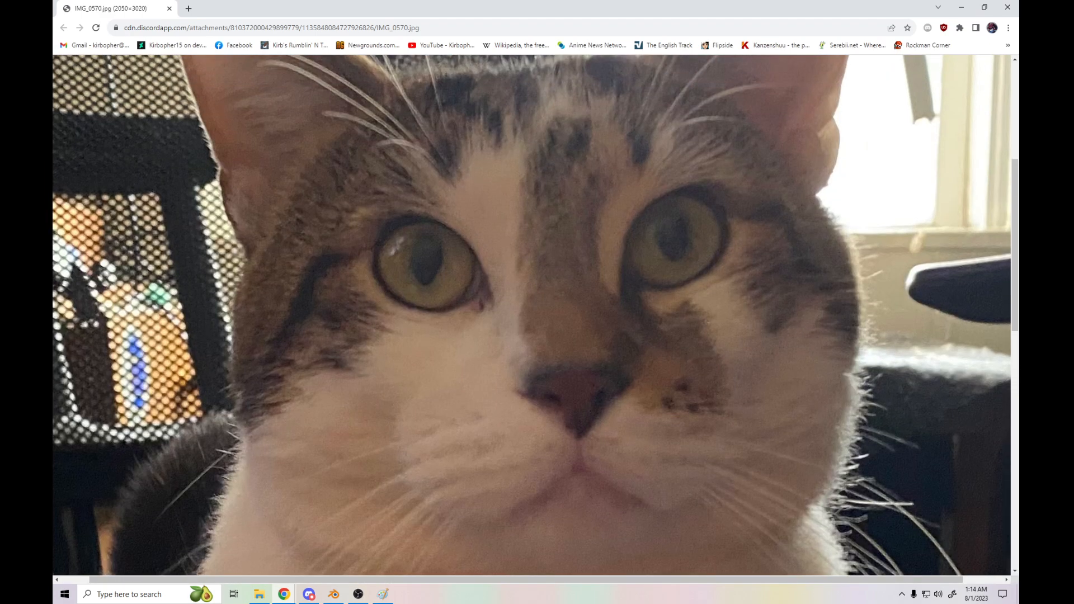